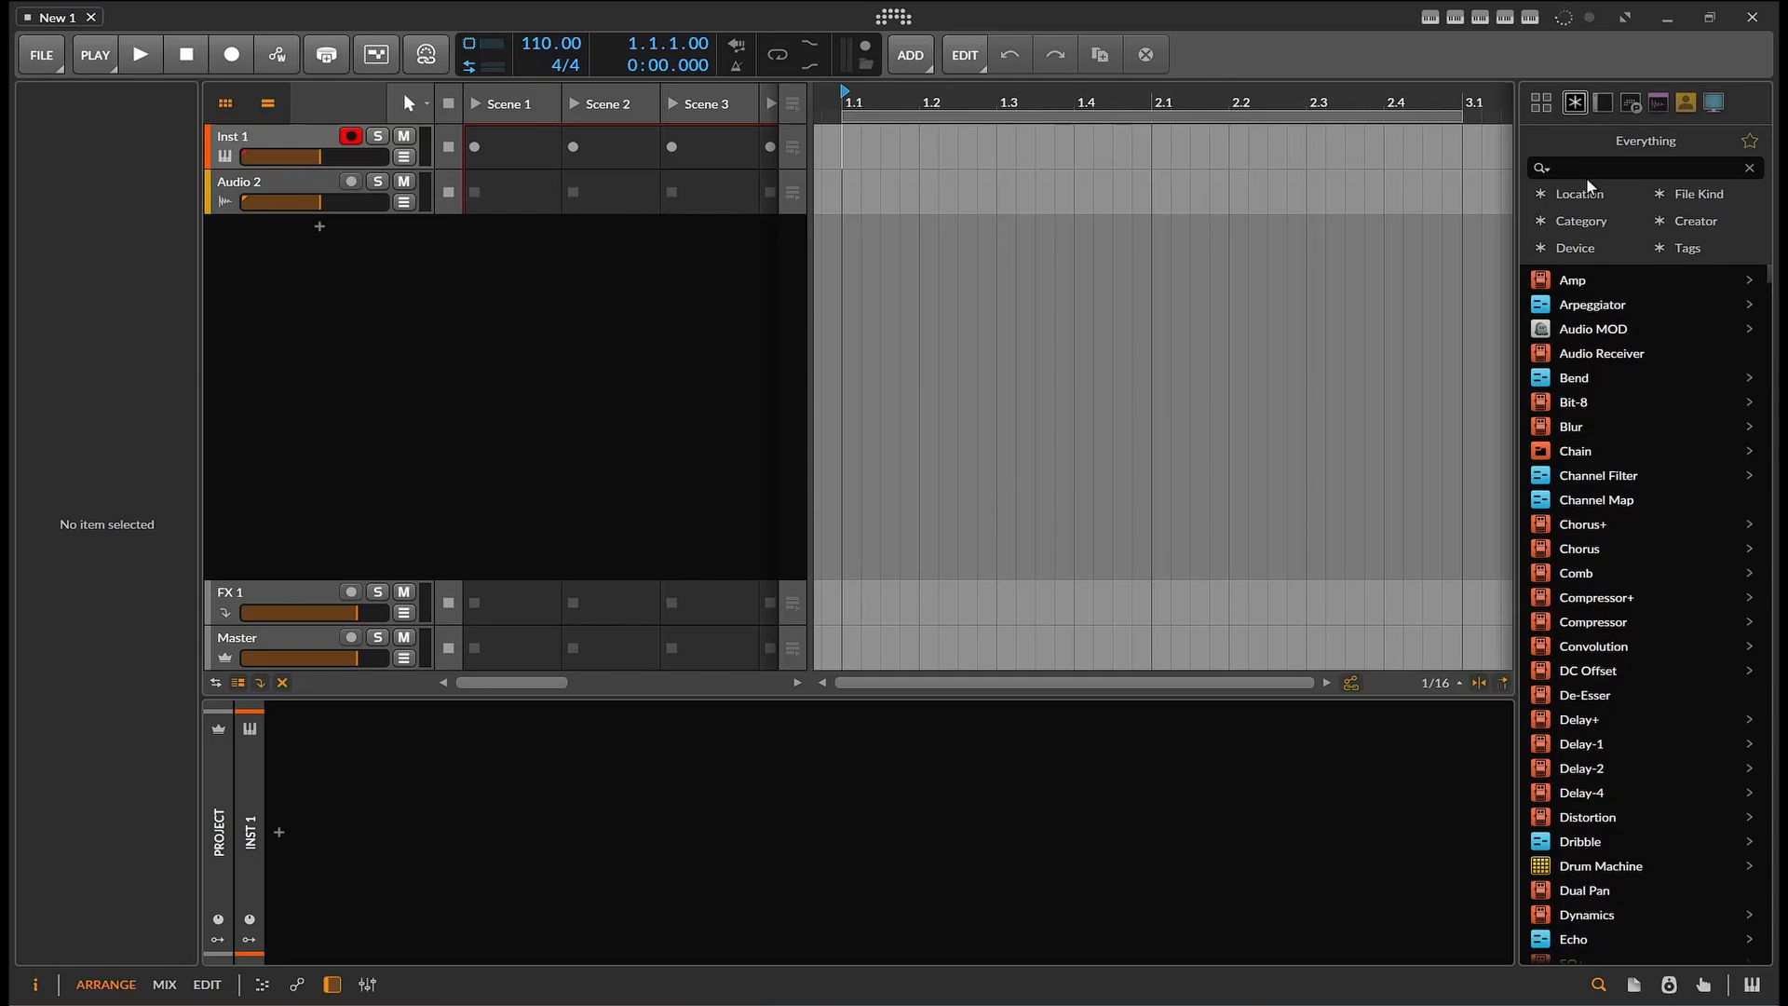
# Step: Find the Scaler 3 instrument in the browser, add it as a new track and move its window up clear of the device area
pyautogui.write('sca')
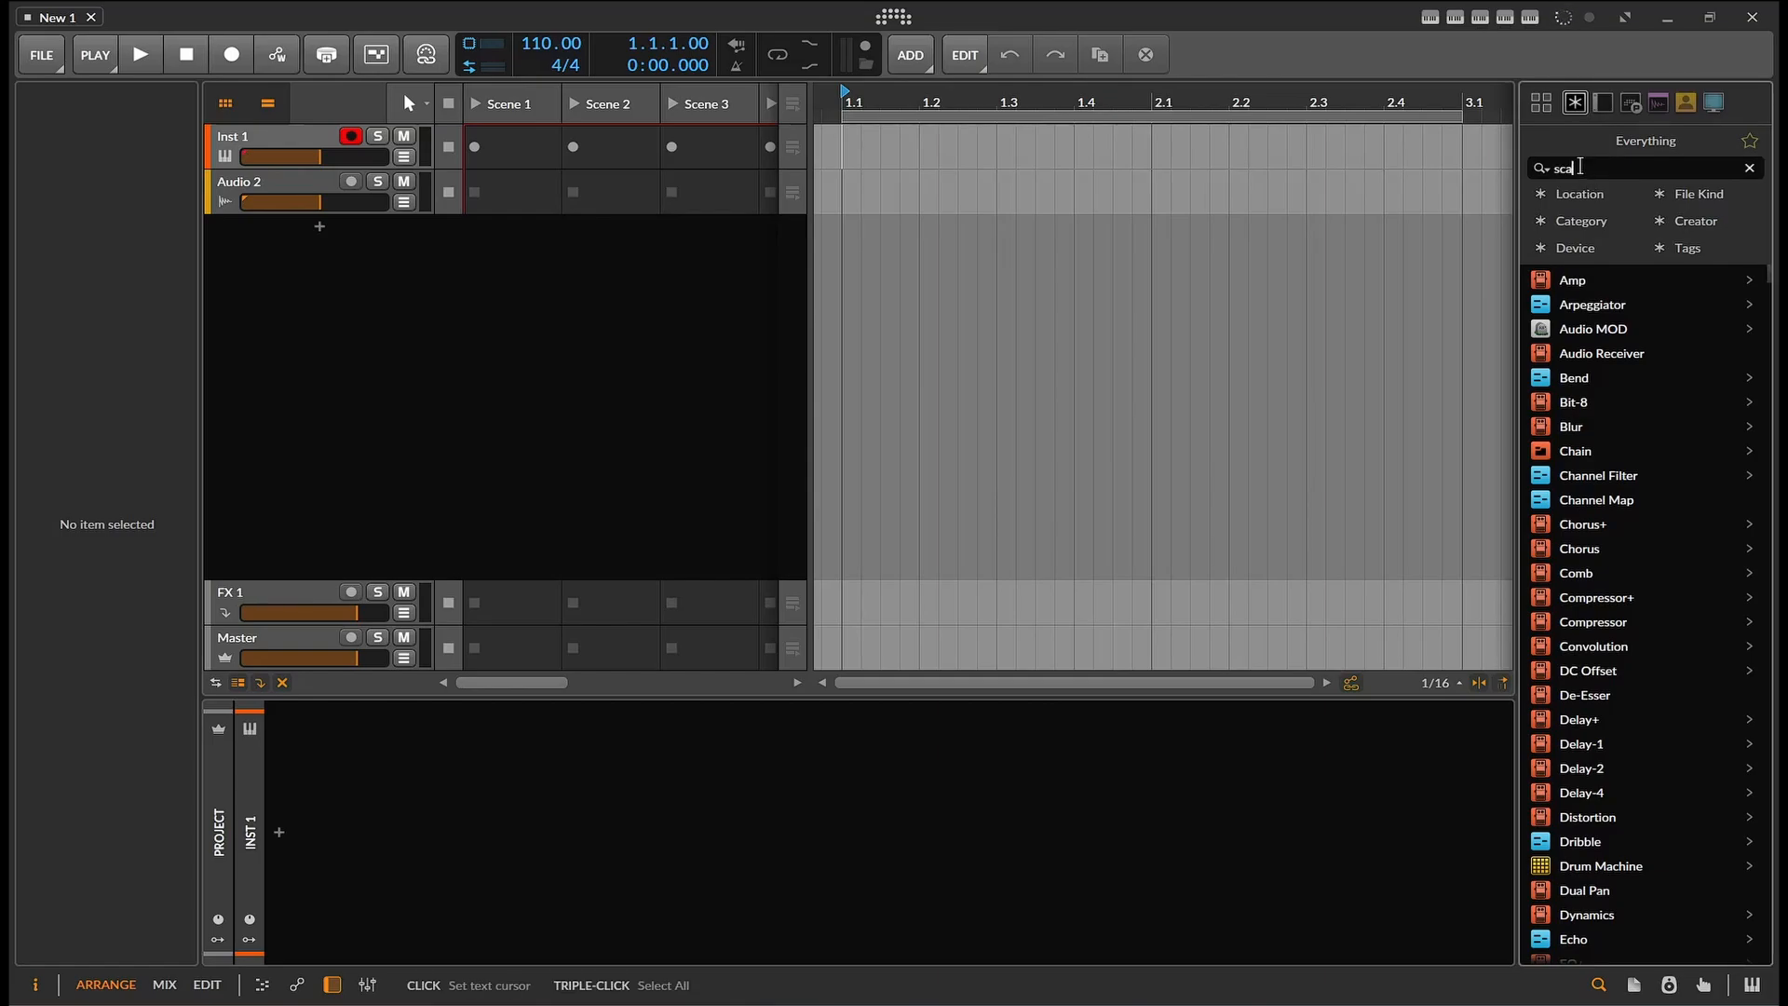
pyautogui.write('l')
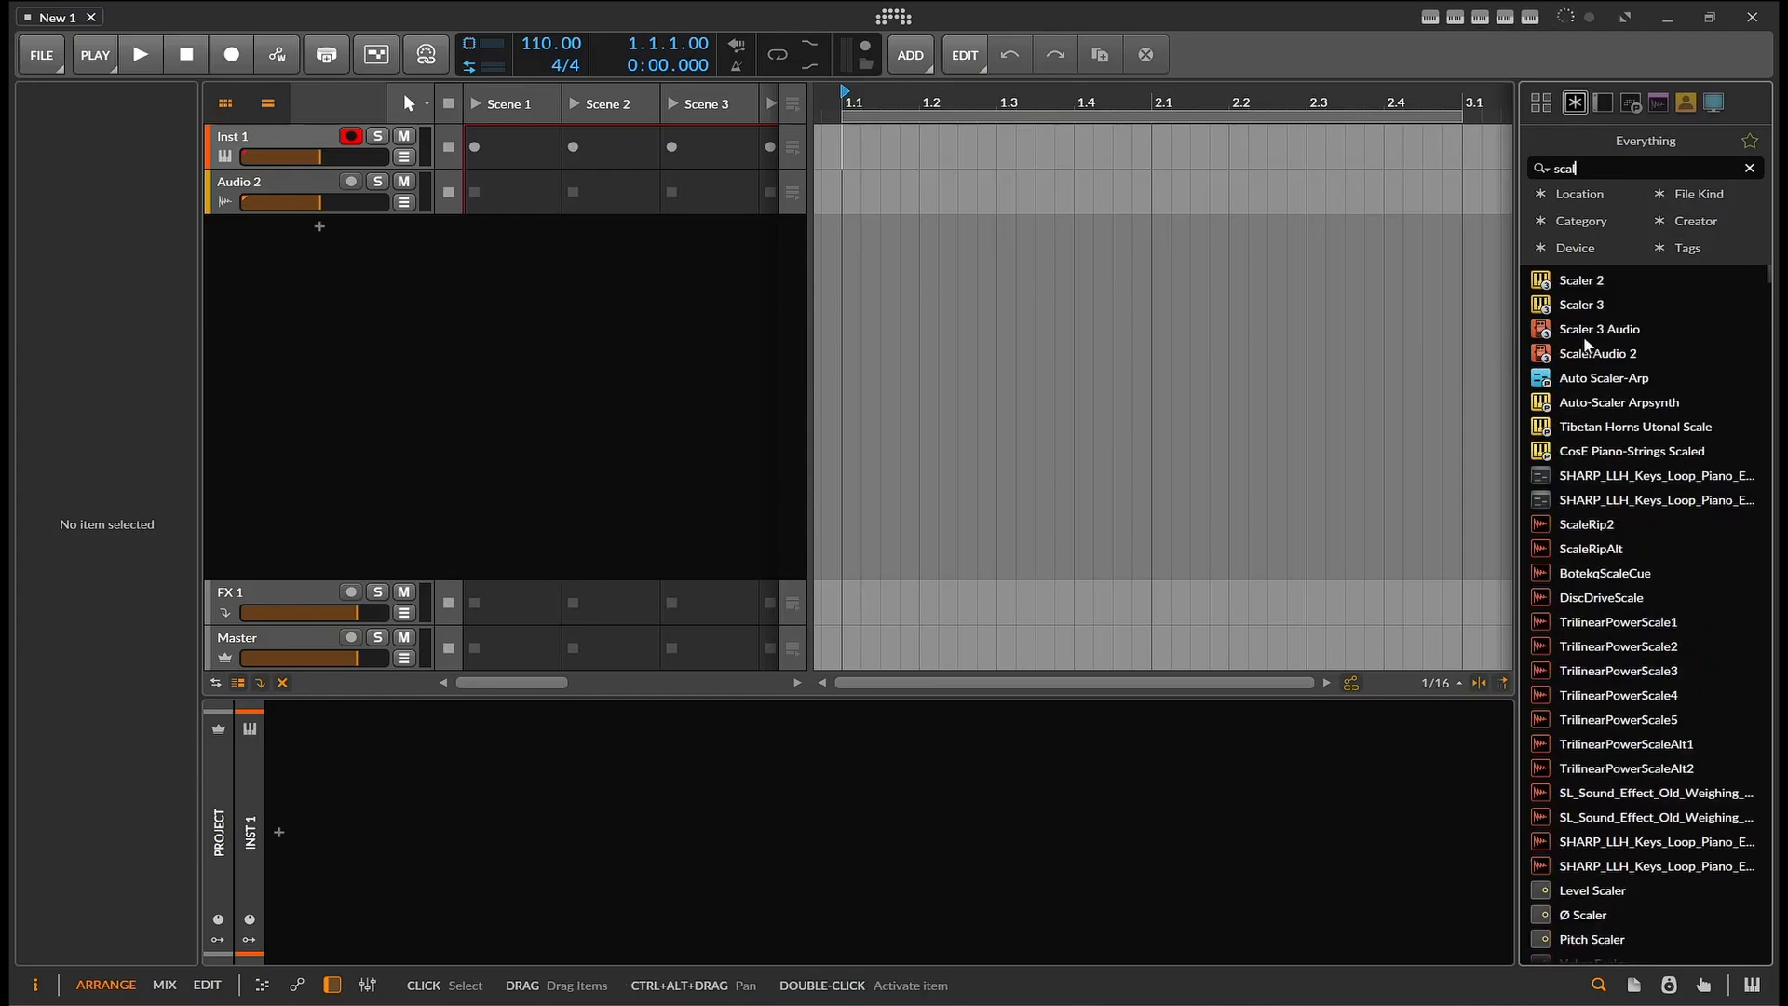
pyautogui.moveTo(1582, 306); pyautogui.dragTo(519, 291)
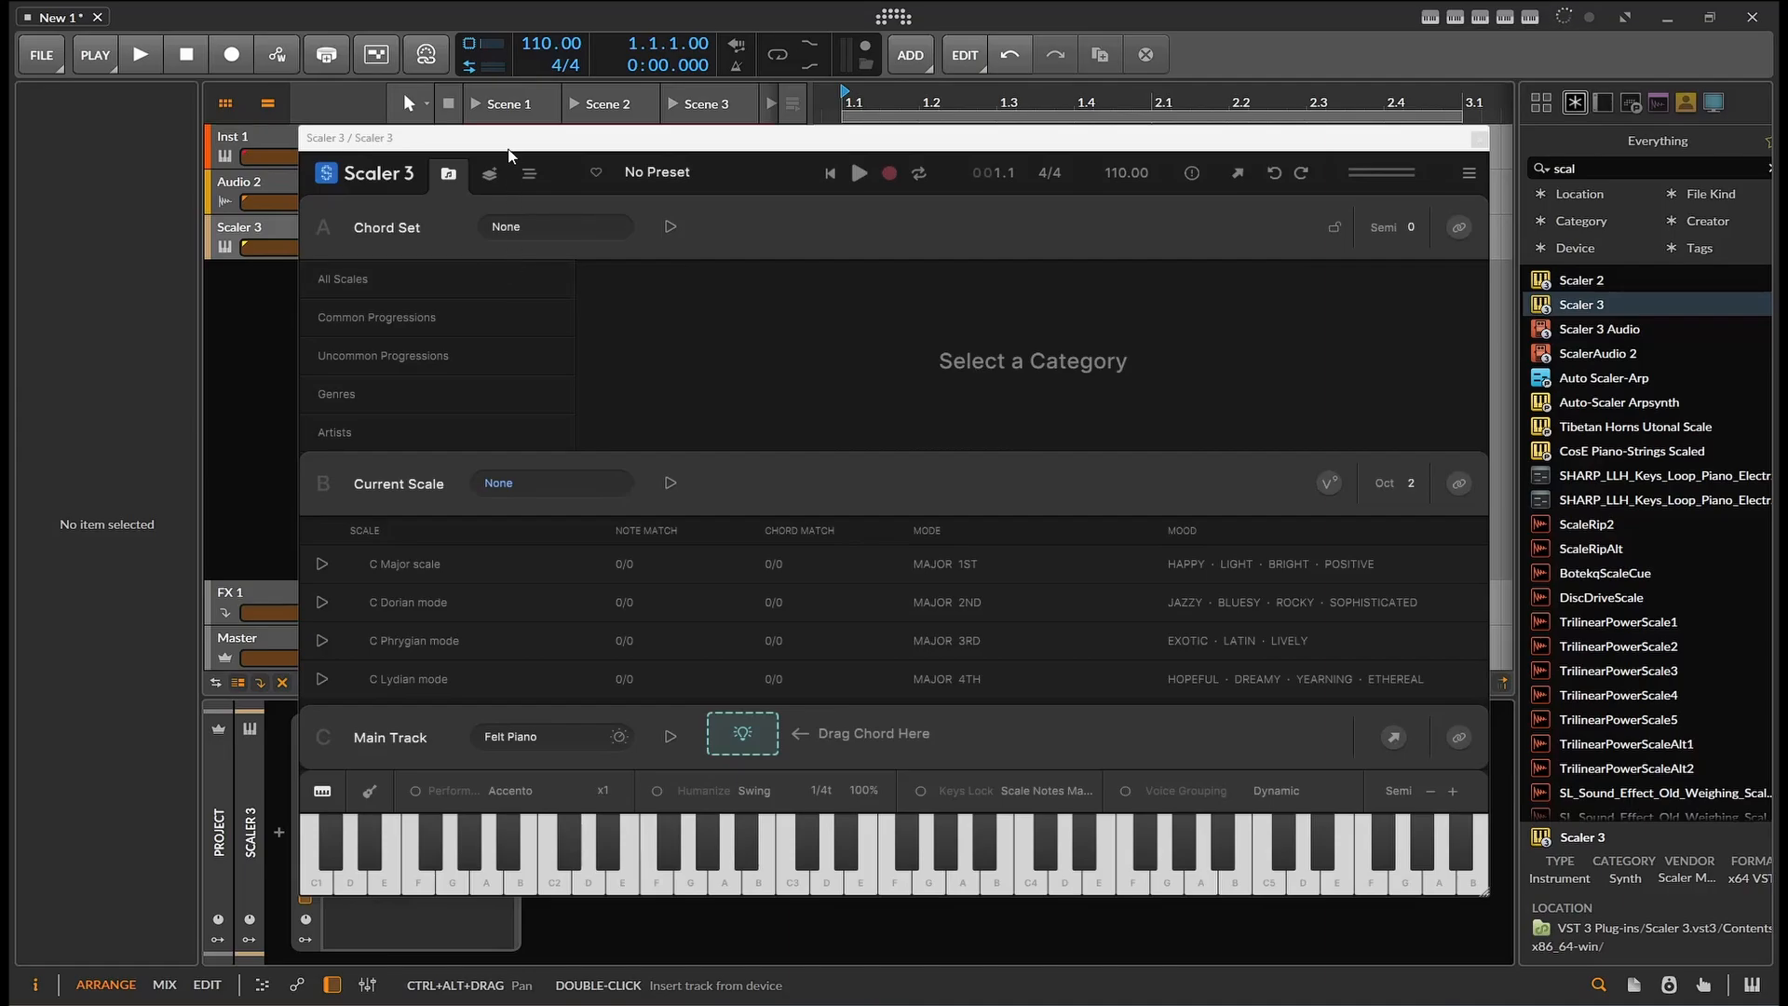
pyautogui.moveTo(509, 145); pyautogui.dragTo(491, 61)
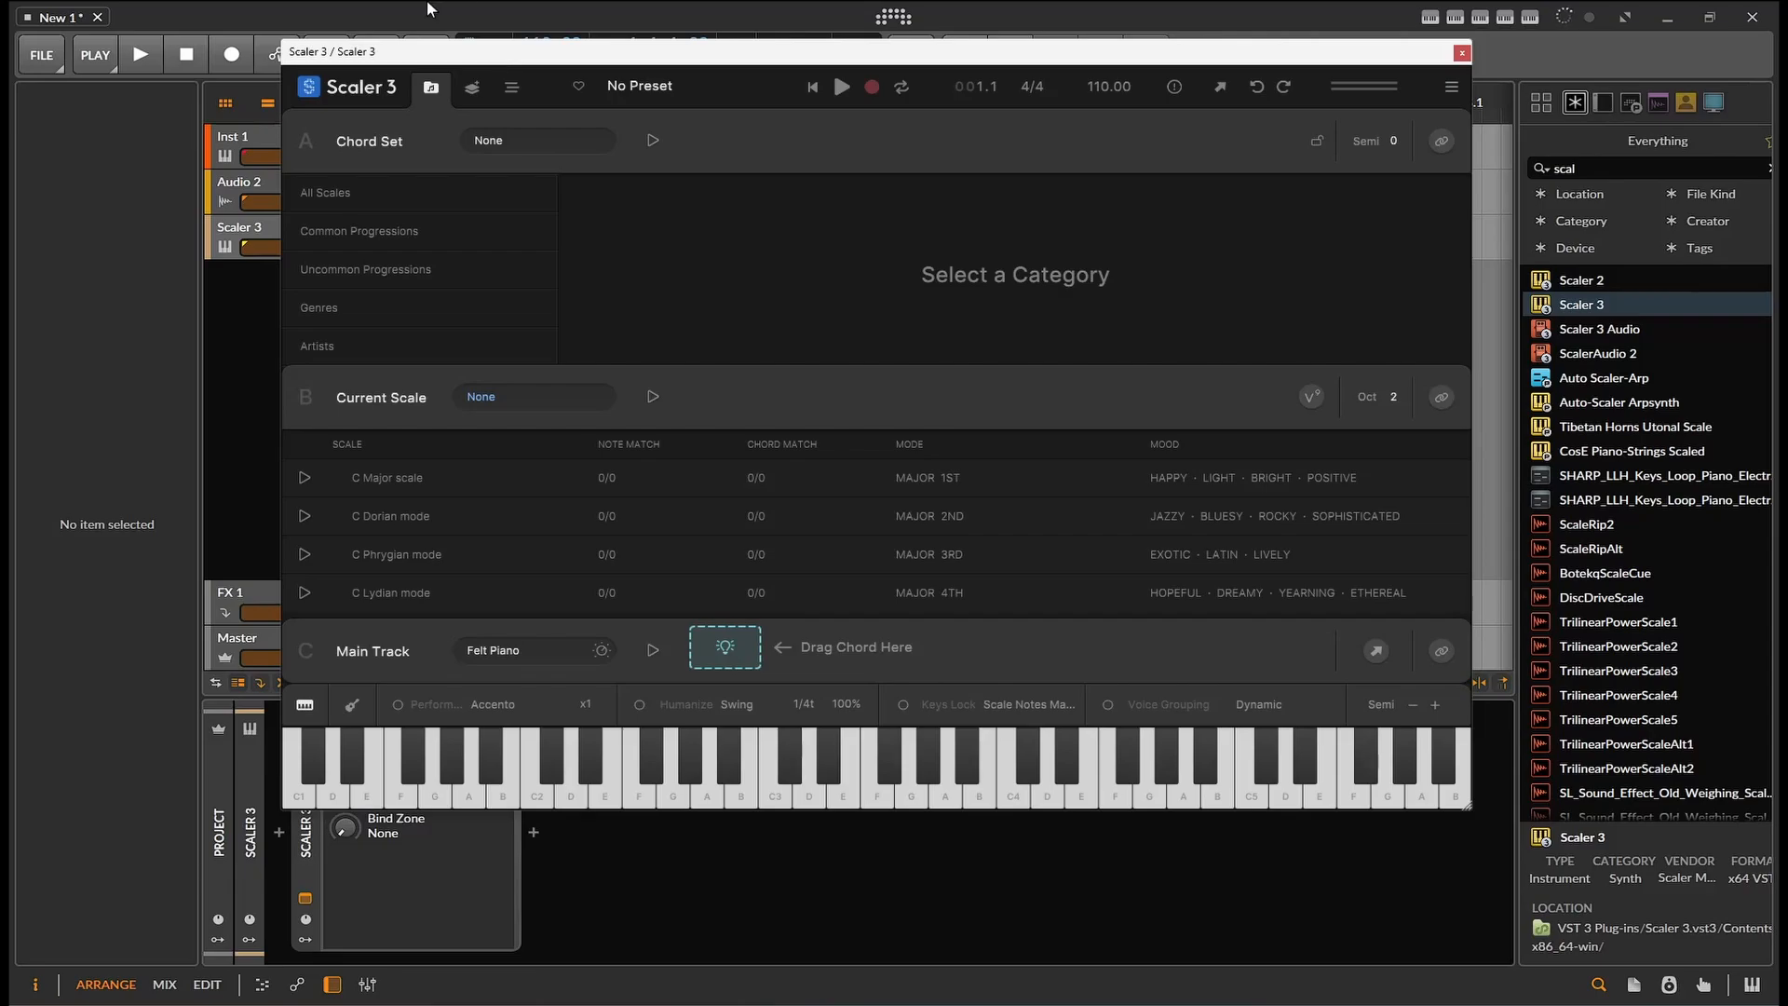
# Step: Show Scaler 3's Explore chord view and set its genre to Synthwave and its mood to Dark
pyautogui.click(472, 84)
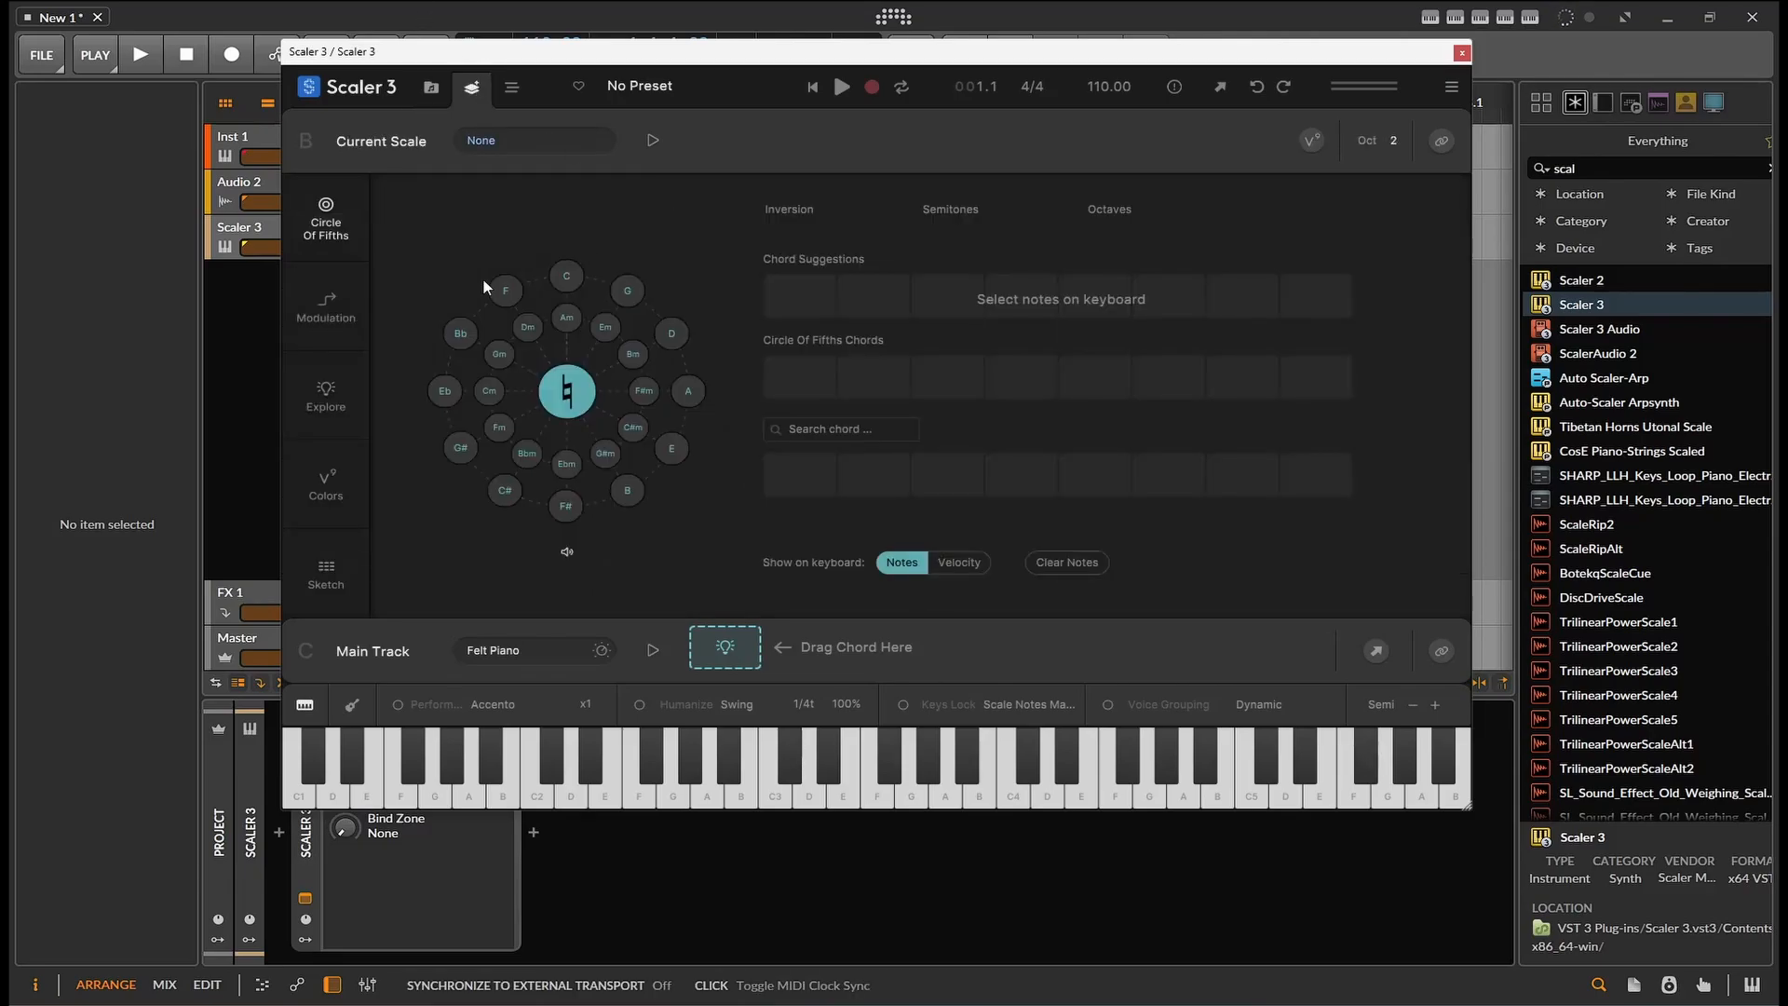
pyautogui.click(326, 424)
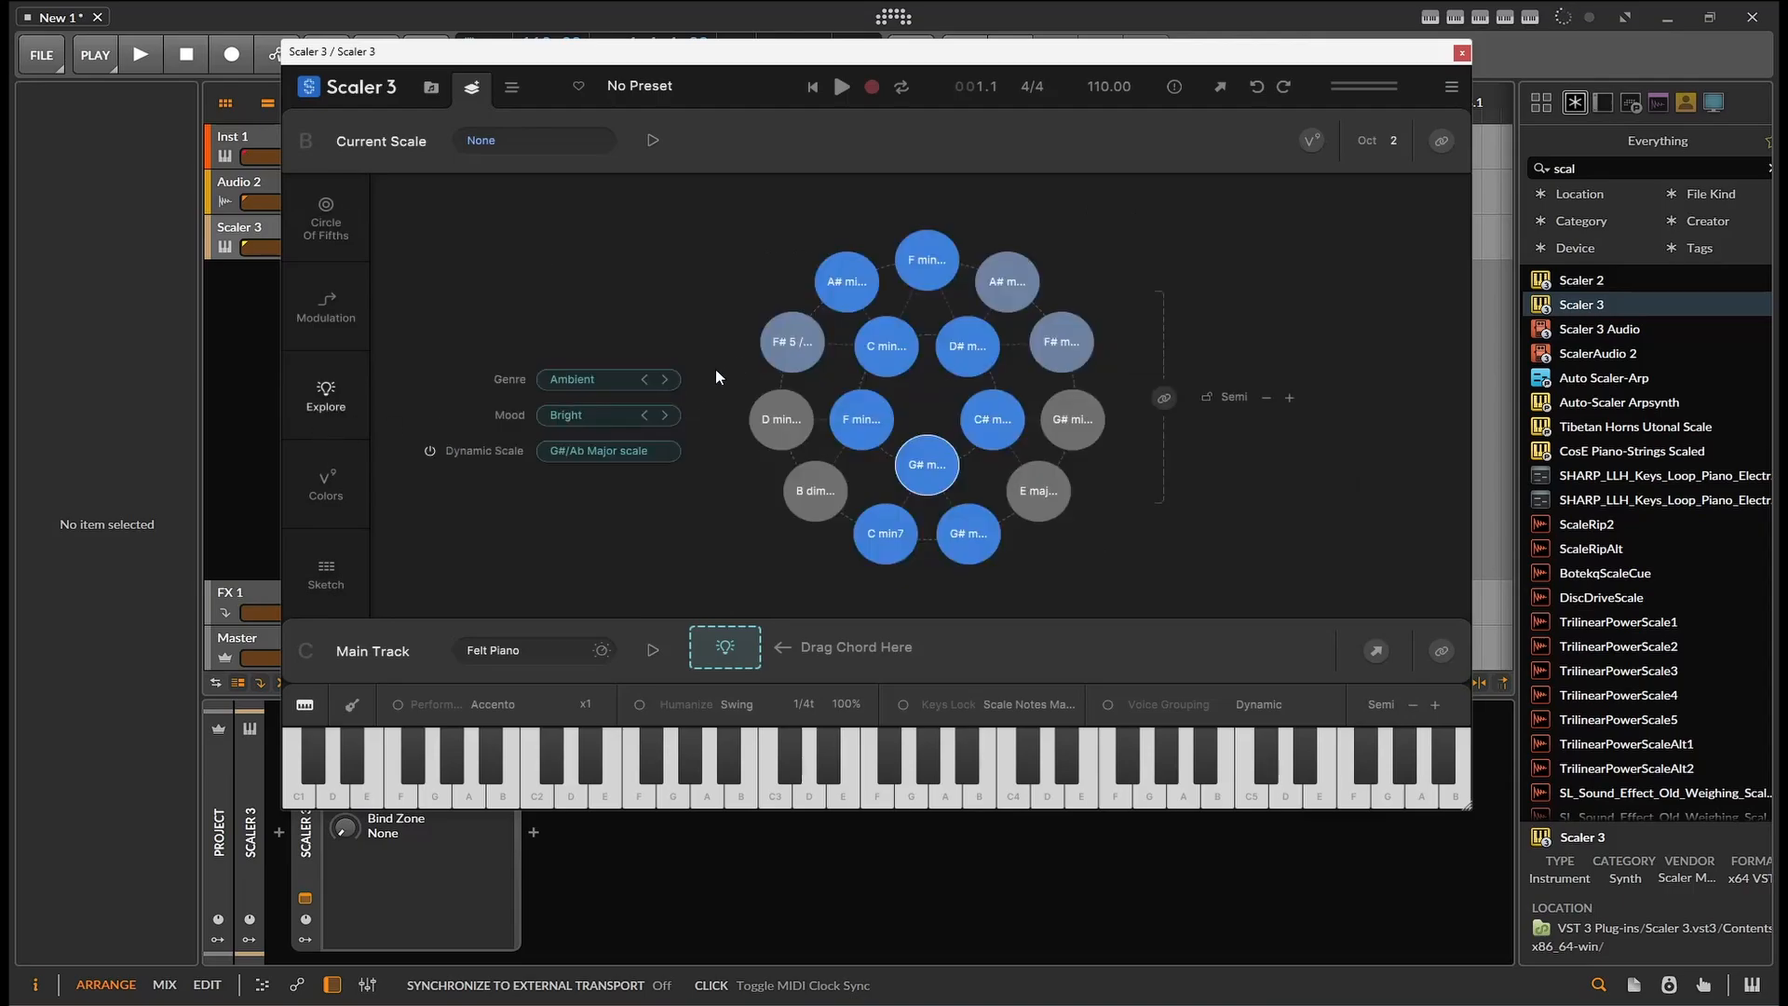
pyautogui.click(665, 415)
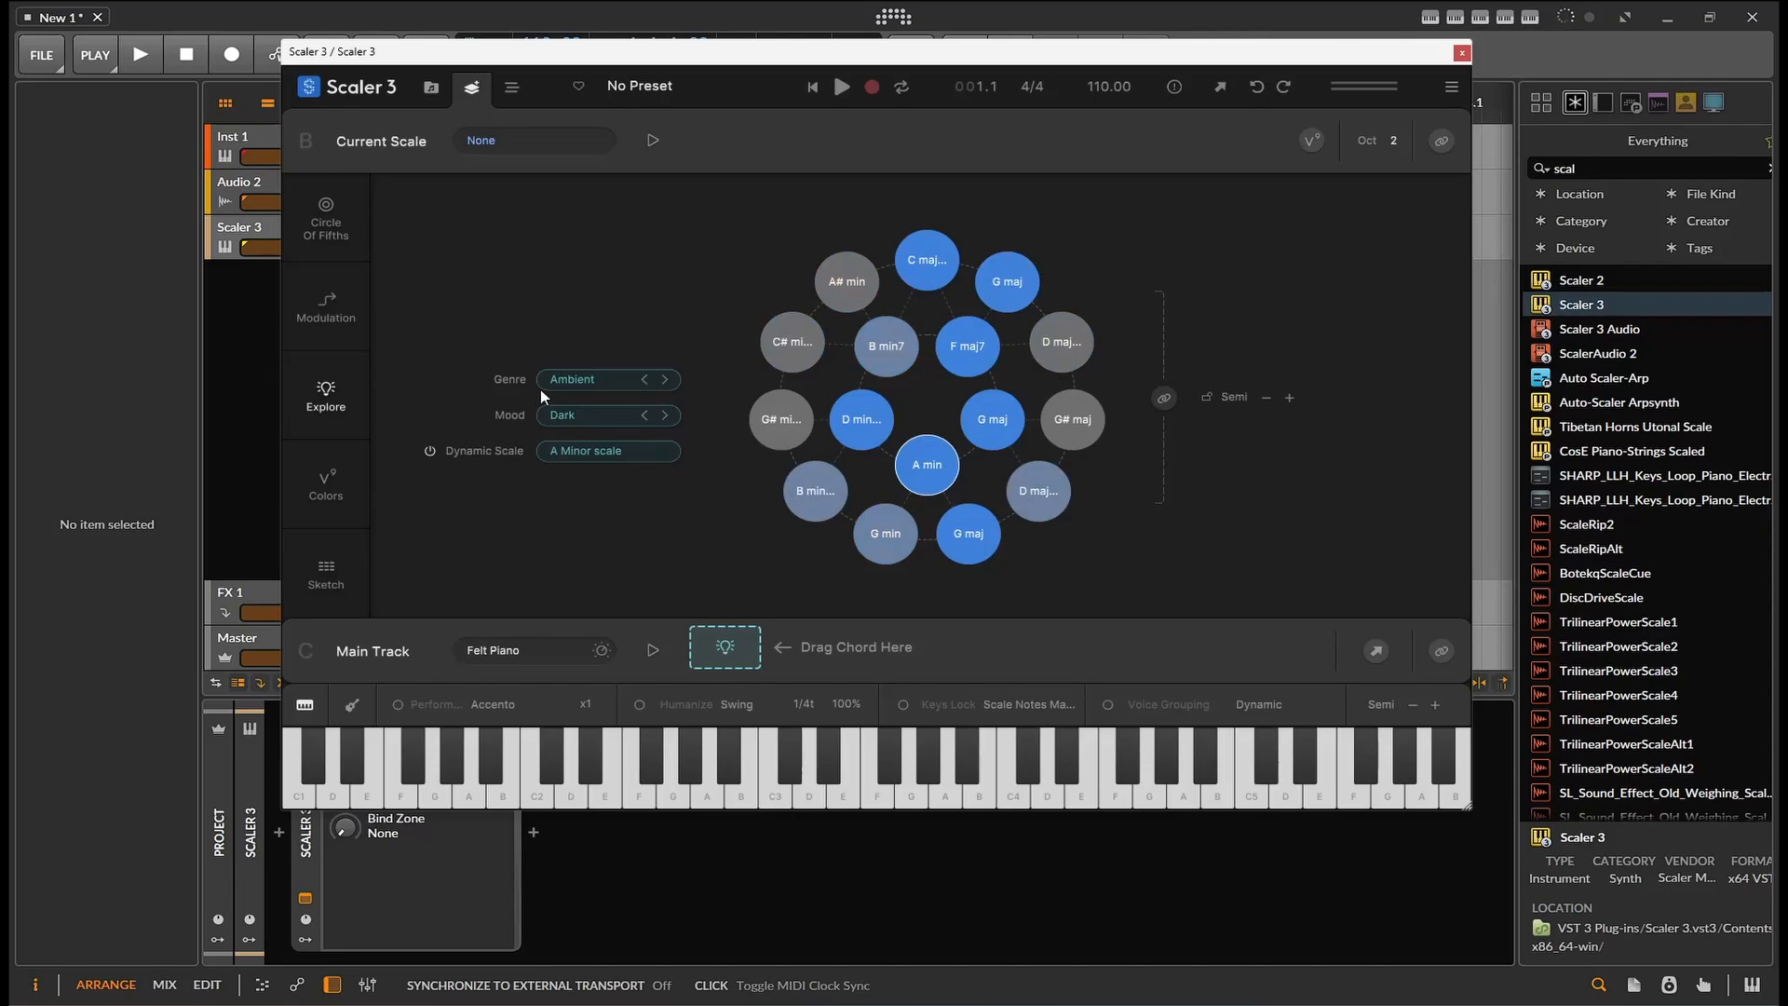
pyautogui.click(667, 380)
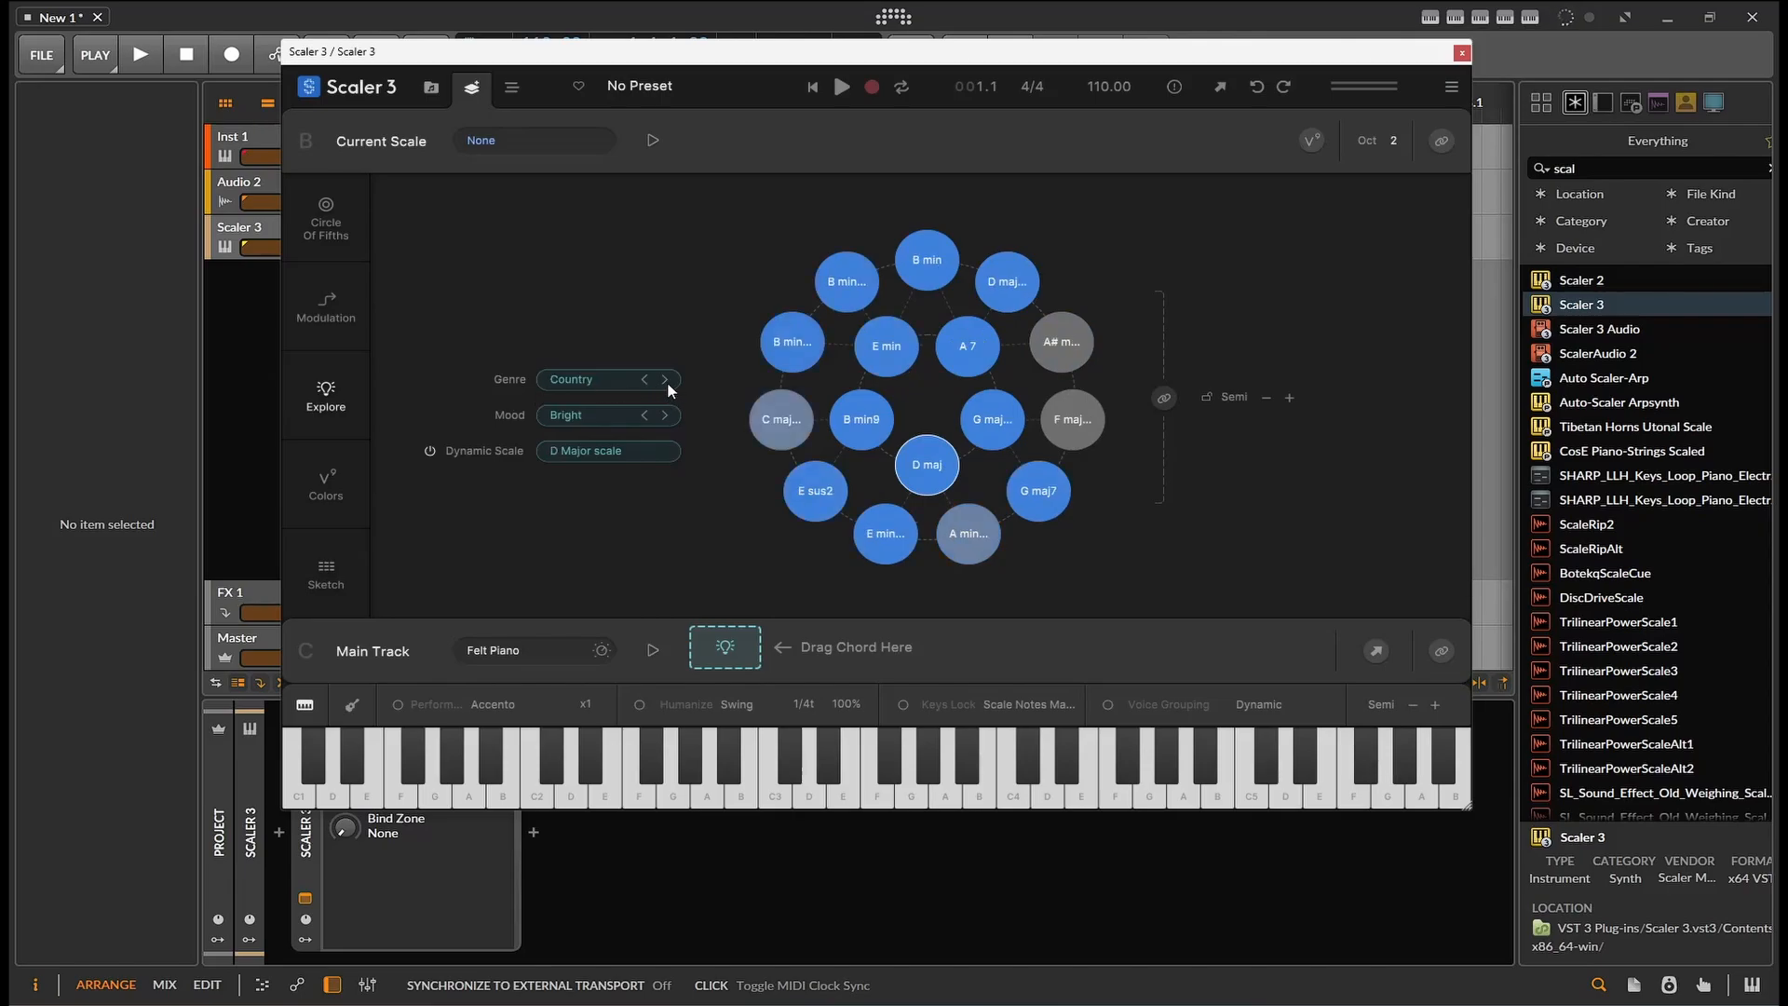
pyautogui.click(667, 380)
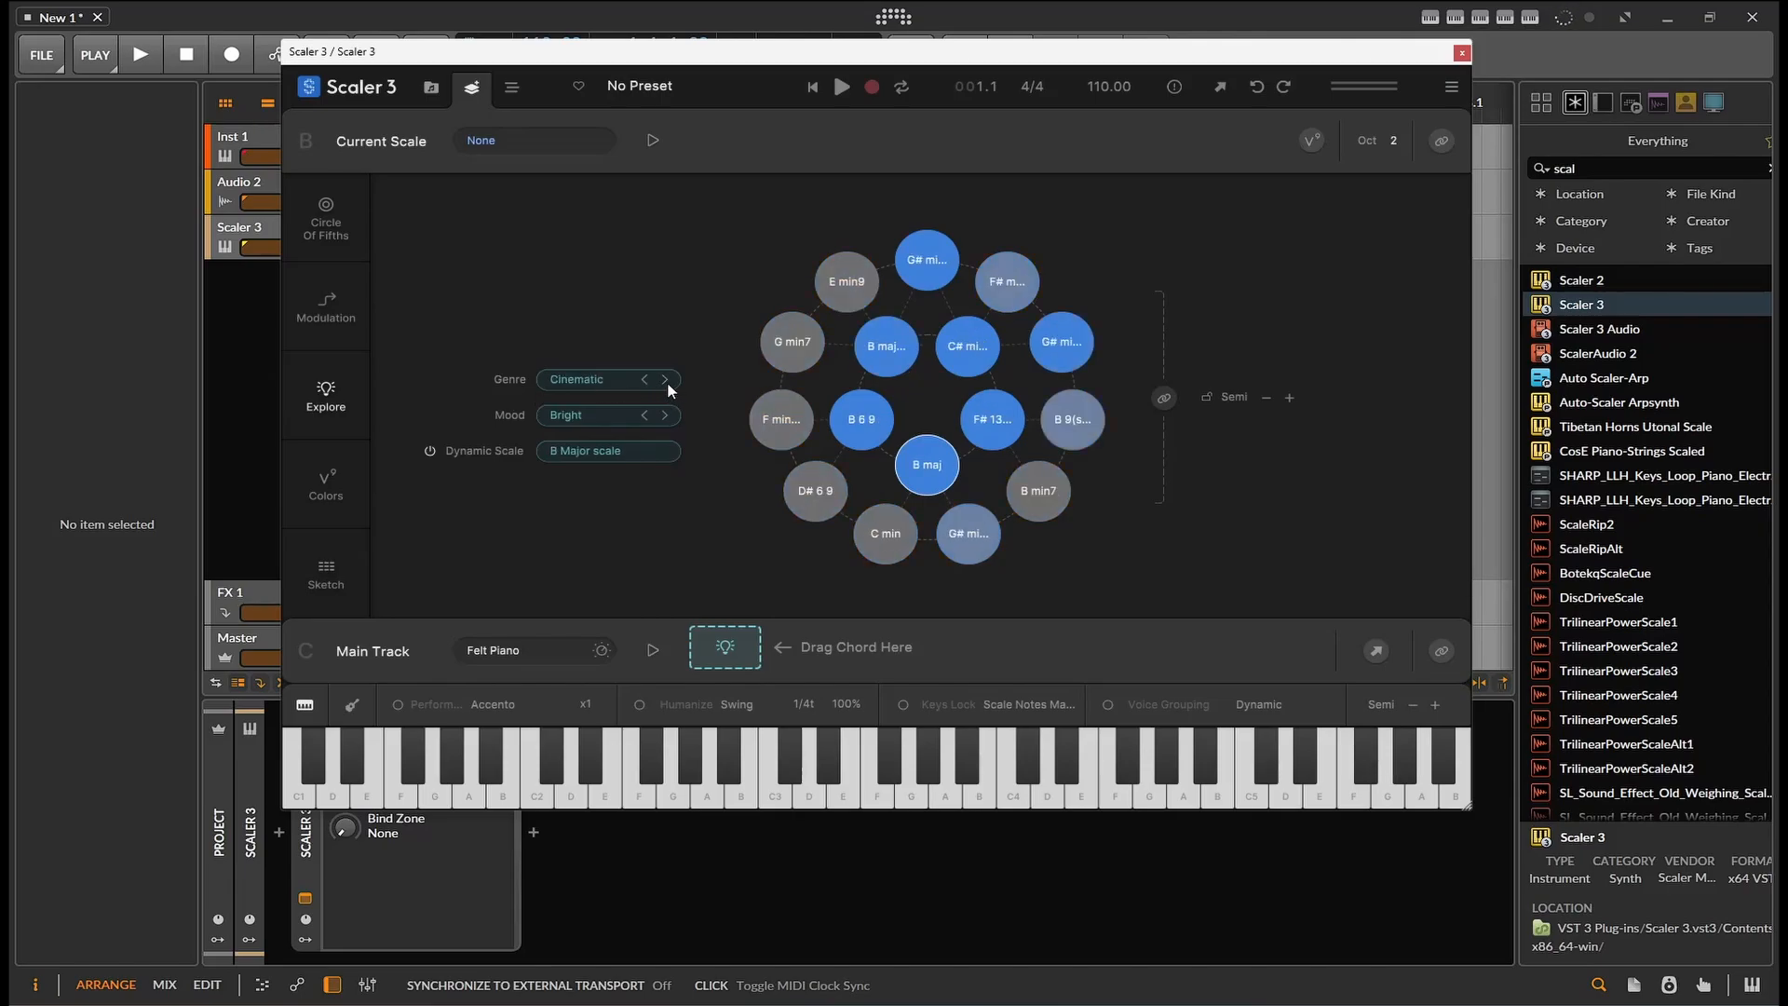
pyautogui.click(667, 380)
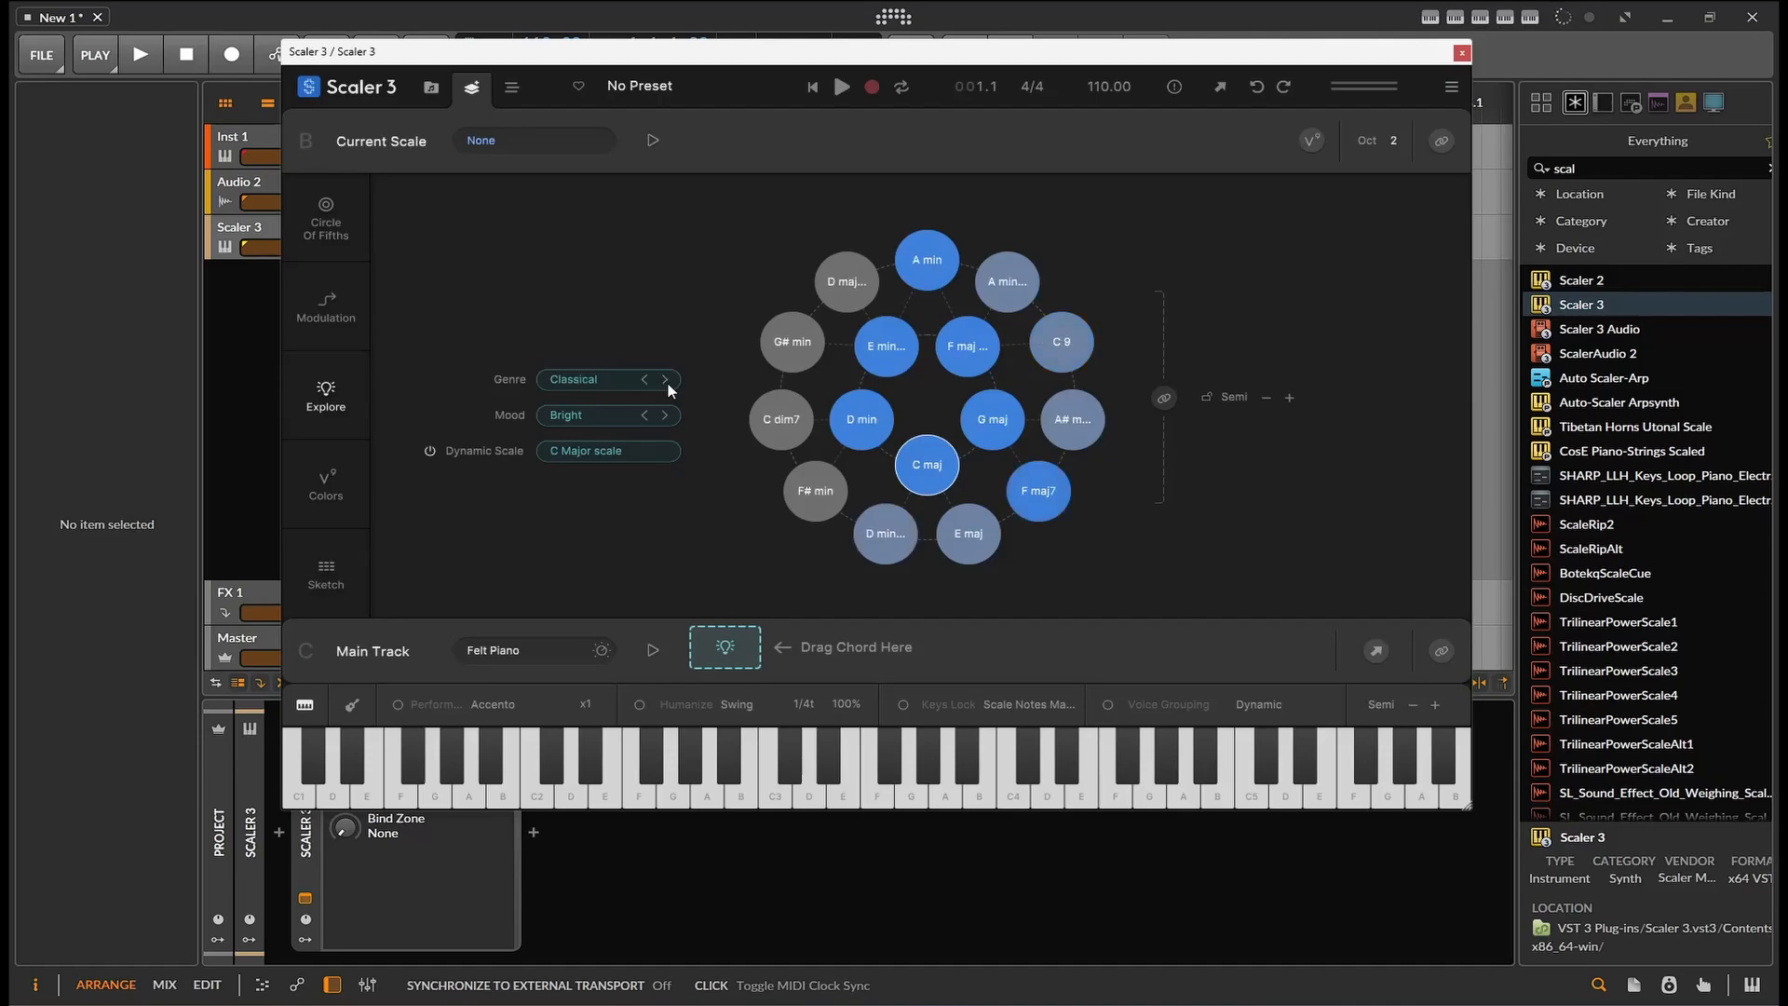
pyautogui.click(666, 380)
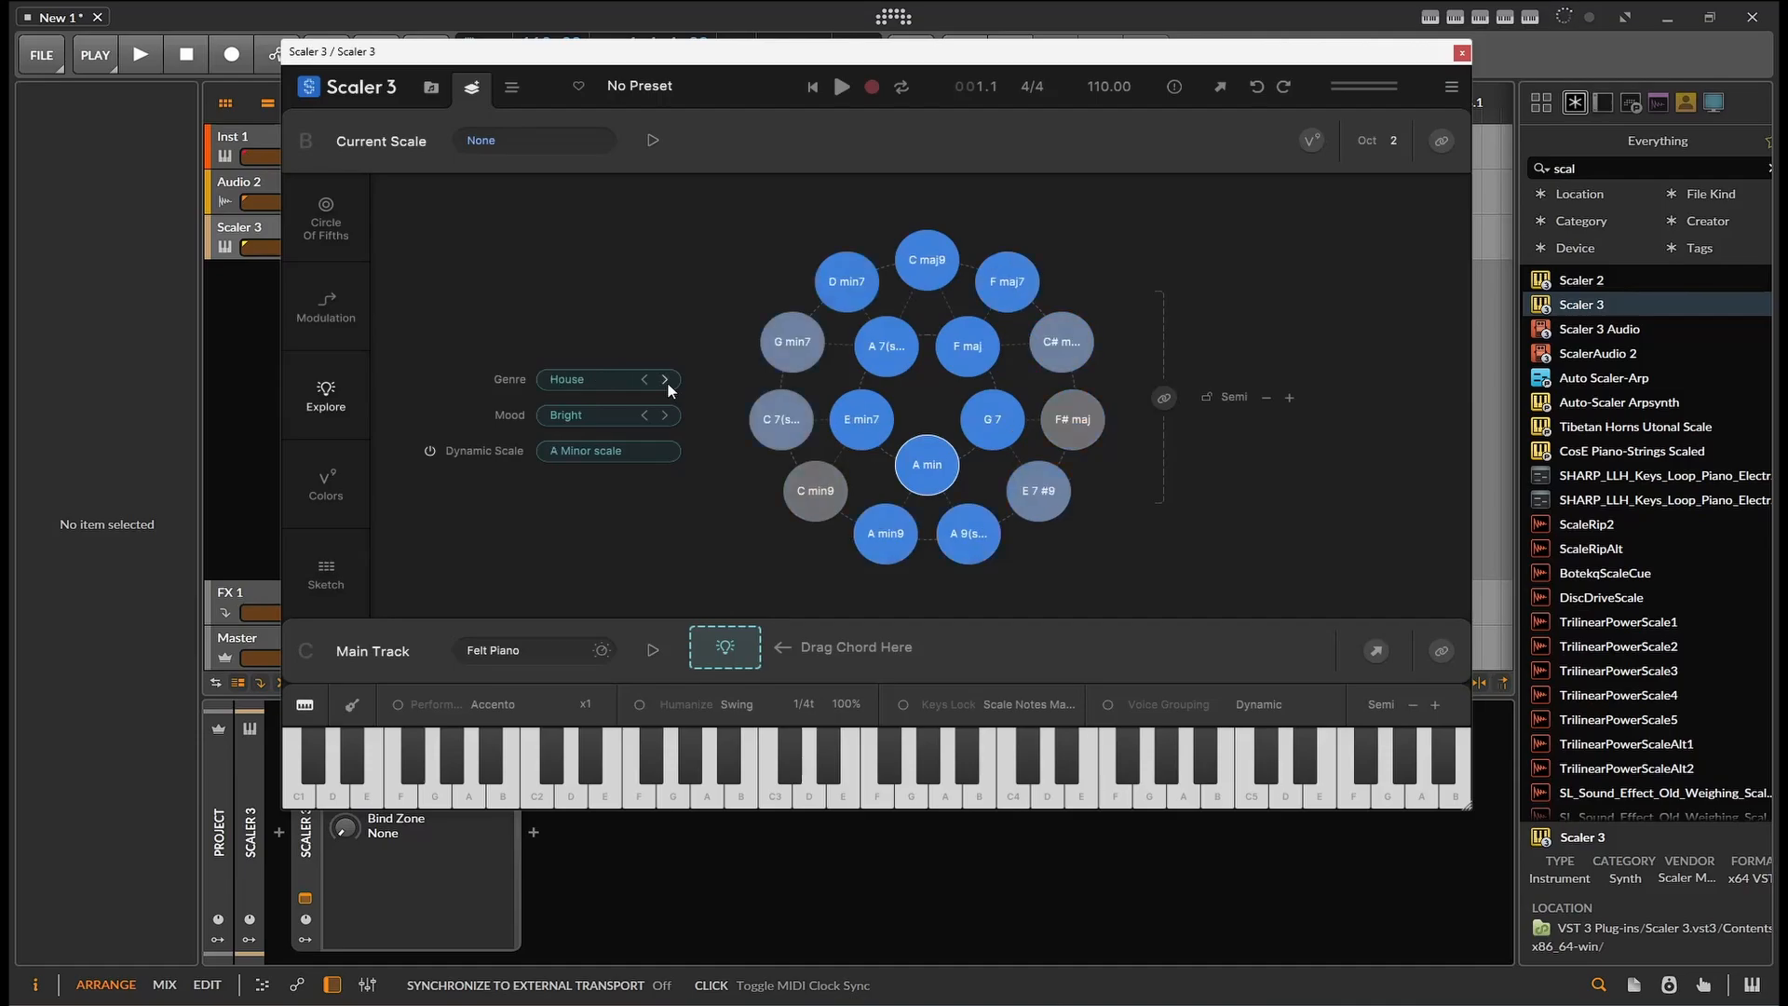
pyautogui.click(645, 381)
pyautogui.click(663, 380)
pyautogui.click(663, 380)
pyautogui.click(665, 381)
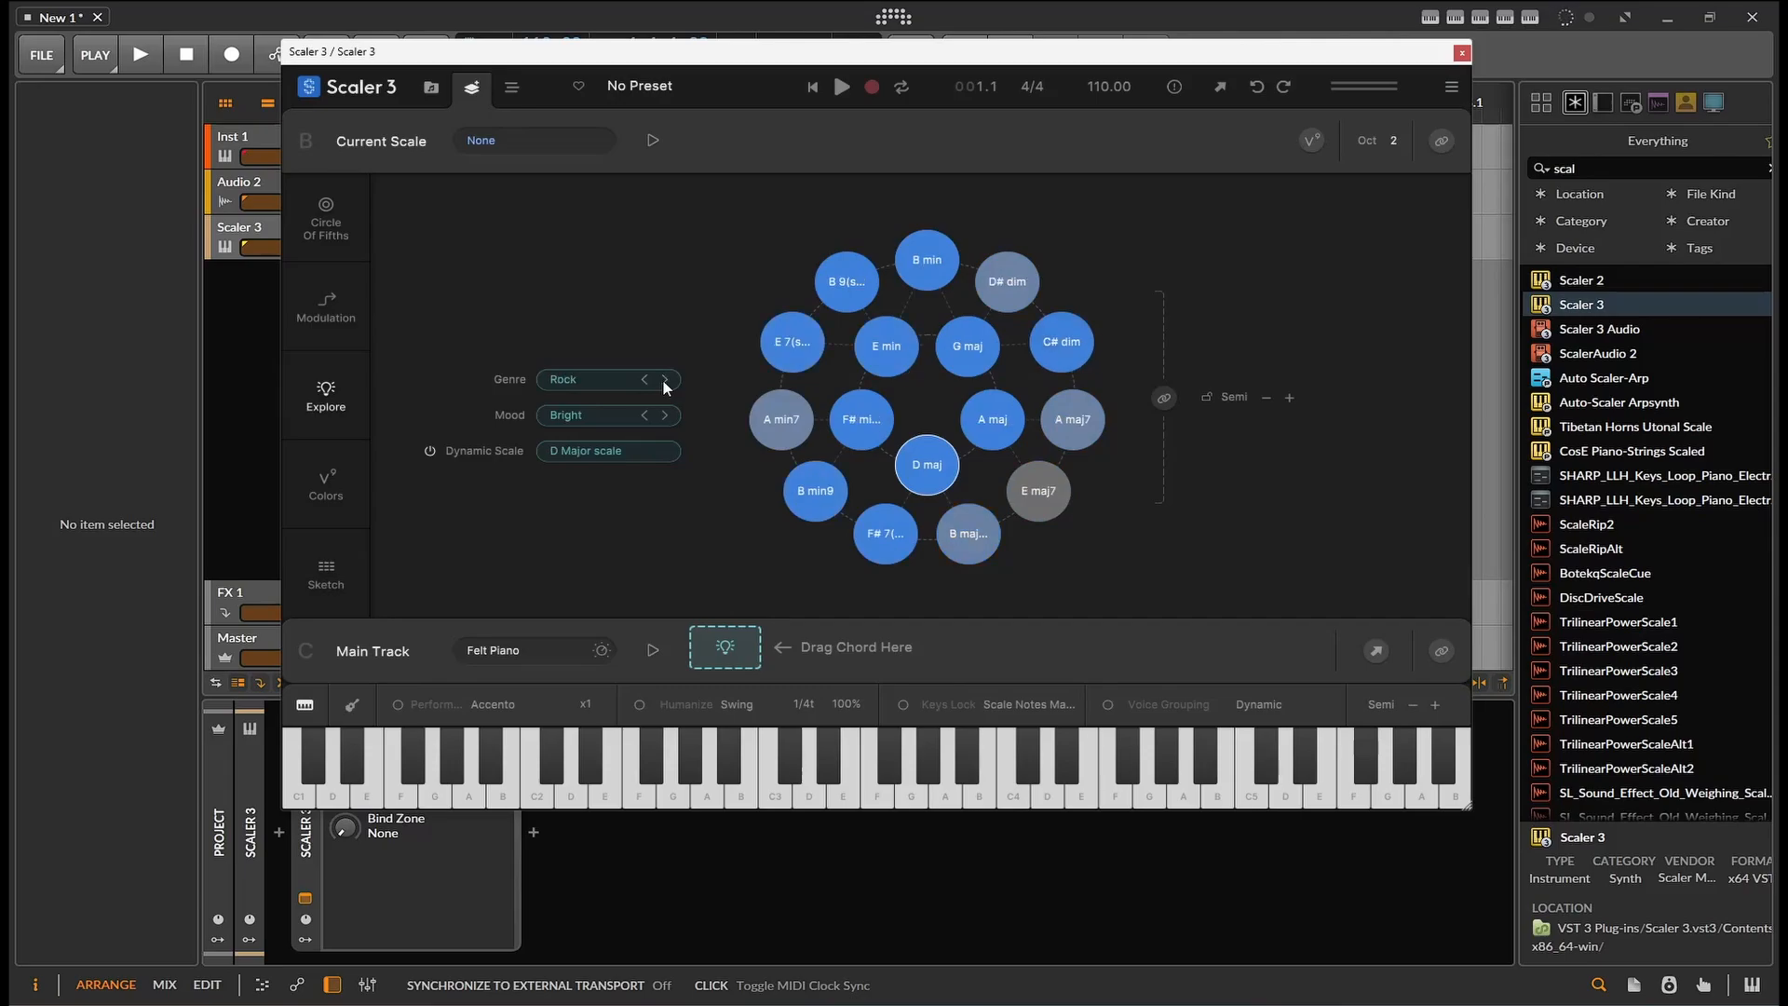
pyautogui.click(664, 415)
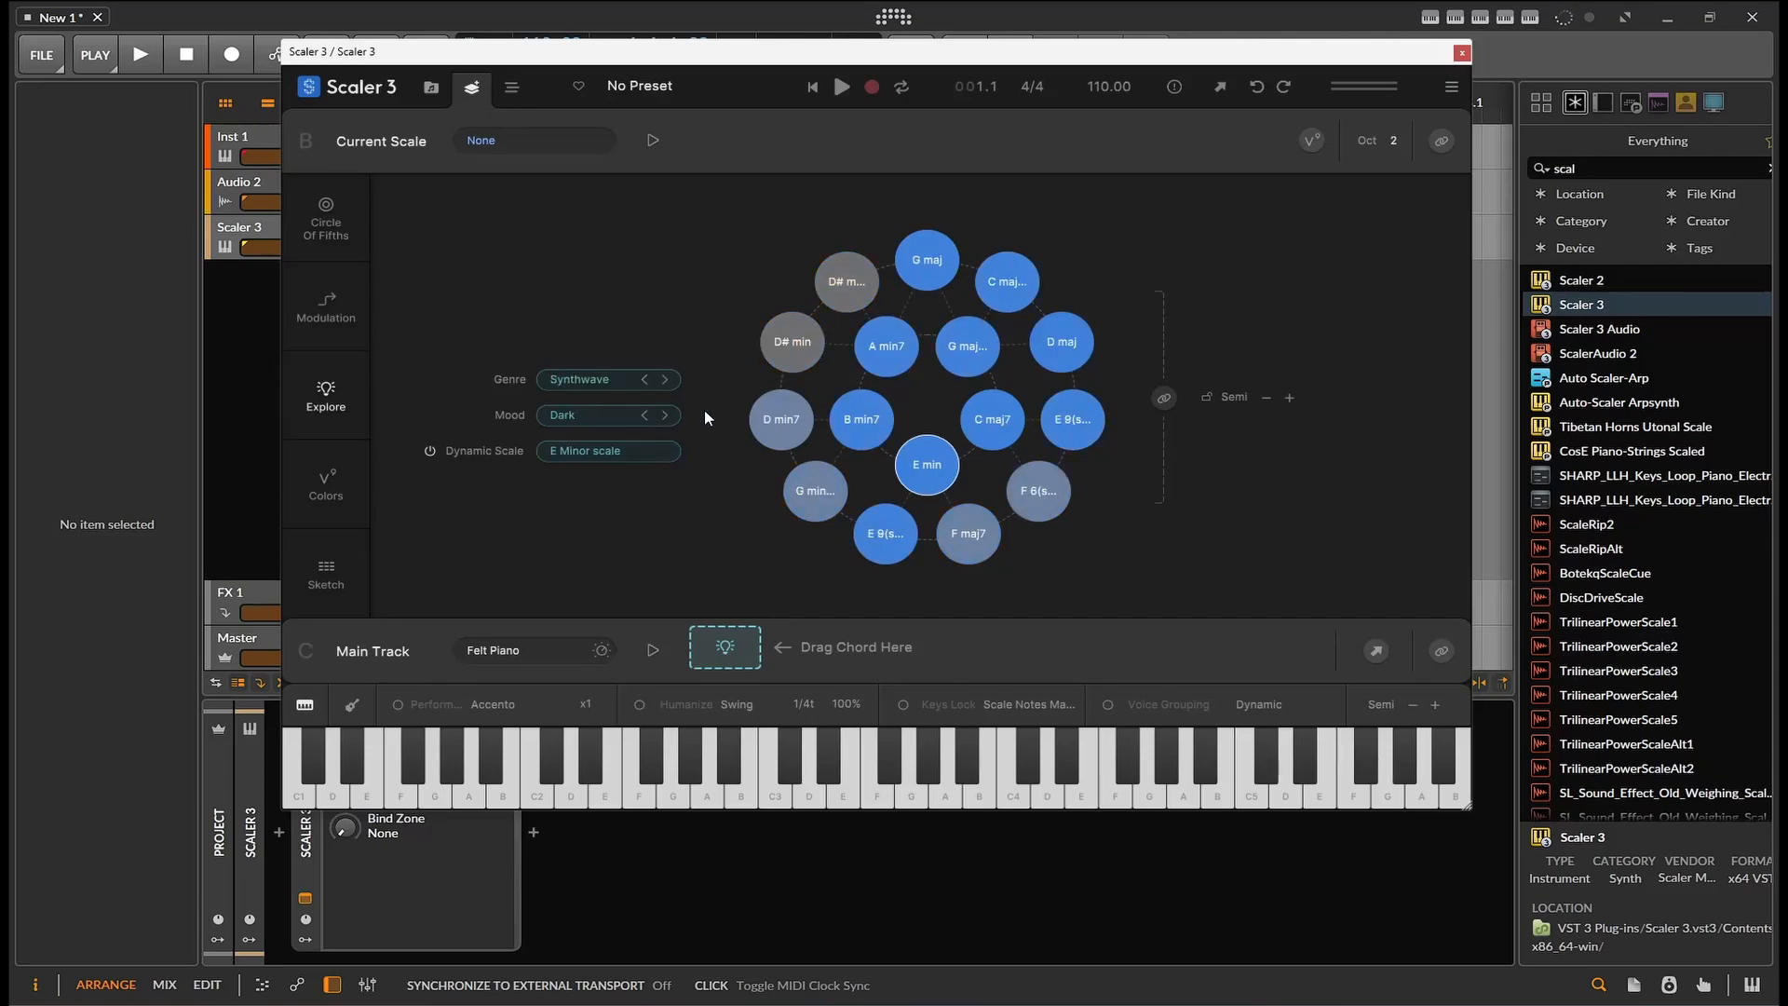
# Step: Audition the B min7, E min, E 9, C maj7 and F 6 chords in the Explore view
pyautogui.click(847, 433)
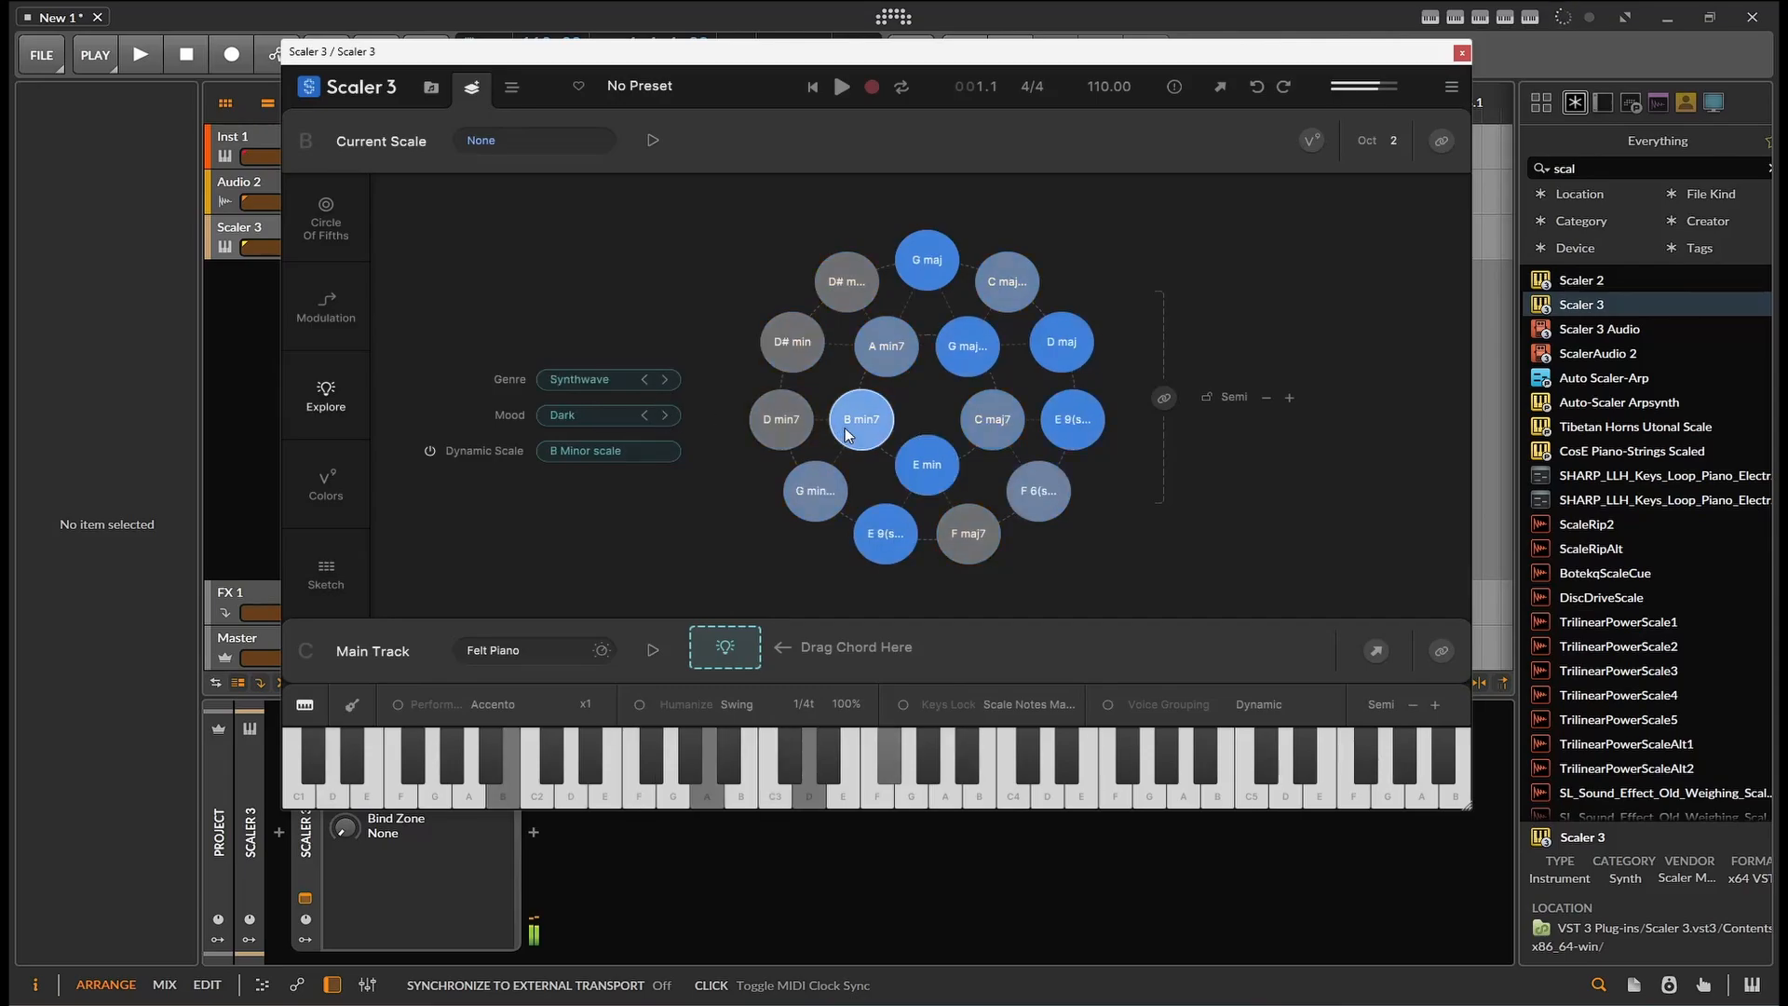
pyautogui.click(925, 473)
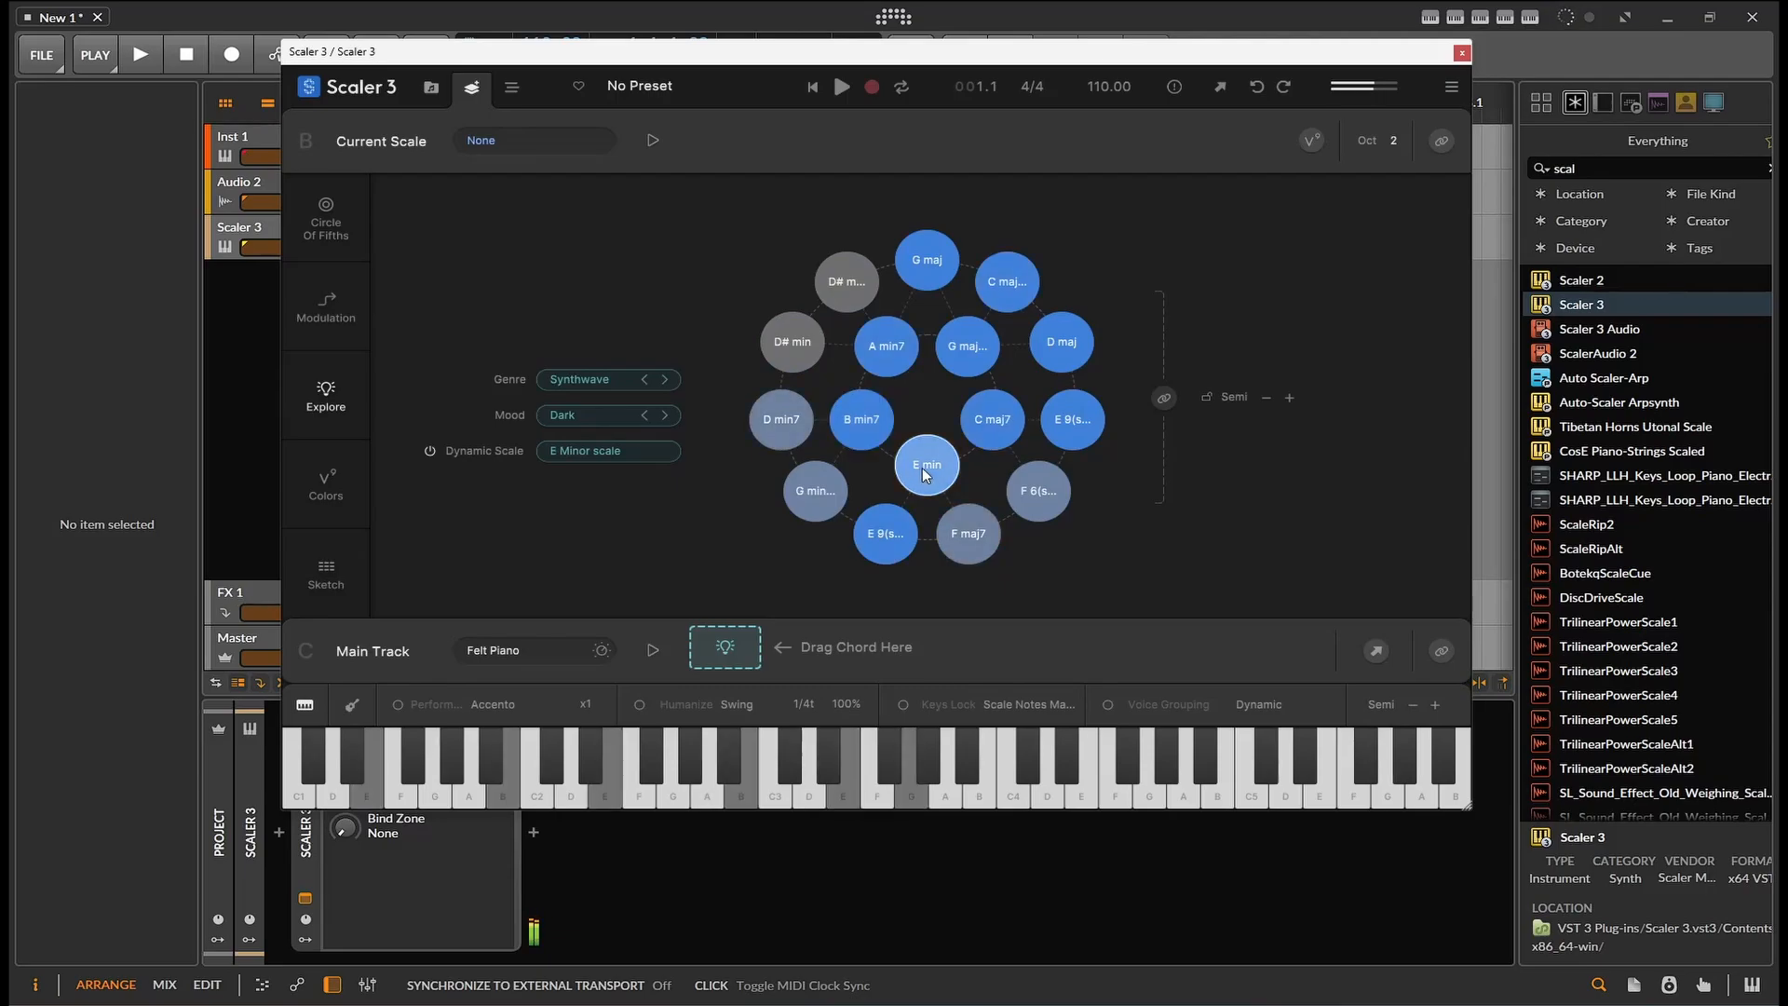
pyautogui.click(900, 536)
pyautogui.click(982, 436)
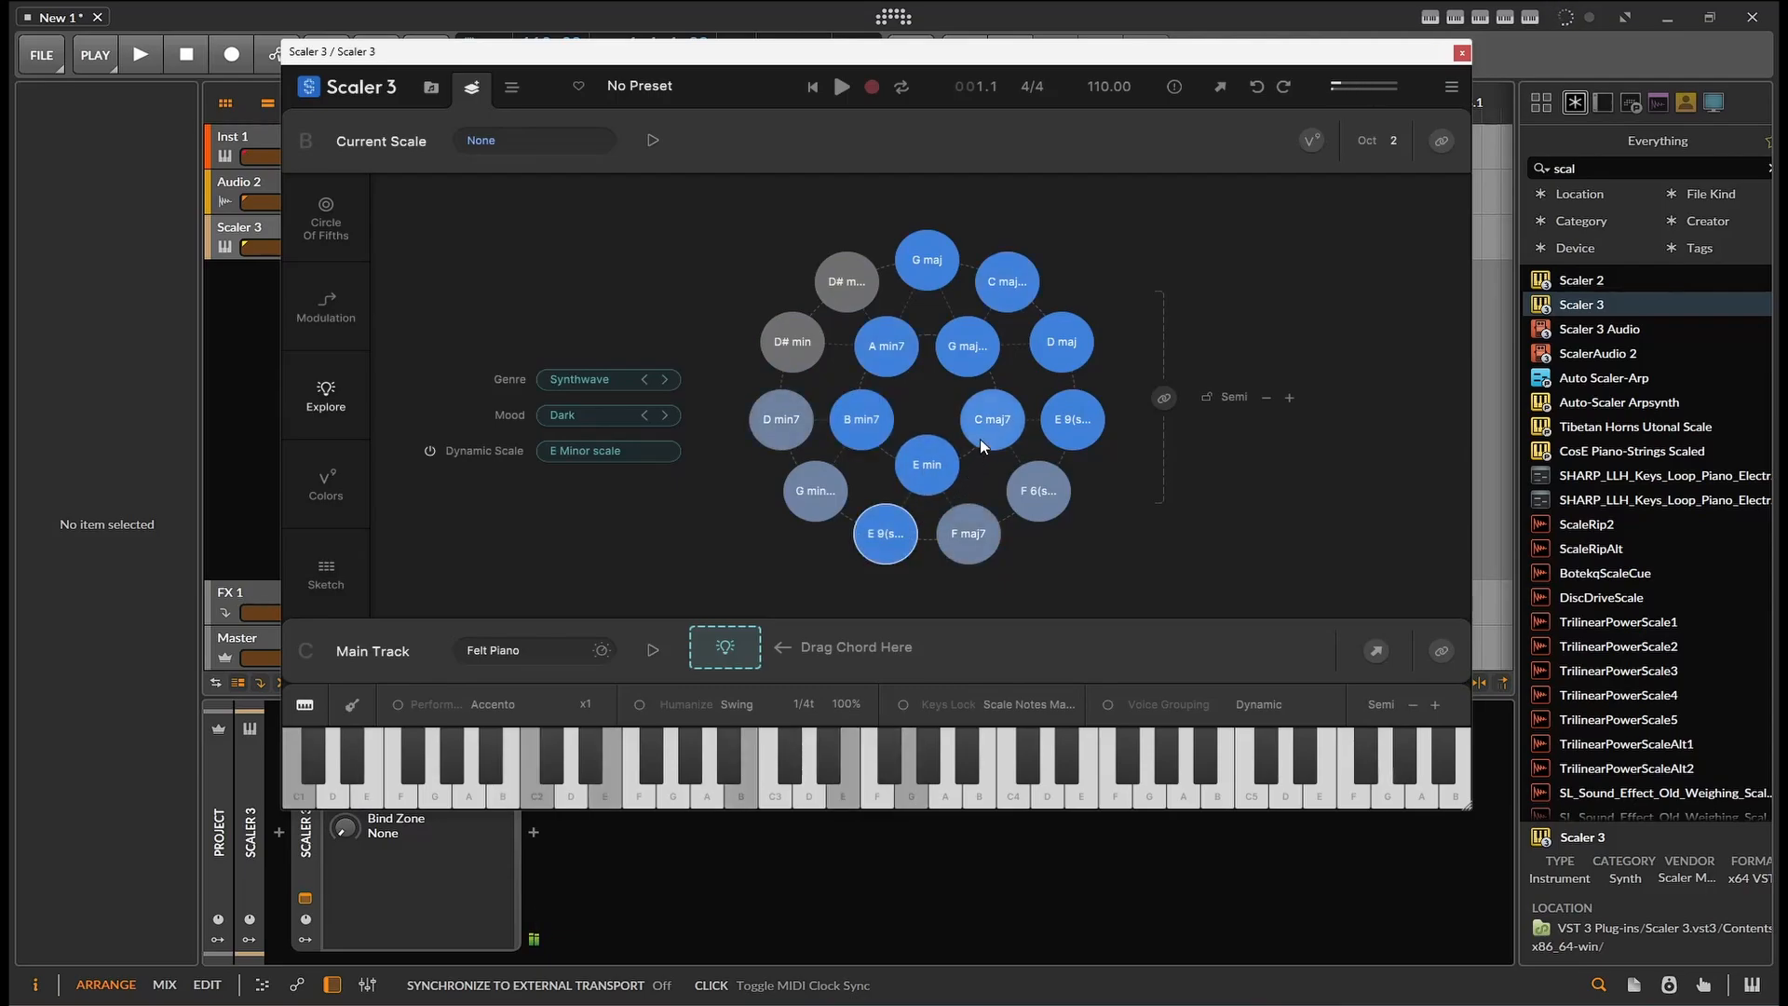
pyautogui.click(1034, 489)
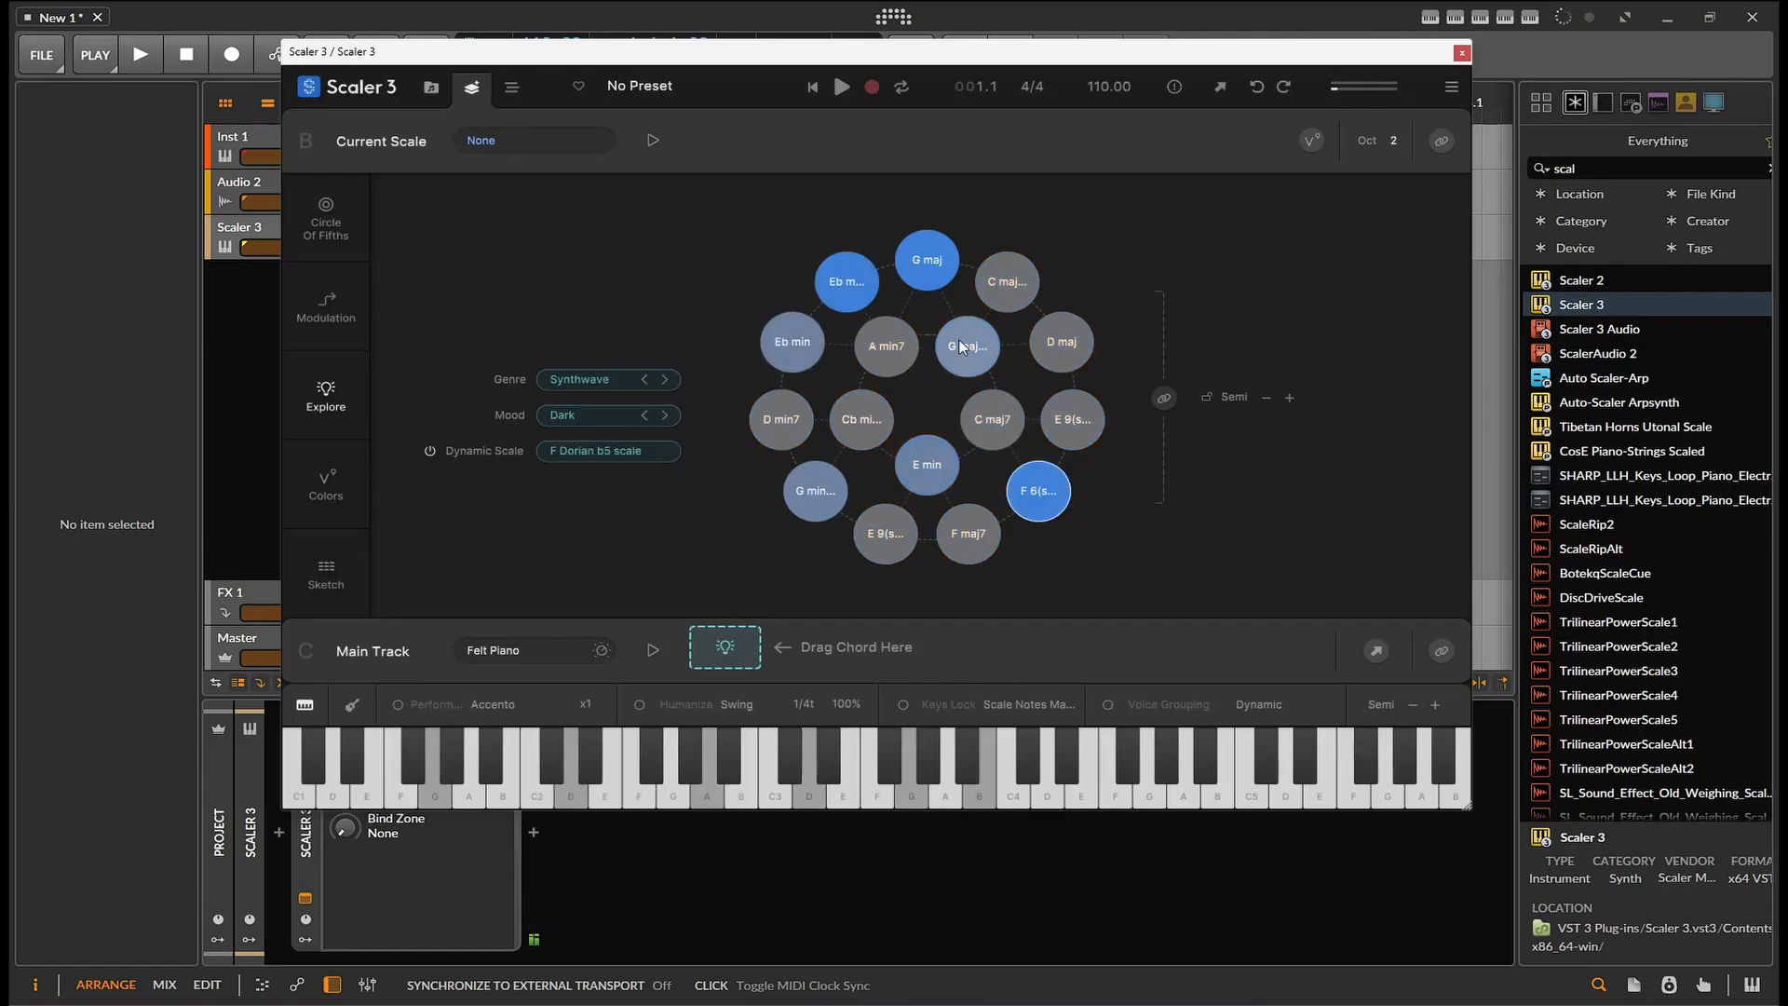
# Step: Search the browser for "reason" and add the Reason Rack Plugin as a new instrument track
pyautogui.click(1581, 168)
pyautogui.write('reason')
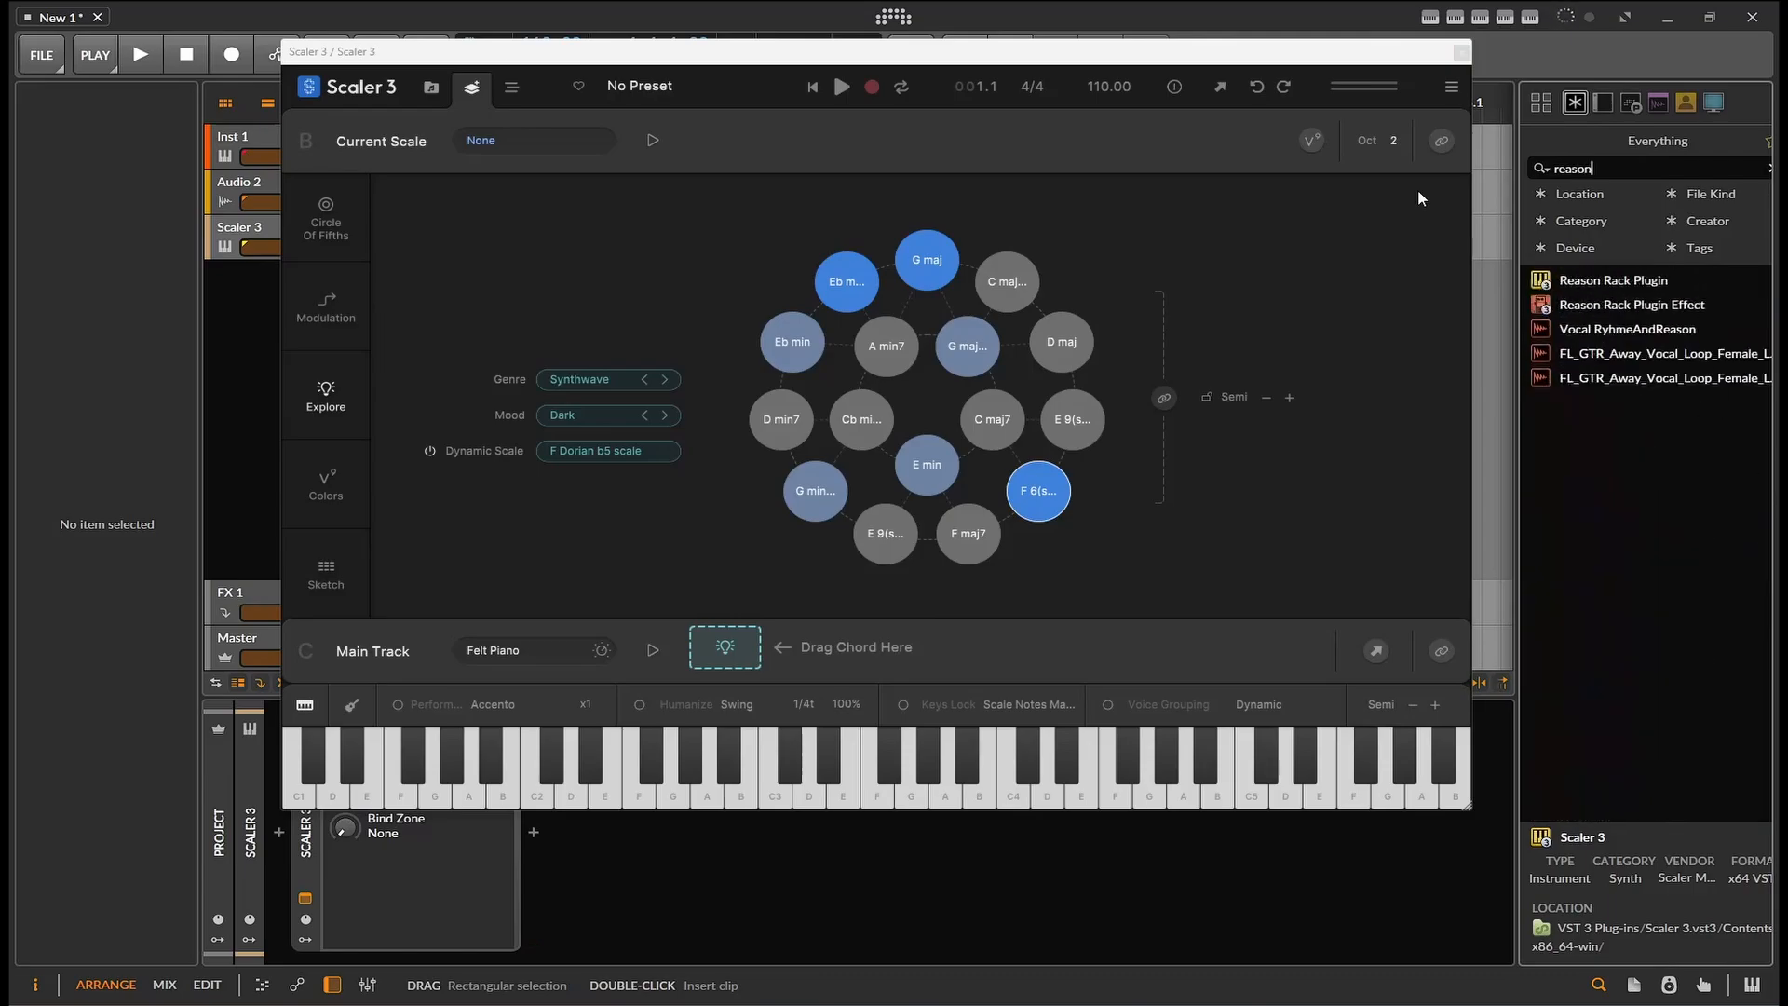
pyautogui.moveTo(1586, 279); pyautogui.dragTo(250, 305)
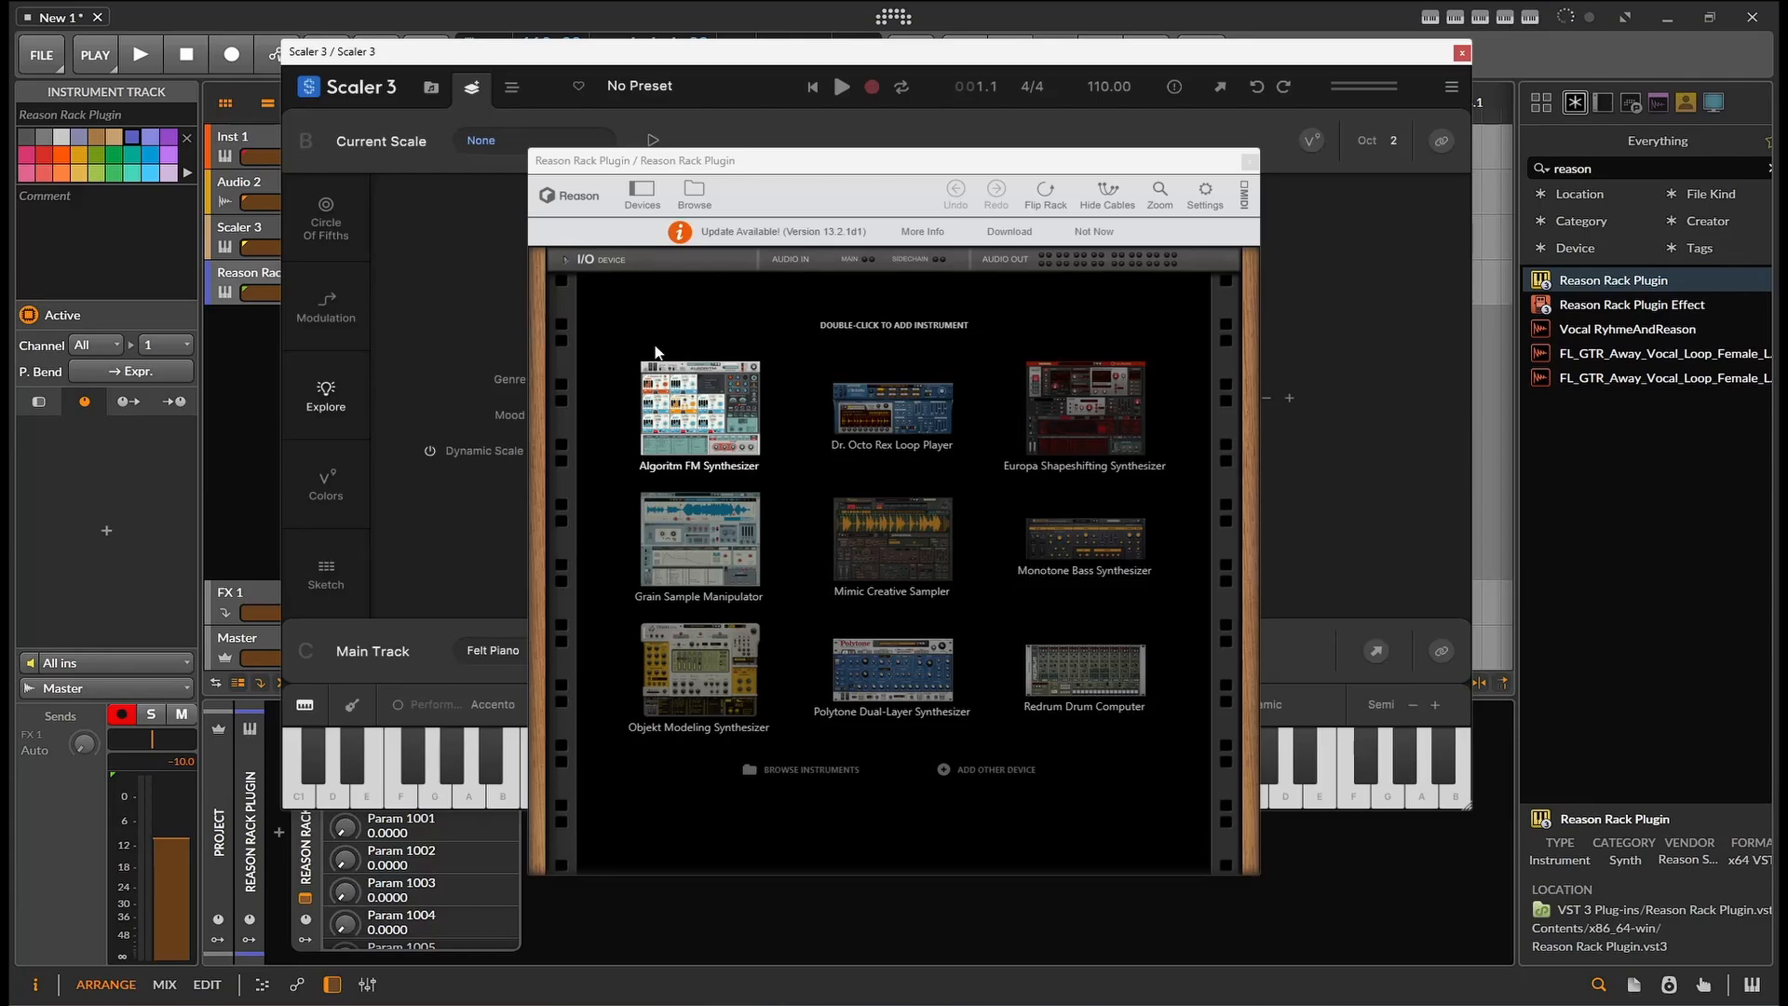
# Step: Add the Chord Sequencer player to the Reason rack and rearrange both plugin windows so the chord displays are visible together
pyautogui.click(692, 196)
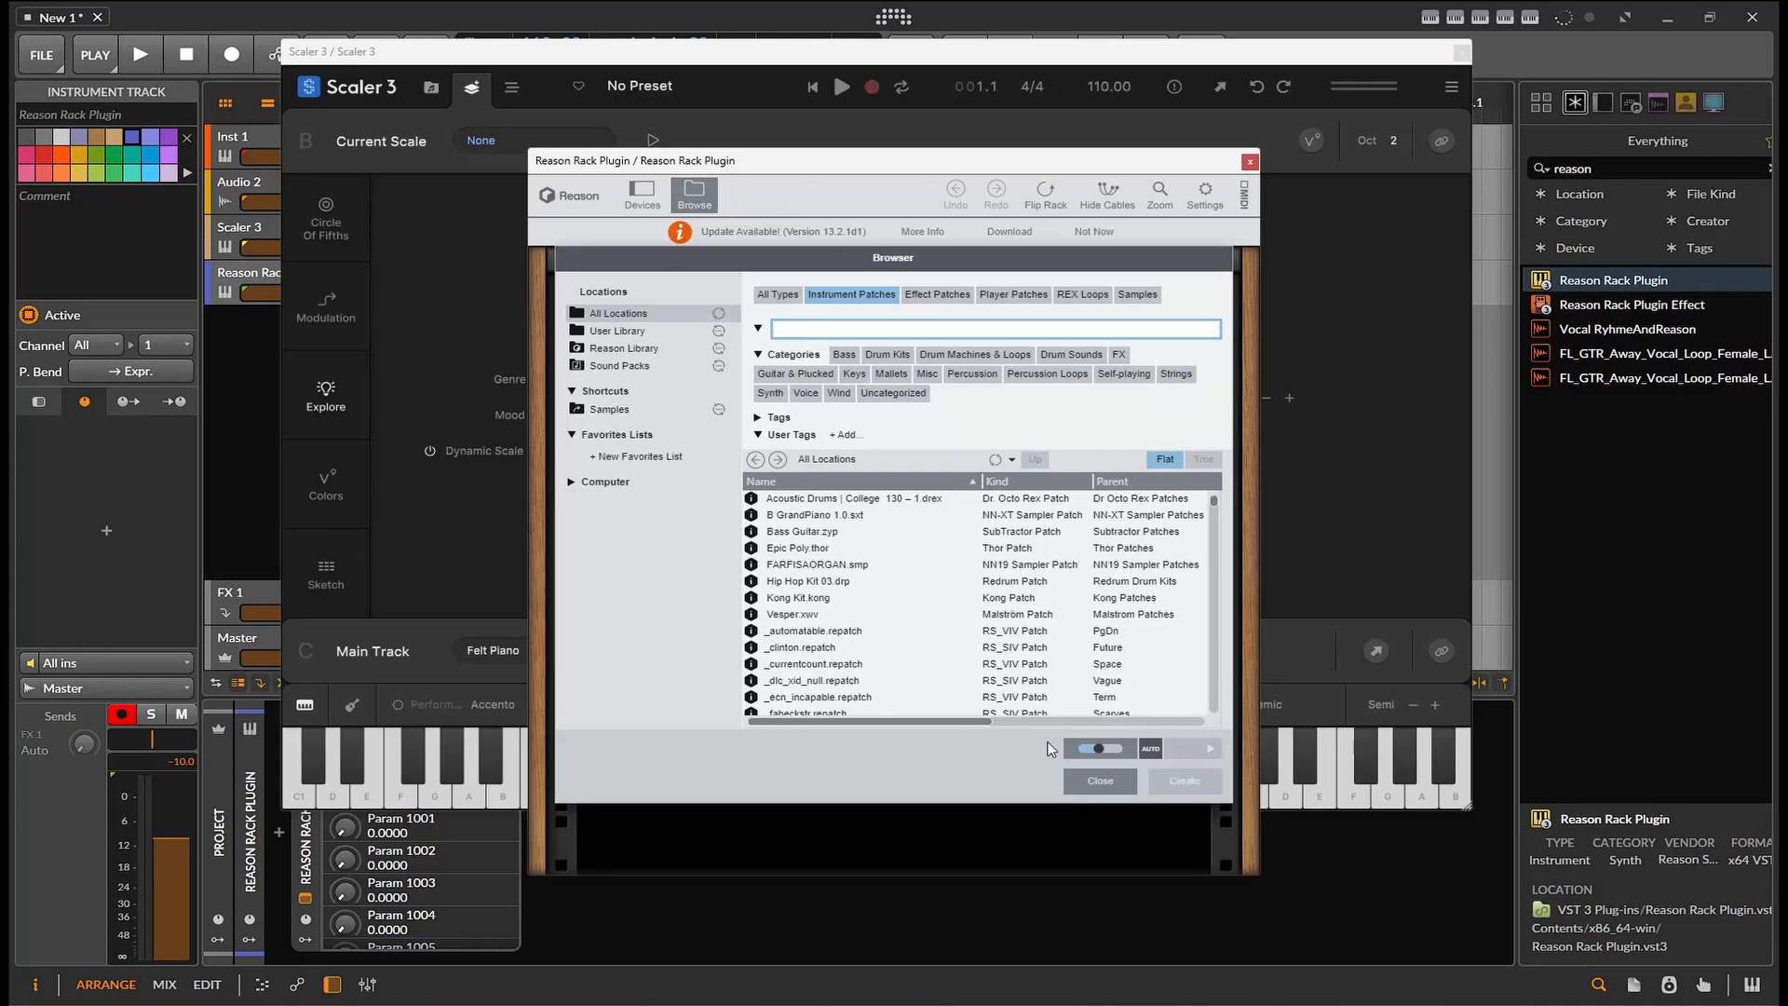
pyautogui.click(1100, 780)
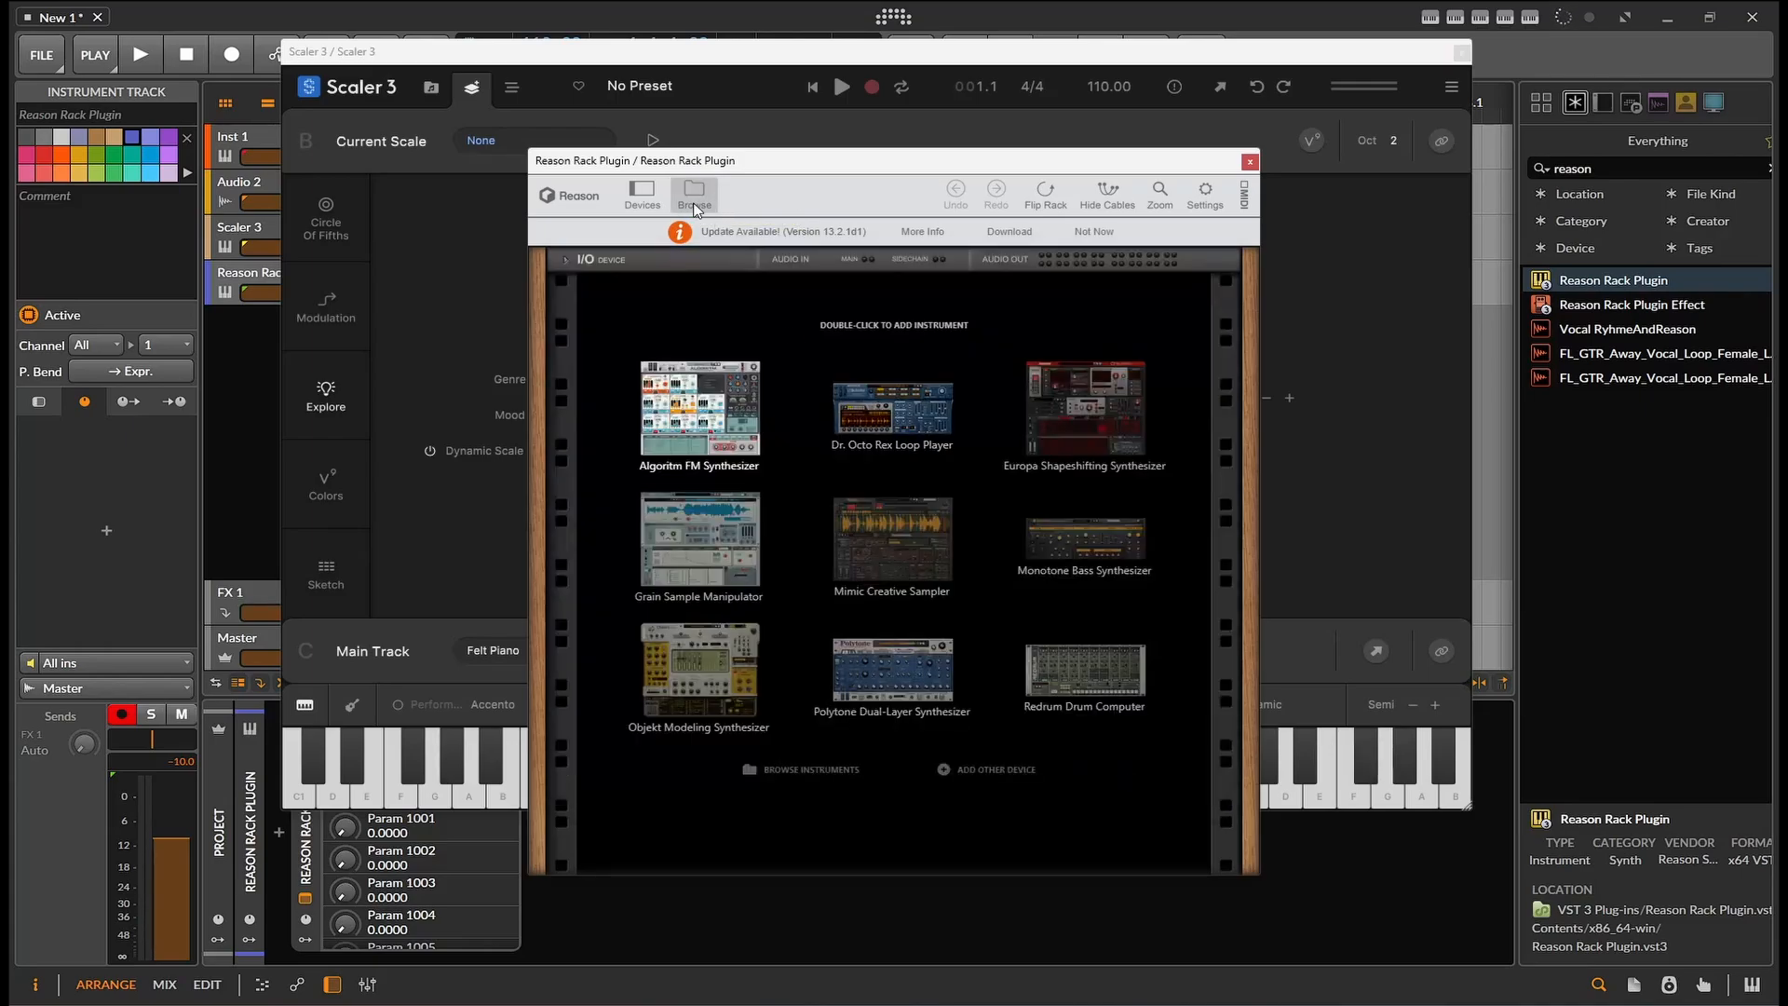
pyautogui.click(644, 193)
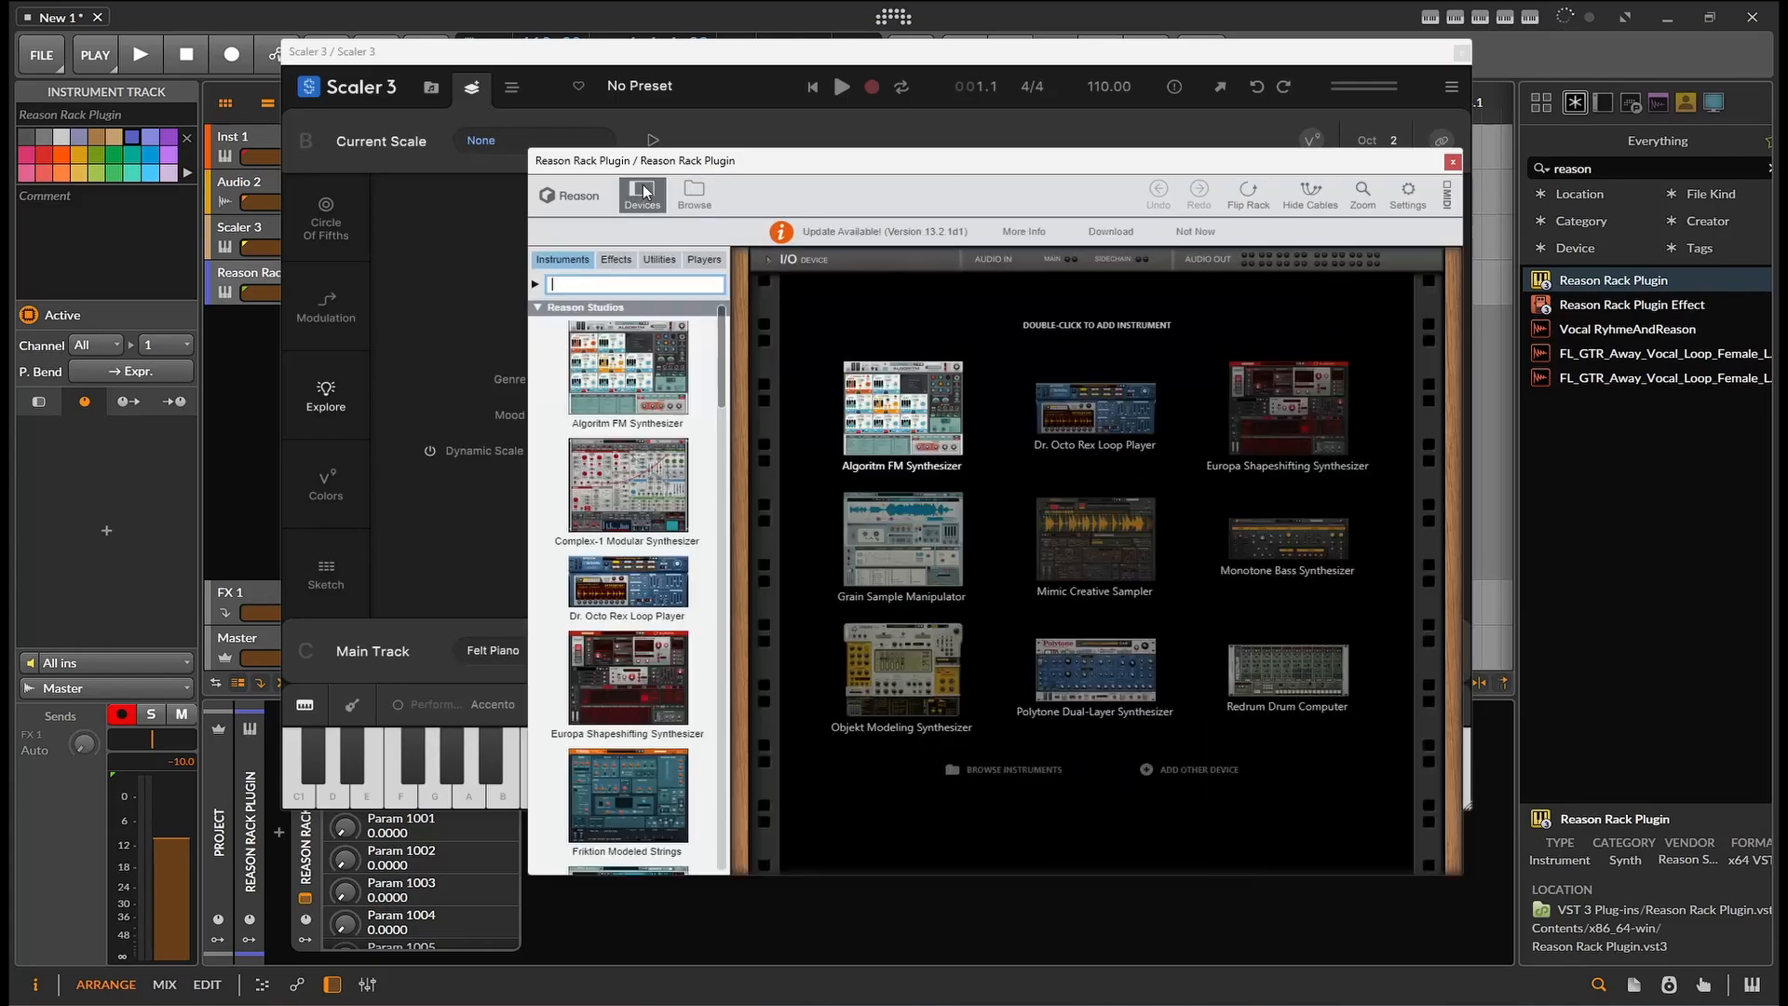
pyautogui.click(706, 261)
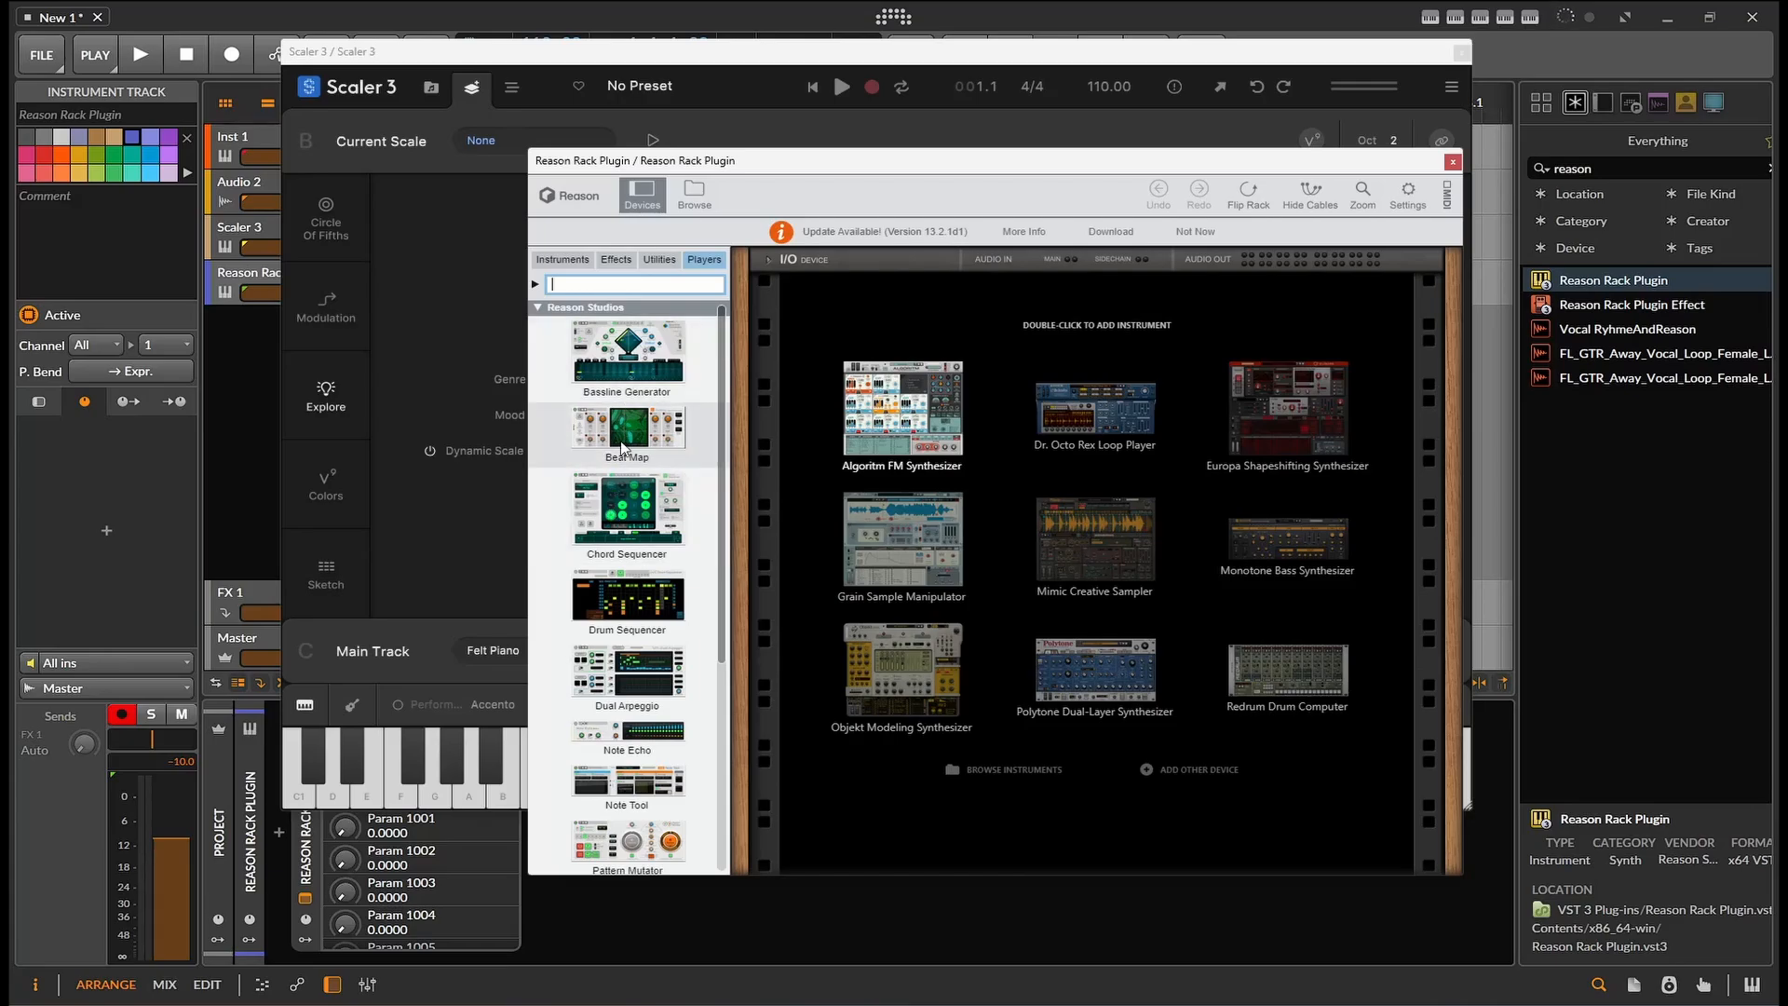
pyautogui.moveTo(600, 514); pyautogui.dragTo(955, 511)
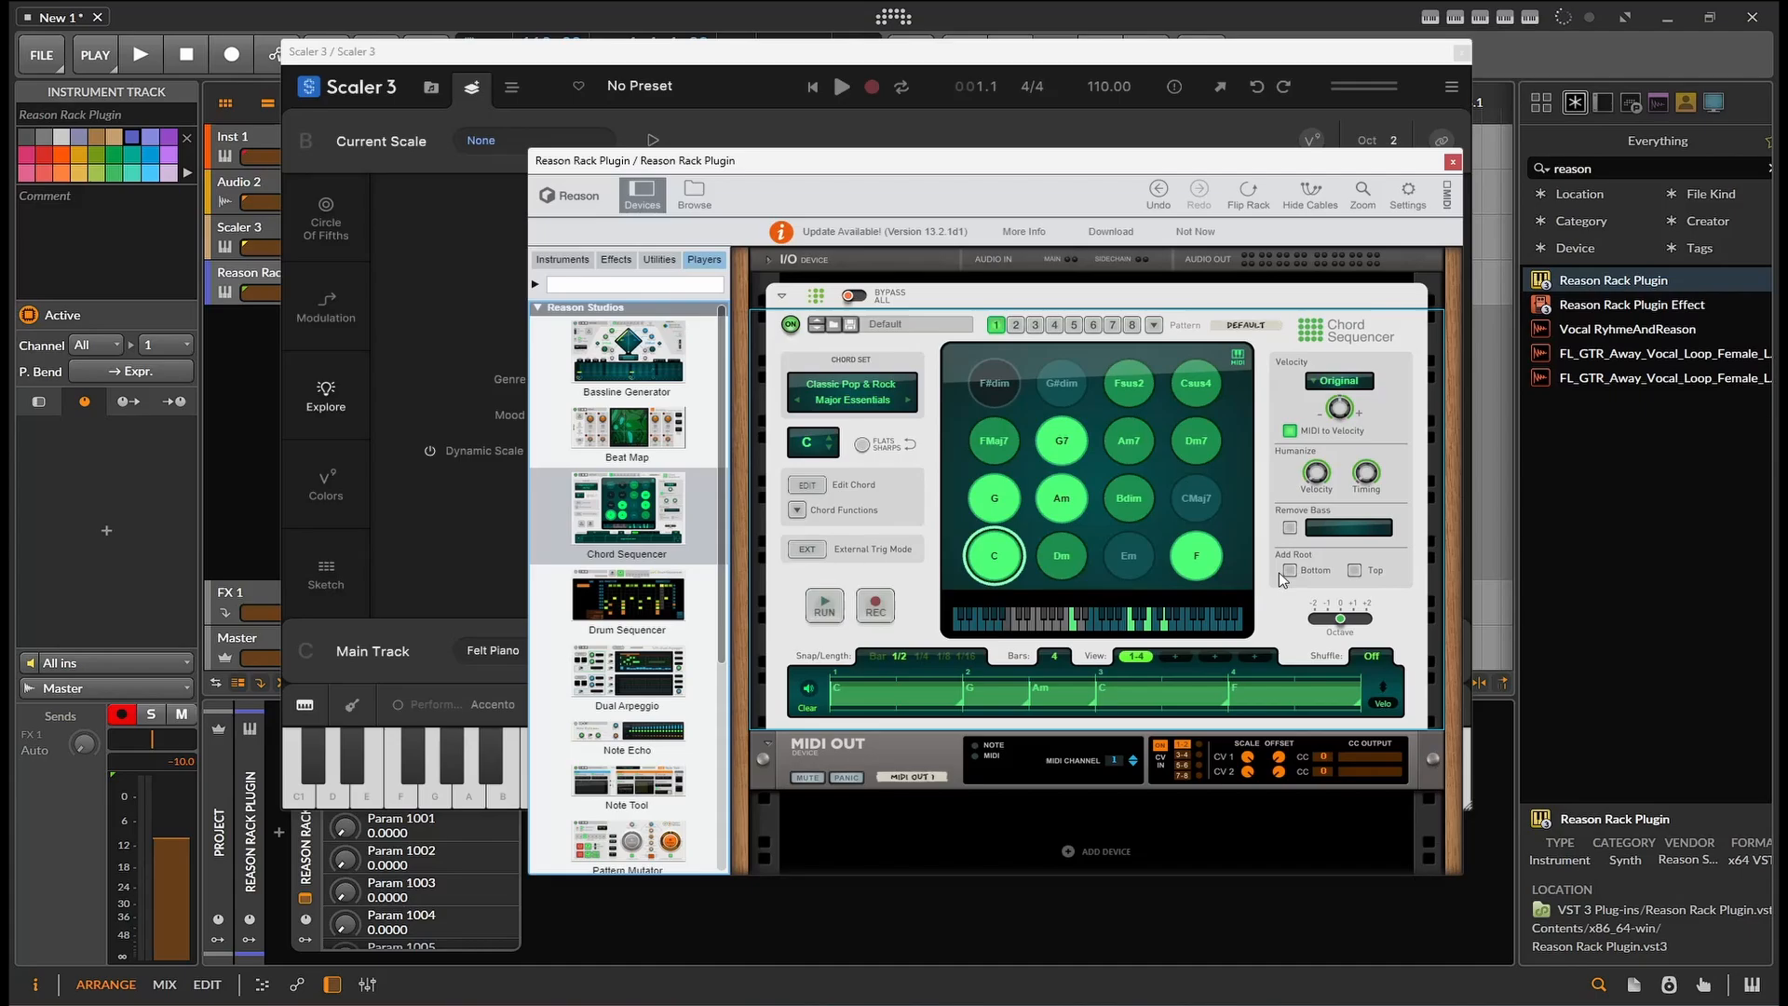
pyautogui.moveTo(1085, 161); pyautogui.dragTo(1395, 285)
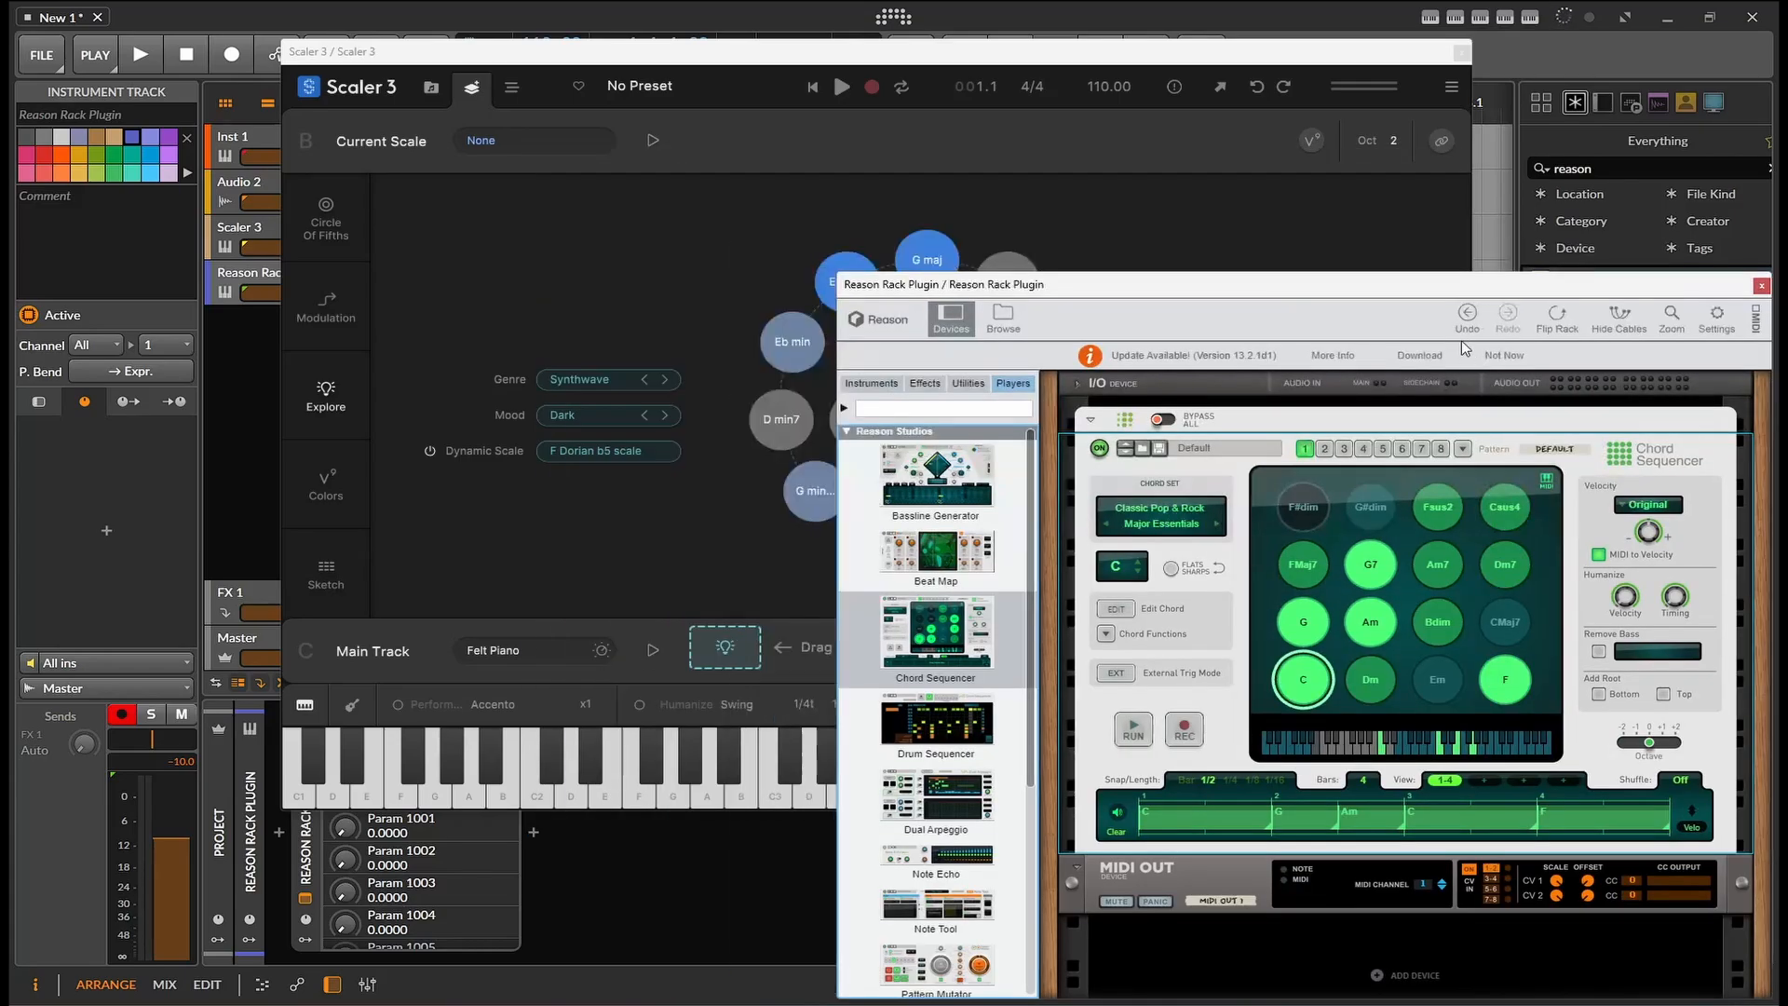
pyautogui.moveTo(1201, 57); pyautogui.dragTo(936, 20)
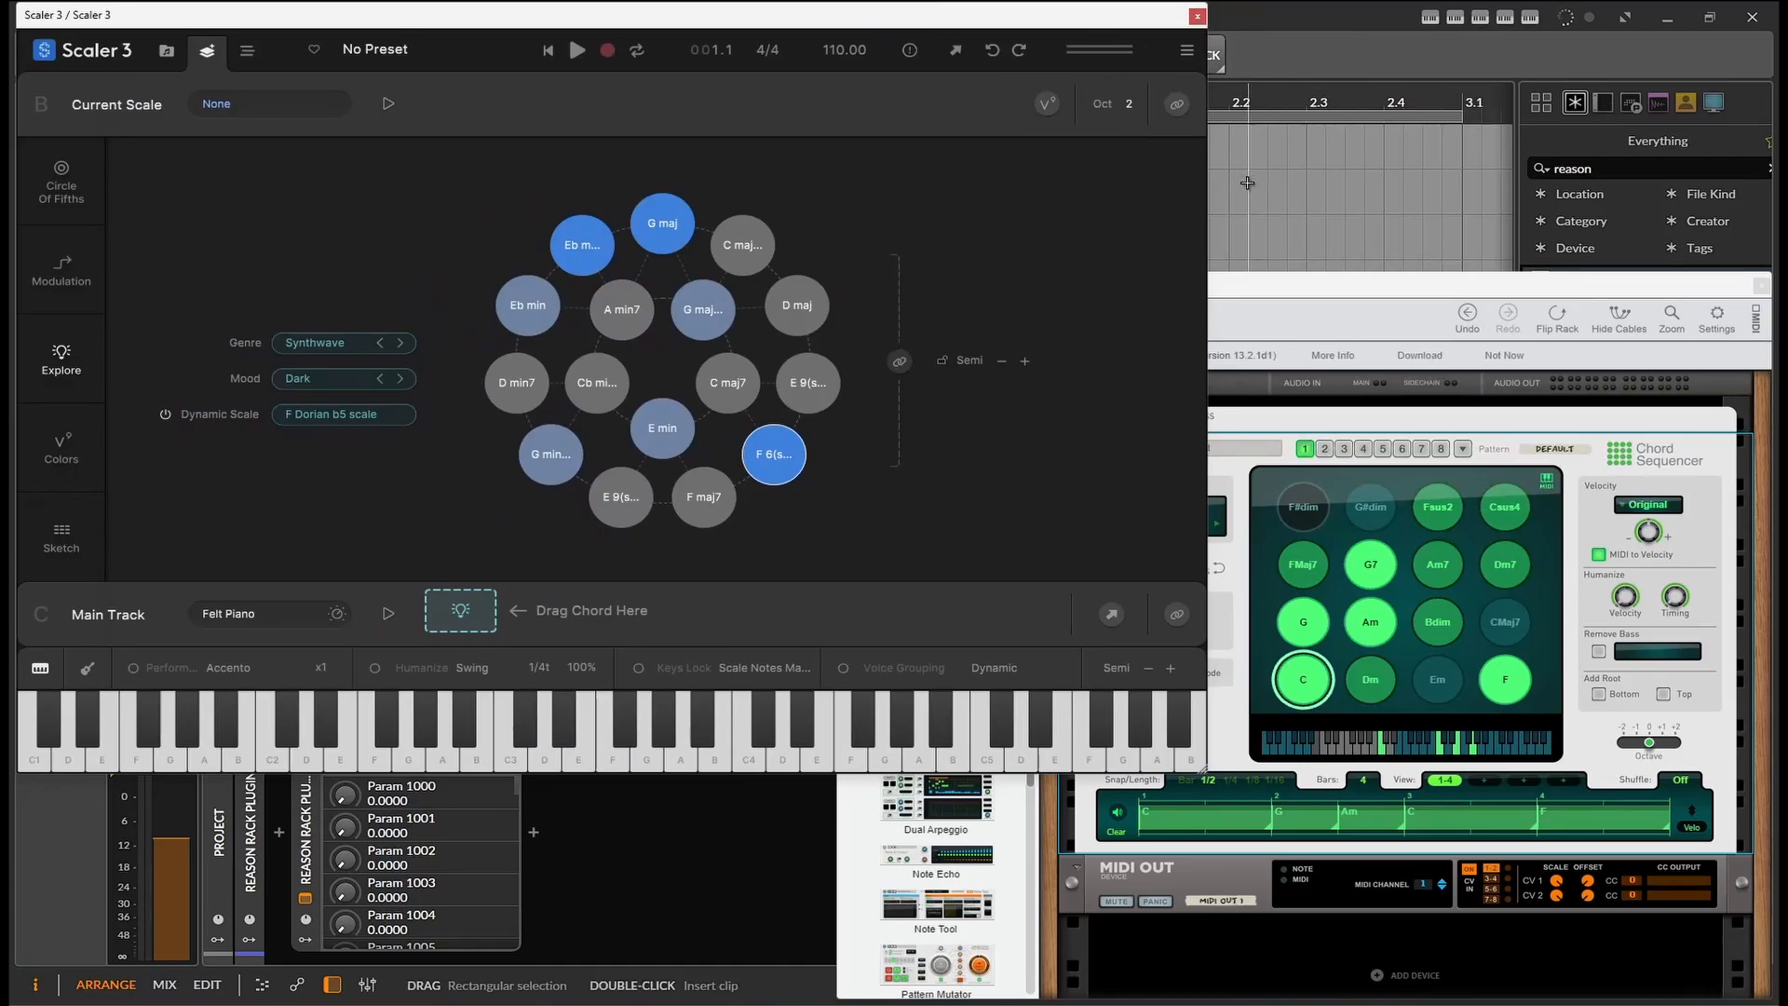
# Step: Audition the Dm, Am, G7, Em and F chord pads in the Chord Sequencer
pyautogui.click(1361, 629)
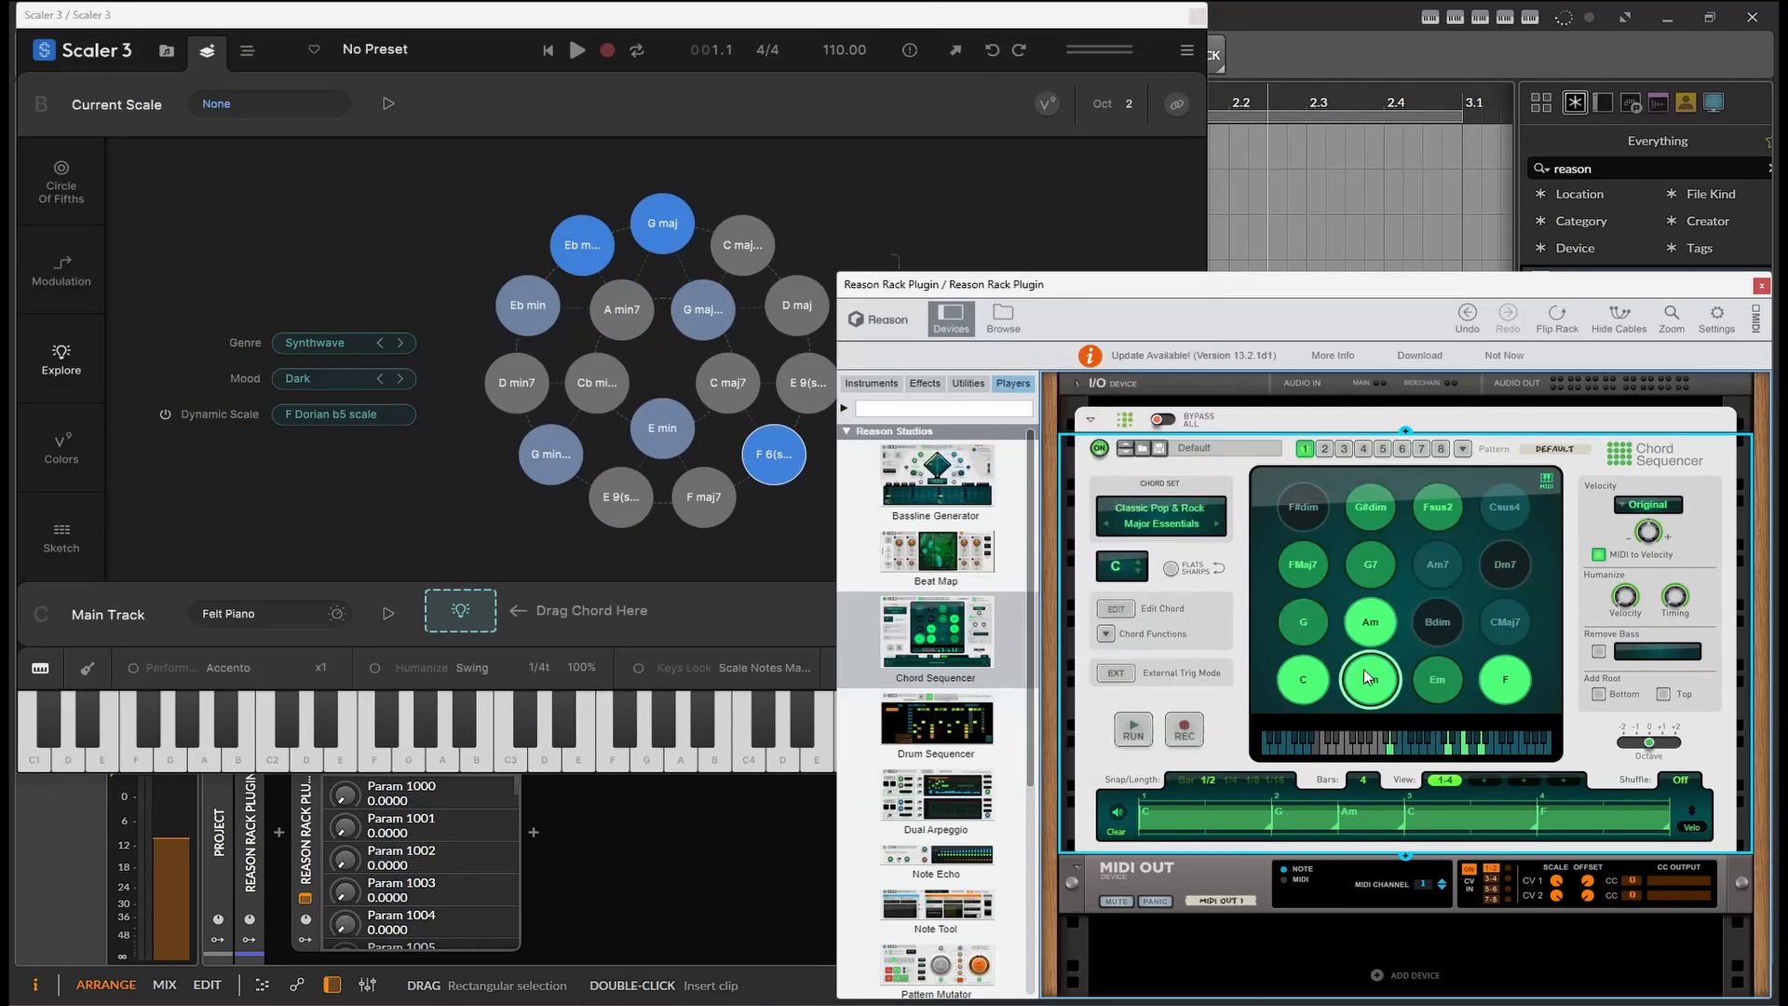
pyautogui.click(1378, 619)
pyautogui.click(1378, 568)
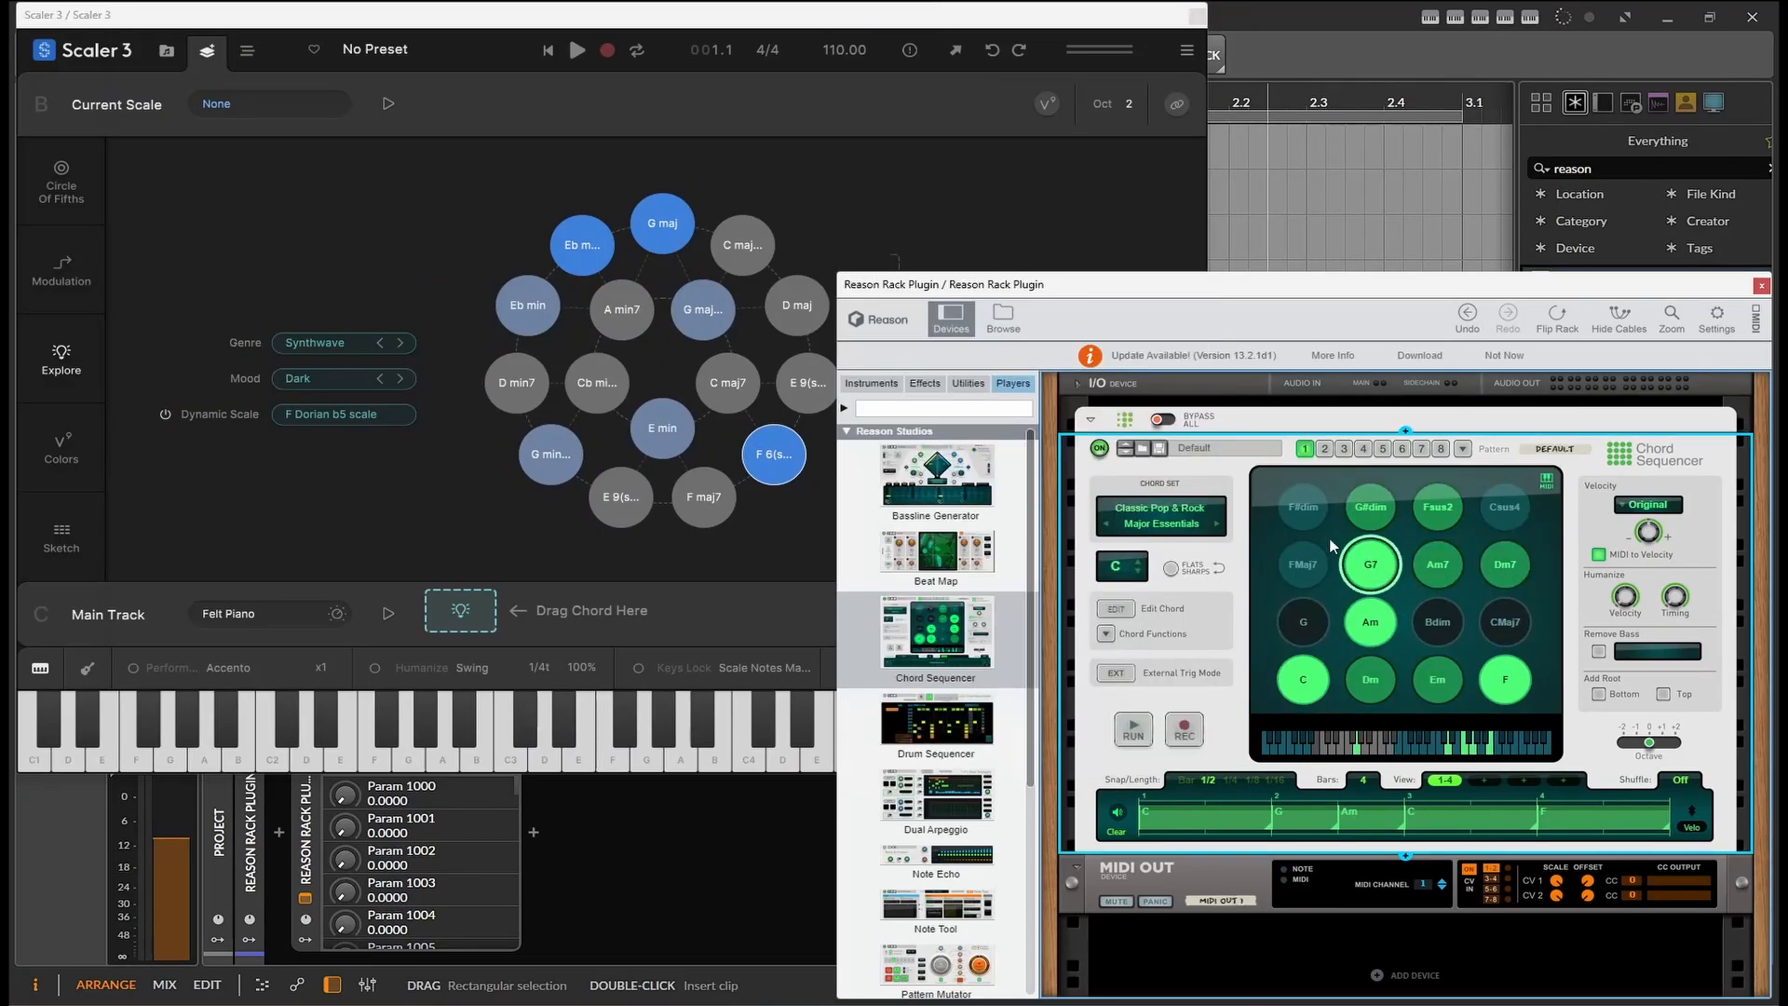
pyautogui.click(1436, 679)
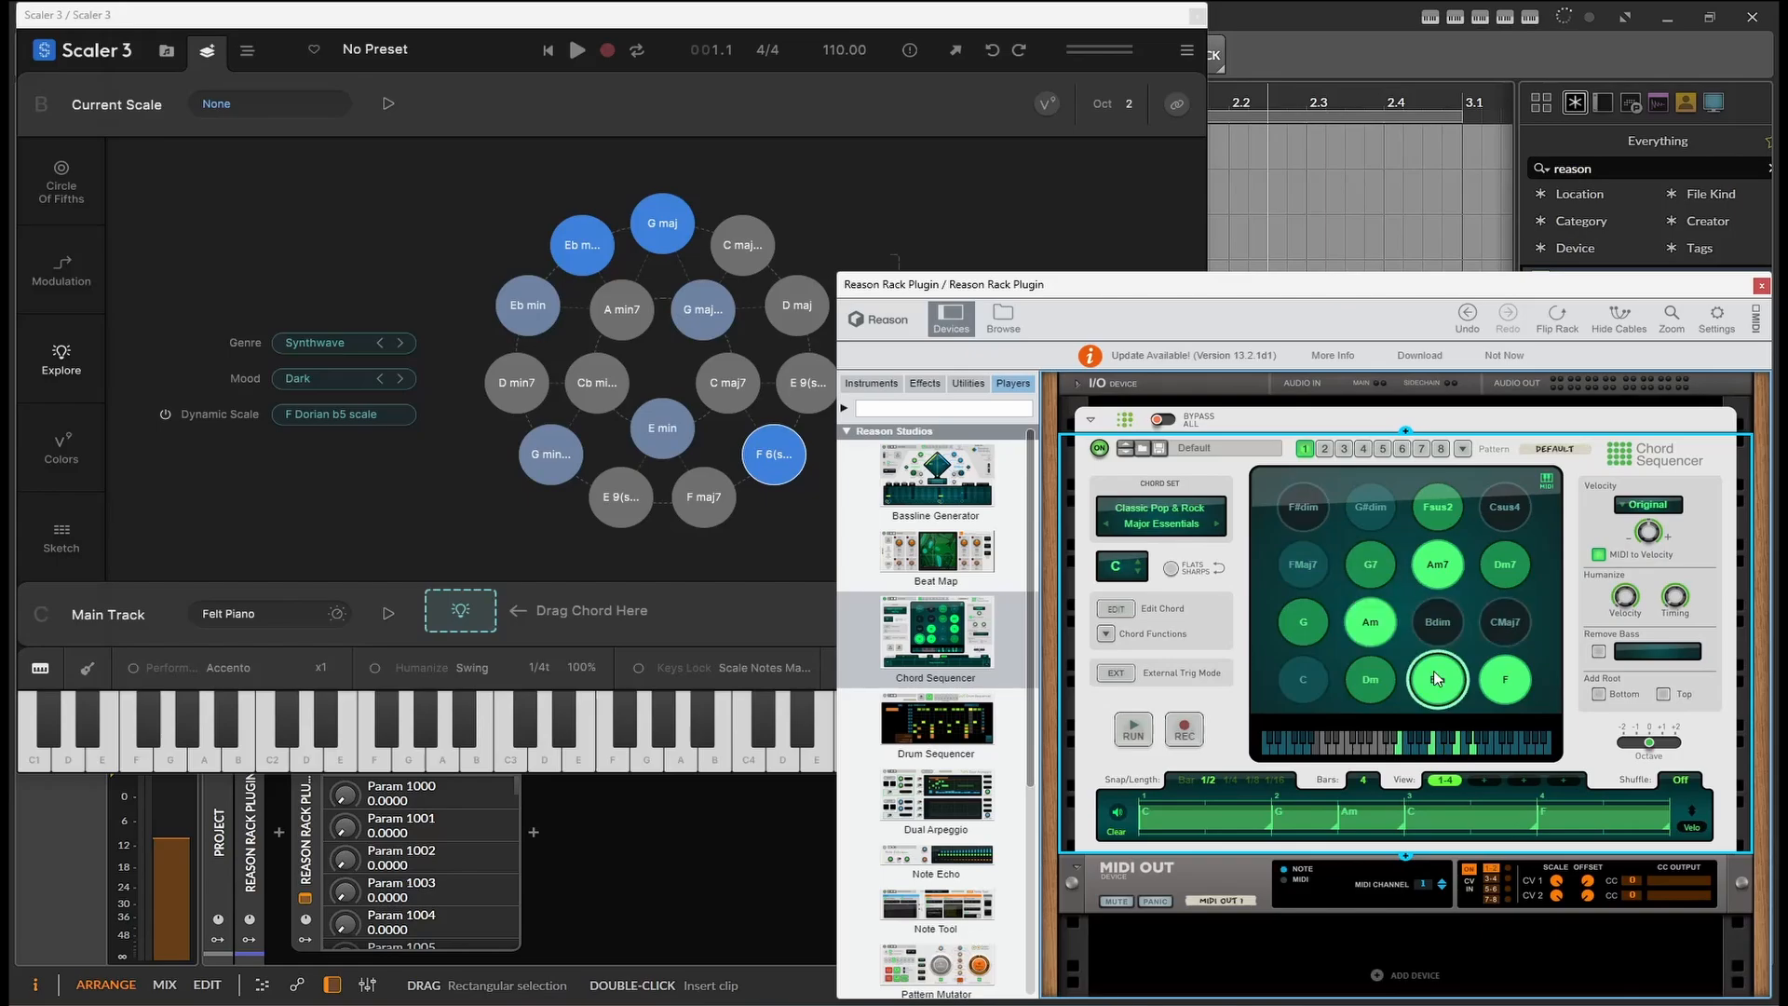
pyautogui.click(1505, 679)
# Step: Add the Europa Shapeshifting Synthesizer to the rack below the MIDI Out device
pyautogui.click(871, 383)
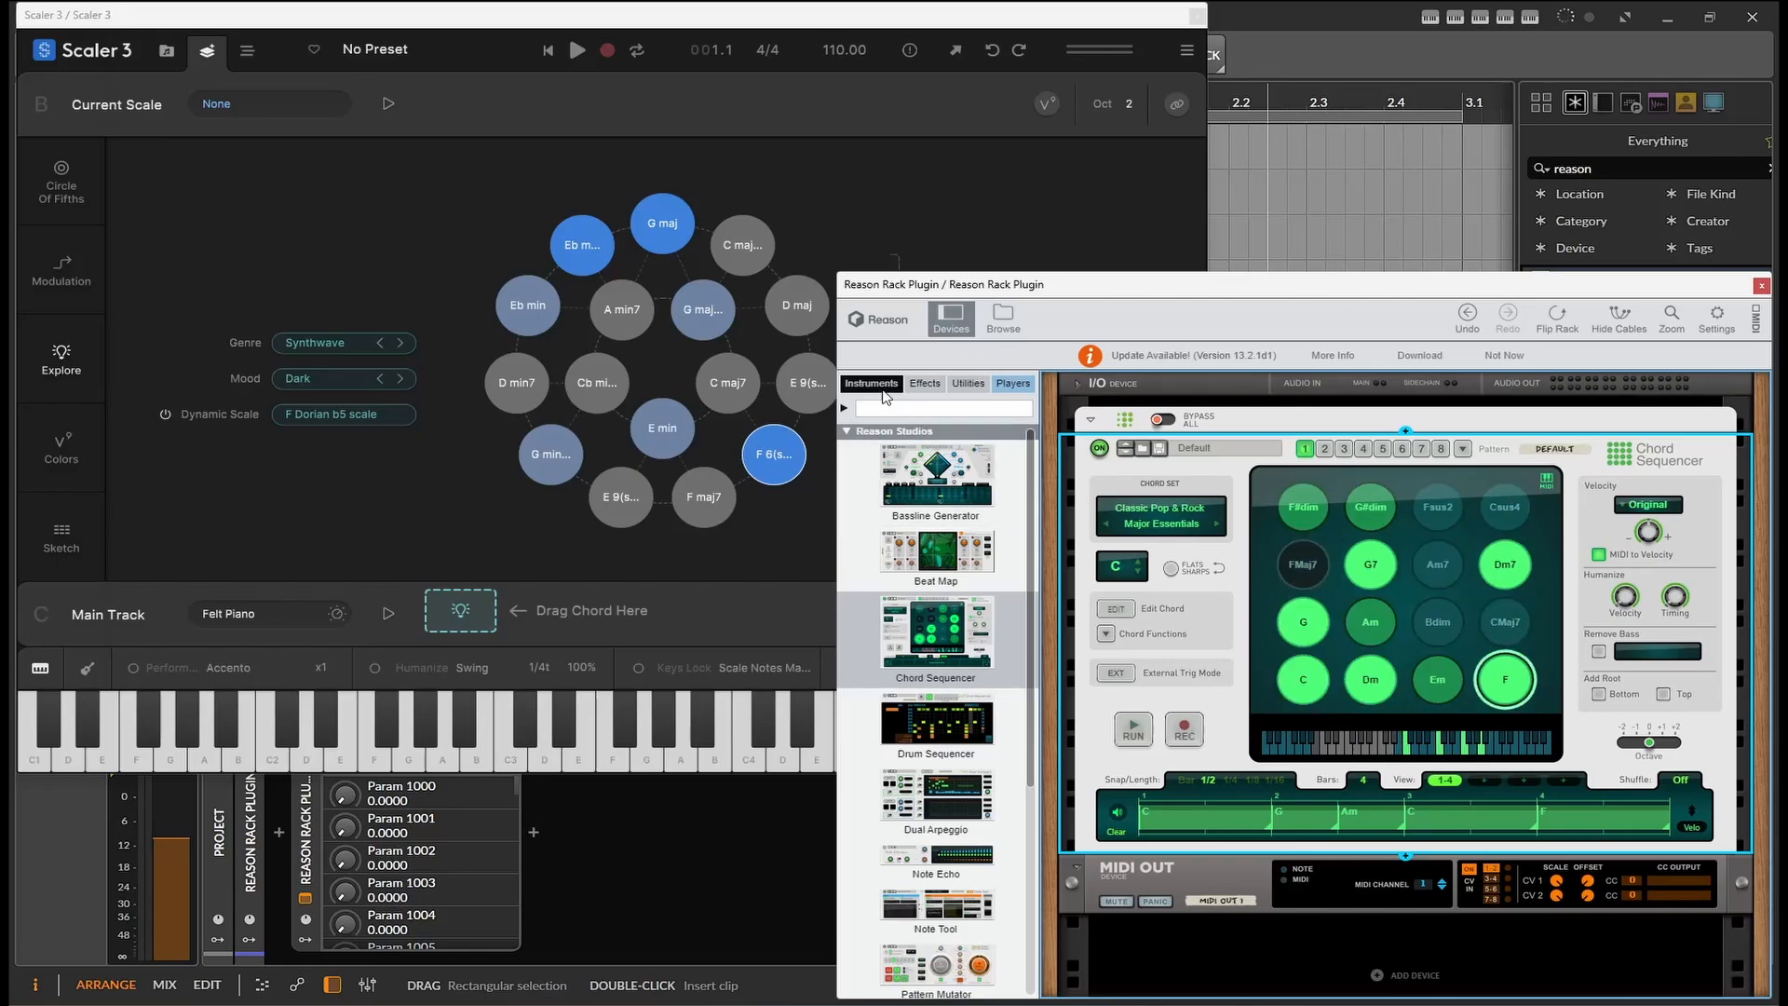
pyautogui.scroll(-2, 929, 649)
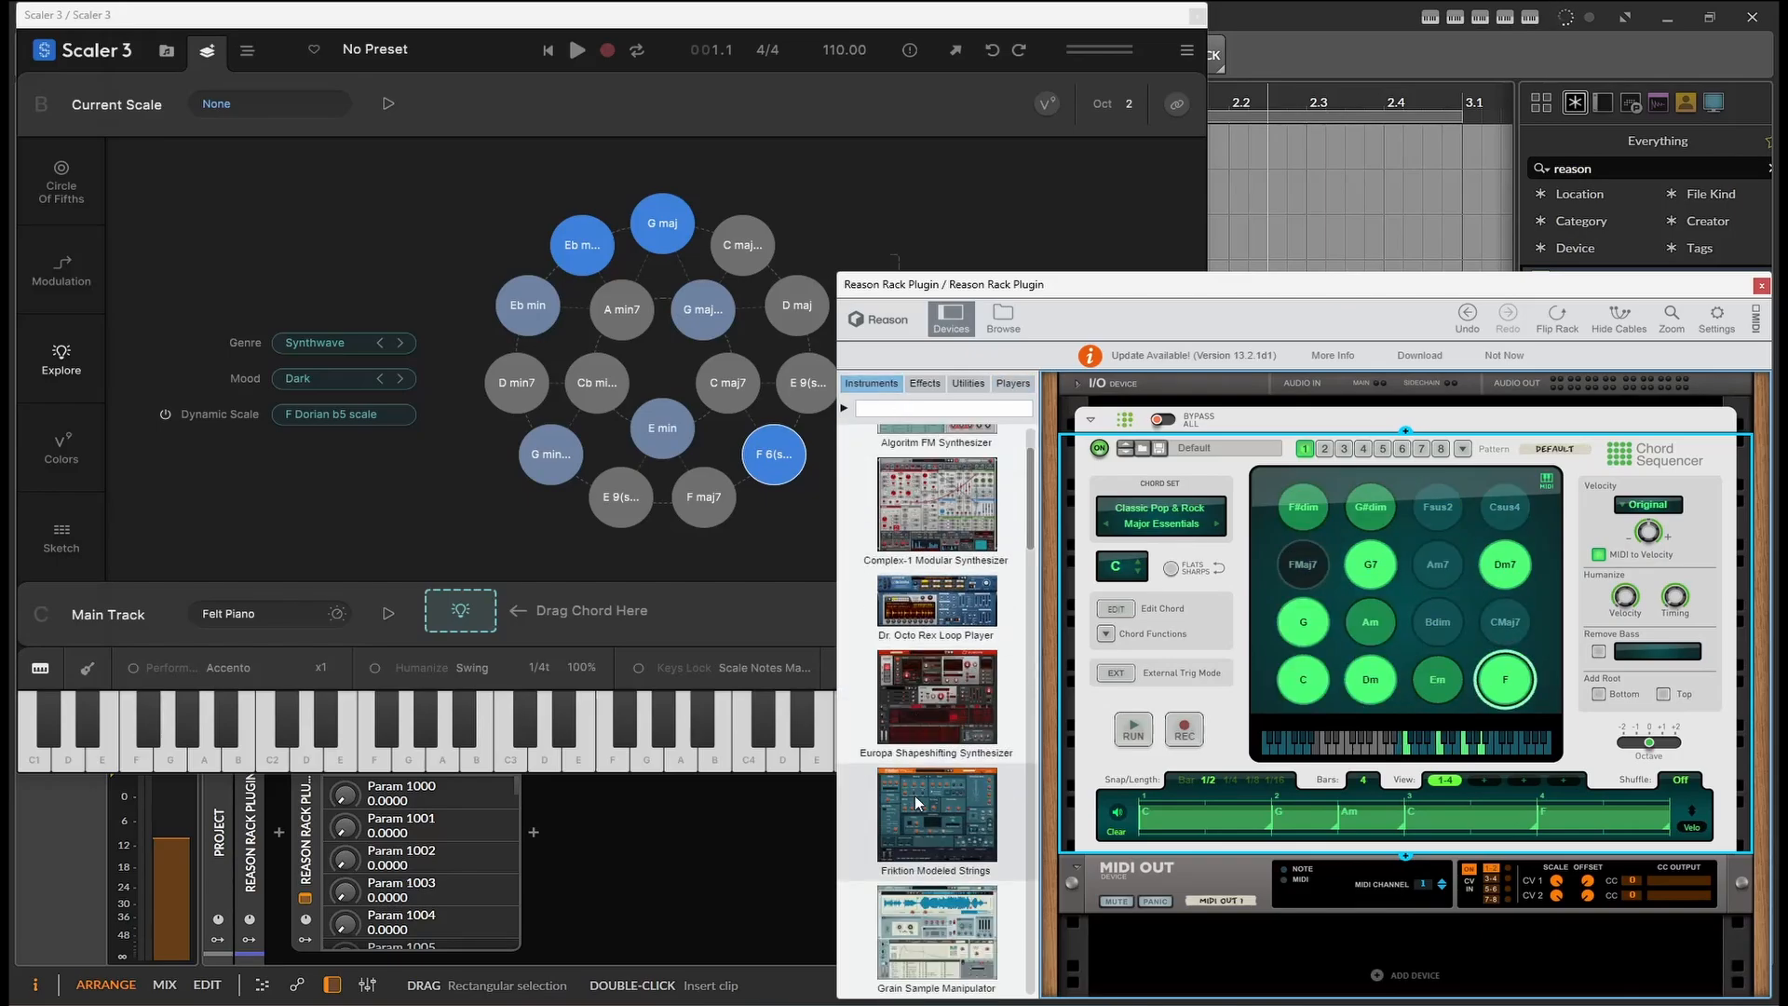
pyautogui.moveTo(931, 698); pyautogui.dragTo(1243, 925)
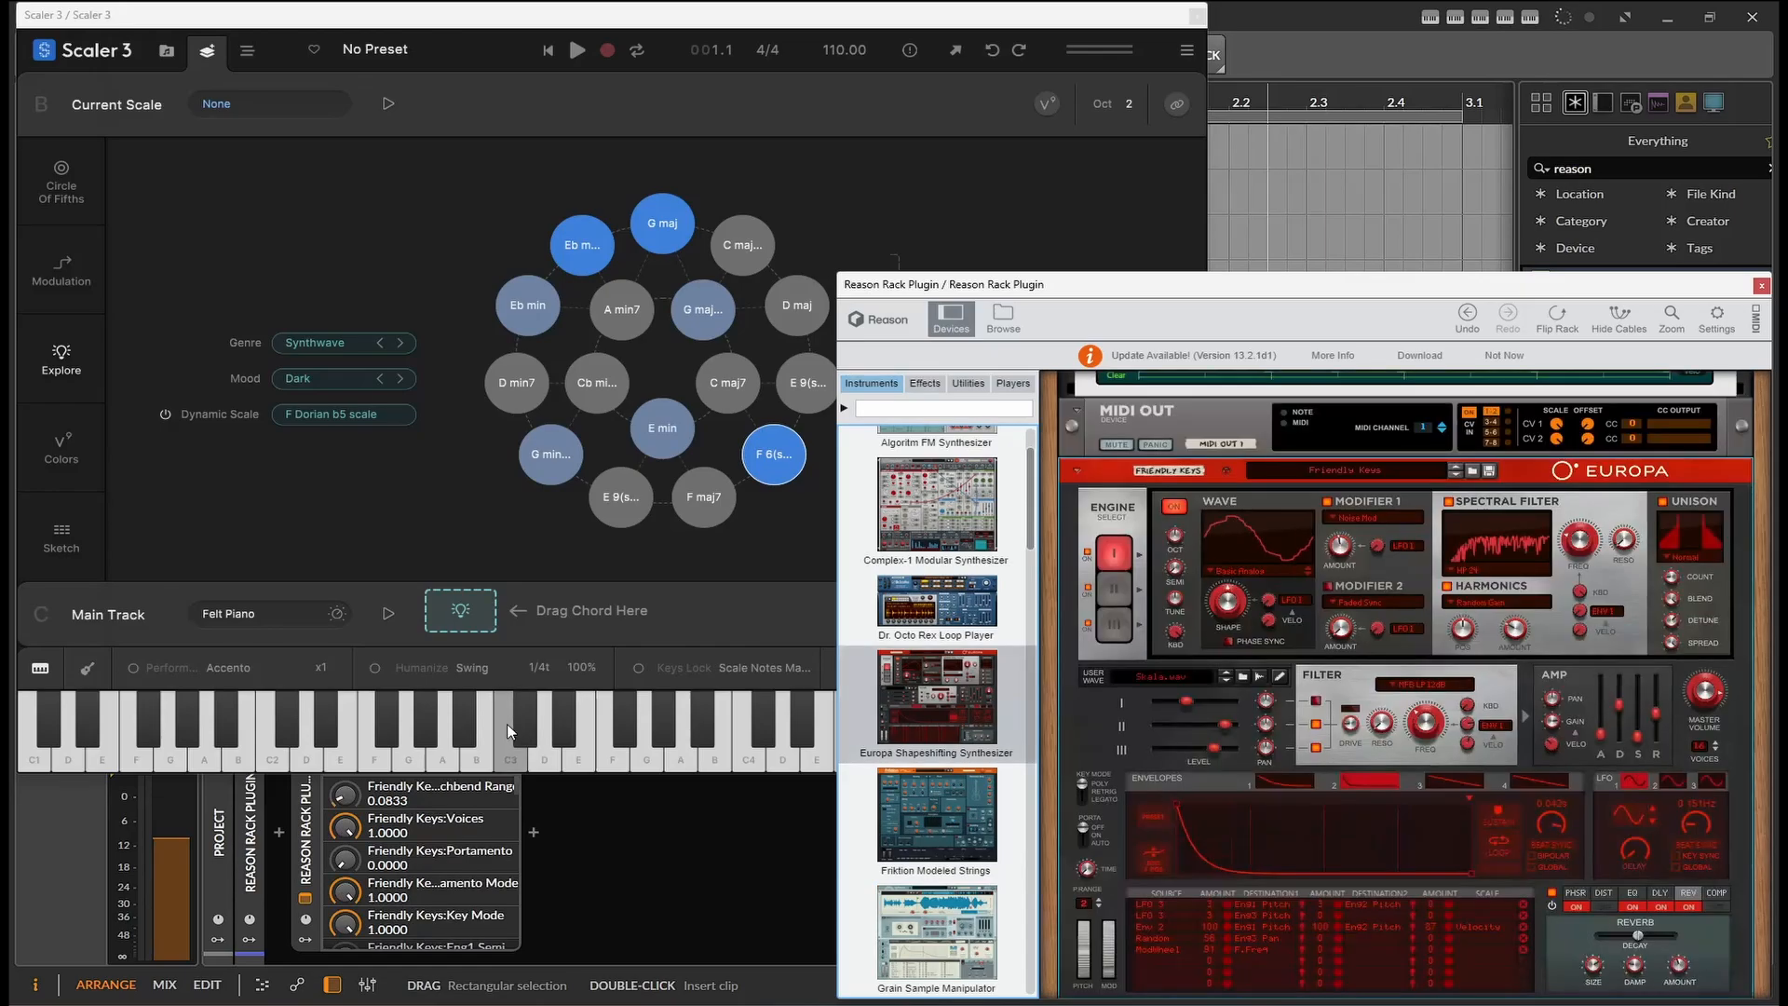
# Step: Try to move the Europa synthesizer directly under the Chord Sequencer and audition the G chord pad
pyautogui.scroll(3, 1222, 590)
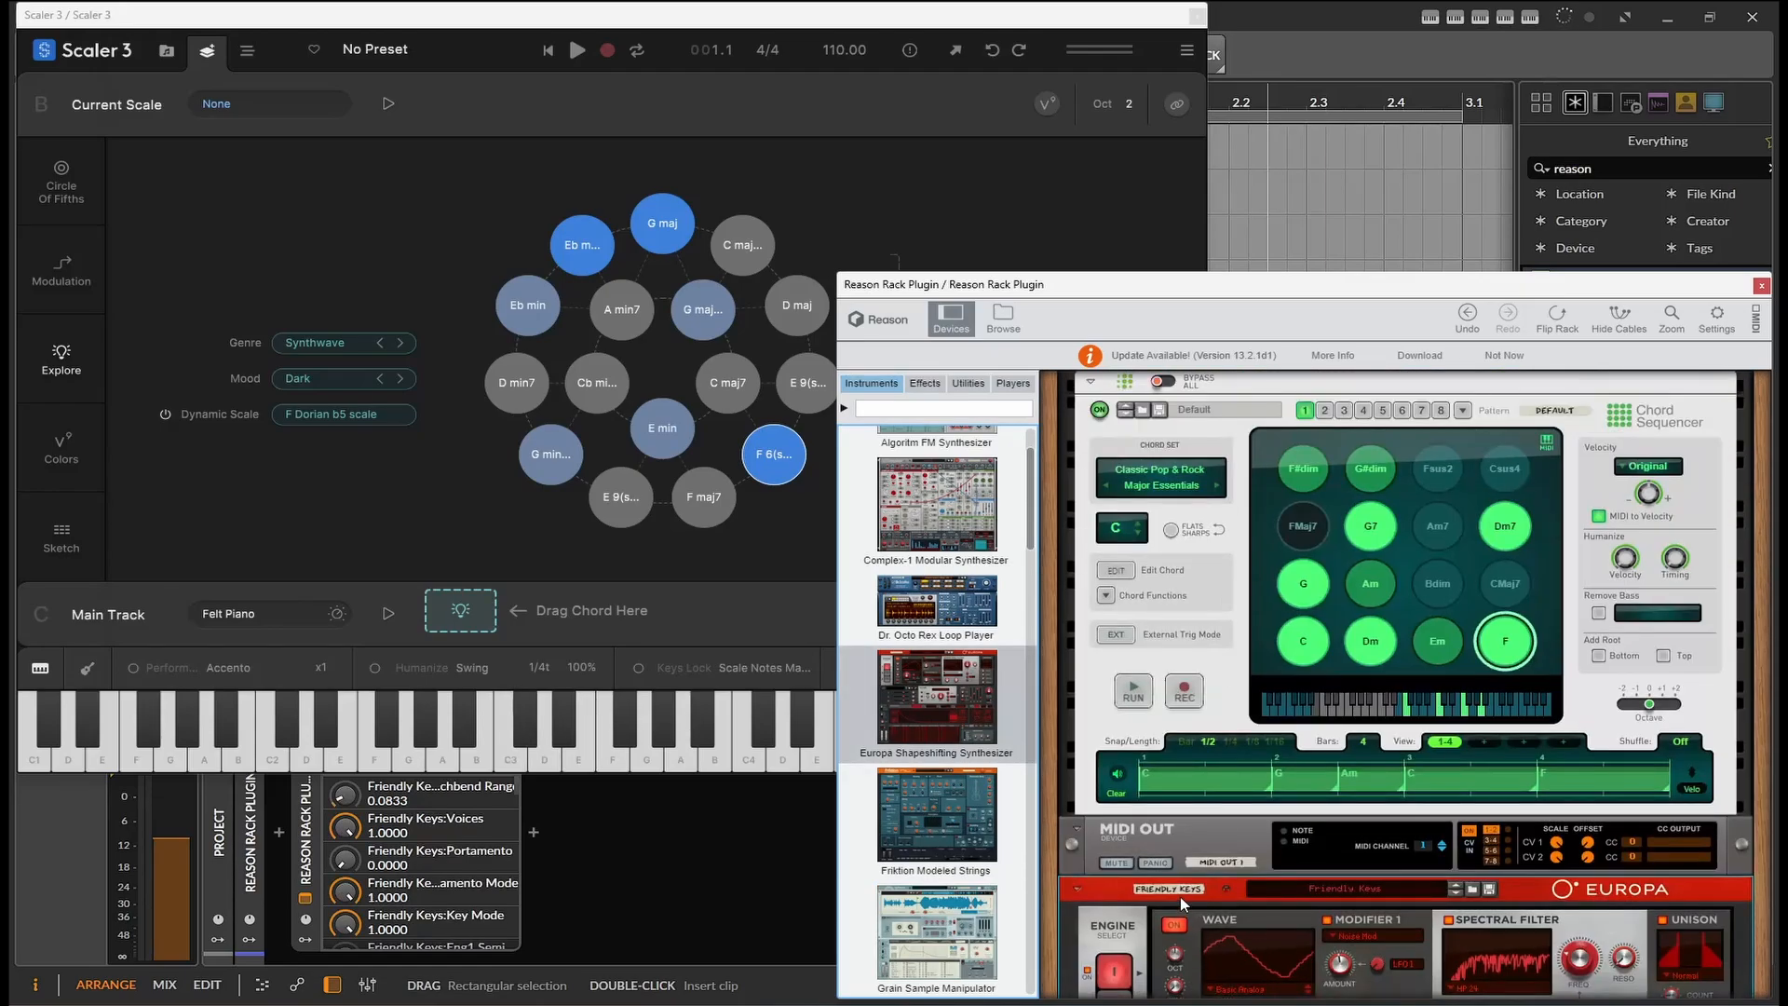
pyautogui.moveTo(1180, 895); pyautogui.dragTo(1191, 817)
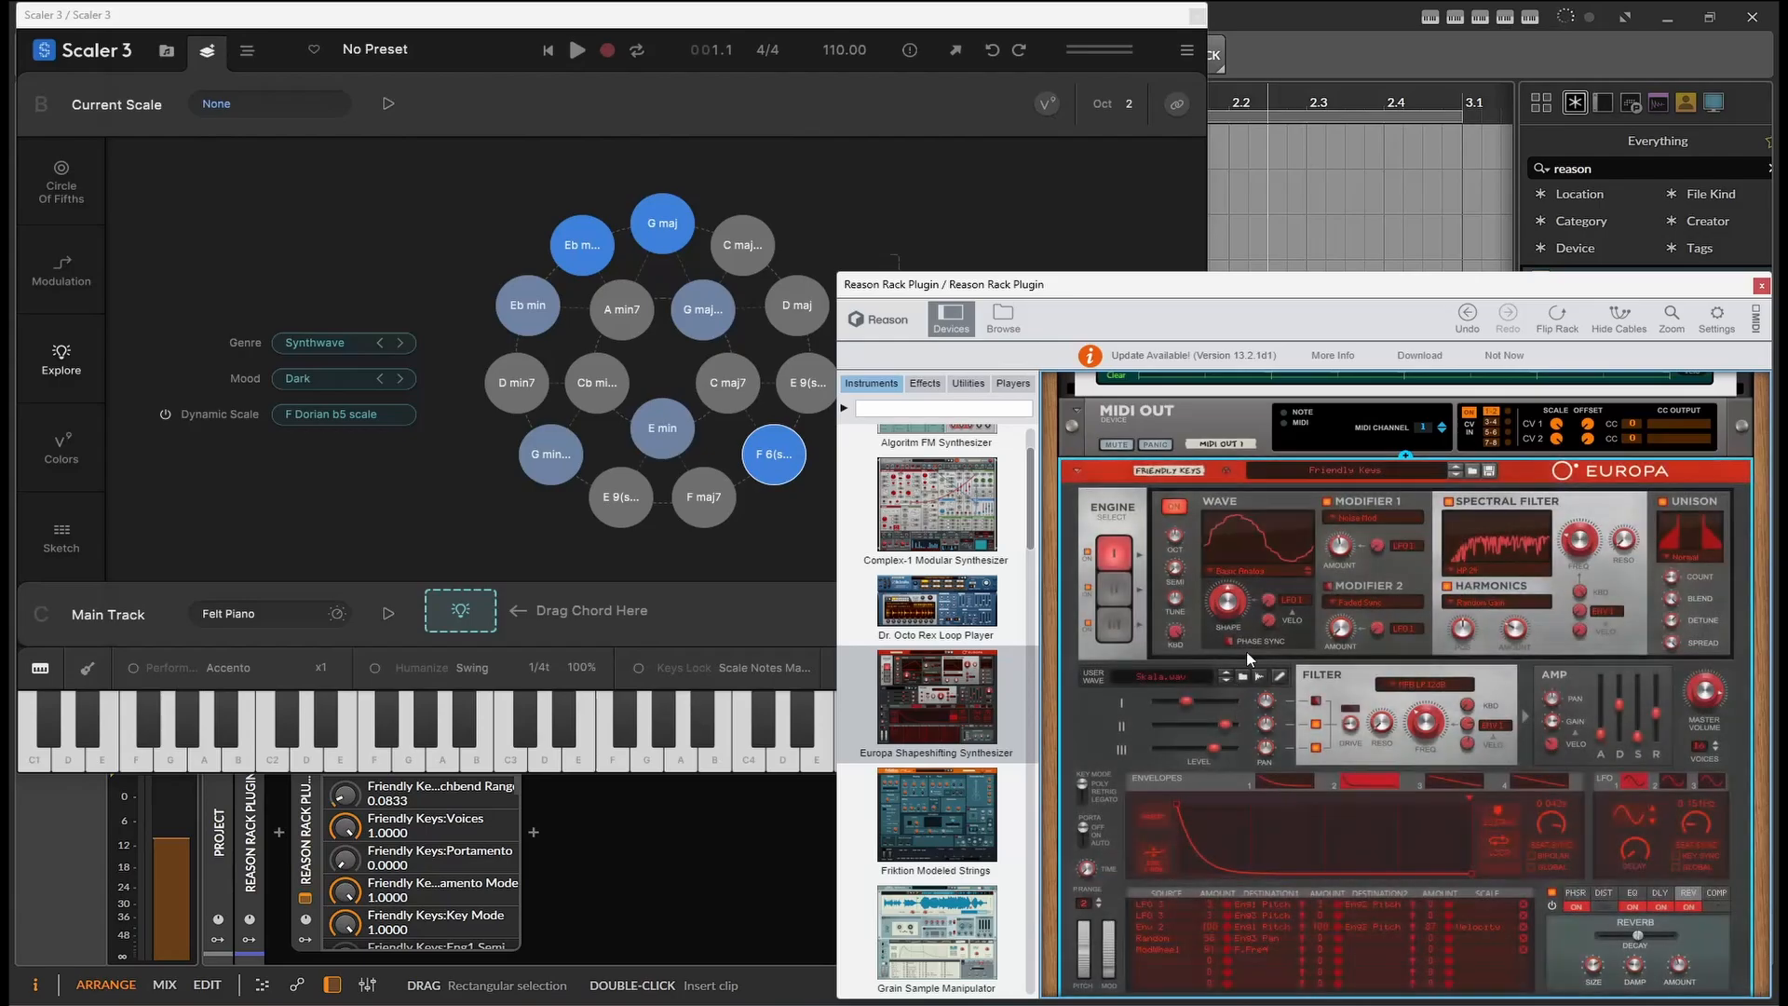
pyautogui.scroll(3, 1248, 642)
pyautogui.click(1300, 584)
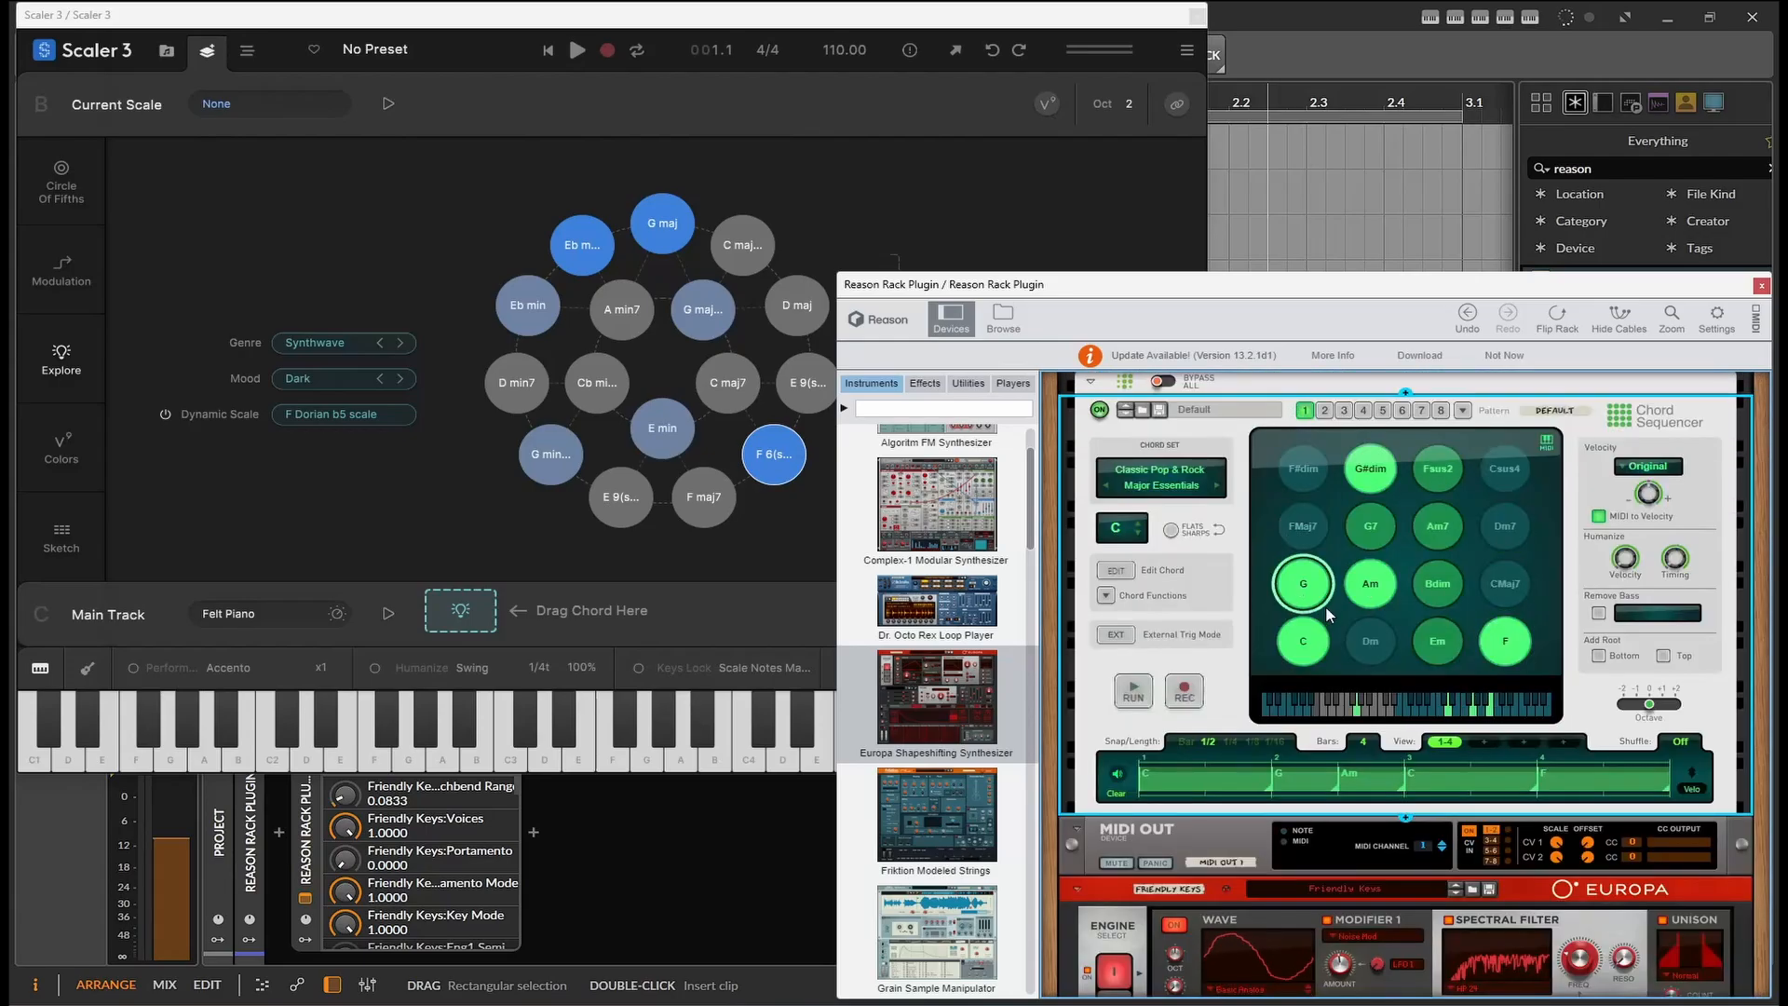
# Step: Rearrange the Reason rack so the Chord Sequencer sits directly above the Europa synthesizer instead of above the MIDI Out device
pyautogui.click(1305, 645)
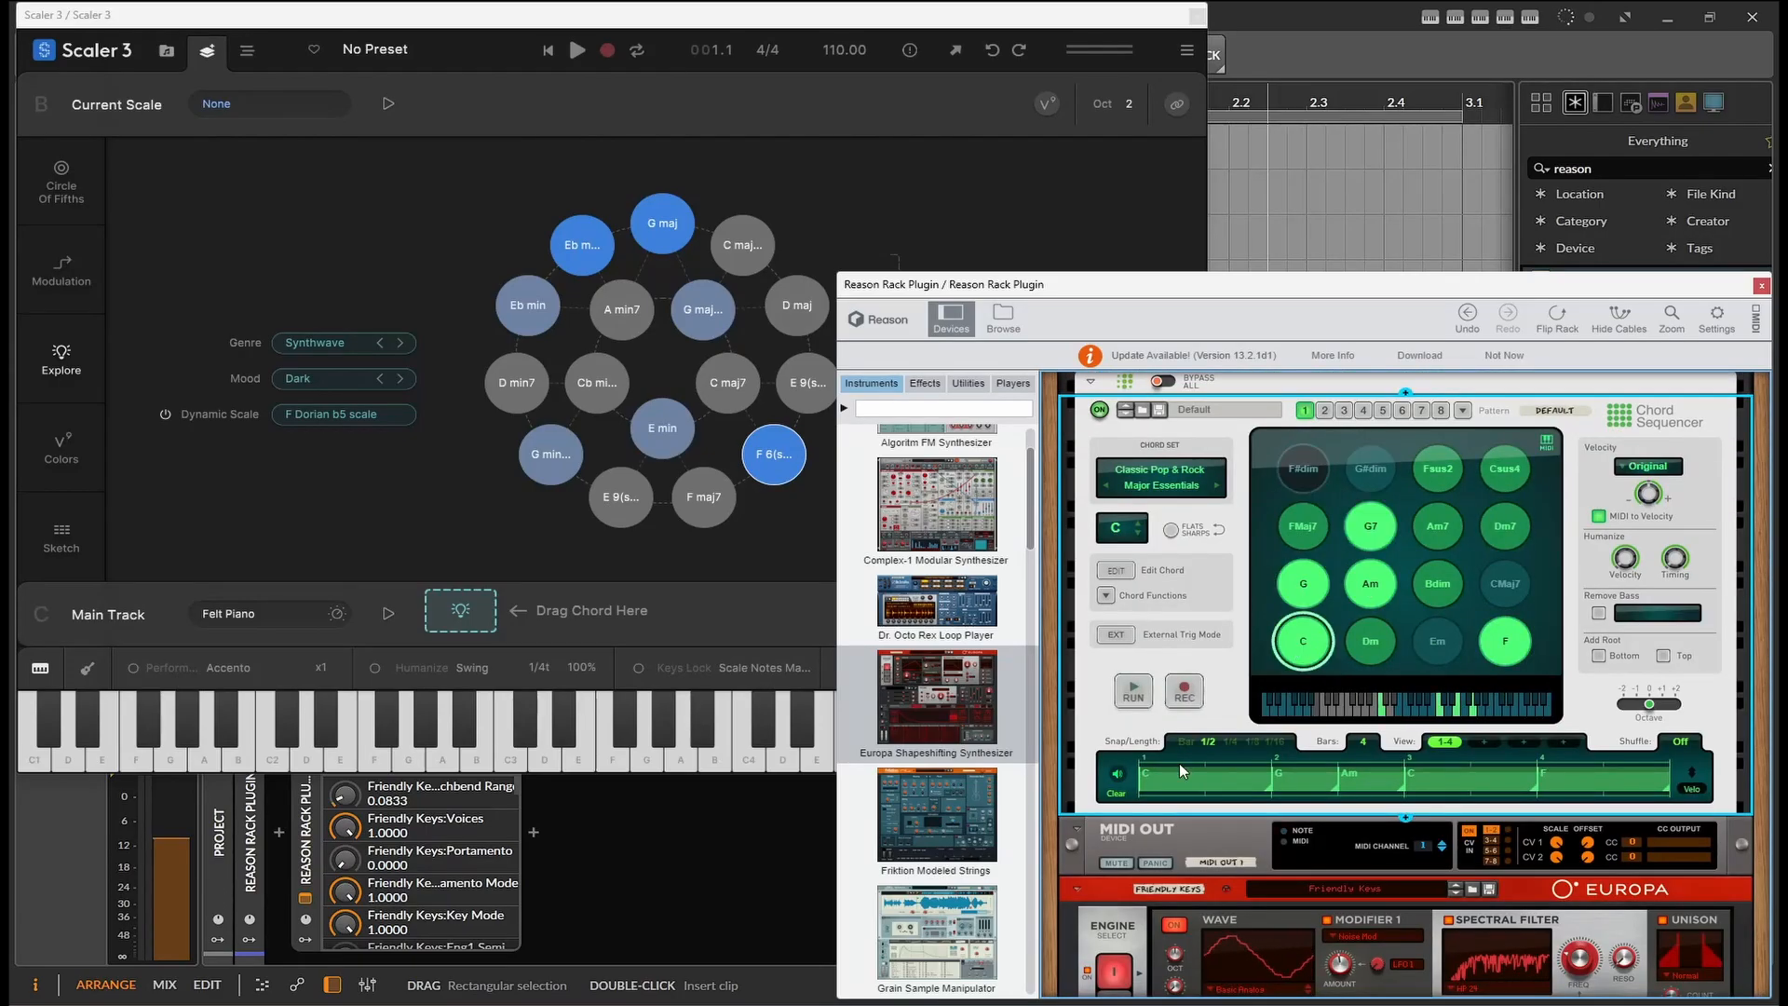
pyautogui.click(1142, 837)
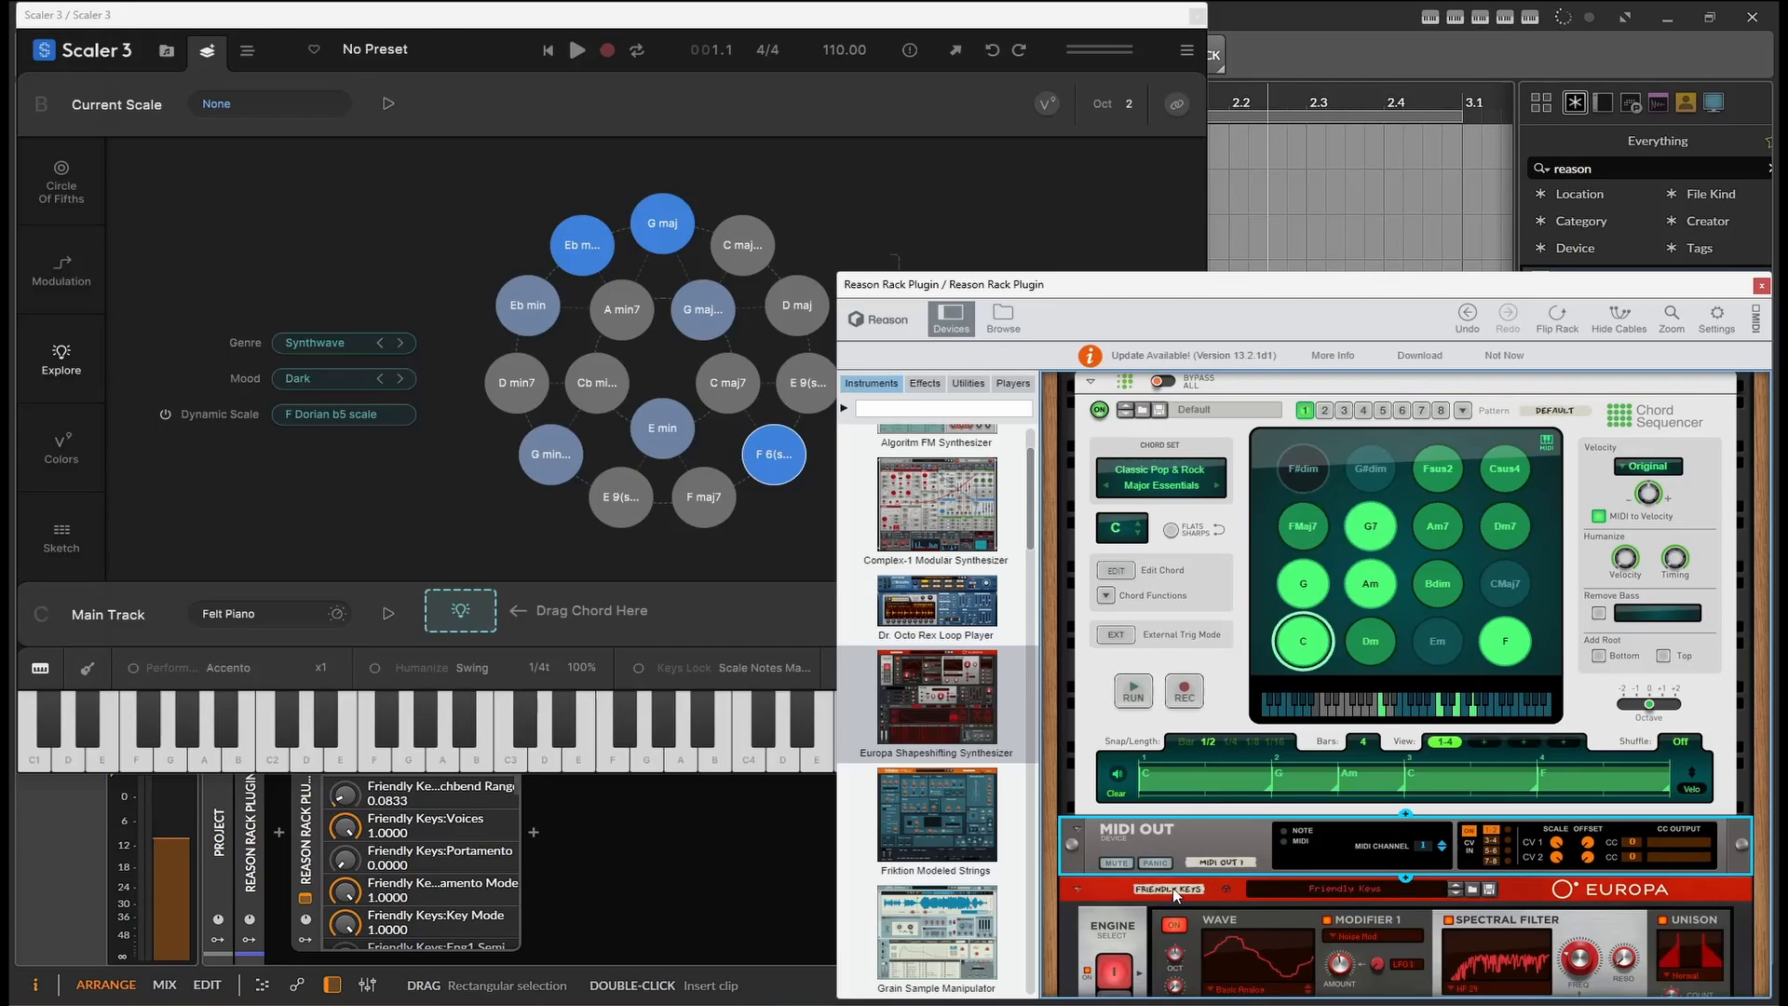
pyautogui.moveTo(1178, 892); pyautogui.dragTo(1127, 892)
pyautogui.scroll(-5, 1125, 892)
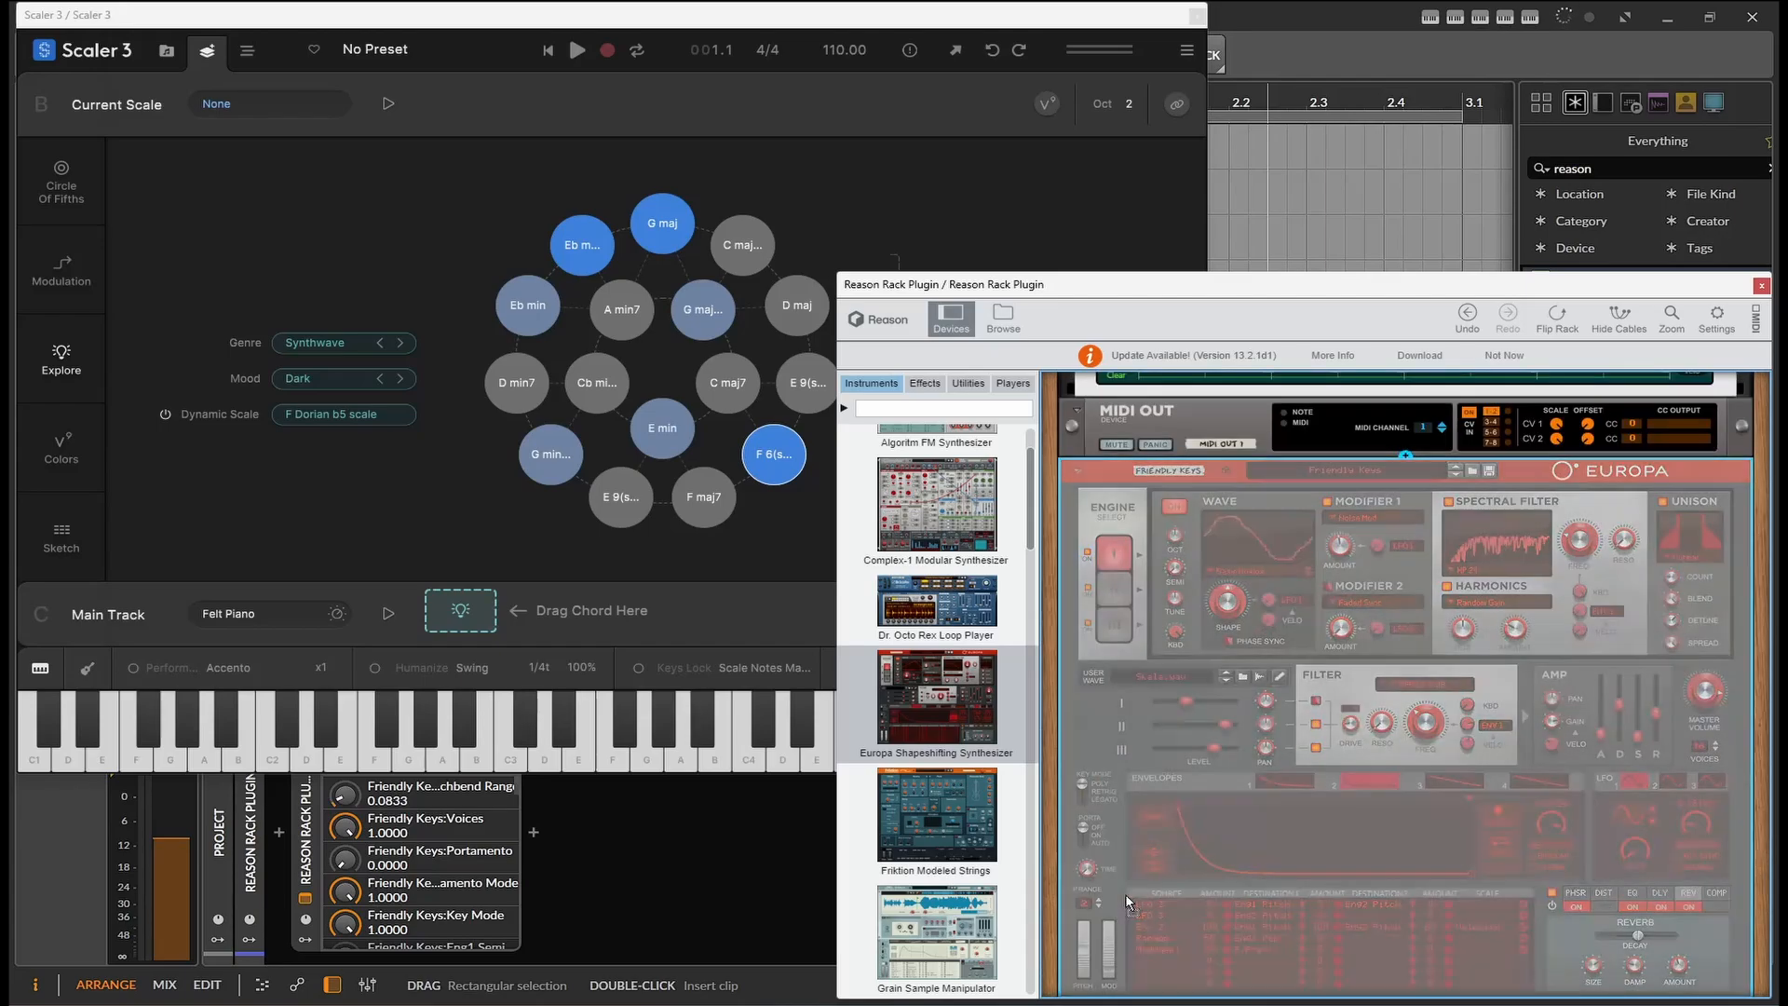
pyautogui.scroll(3, 1299, 783)
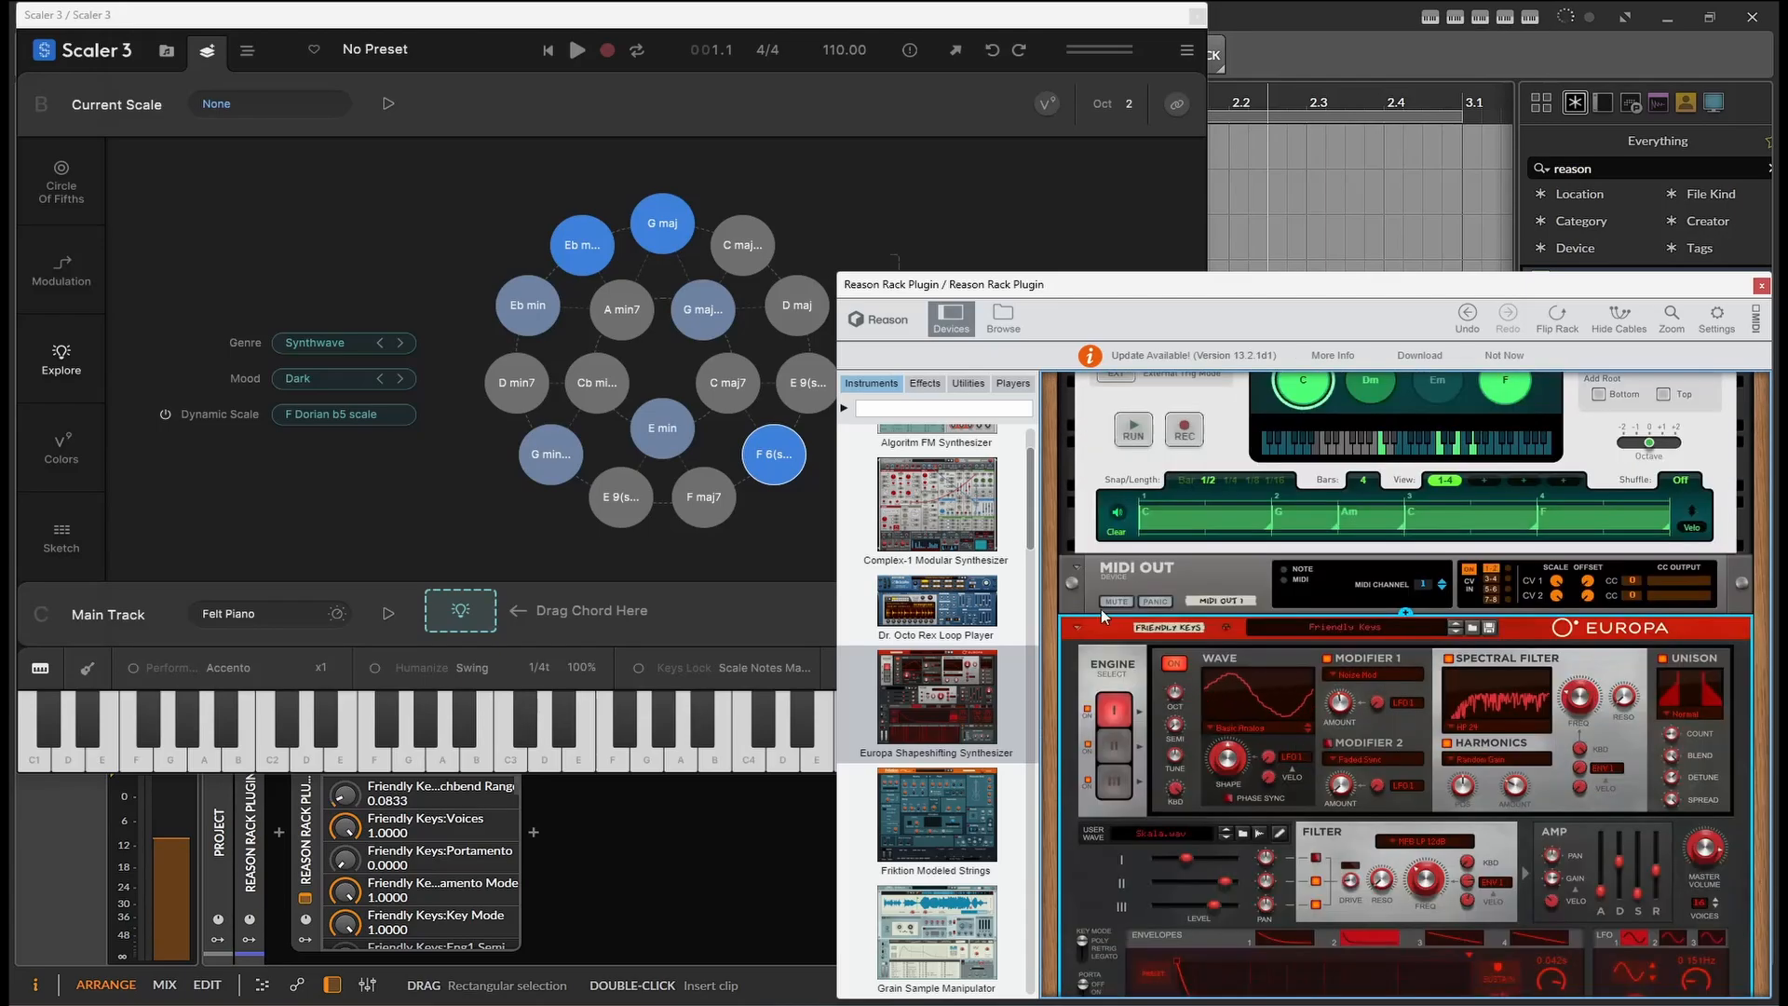
pyautogui.moveTo(1095, 622); pyautogui.dragTo(1102, 539)
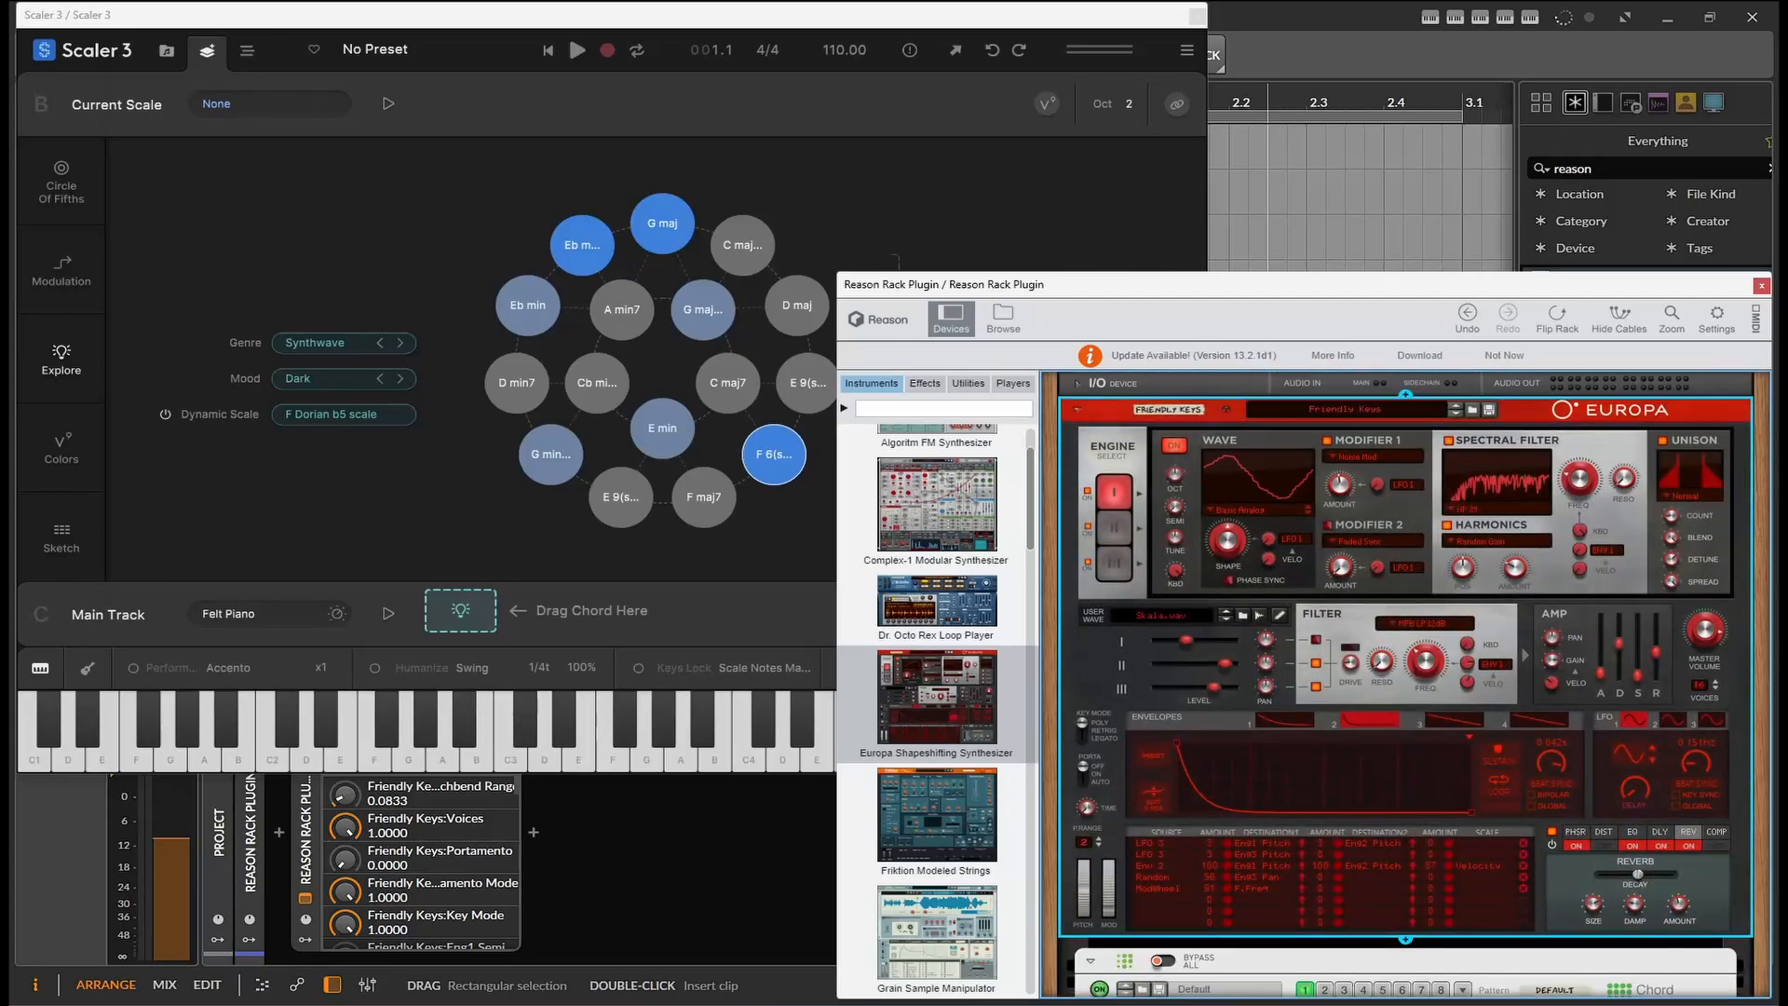
pyautogui.click(1265, 957)
pyautogui.moveTo(1265, 957); pyautogui.dragTo(1281, 398)
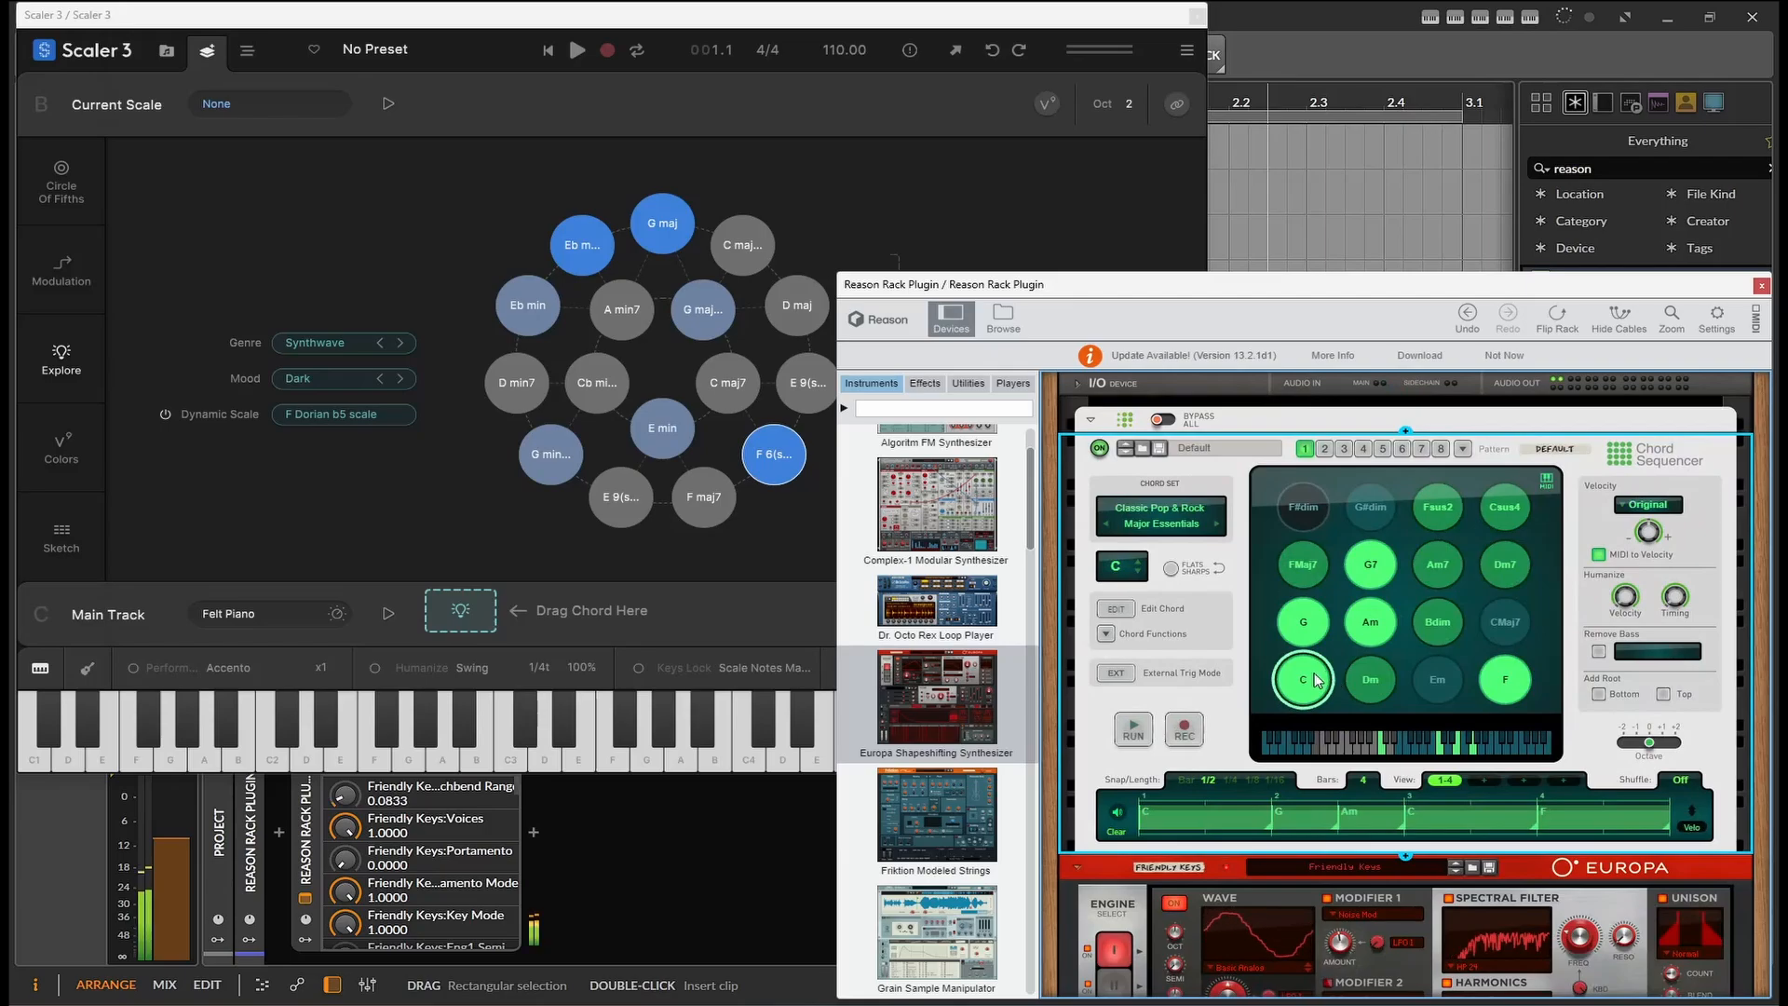
# Step: Audition the Am, G7 and Am7 chord pads in the Chord Sequencer through Europa
pyautogui.click(1374, 626)
pyautogui.click(1371, 564)
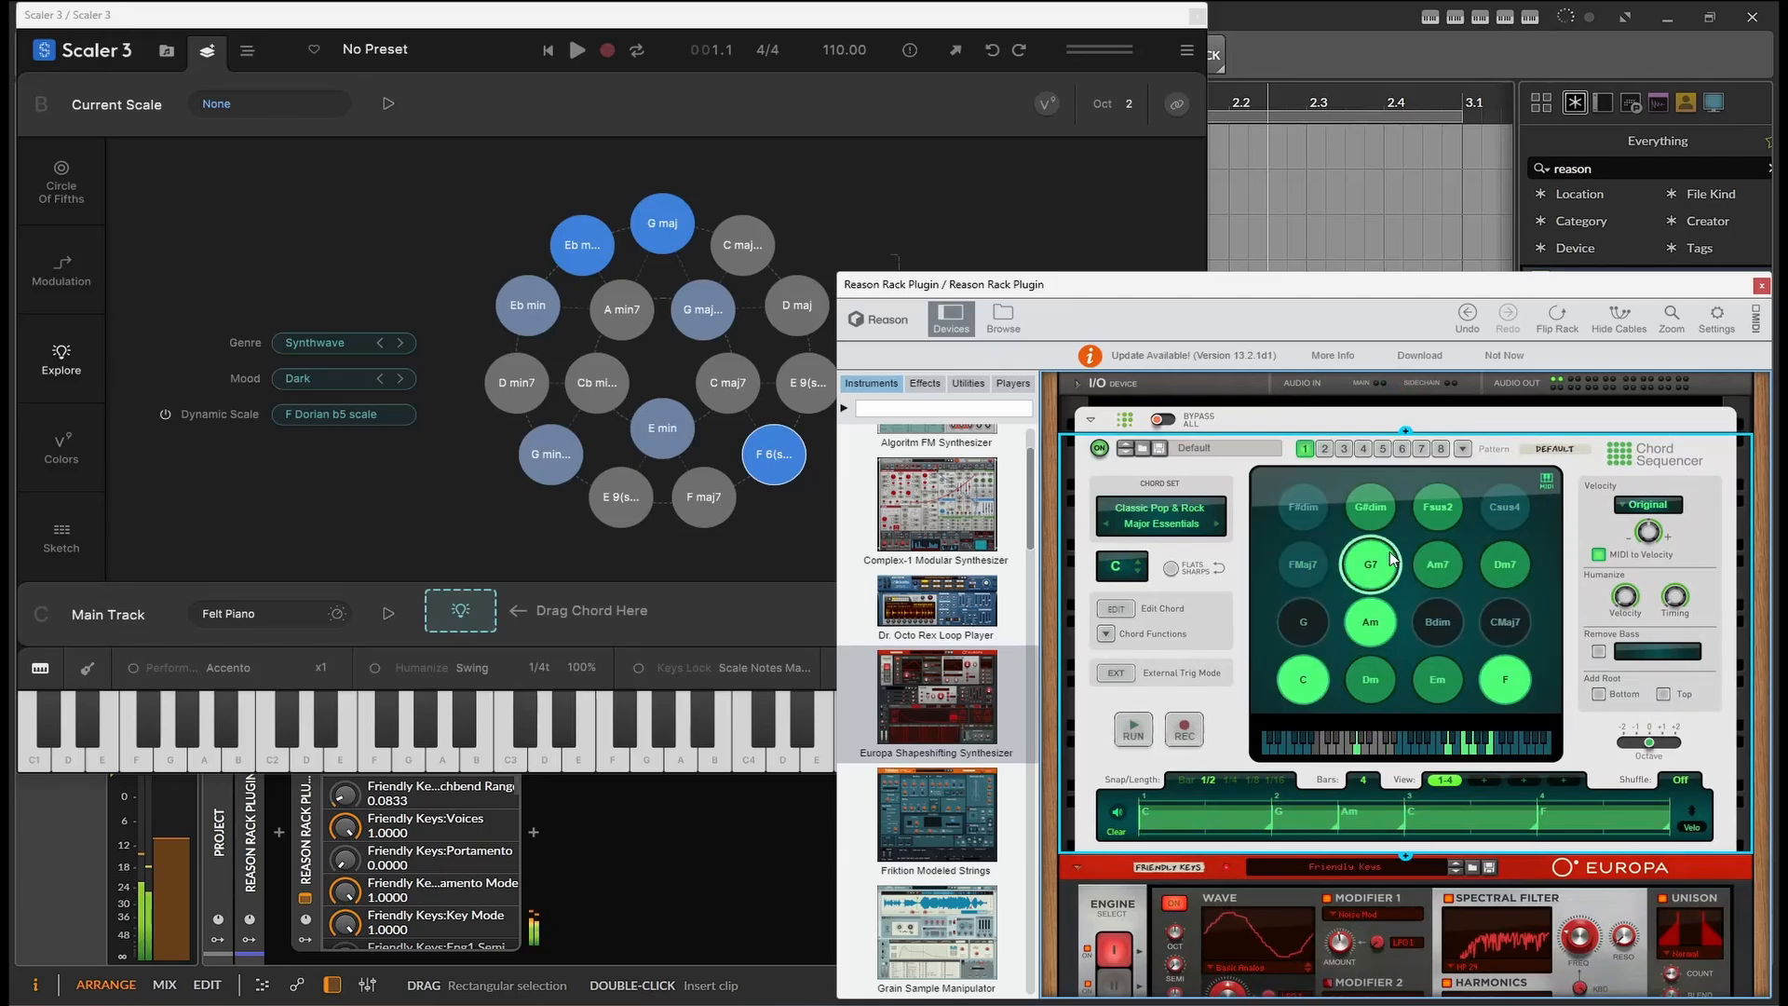
pyautogui.click(1438, 566)
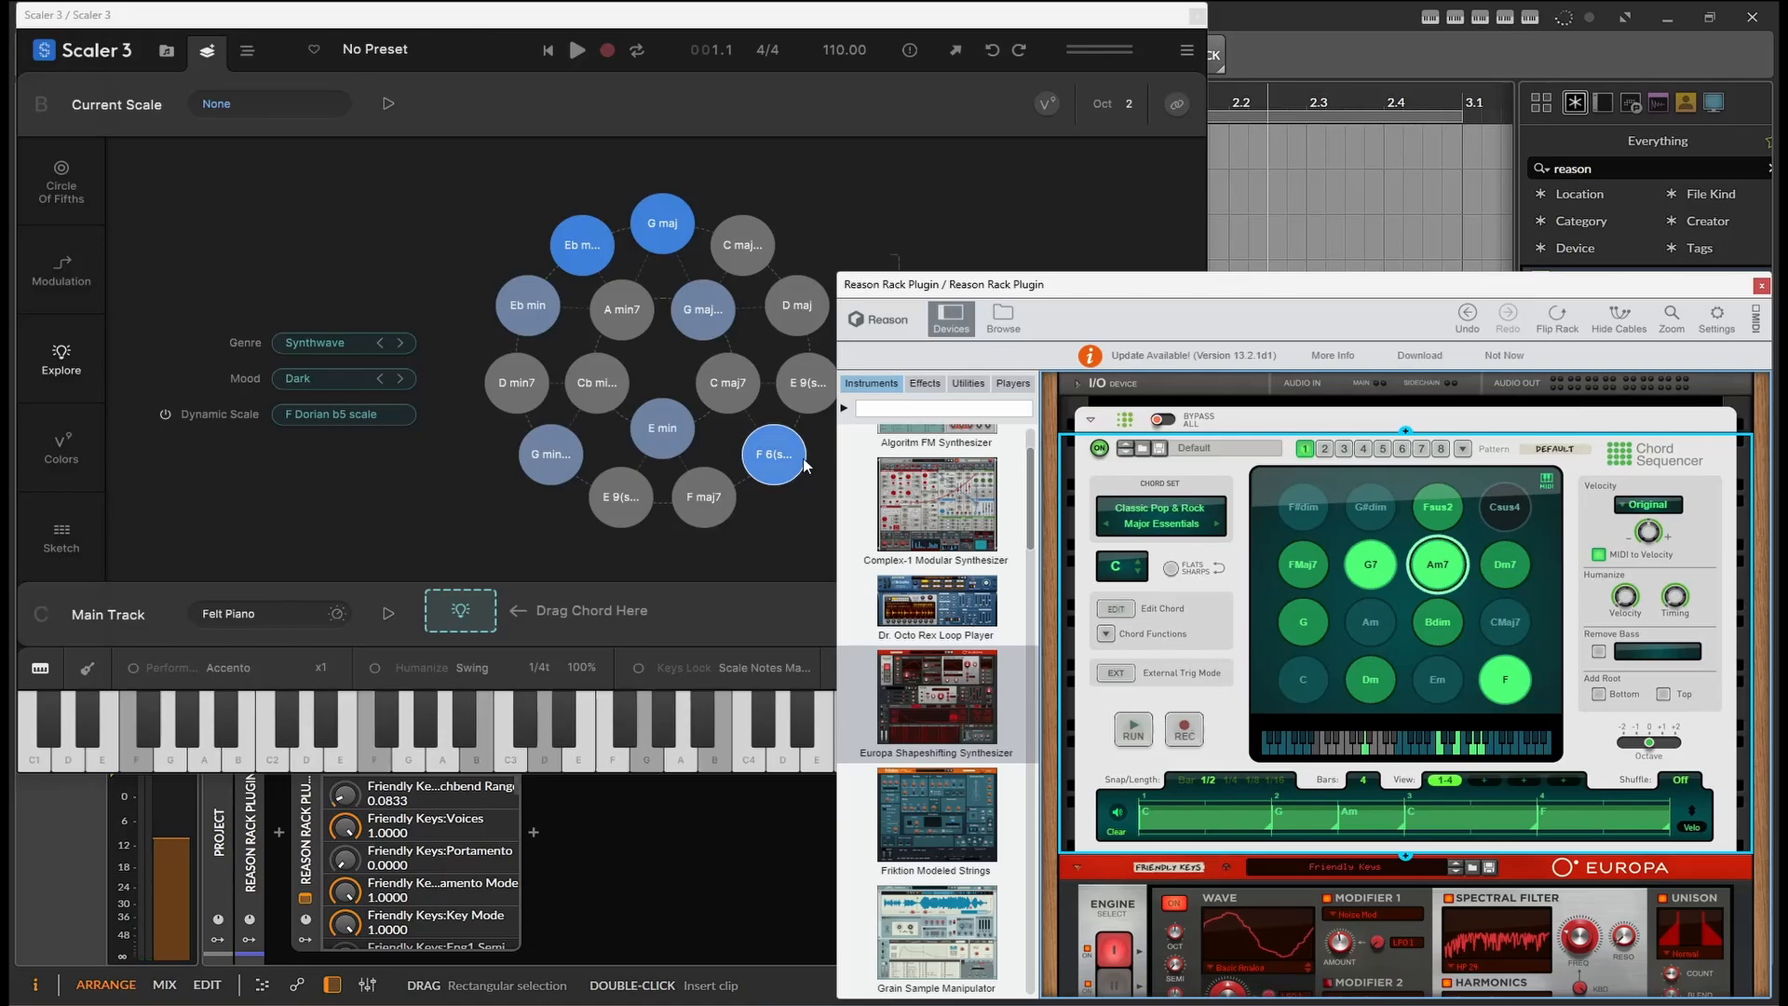
# Step: Switch to Scaler 3 and audition the F 6(sus2 b5), G maj add 9, E 9(sus4), C maj7 and F maj7 chords in the Explore view
pyautogui.click(496, 486)
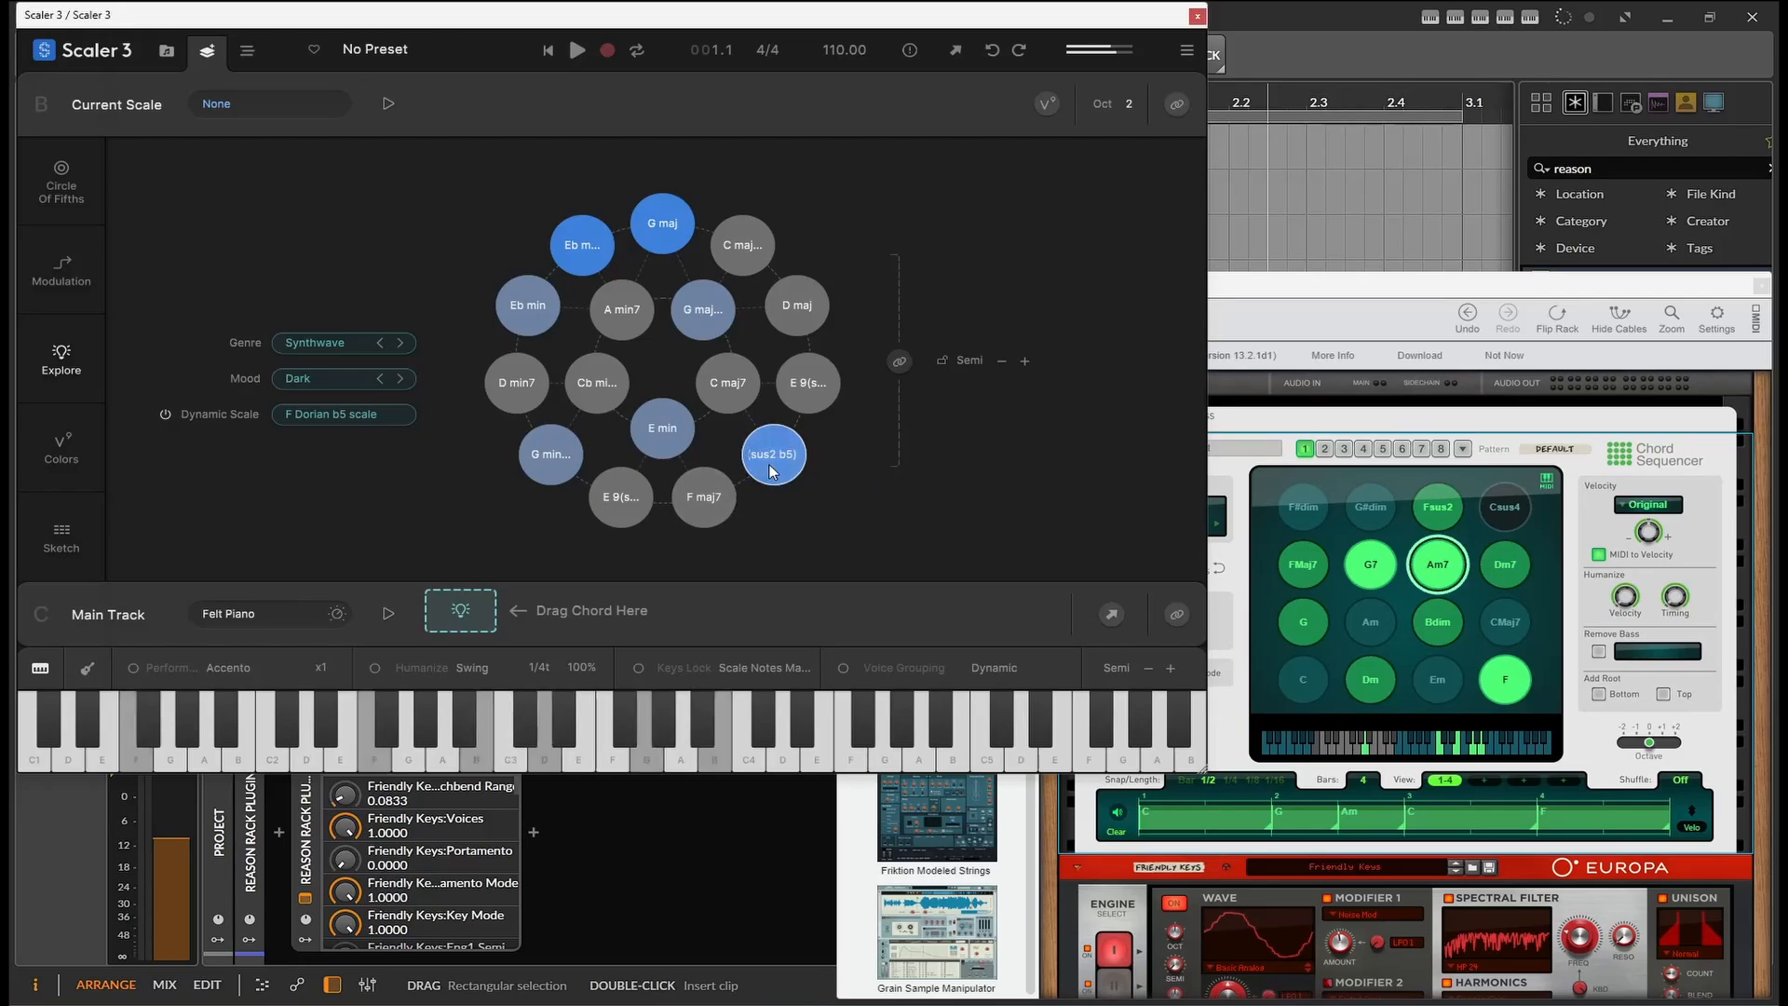
pyautogui.click(708, 339)
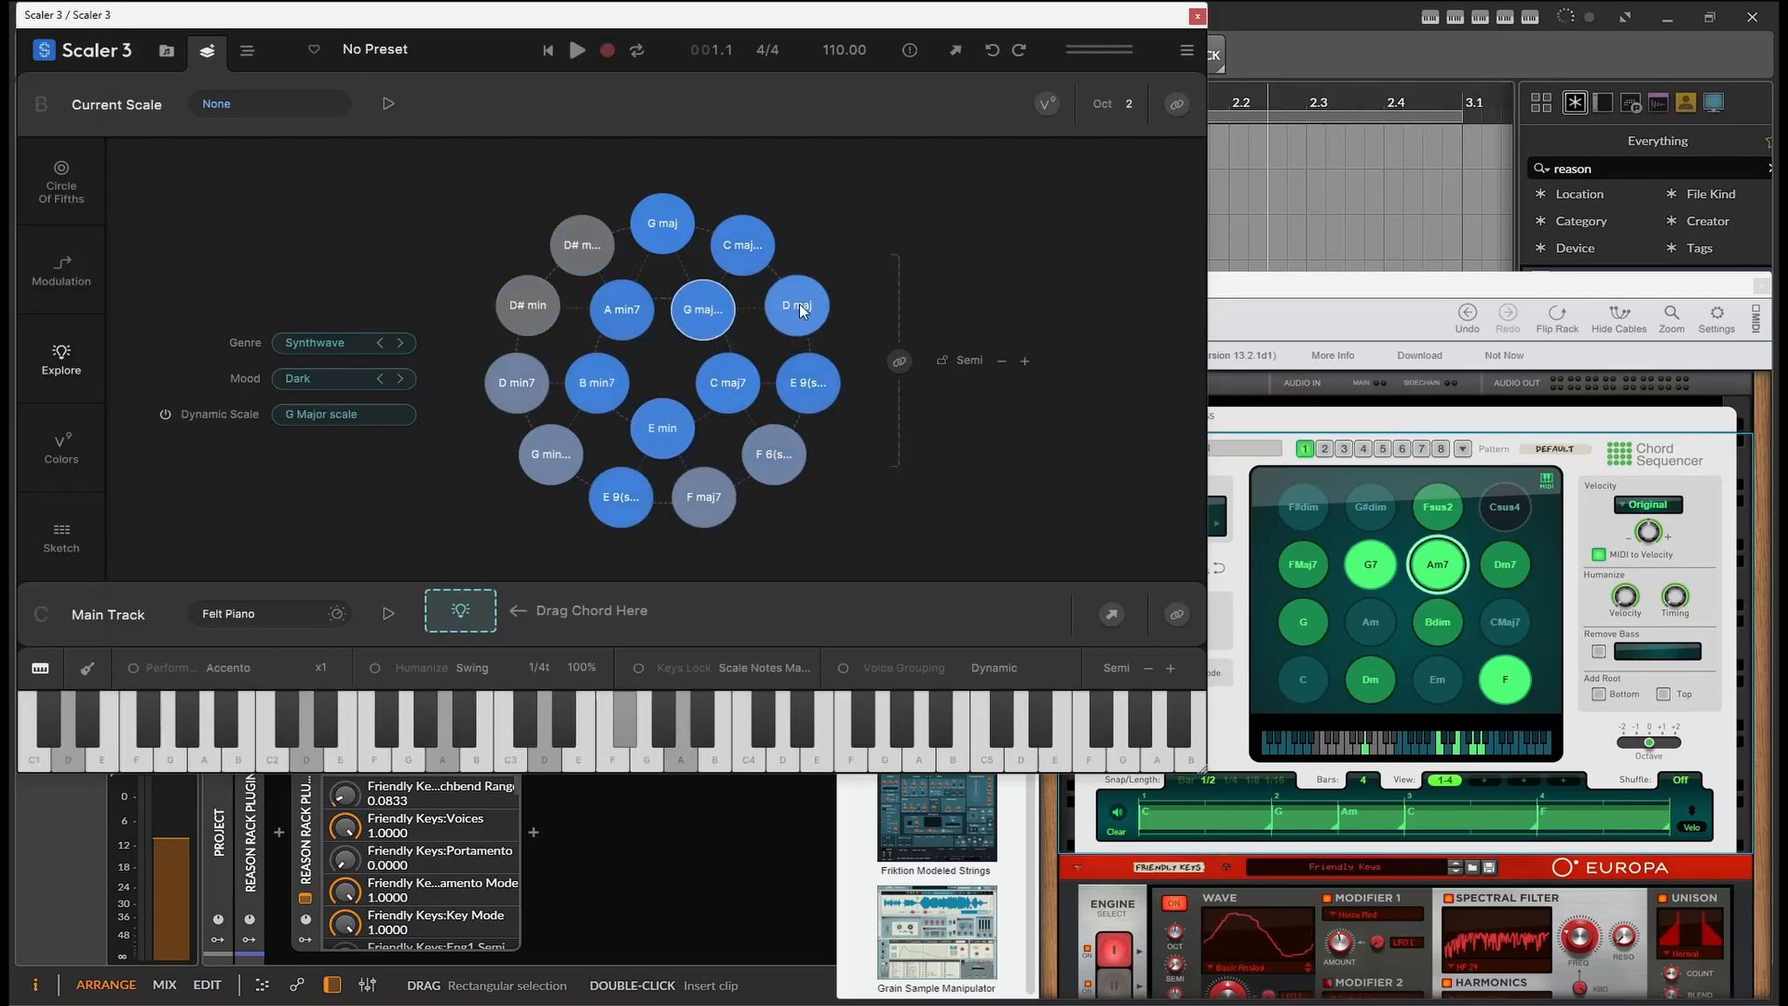
pyautogui.click(835, 392)
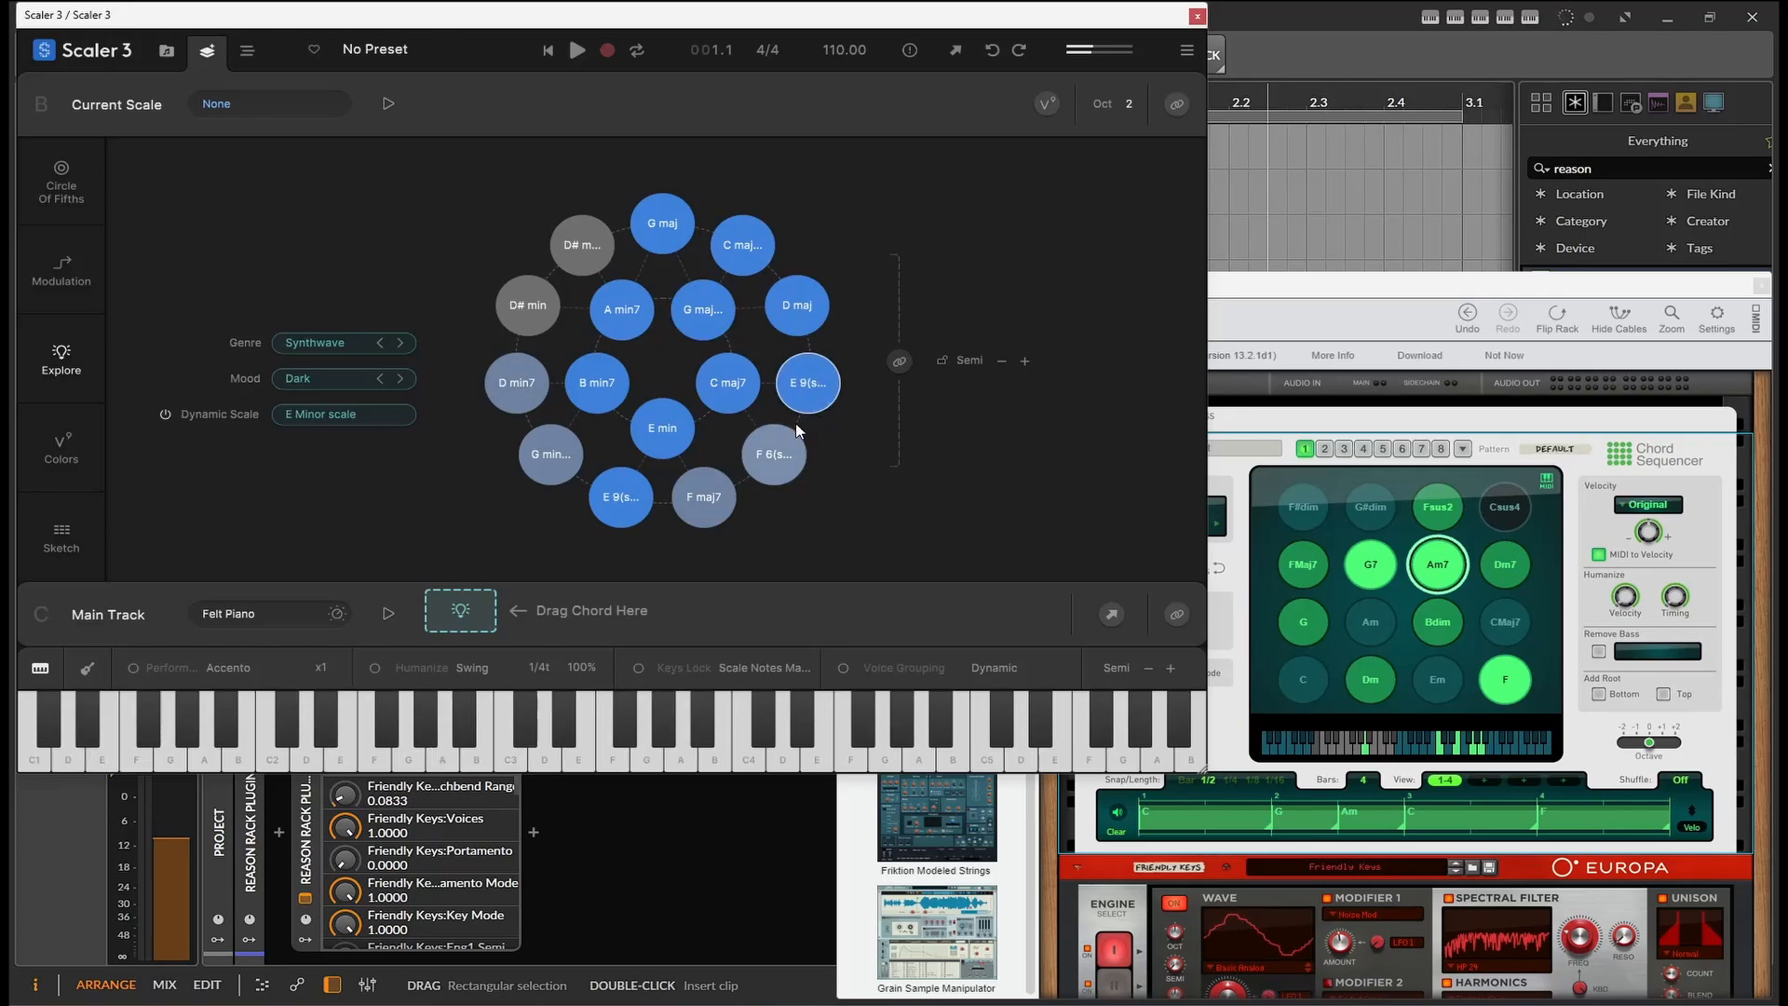
pyautogui.click(729, 385)
pyautogui.click(683, 517)
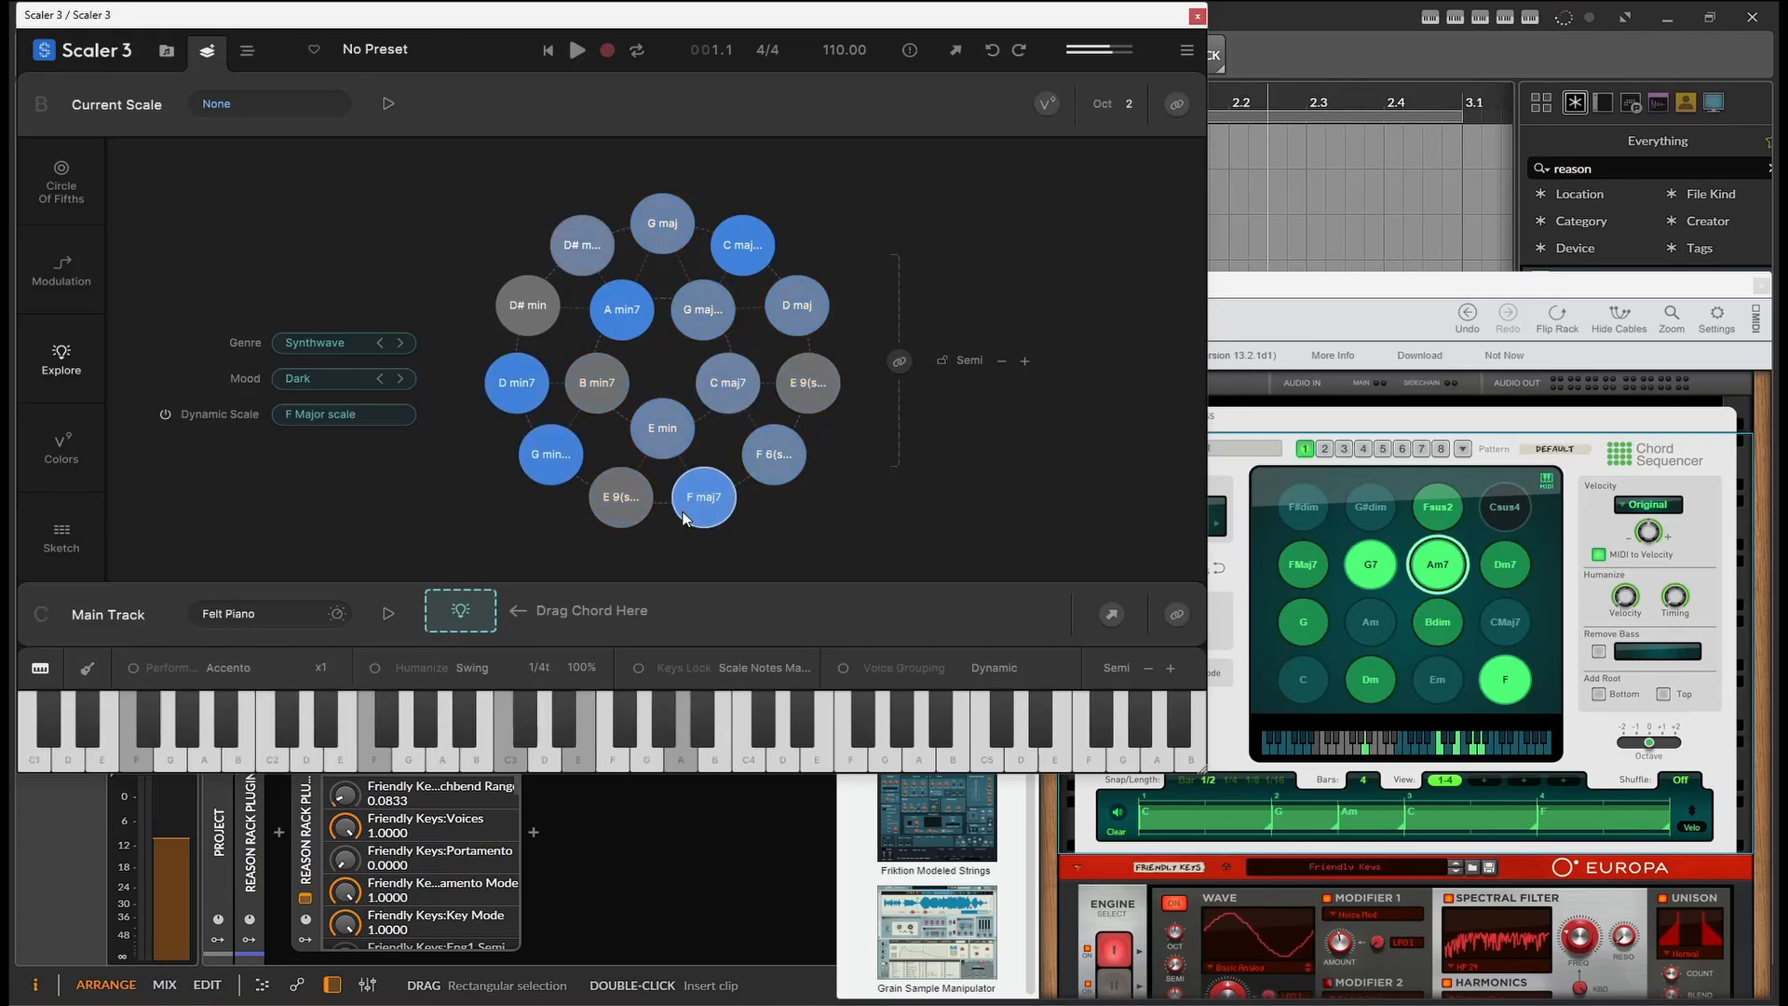
# Step: Audition the E min, G min, D min7, E 9(sus4), D maj, C maj / G, G maj and G maj add 9 chord circles
pyautogui.click(655, 428)
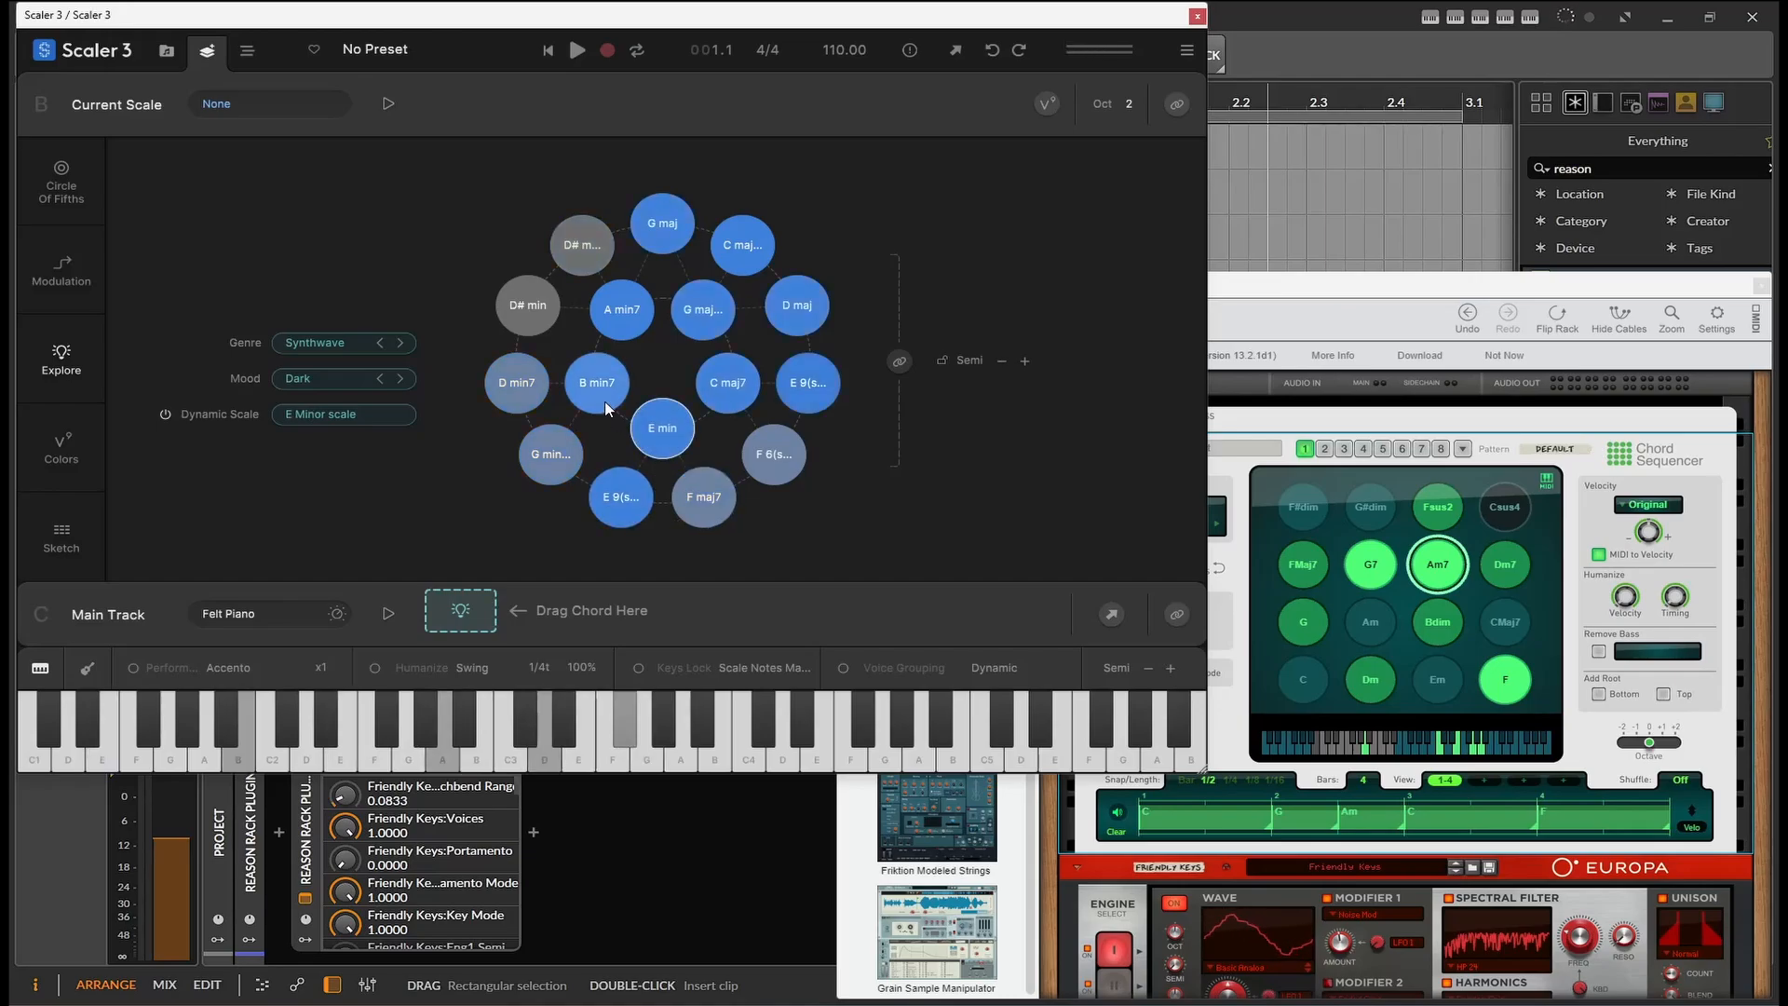
pyautogui.click(553, 474)
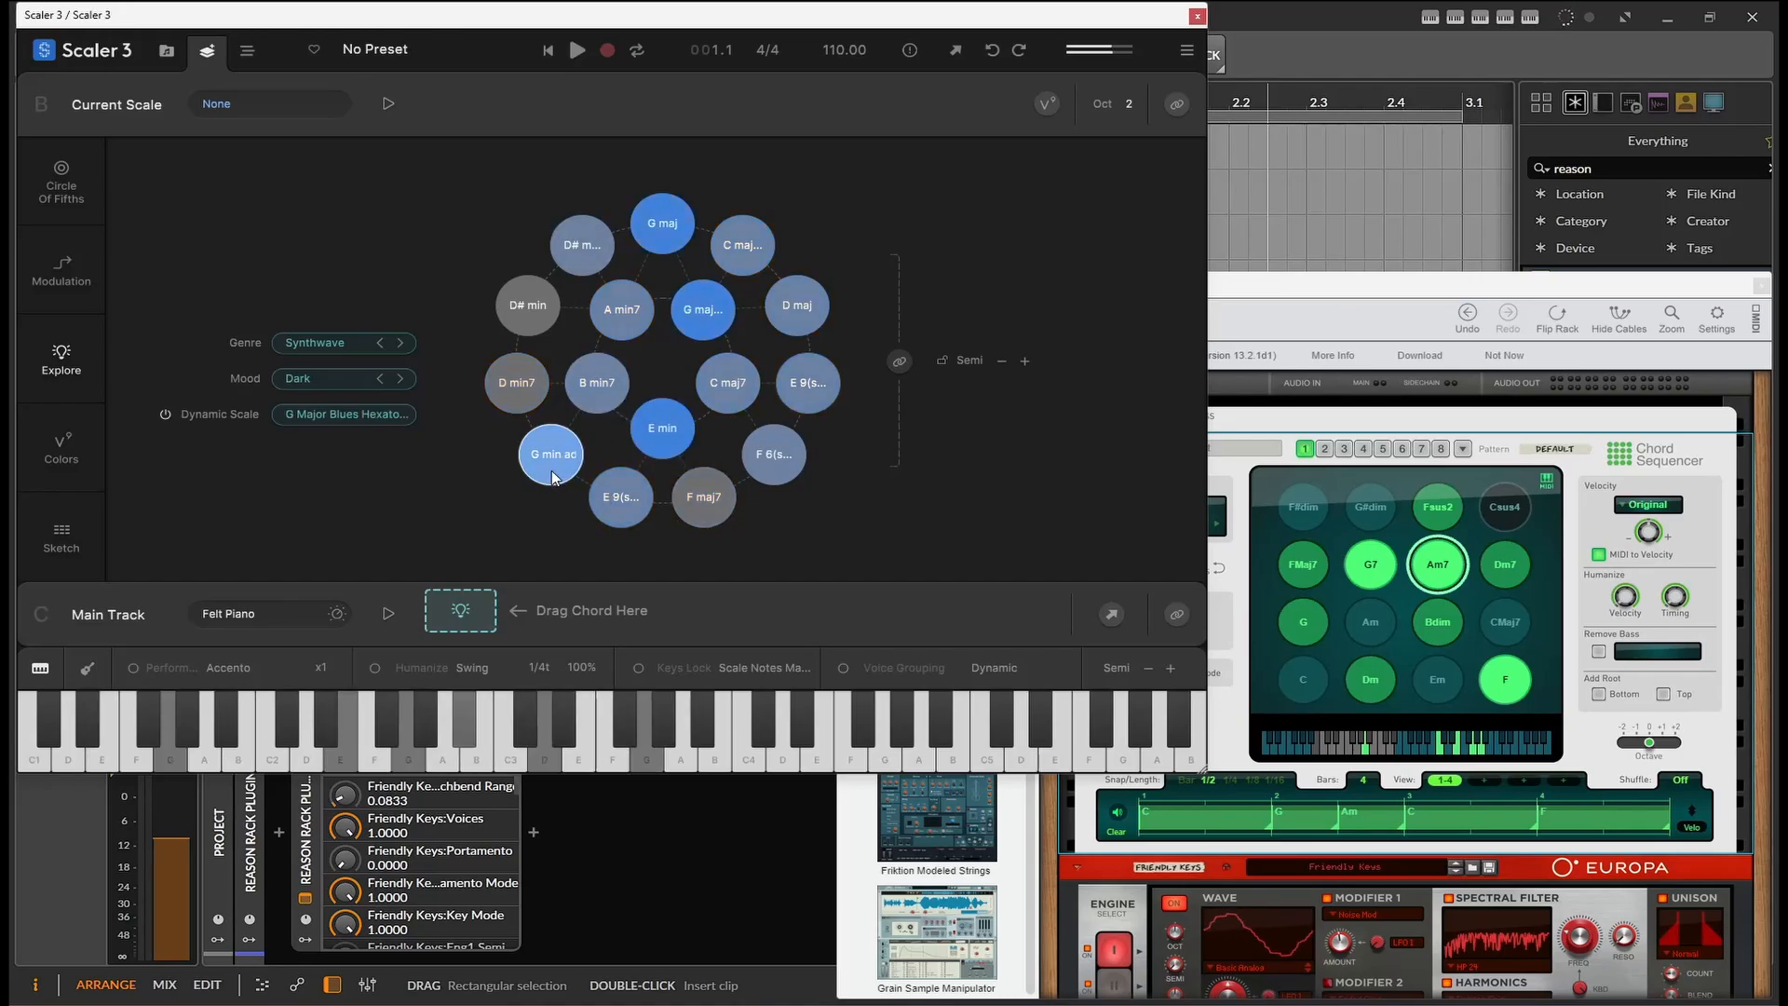
pyautogui.click(517, 395)
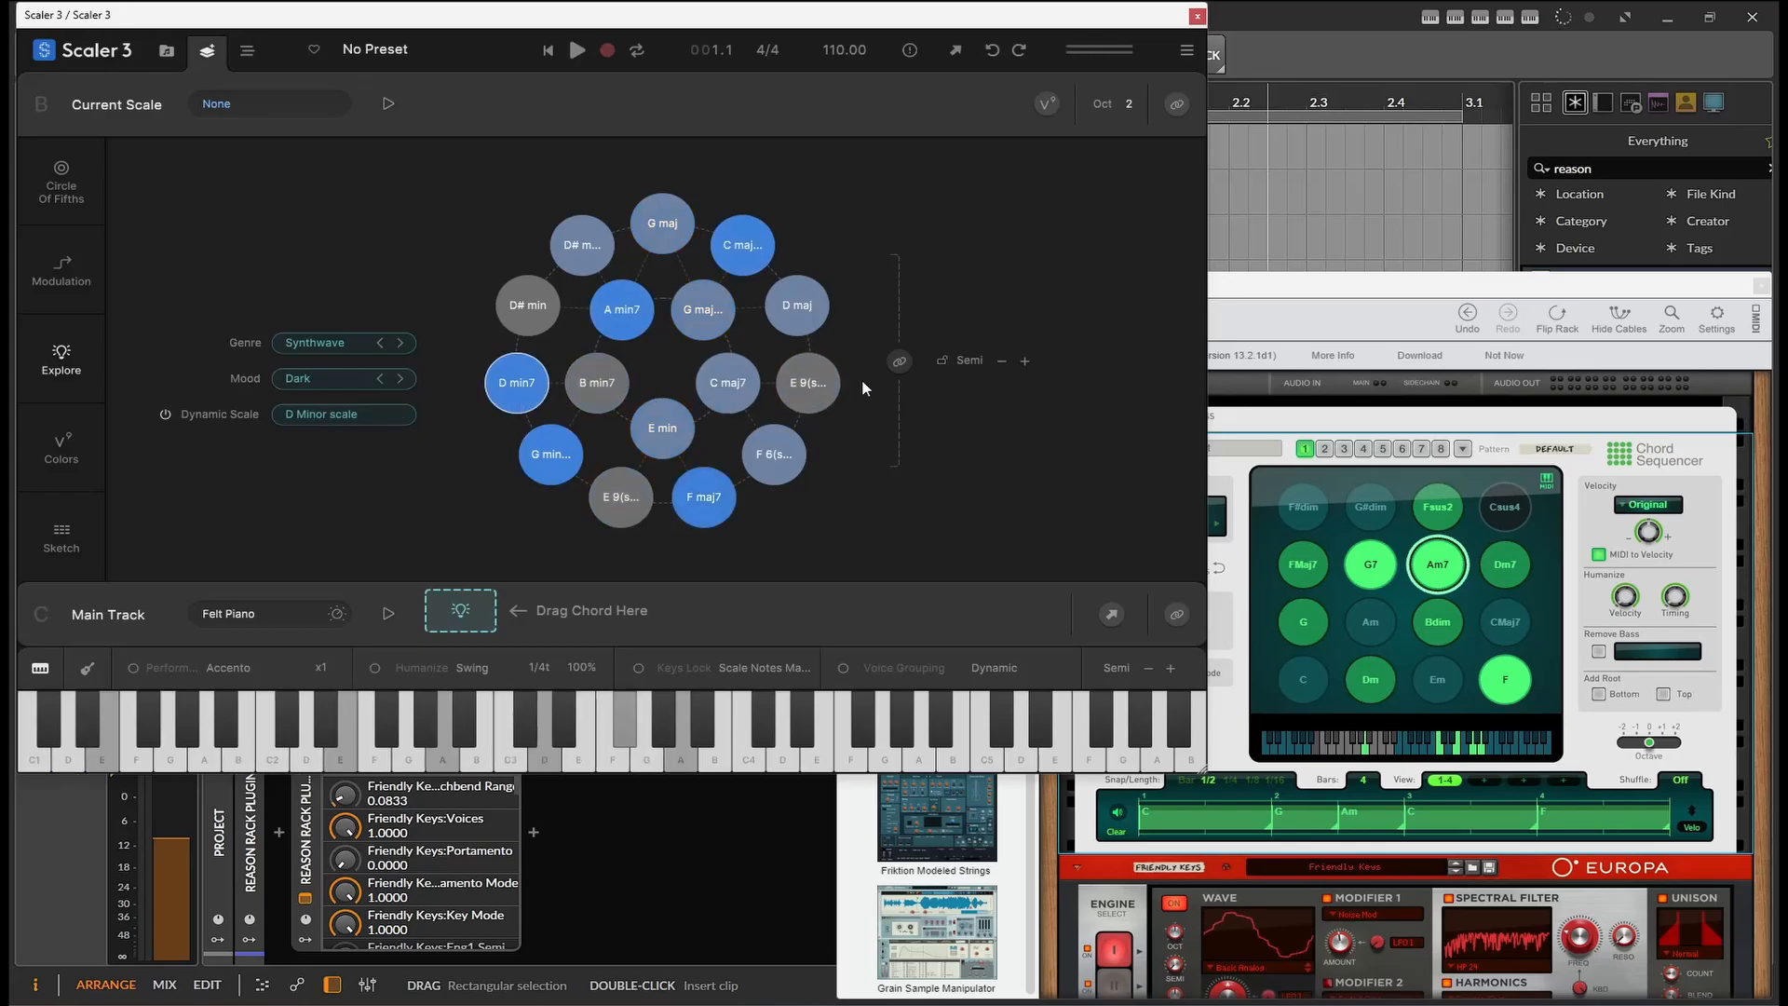
pyautogui.click(825, 395)
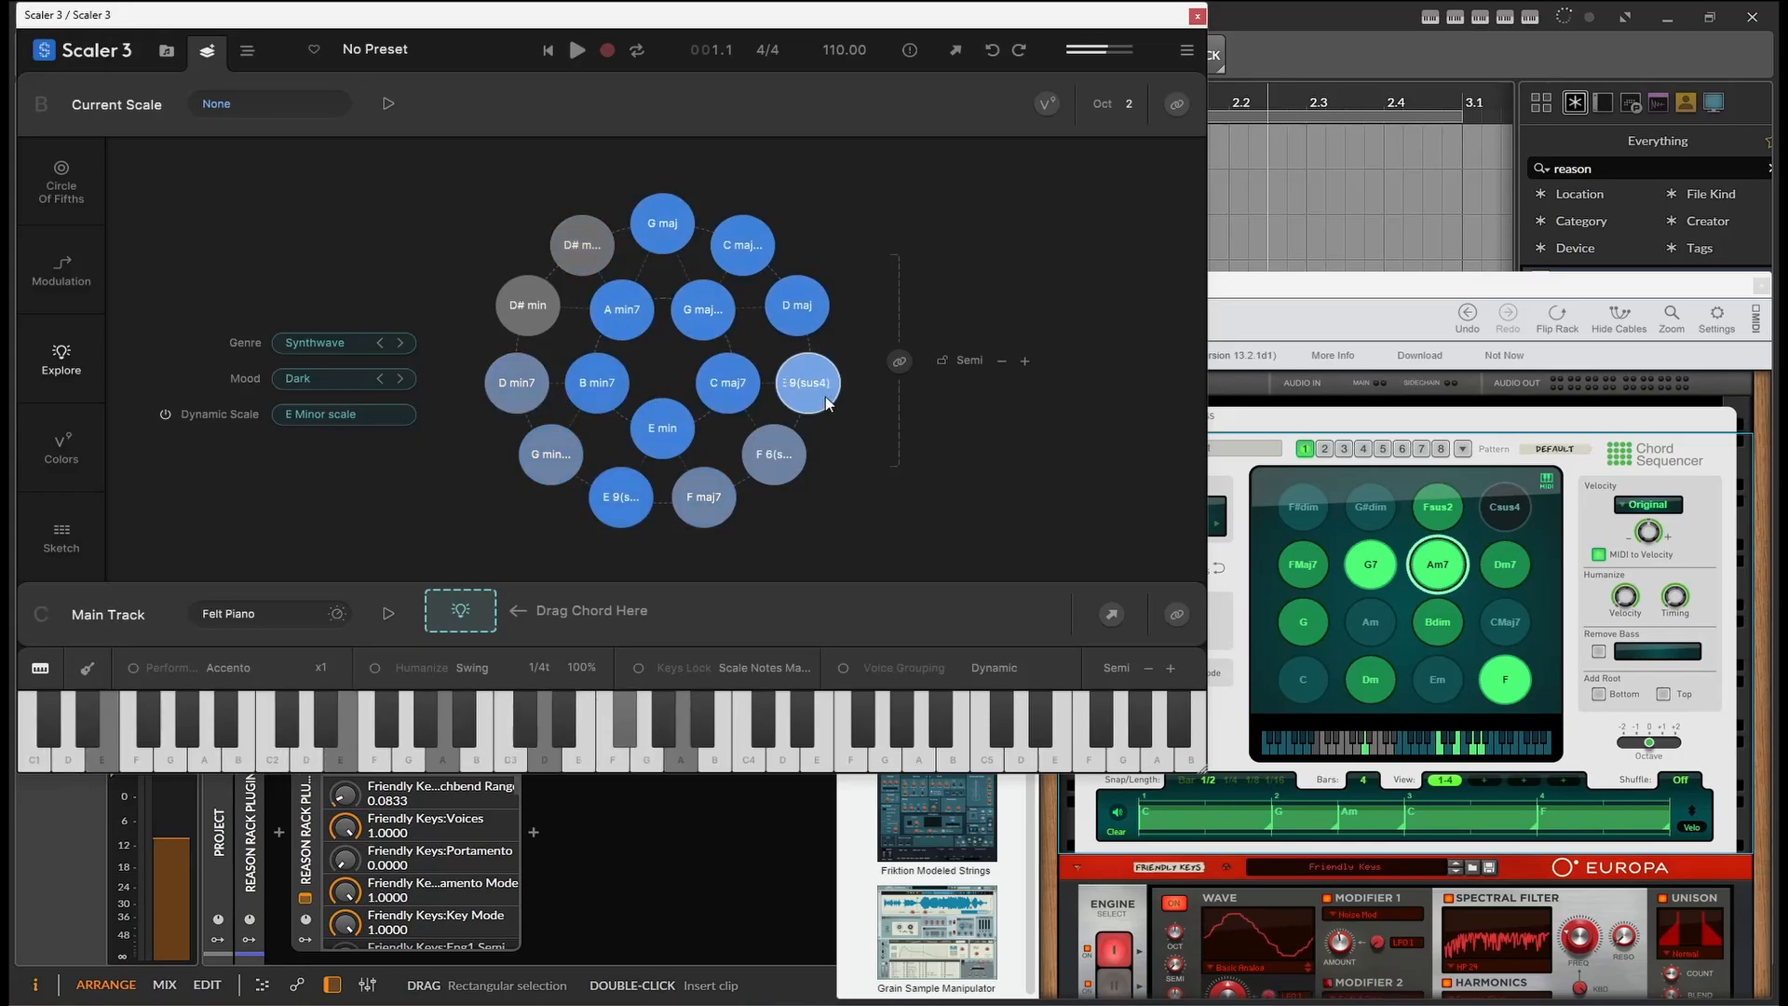
pyautogui.click(803, 304)
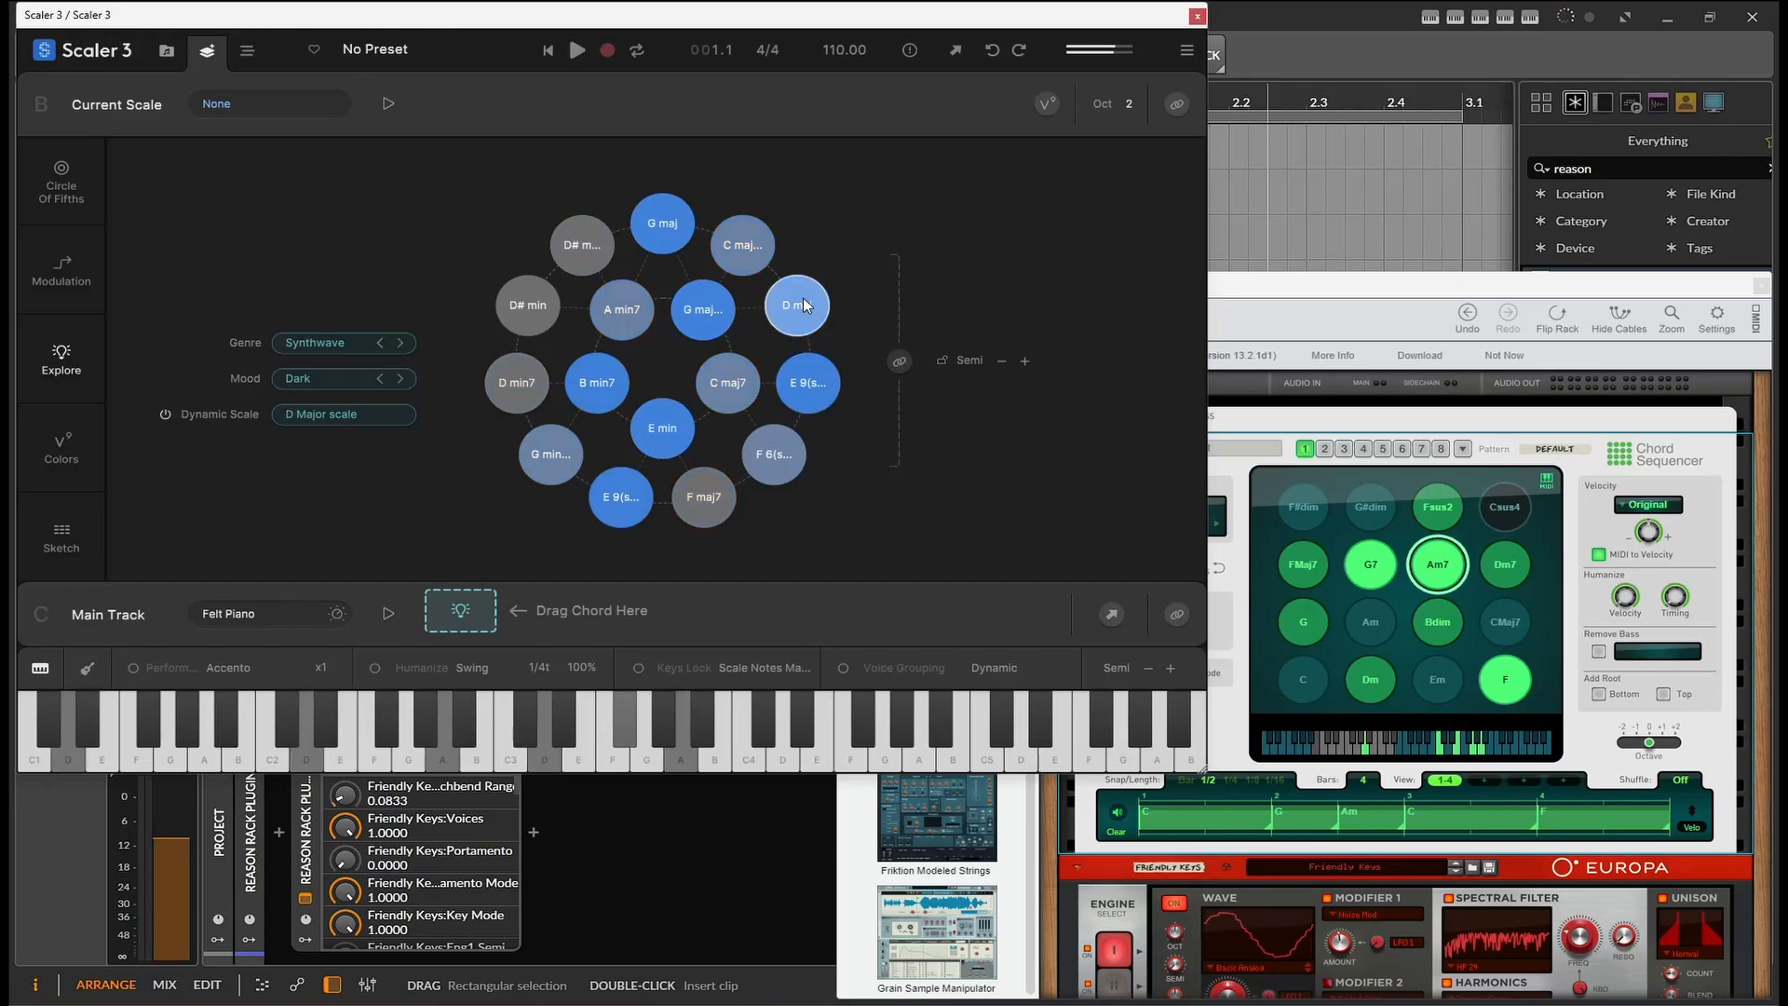
pyautogui.click(745, 244)
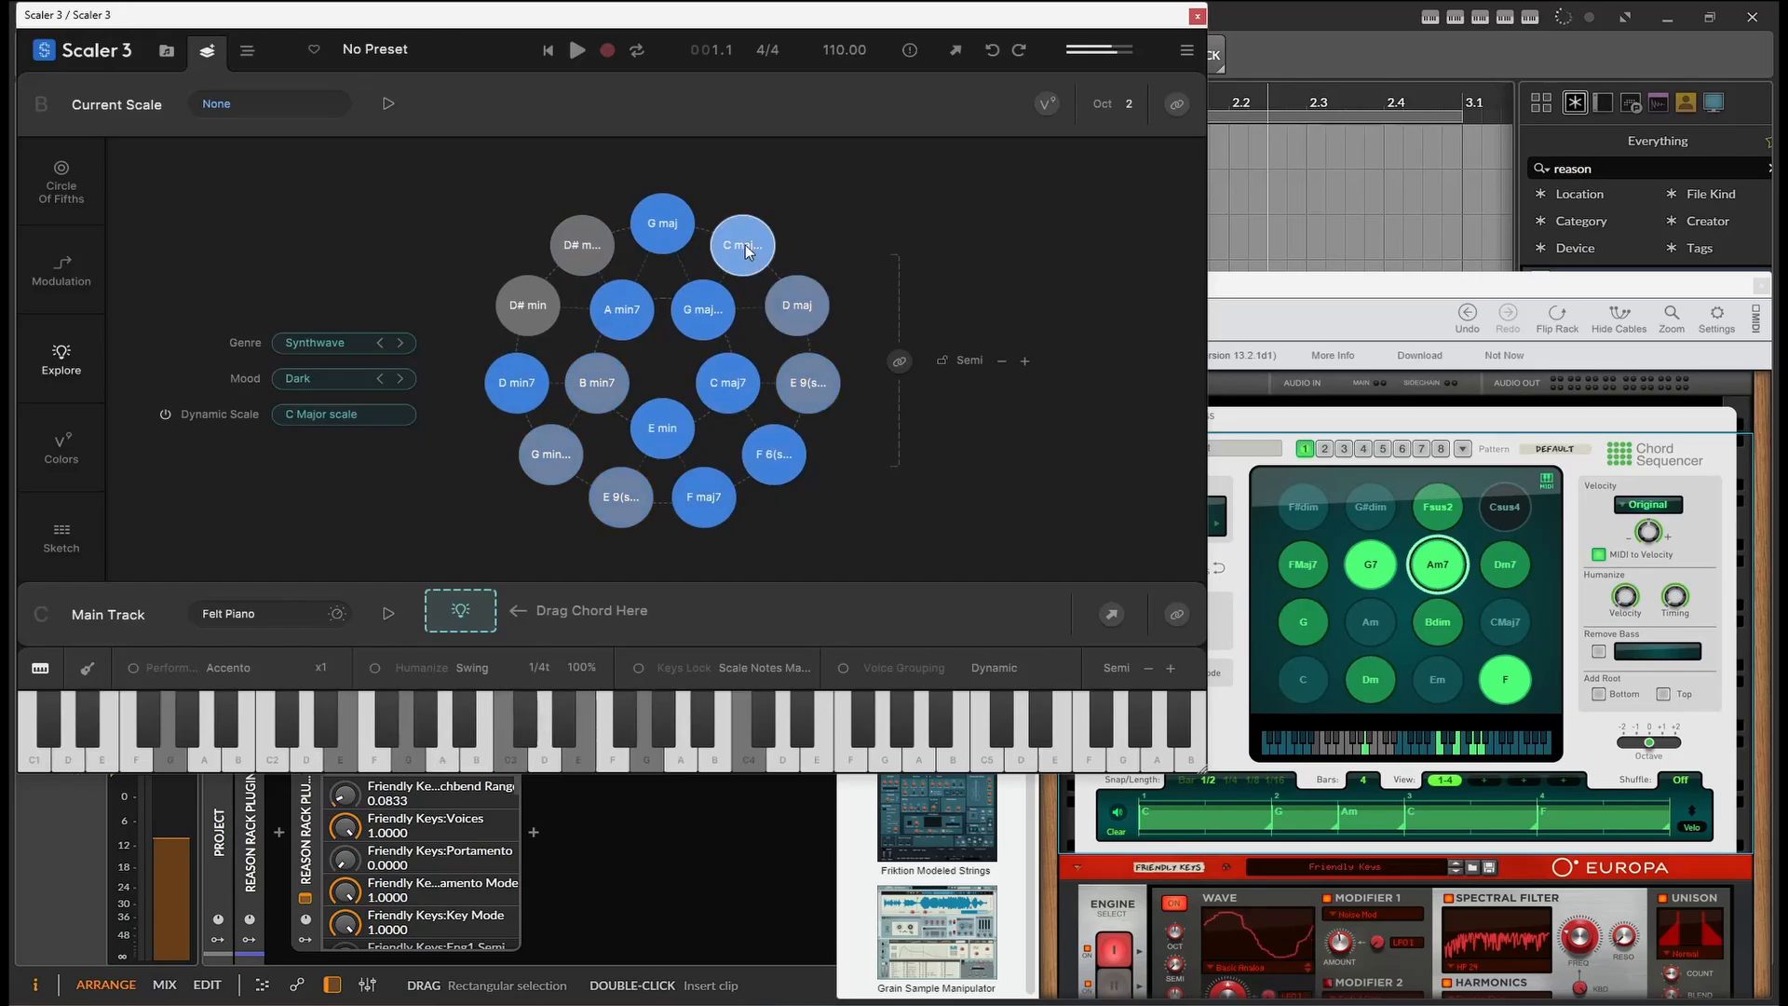
pyautogui.click(690, 230)
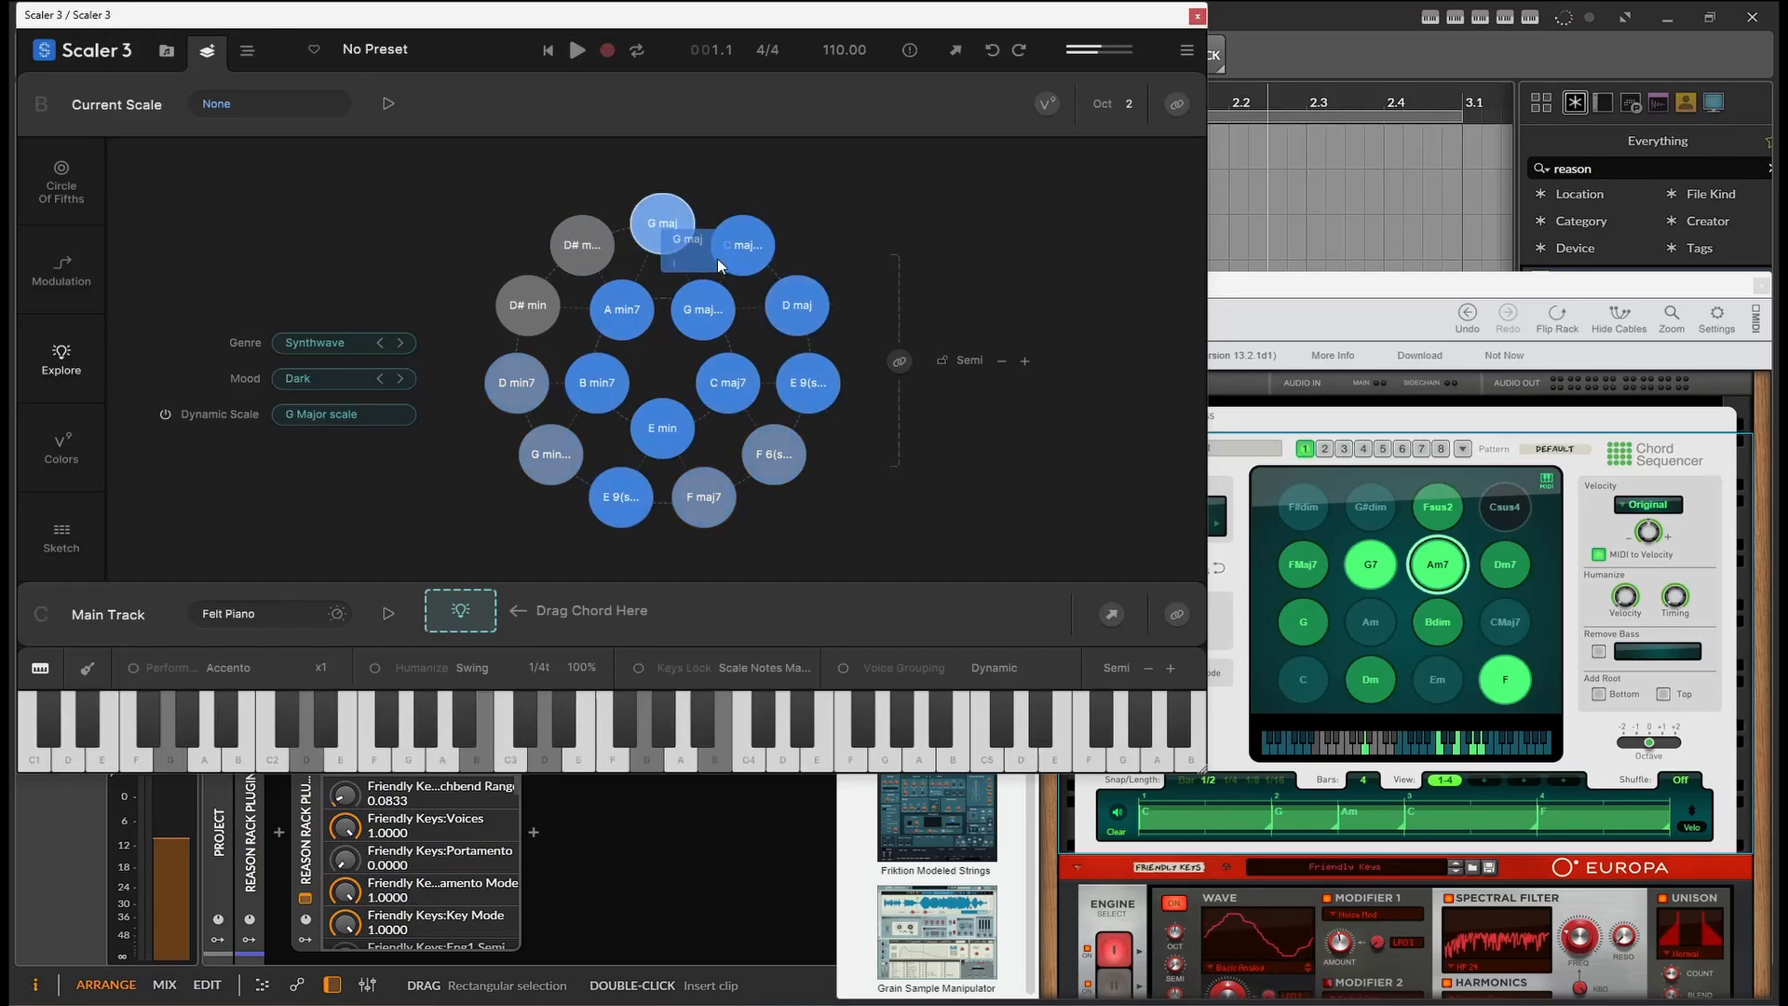
pyautogui.moveTo(717, 259); pyautogui.dragTo(721, 264)
pyautogui.click(691, 338)
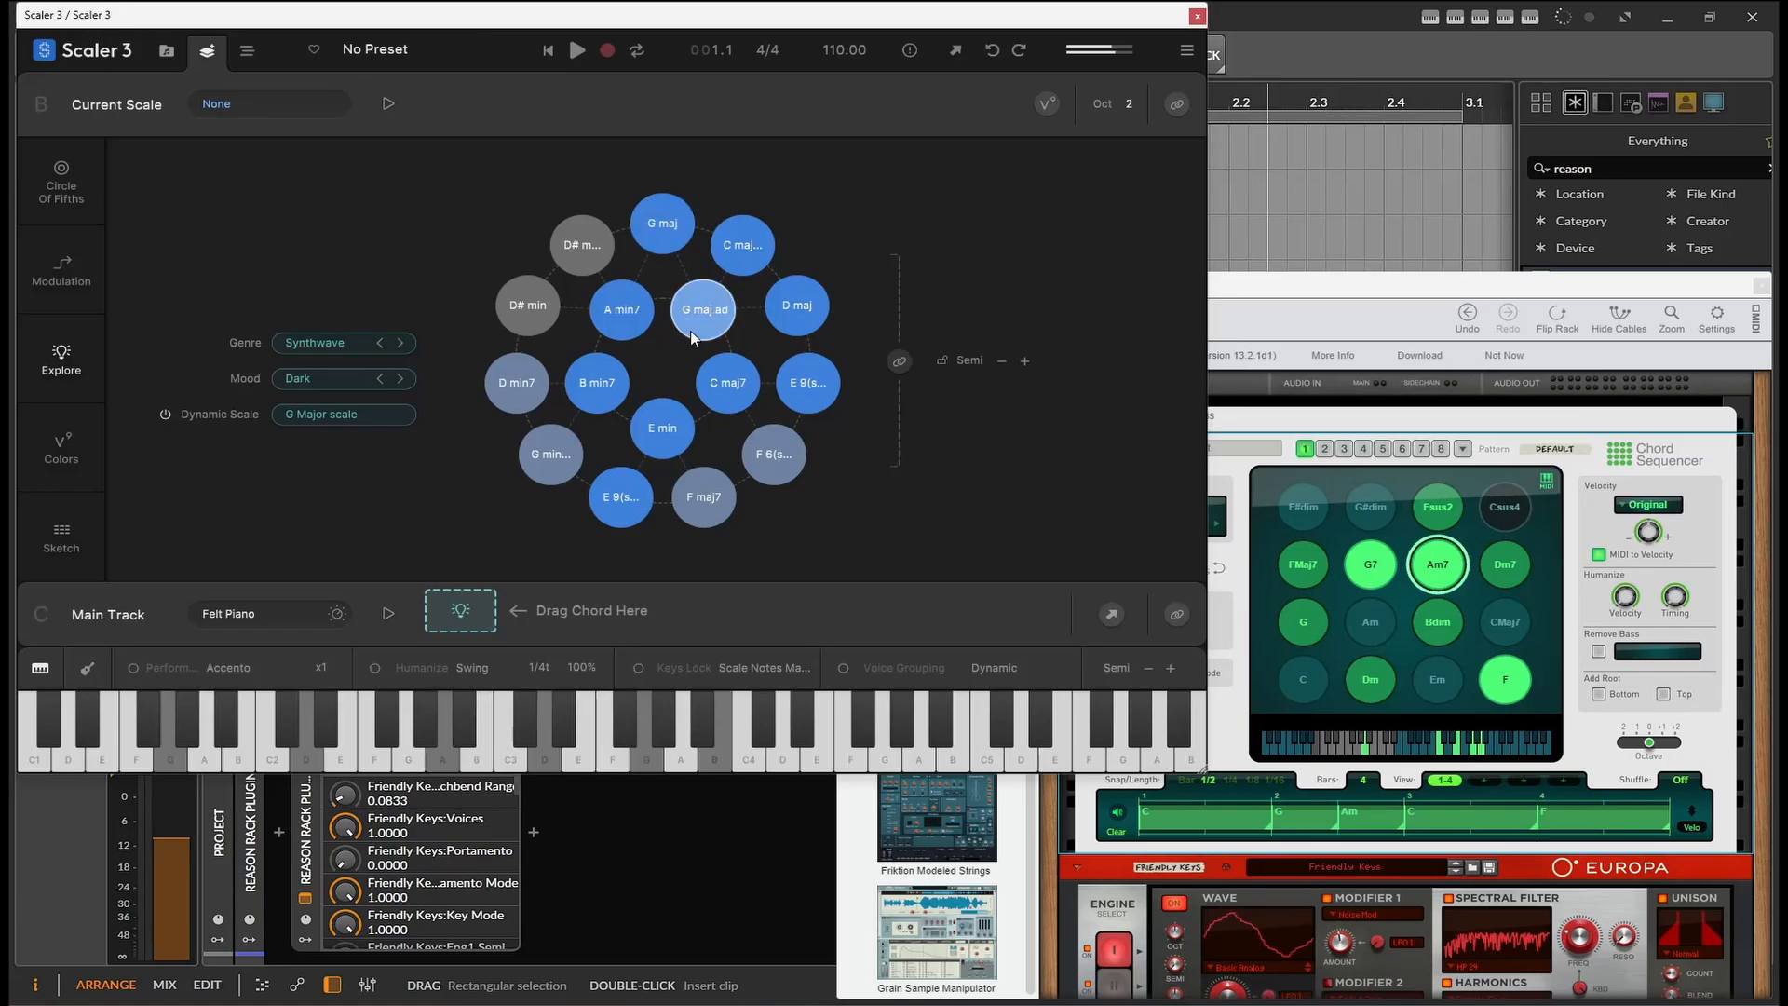
# Step: Build a four-chord progression on the Main Track from G maj add 9, E 9(sus4), D min7 and F maj7
pyautogui.moveTo(693, 338); pyautogui.dragTo(450, 623)
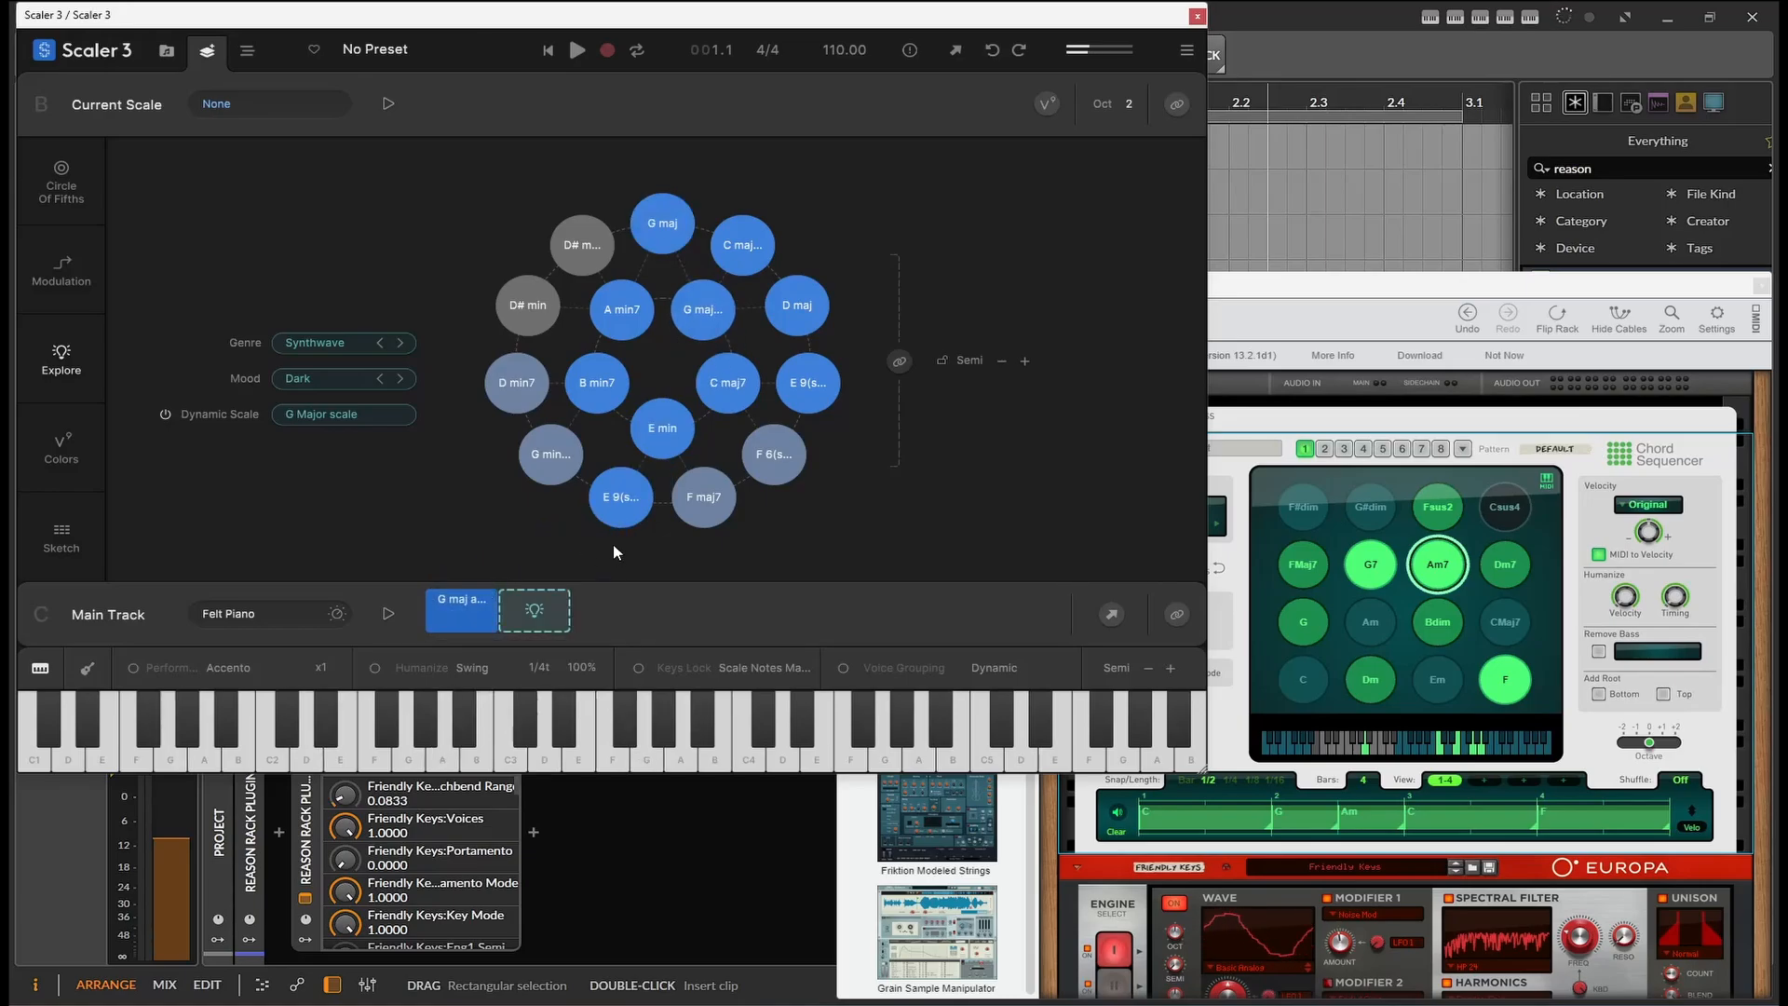
pyautogui.moveTo(620, 496); pyautogui.dragTo(538, 616)
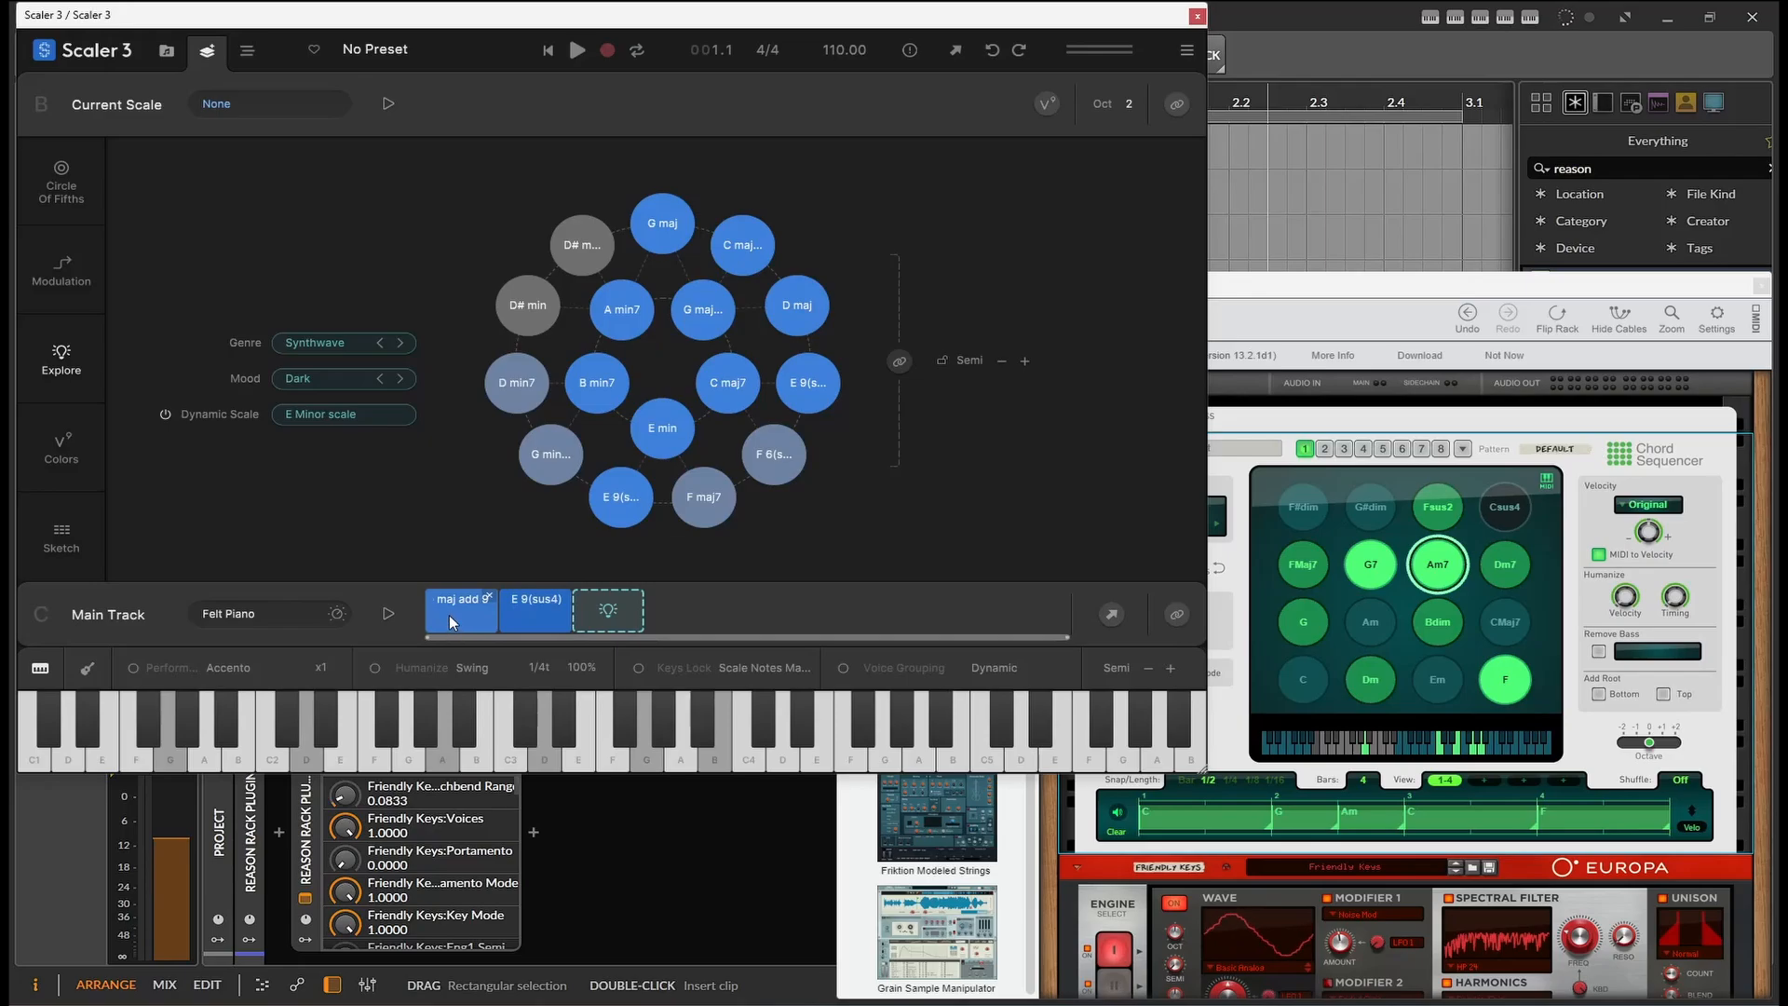
pyautogui.moveTo(516, 382); pyautogui.dragTo(609, 612)
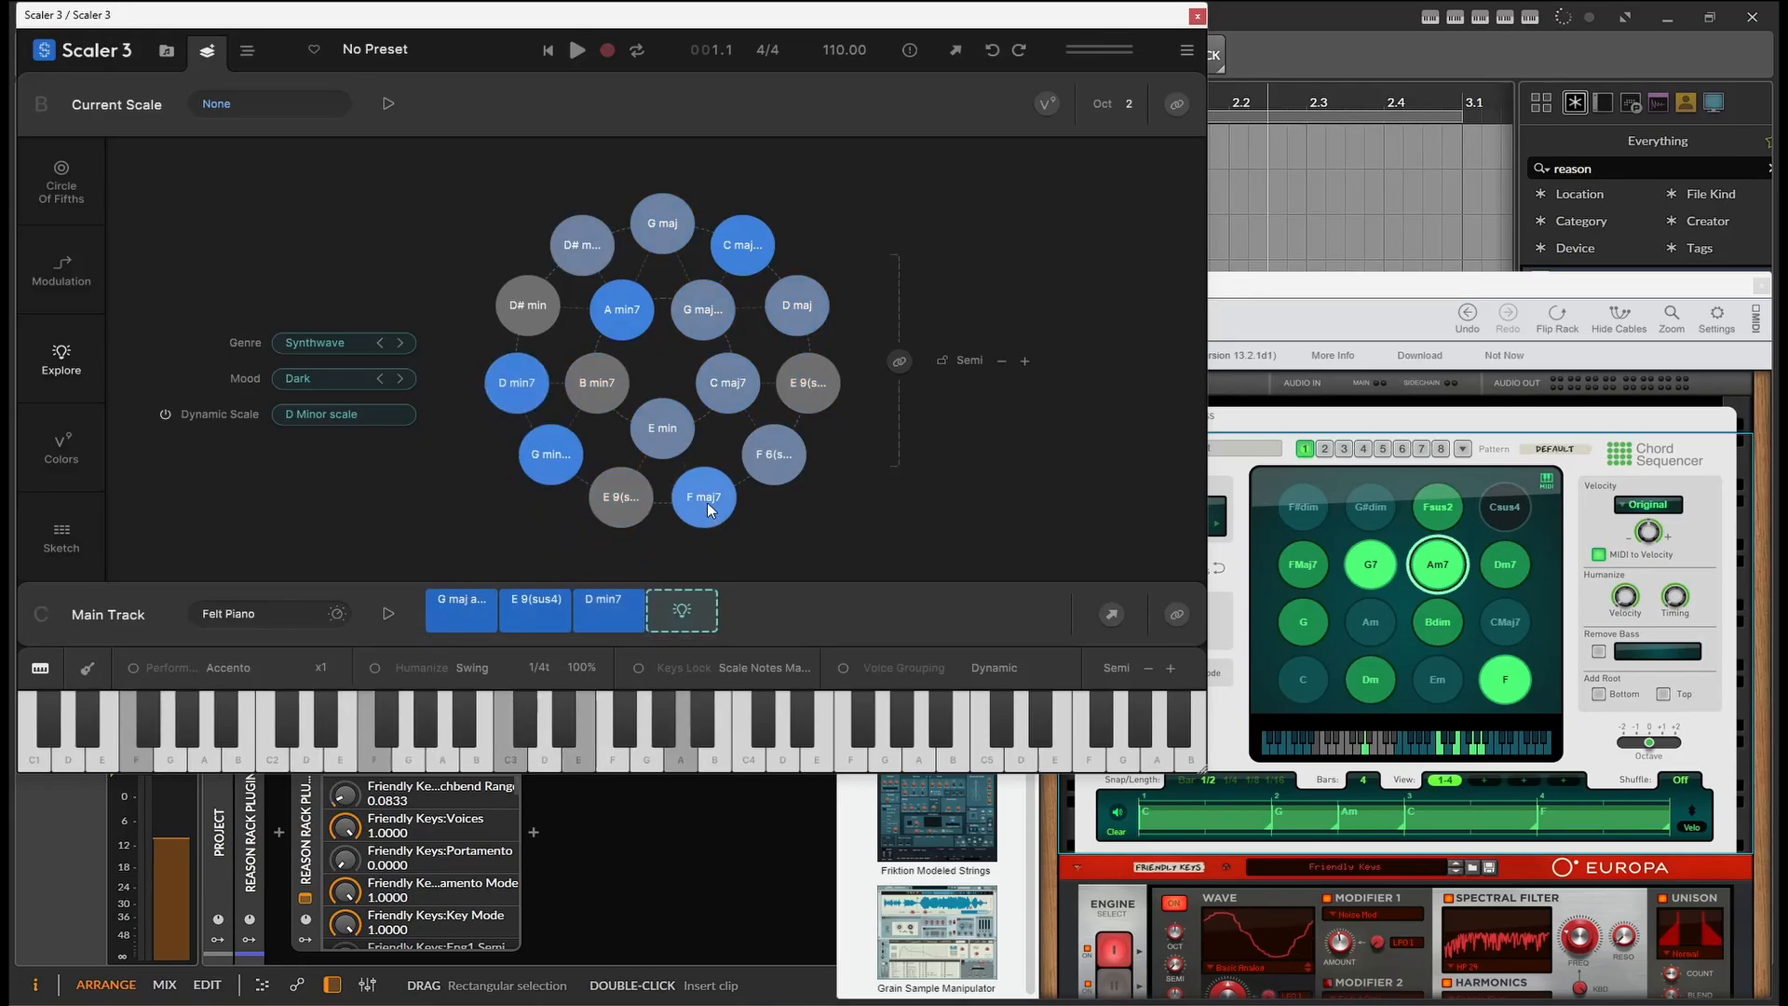
pyautogui.moveTo(706, 501); pyautogui.dragTo(685, 610)
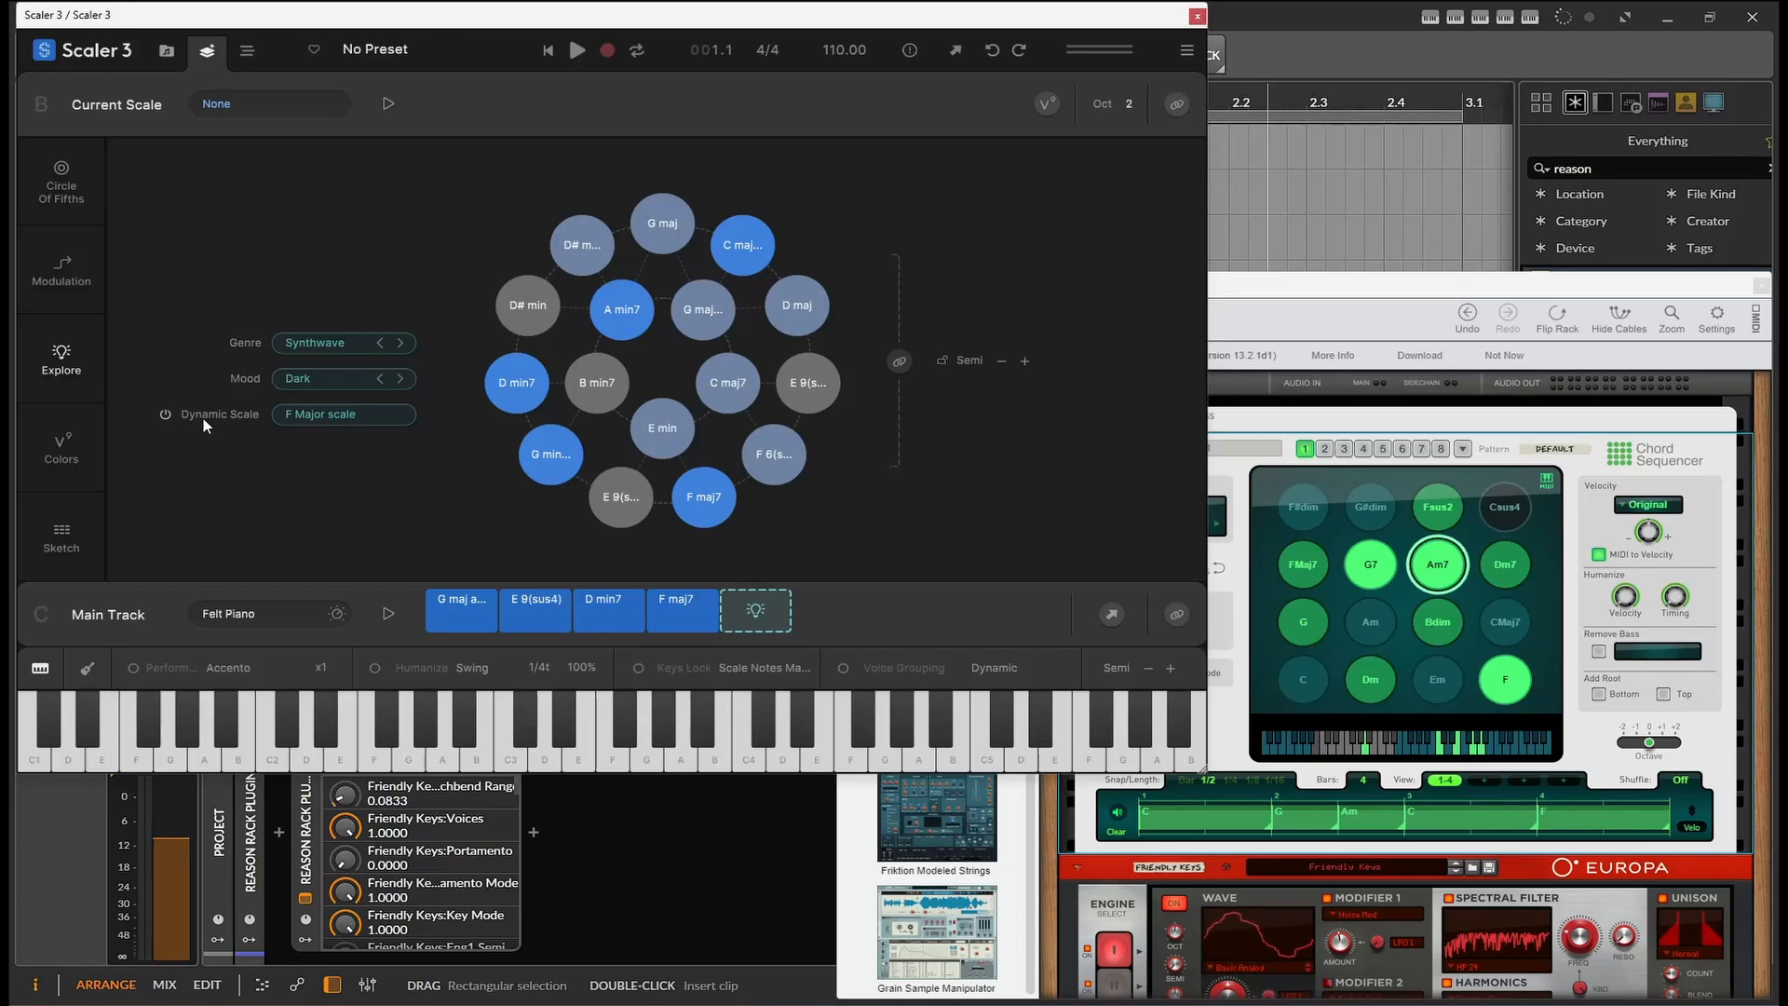
# Step: Compare chord highlighting with Dynamic Scale off and on while auditioning the G min, E min, G maj add 9, F 6(sus2 b5) and C maj / G chords
pyautogui.click(517, 453)
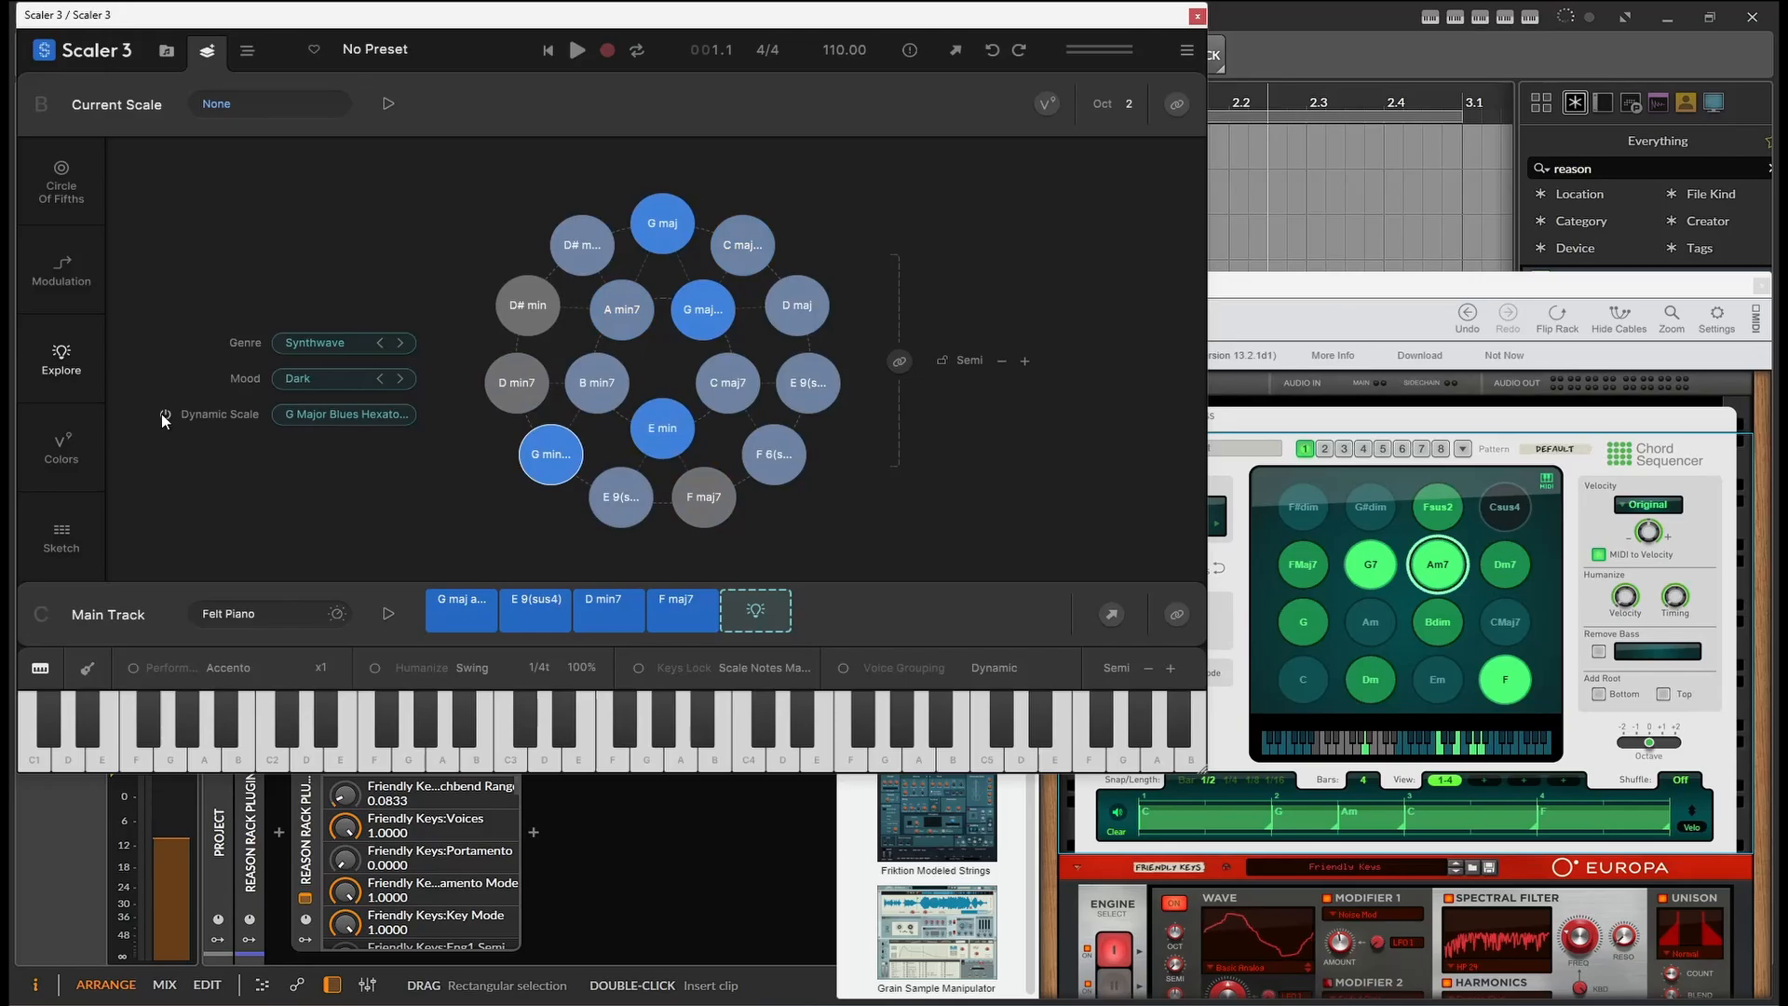
pyautogui.click(661, 428)
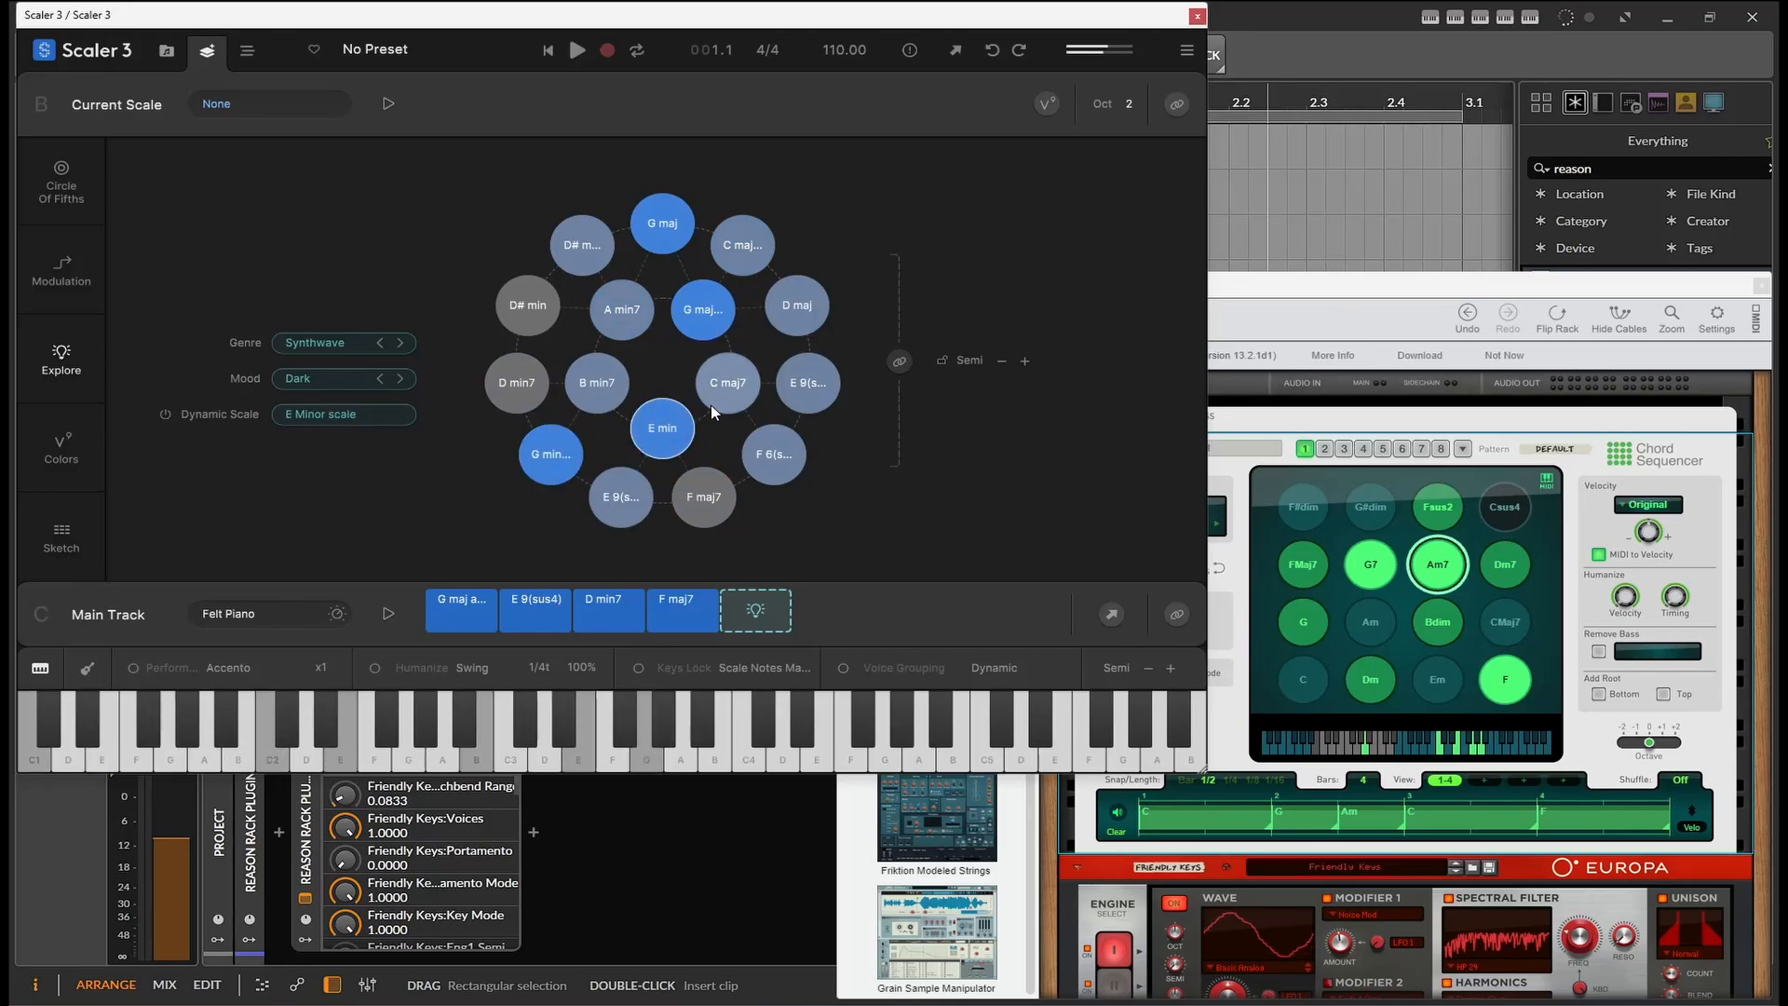
pyautogui.click(703, 309)
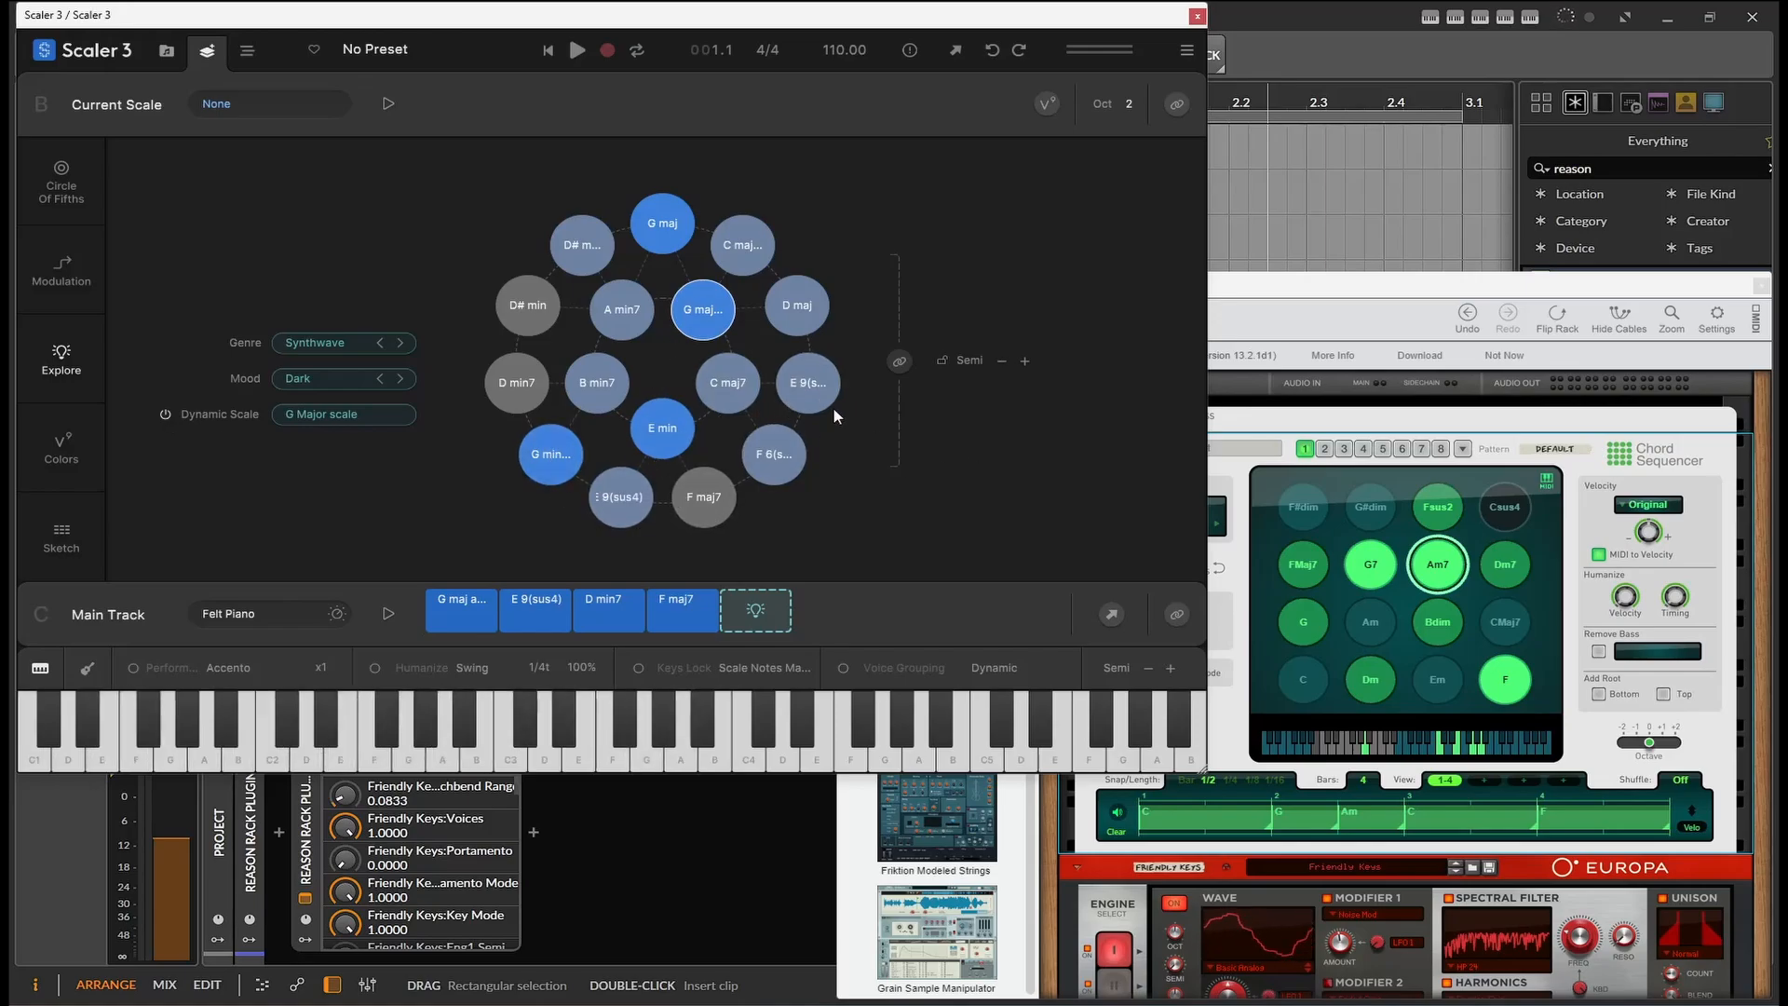
pyautogui.click(781, 440)
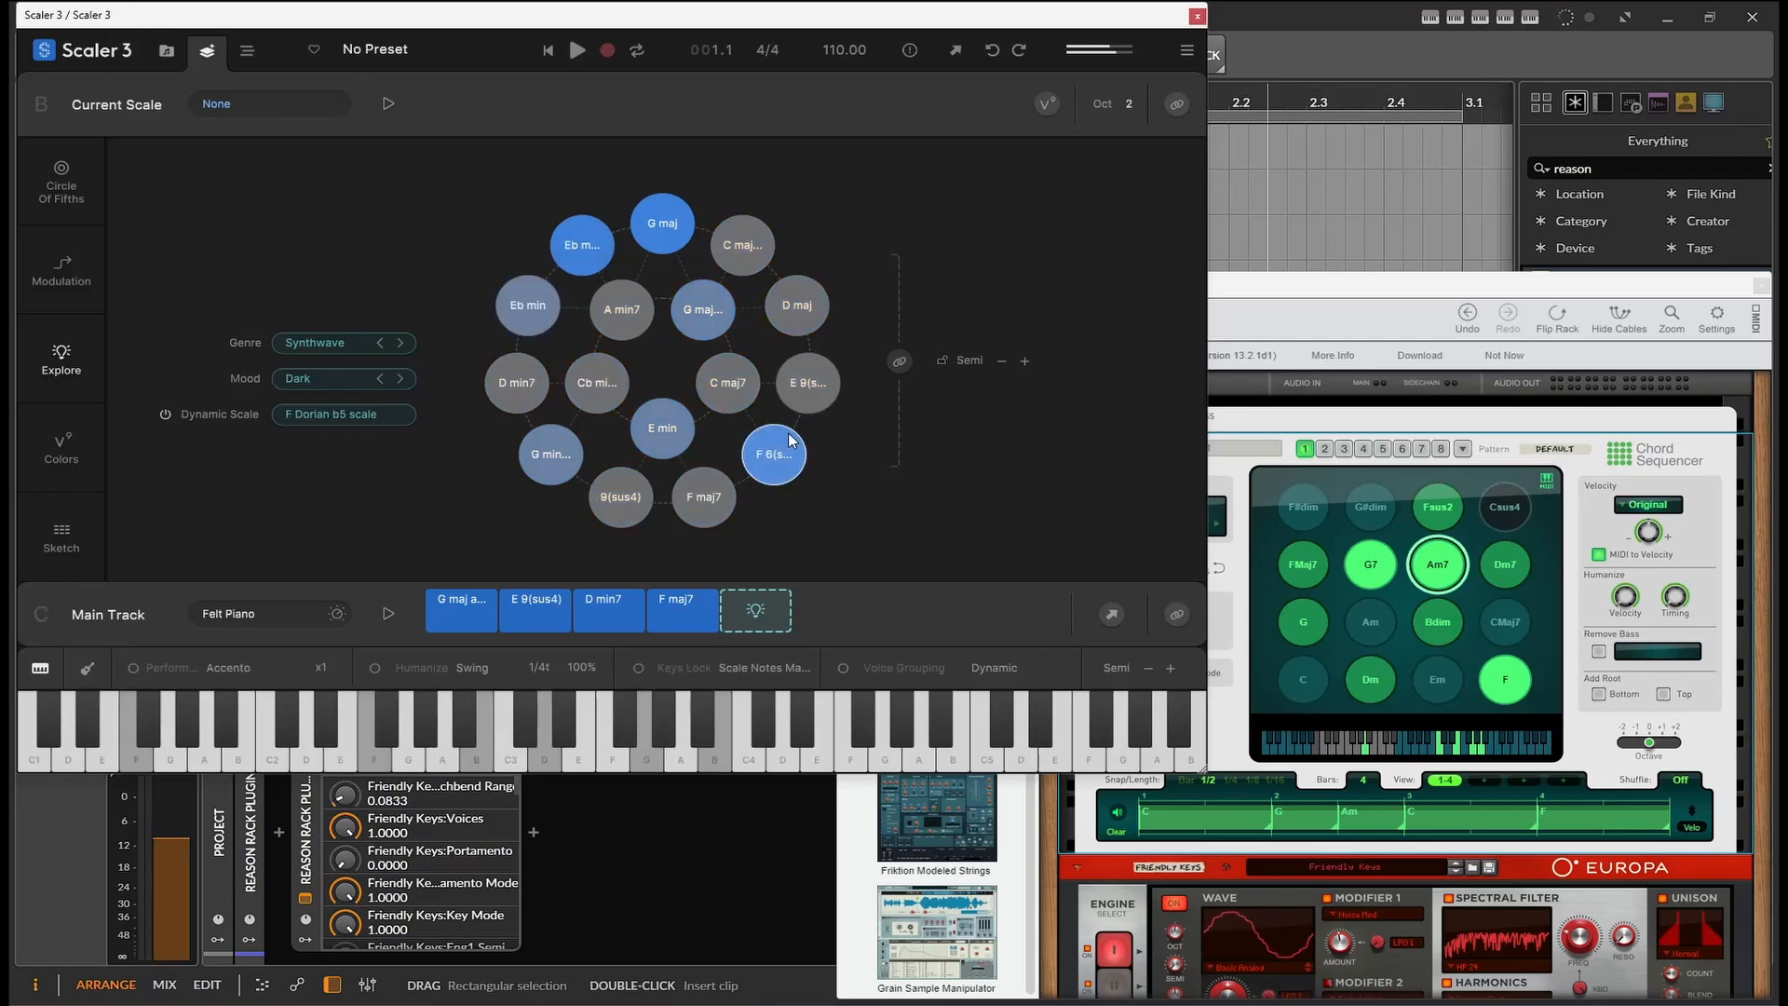
pyautogui.click(744, 246)
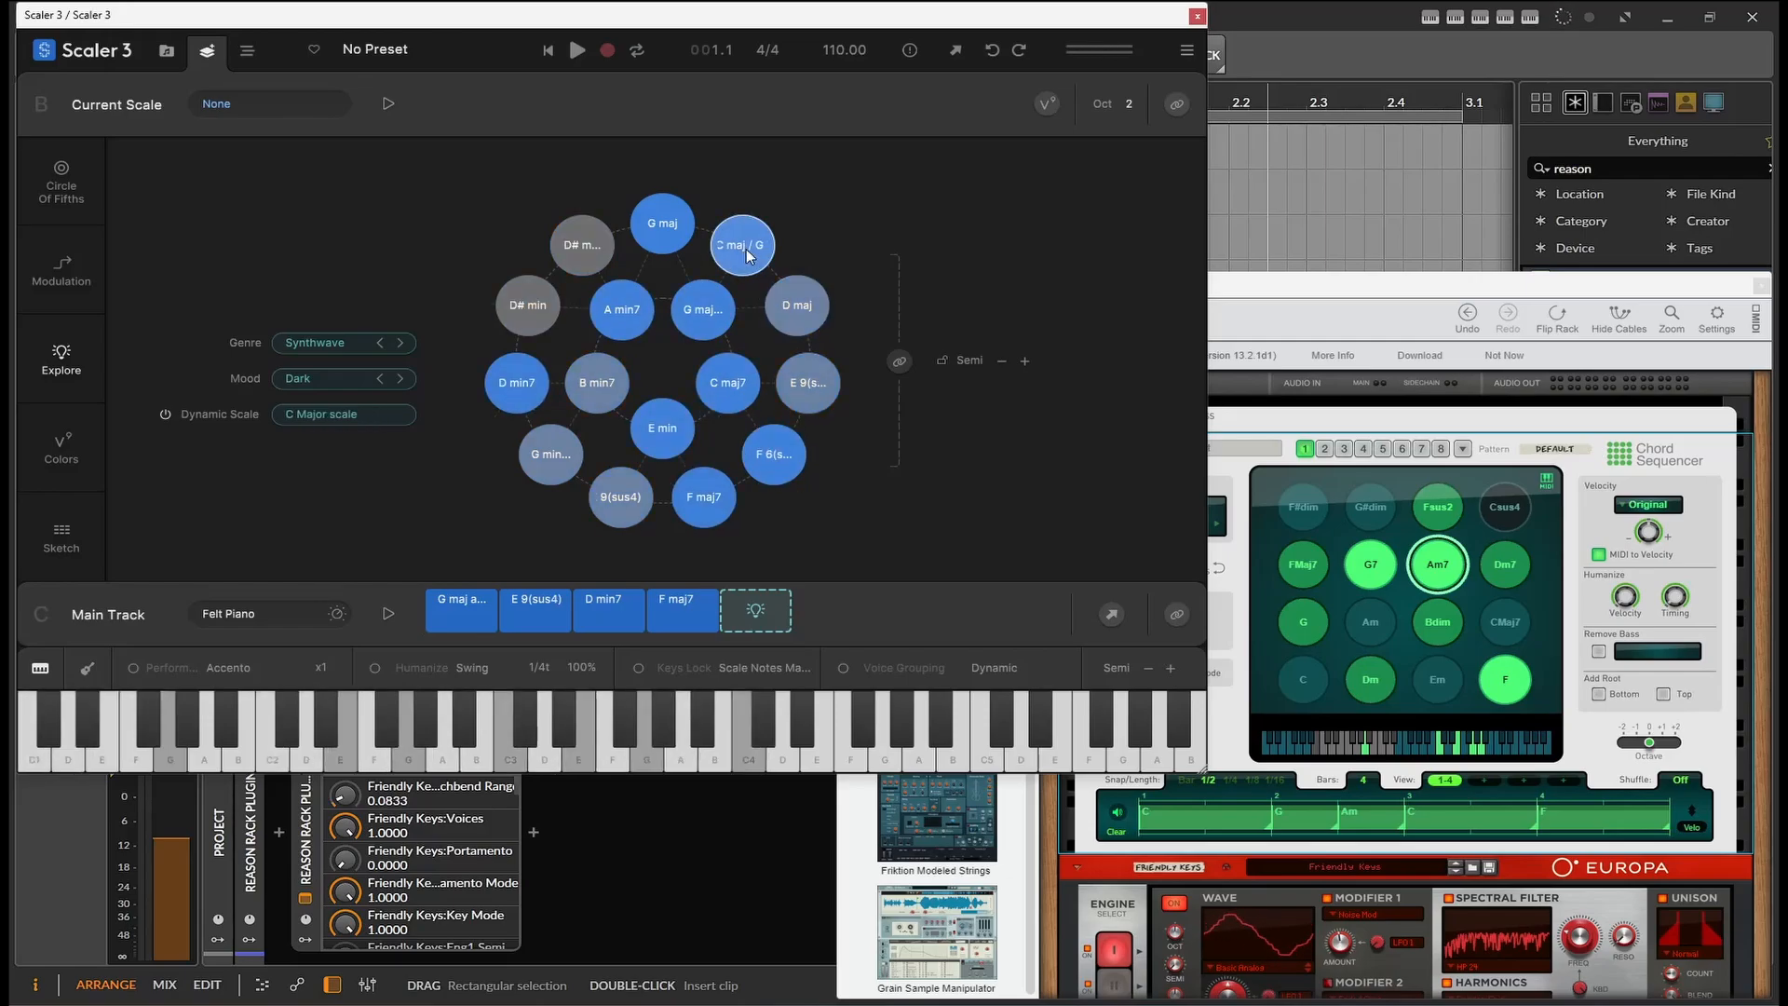
# Step: Return to the Reason rack and audition the G, Dm, Em, F, CMaj7 and Dm7 pads in the Chord Sequencer
pyautogui.click(1283, 289)
pyautogui.click(1302, 605)
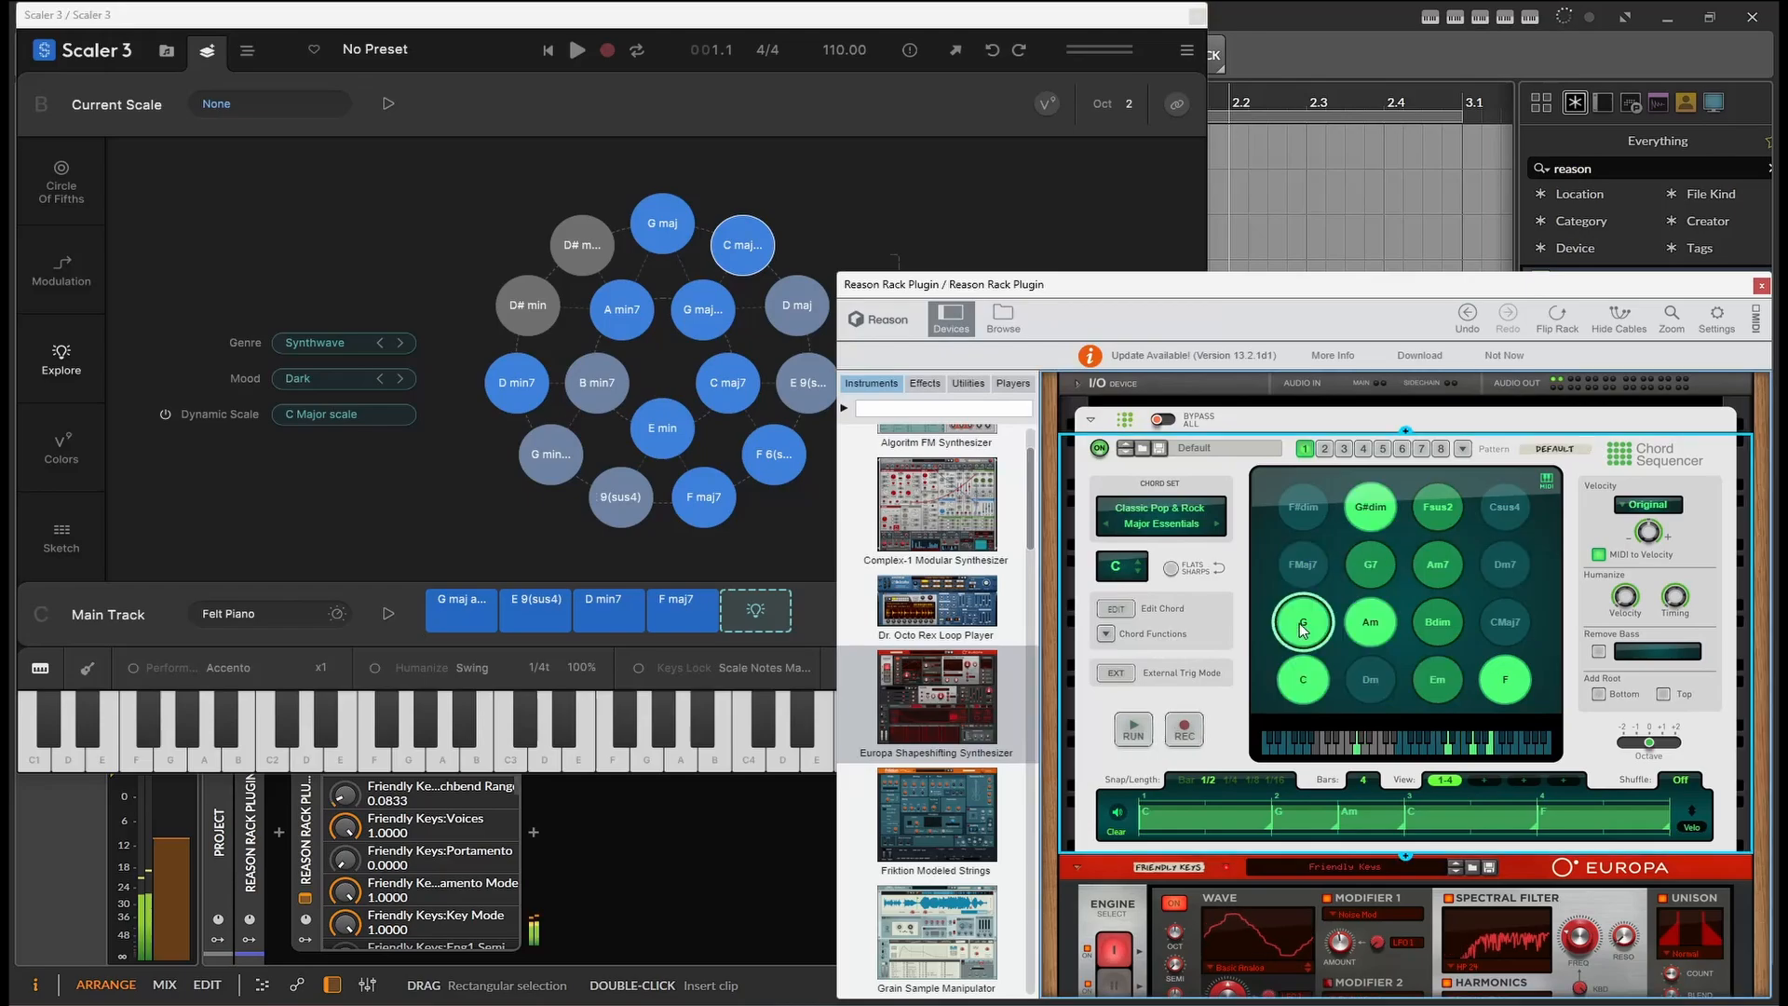
pyautogui.click(1370, 678)
pyautogui.click(1438, 689)
pyautogui.click(1497, 693)
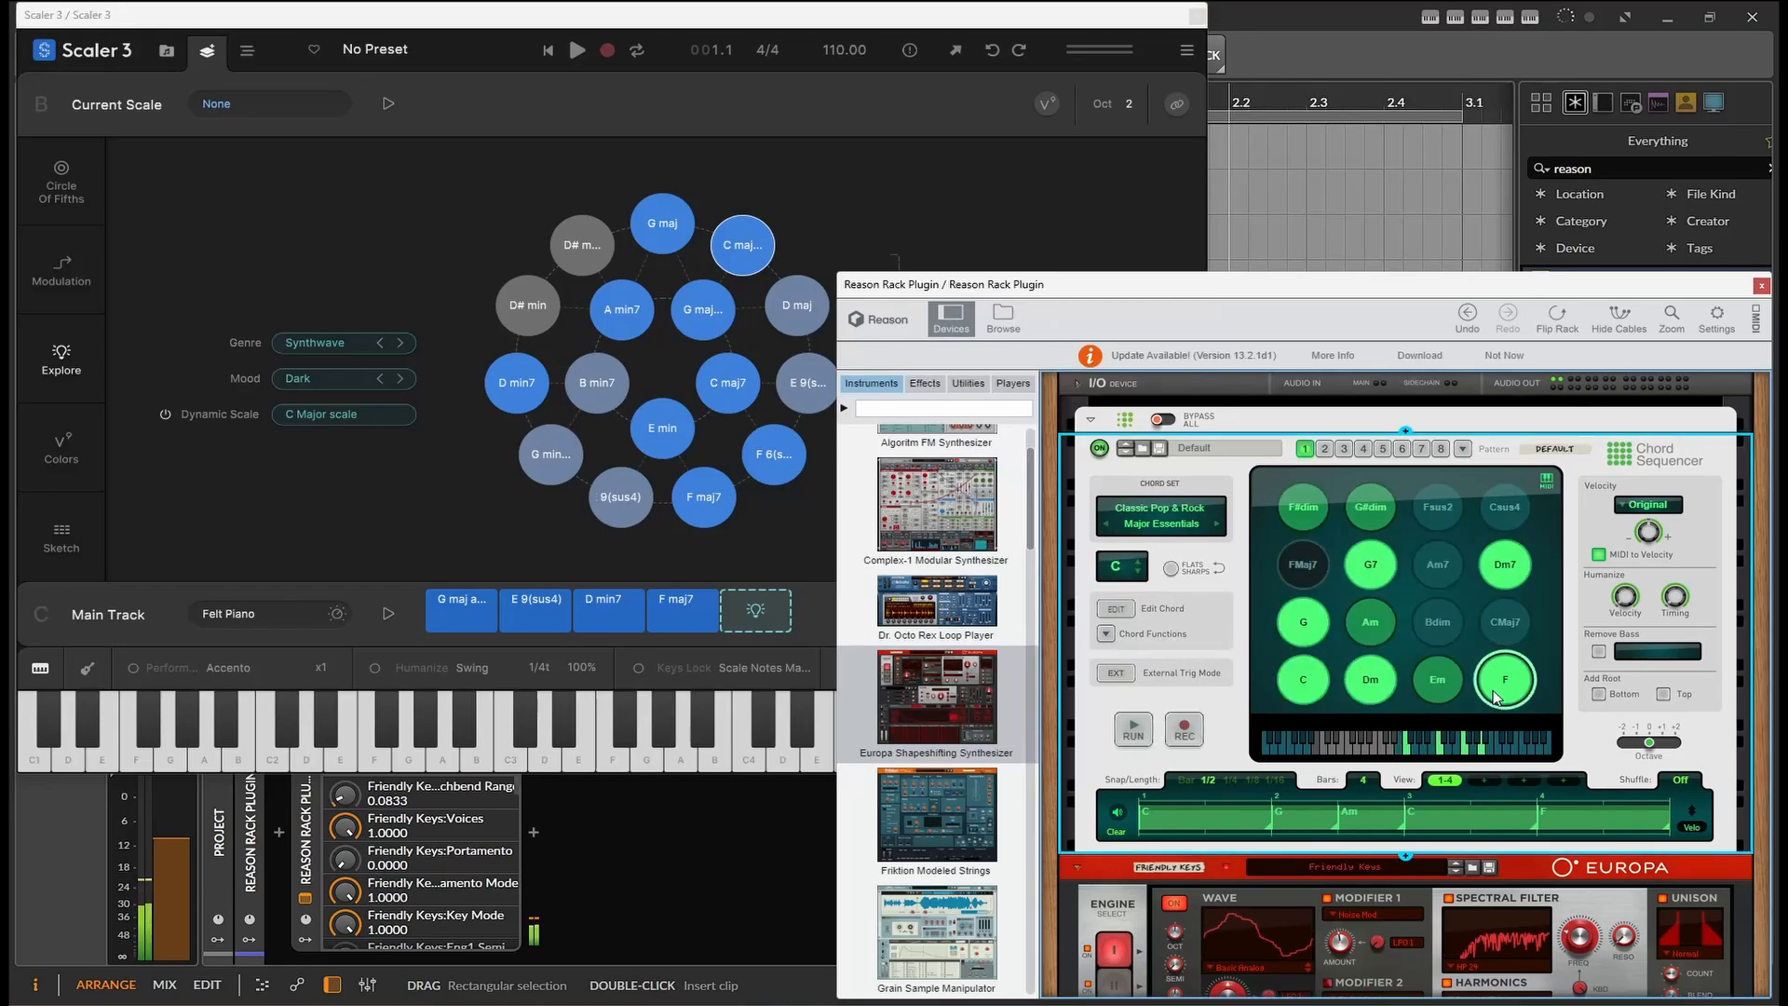
pyautogui.click(1493, 628)
pyautogui.click(1503, 564)
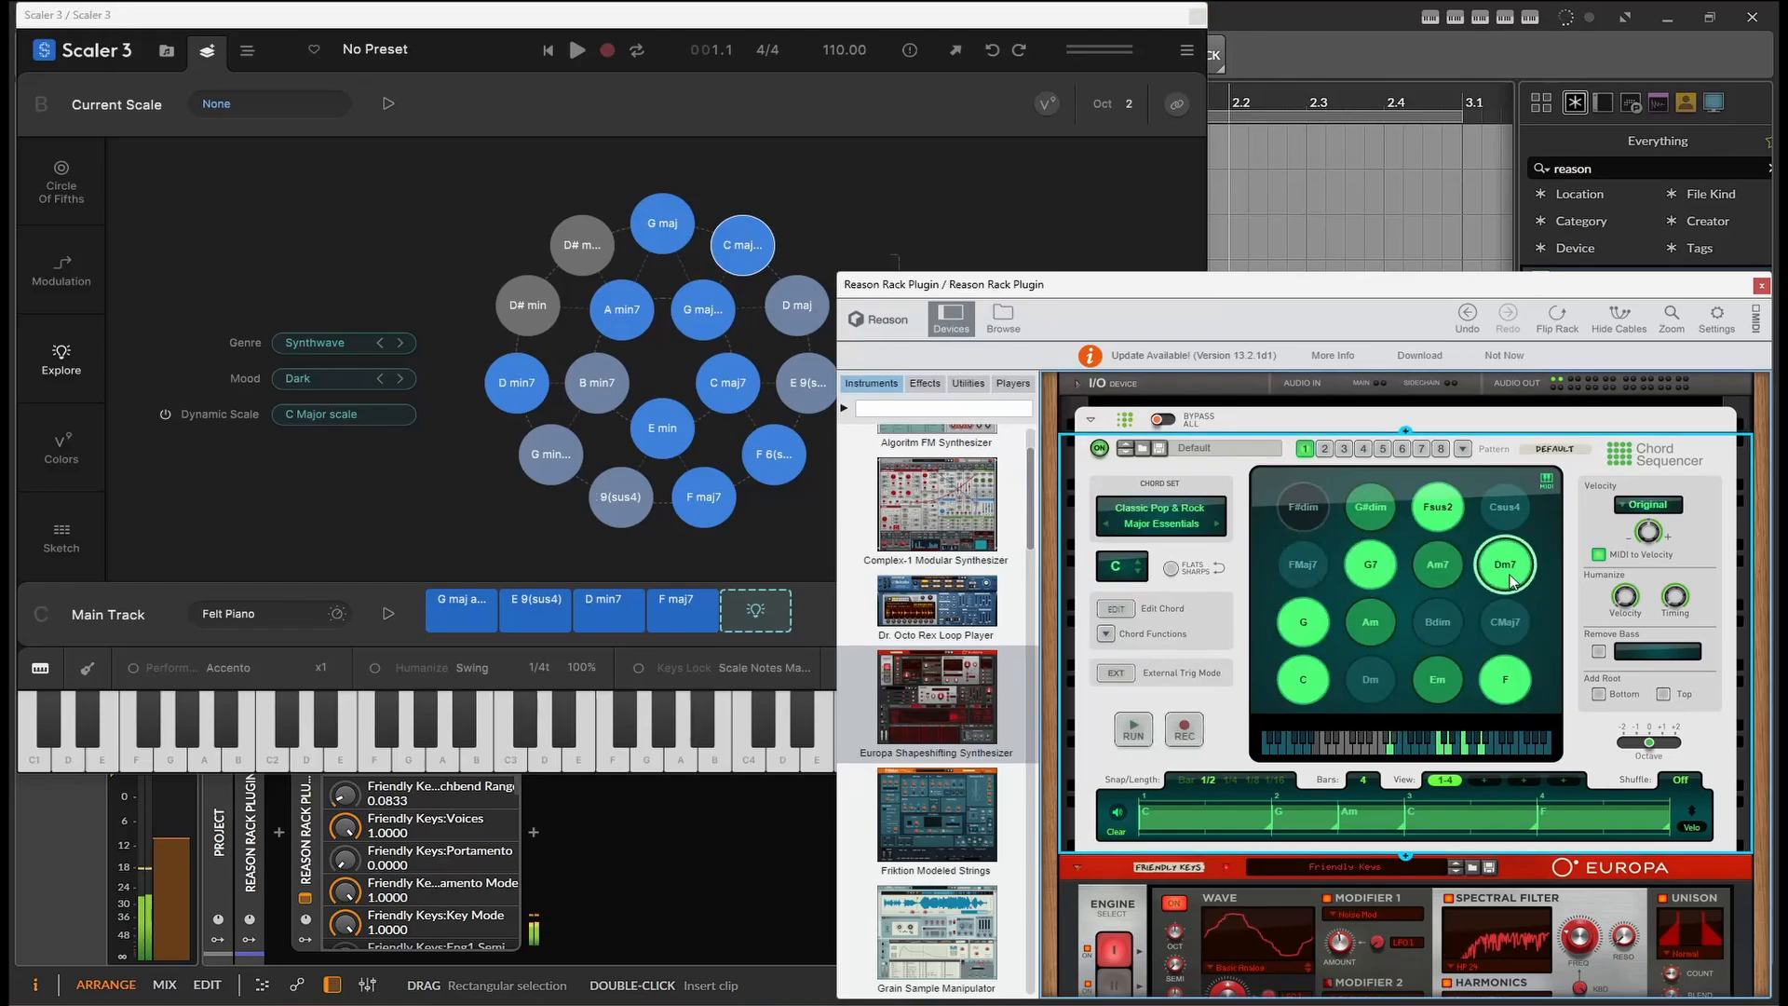
# Step: Audition the CMaj7, F, Em, Dm, C and Am pads in sequence in the Chord Sequencer
pyautogui.click(1505, 621)
pyautogui.click(1509, 684)
pyautogui.click(1439, 680)
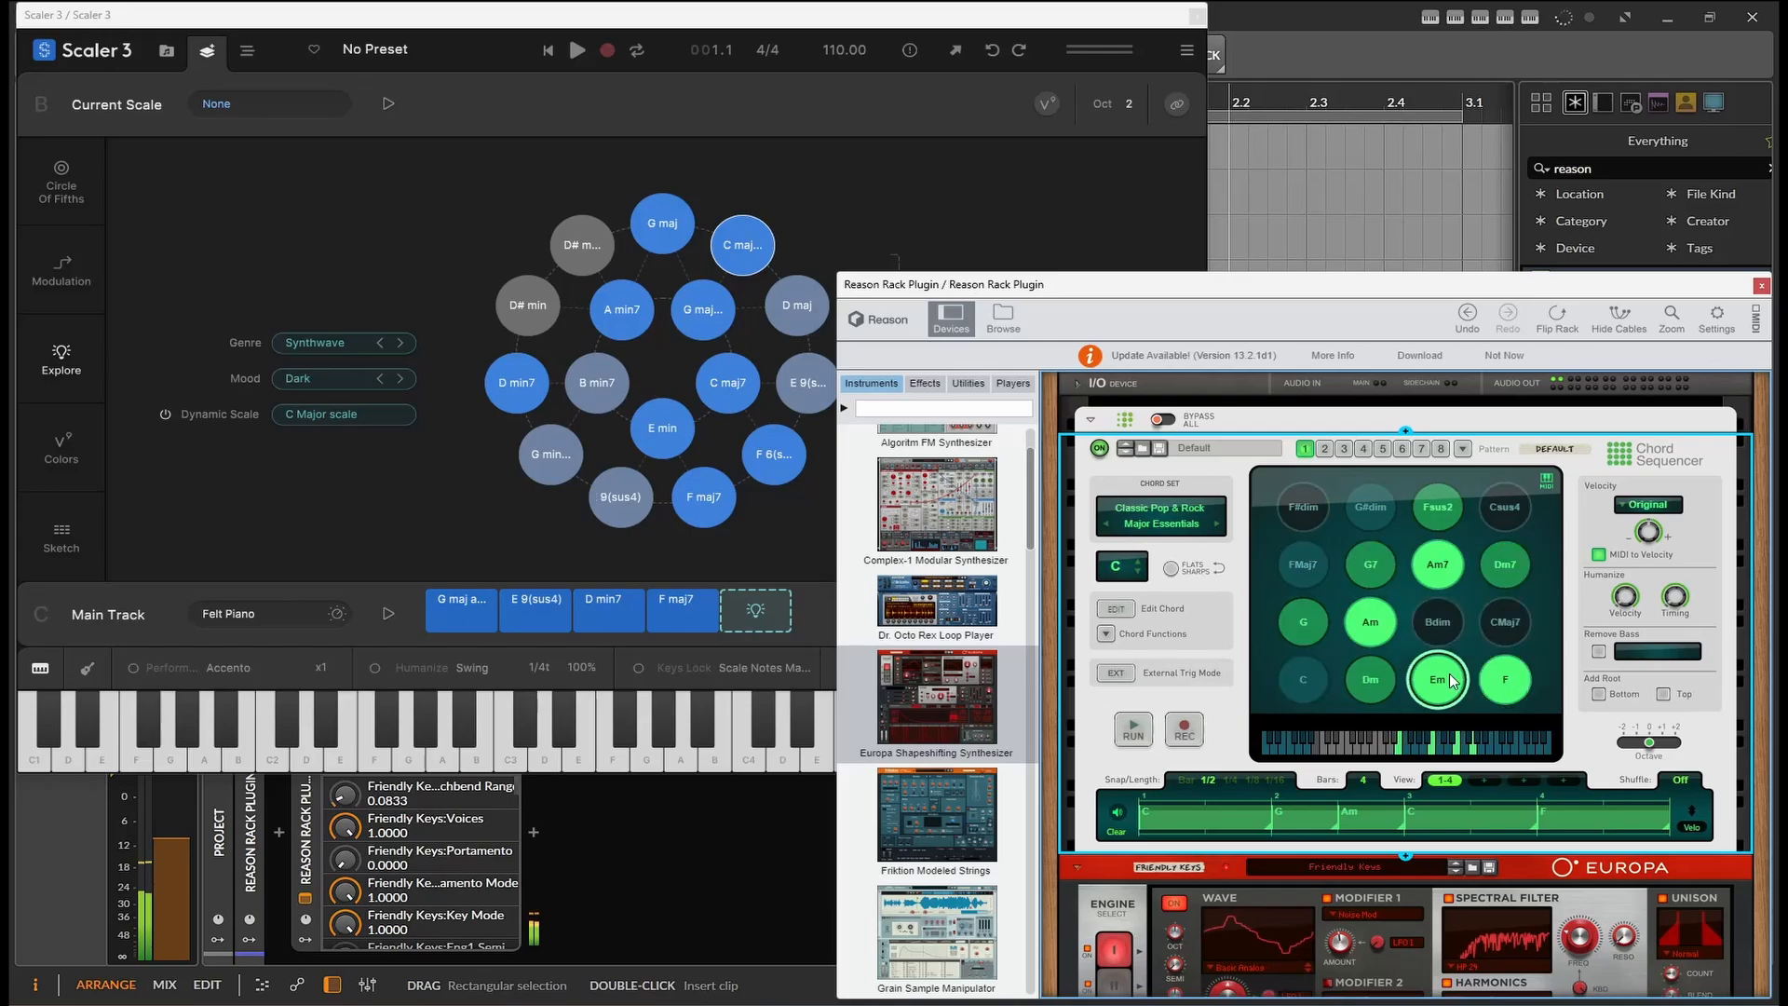
pyautogui.click(1370, 679)
pyautogui.click(1290, 694)
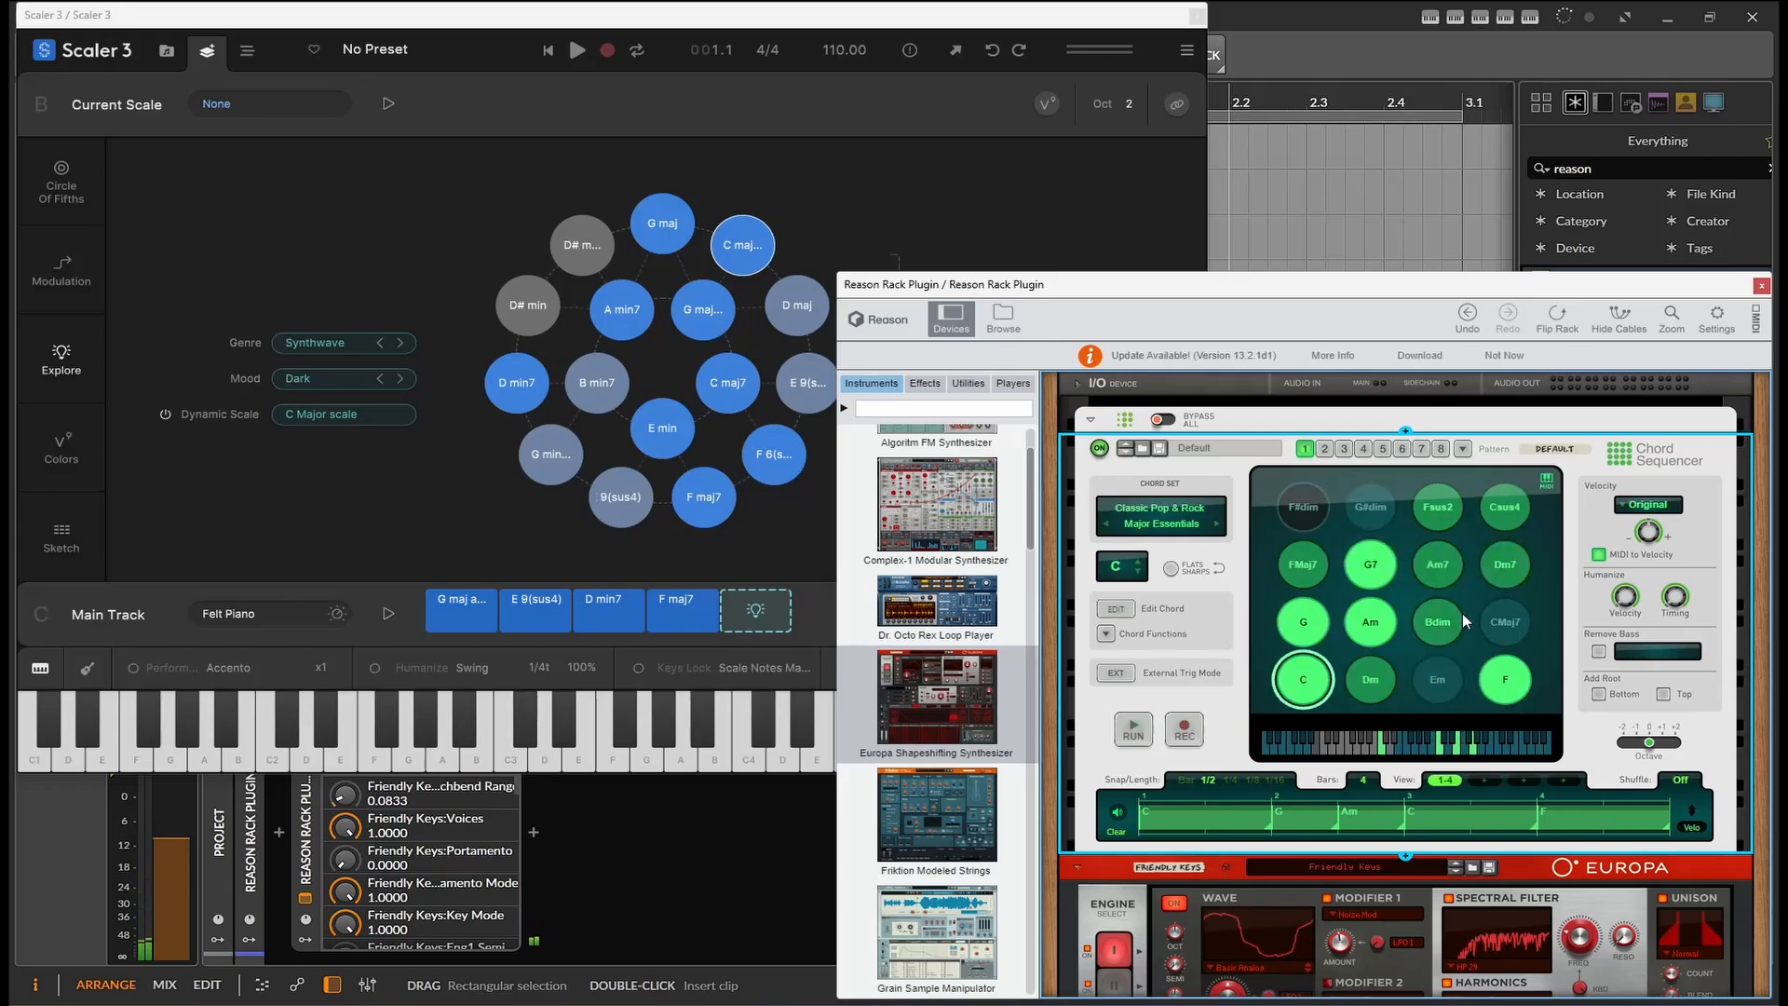
pyautogui.click(1384, 624)
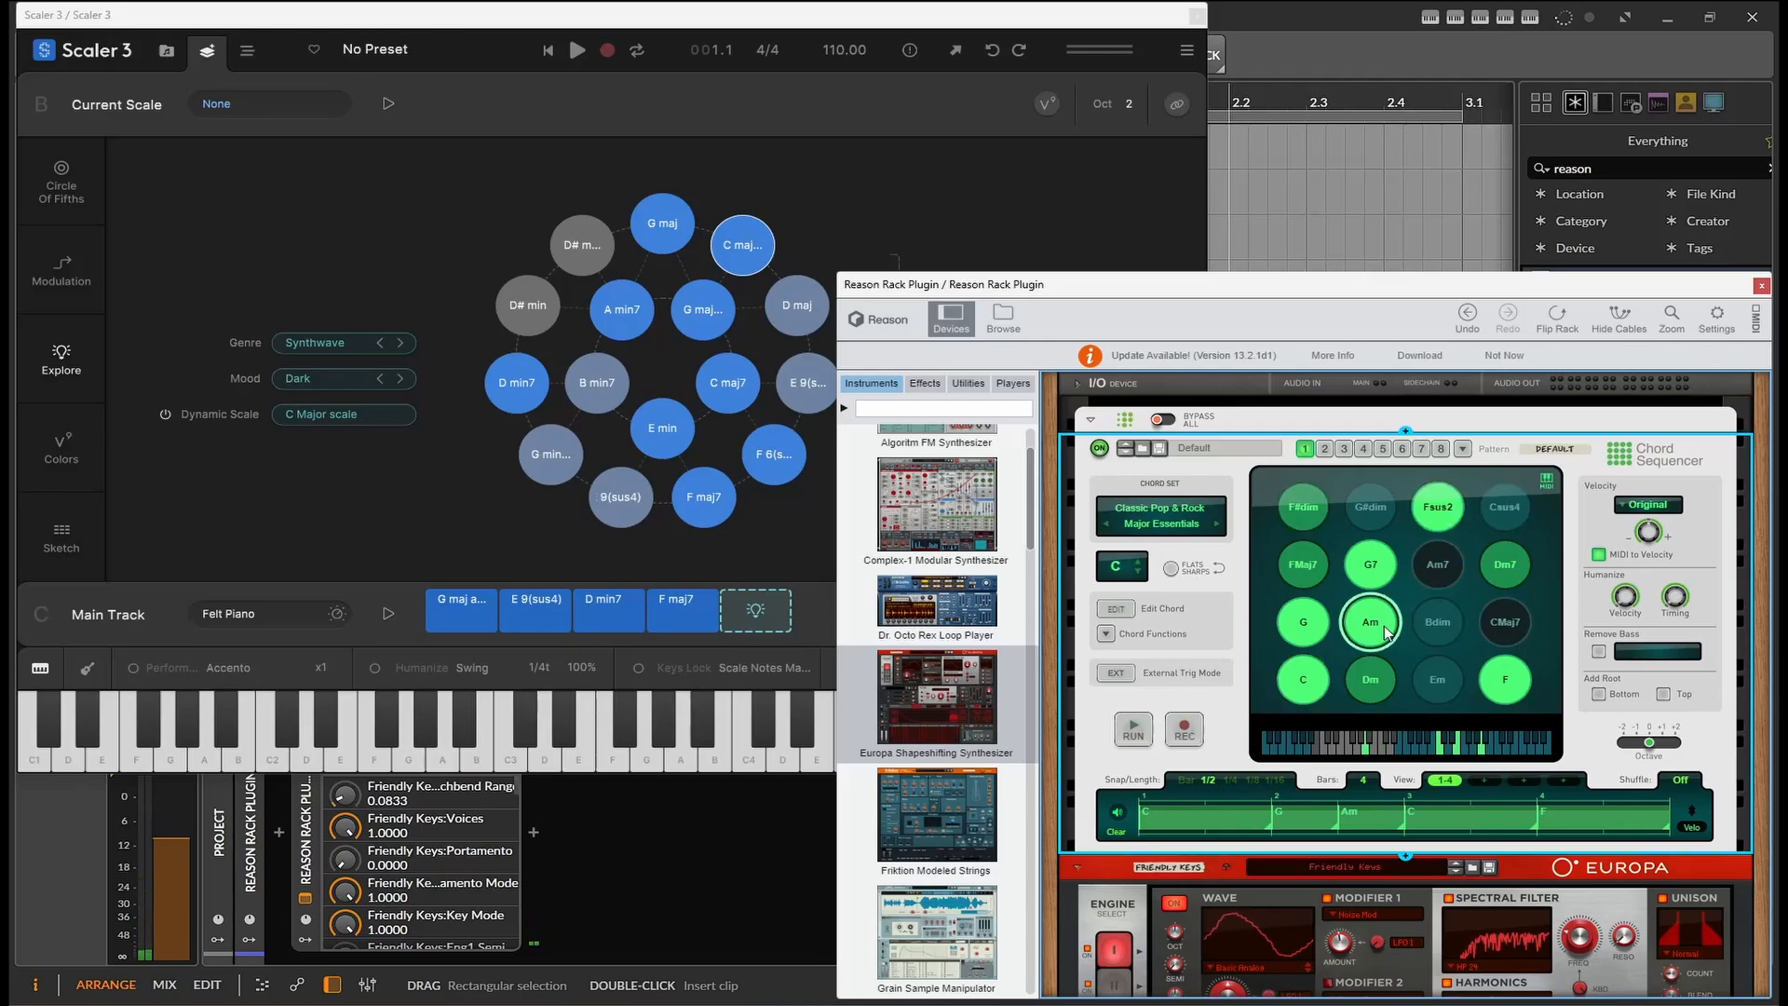
# Step: Audition the FMaj7, G#dim, Fsus2, Csus4, Dm7, F#dim and C pads in the Chord Sequencer
pyautogui.click(1286, 568)
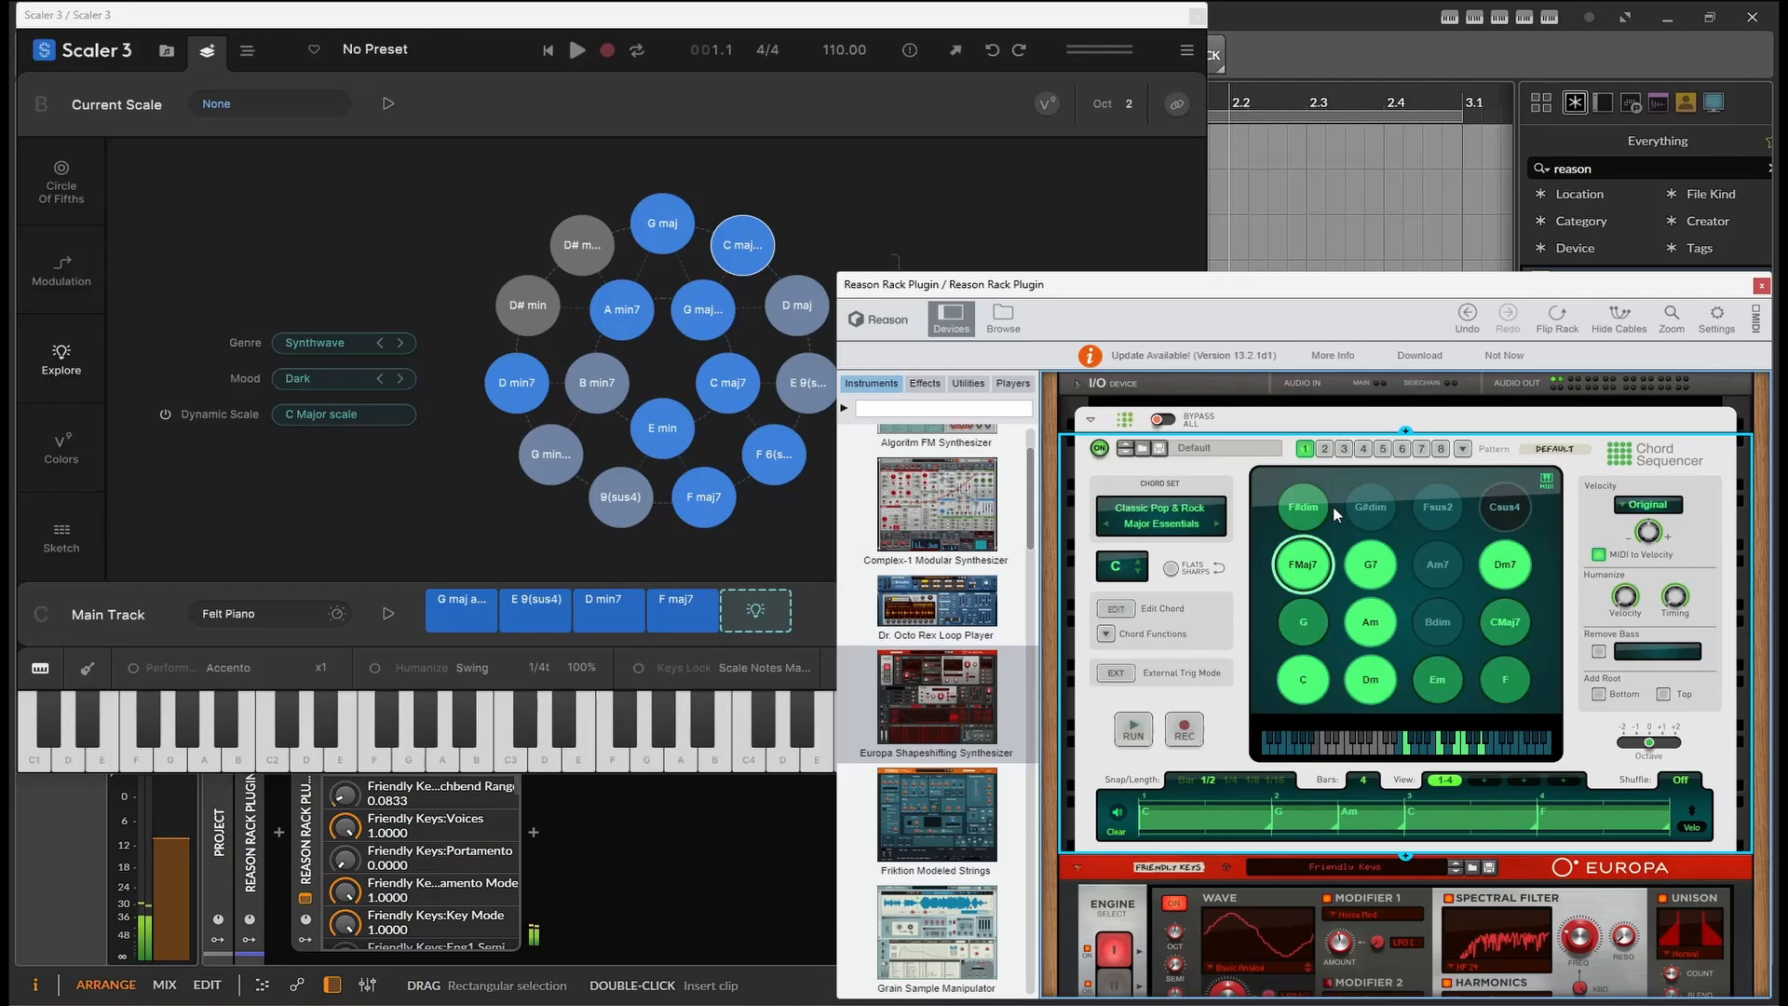
pyautogui.click(1360, 514)
pyautogui.click(1436, 512)
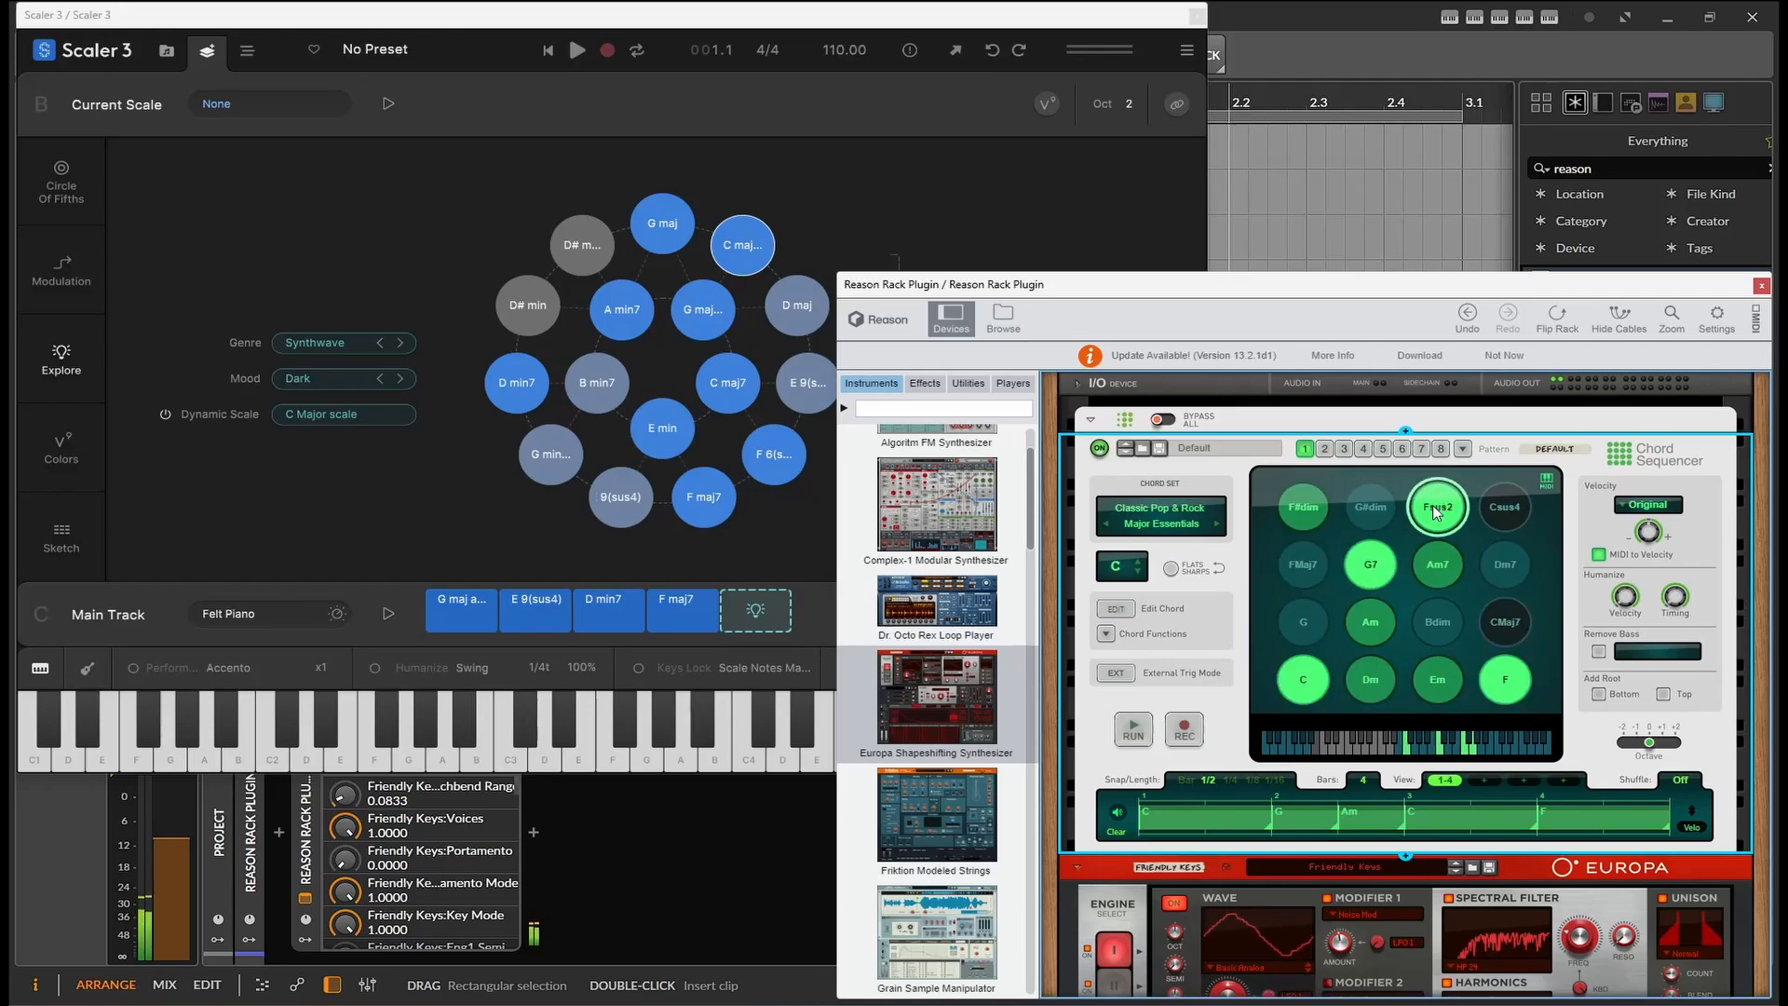
pyautogui.click(1516, 512)
pyautogui.click(1509, 547)
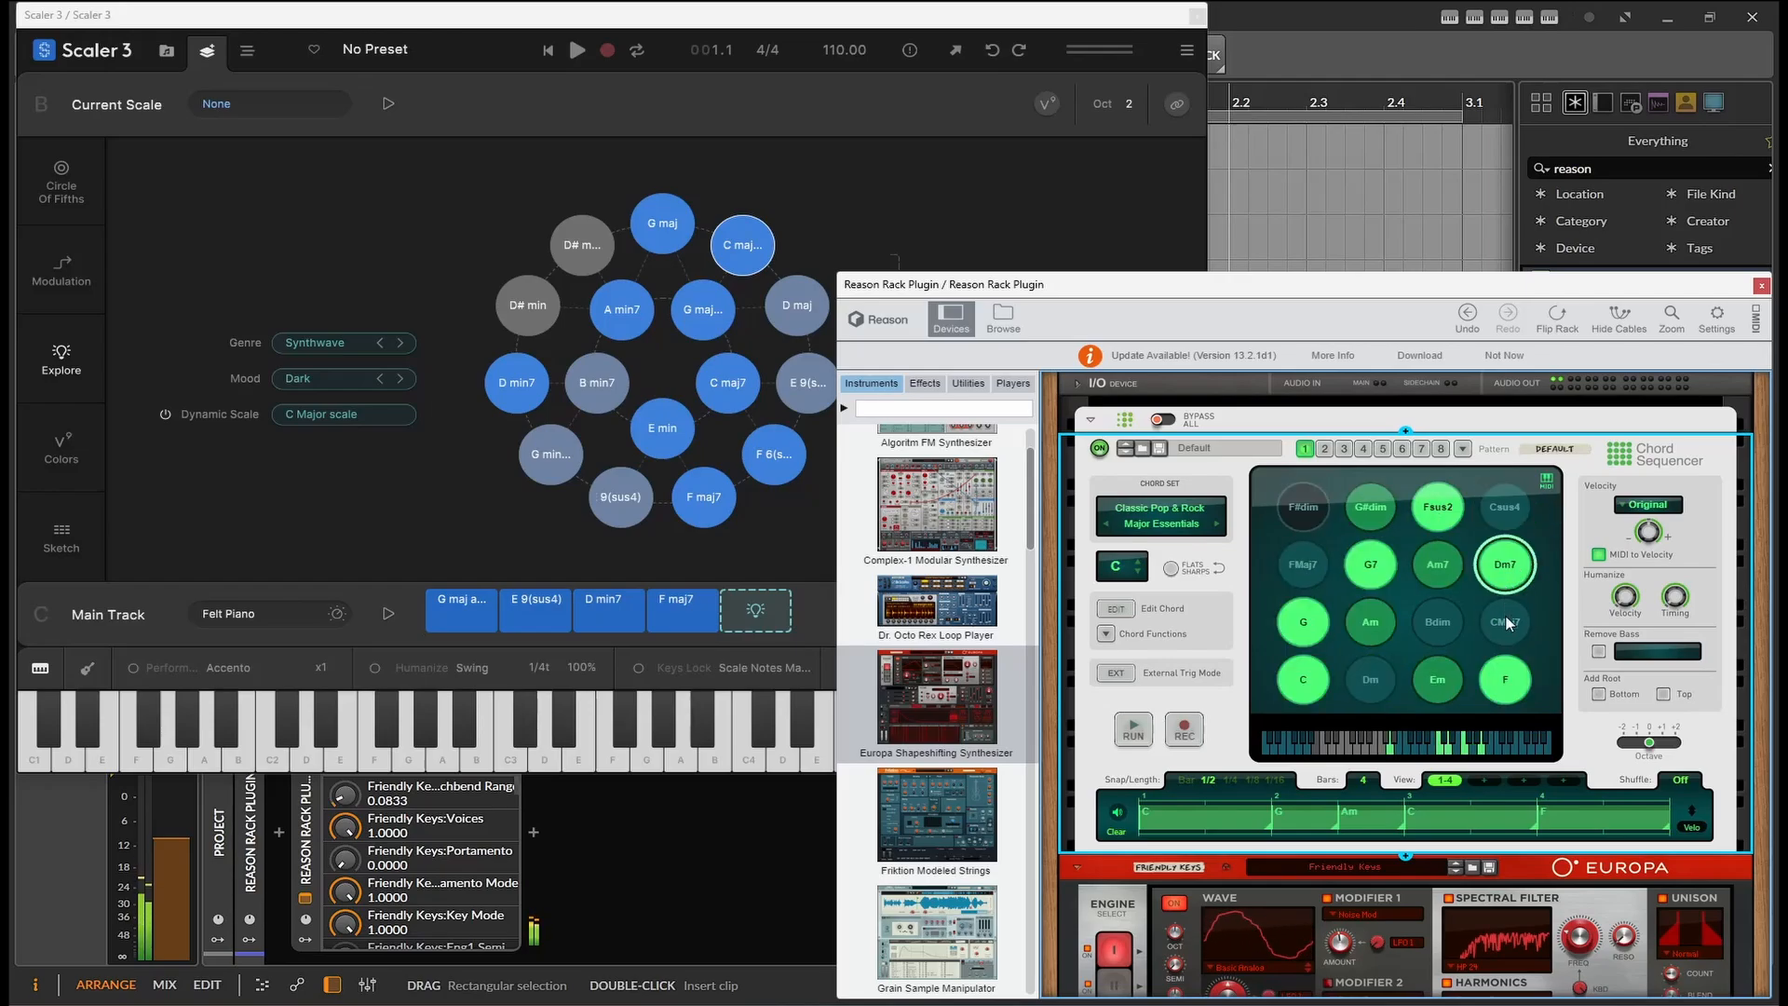
pyautogui.click(1309, 516)
pyautogui.click(1303, 678)
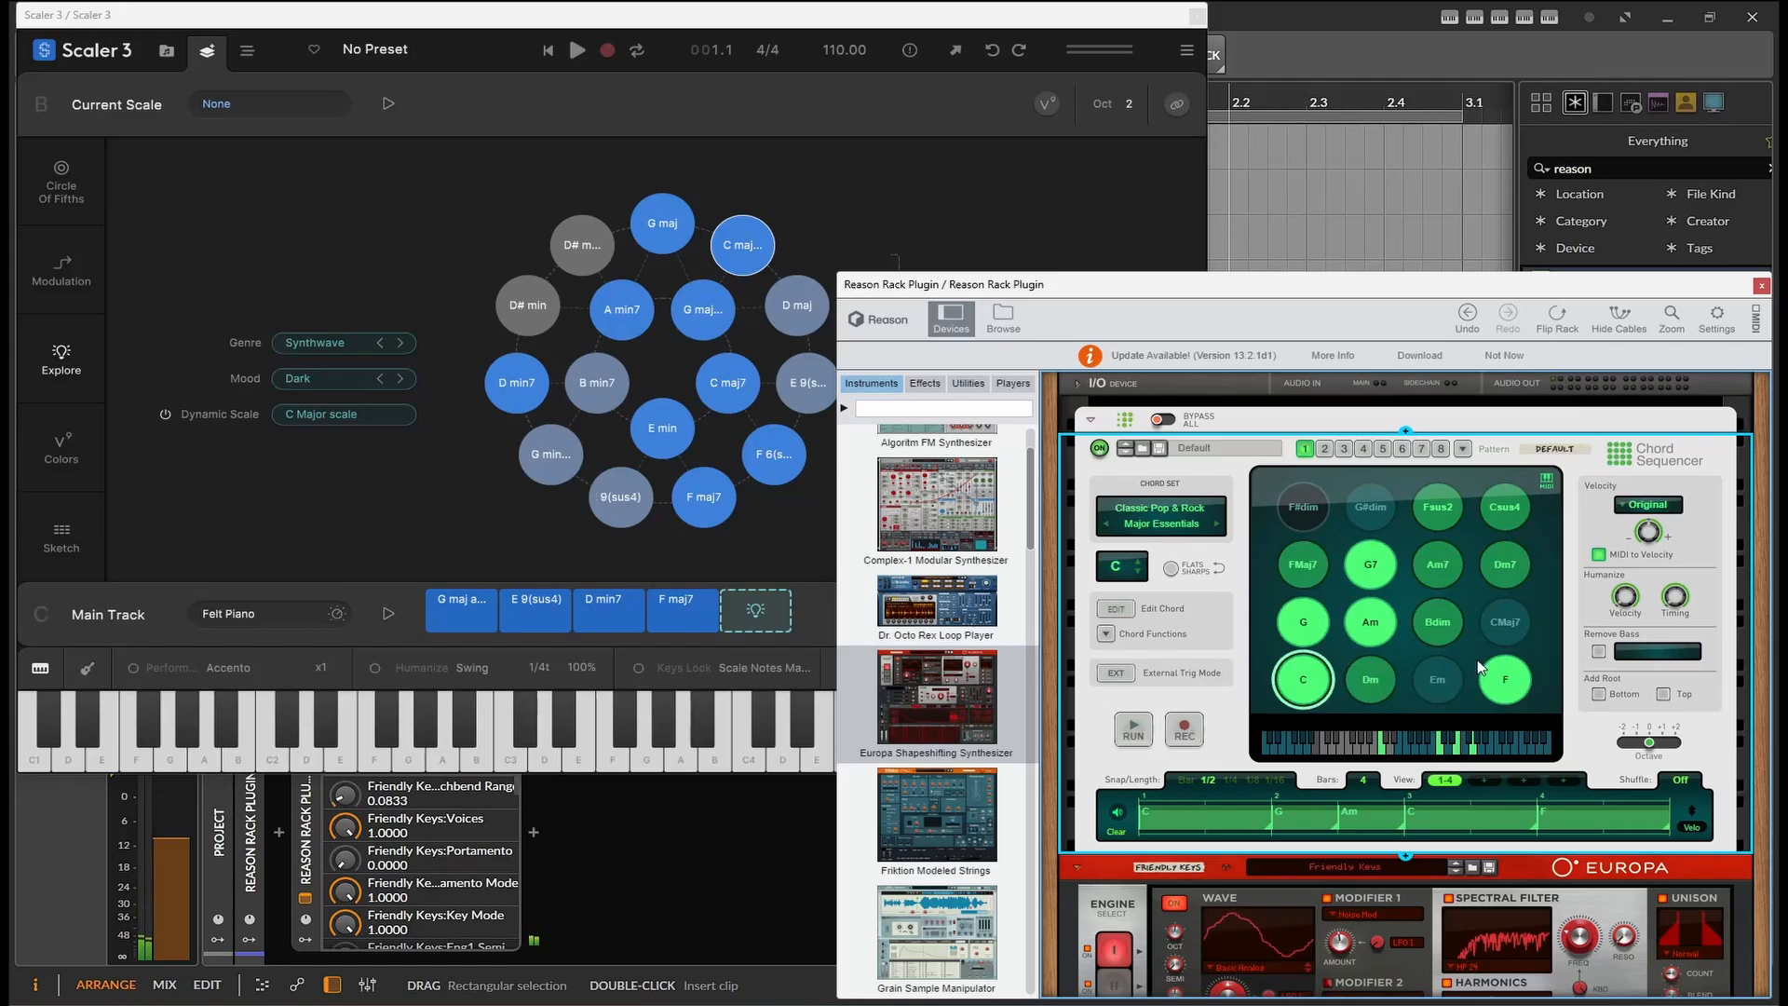
# Step: Play the Am, G7, F, Dm7, Fsus2, G7 and C pads as a progression in the Chord Sequencer
pyautogui.click(1372, 624)
pyautogui.click(1379, 570)
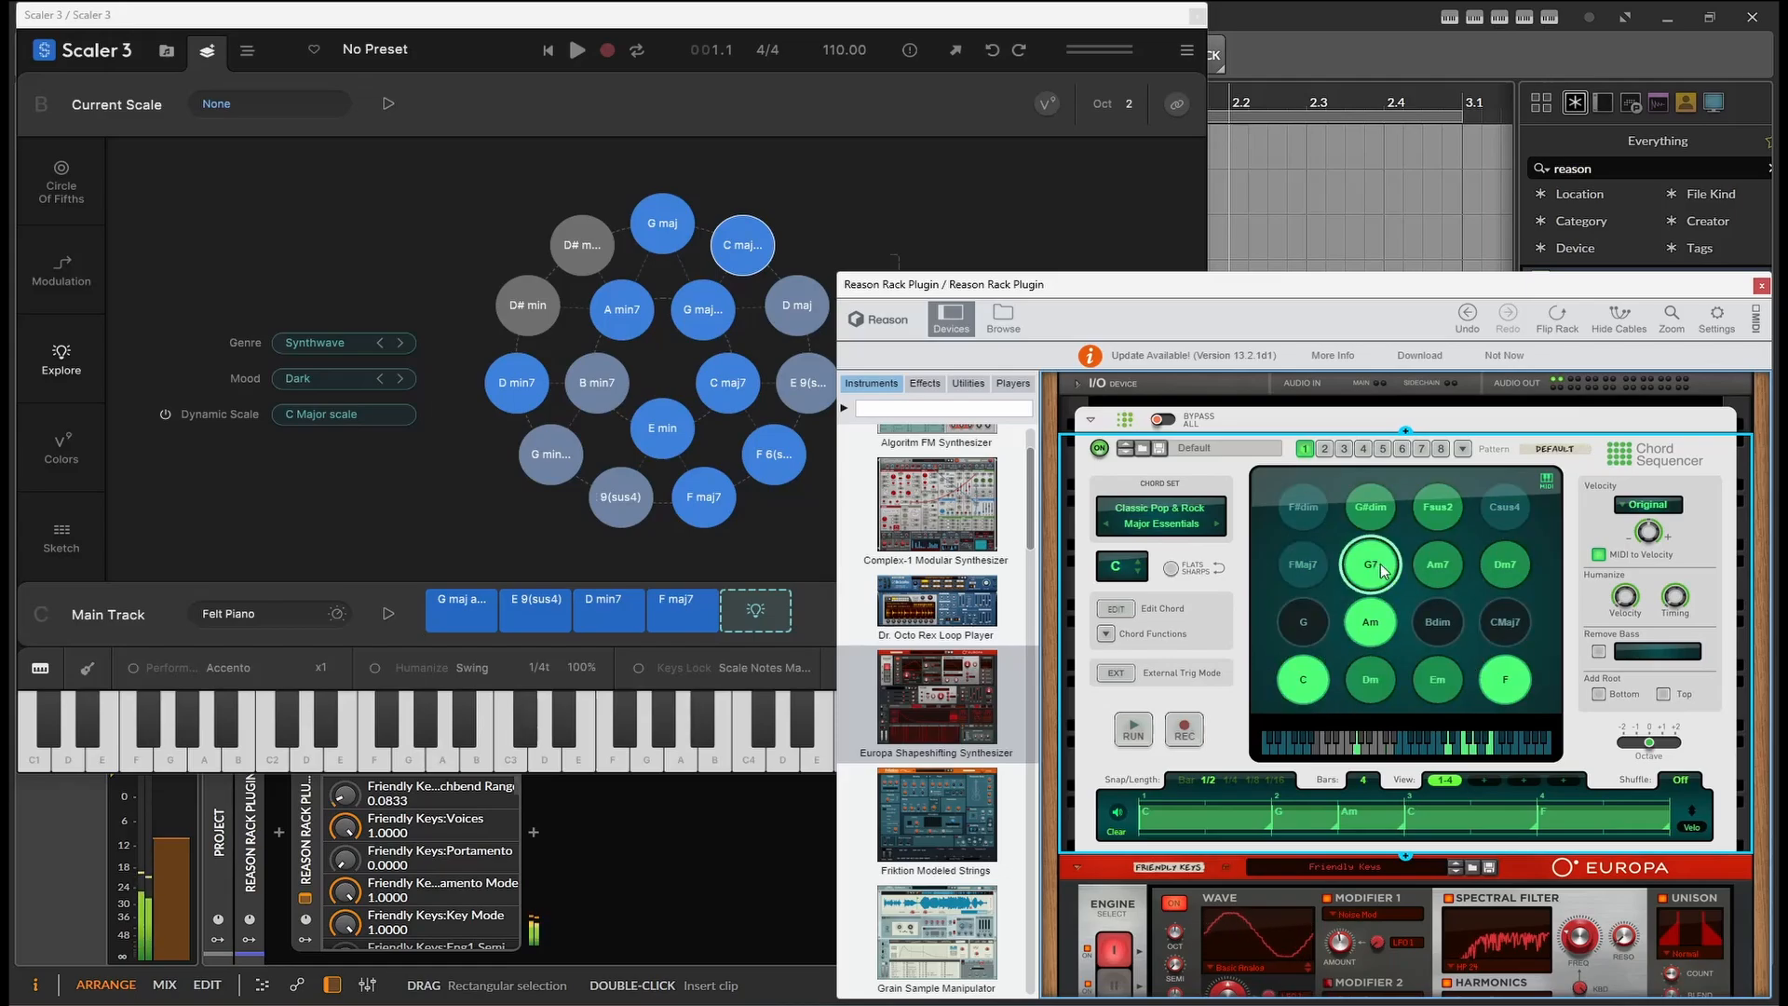
pyautogui.click(1500, 683)
pyautogui.click(1505, 577)
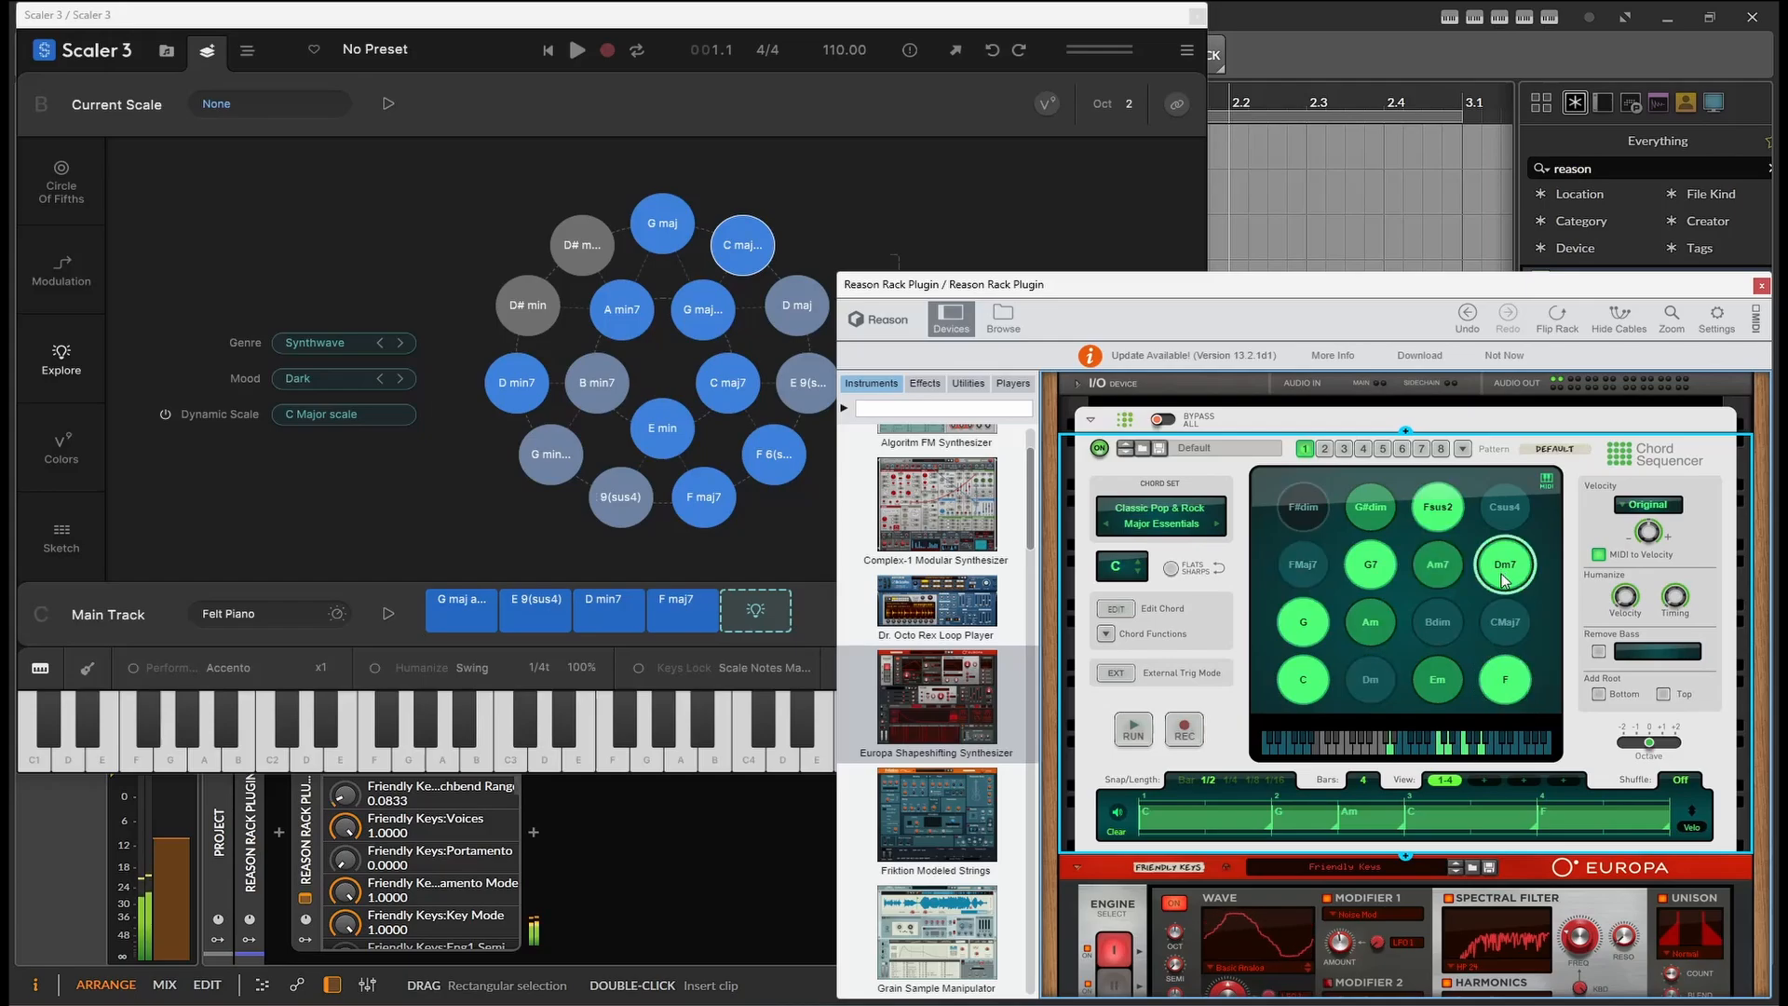
pyautogui.click(1429, 533)
pyautogui.click(1361, 555)
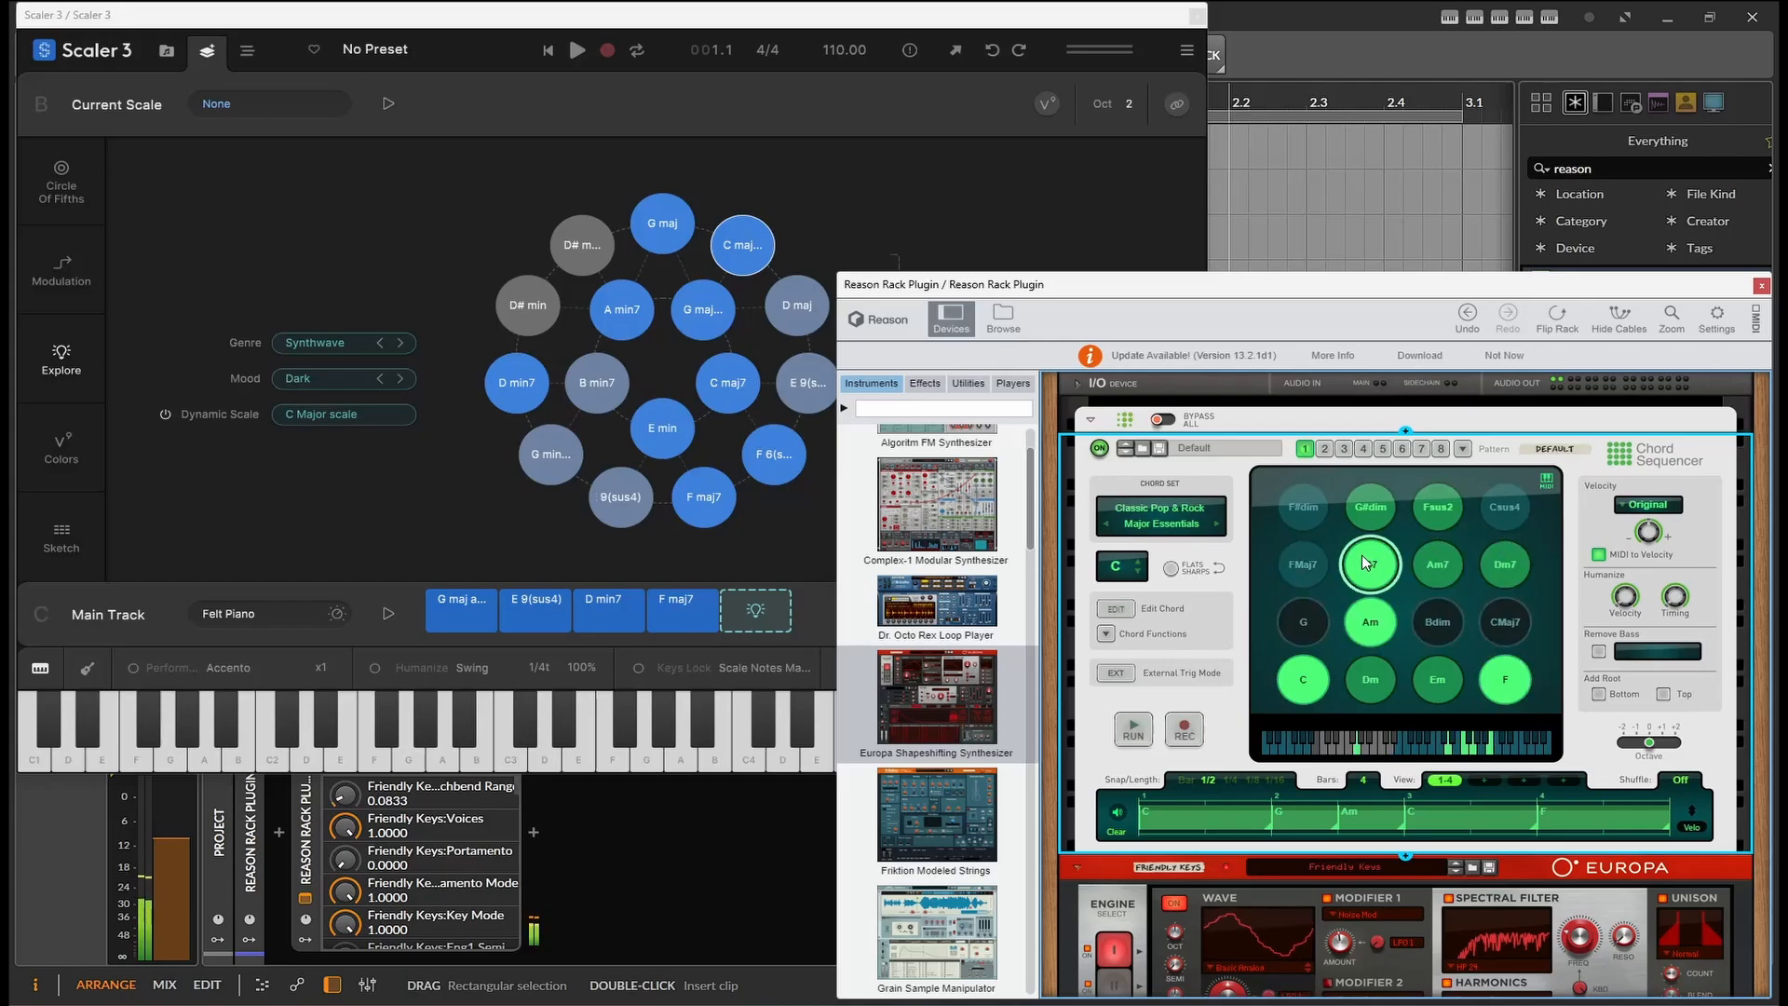
pyautogui.click(1311, 687)
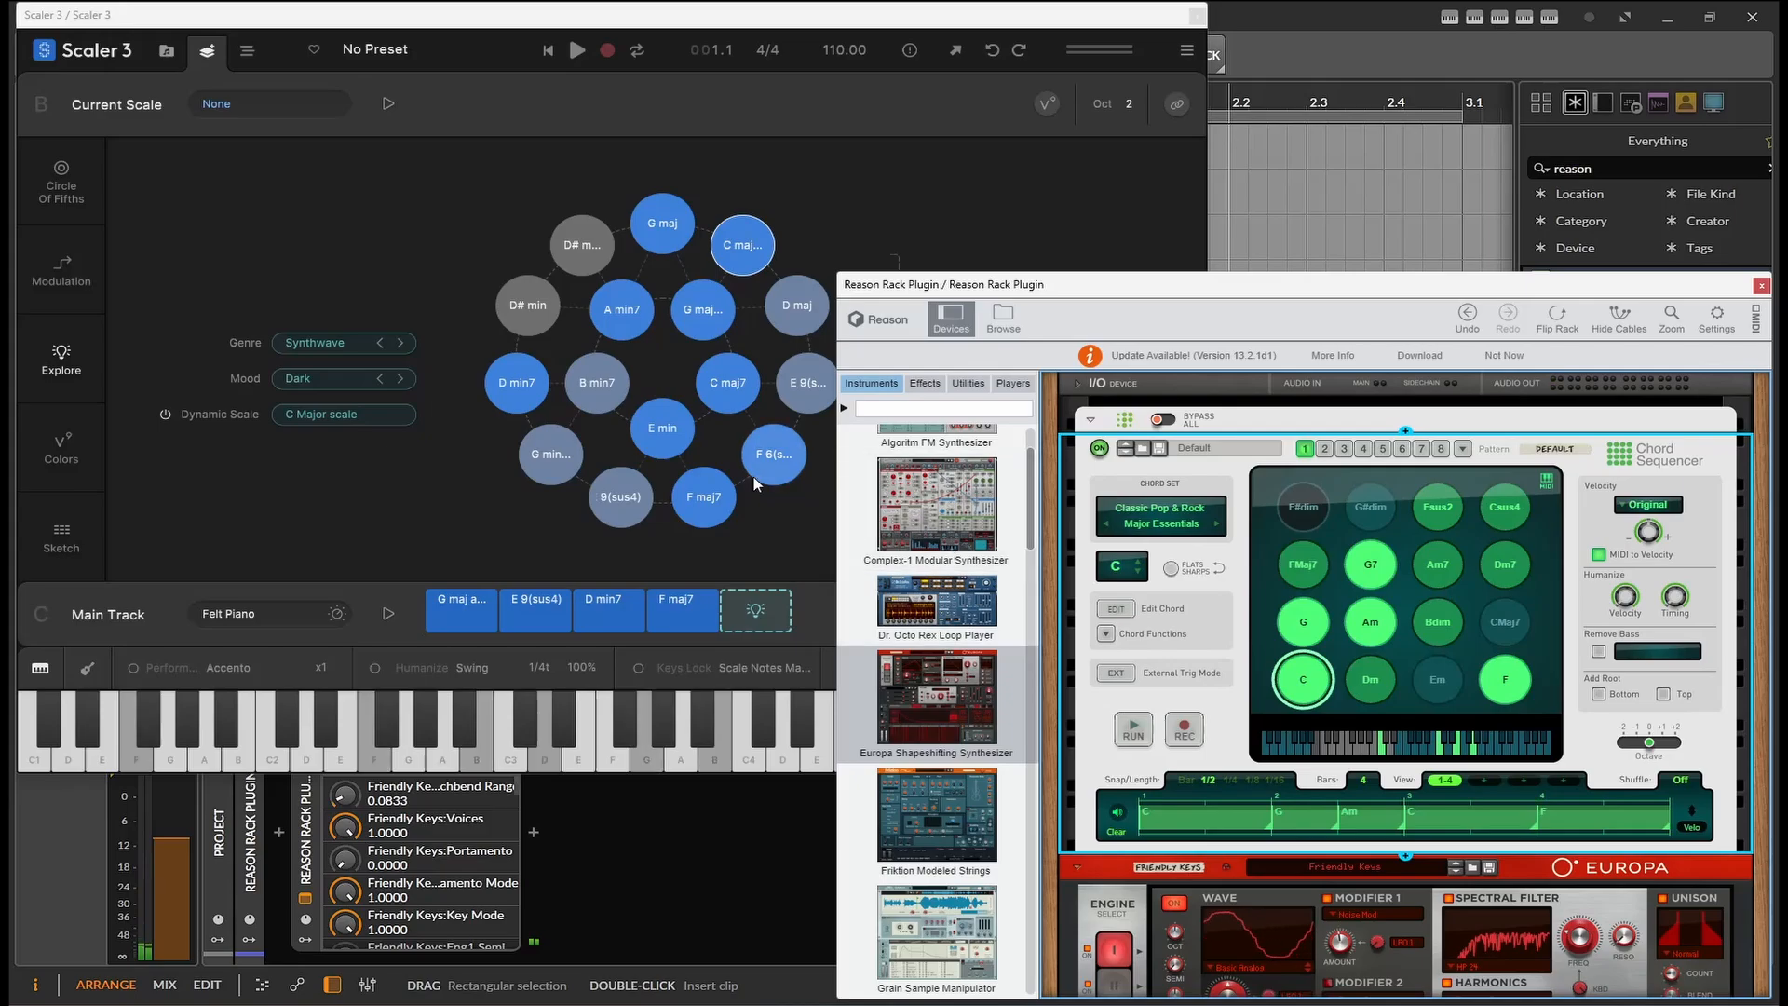
# Step: Switch to Scaler 3 and audition the F 6(sus2 b5), G maj, B min7 and C maj7 chords in the Explore view
pyautogui.click(776, 470)
pyautogui.click(662, 234)
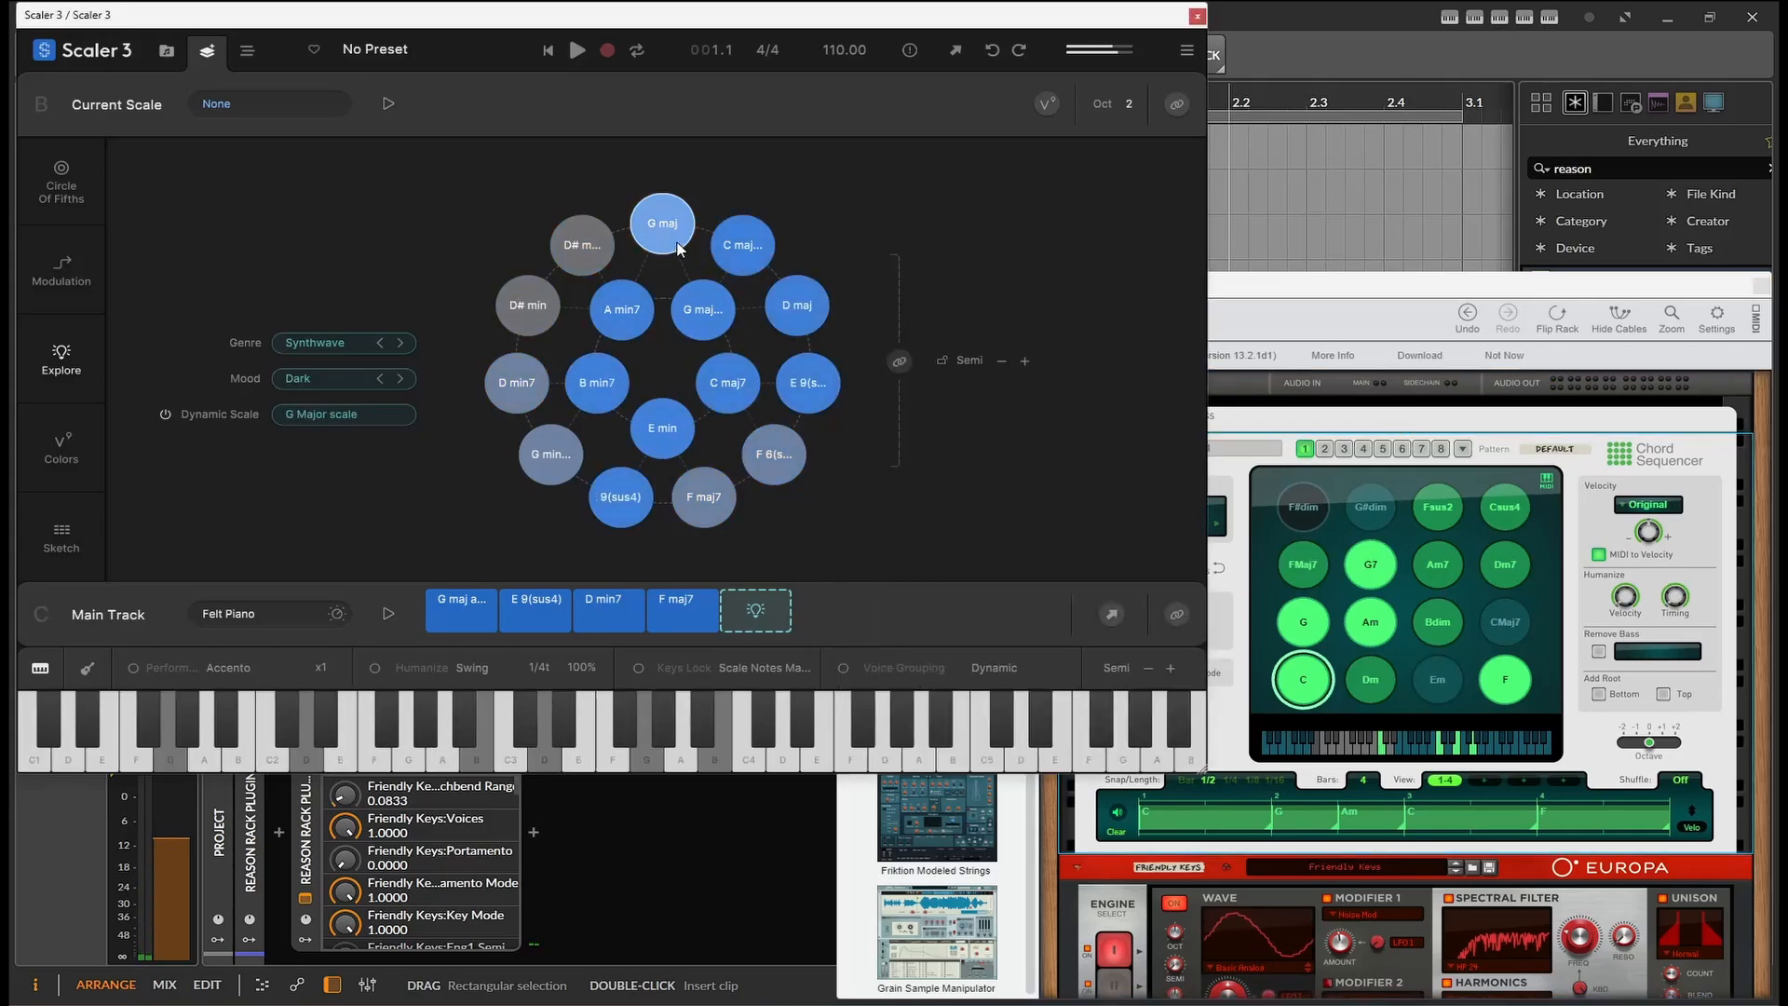
pyautogui.click(597, 382)
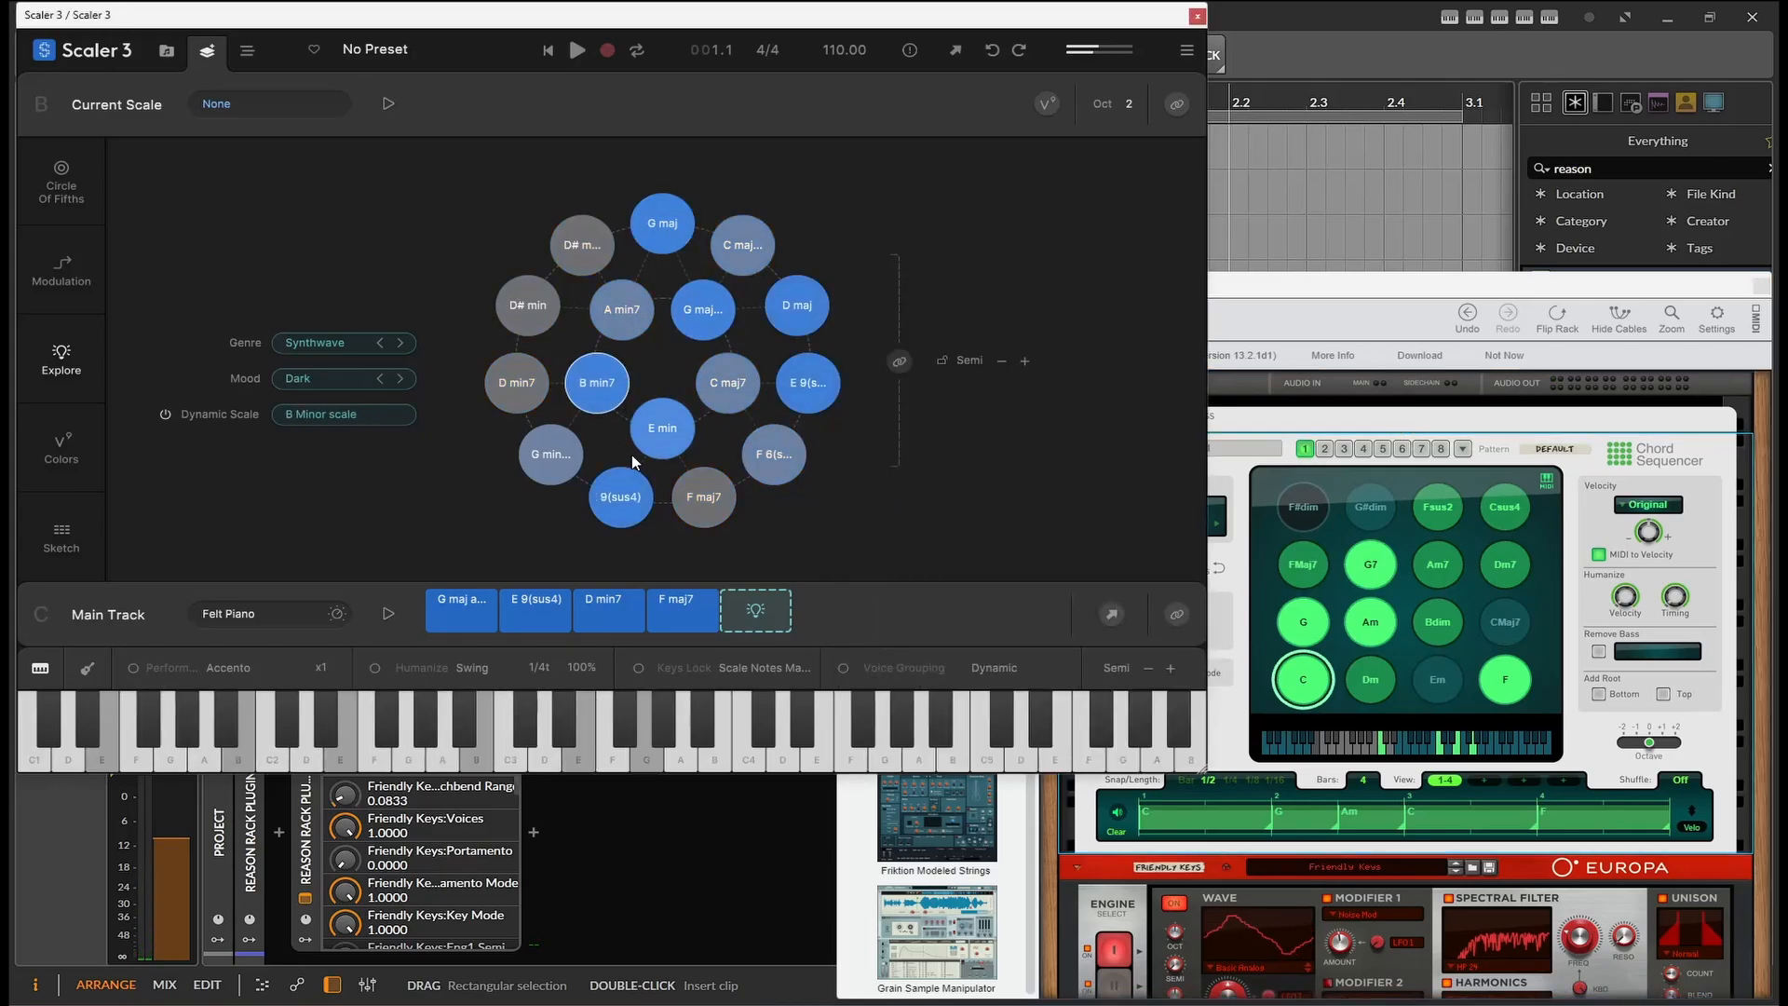
pyautogui.click(724, 398)
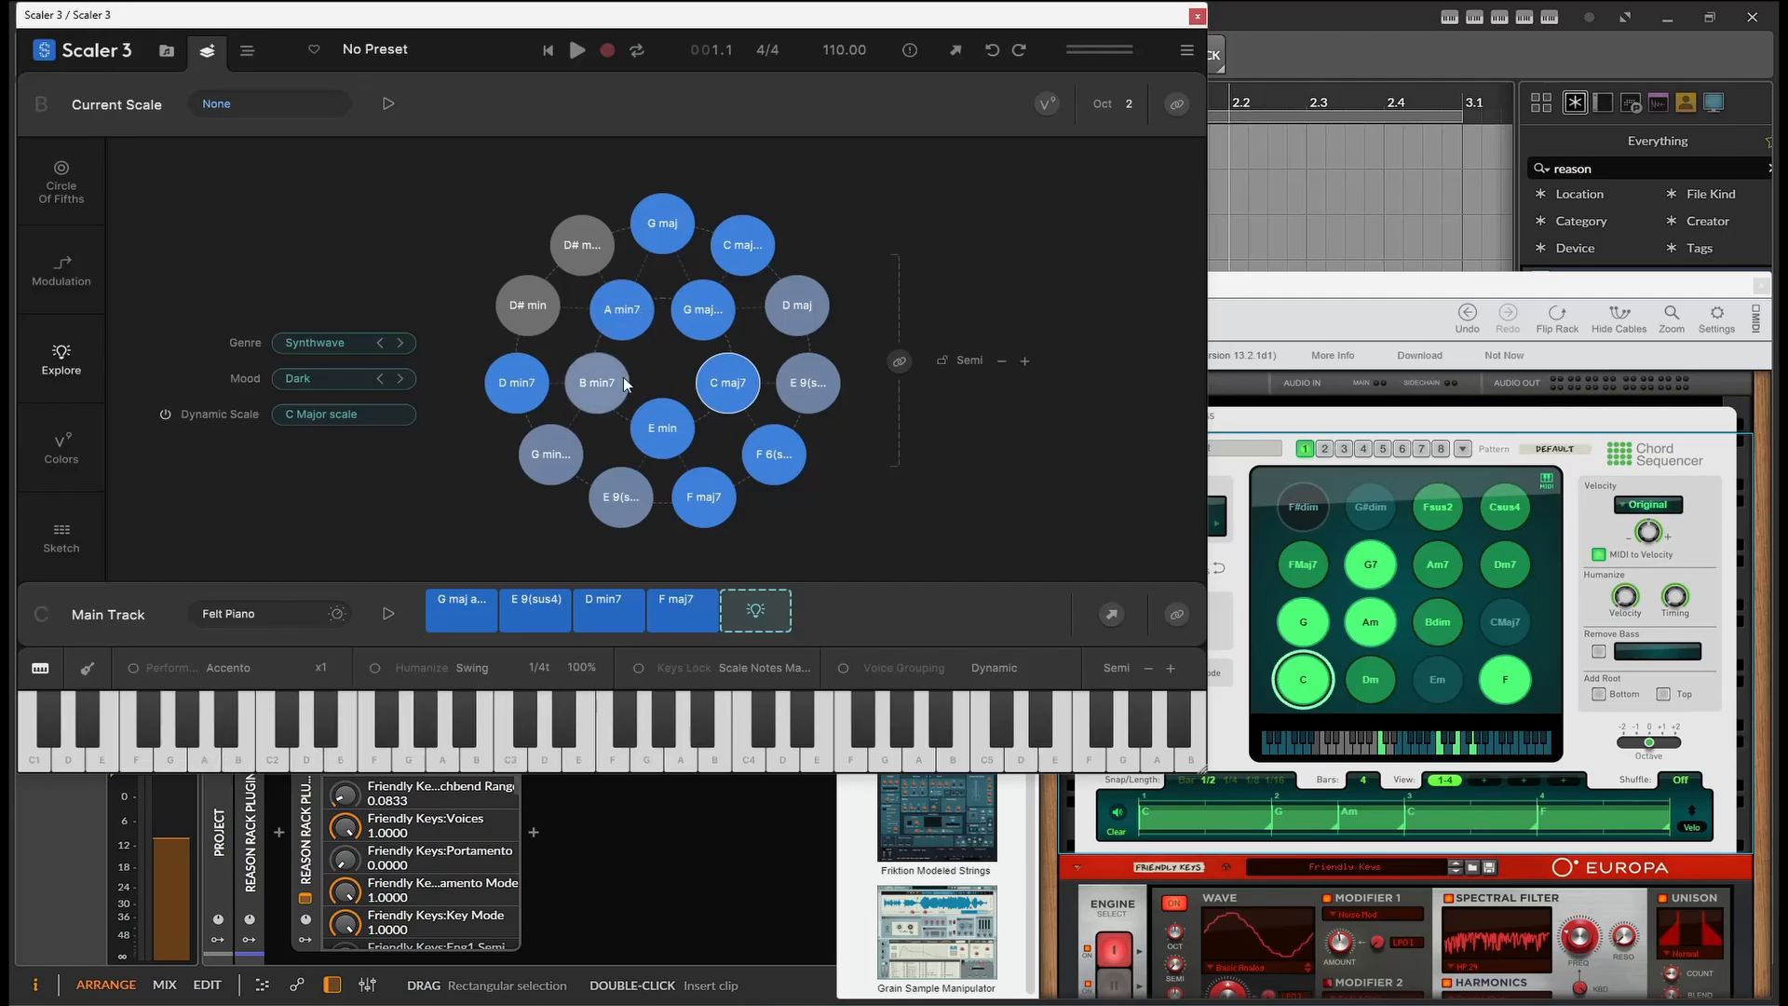
# Step: Bring the Reason rack forward, reposition its window and look through the Chord Sequencer's chord set categories, including Folk & Acoustic and Soul & R&B
pyautogui.click(1405, 309)
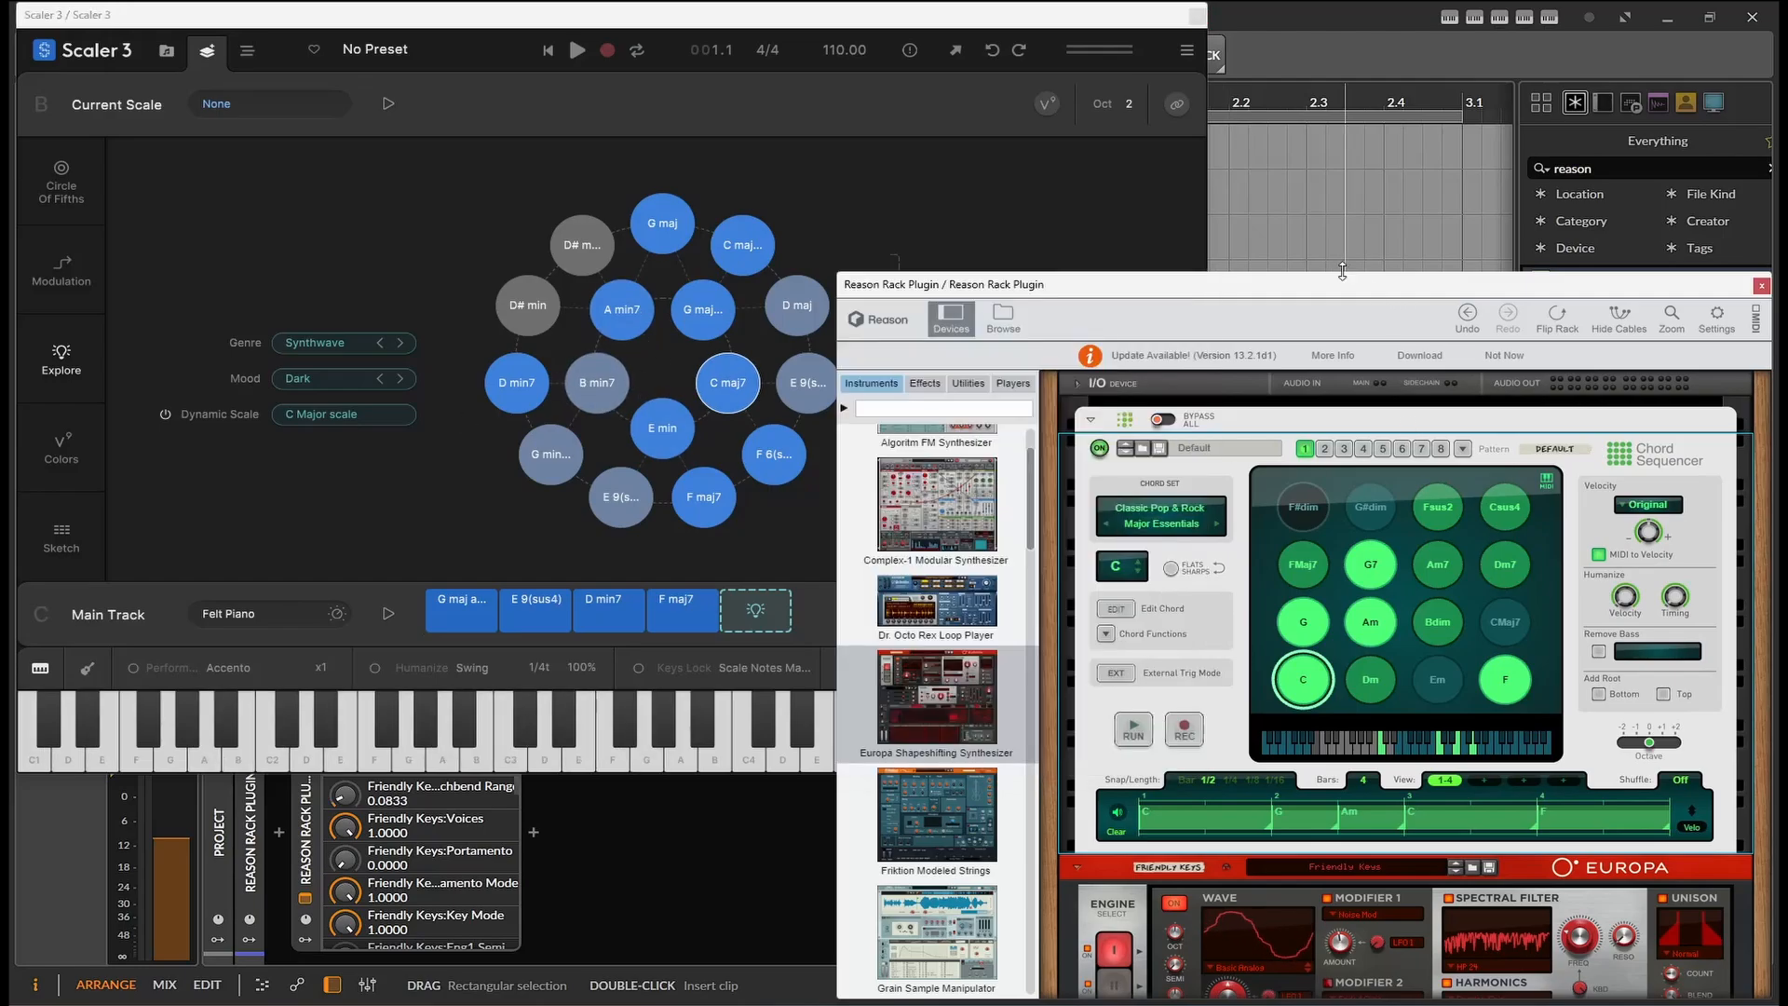
pyautogui.moveTo(1348, 282); pyautogui.dragTo(1252, 180)
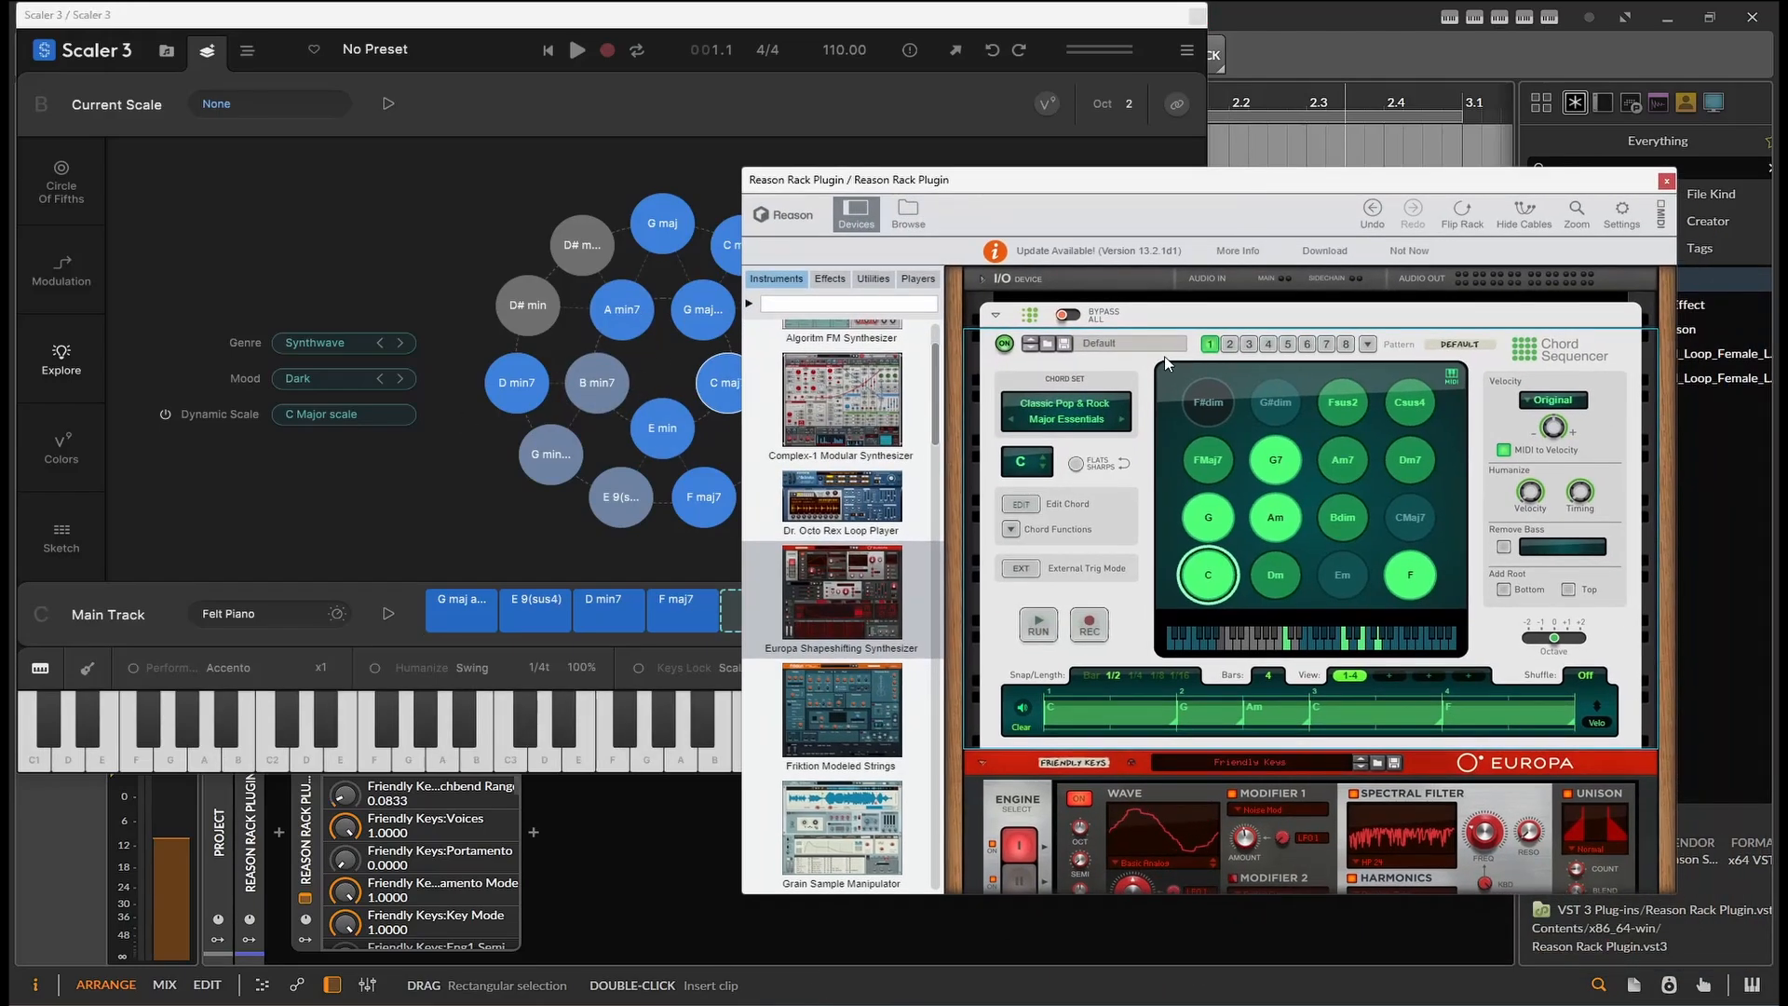
pyautogui.click(1096, 404)
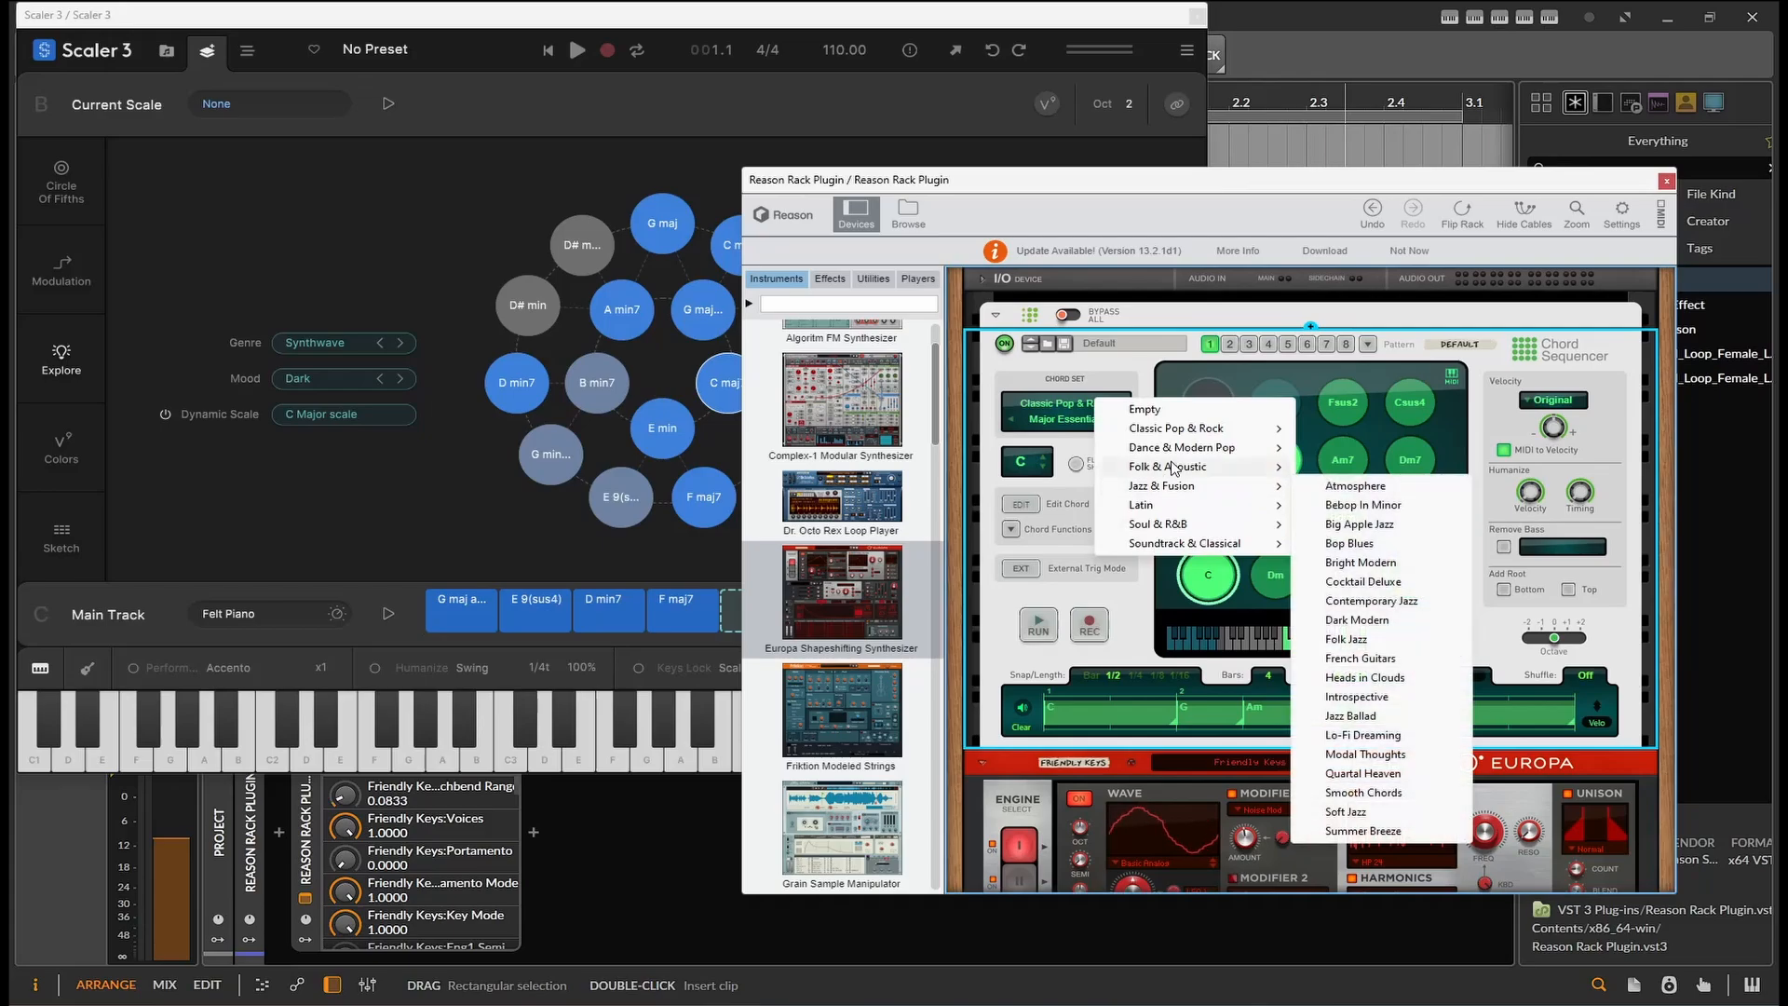
pyautogui.moveTo(1172, 467)
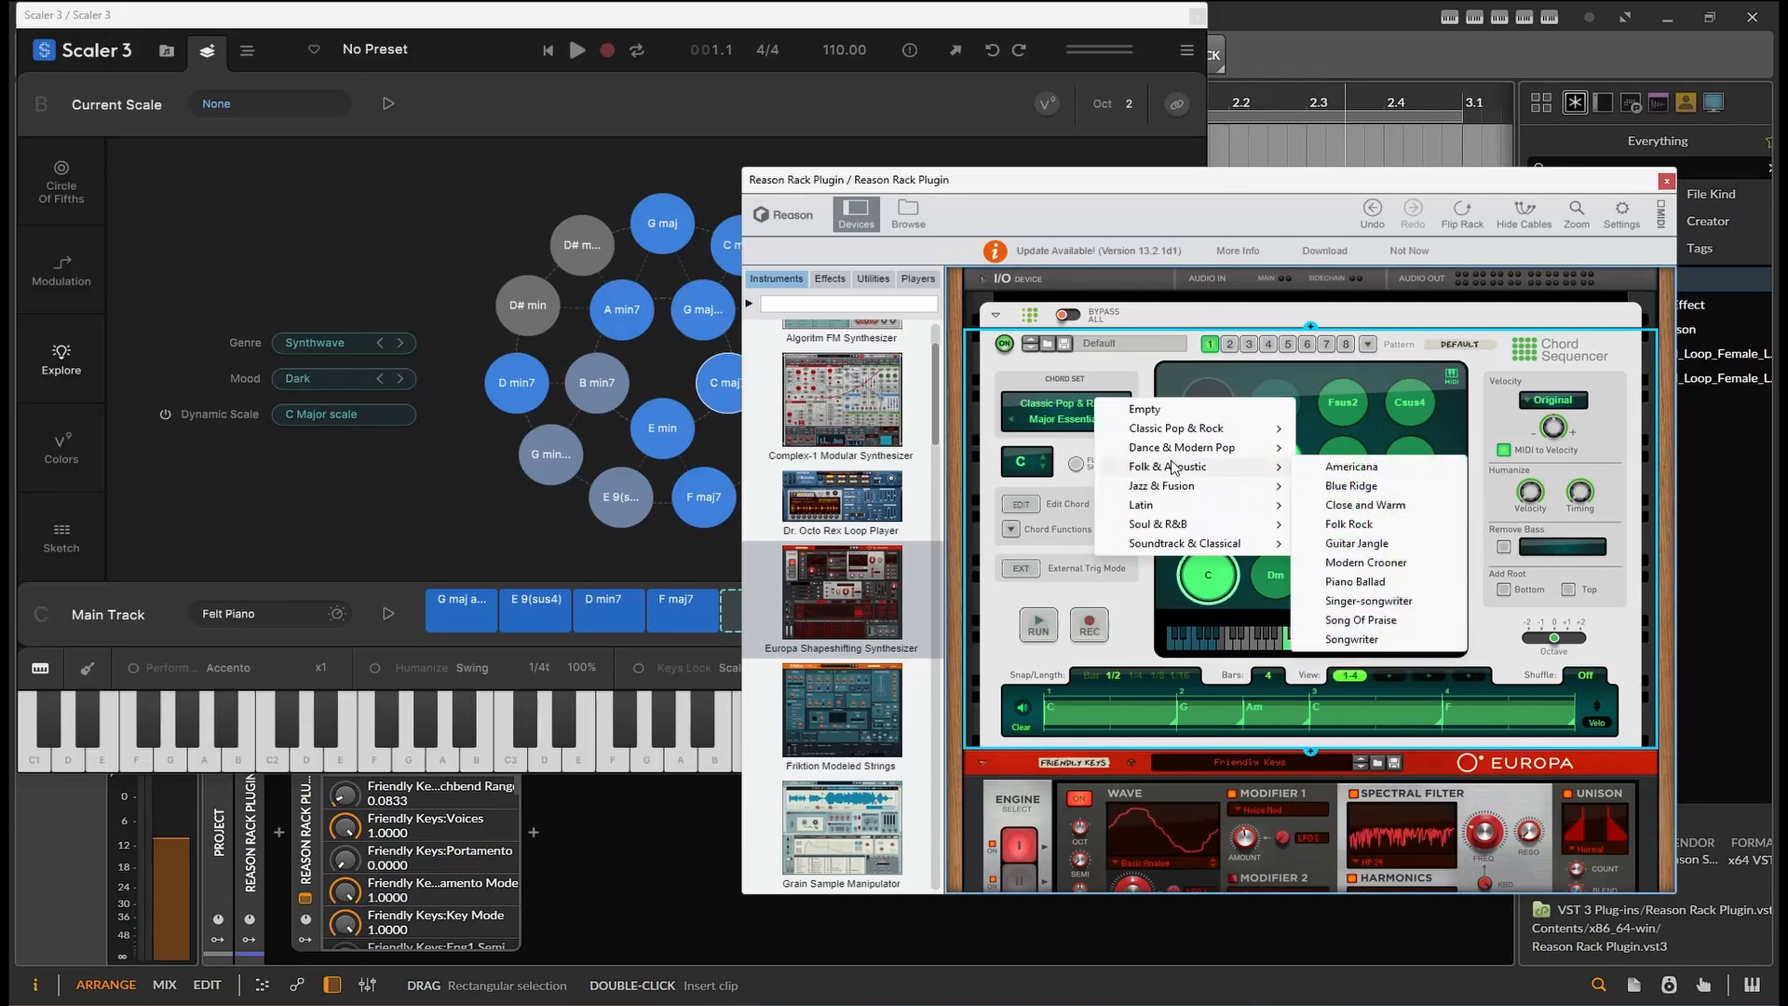
pyautogui.moveTo(1192, 544)
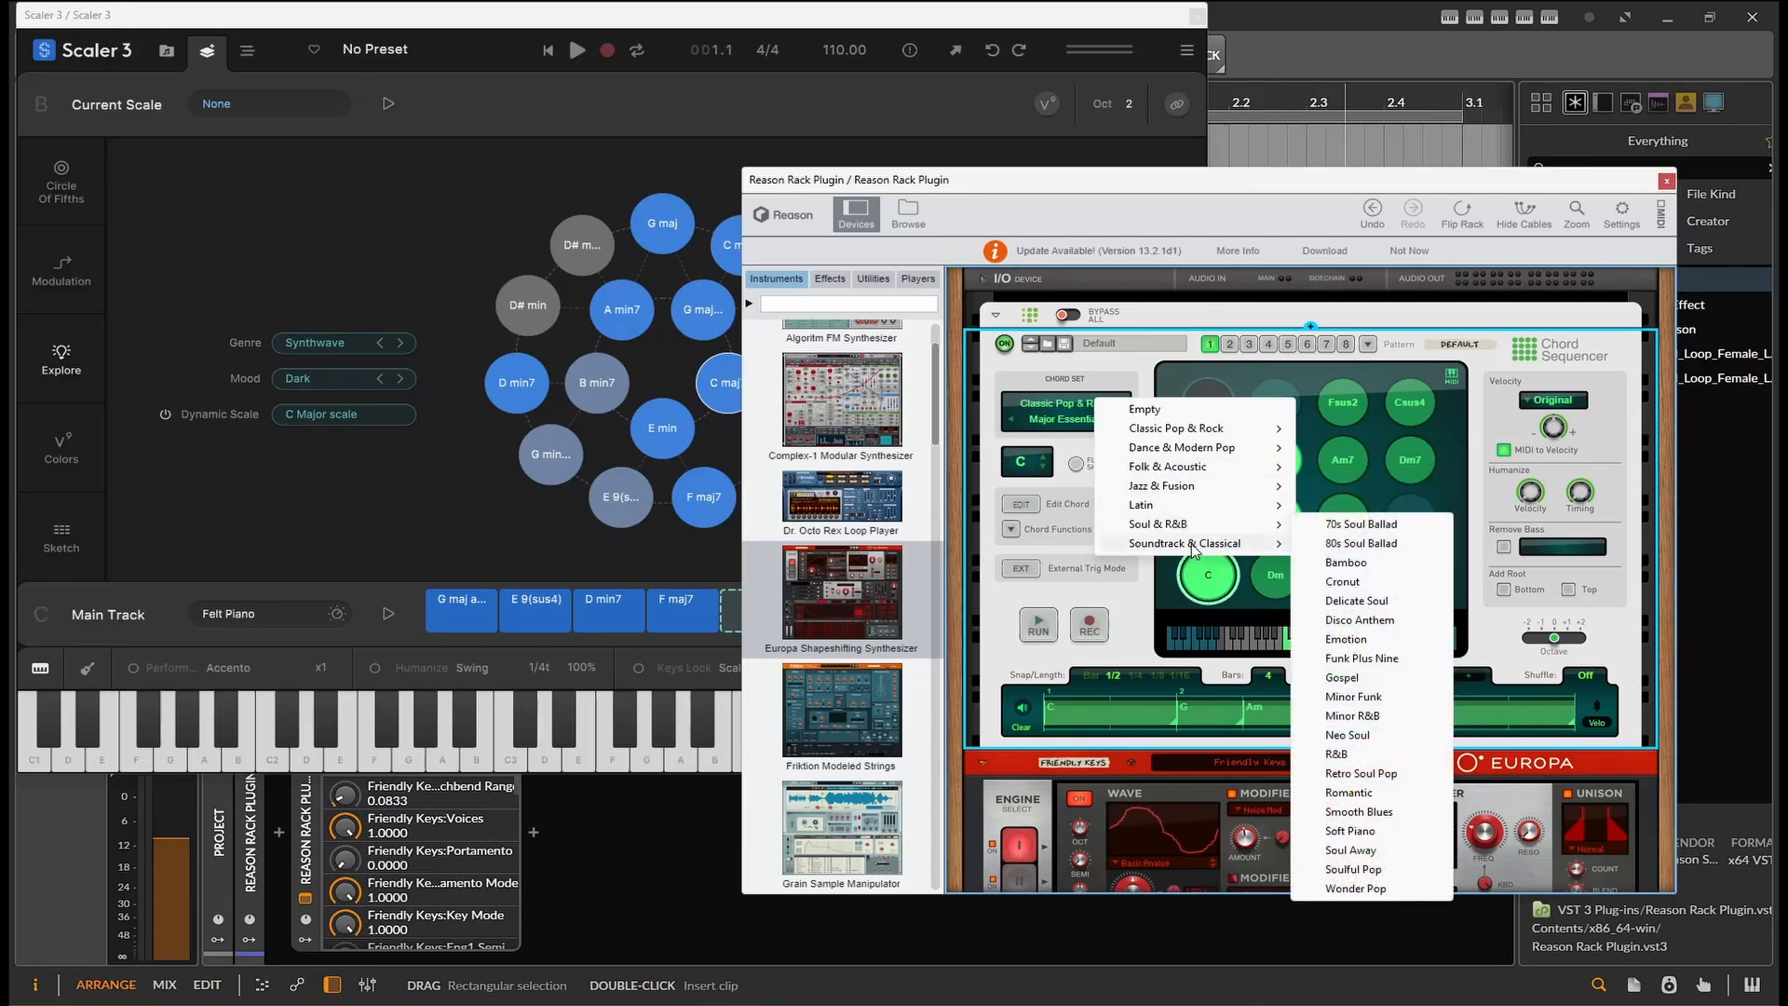
# Step: Switch to Scaler 3 and set the Explore genre to Ambient
pyautogui.click(330, 346)
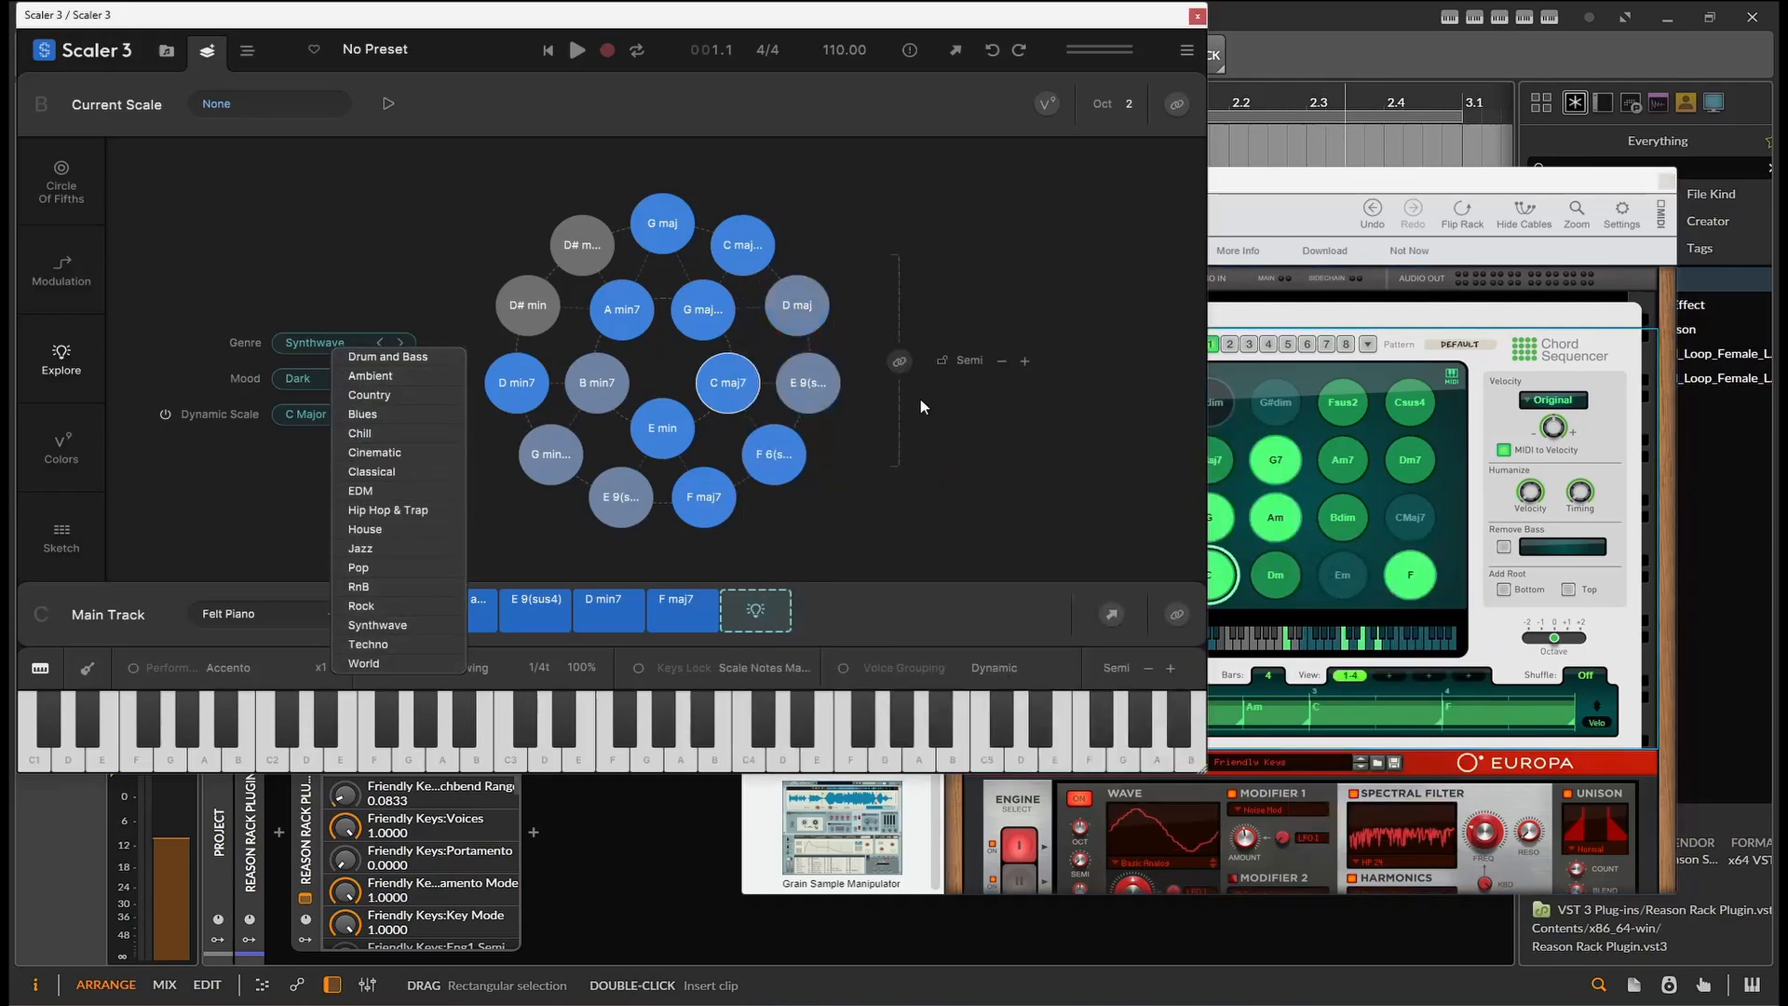
pyautogui.click(422, 375)
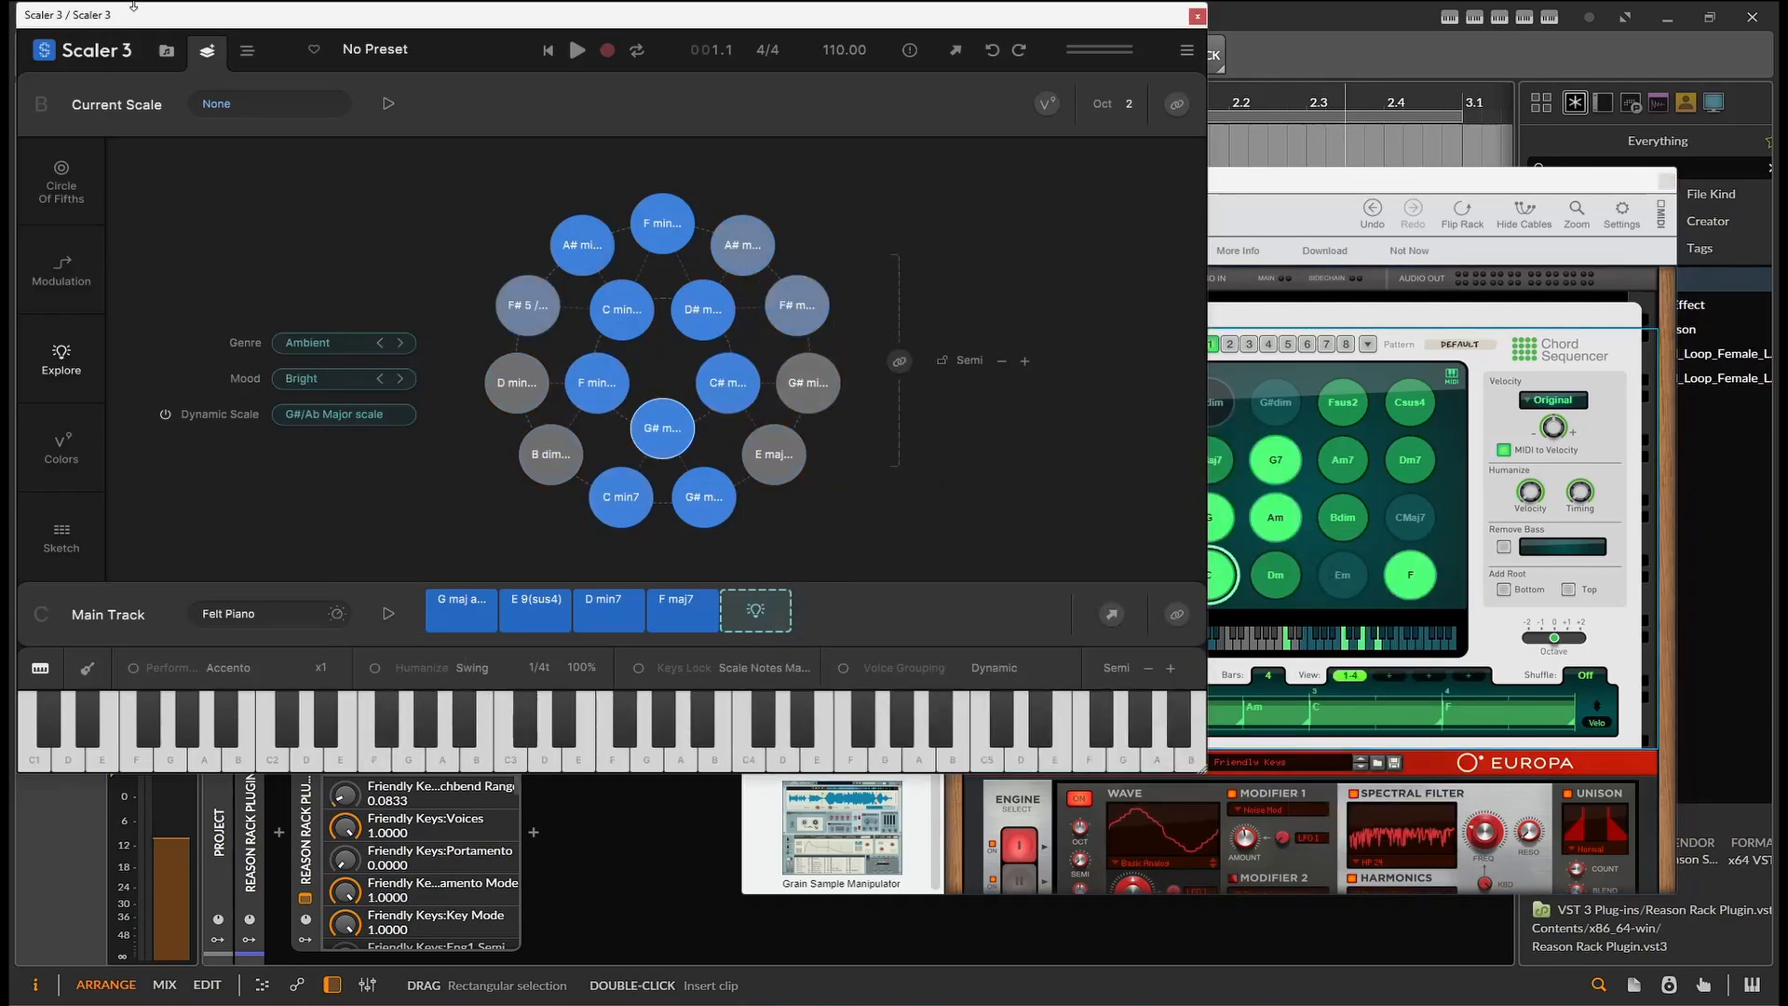
# Step: Load the Trance 2 chord set from the Trance category in Scaler 3's Genres library
pyautogui.click(156, 51)
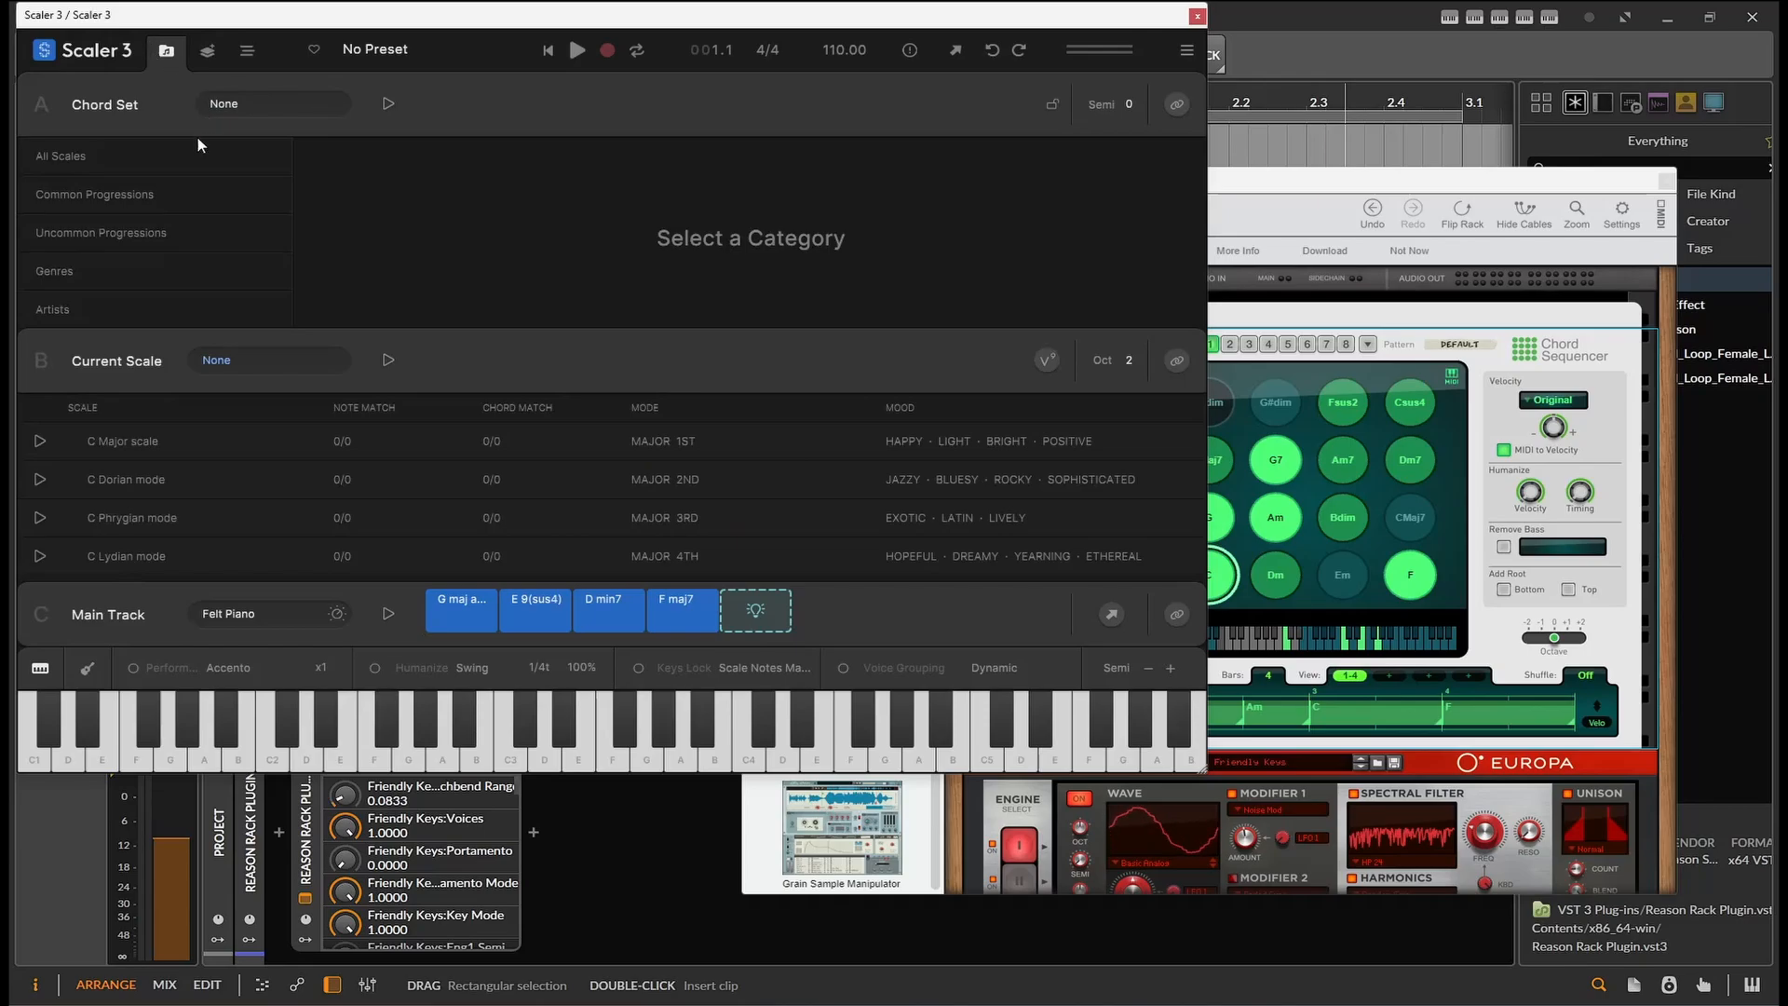
pyautogui.click(116, 269)
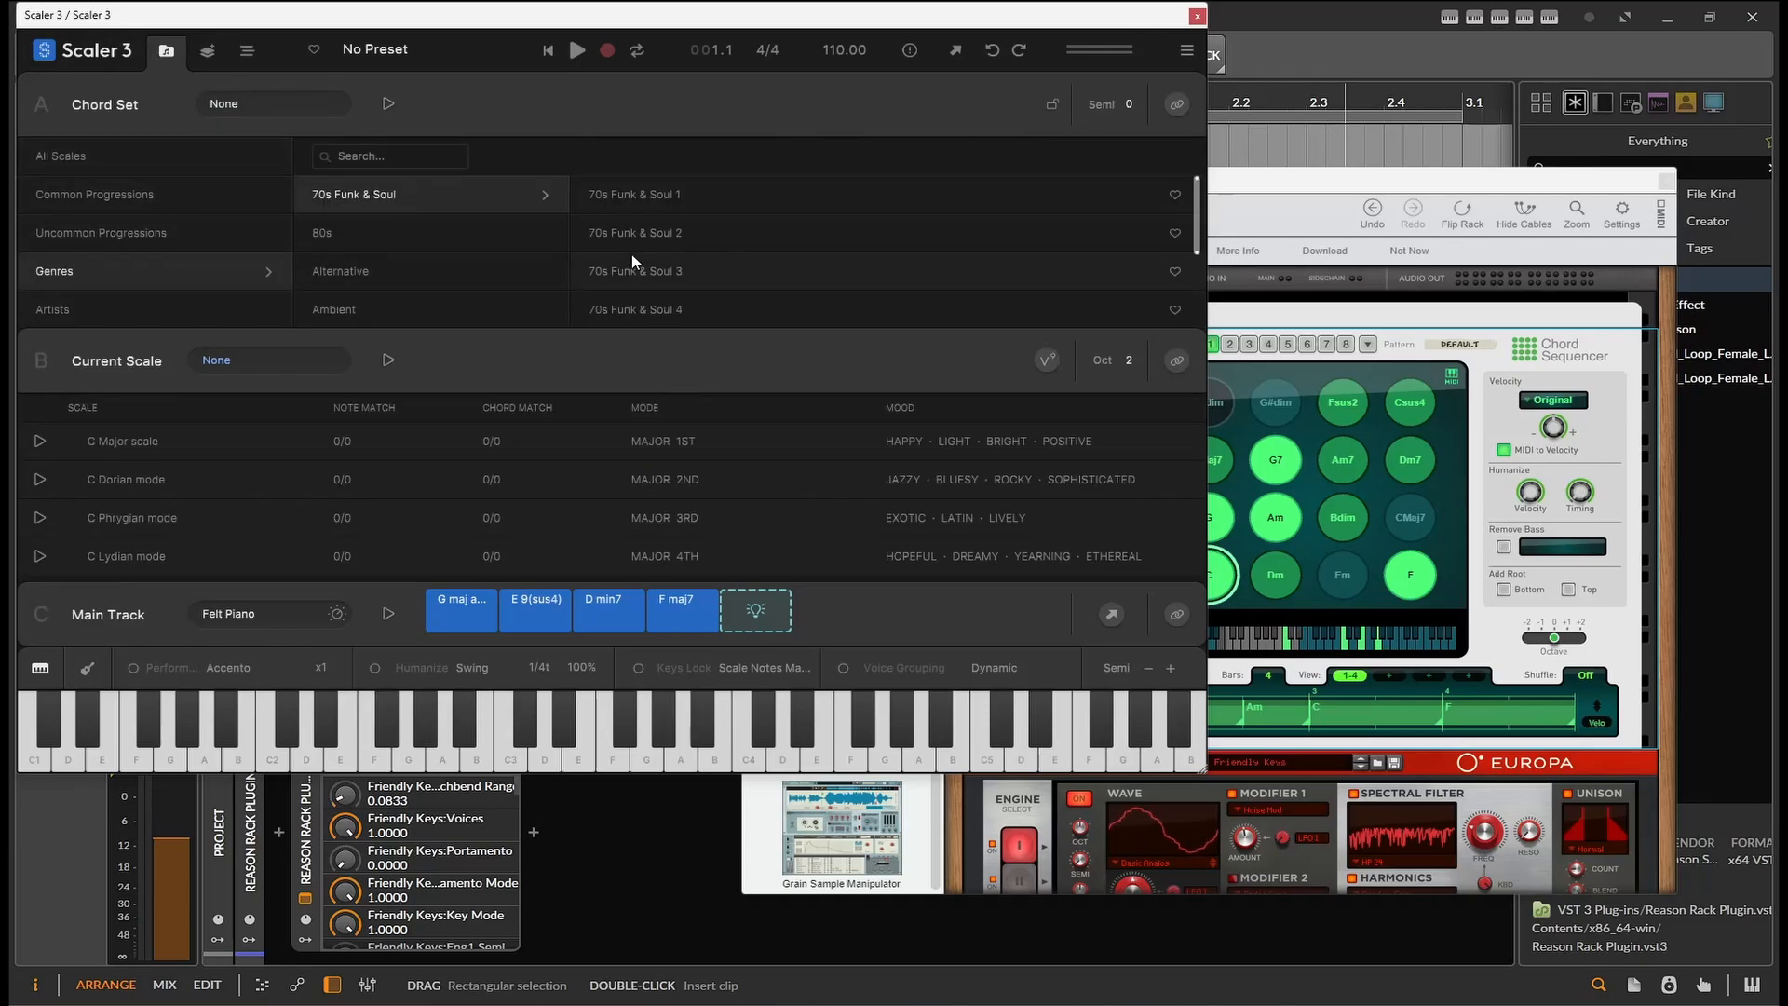
pyautogui.scroll(-10, 521, 255)
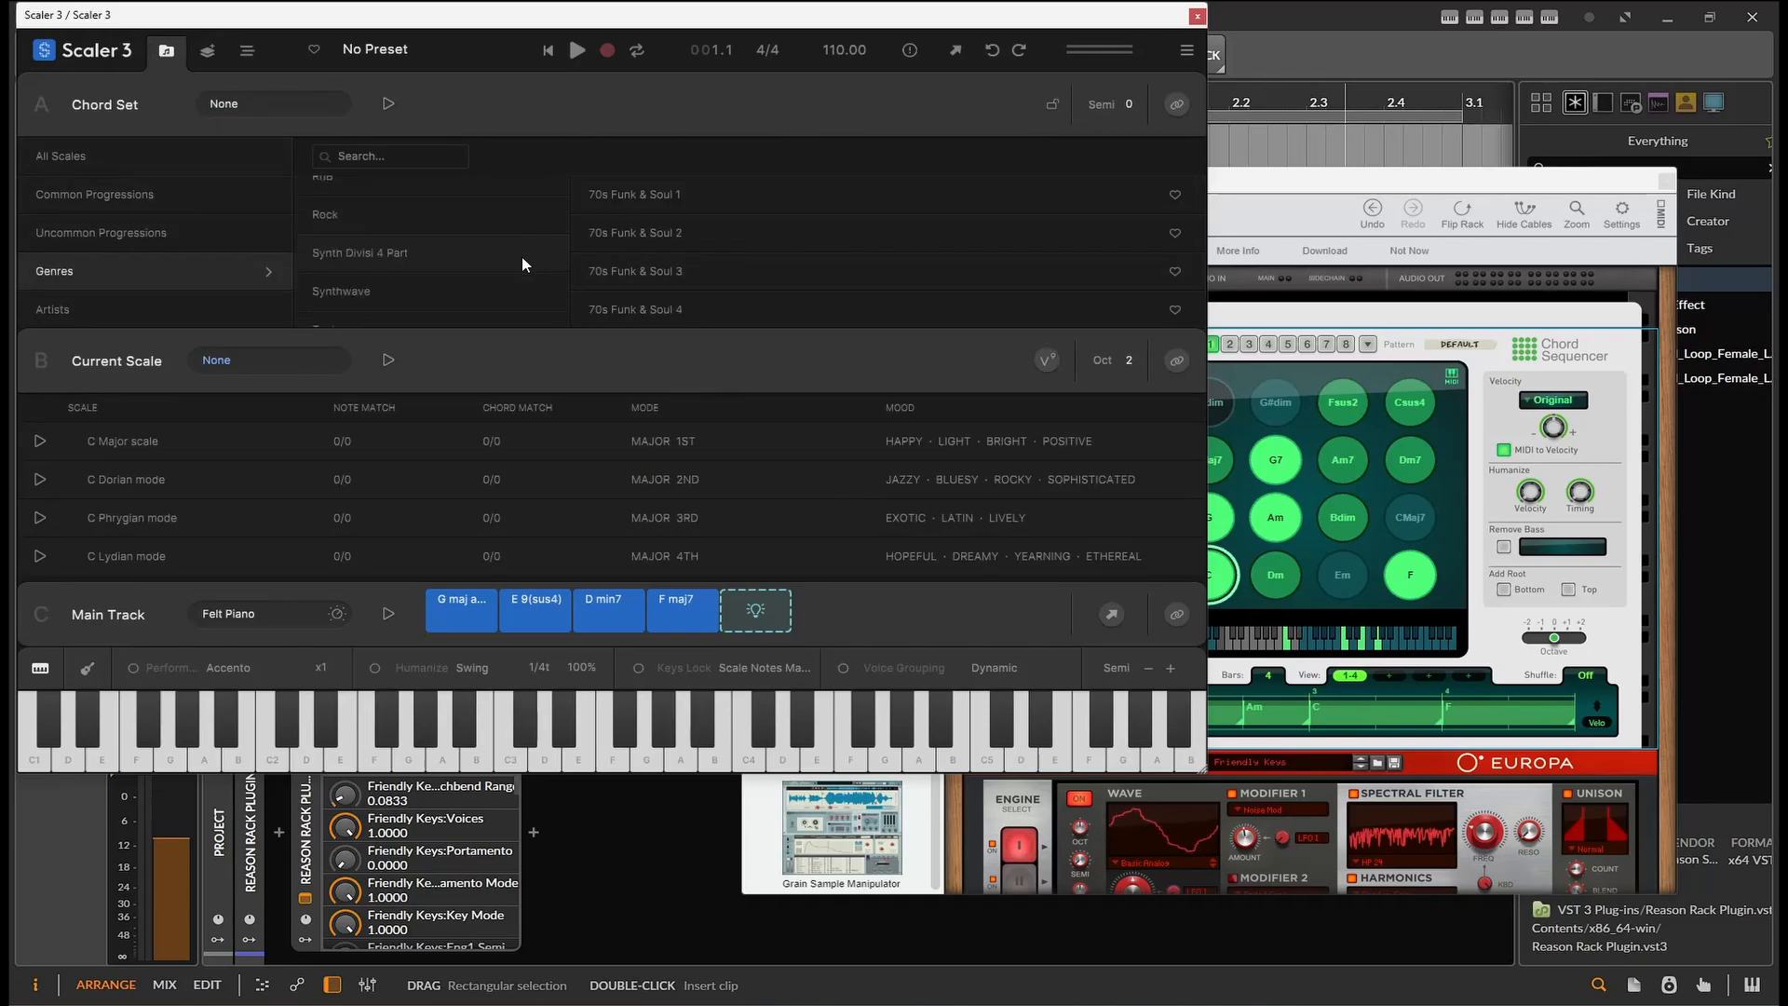
pyautogui.click(520, 248)
pyautogui.click(627, 244)
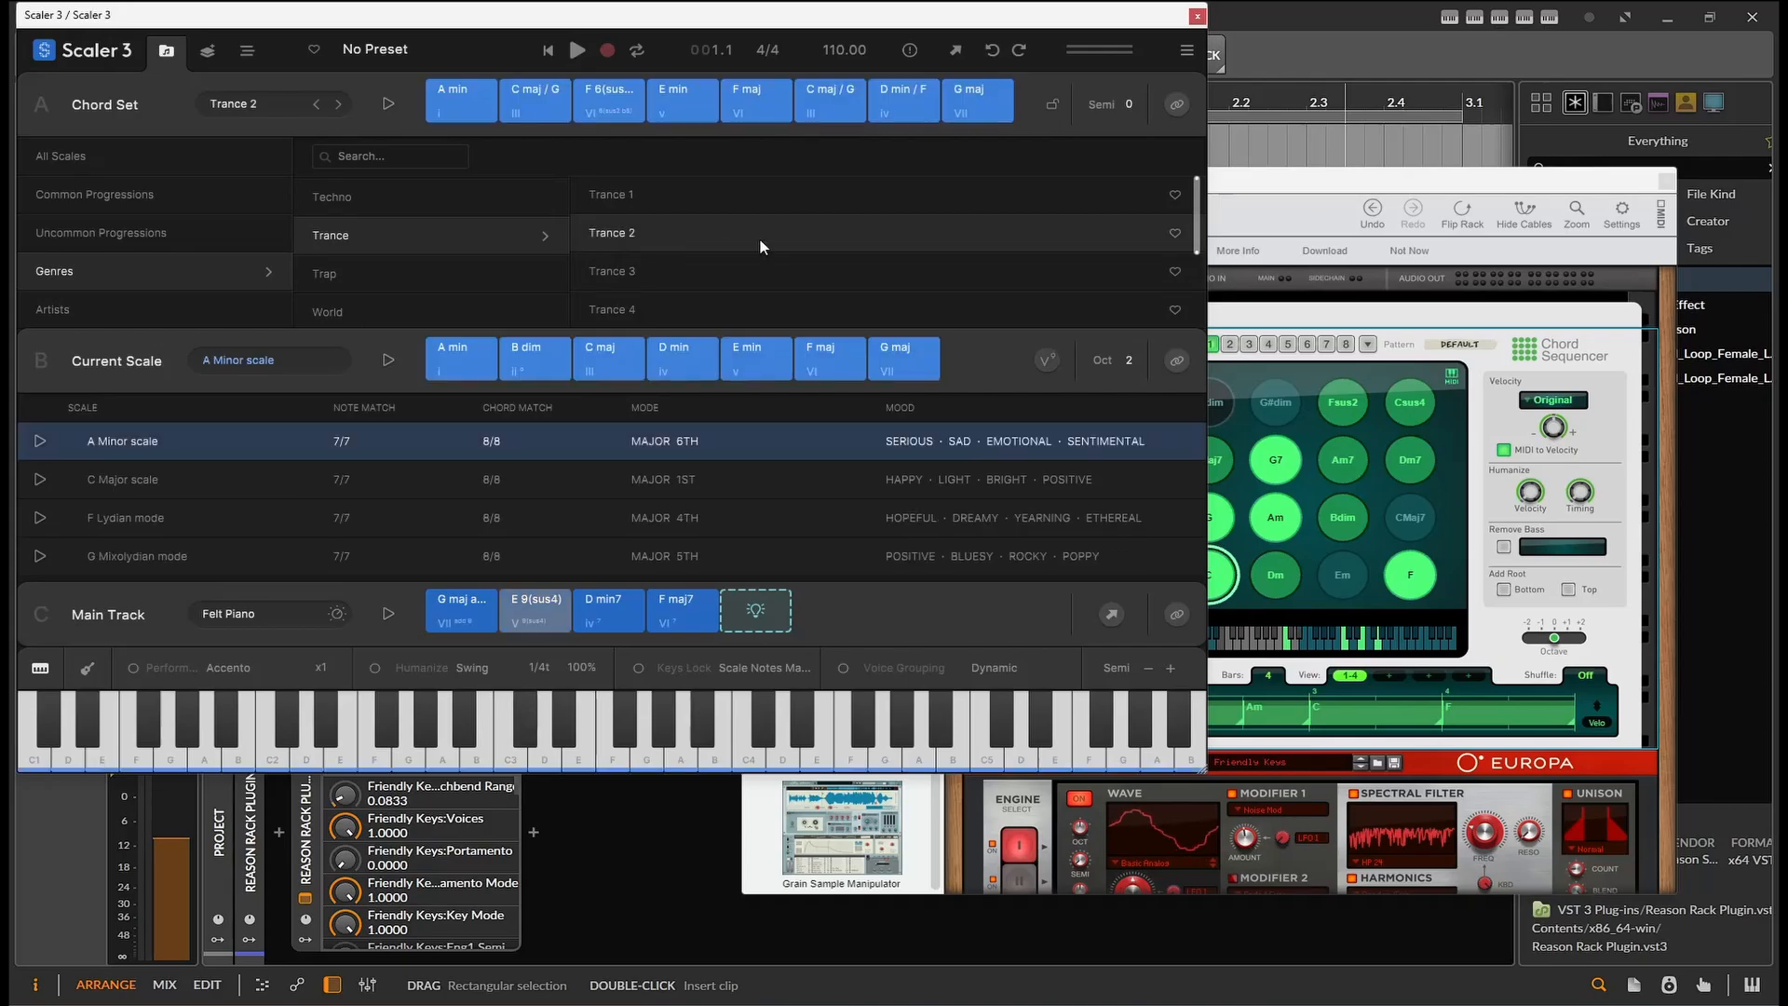
# Step: Check the Explore view, then return to the Trance 2 chord set and audition its chords in order from A min to D min / F
pyautogui.click(208, 53)
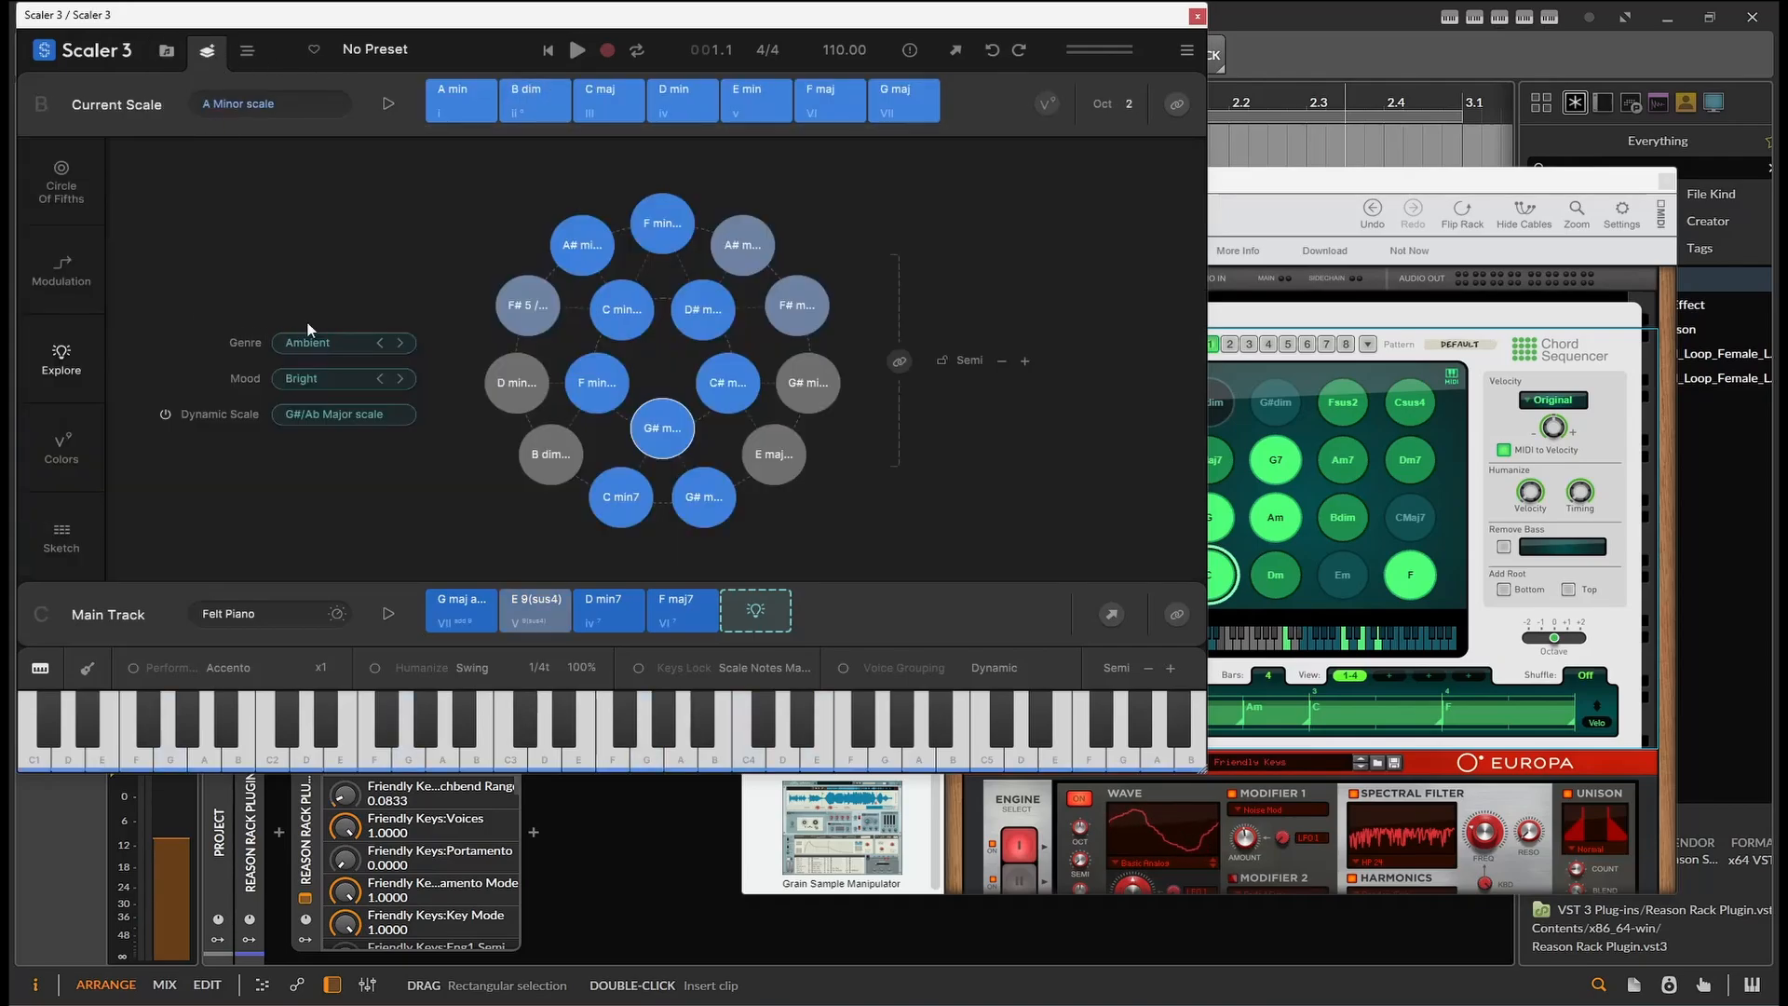
pyautogui.click(166, 51)
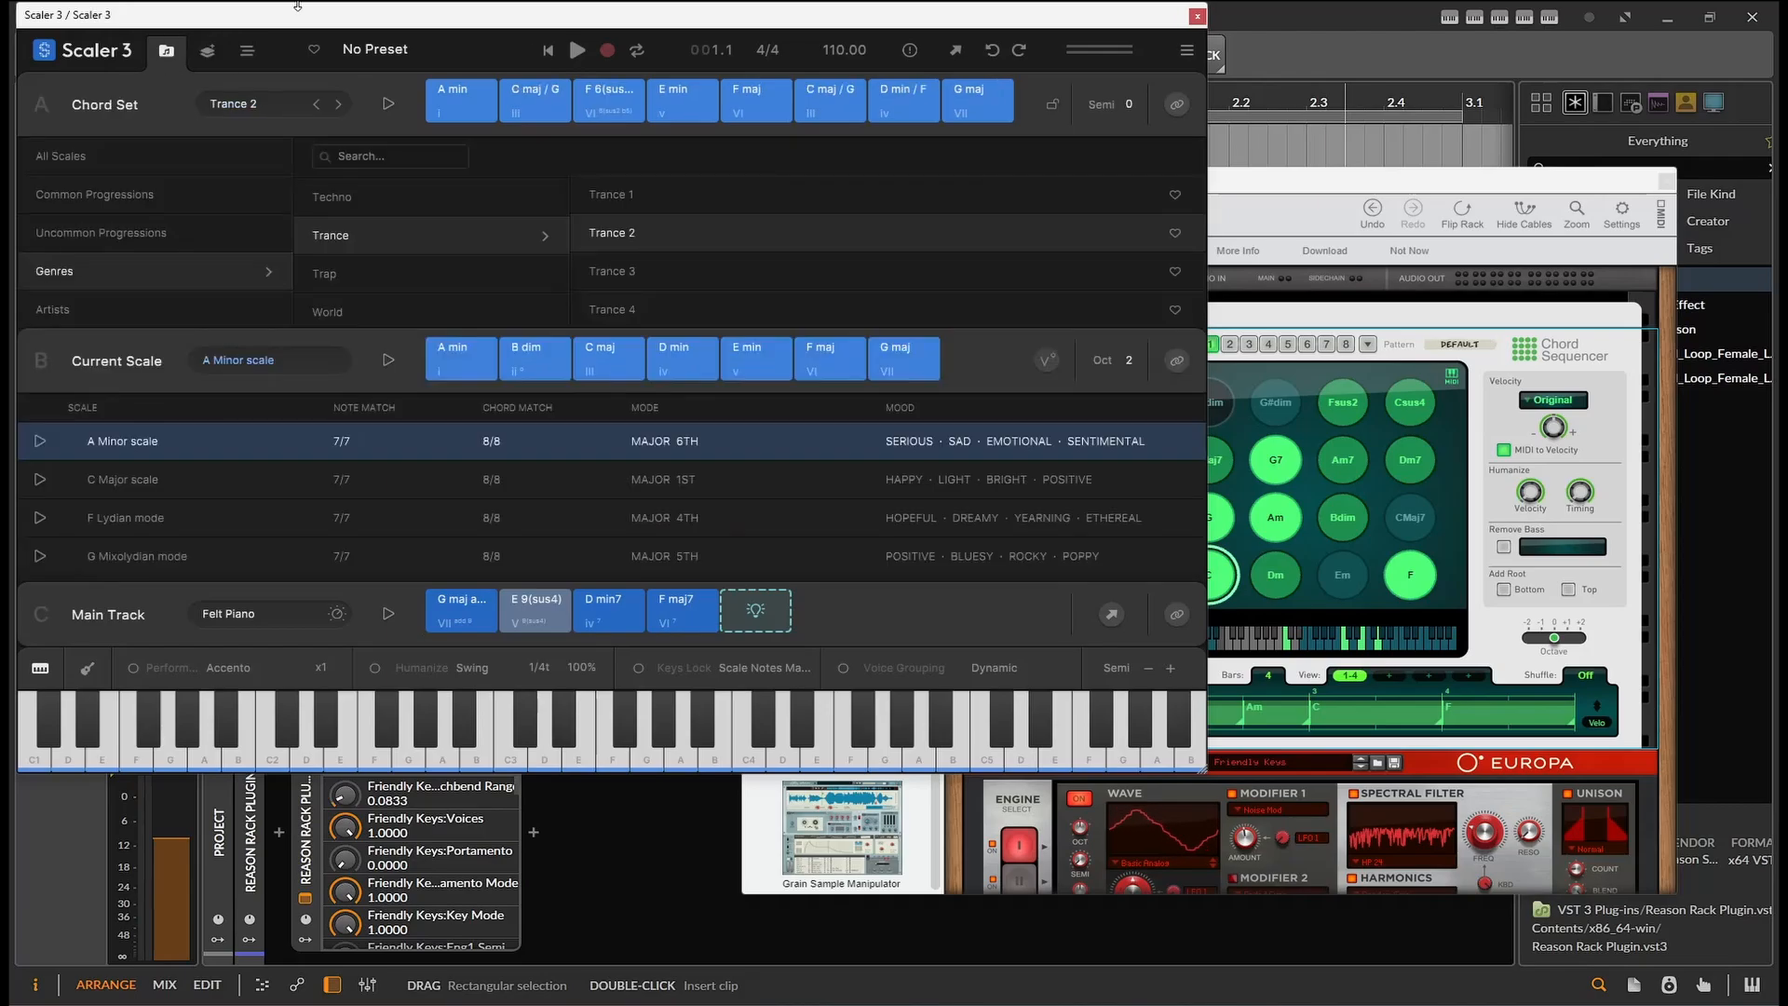
pyautogui.click(478, 108)
pyautogui.click(540, 108)
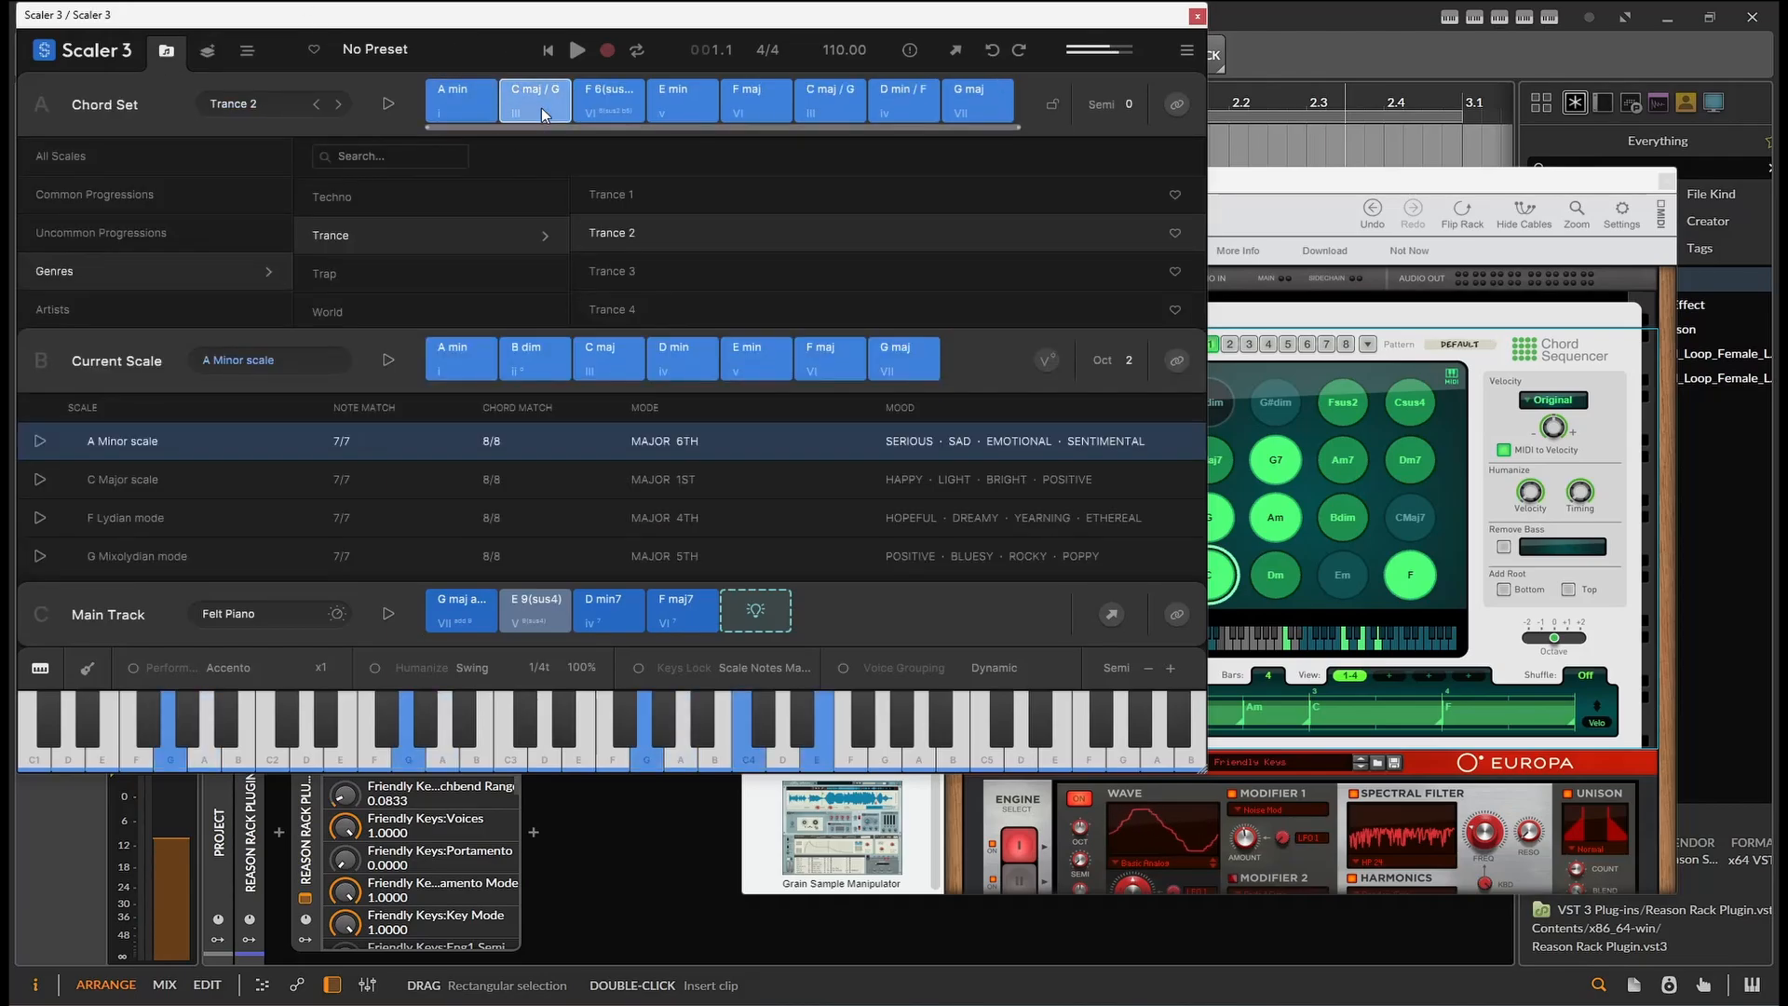
pyautogui.click(600, 108)
pyautogui.click(694, 110)
pyautogui.click(741, 114)
pyautogui.click(855, 108)
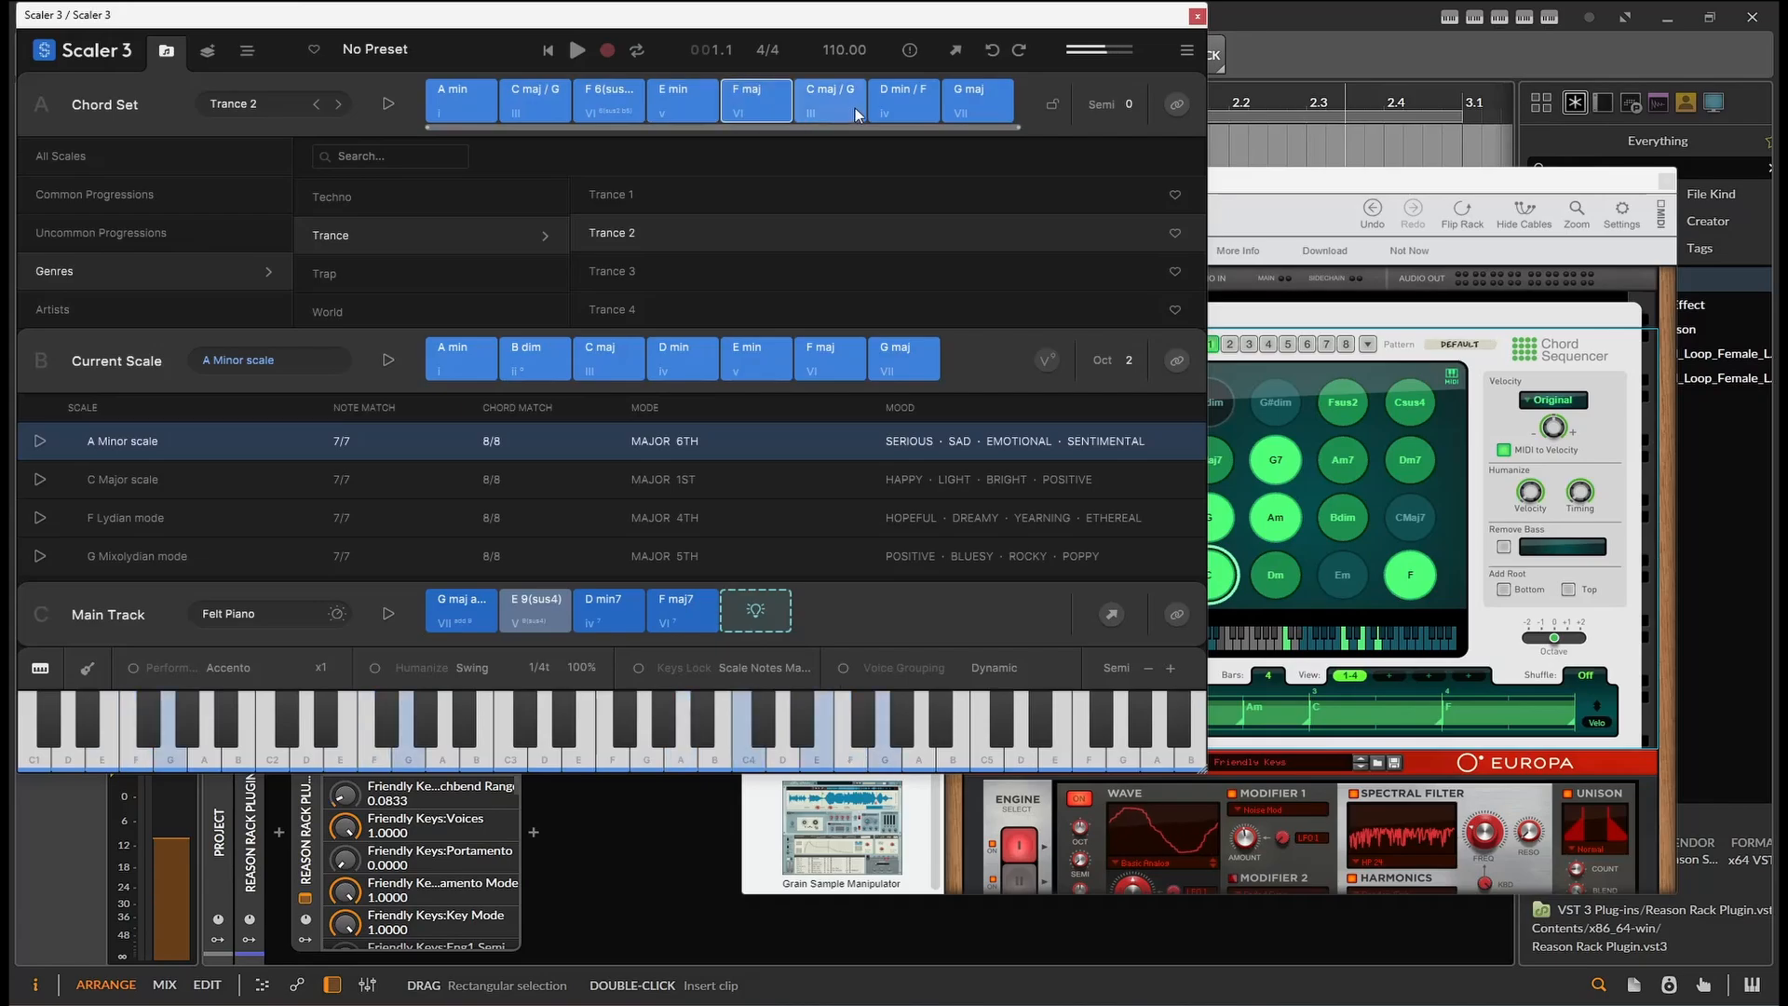
pyautogui.click(909, 108)
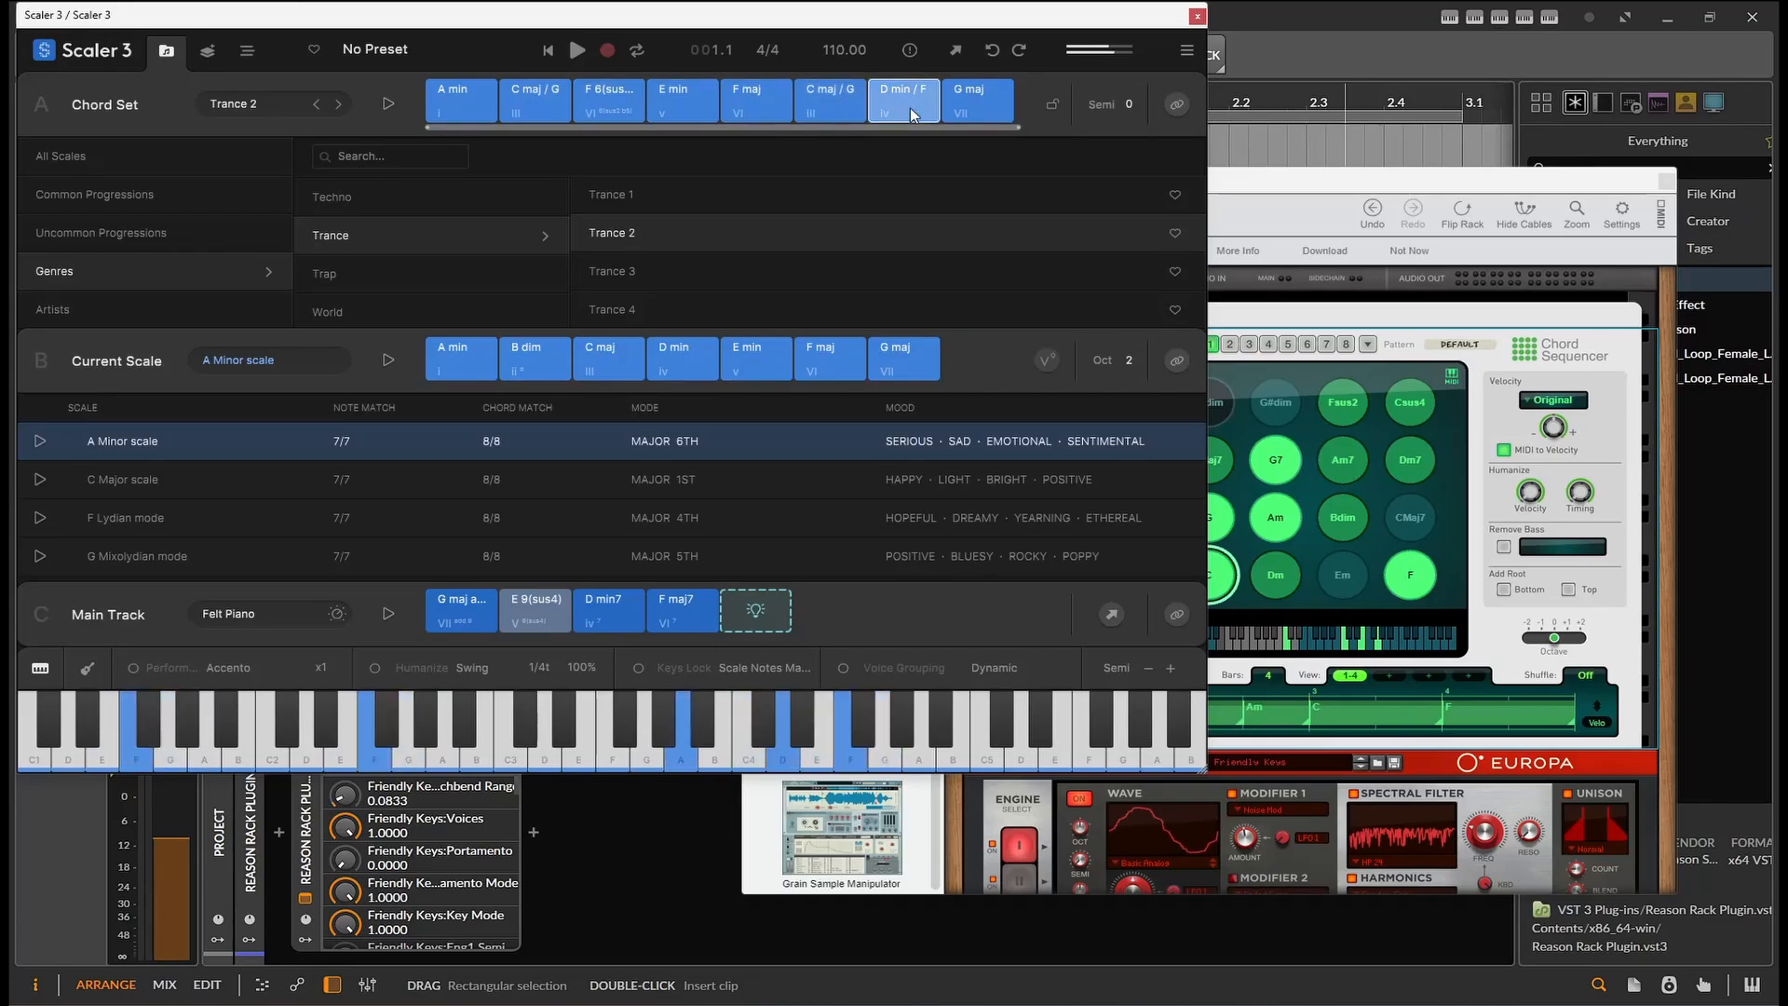
# Step: Play the C pad in Reason's Chord Sequencer and return to the Explore view in Scaler 3
pyautogui.click(1344, 415)
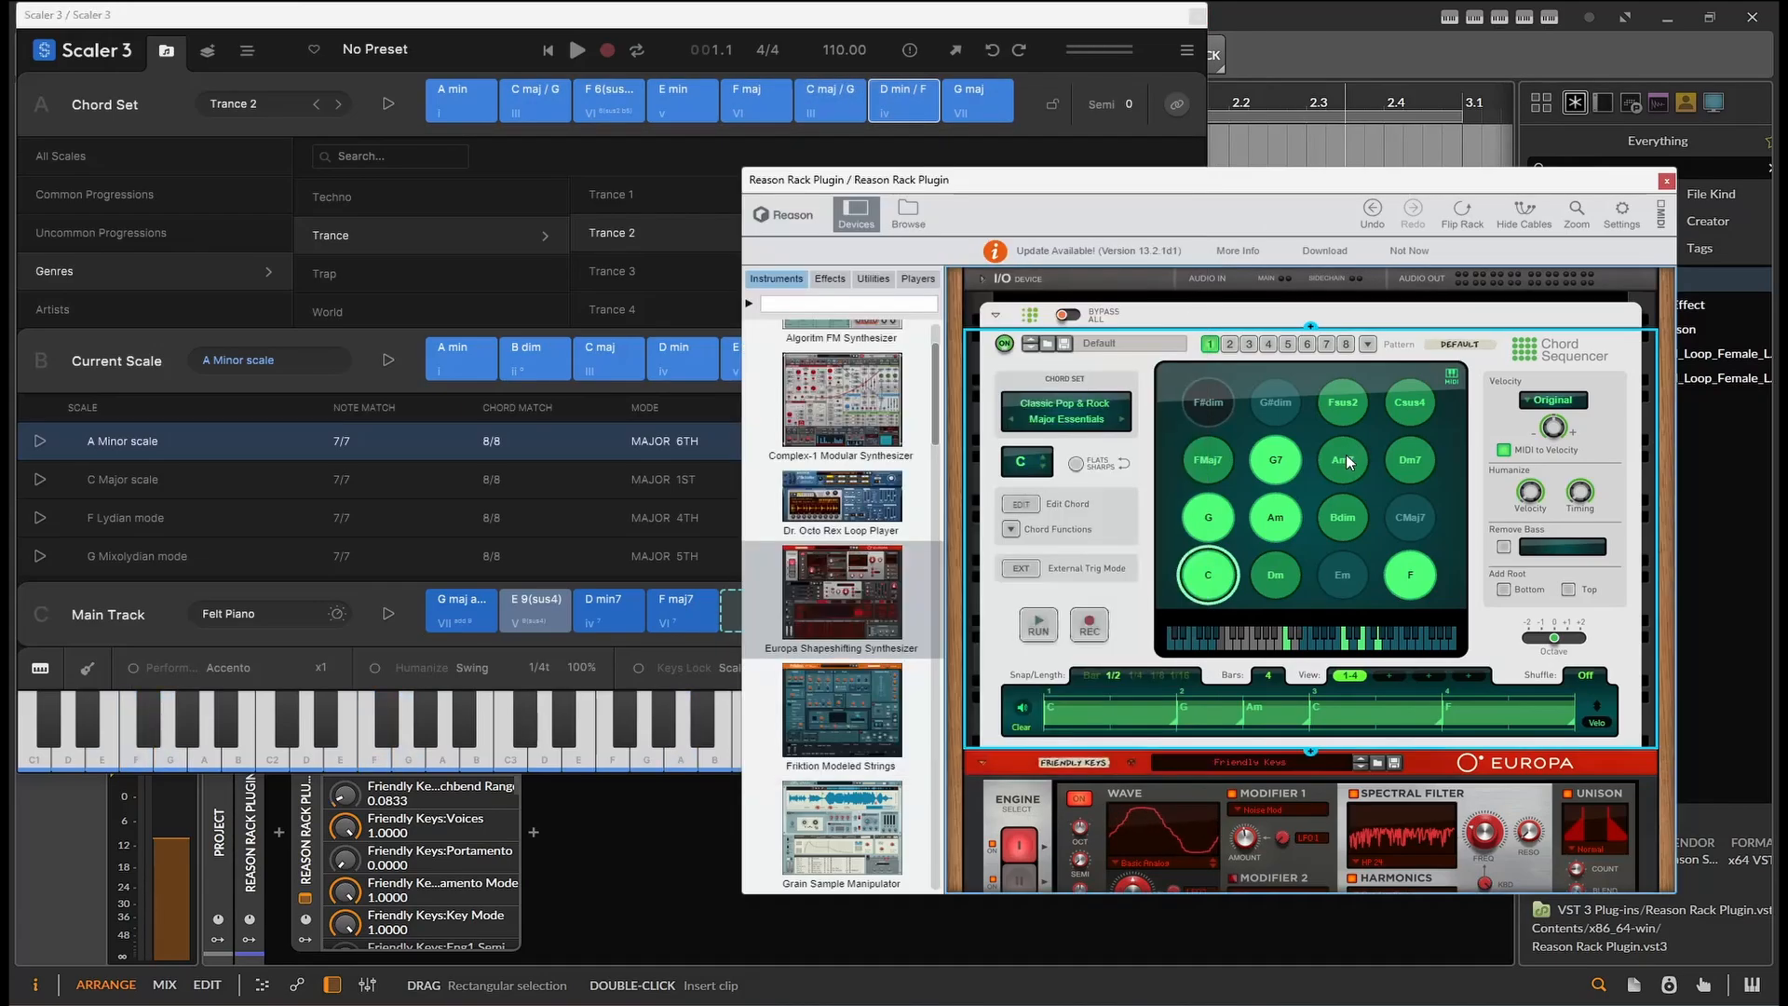
pyautogui.click(1211, 575)
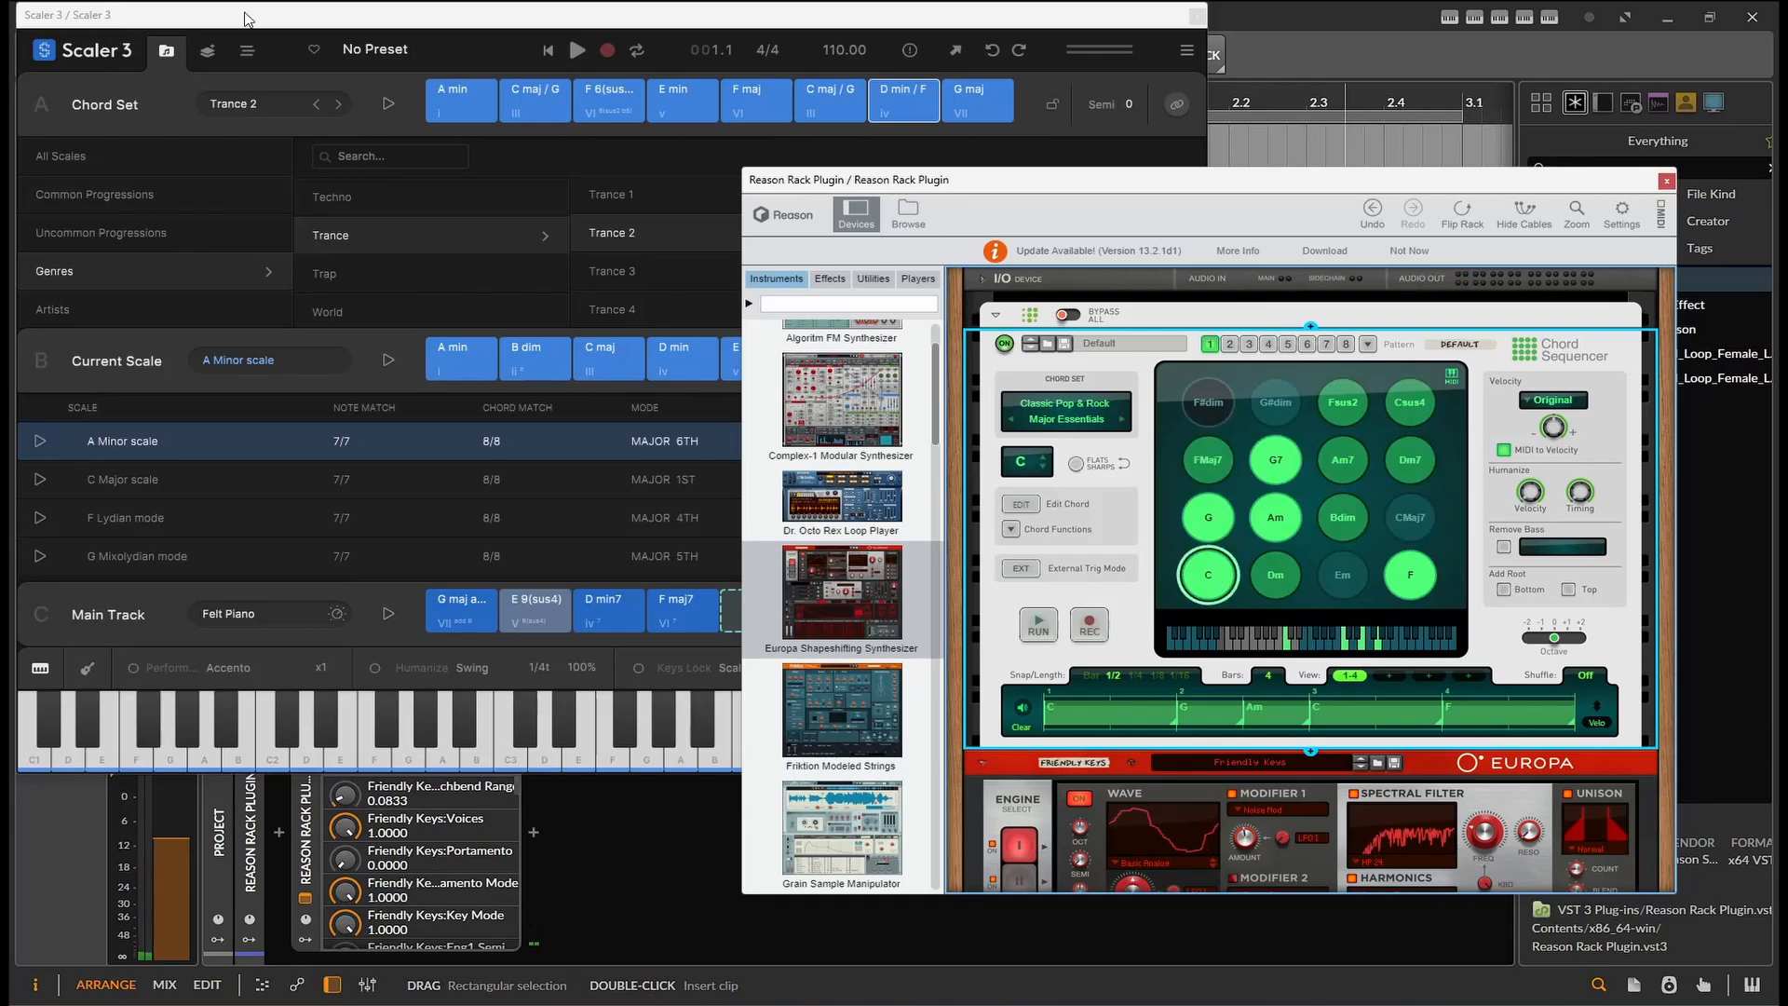
pyautogui.click(247, 18)
pyautogui.click(593, 105)
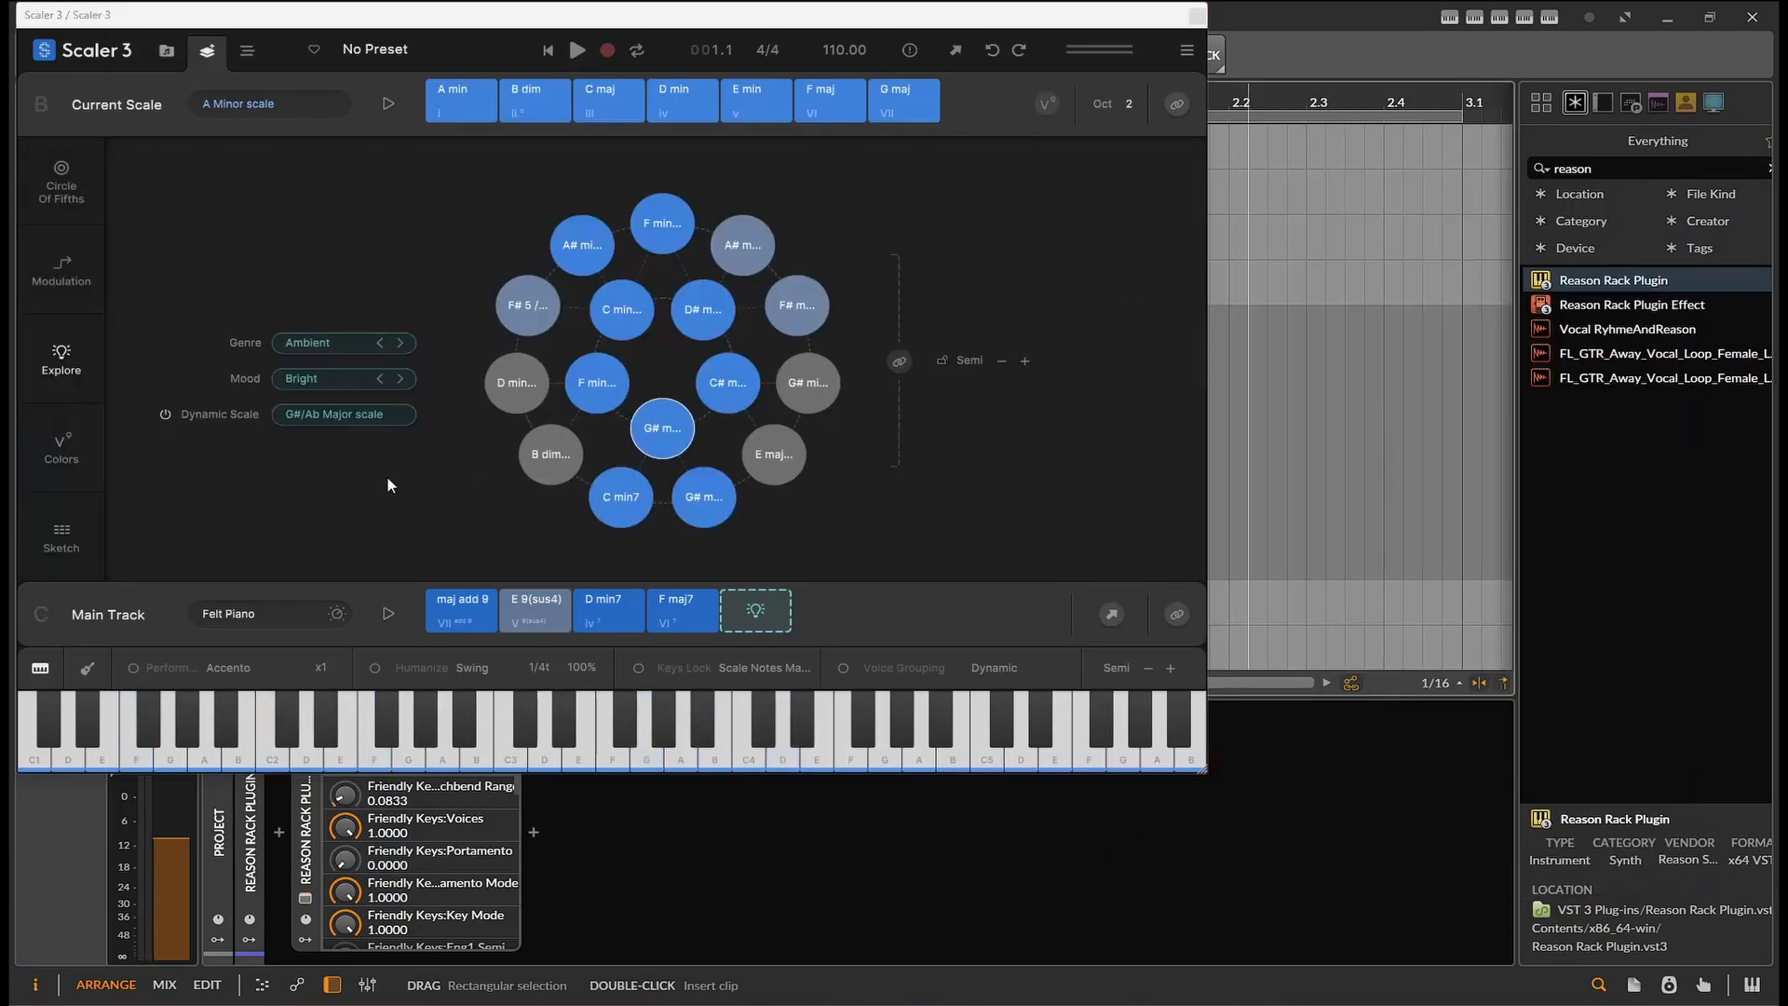
# Step: Insert the C min7 Explore chord as the second chord on the Main Track and turn off Dynamic Scale
pyautogui.click(573, 401)
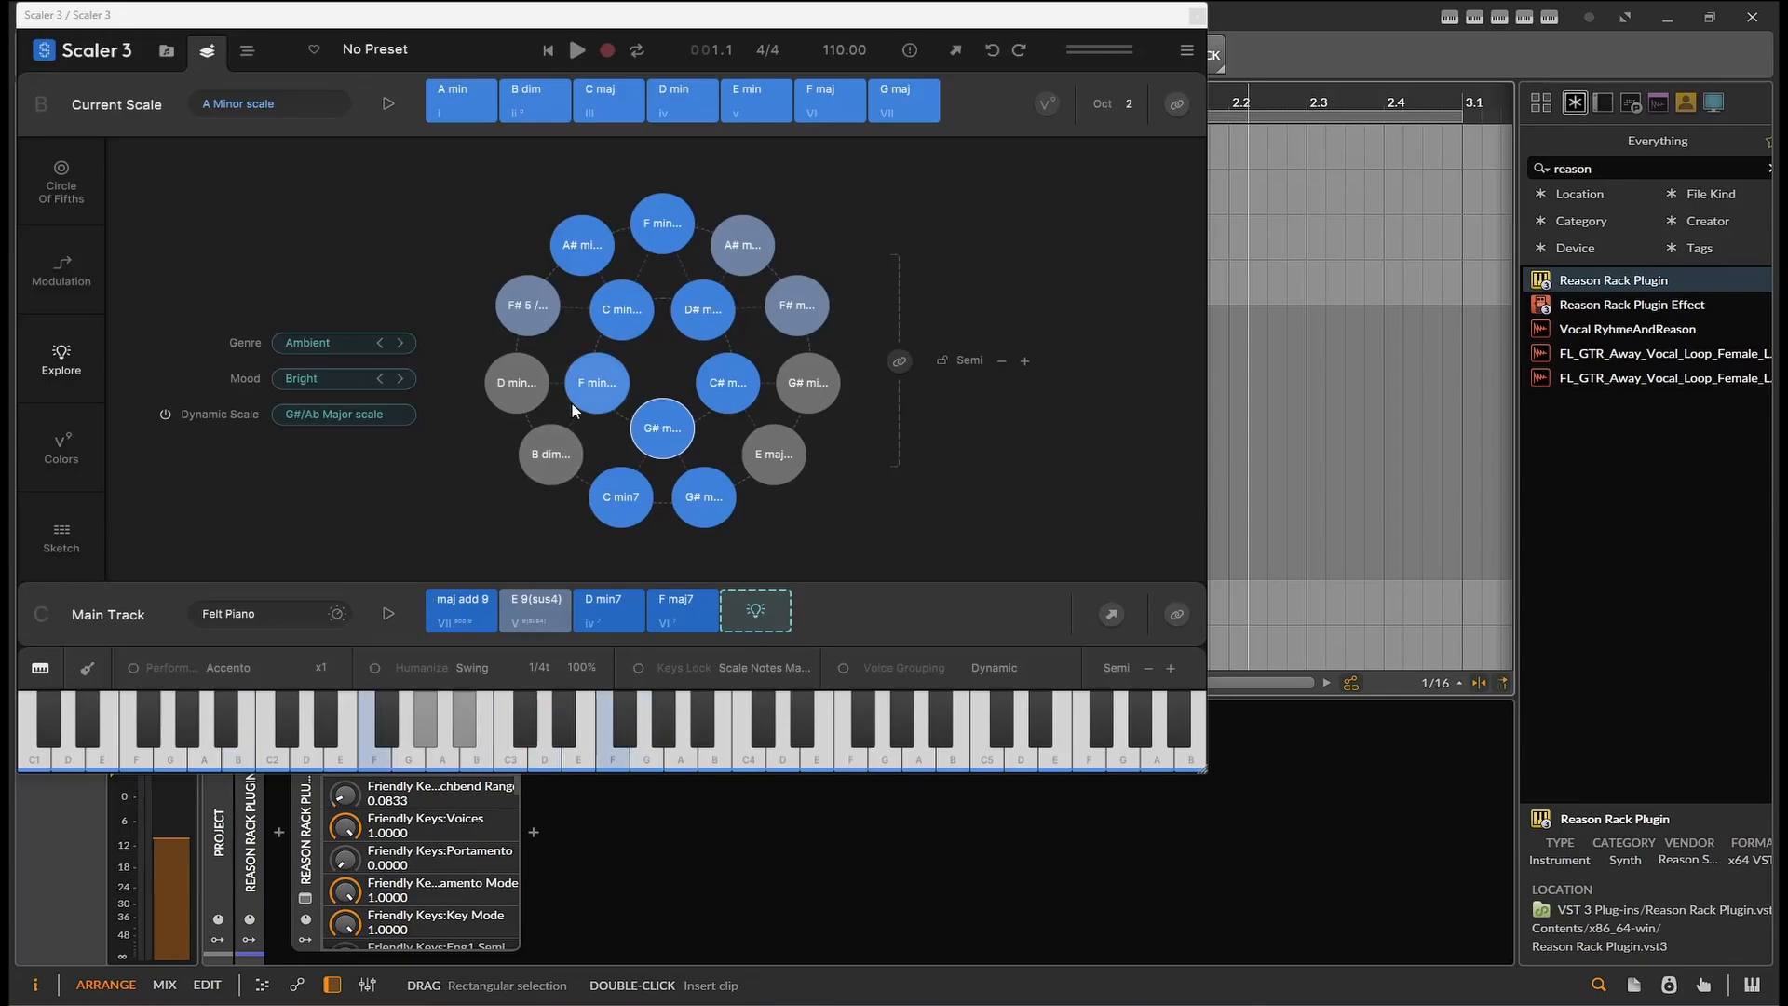
pyautogui.click(612, 511)
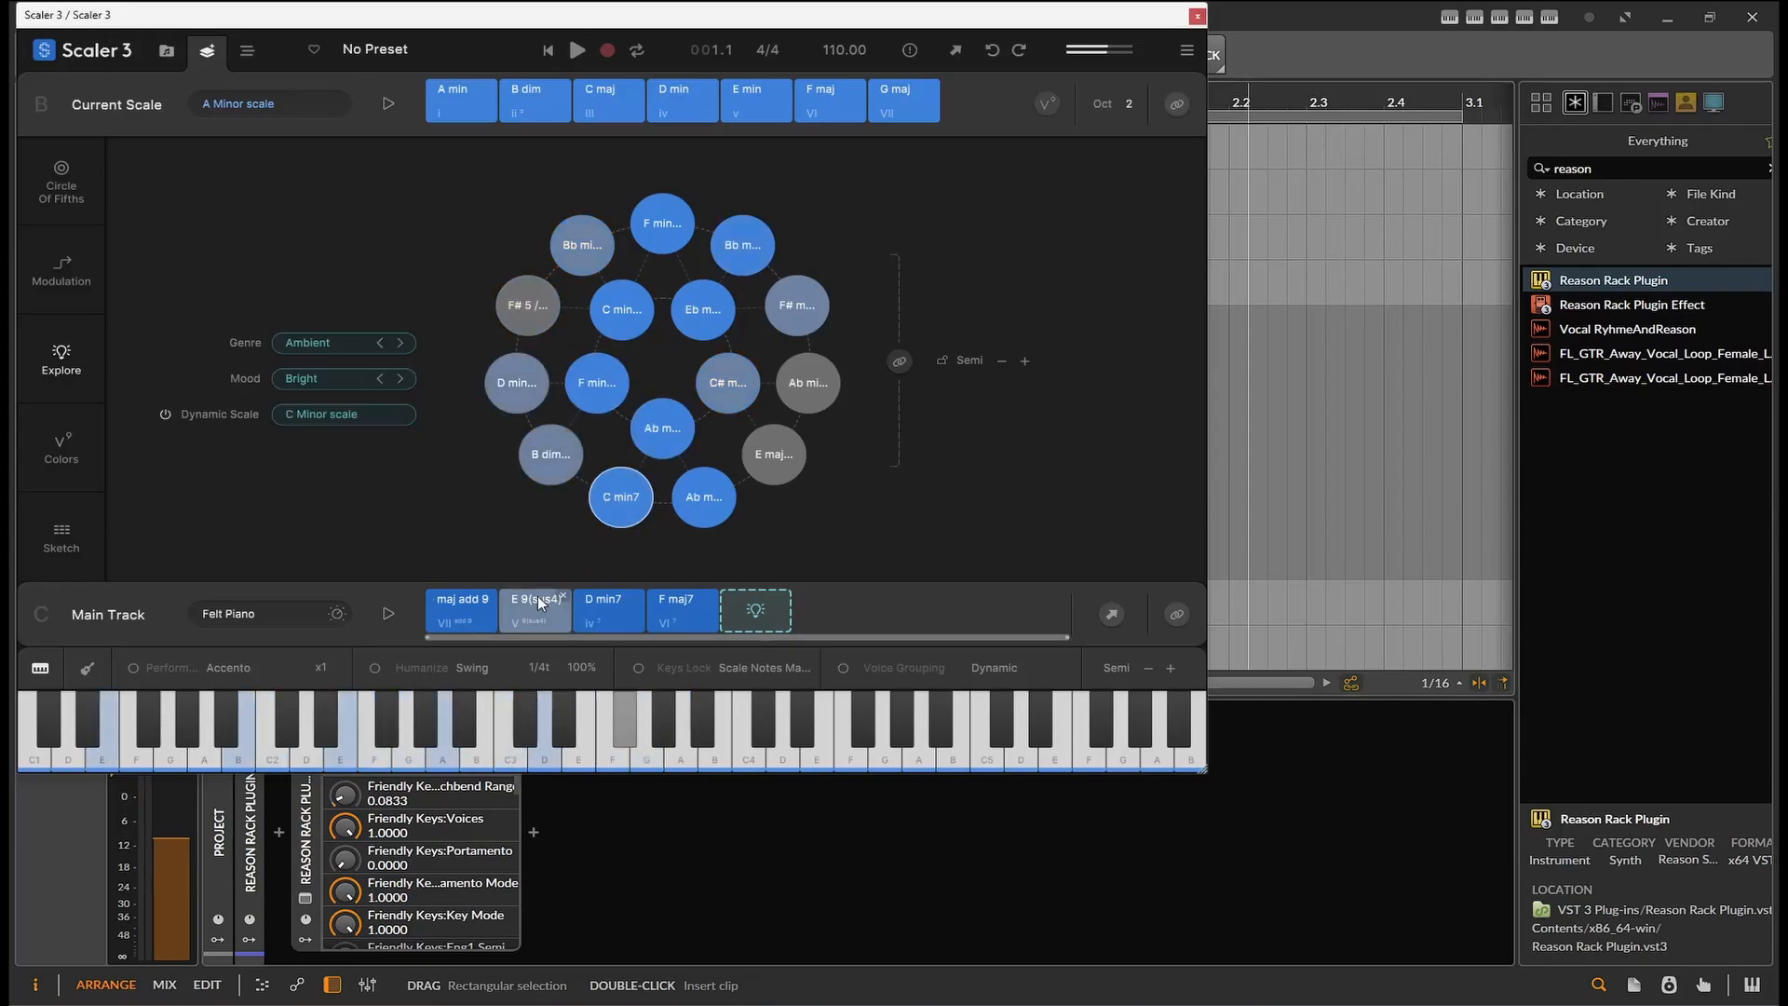
pyautogui.moveTo(612, 518); pyautogui.dragTo(535, 607)
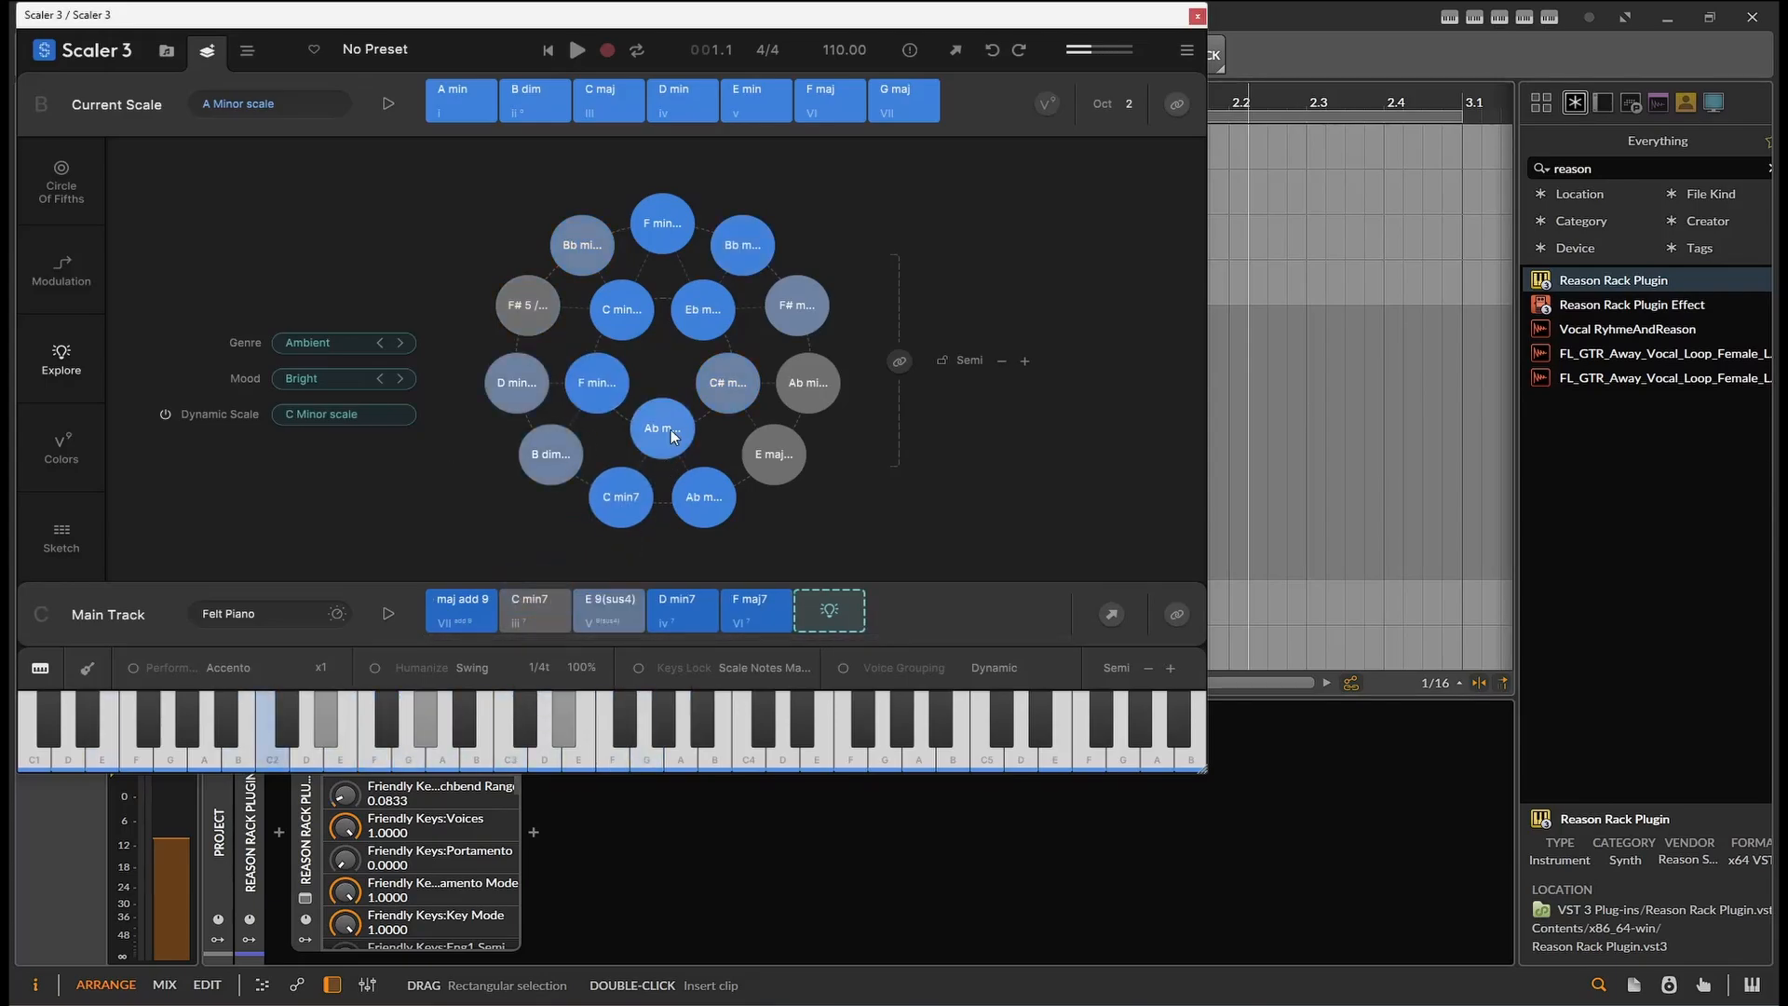
pyautogui.click(556, 608)
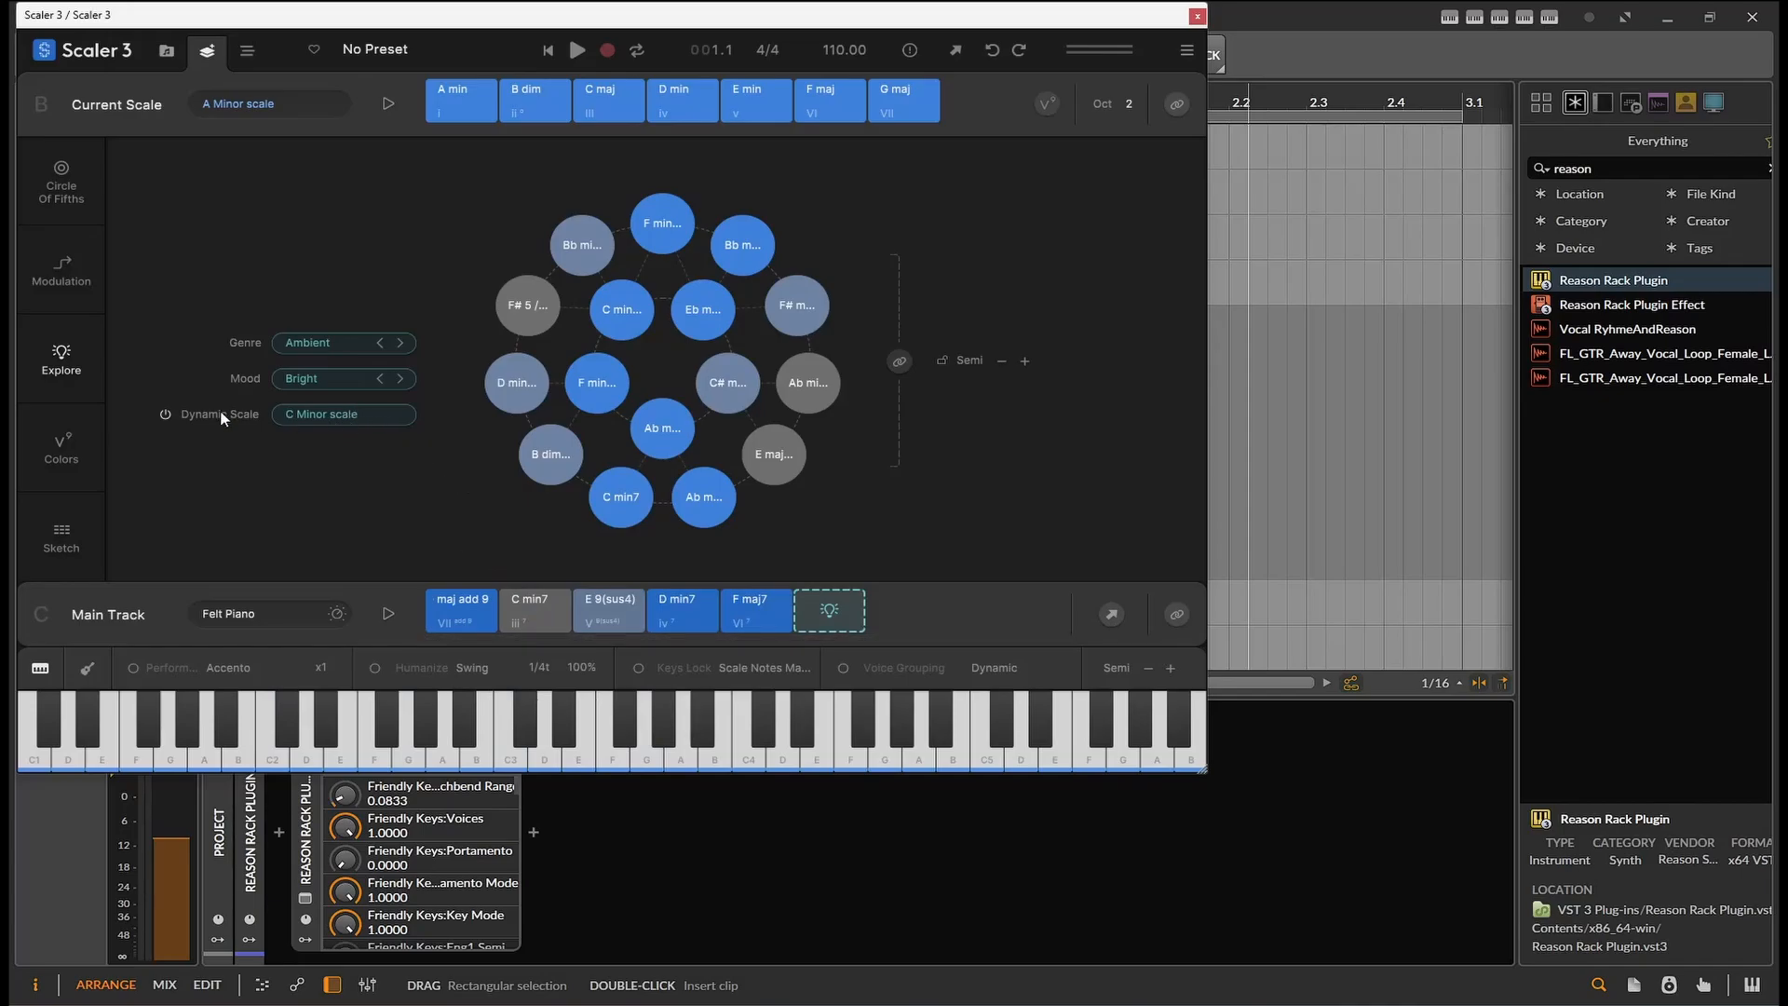
pyautogui.click(165, 415)
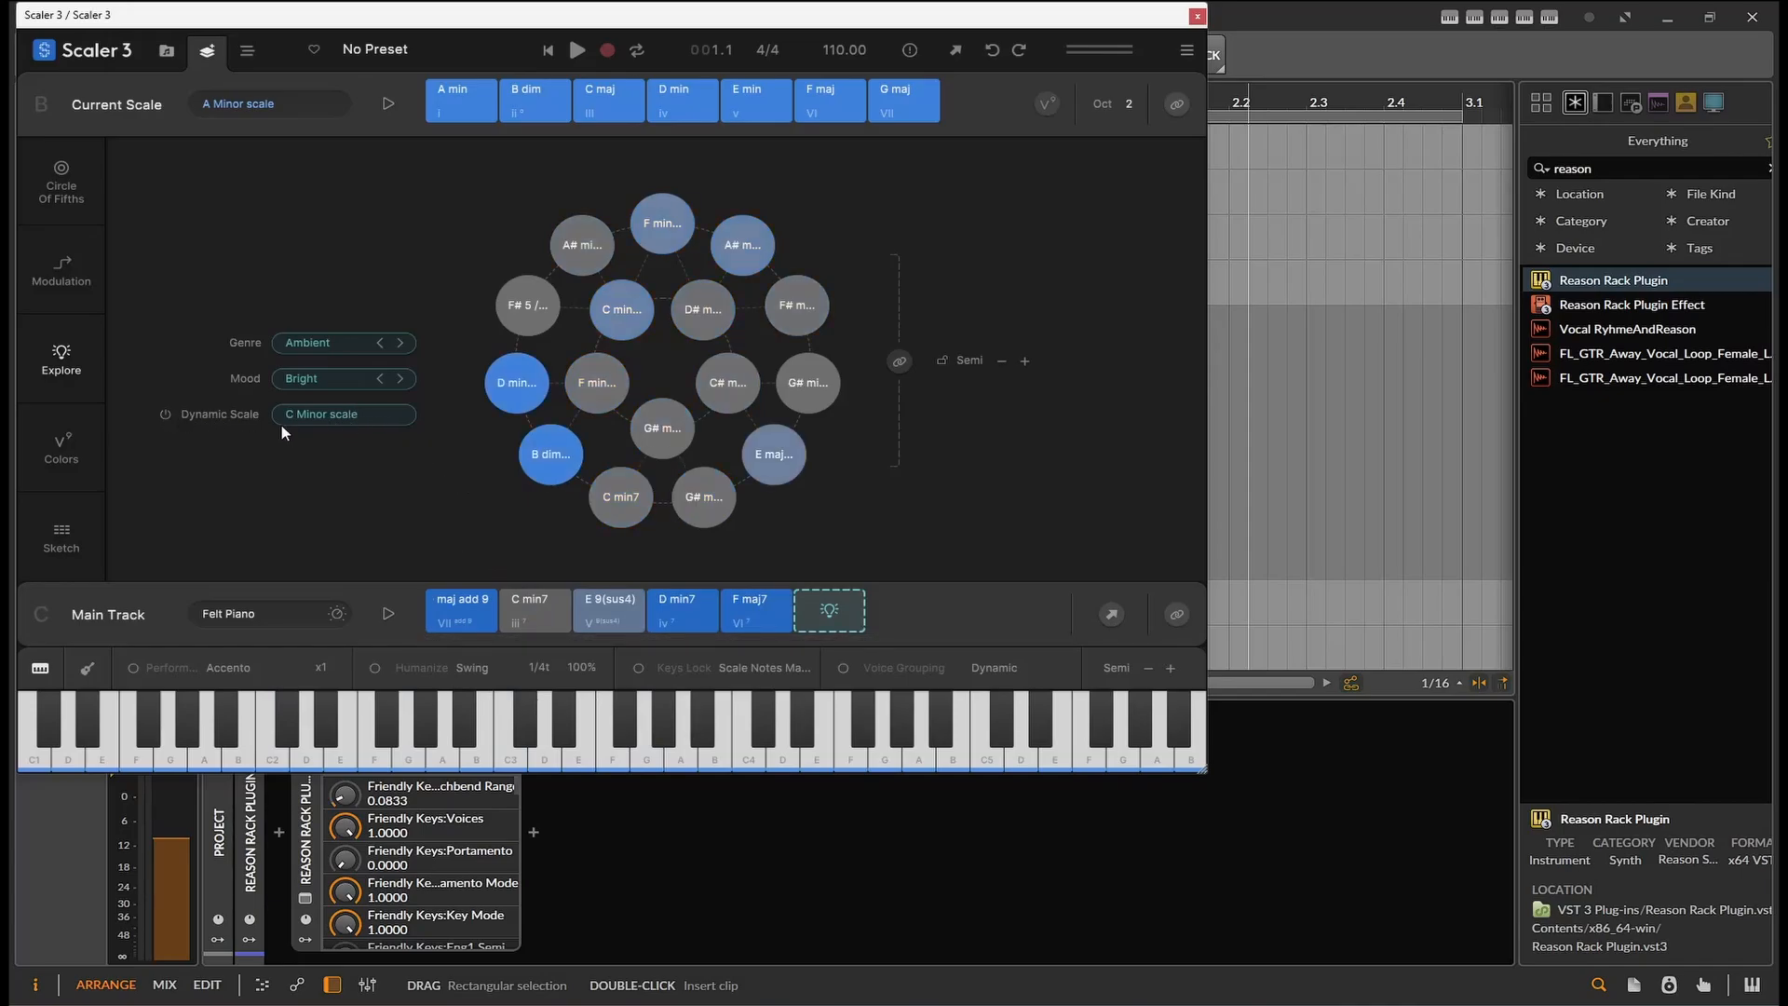
# Step: Insert the B dim #5 Explore chord as the second Main Track chord and remove C min7 and E 9(sus4) from the progression
pyautogui.moveTo(566, 449); pyautogui.dragTo(570, 603)
pyautogui.click(617, 617)
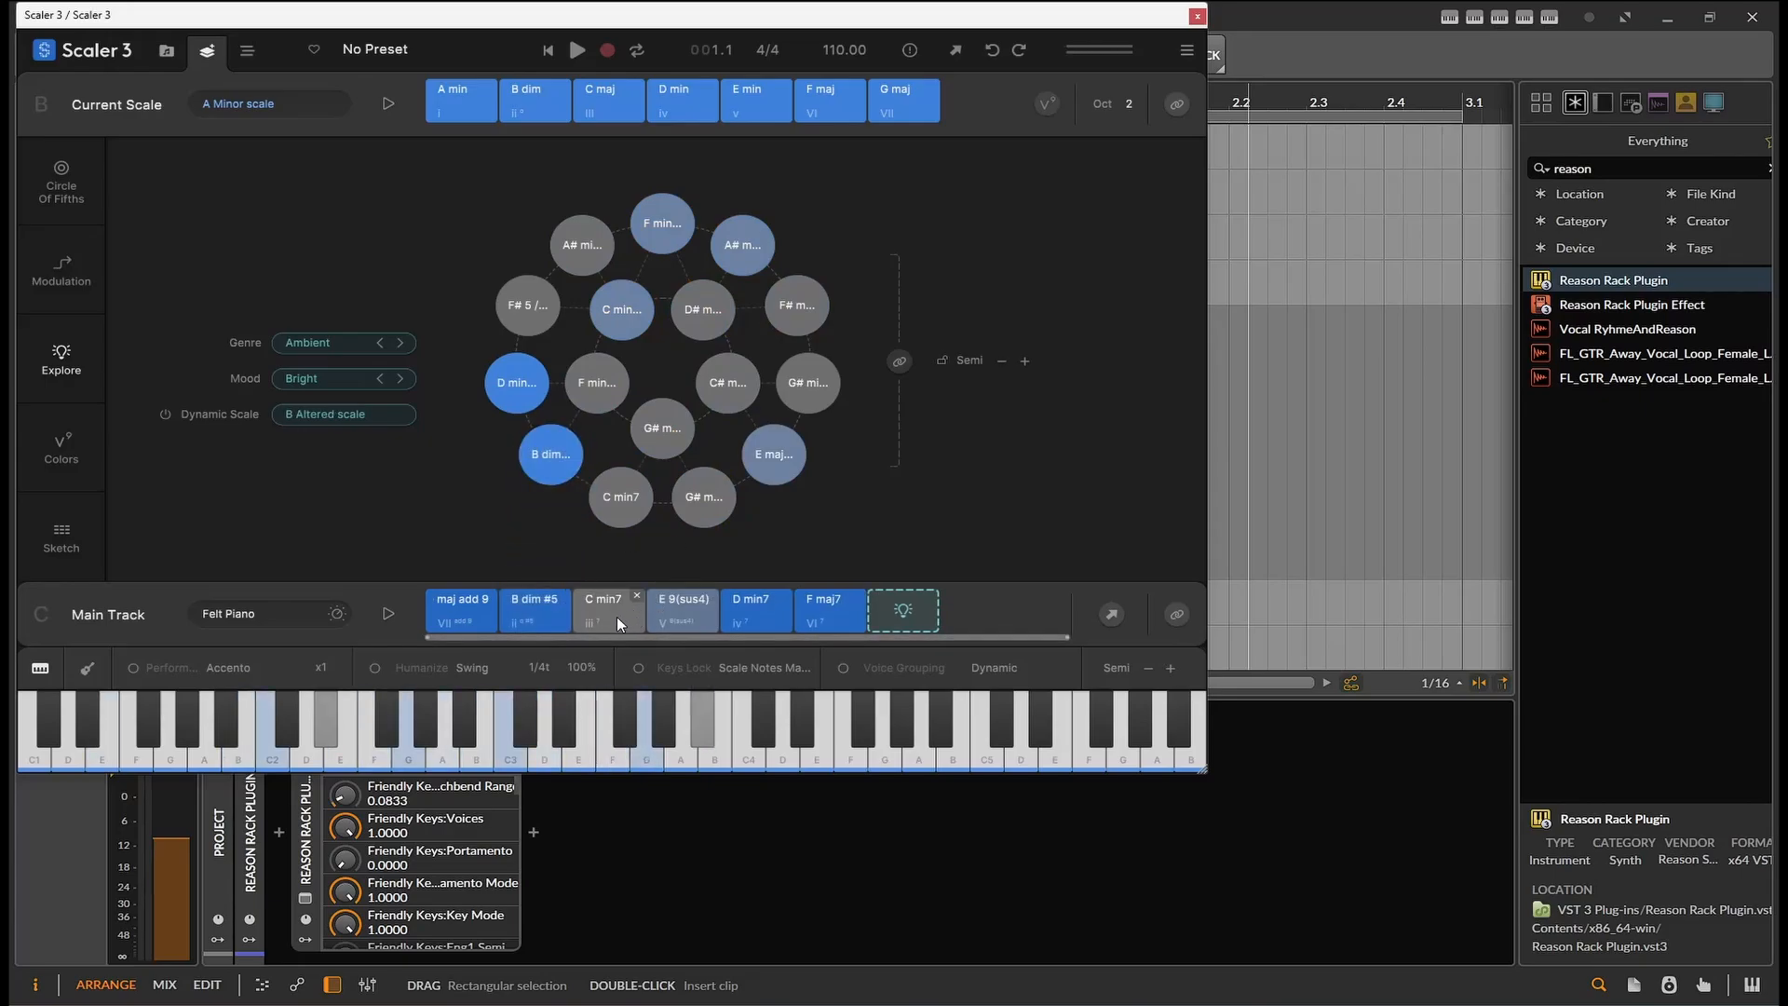
pyautogui.click(638, 597)
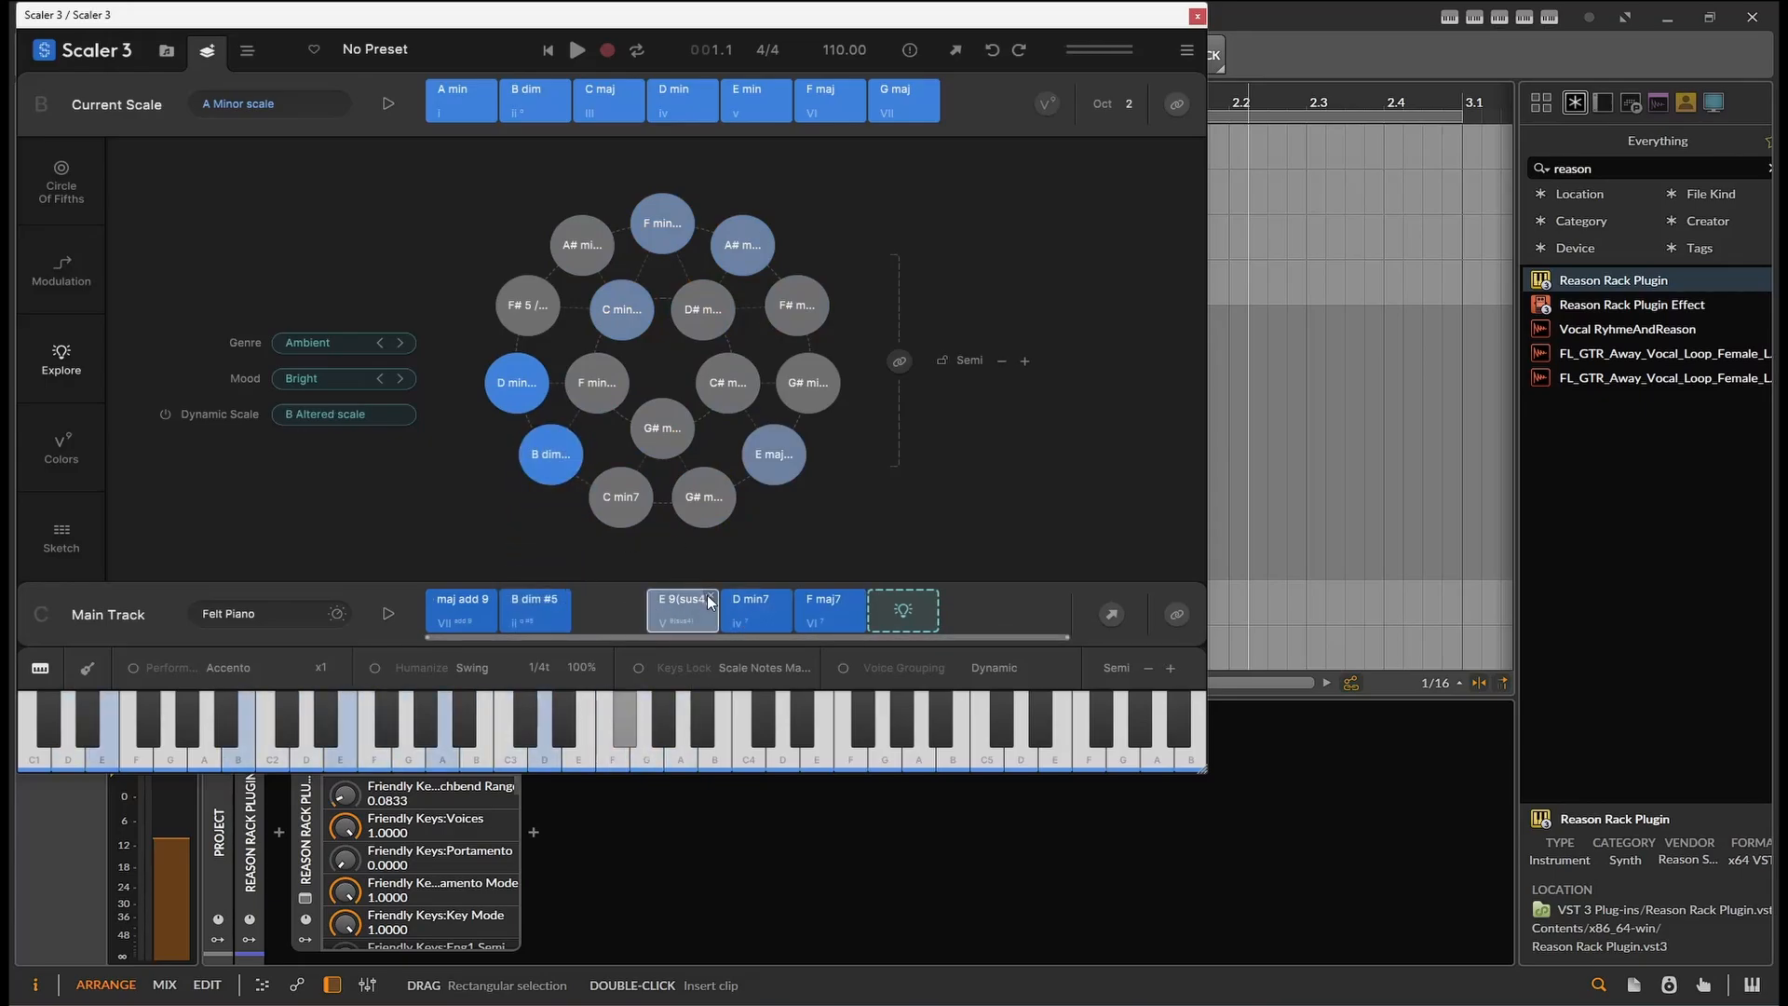
pyautogui.click(707, 599)
pyautogui.moveTo(738, 612); pyautogui.dragTo(607, 615)
pyautogui.moveTo(841, 614); pyautogui.dragTo(708, 614)
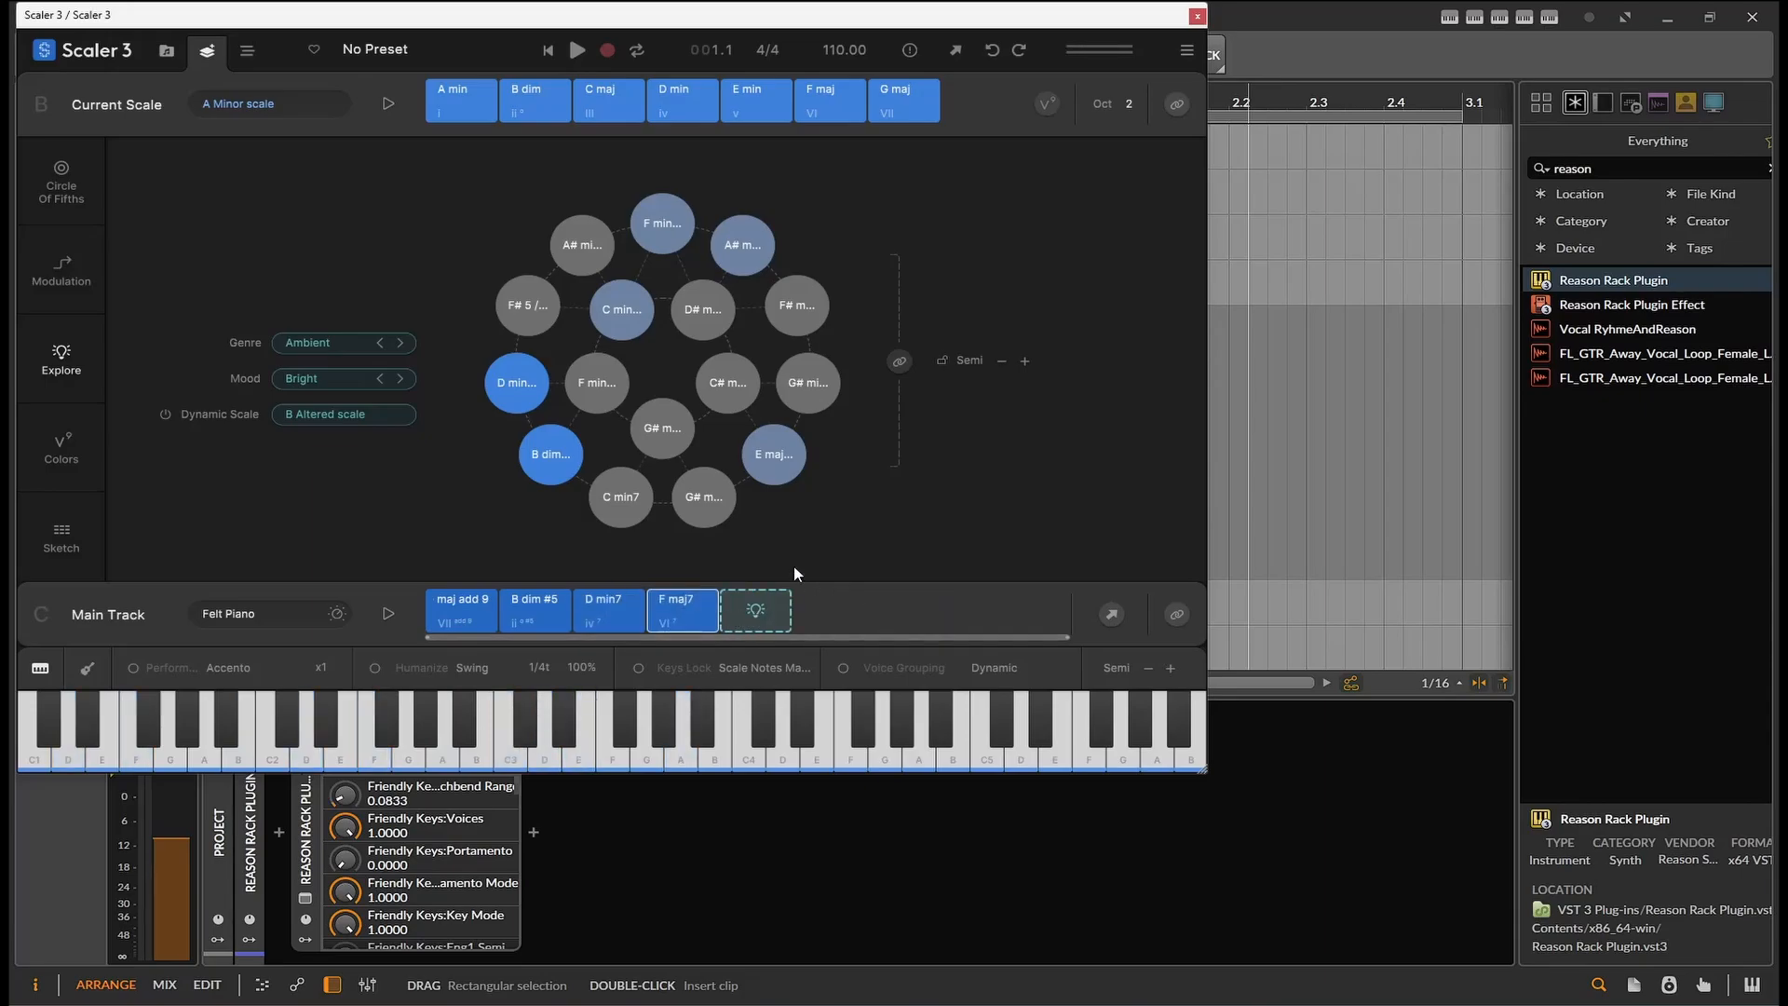
# Step: Audition the Main Track progression with Felt Piano and Soft Piano, and set the track's sound to Celestial Existence
pyautogui.click(388, 612)
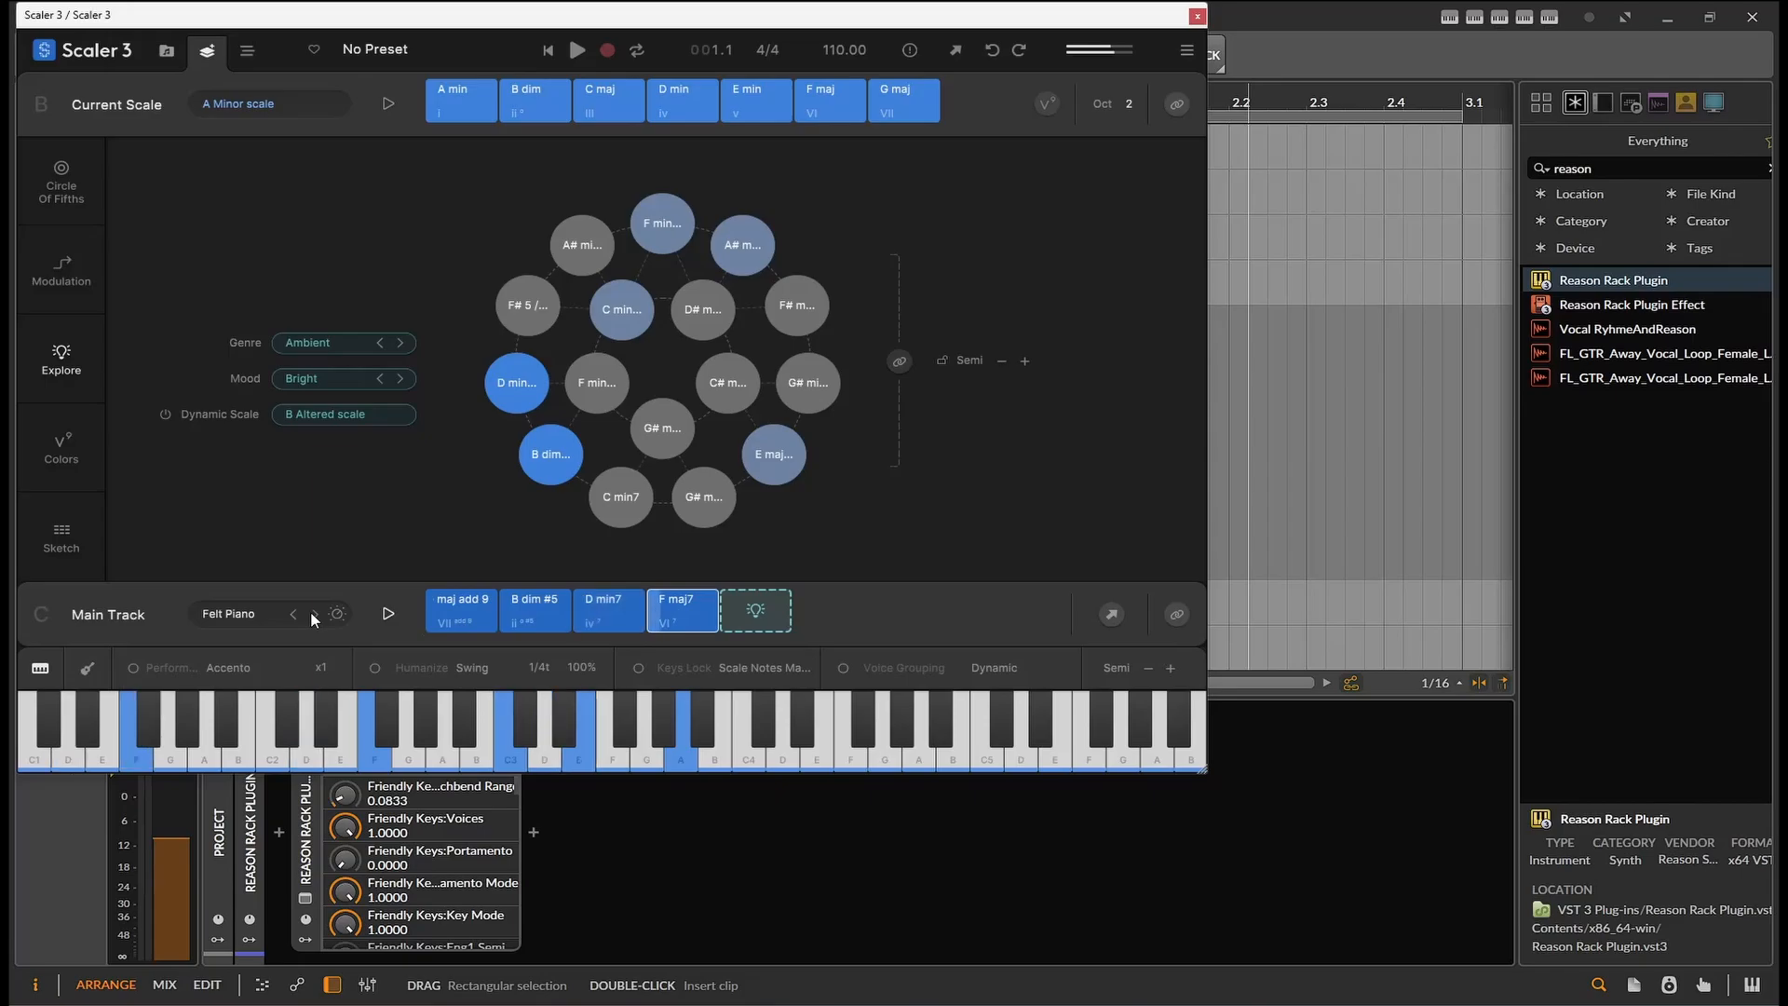
pyautogui.click(315, 614)
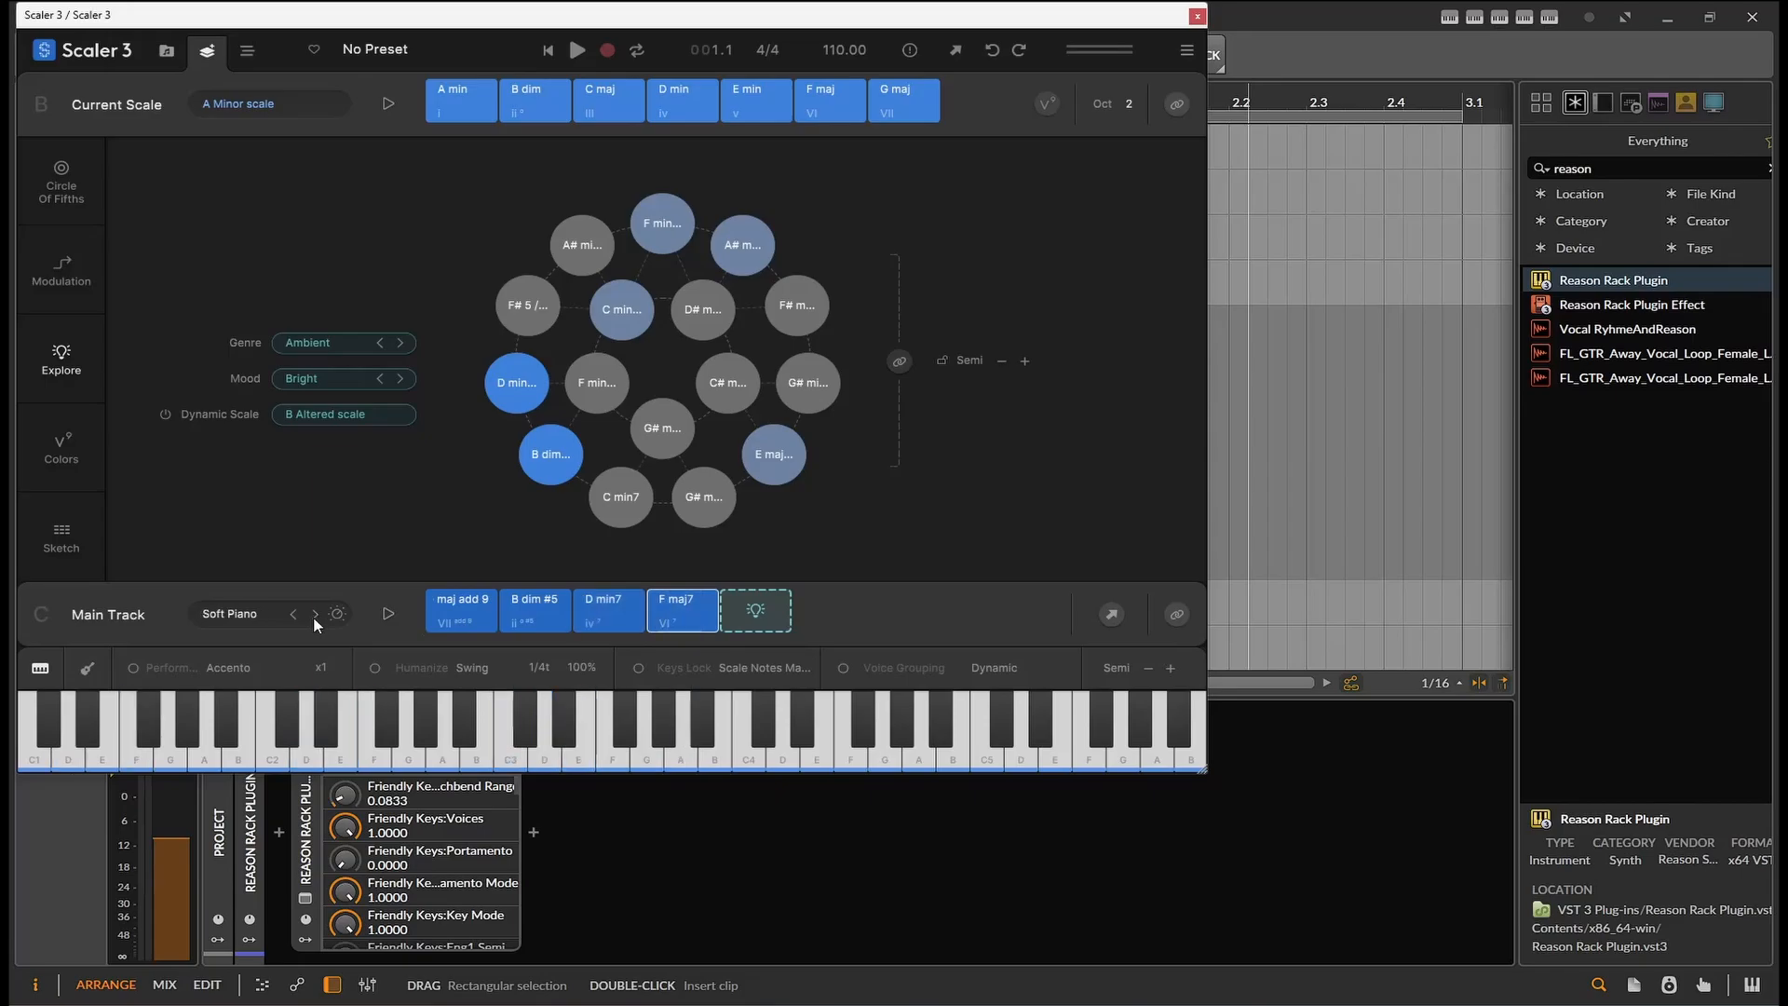
pyautogui.click(386, 615)
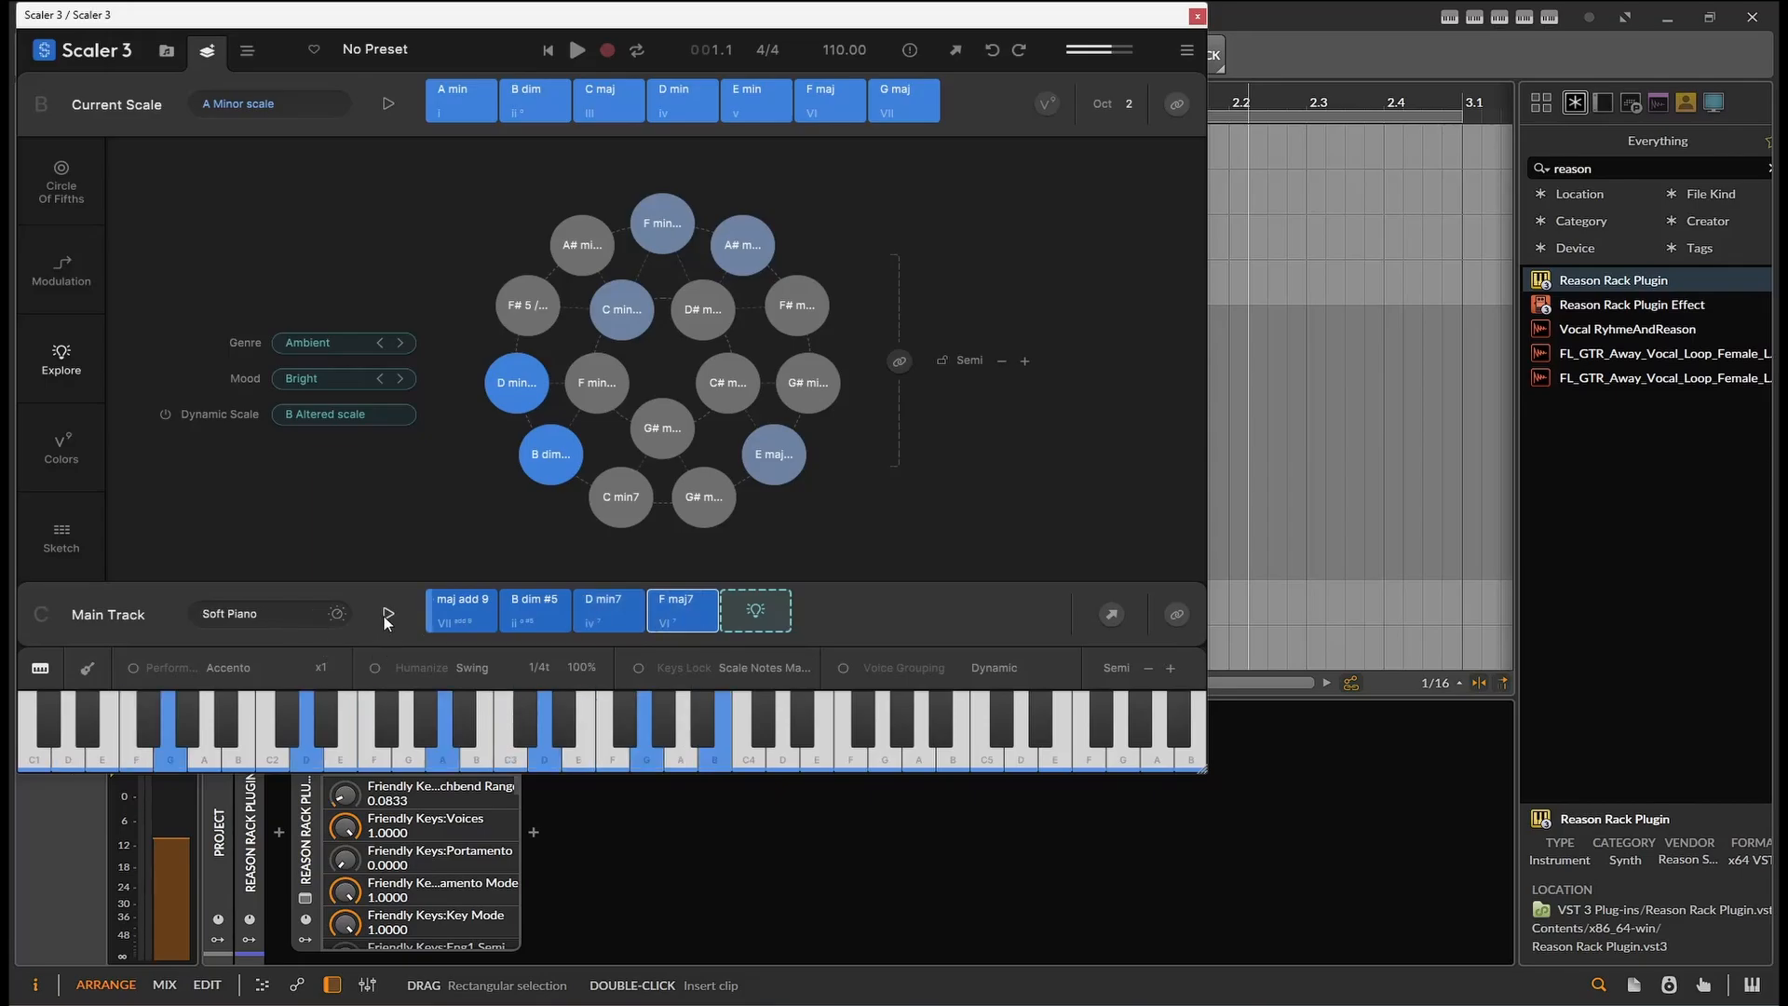
pyautogui.click(317, 616)
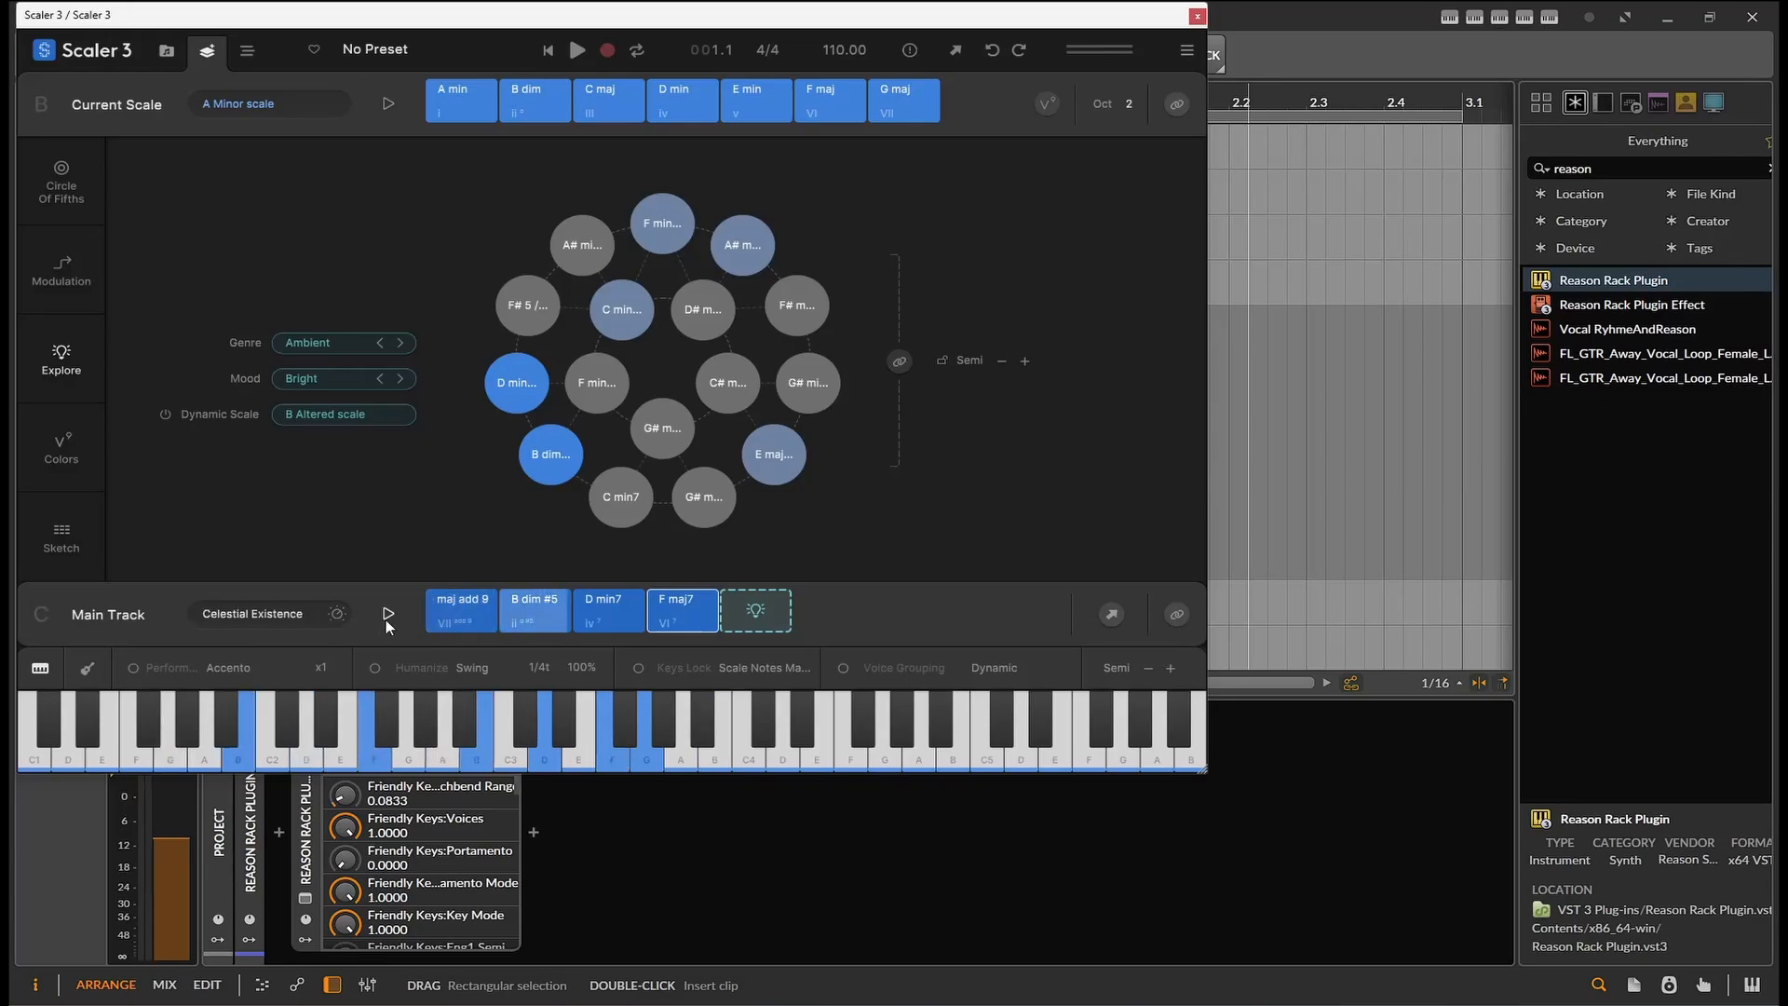
pyautogui.click(249, 617)
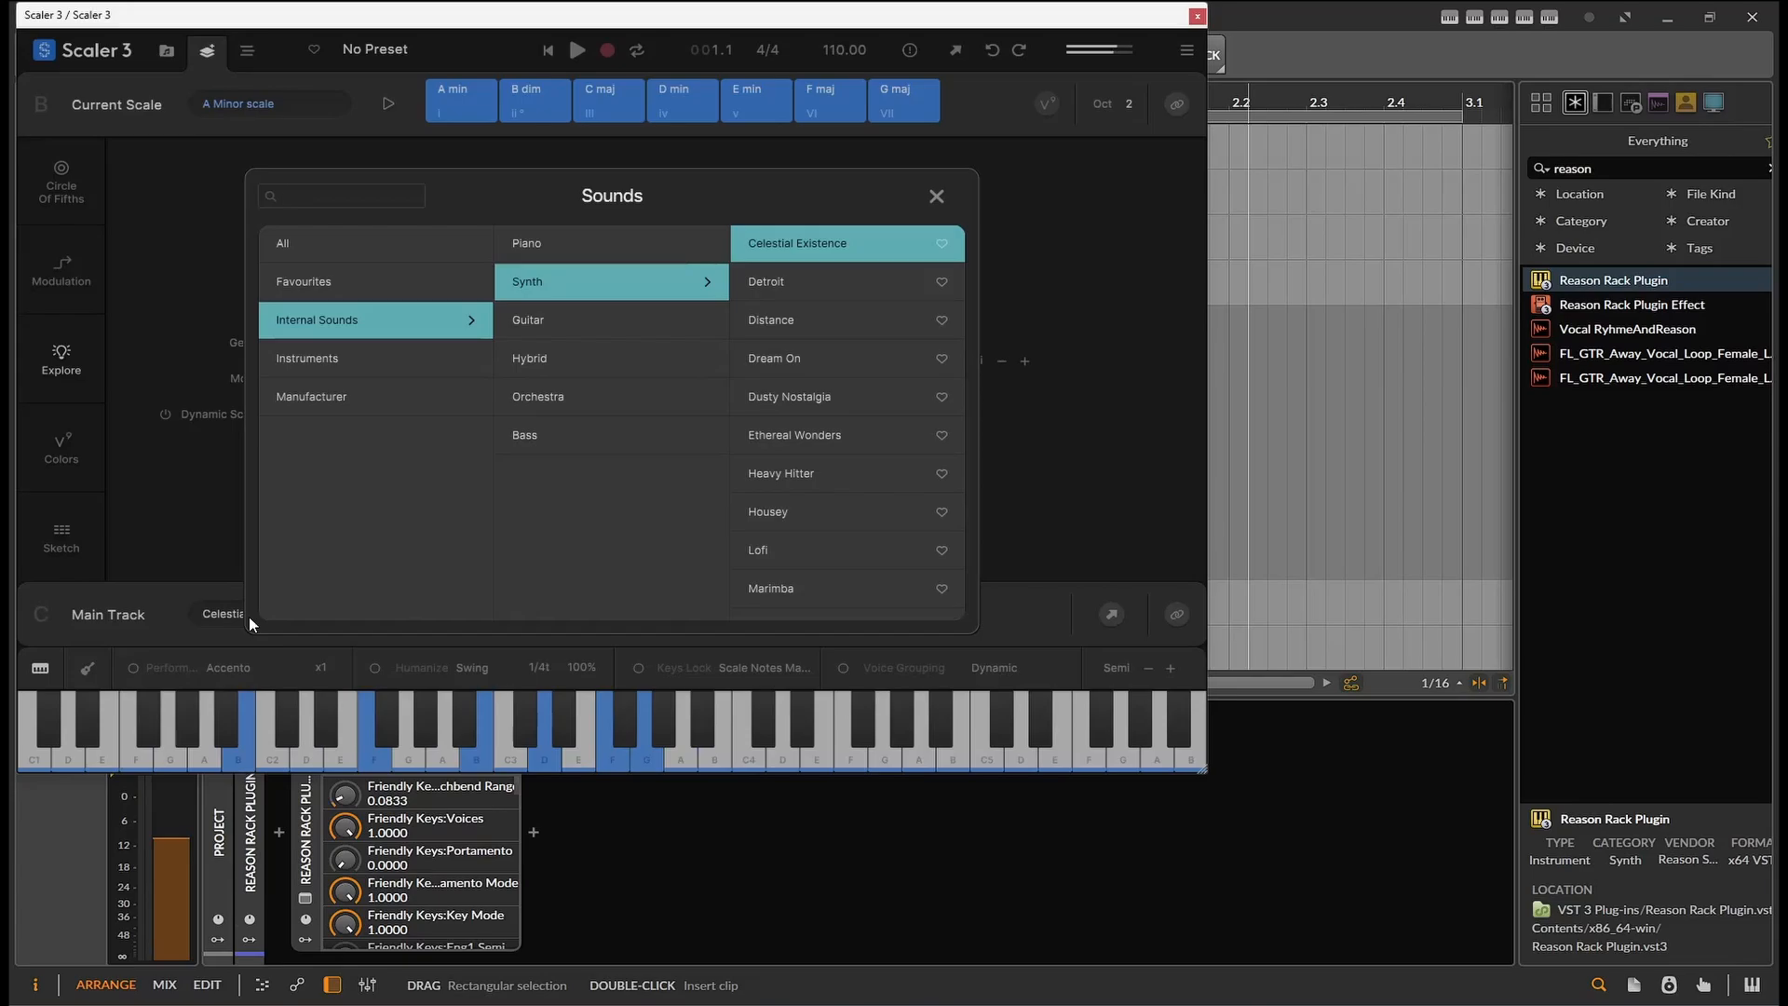
pyautogui.click(937, 197)
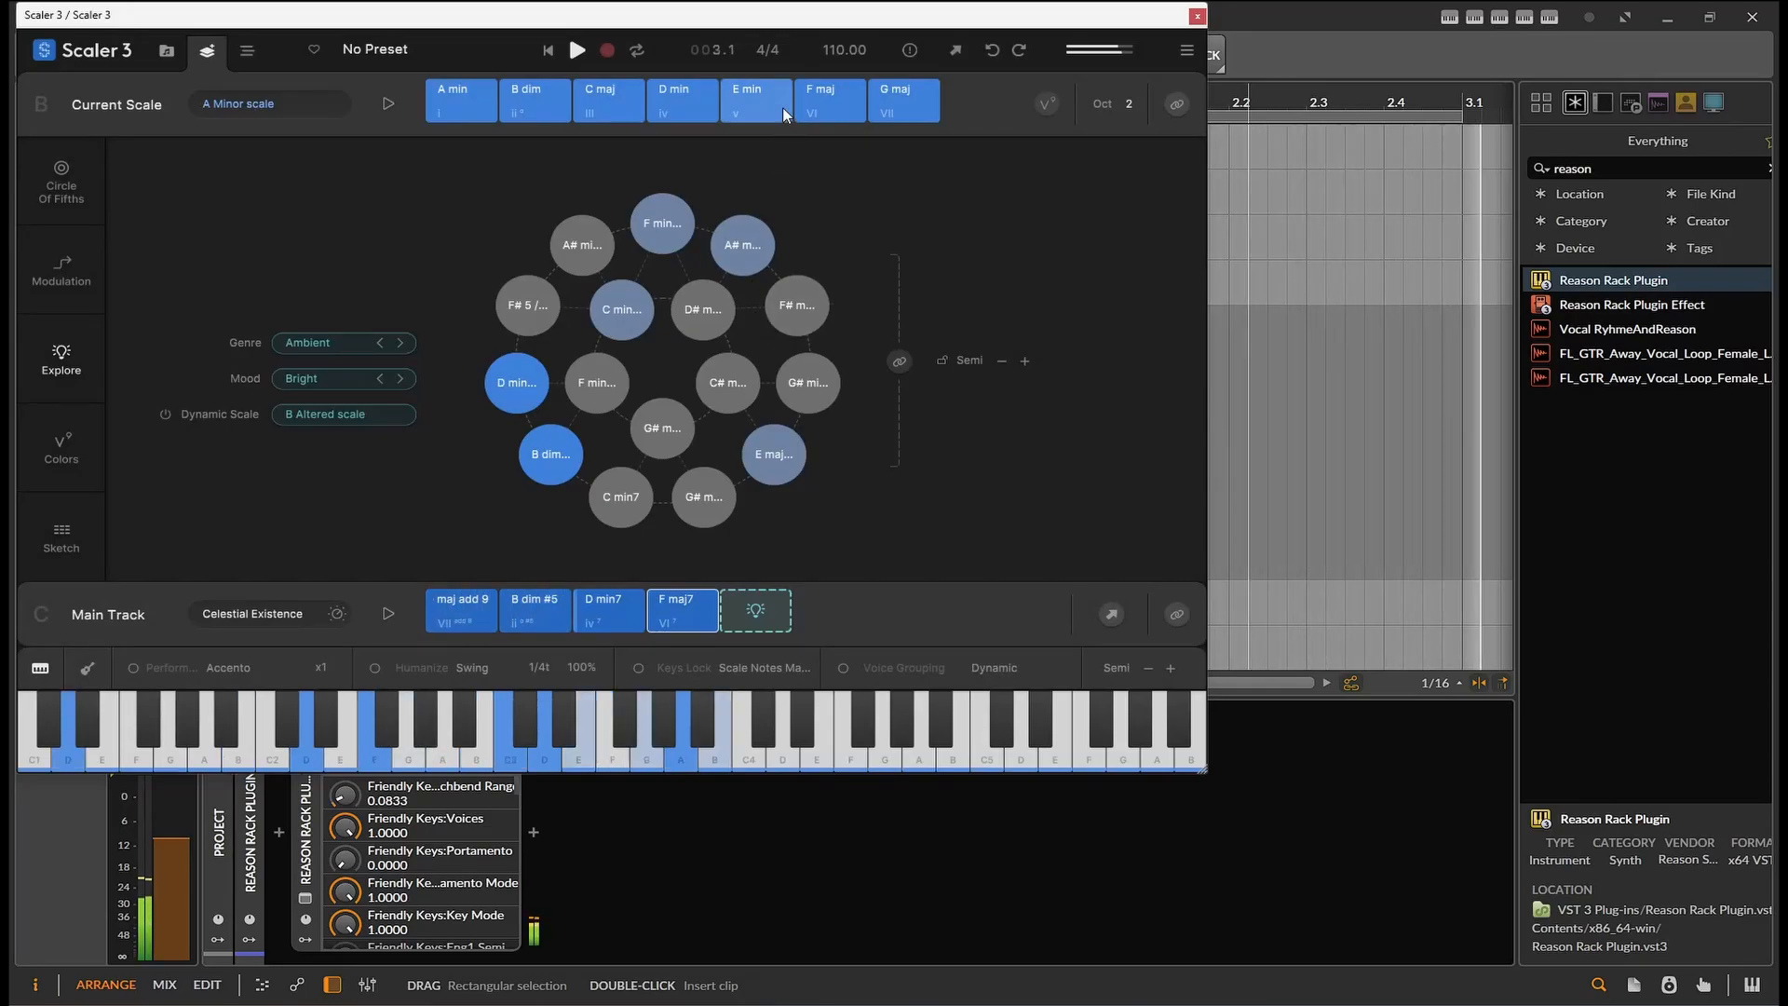
# Step: Stop the project playback in Bitwig Studio and select the Scaler 3 track
pyautogui.moveTo(509, 14); pyautogui.dragTo(801, 171)
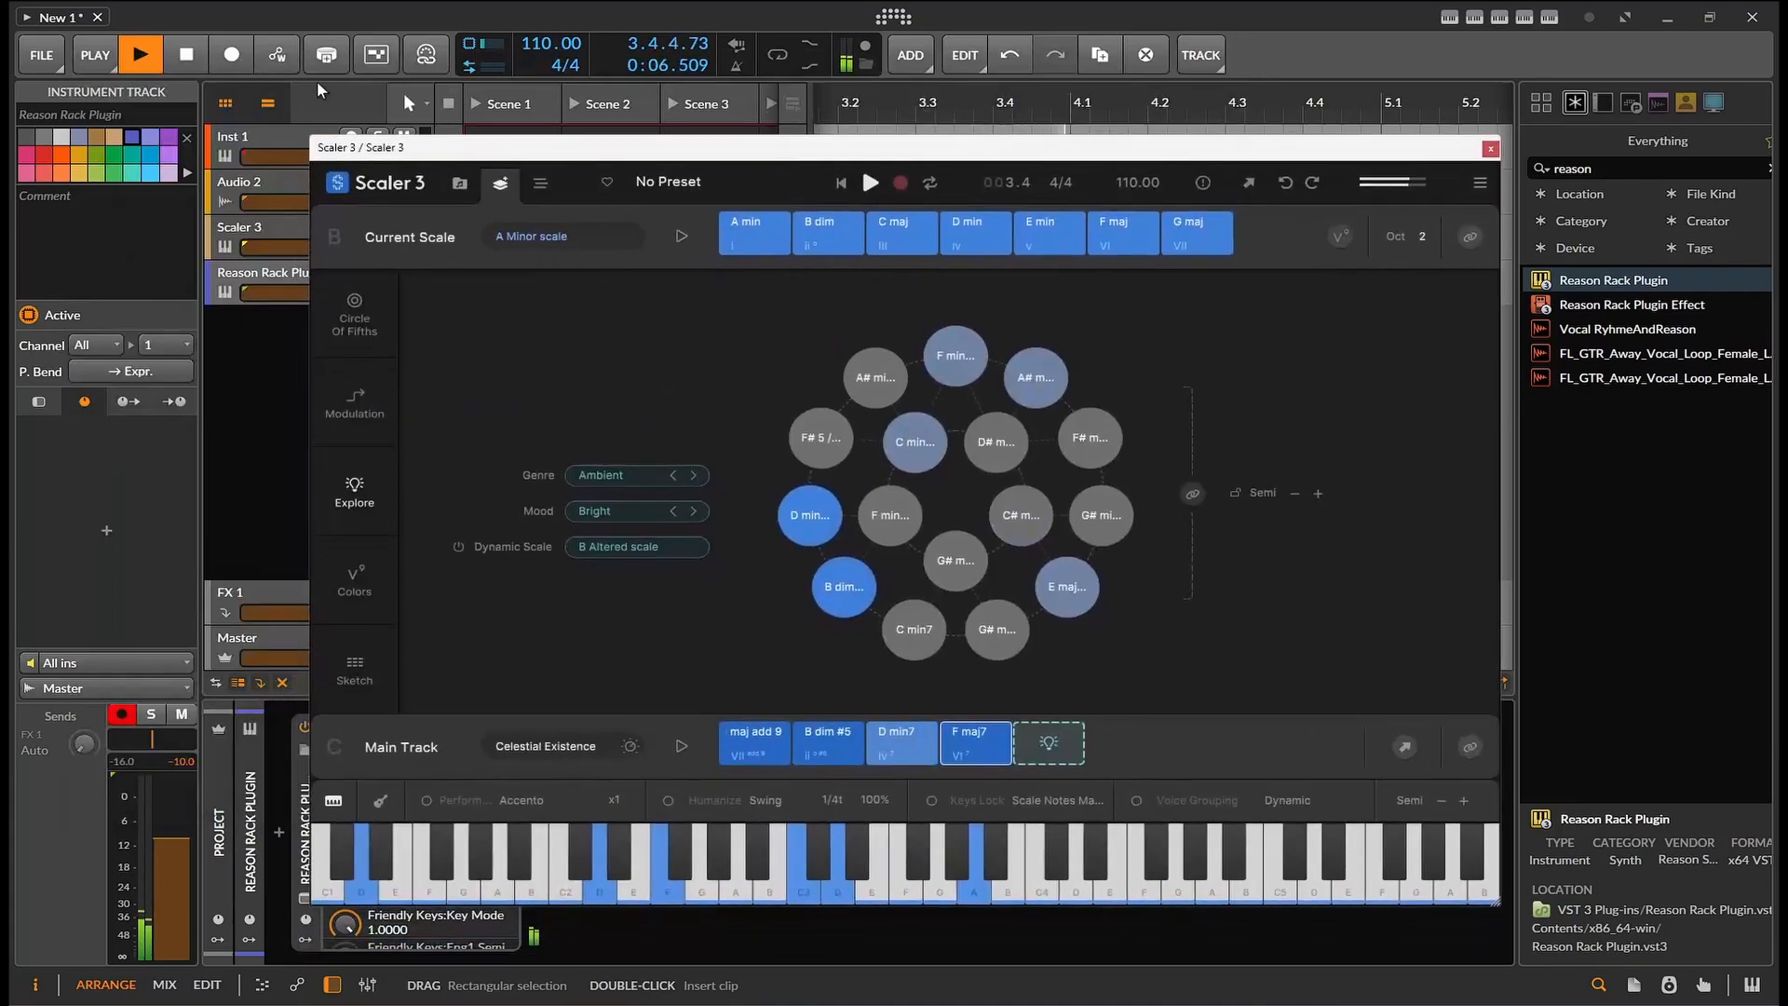
pyautogui.click(181, 66)
pyautogui.click(182, 67)
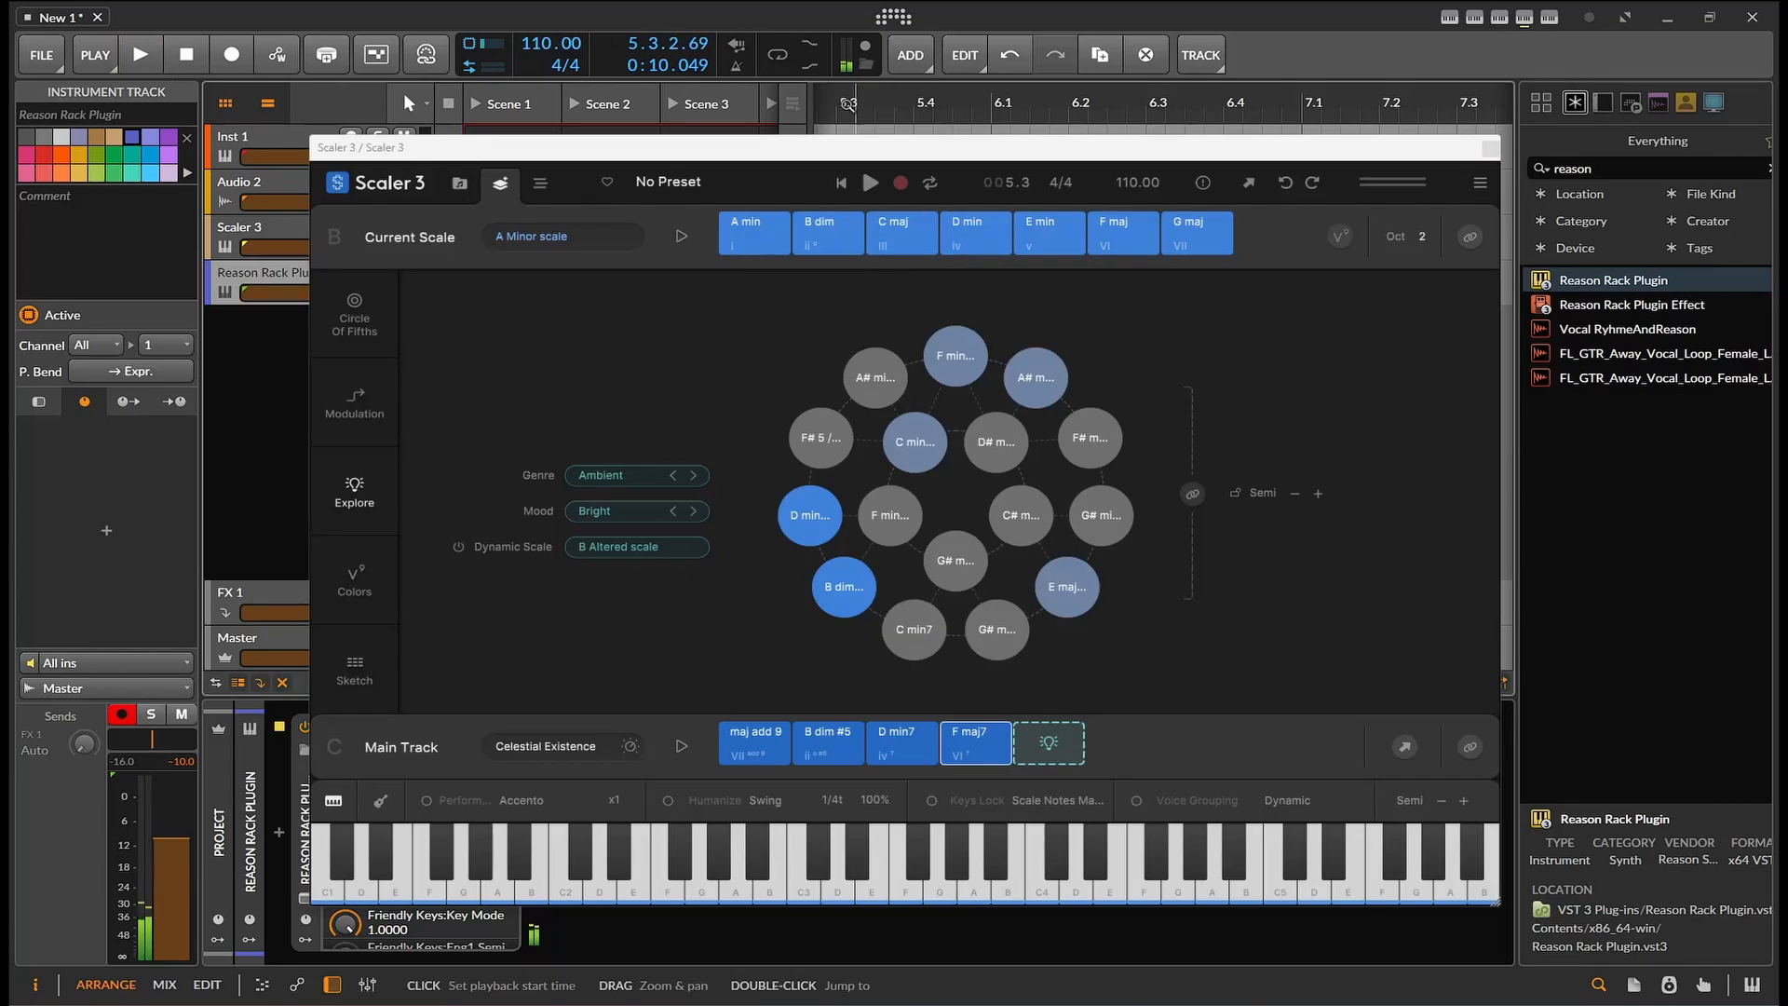
pyautogui.click(269, 223)
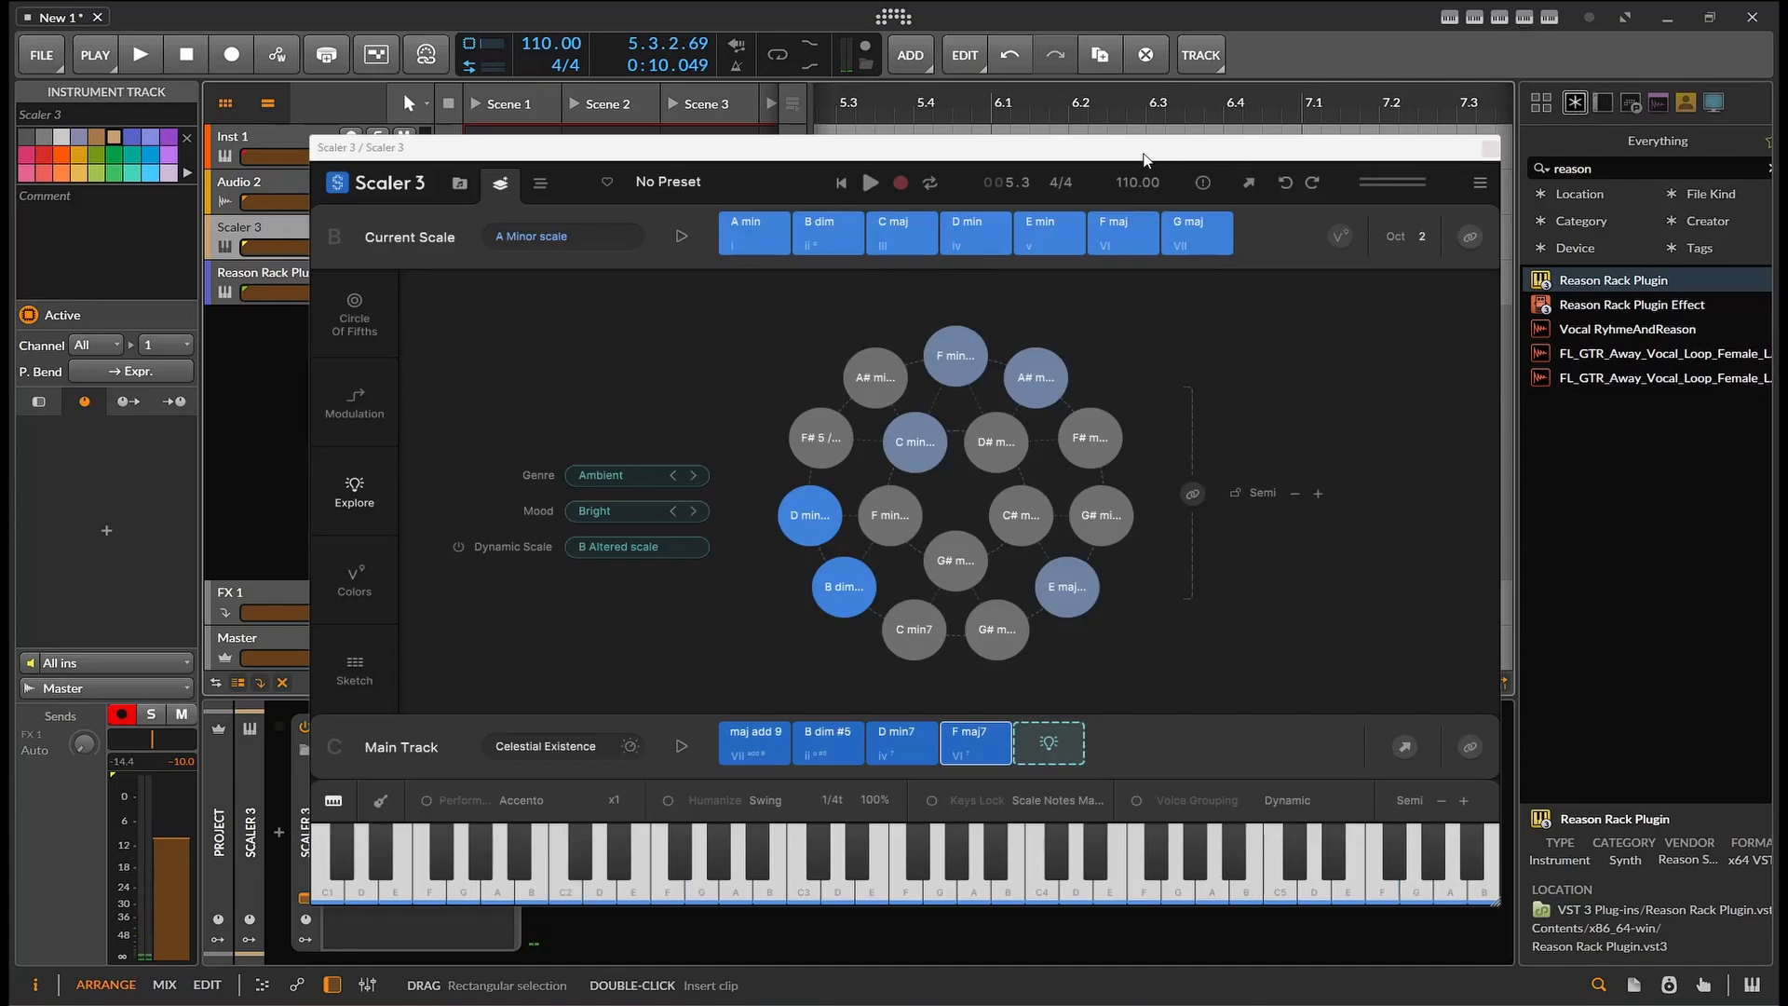
# Step: Add the Emotive Phrase 14 motion from the Dark mood's Emotive phrases as a new track in Scaler 3's Arrange view
pyautogui.click(547, 191)
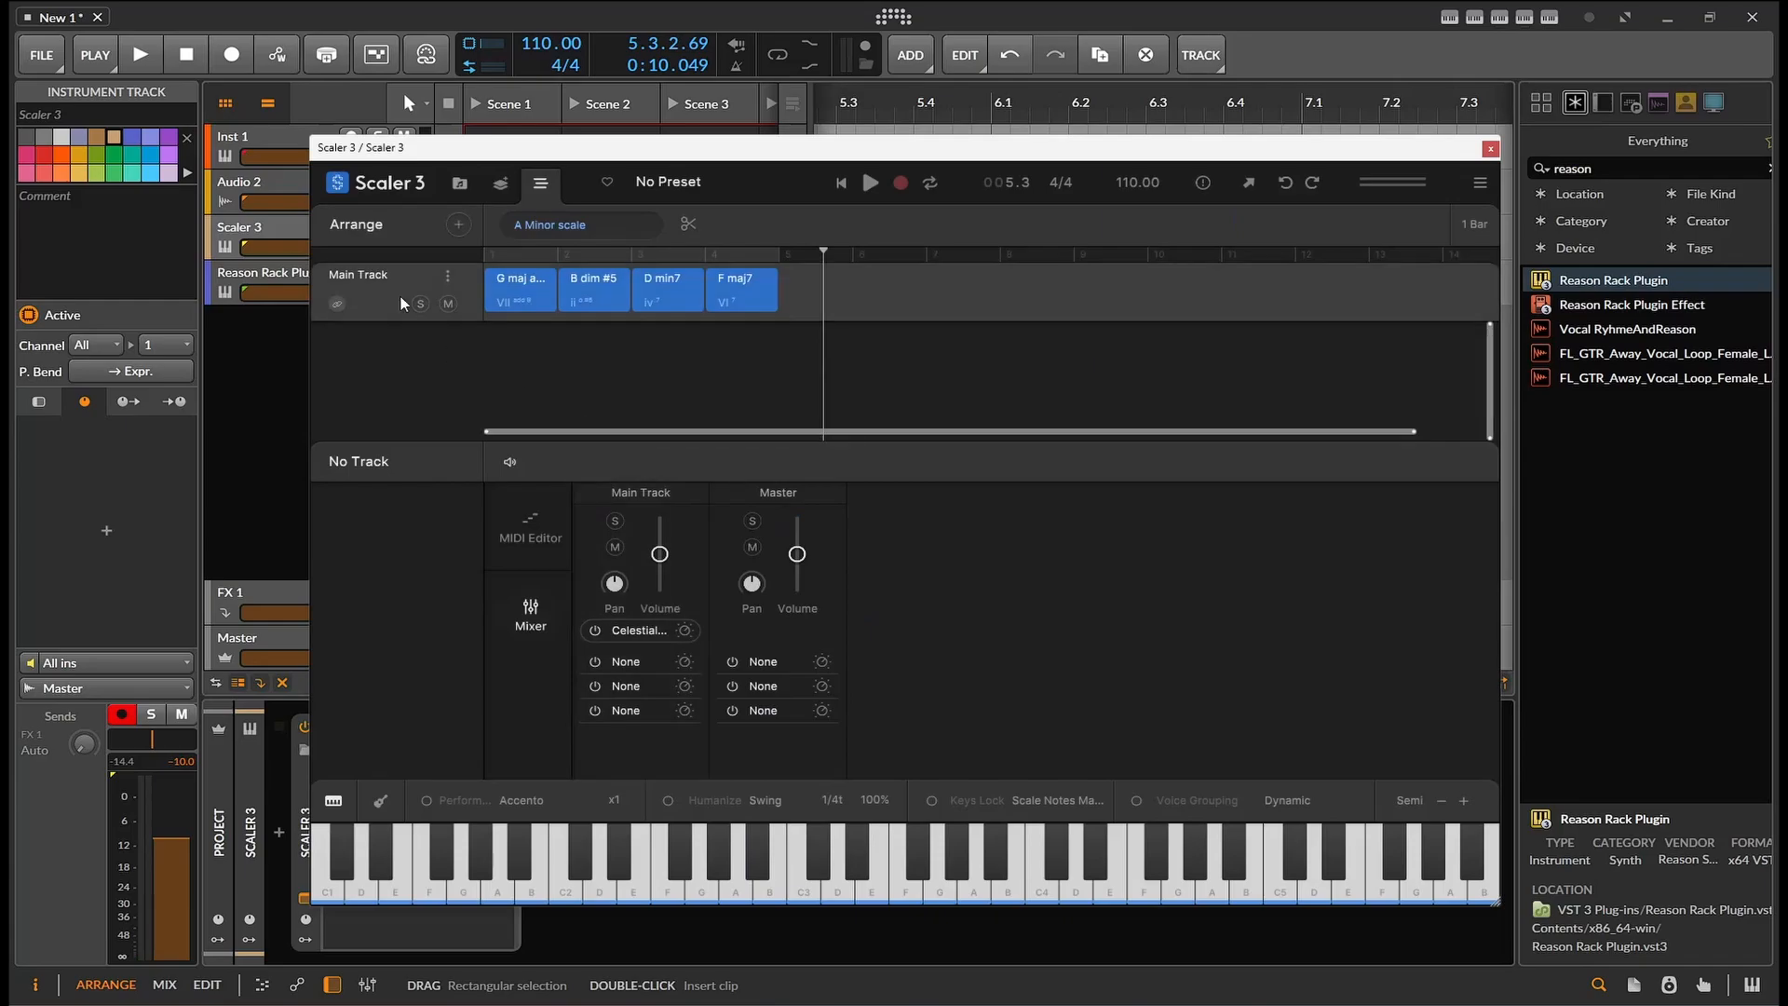
pyautogui.click(460, 225)
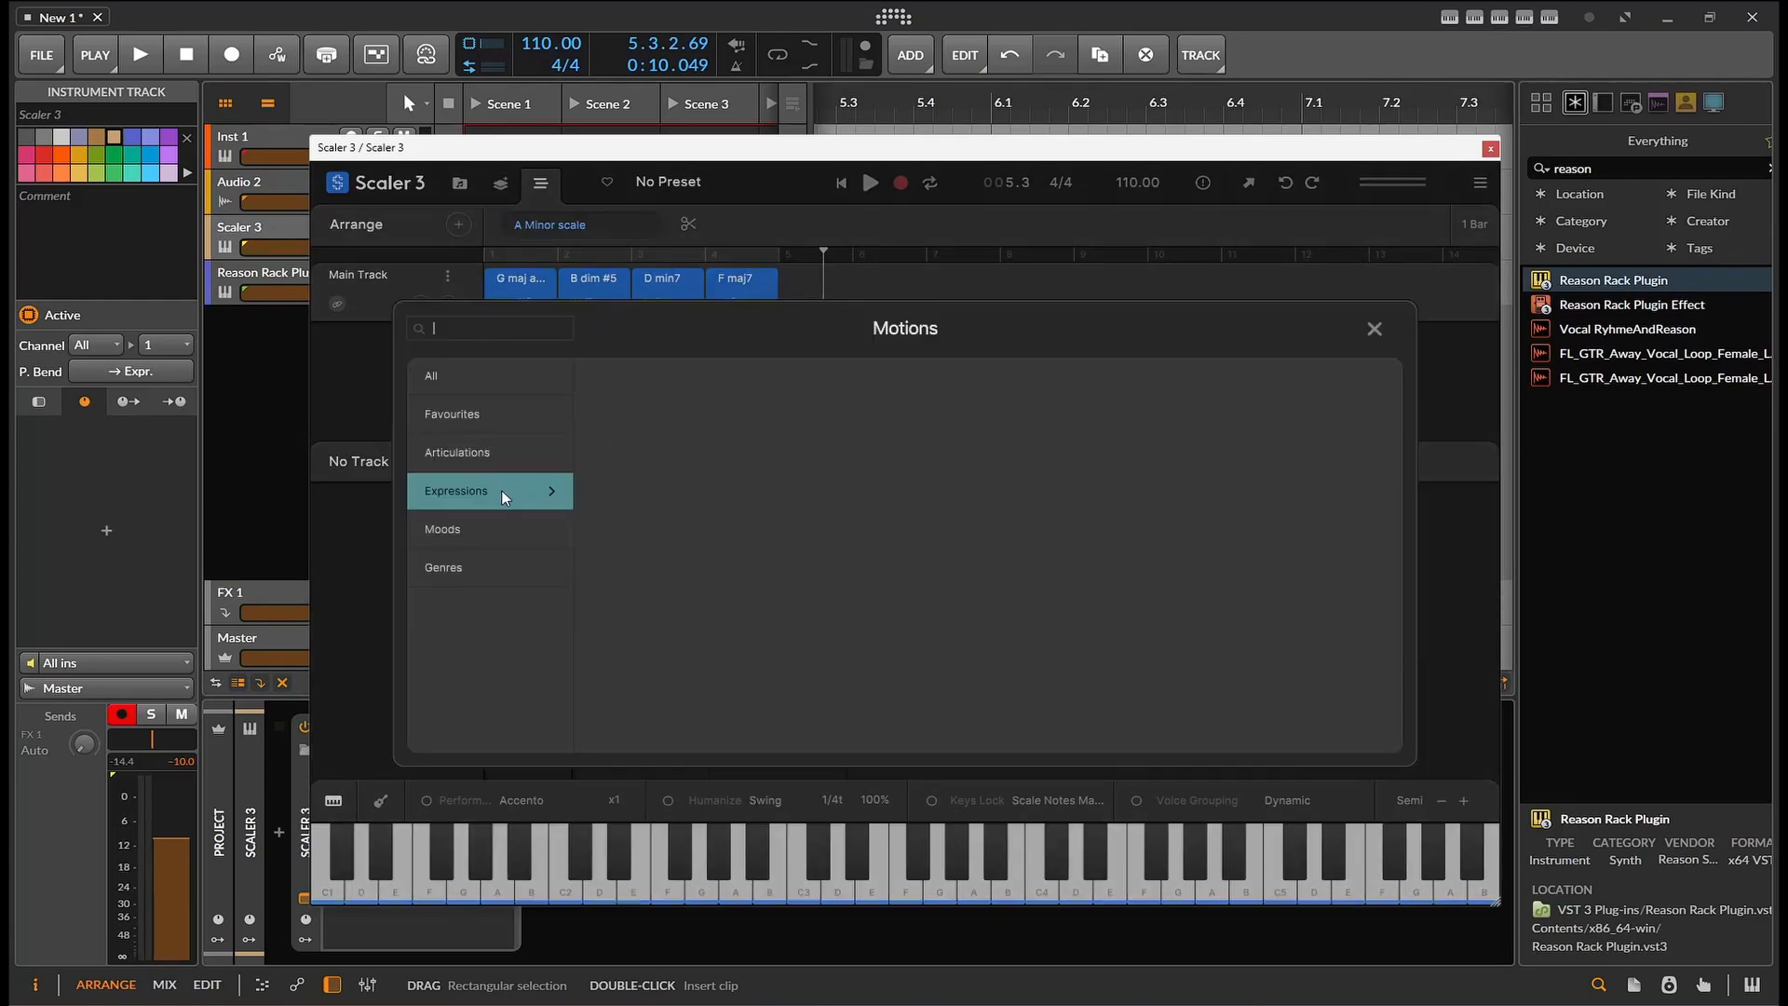
pyautogui.moveTo(471, 527)
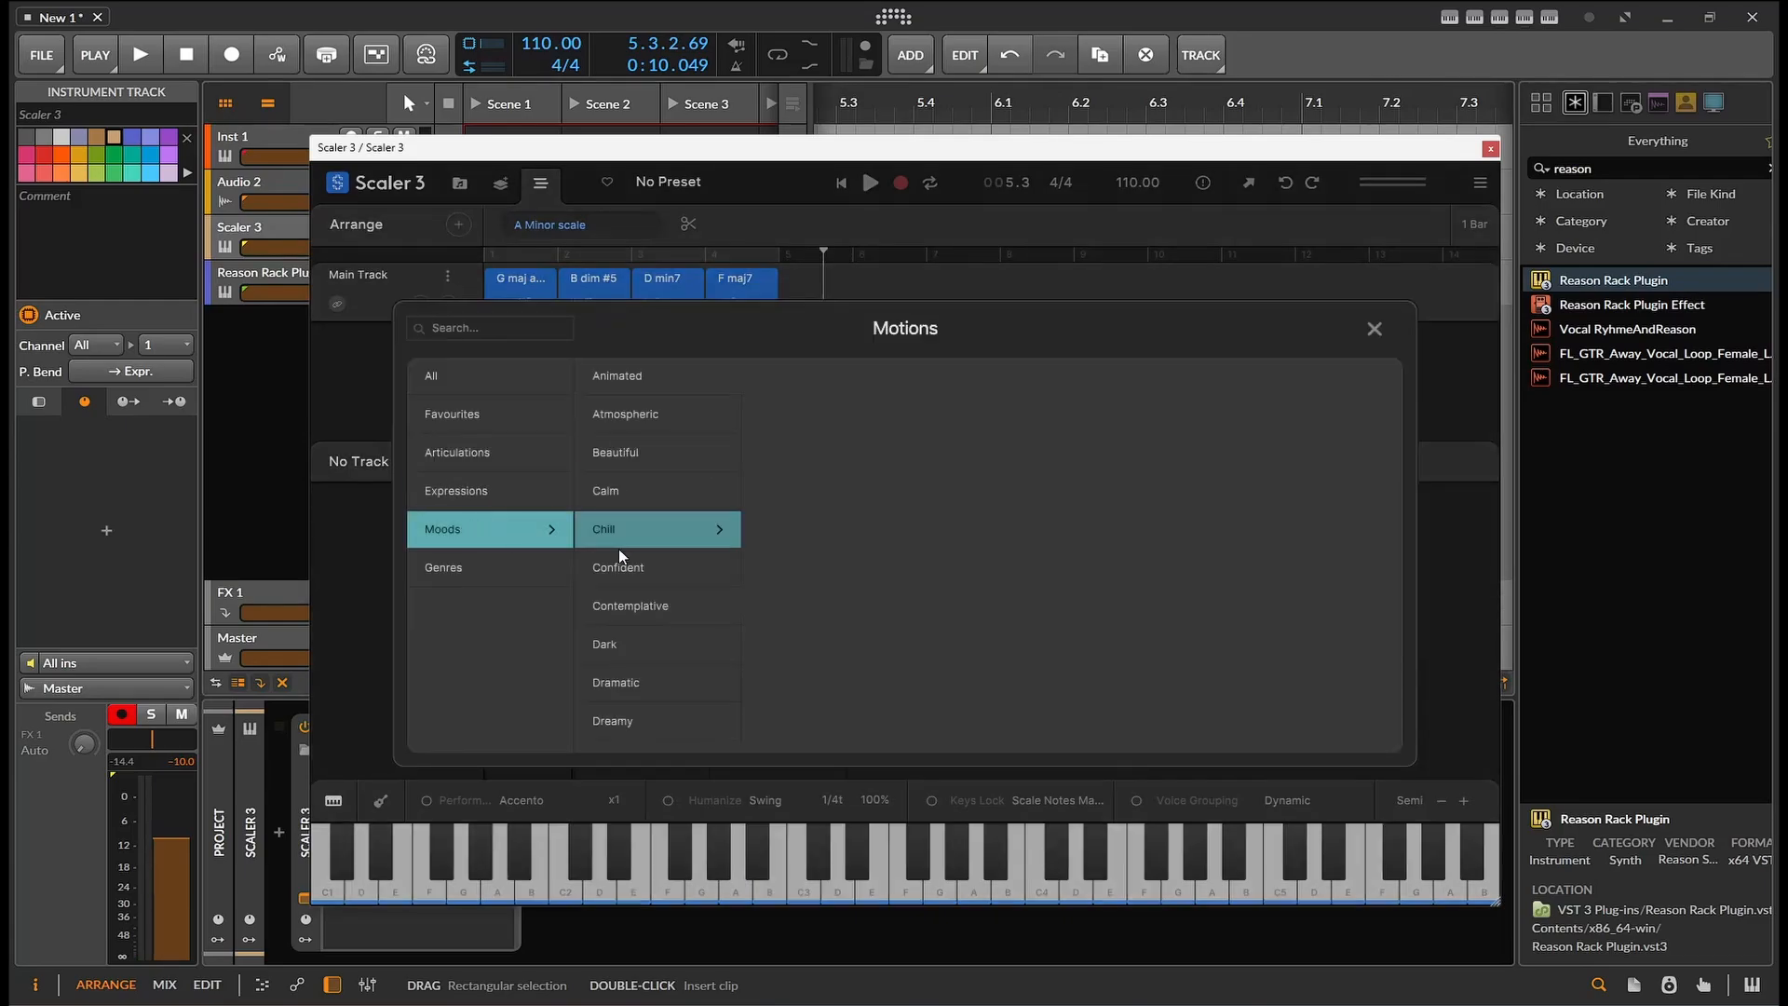
pyautogui.moveTo(598, 643)
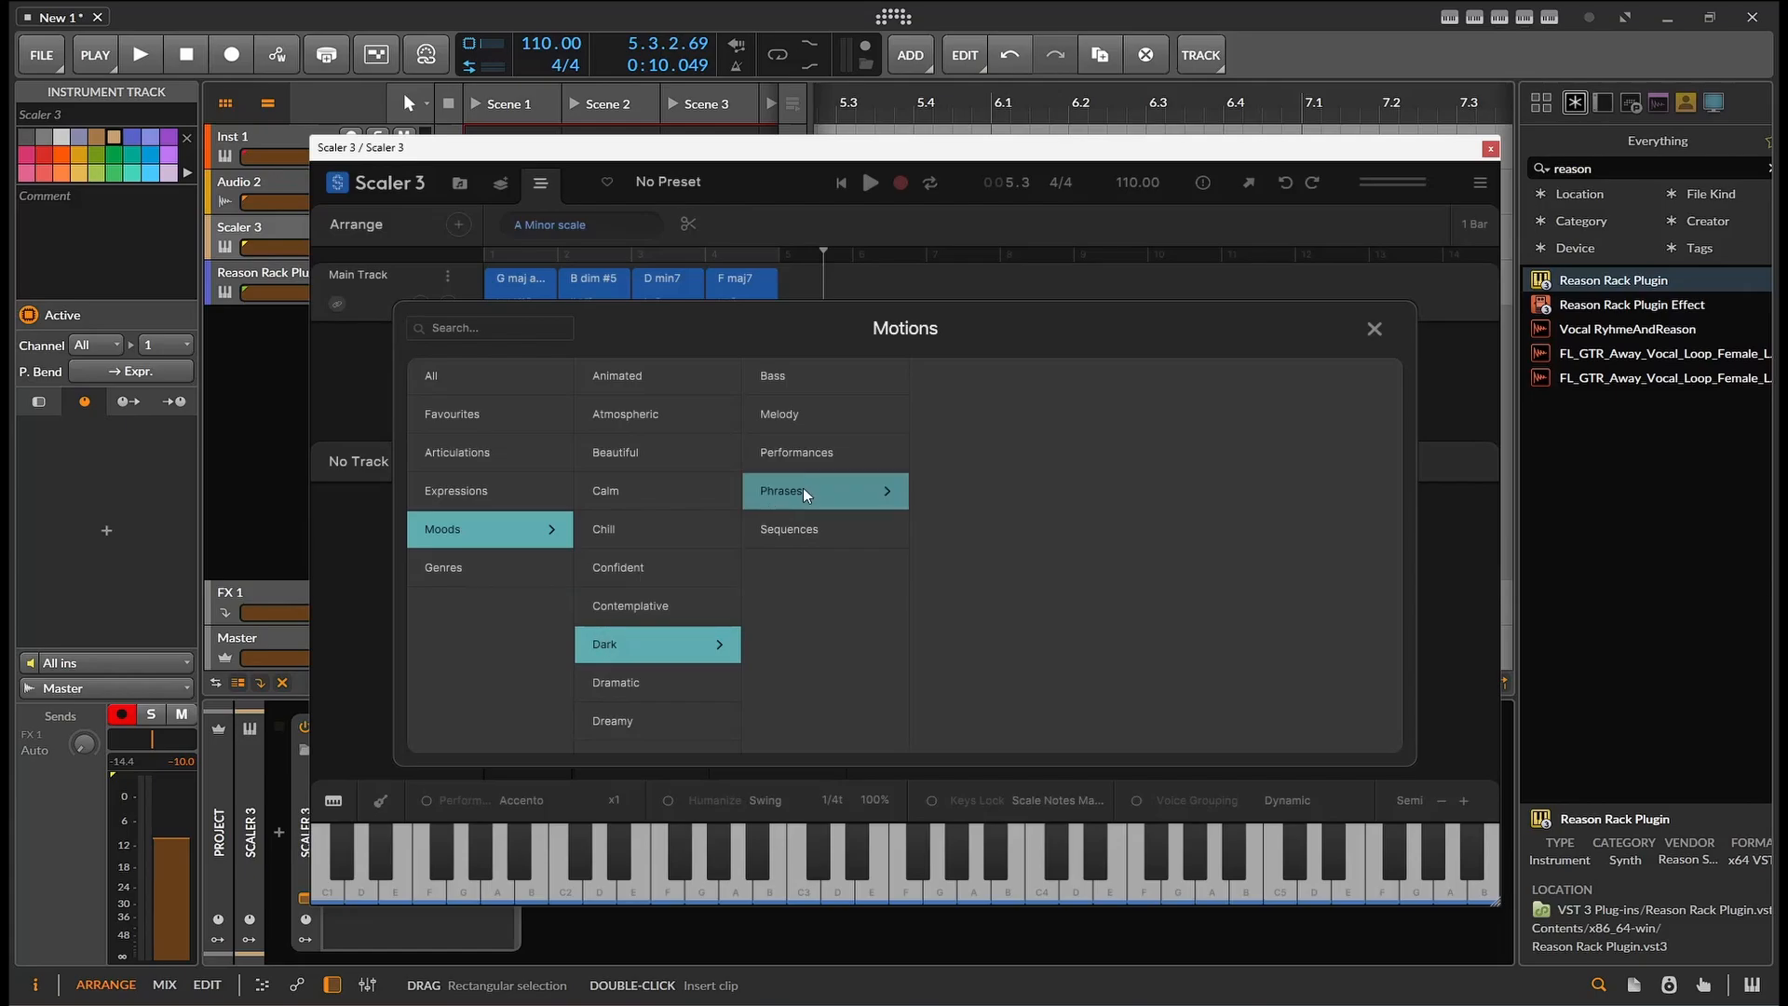
pyautogui.moveTo(864, 499)
pyautogui.moveTo(1002, 385)
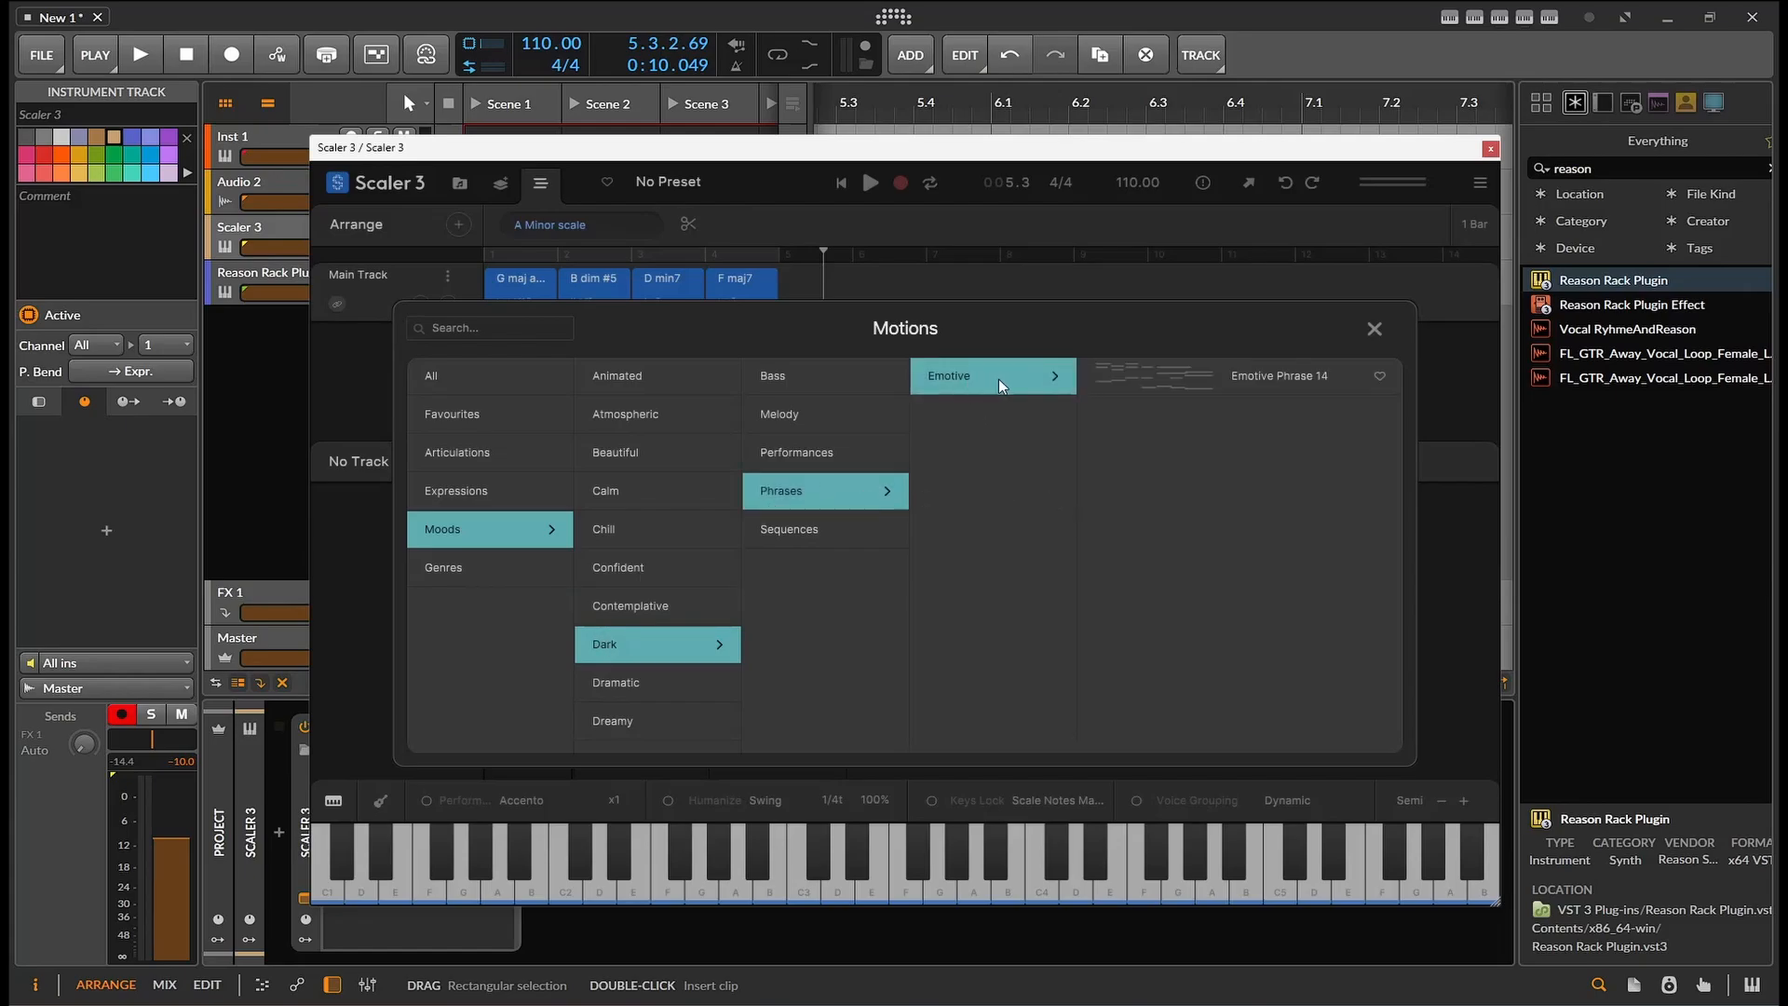
pyautogui.click(1122, 384)
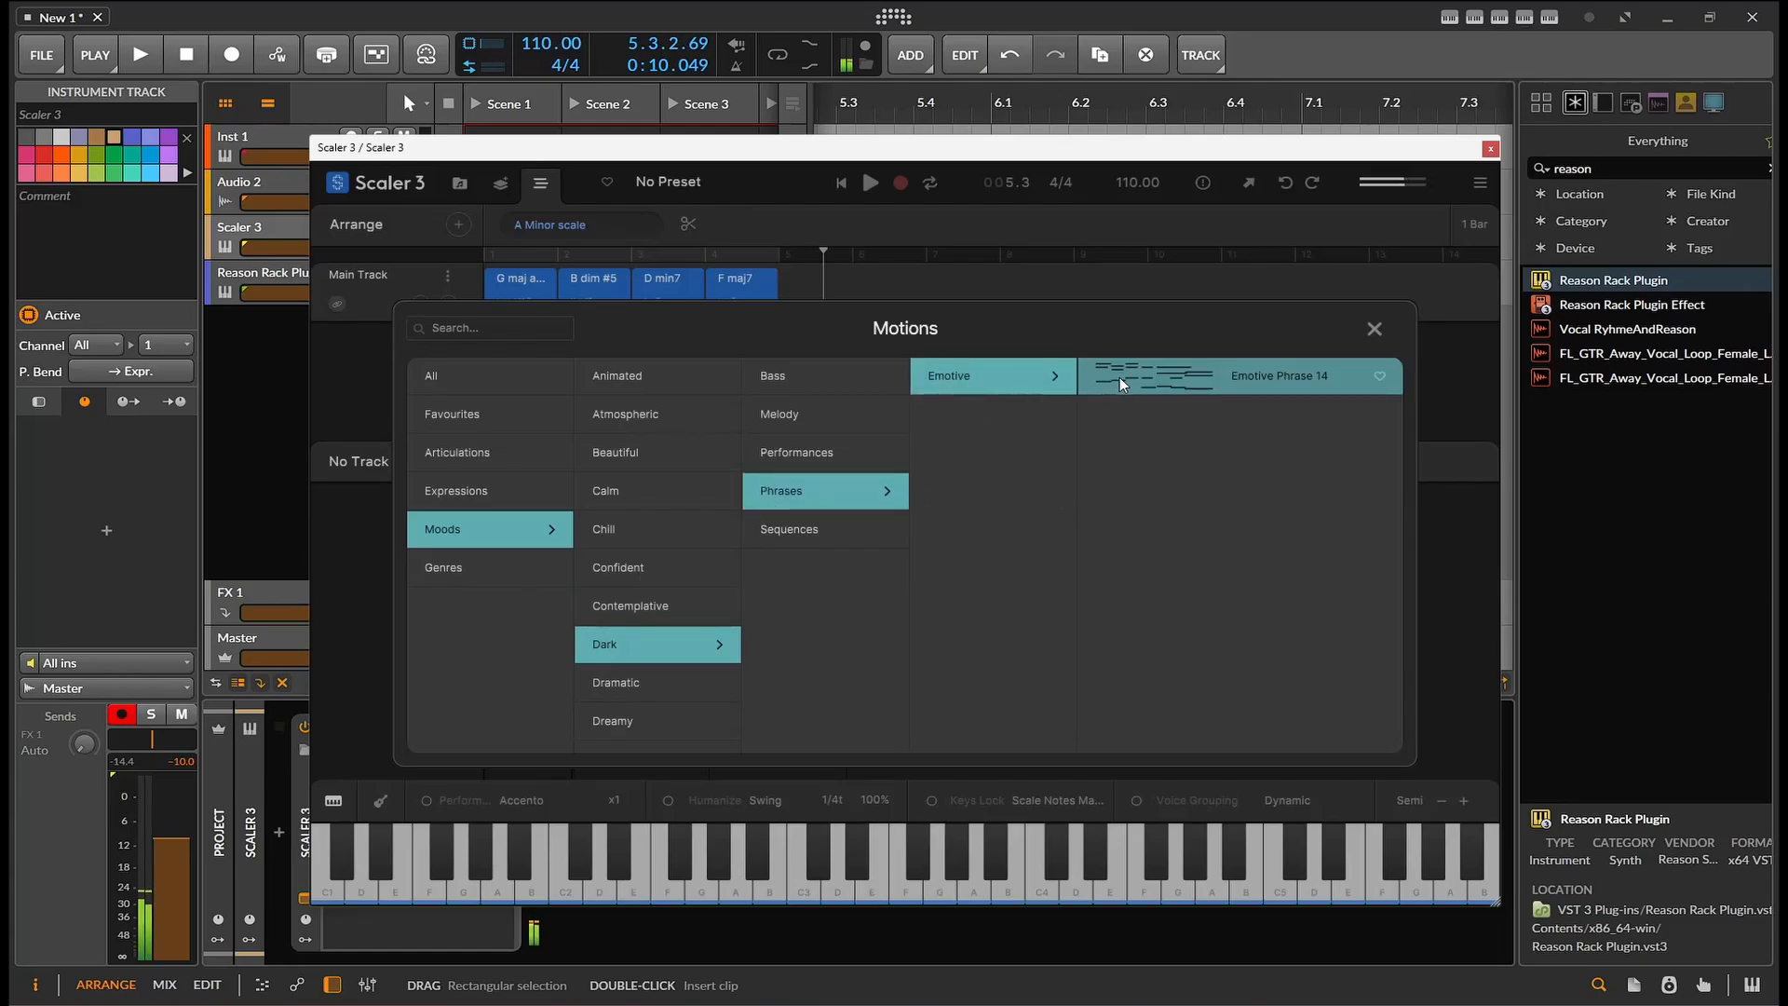
pyautogui.doubleClick(1285, 382)
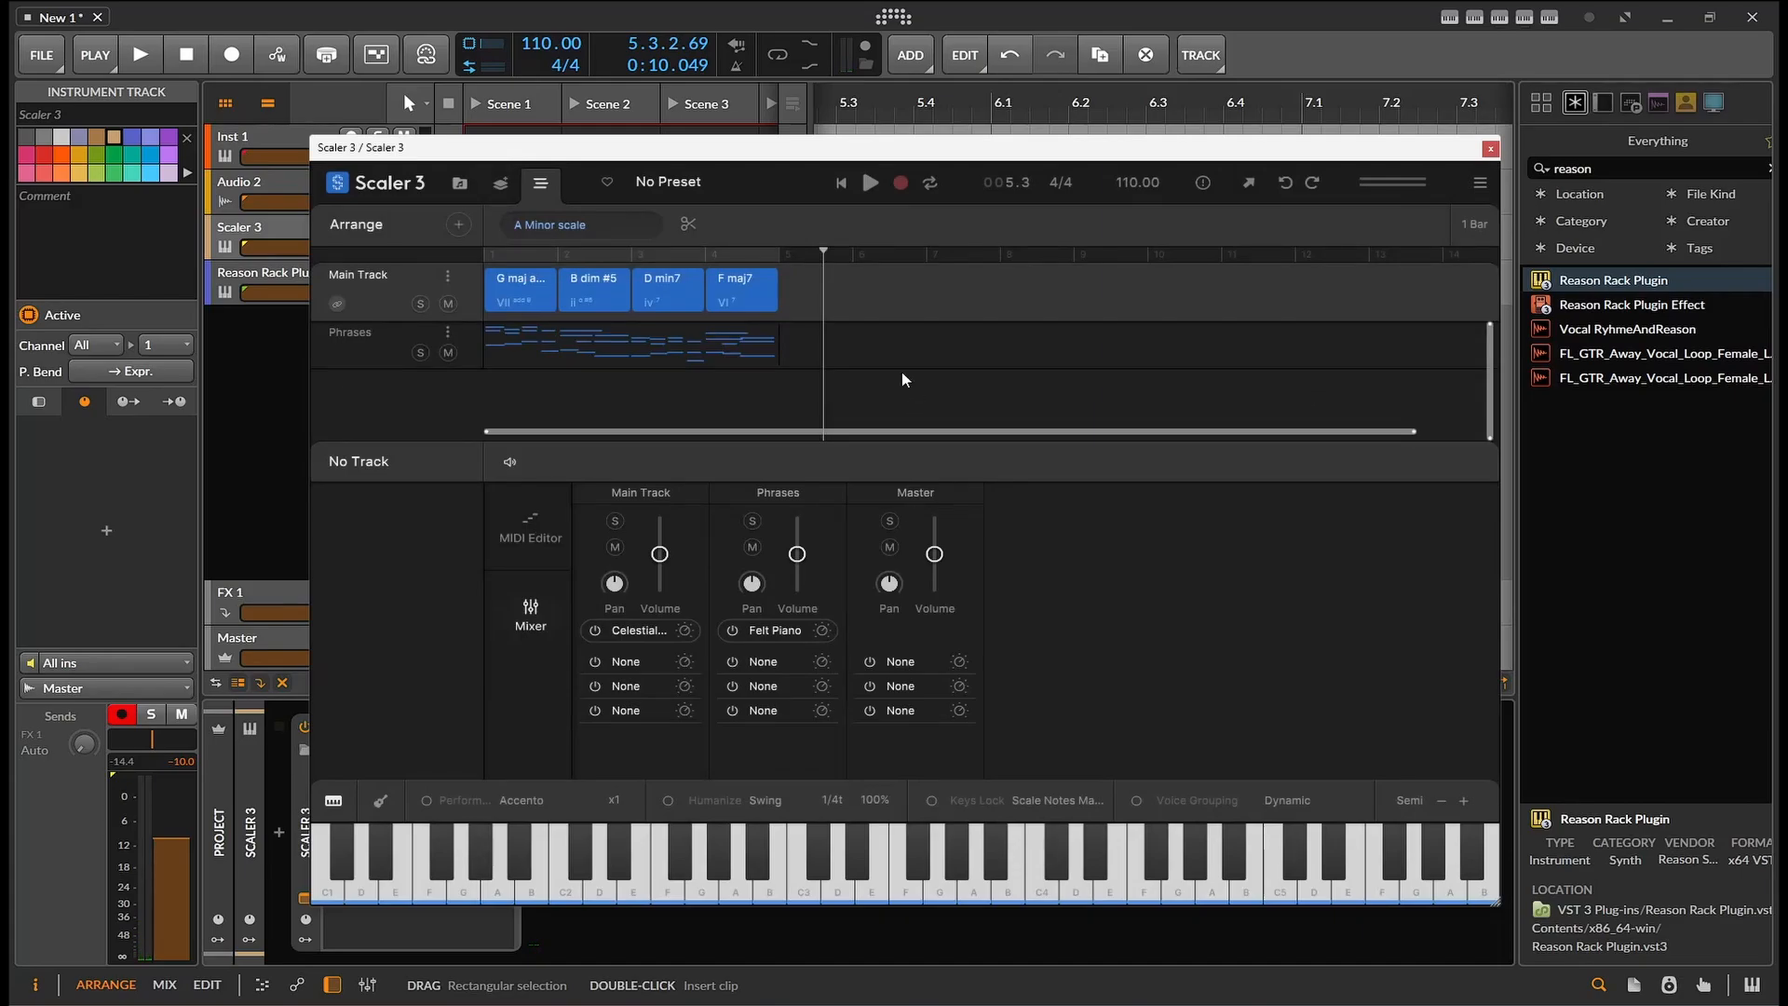
# Step: Turn on looping for the four-bar arrangement in Scaler 3 and play it from bar 1
pyautogui.moveTo(571, 149); pyautogui.dragTo(863, 141)
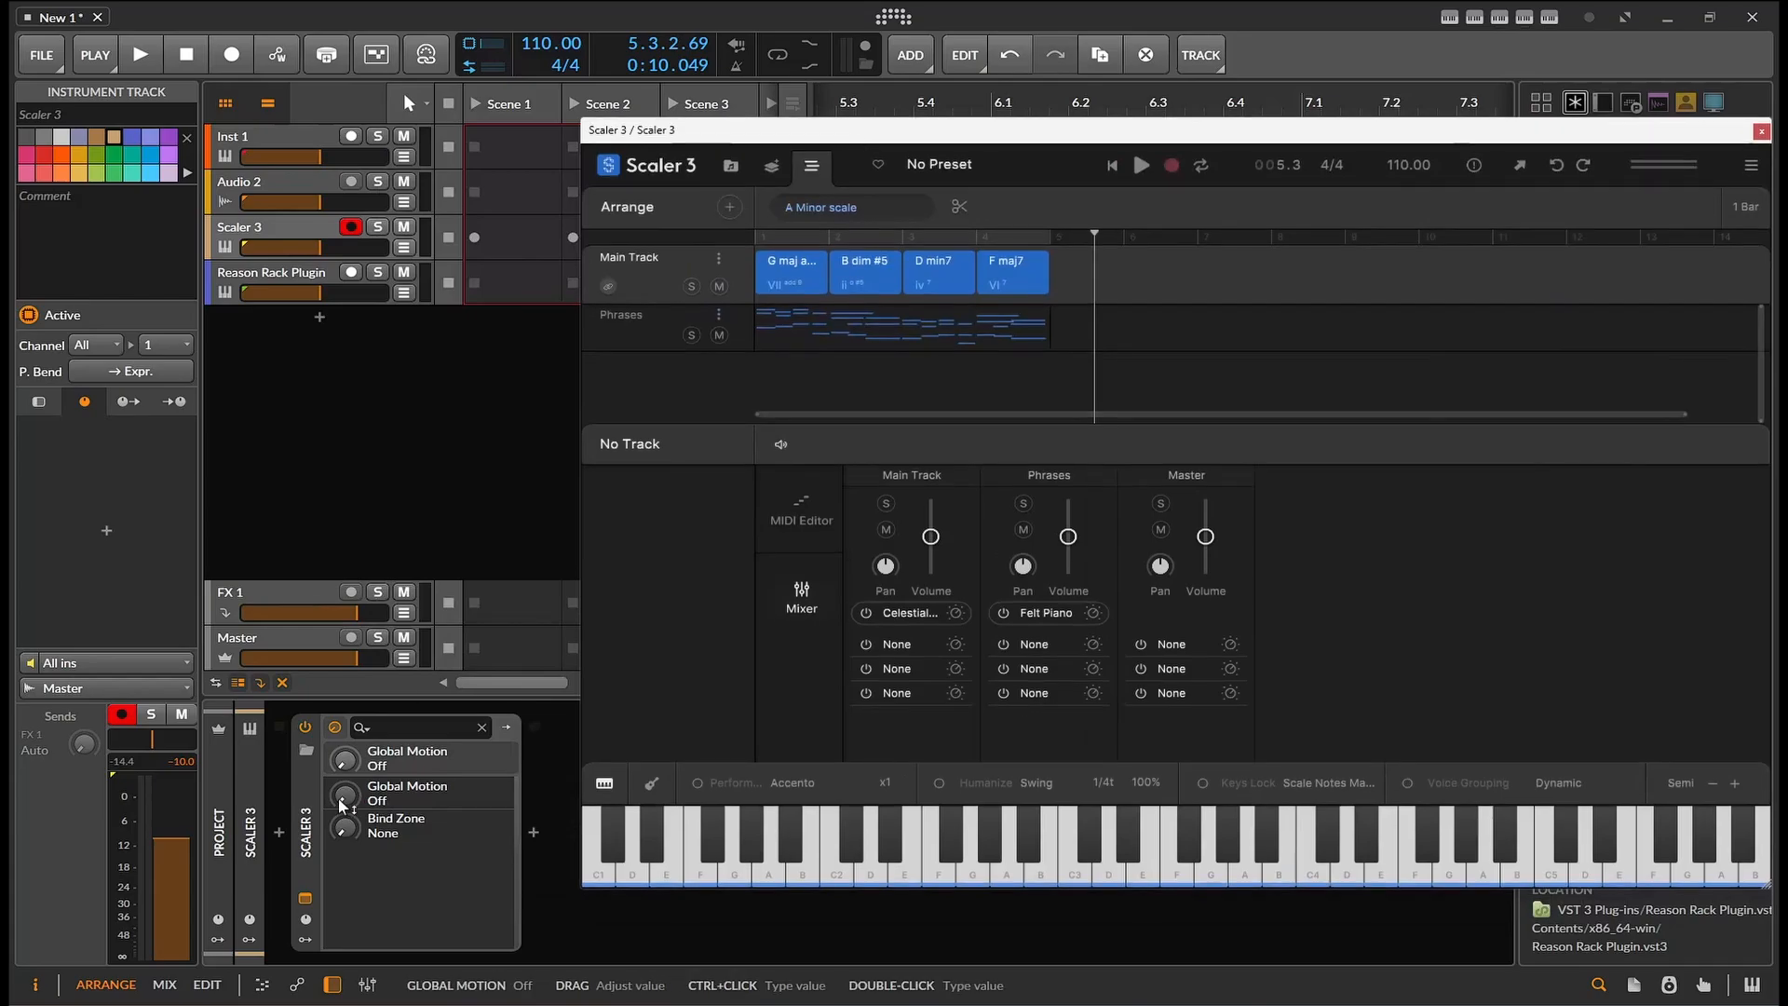
pyautogui.click(551, 948)
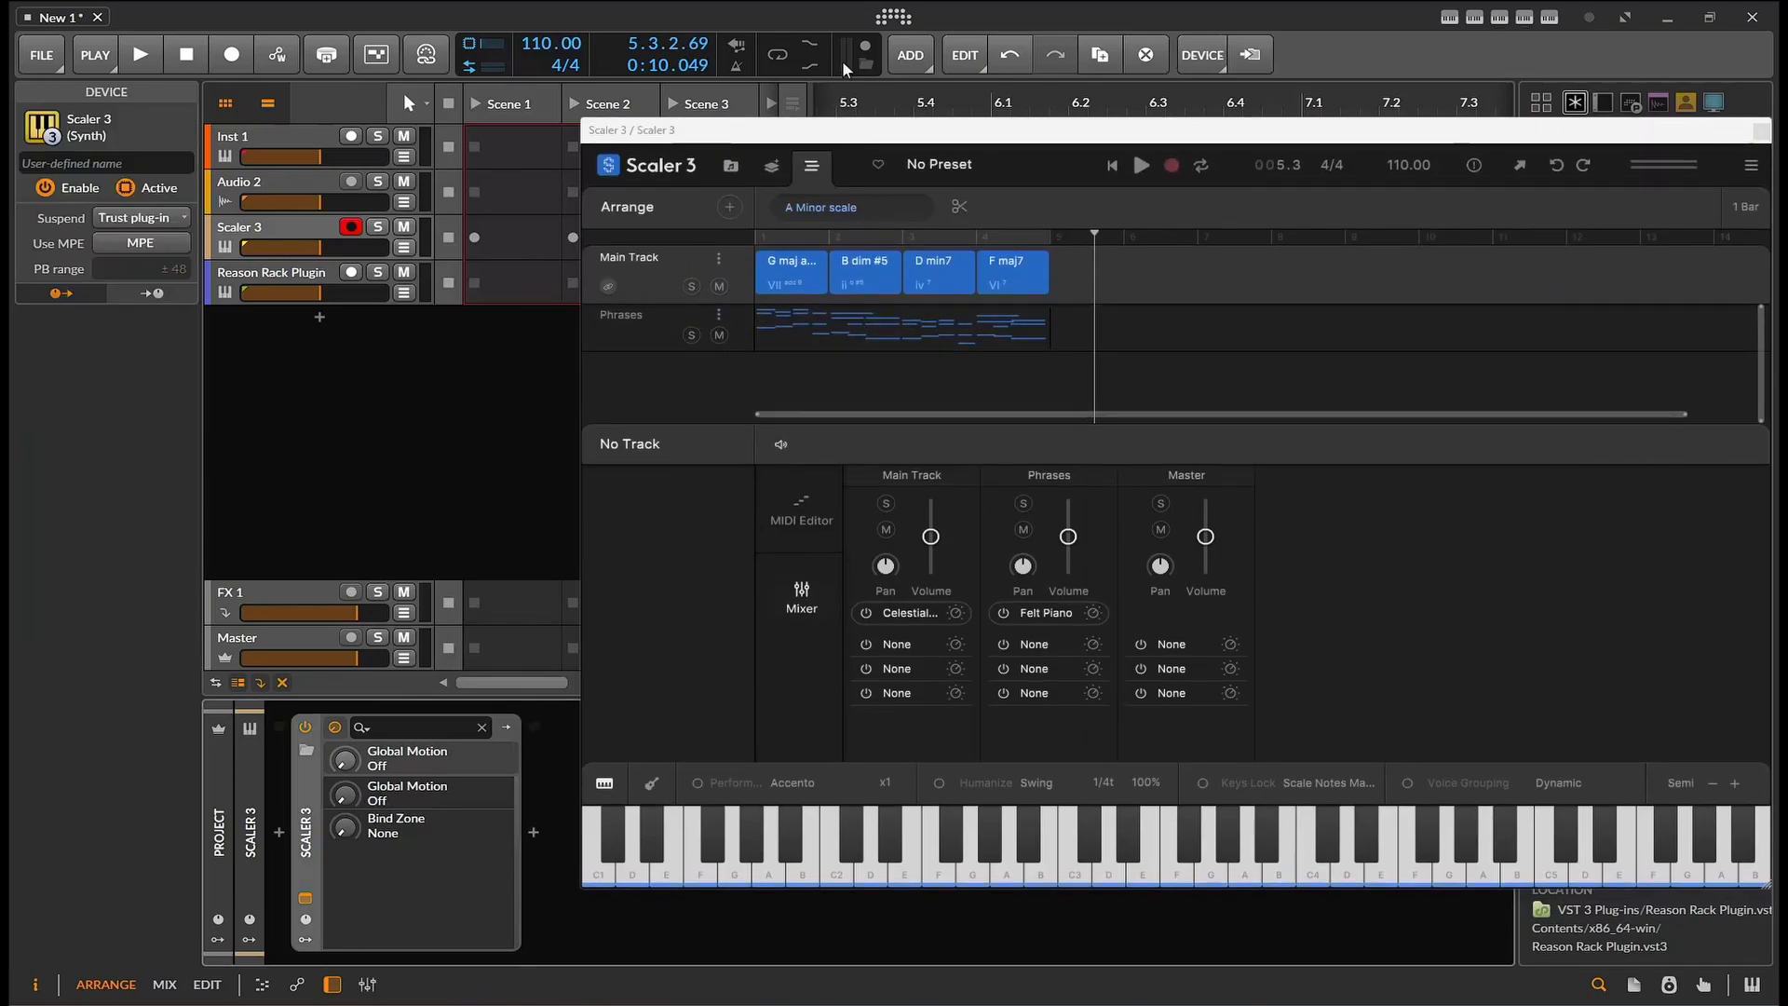
pyautogui.moveTo(837, 135); pyautogui.dragTo(632, 105)
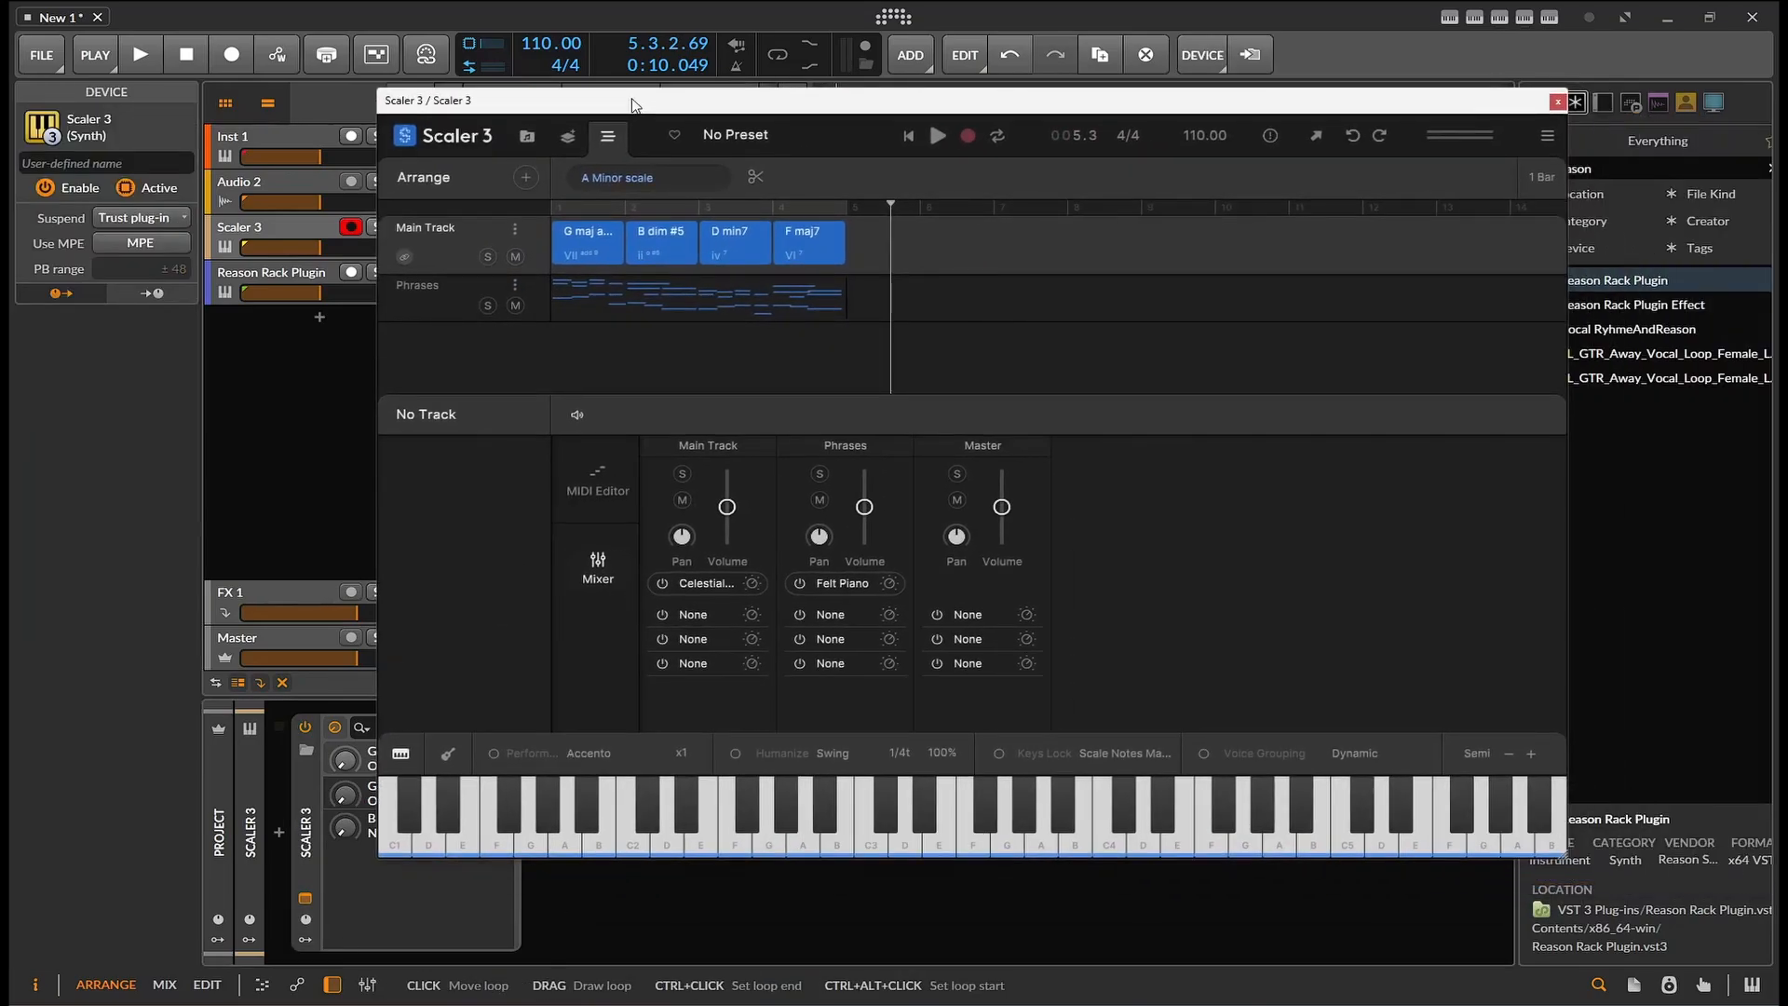
pyautogui.click(939, 137)
pyautogui.click(938, 136)
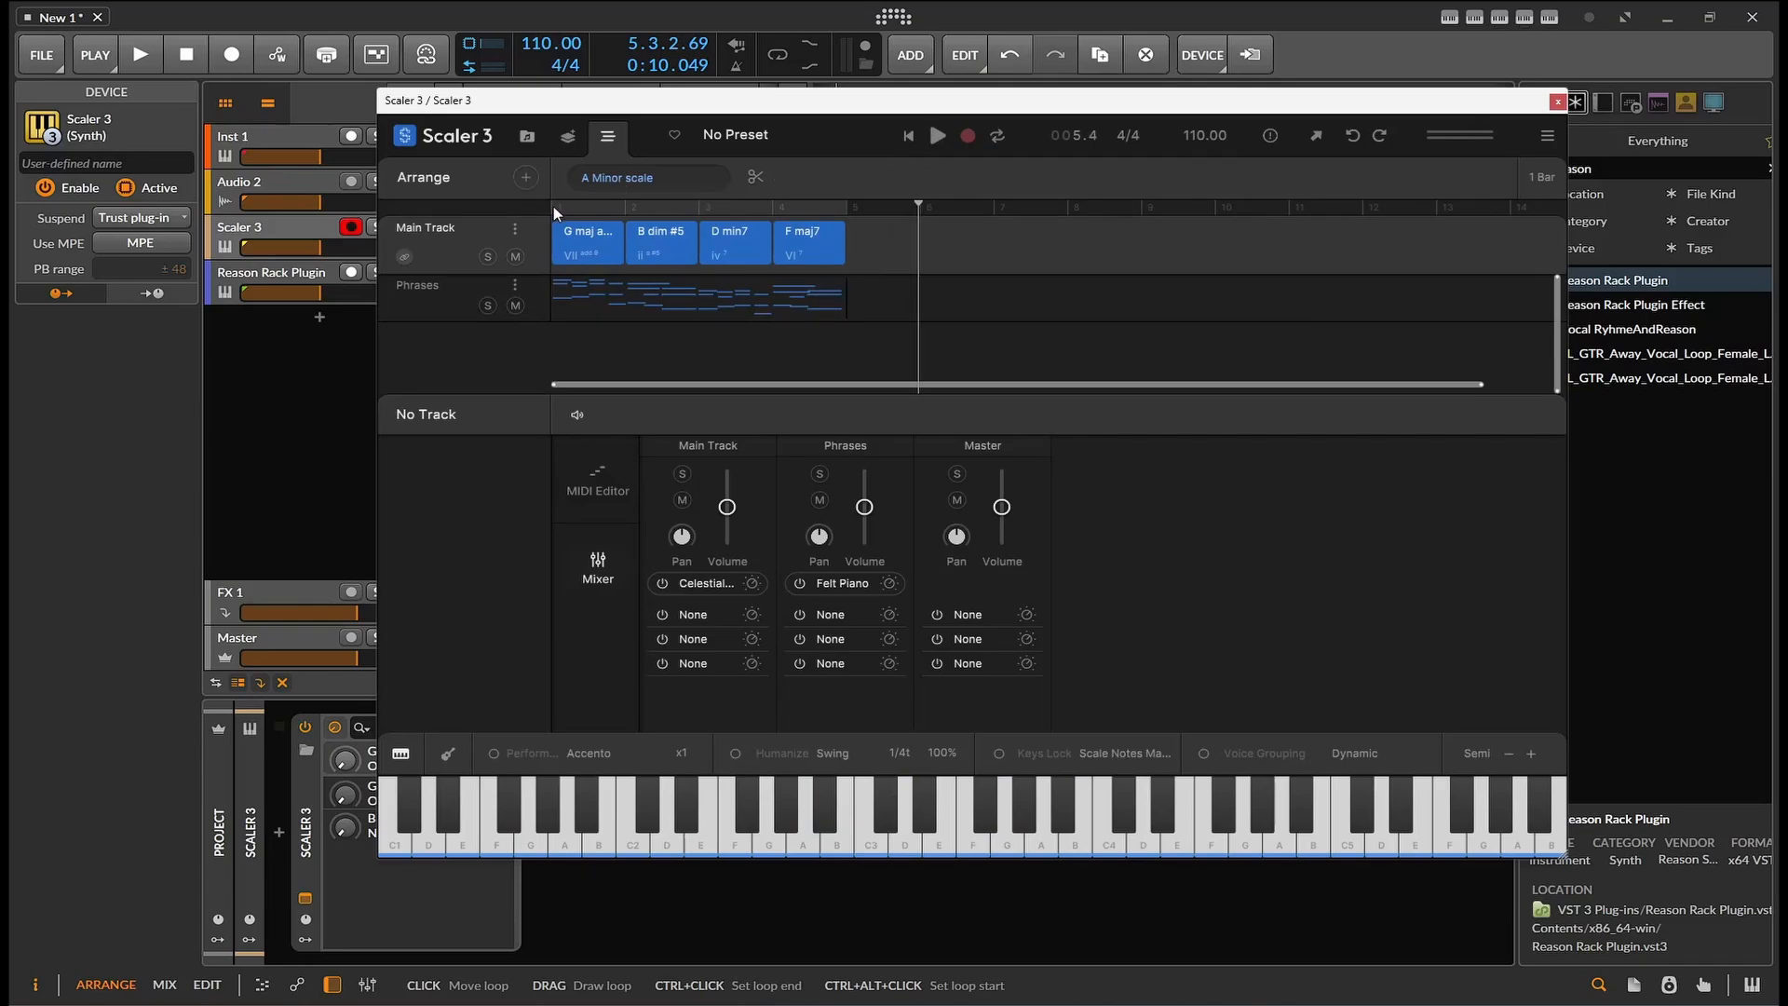
pyautogui.click(553, 206)
pyautogui.click(994, 137)
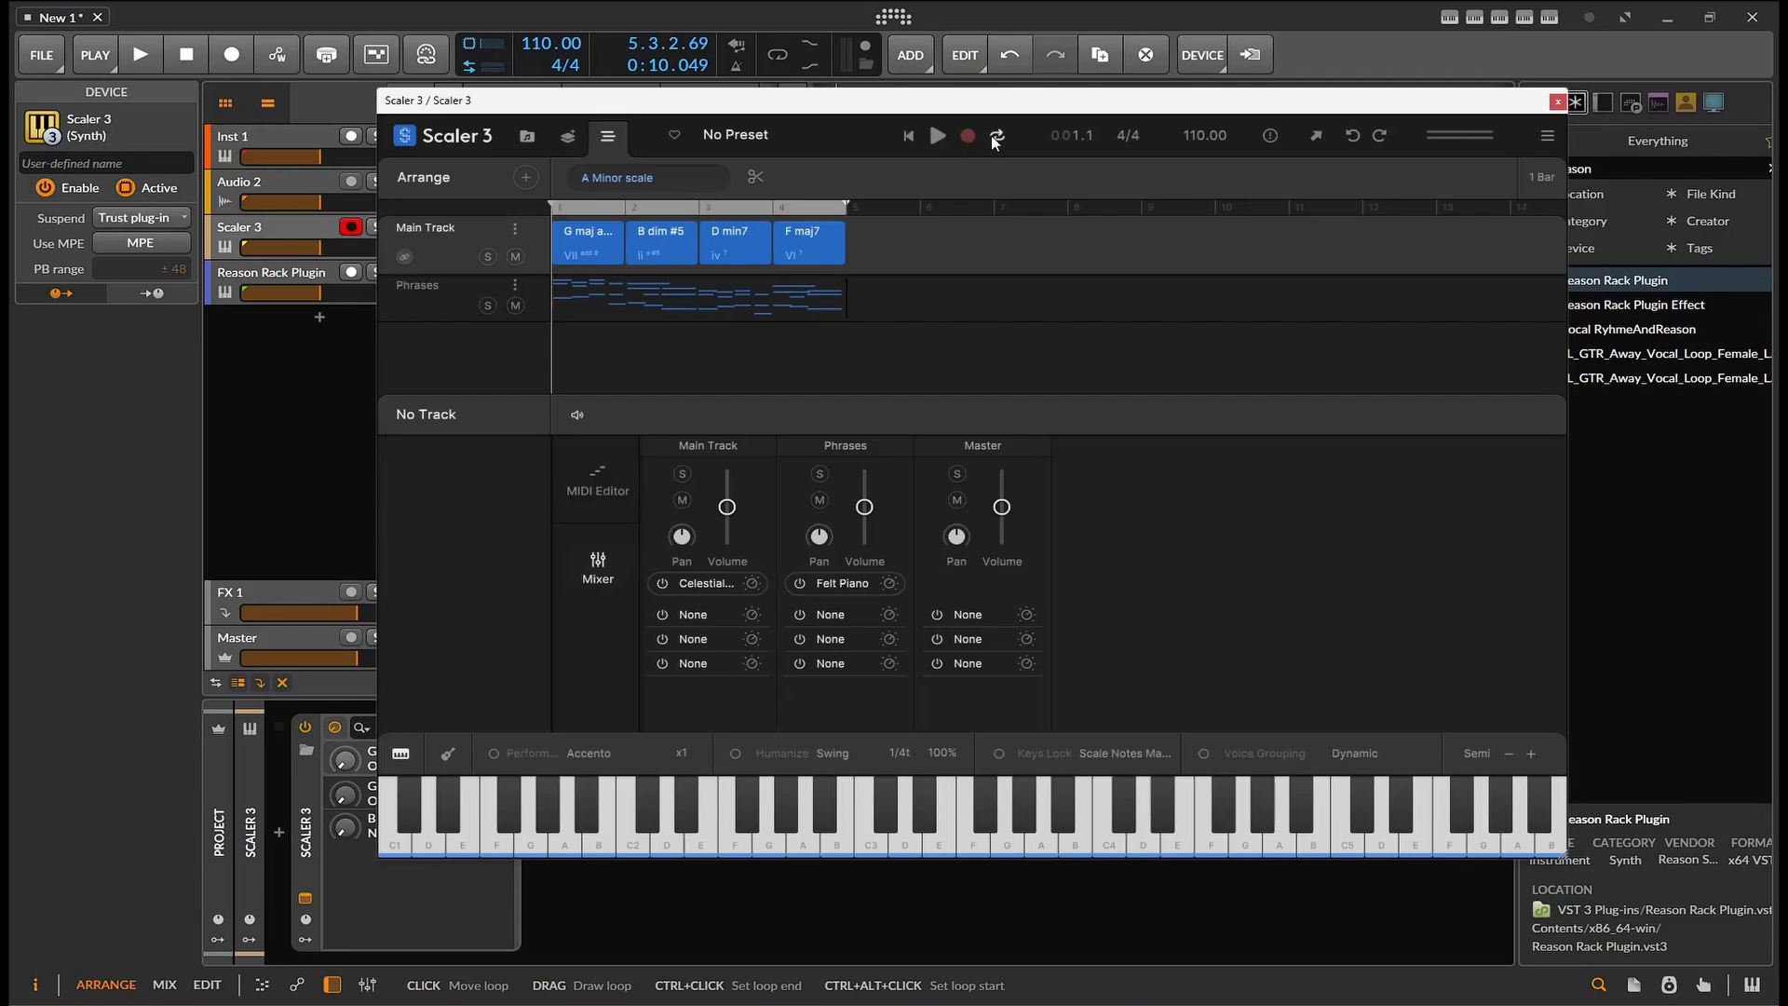
pyautogui.click(934, 137)
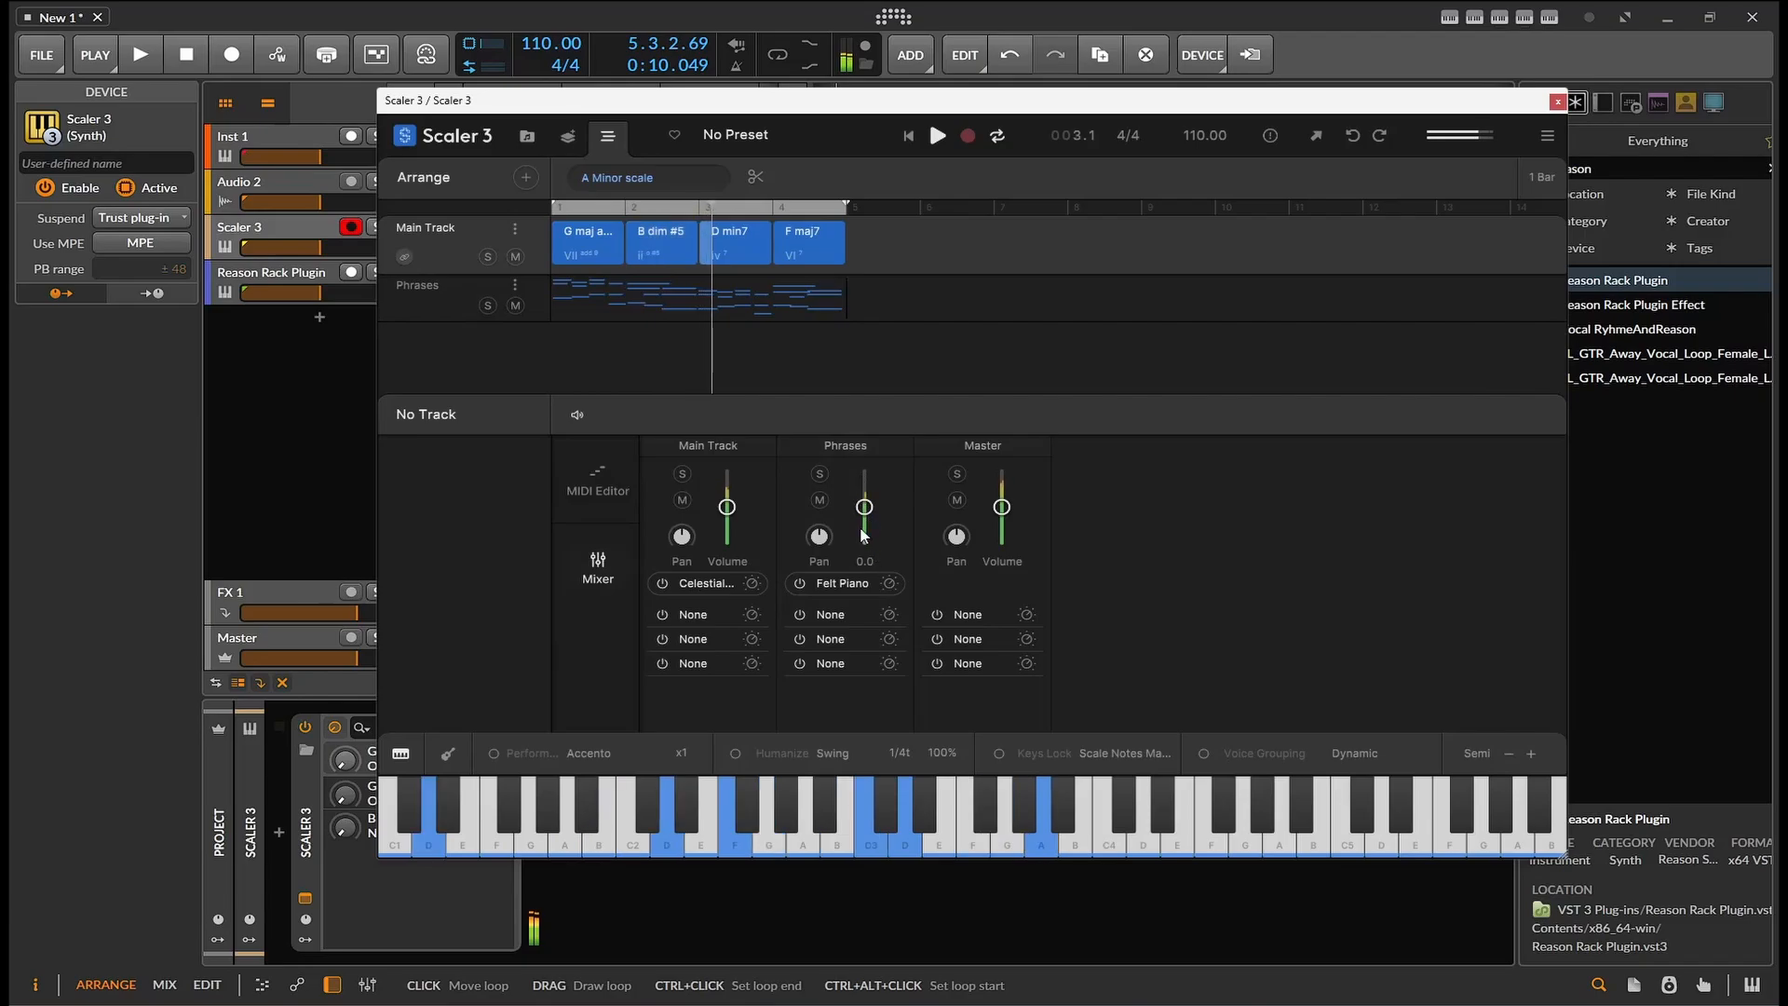
# Step: Set the Phrases track volume to 6.0 and insert BLEASS Chorus on it with the SHORTVERB - SOI preset
pyautogui.moveTo(864, 507); pyautogui.dragTo(865, 496)
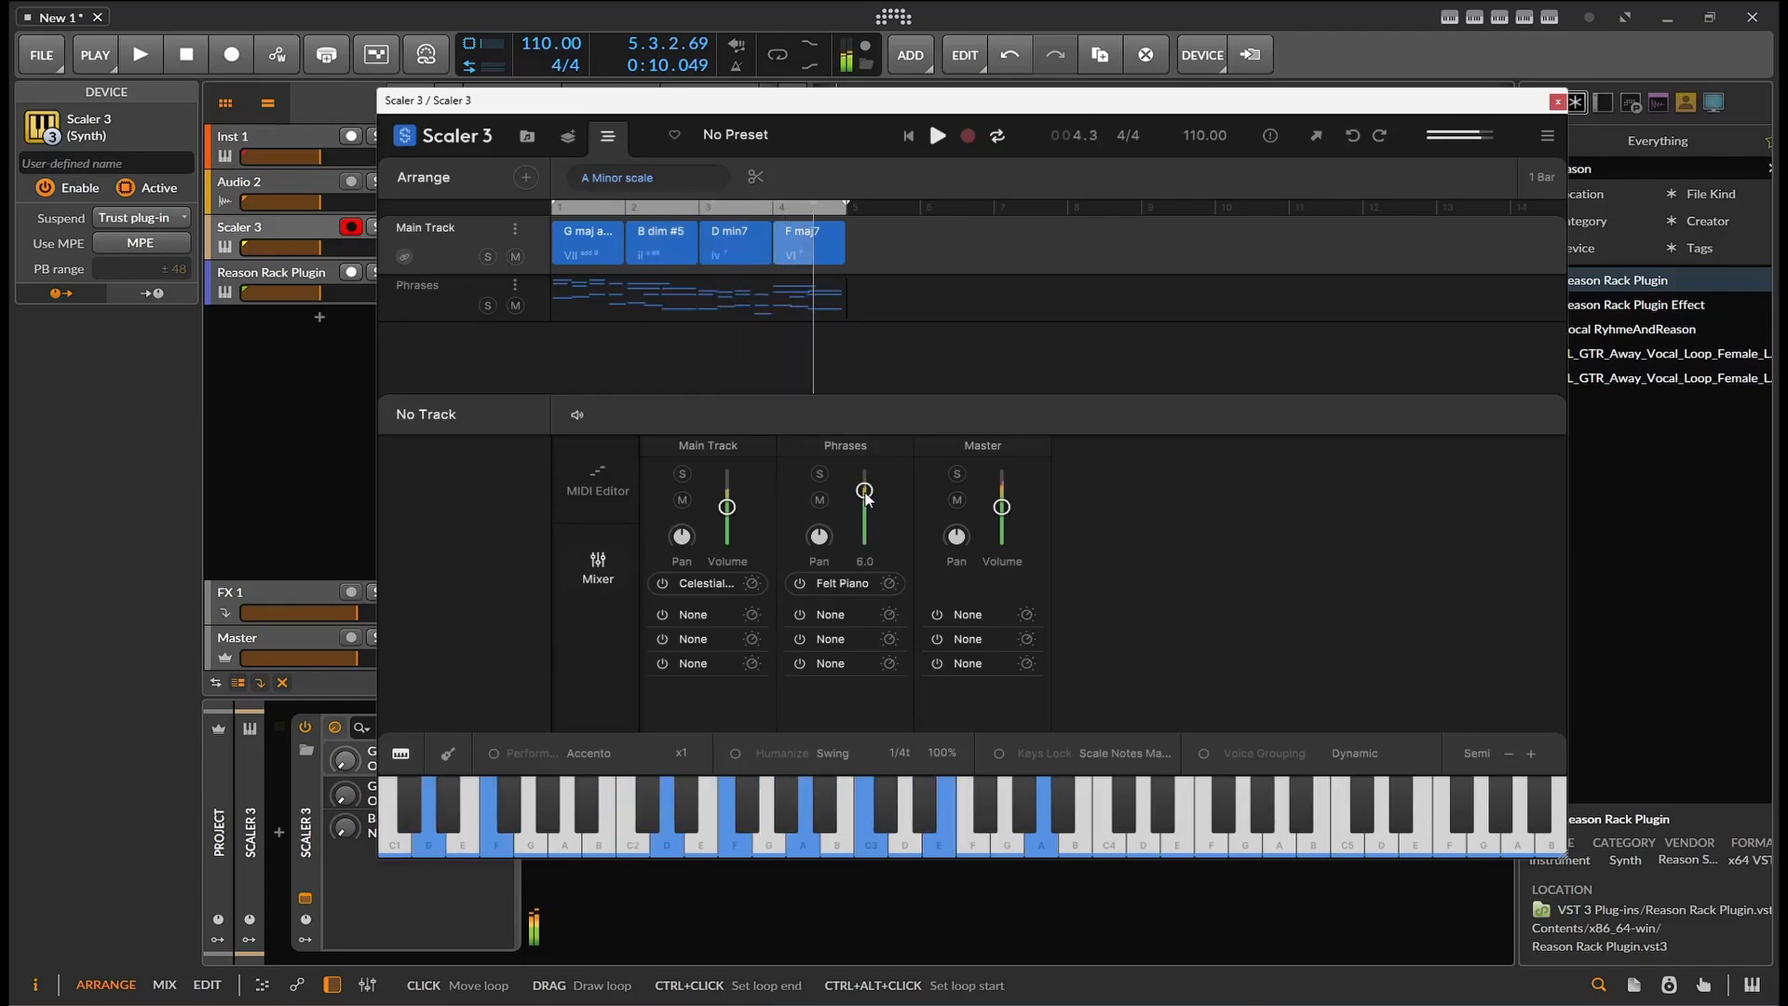
pyautogui.click(826, 614)
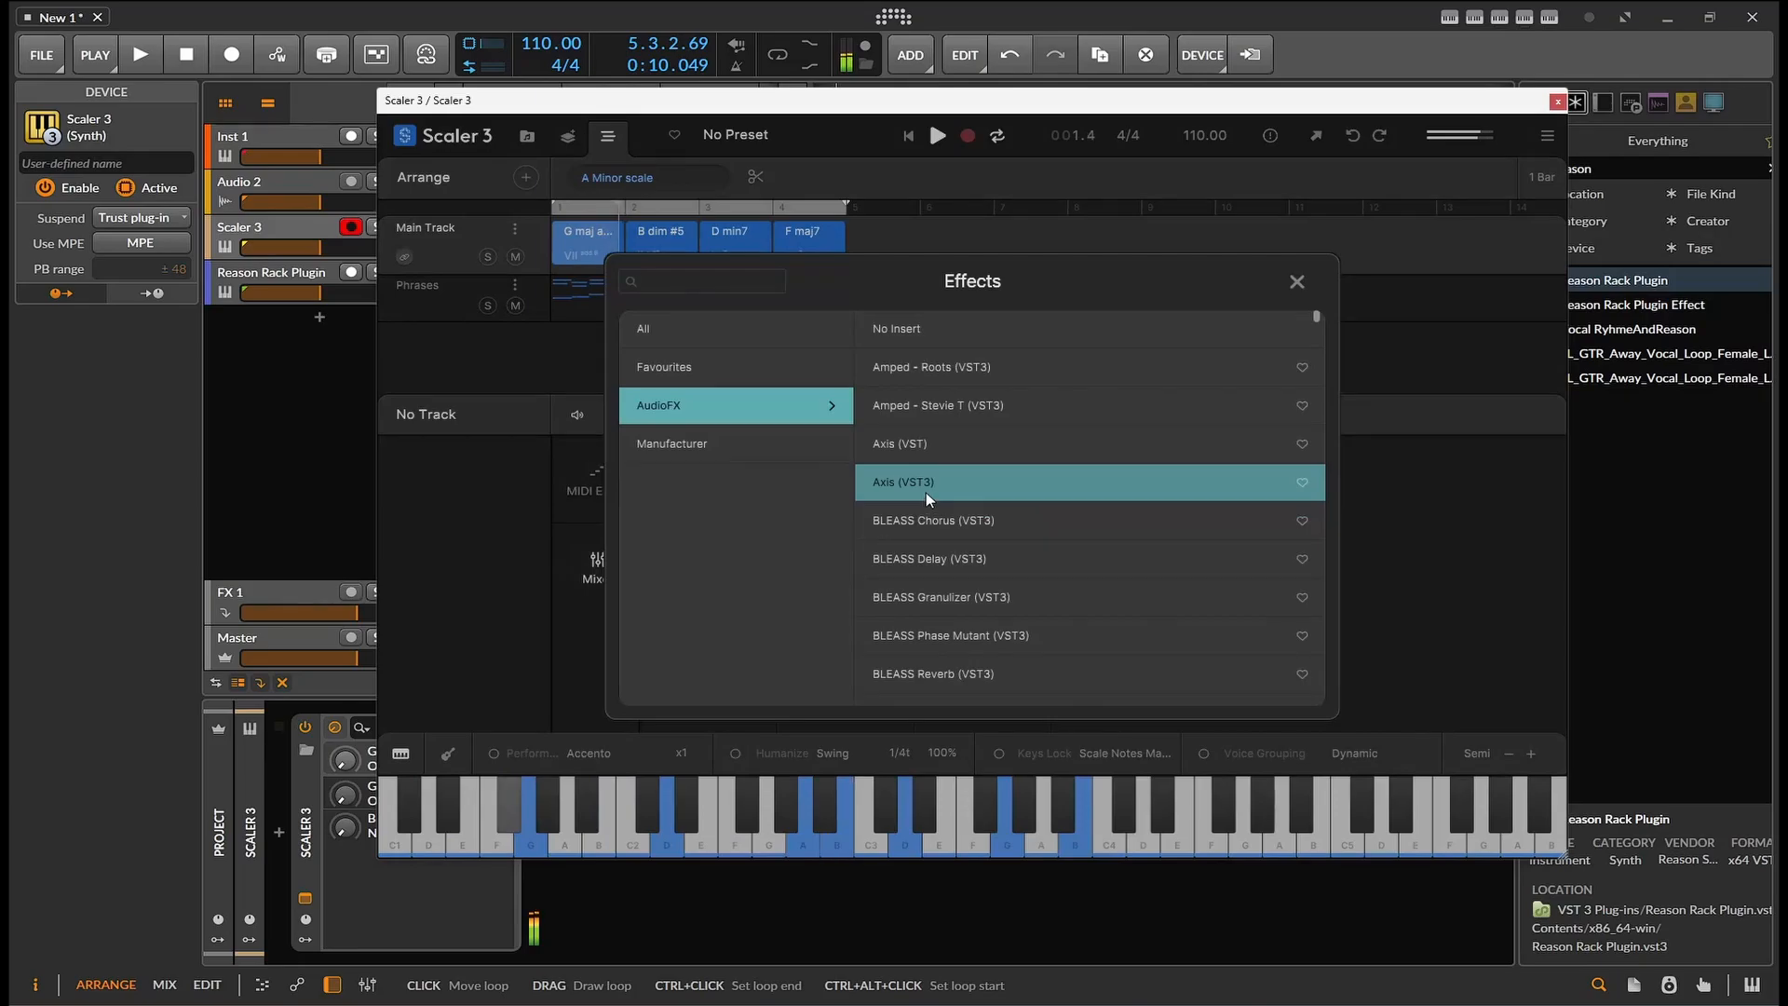
pyautogui.click(1249, 543)
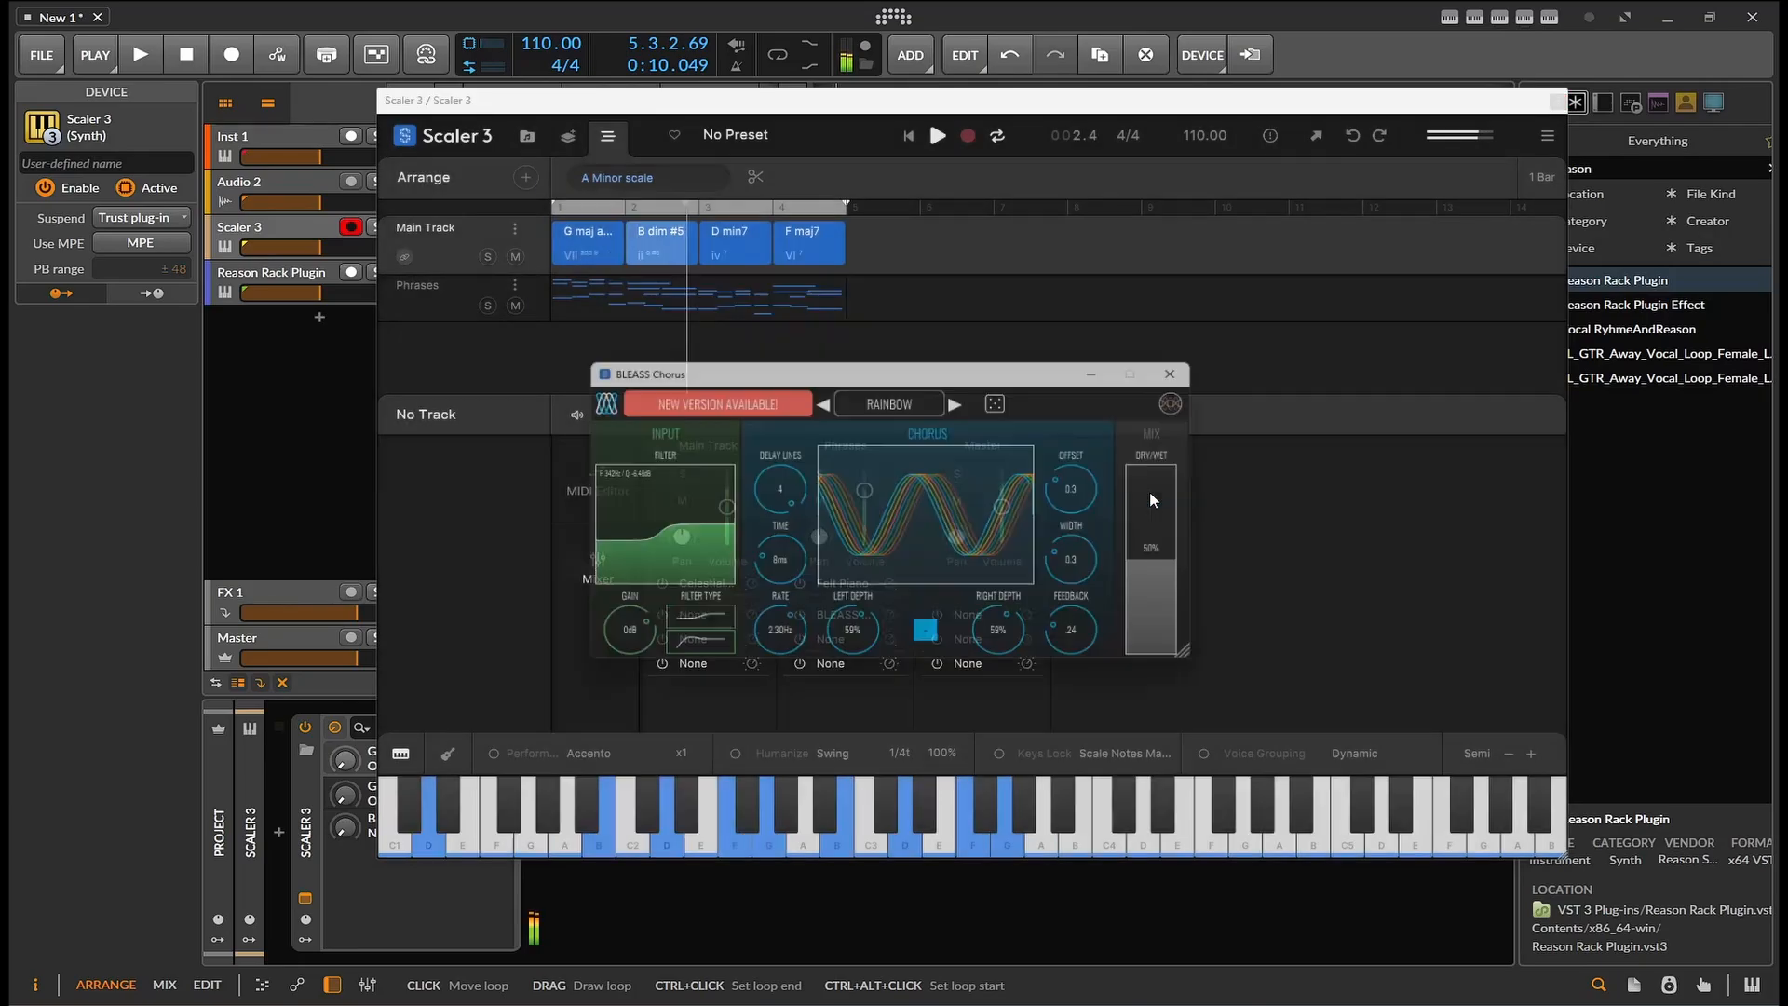
pyautogui.click(1004, 397)
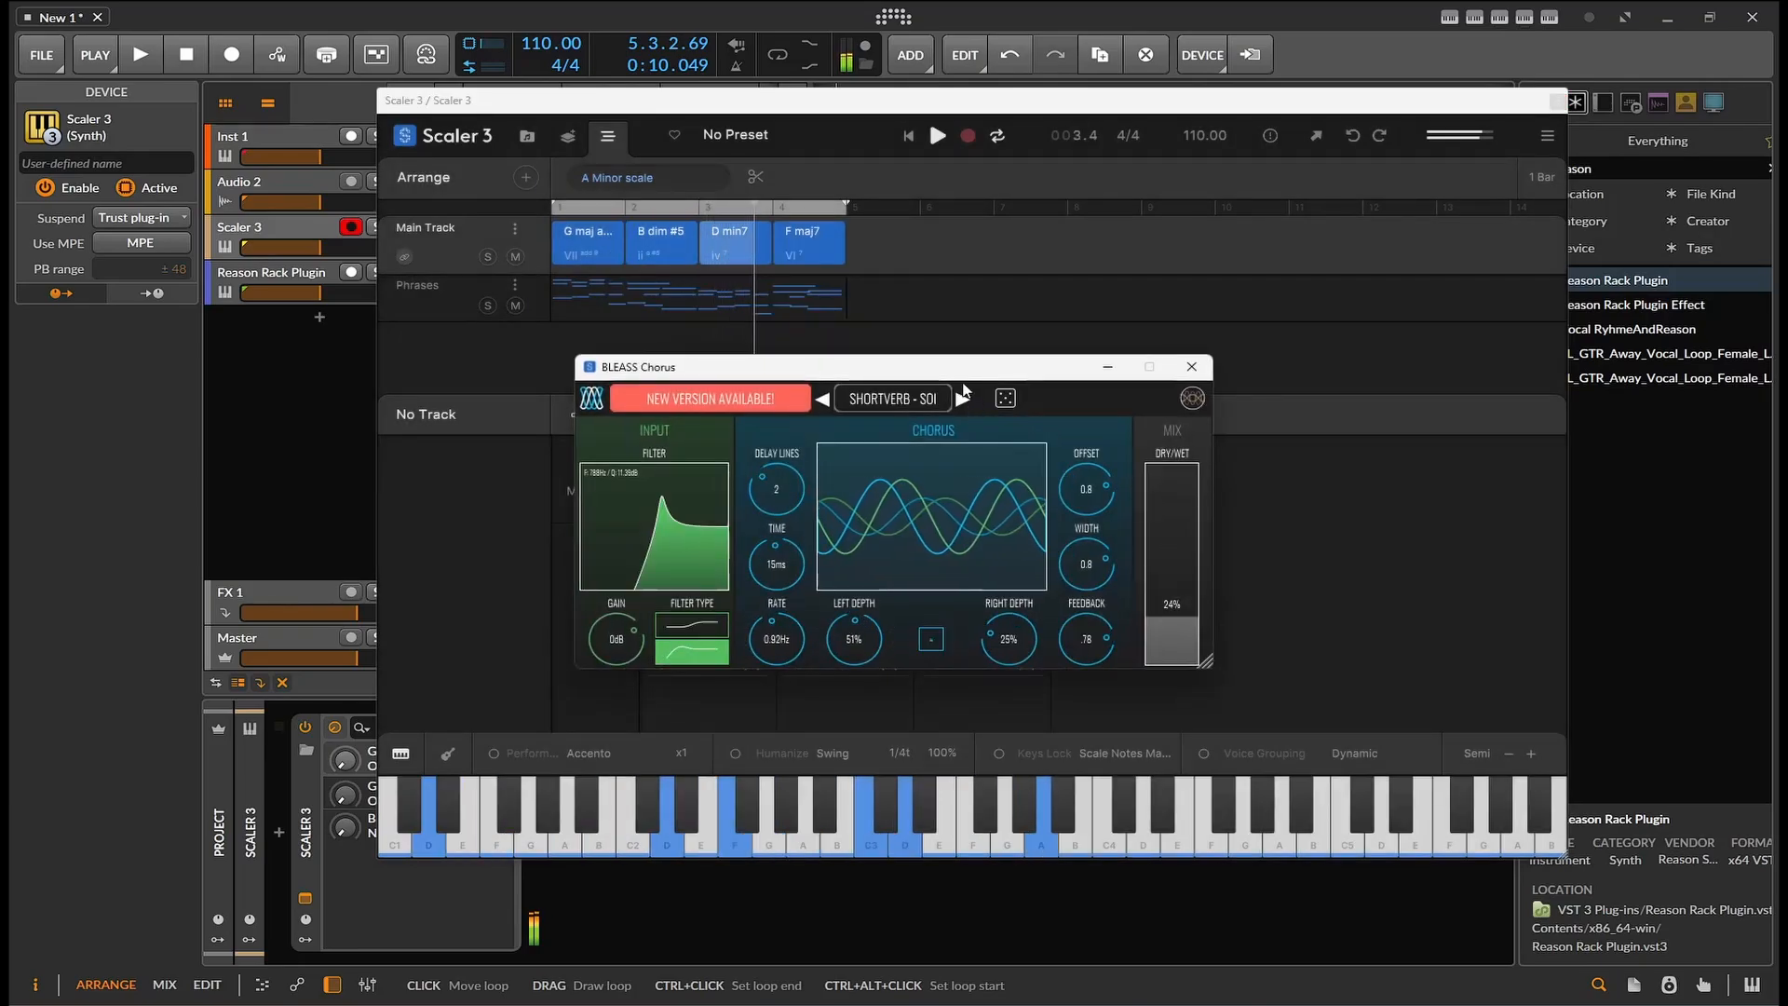
pyautogui.moveTo(964, 367); pyautogui.dragTo(1359, 225)
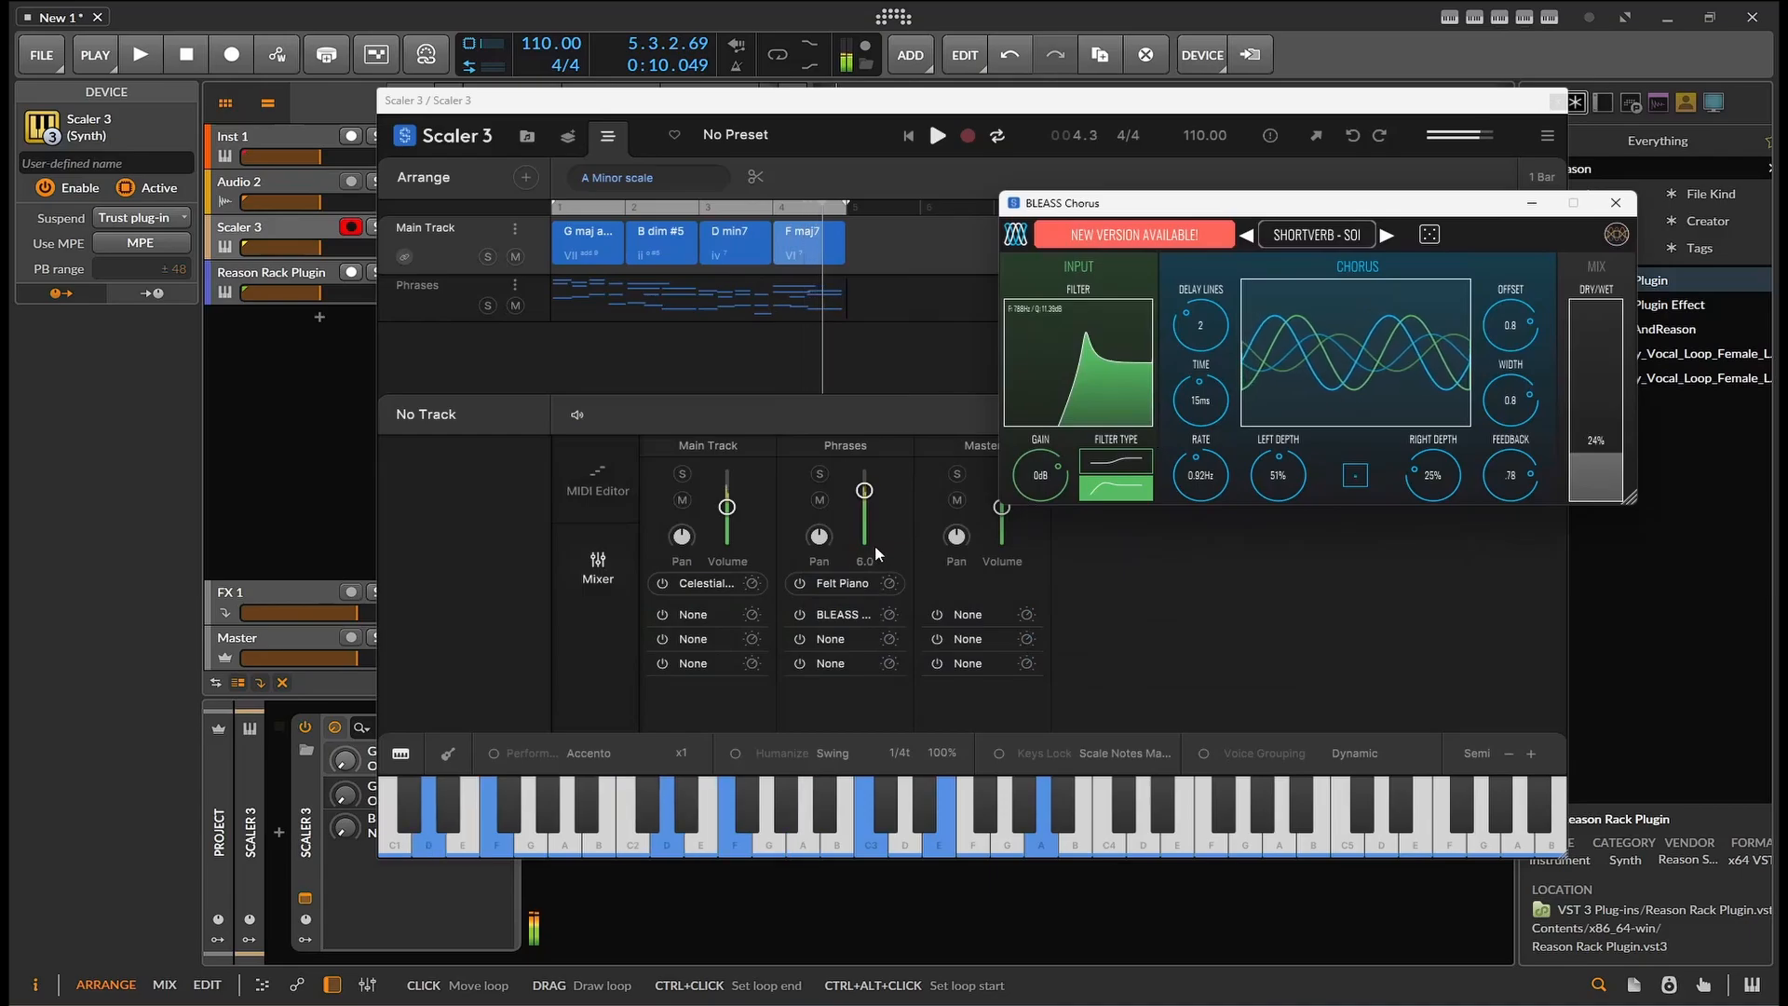
# Step: Change the Phrases track sound to Orchestra's Wood Ensemble and lower the Main Track volume to -5.1
pyautogui.click(862, 585)
pyautogui.click(863, 585)
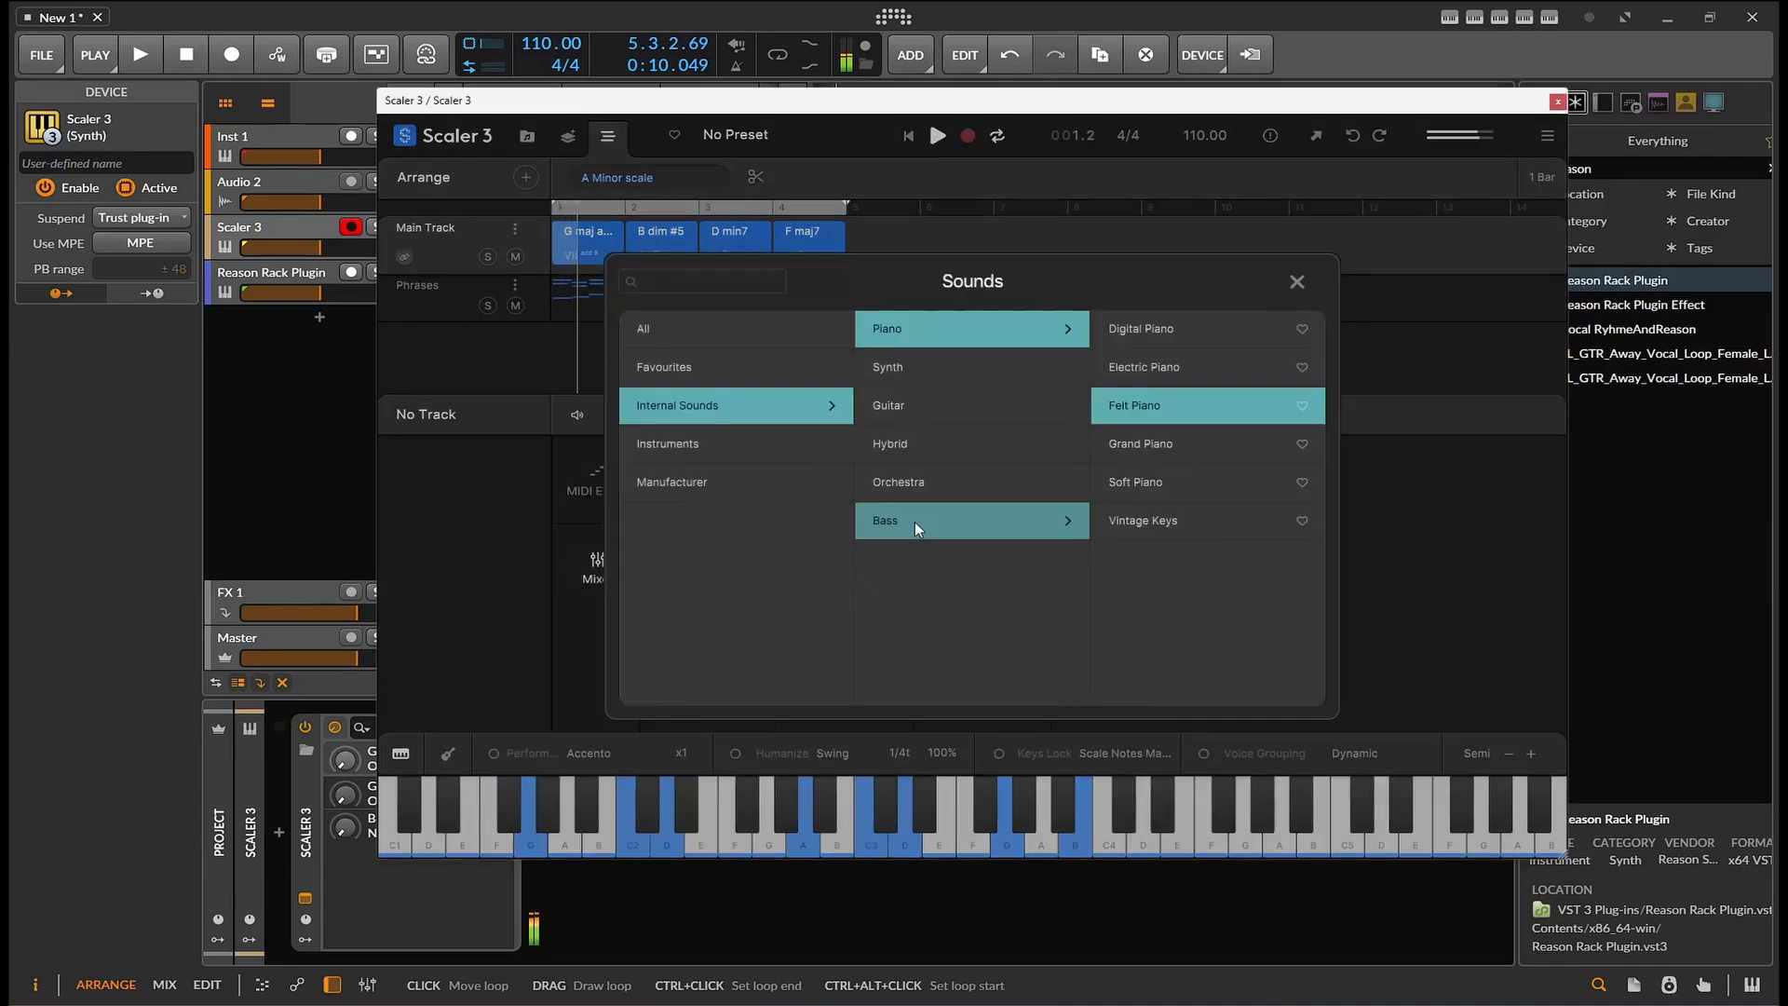
pyautogui.click(881, 486)
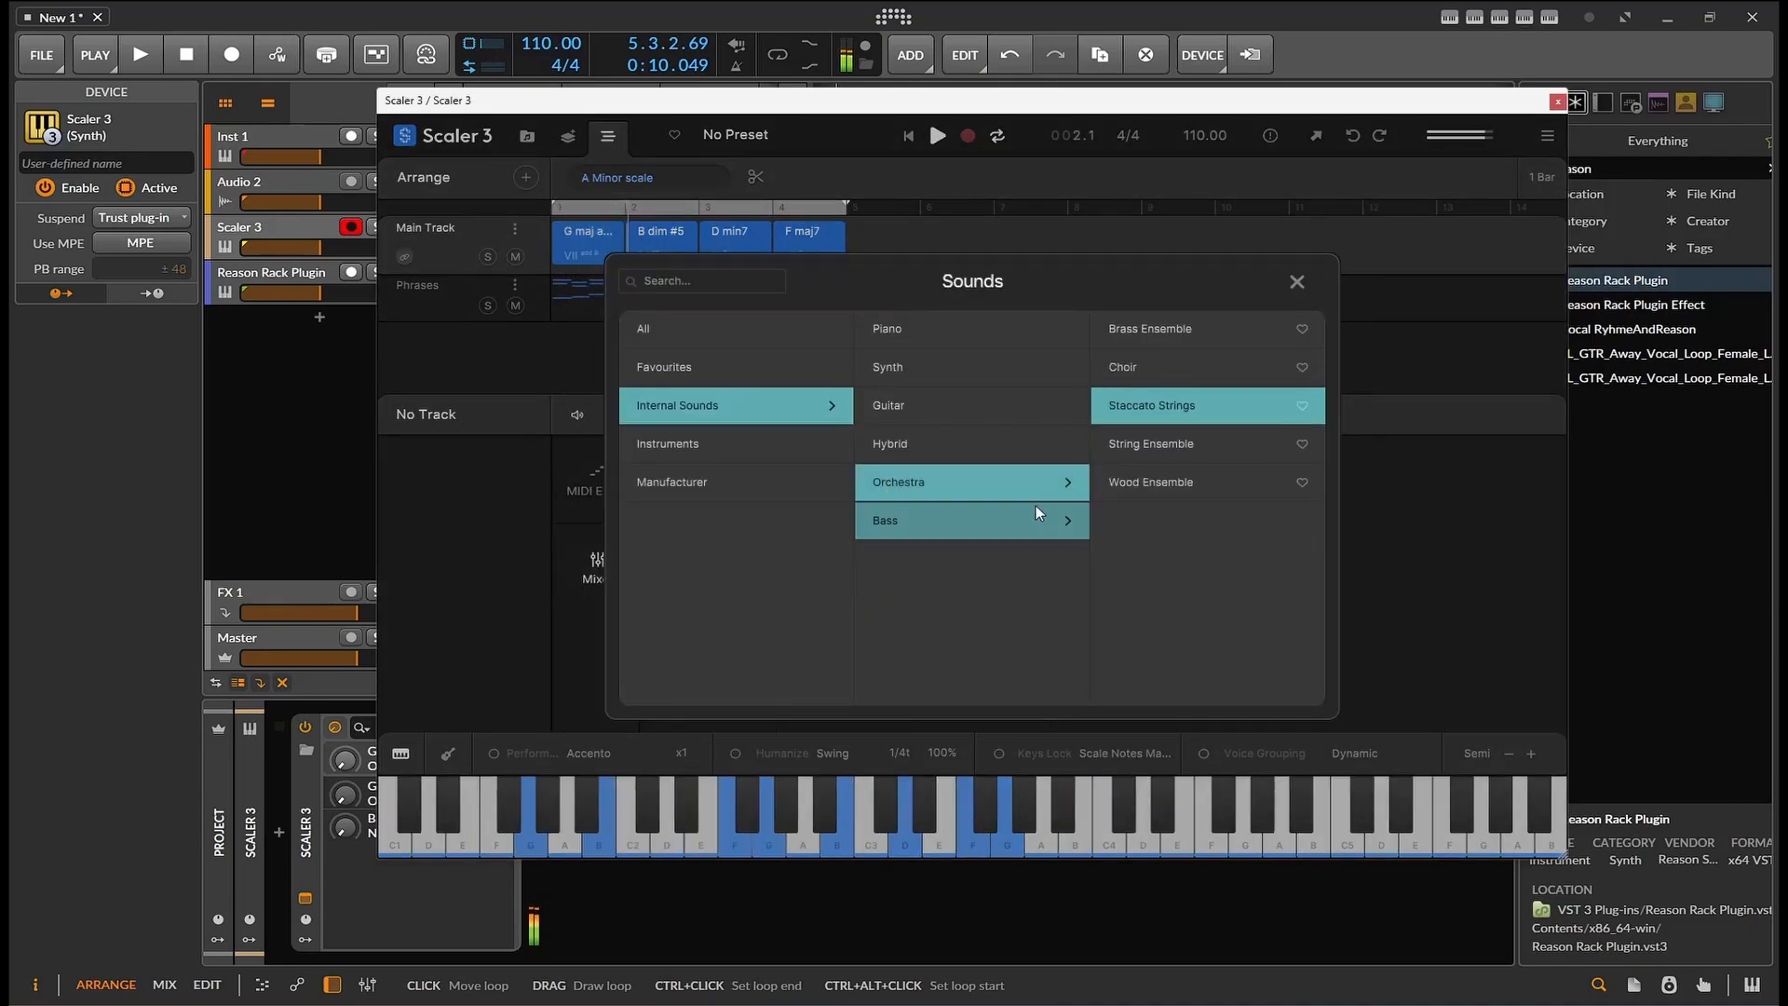
pyautogui.click(1350, 299)
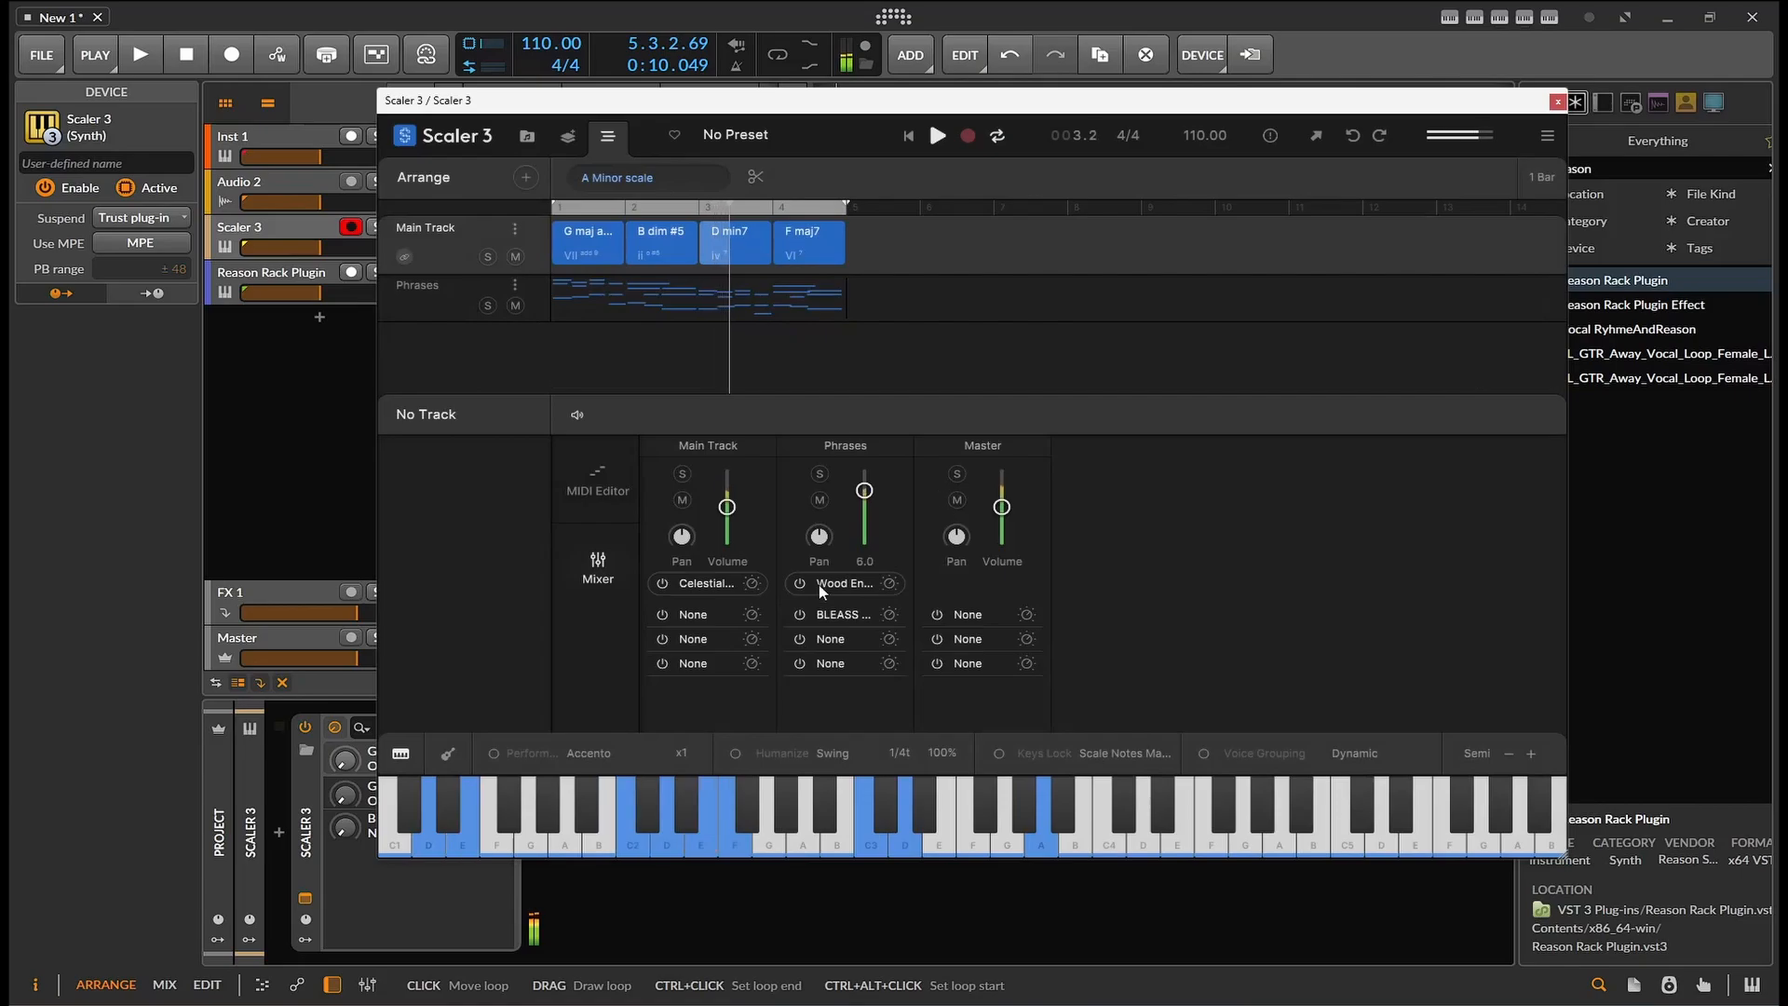
pyautogui.moveTo(727, 506); pyautogui.dragTo(727, 534)
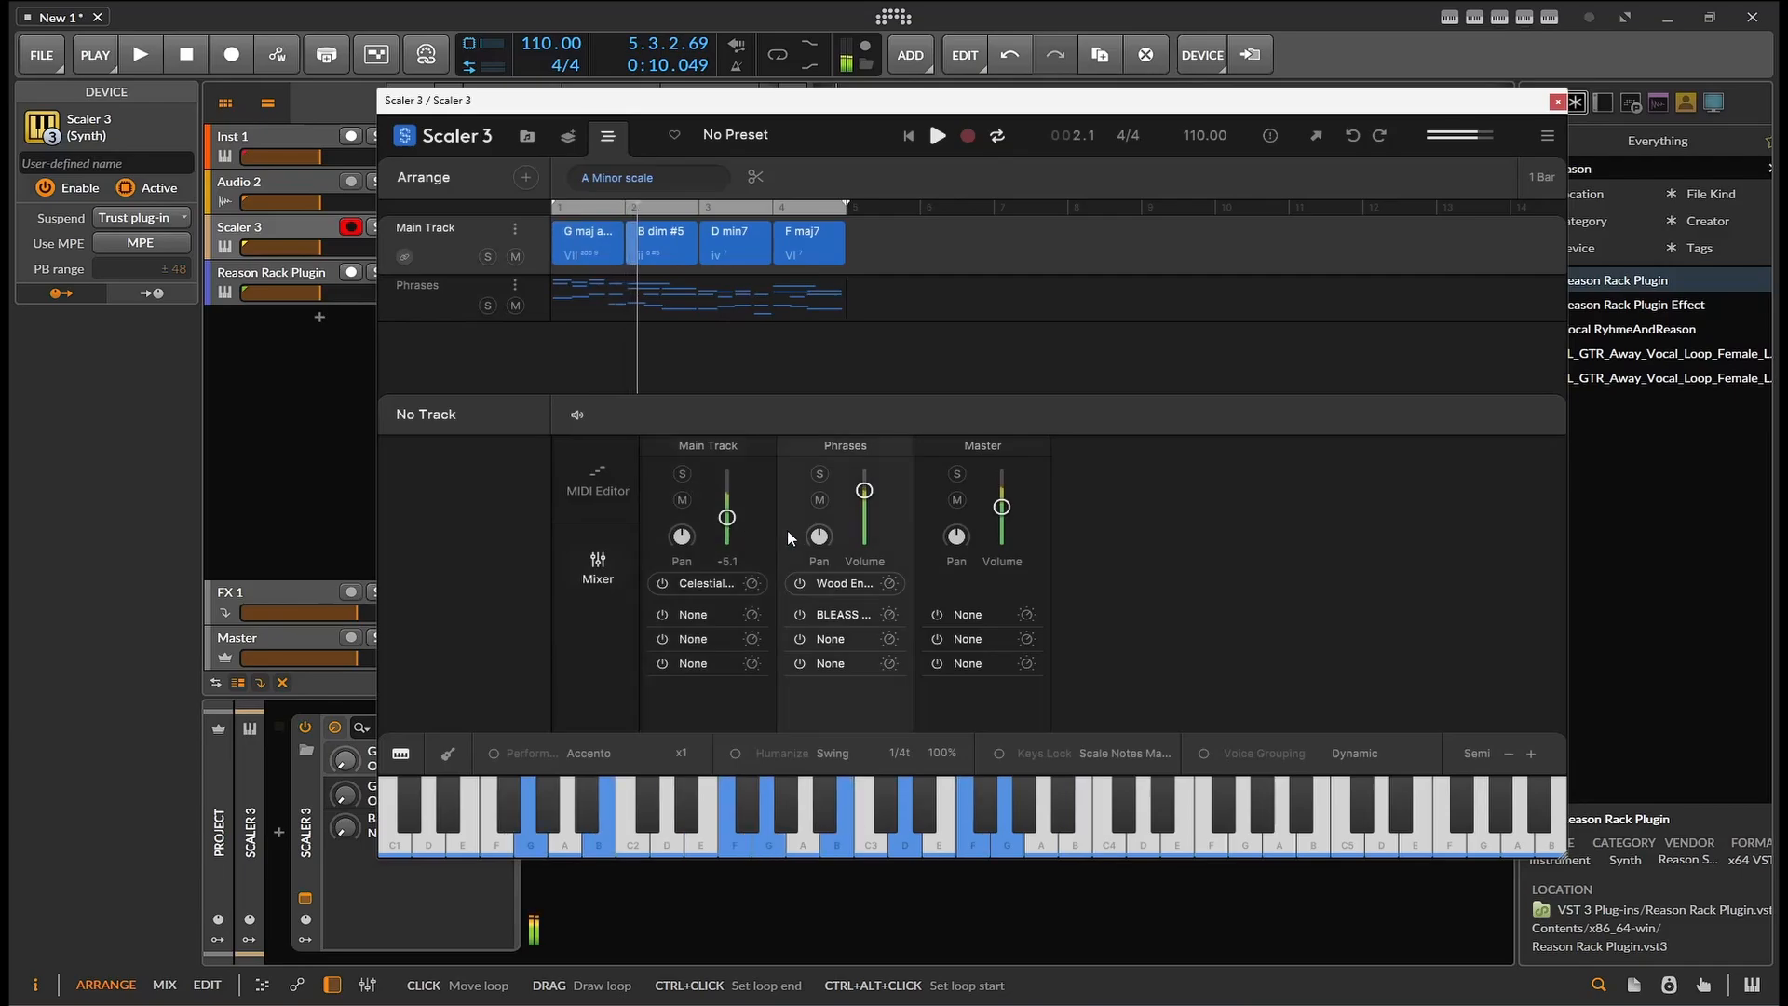
# Step: Change the Phrases track sound to the internal Bass sound Chorus Bass
pyautogui.click(838, 583)
pyautogui.click(941, 529)
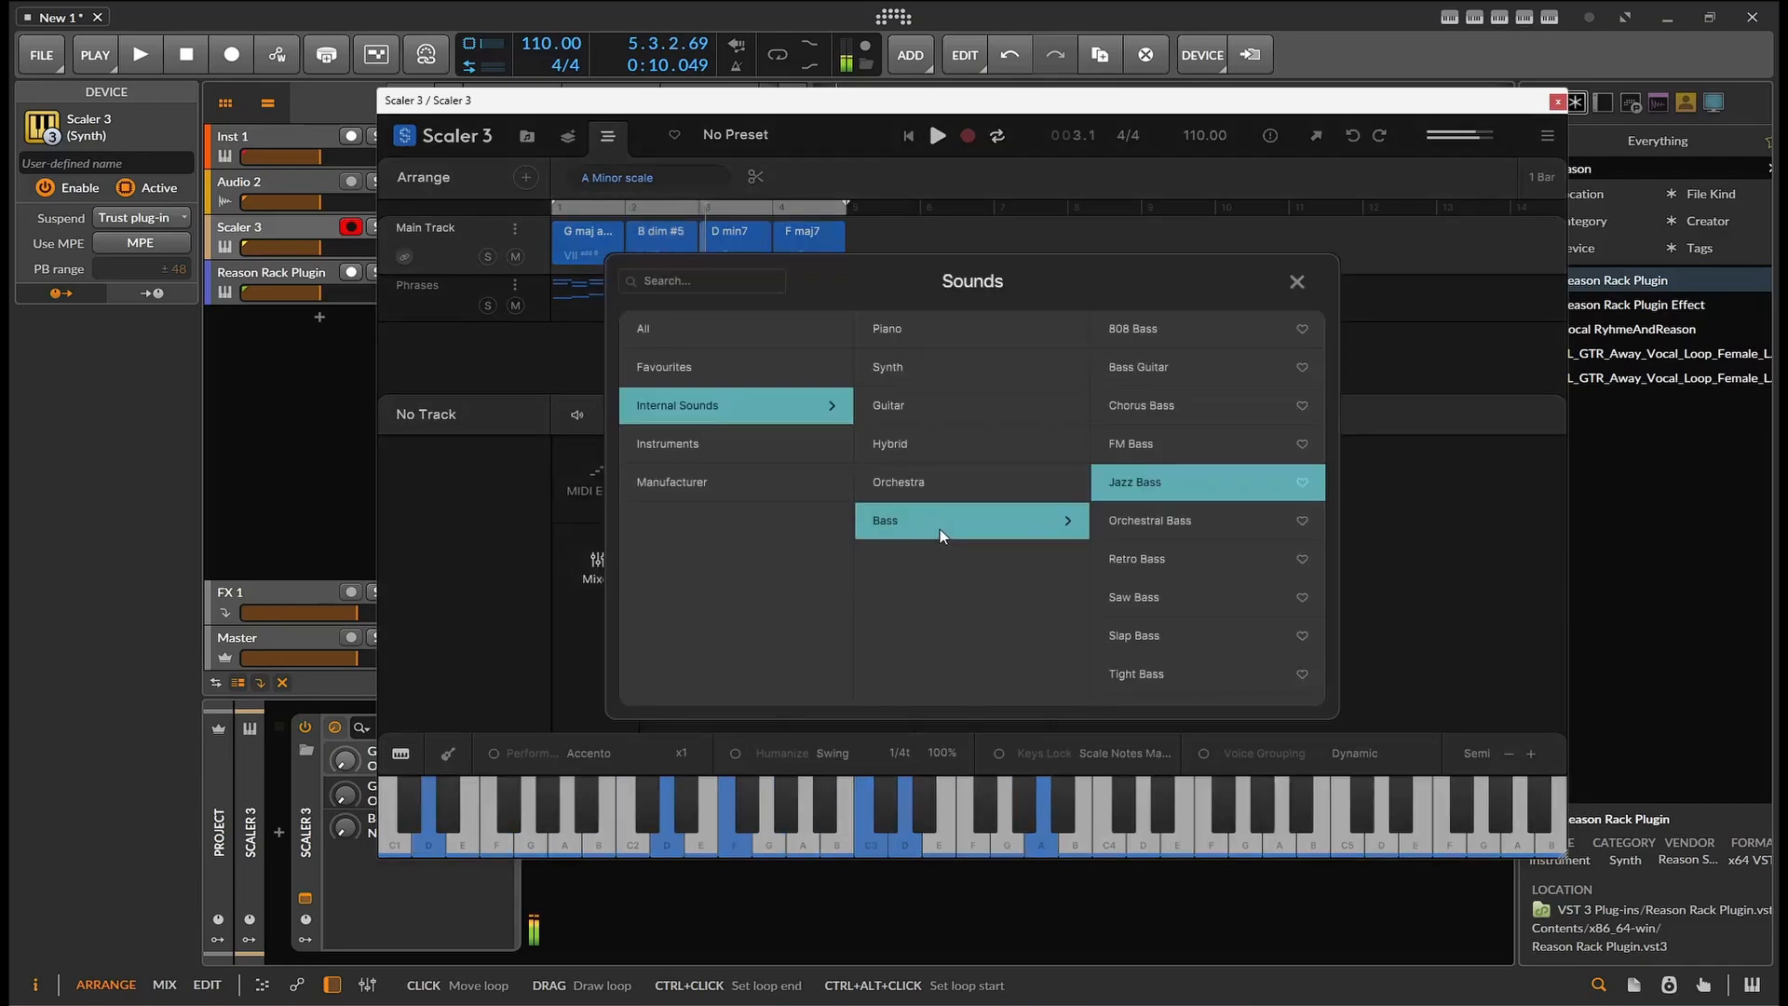
pyautogui.click(1155, 421)
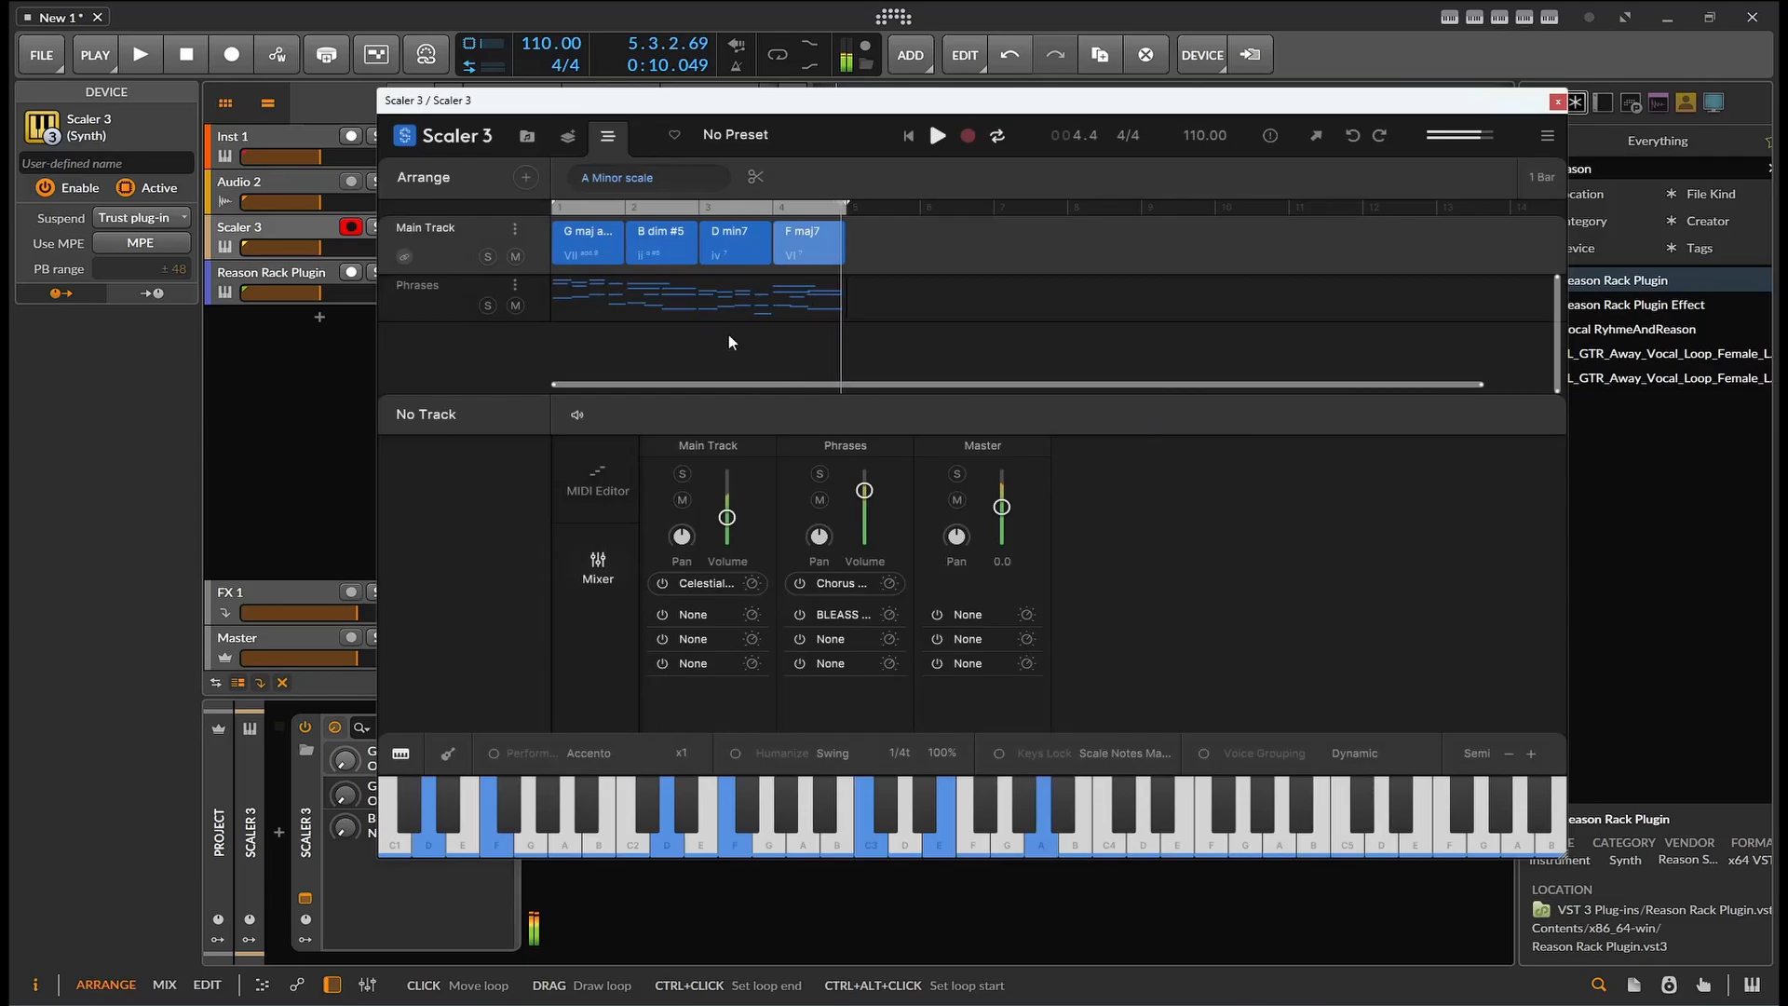
# Step: Delete the Emotive Phrase 14 clip, add it again at bar 1 of the Phrases track and extend it across four bars
pyautogui.click(615, 303)
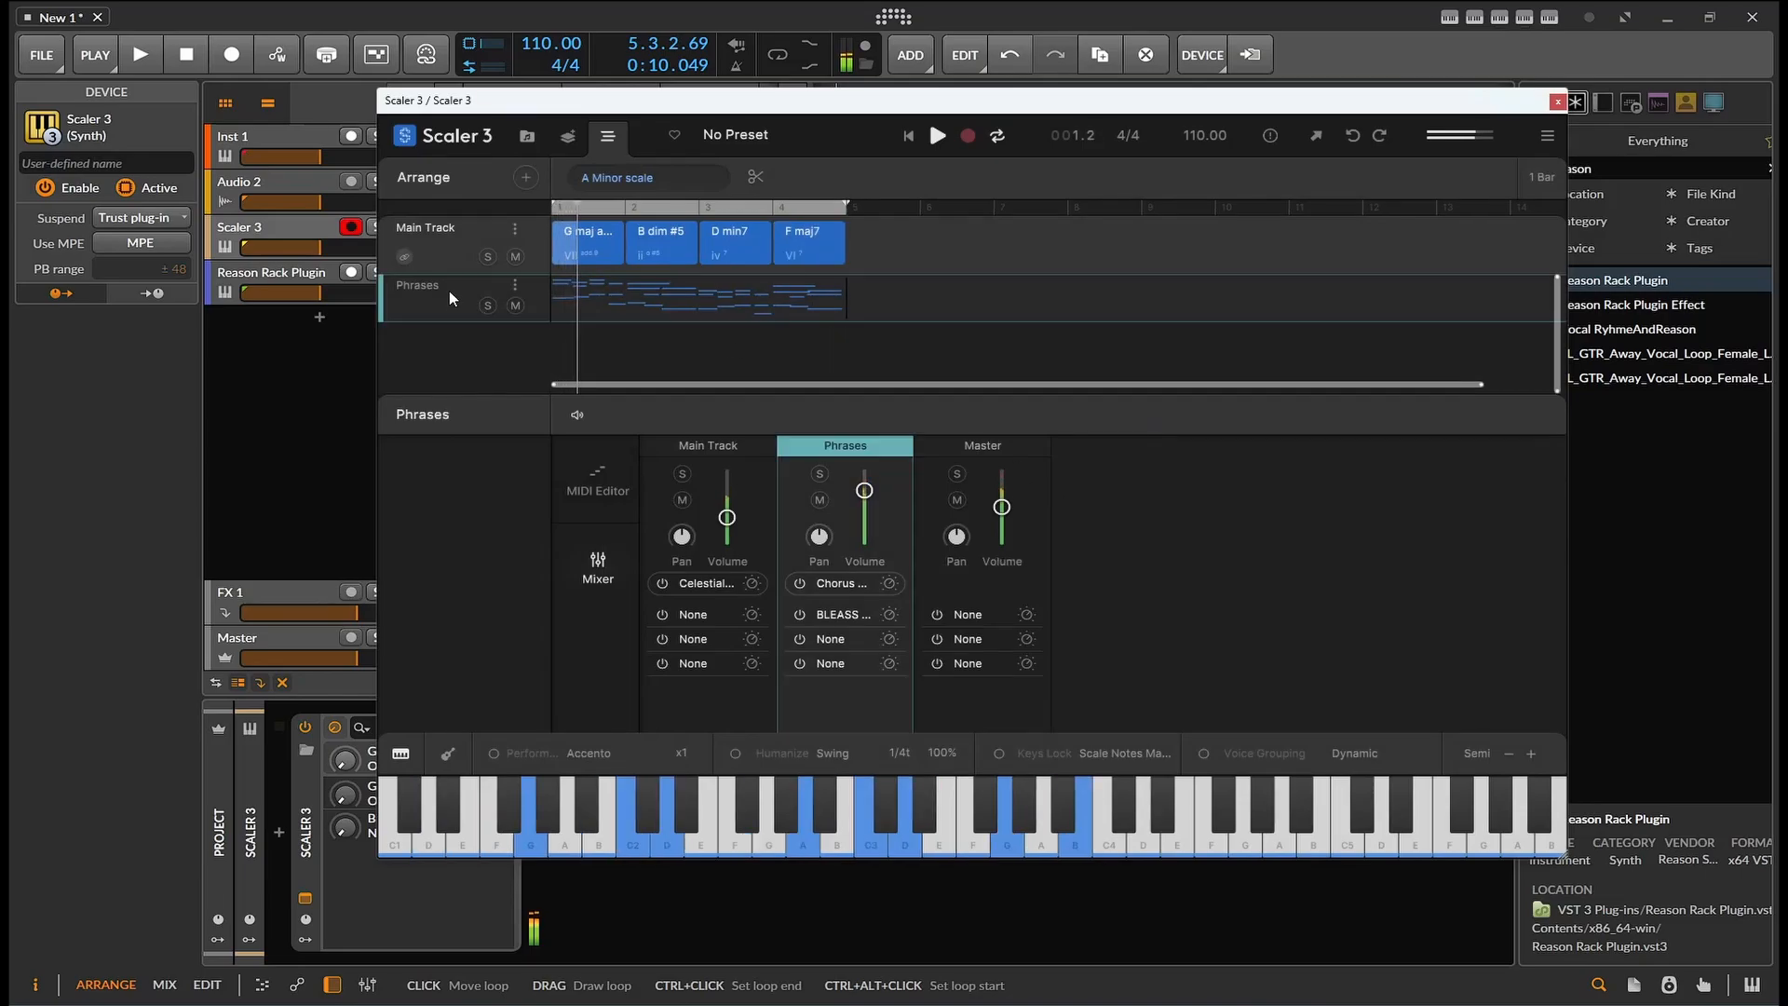
pyautogui.doubleClick(615, 303)
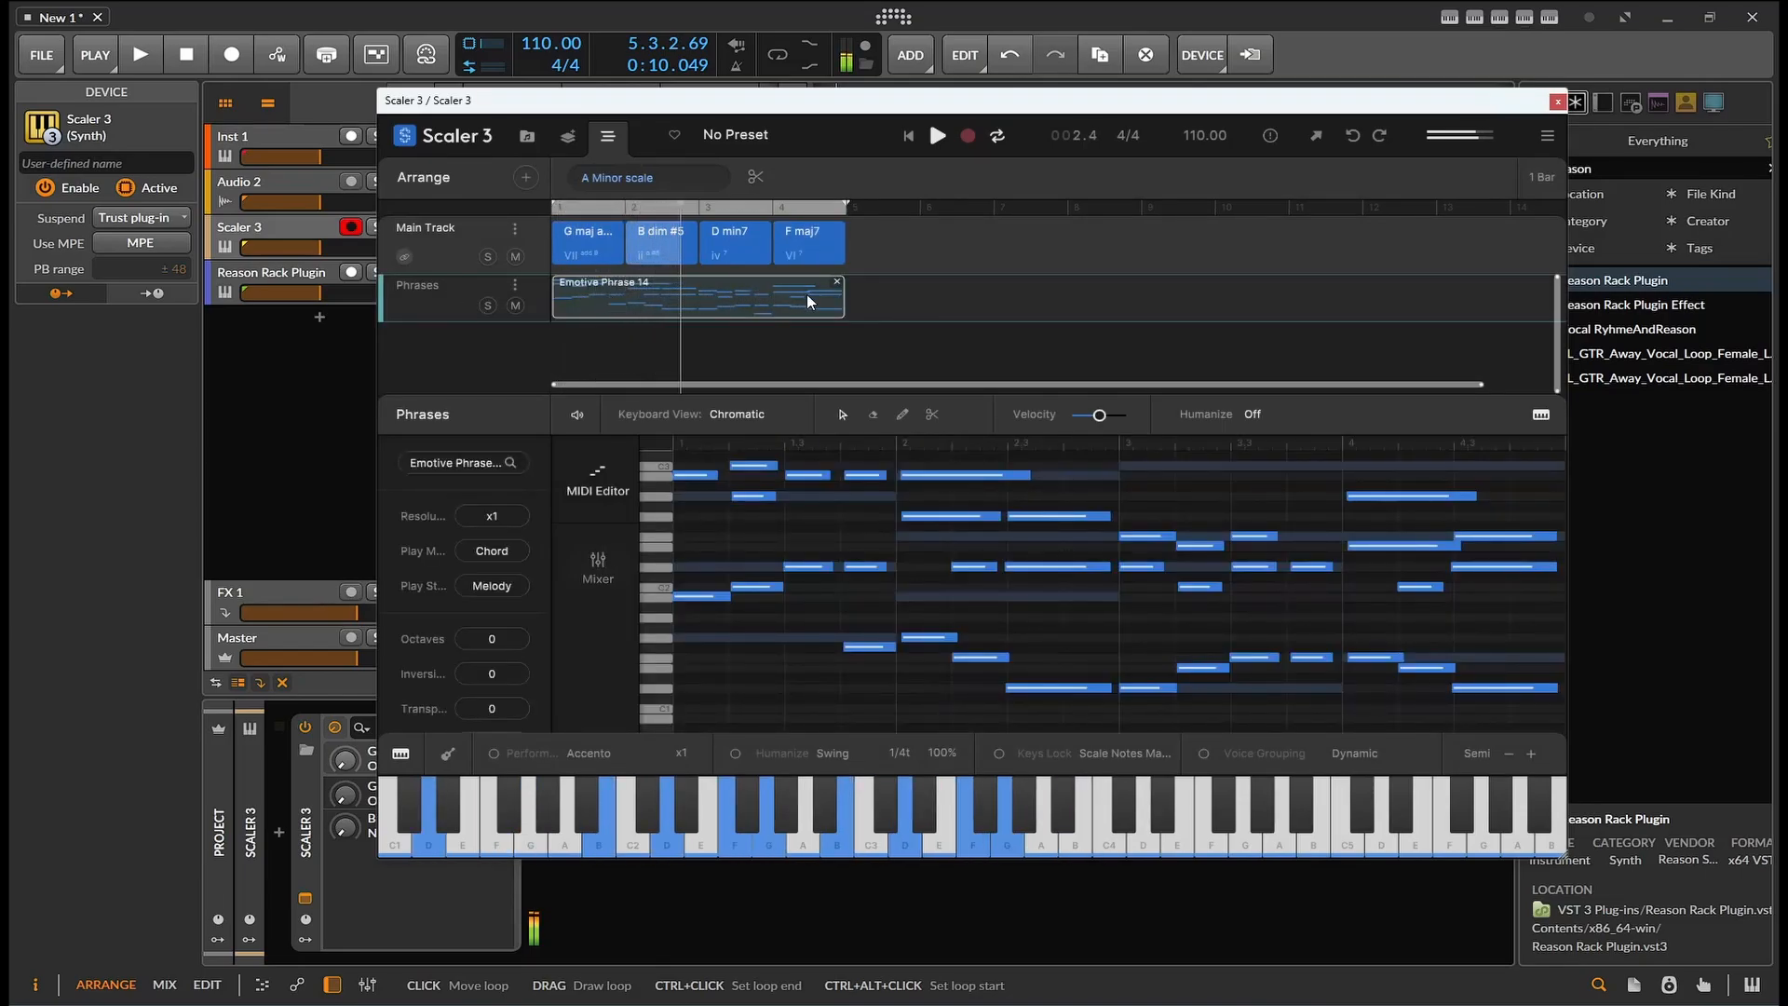
pyautogui.click(837, 281)
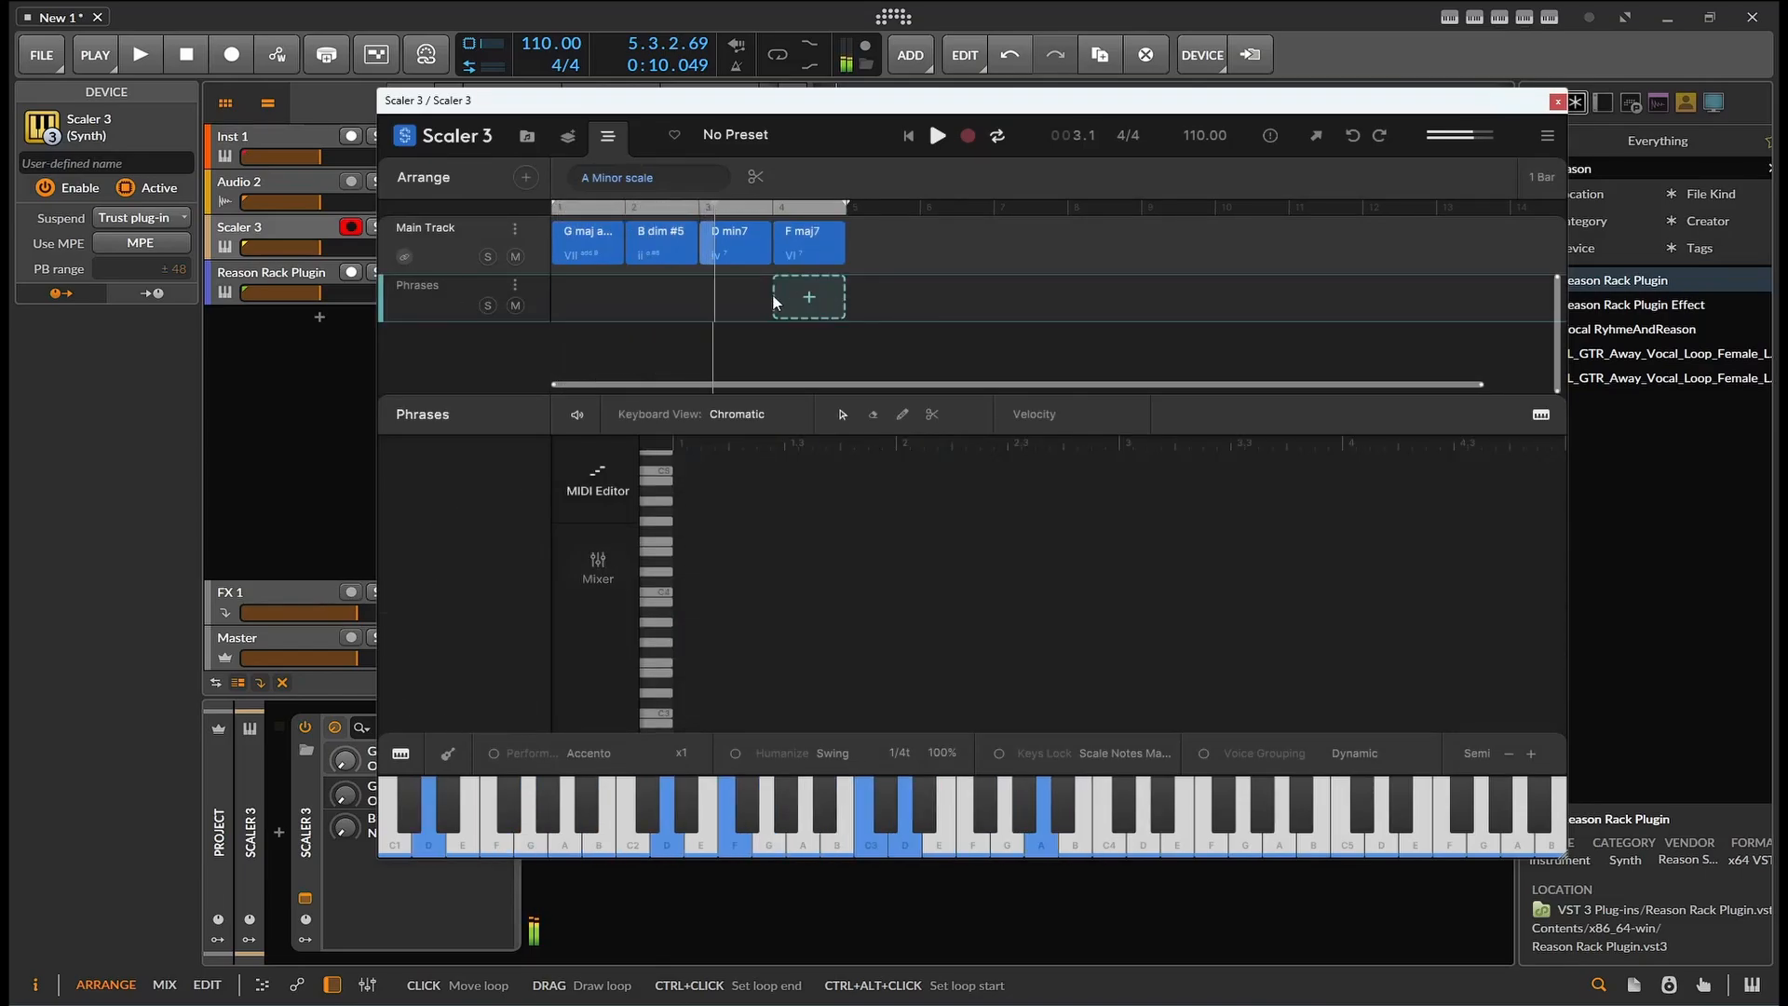
pyautogui.click(587, 299)
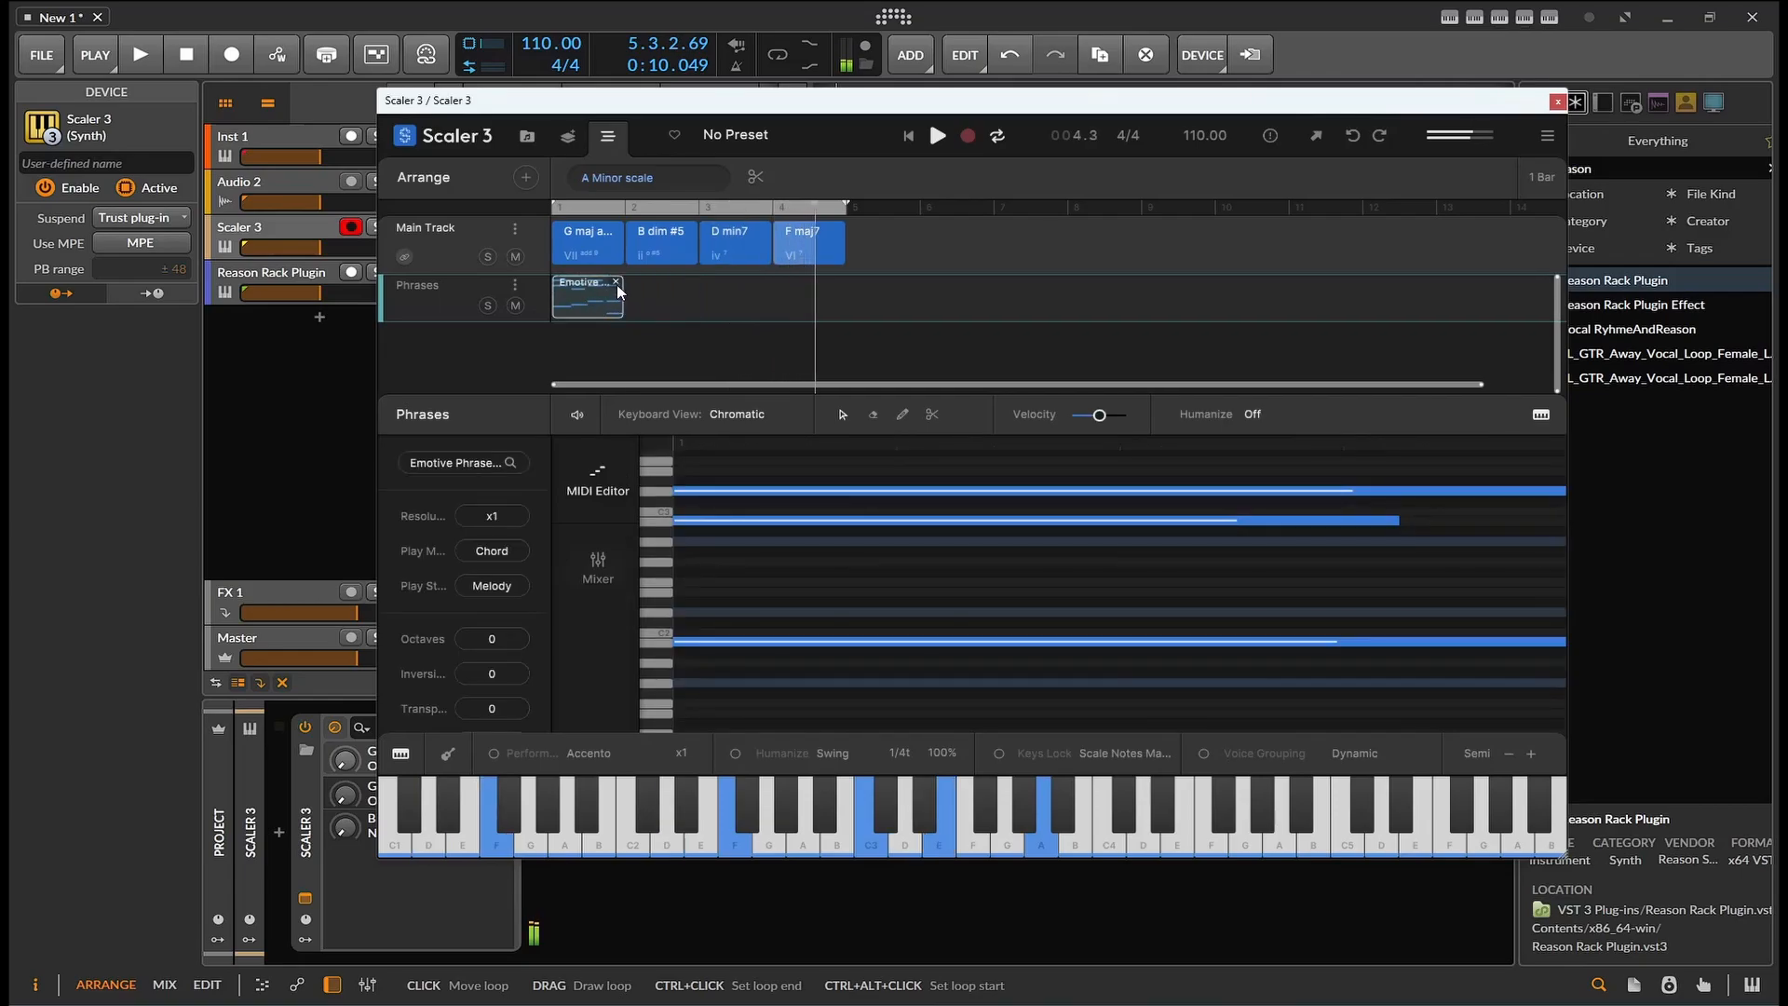
pyautogui.moveTo(619, 291); pyautogui.dragTo(828, 309)
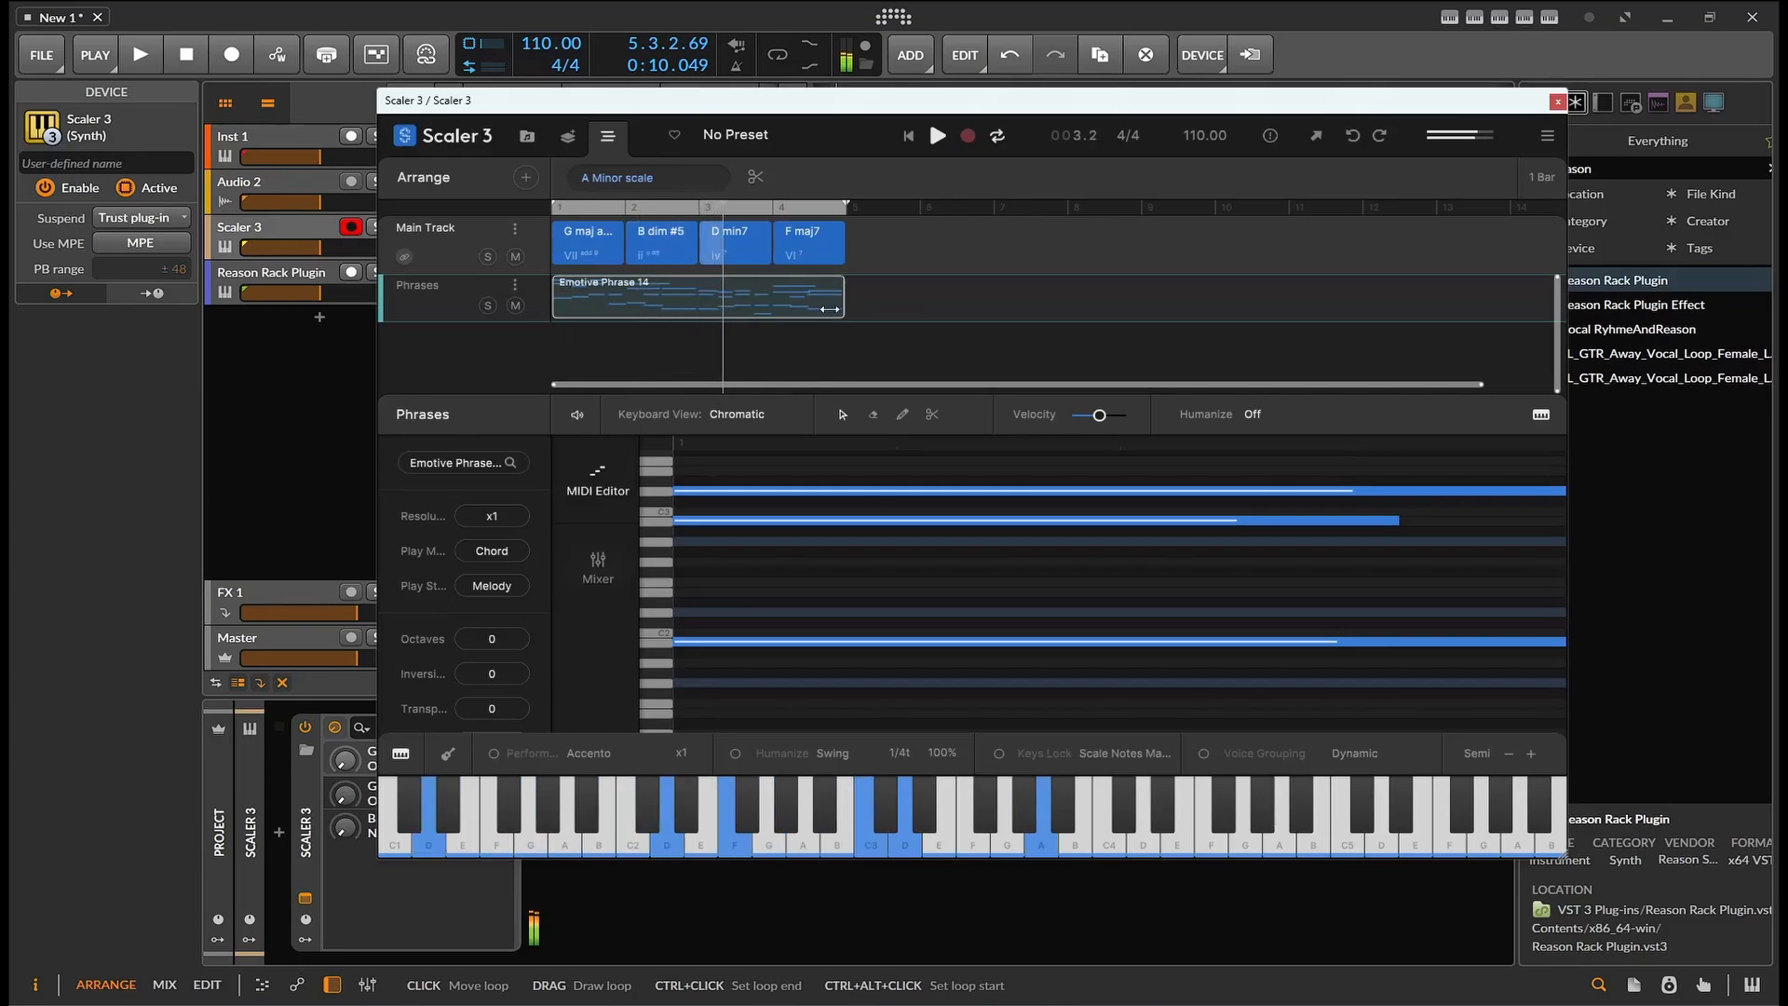
# Step: Browse the Dark mood's Performances motions for the phrase clip, including Adagio, Avant Garde, Dynamic, Espressivo, Jazz Swing Feel and Moderato
pyautogui.click(454, 463)
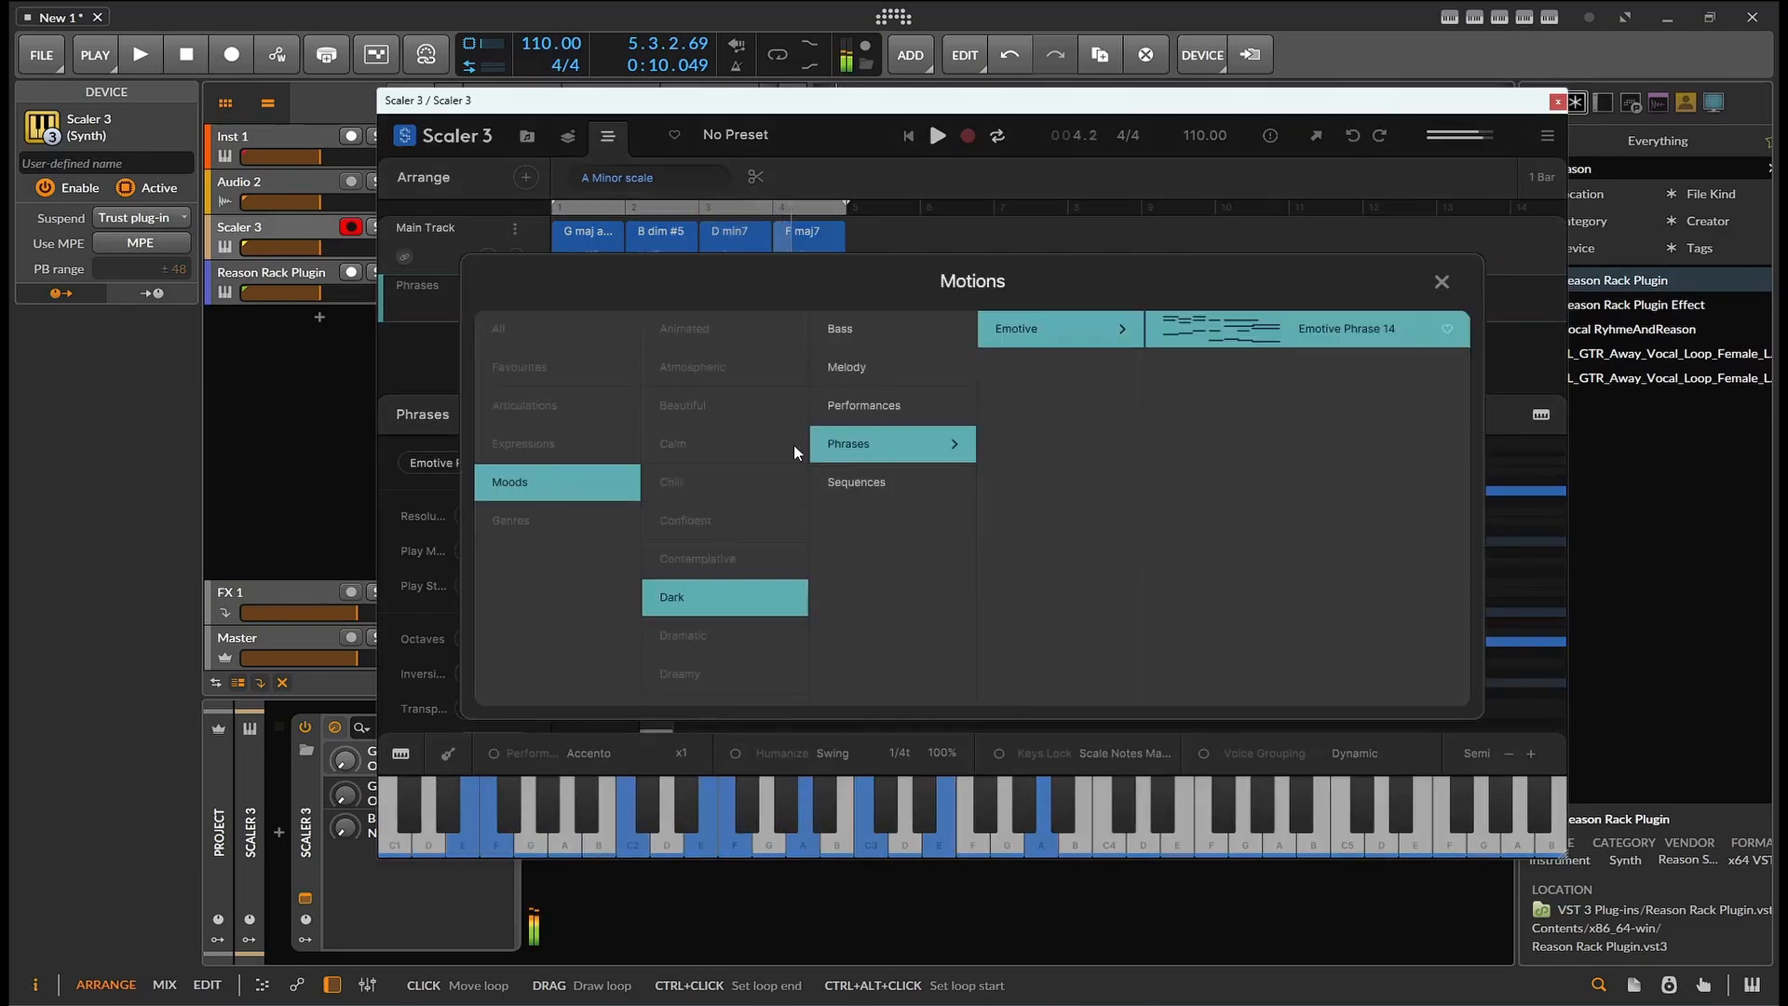
pyautogui.click(894, 402)
pyautogui.click(1065, 381)
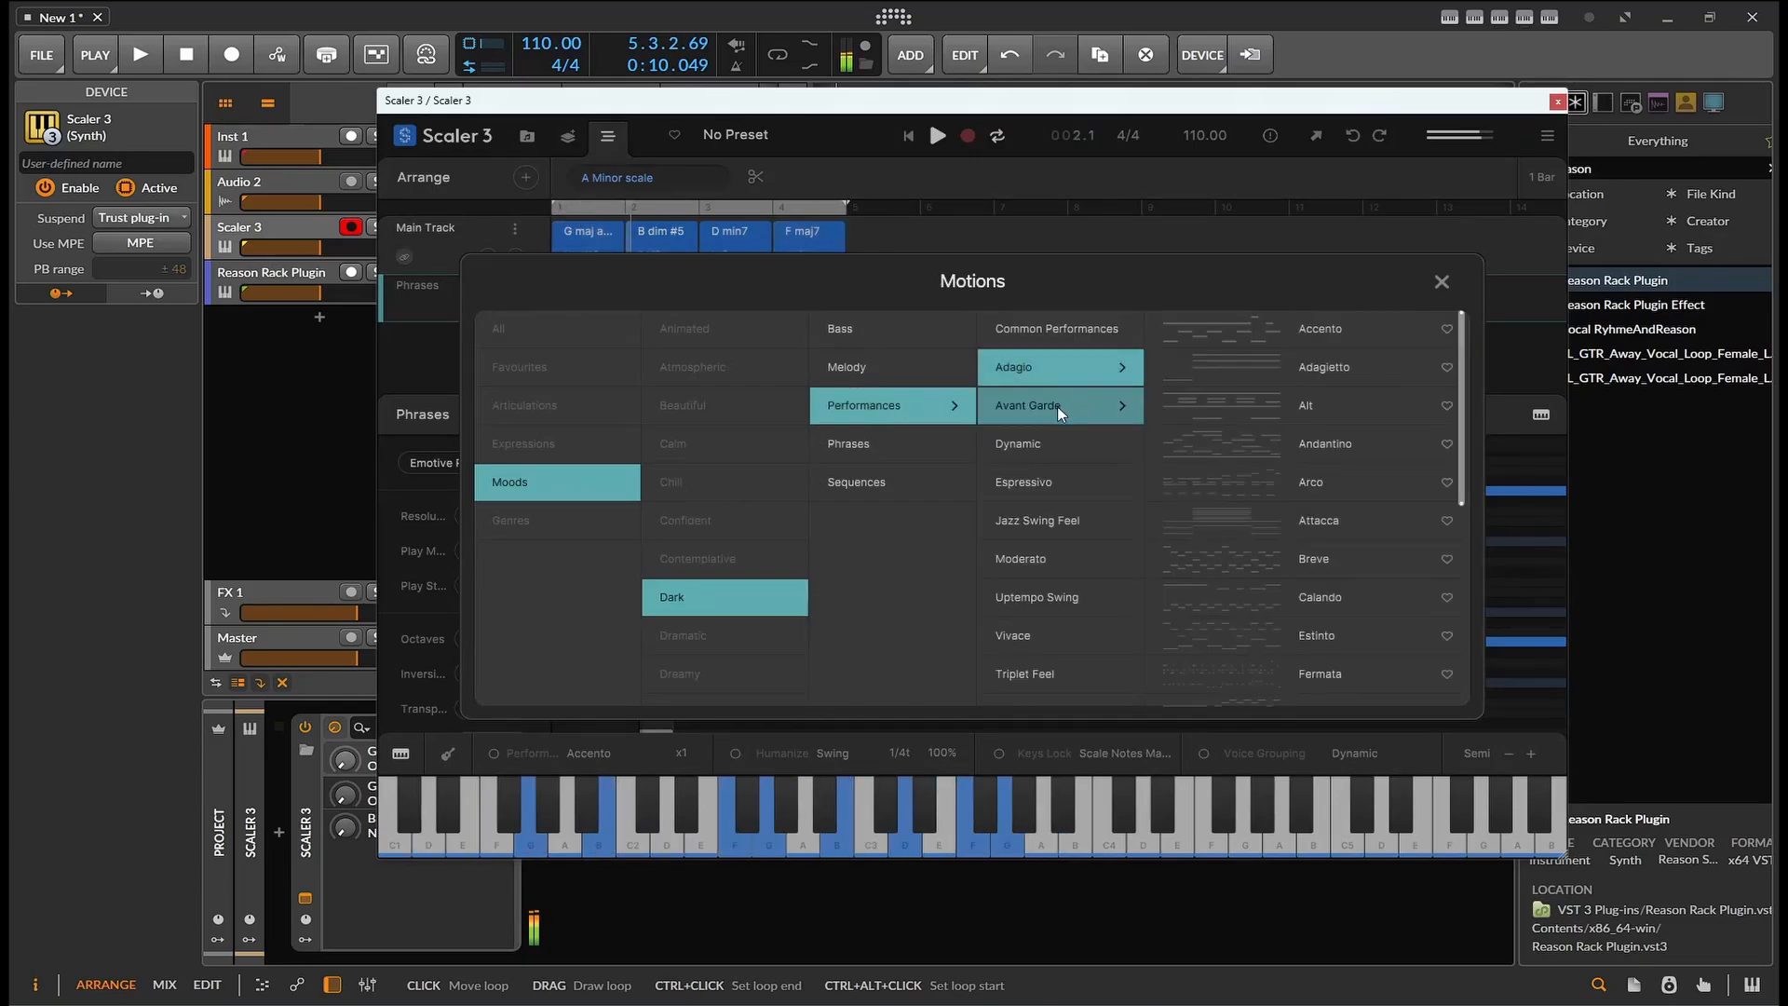
pyautogui.click(1058, 407)
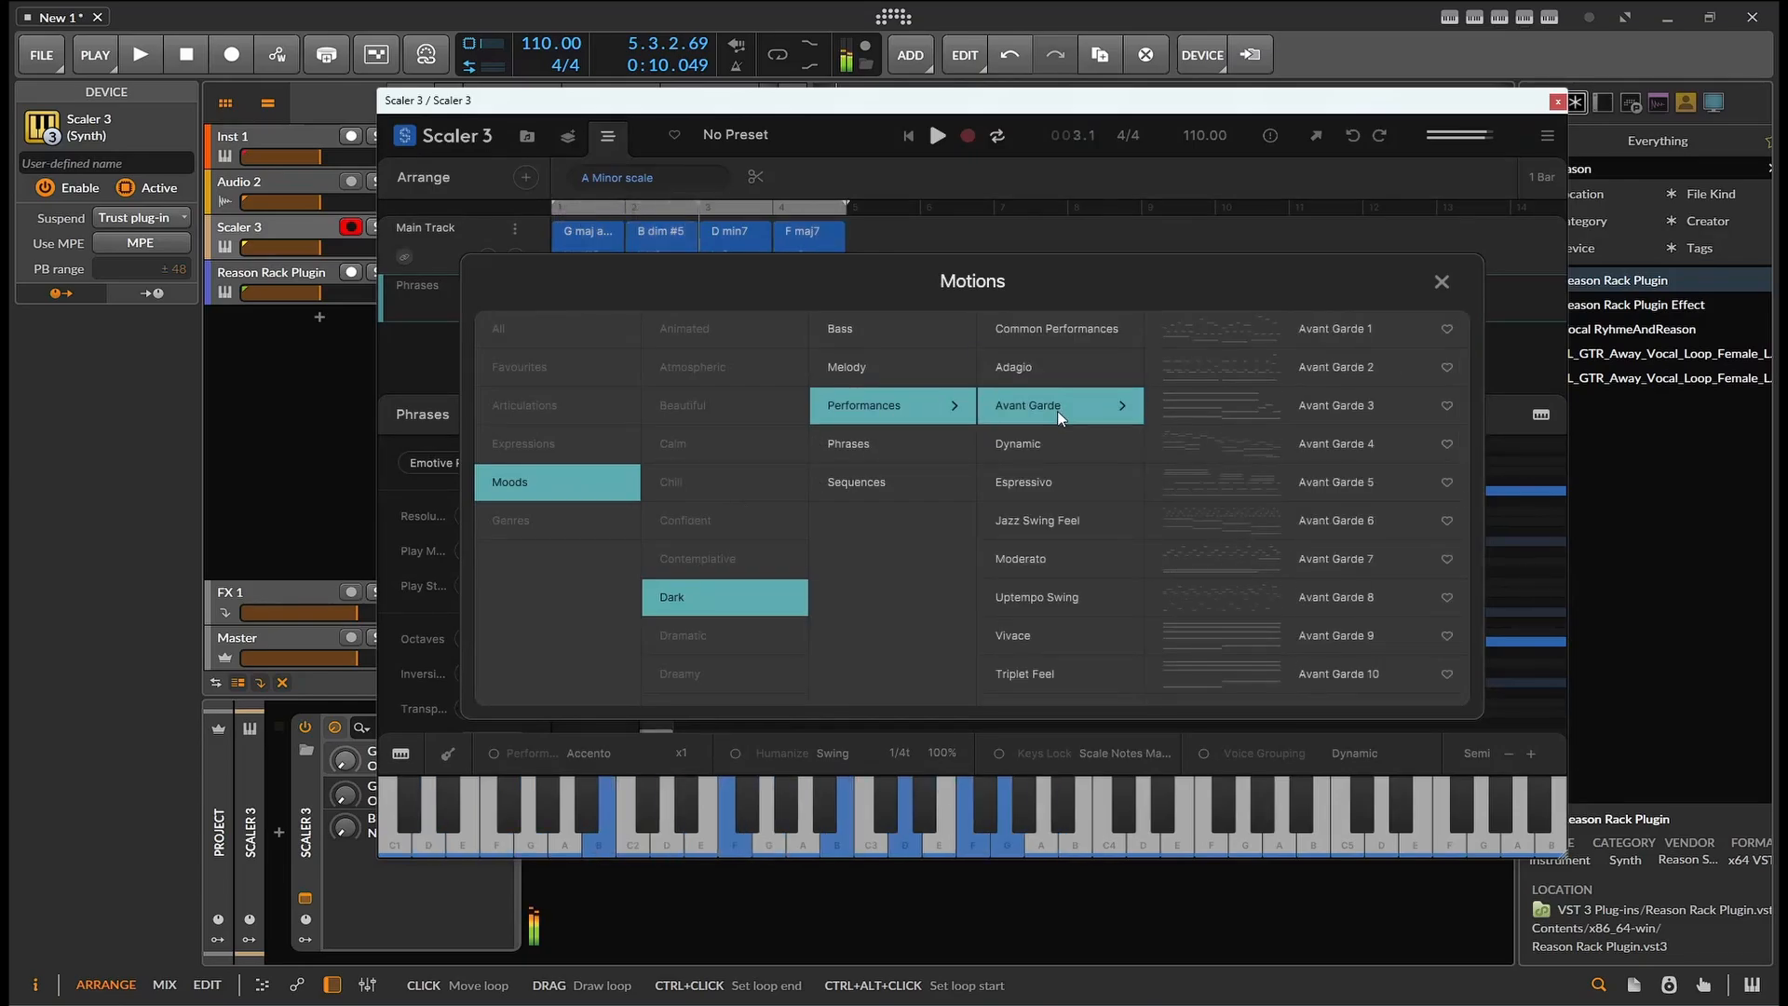
pyautogui.click(1047, 447)
pyautogui.click(1048, 483)
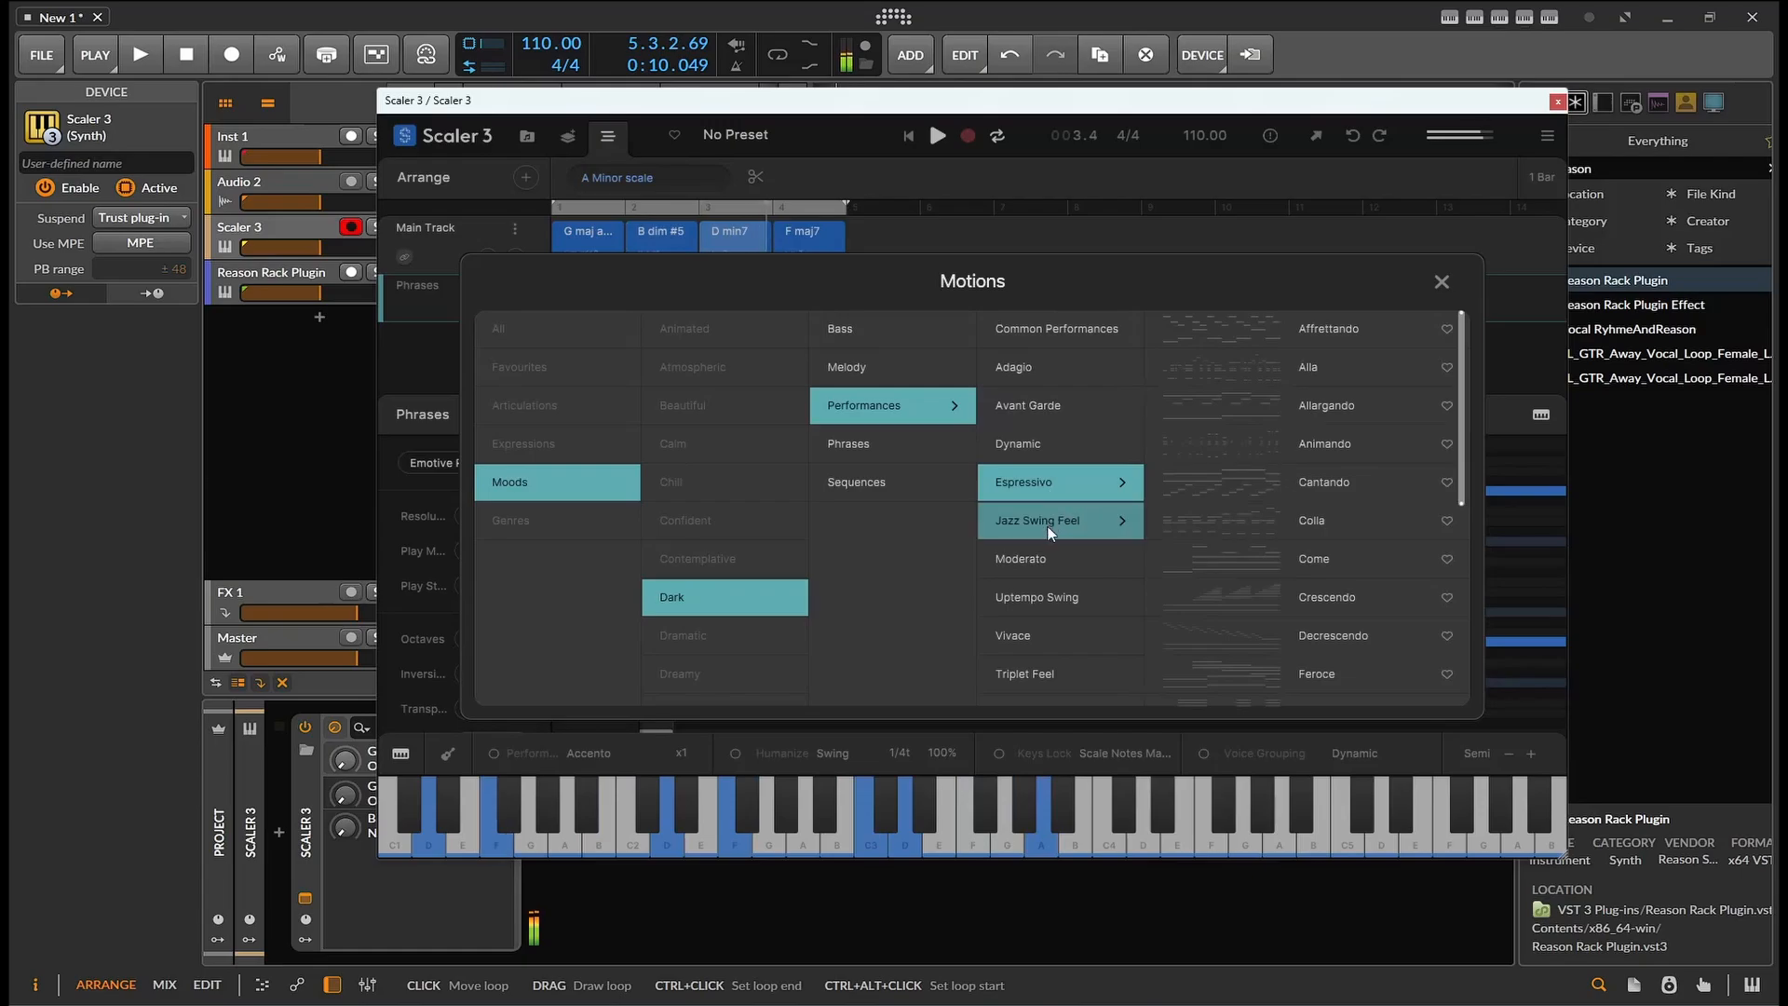
pyautogui.click(1049, 529)
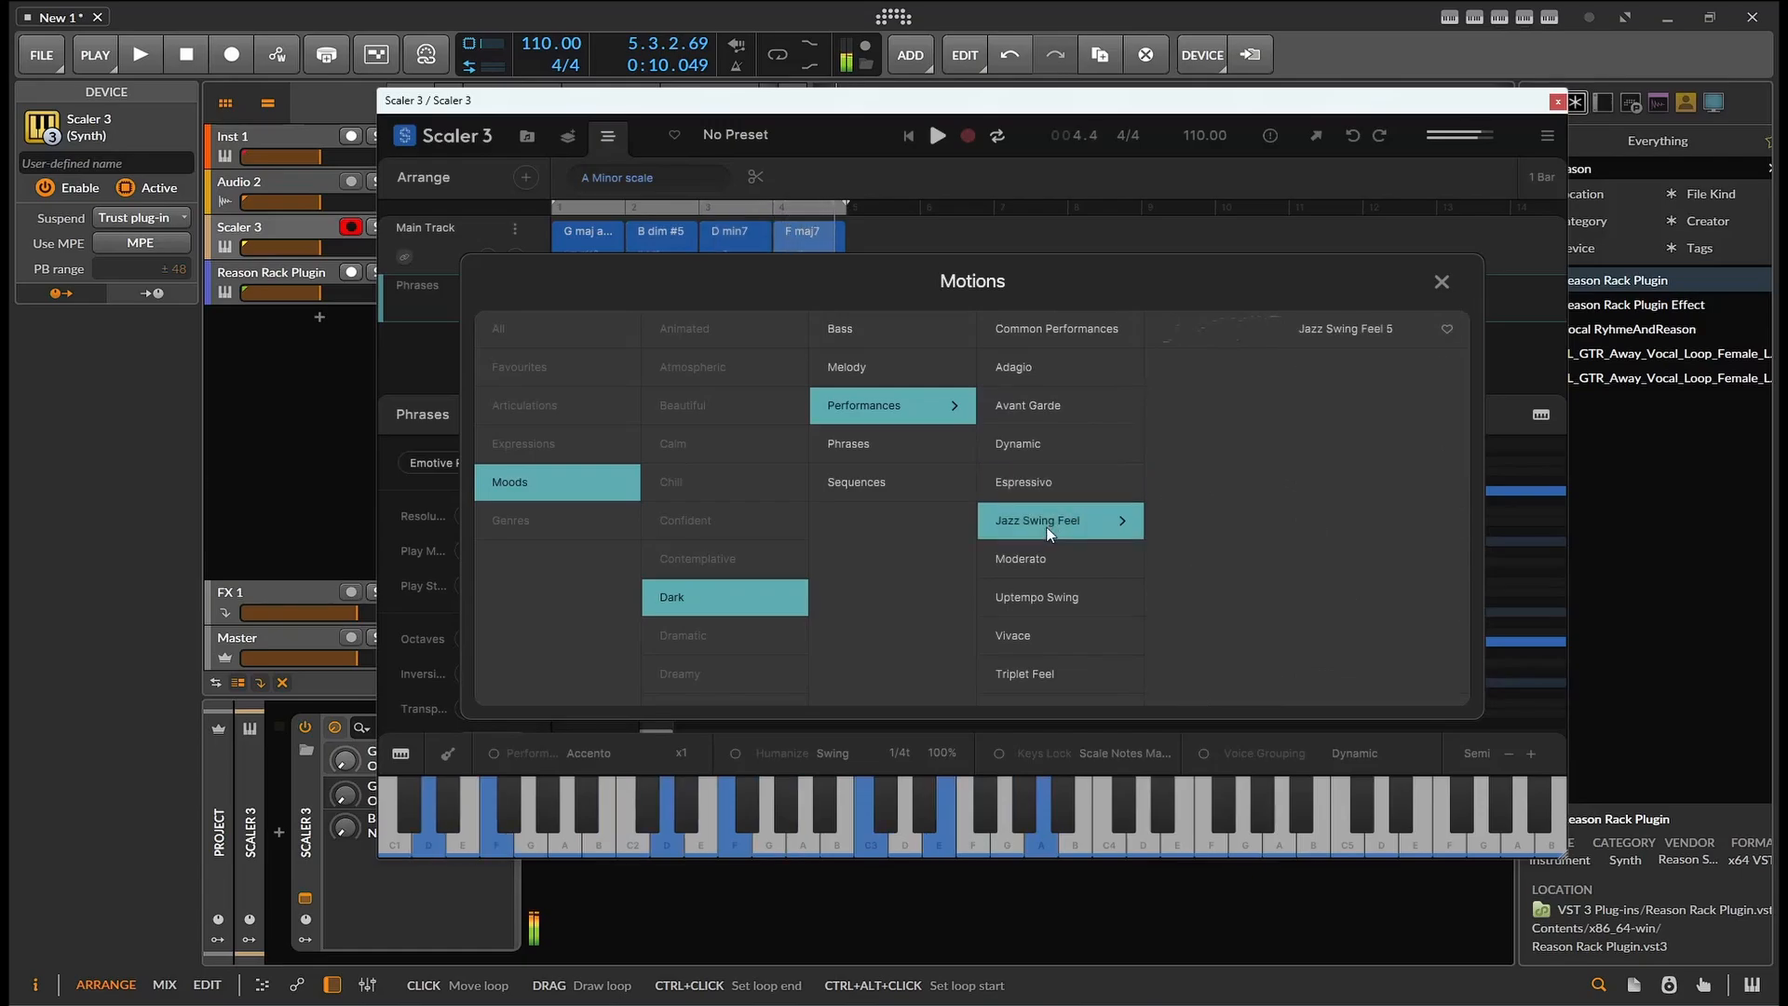
pyautogui.click(1048, 557)
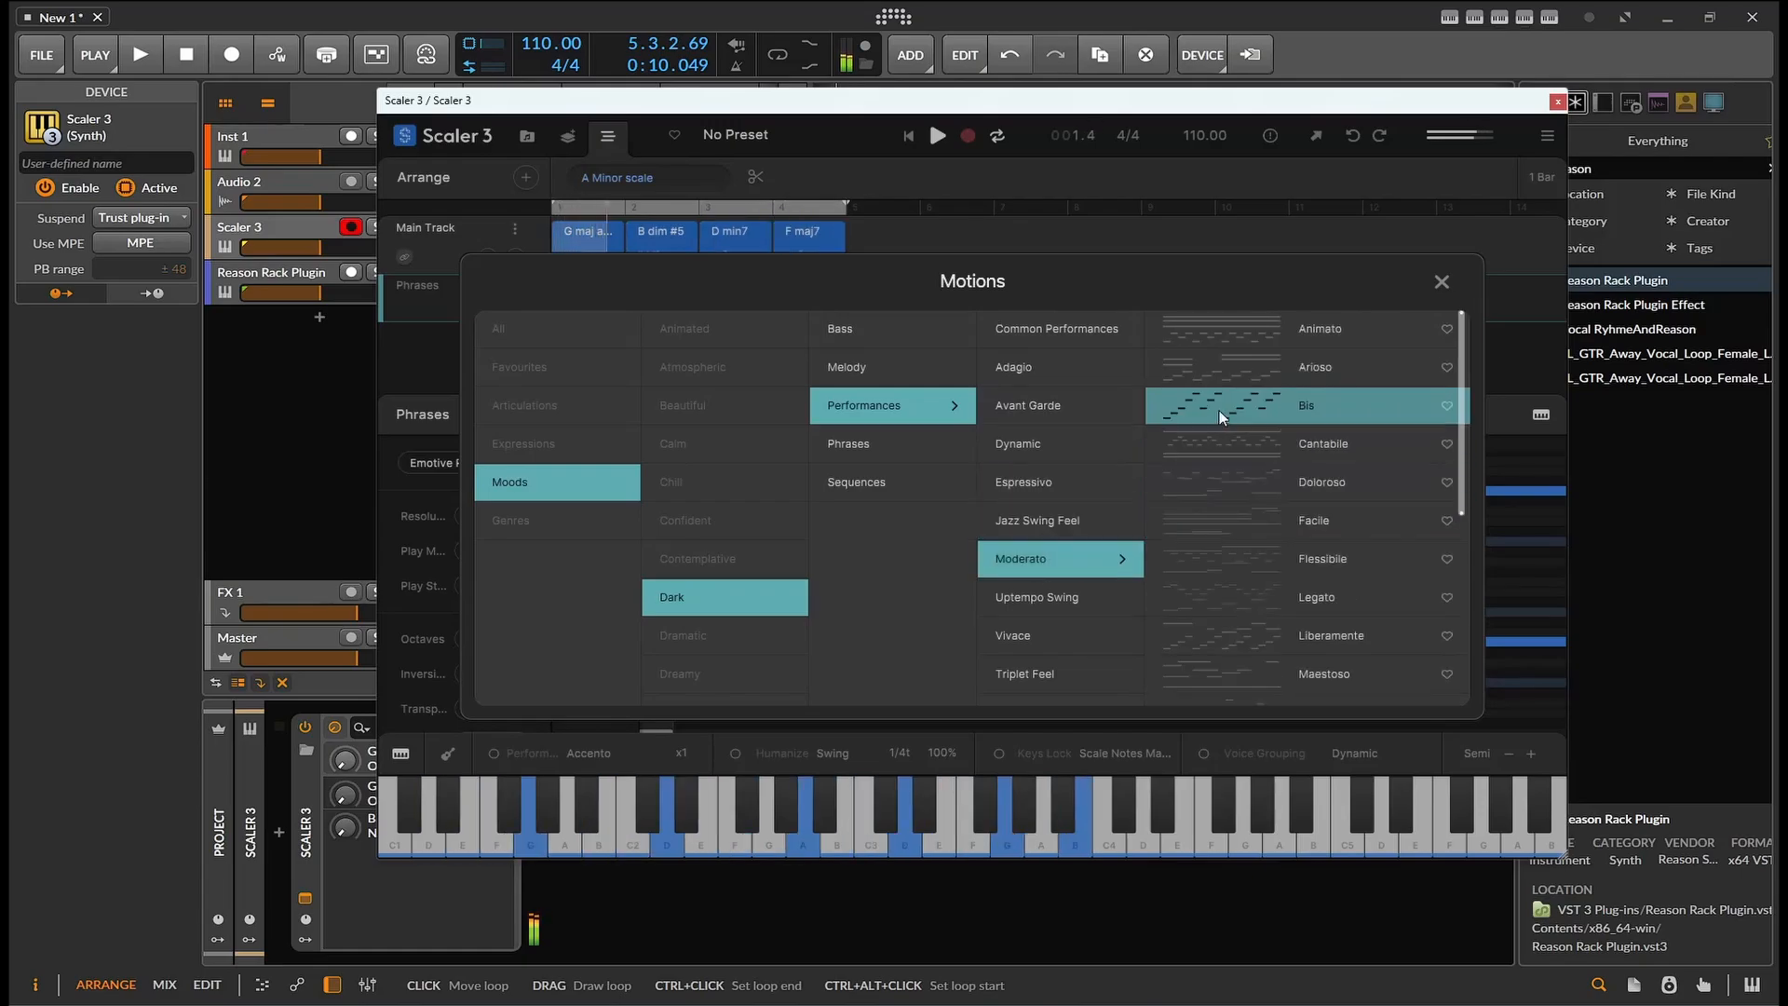
pyautogui.press('Escape')
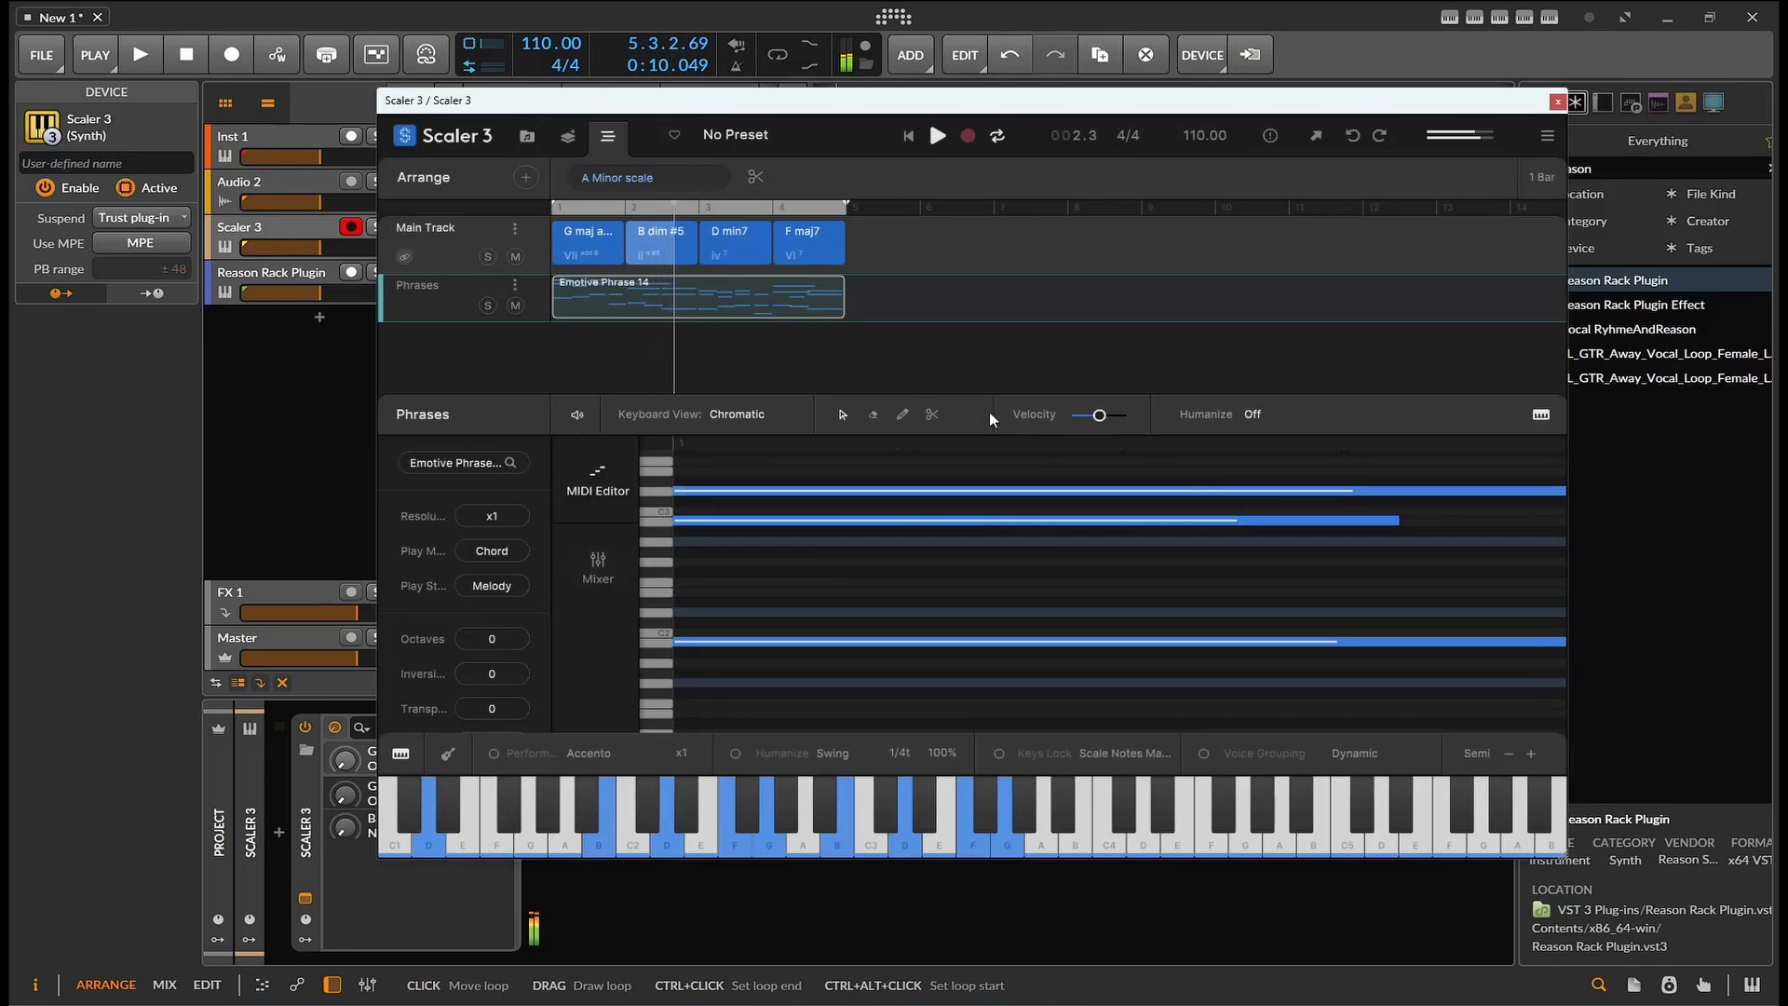
# Step: Replace the phrase clip with a fresh Emotive Phrase 14 clip stretched to cover bars 1 to 4
pyautogui.click(835, 288)
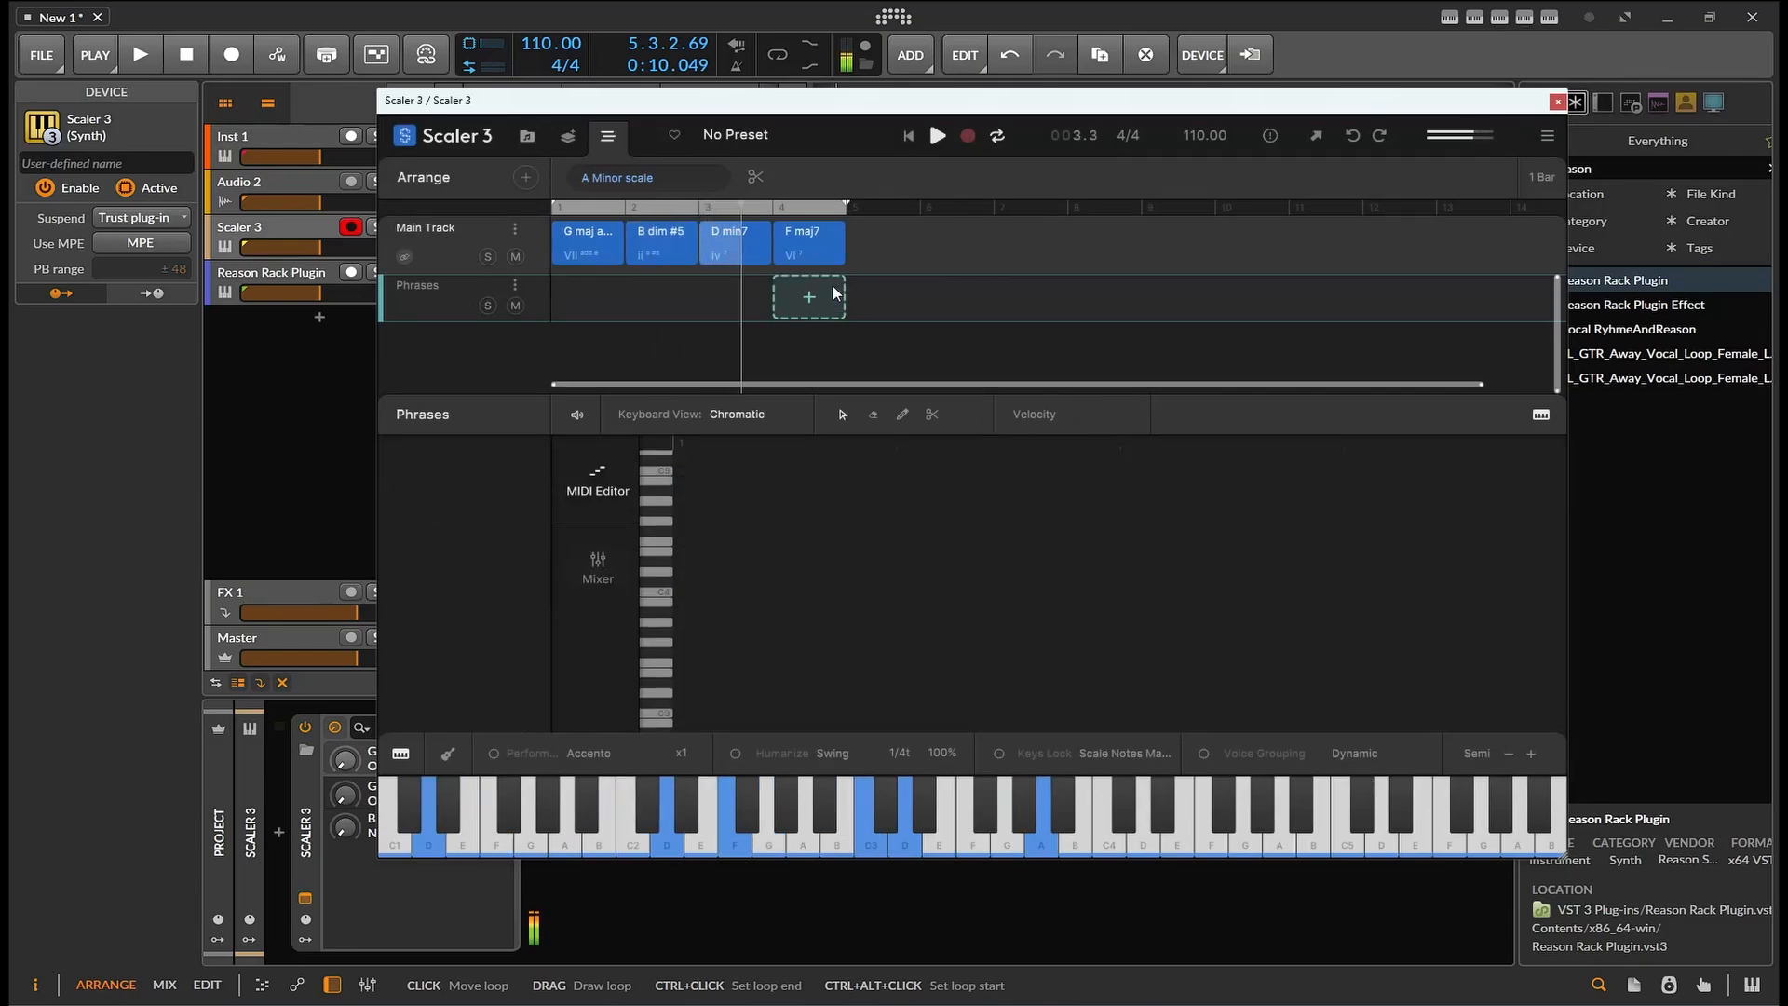
pyautogui.click(834, 292)
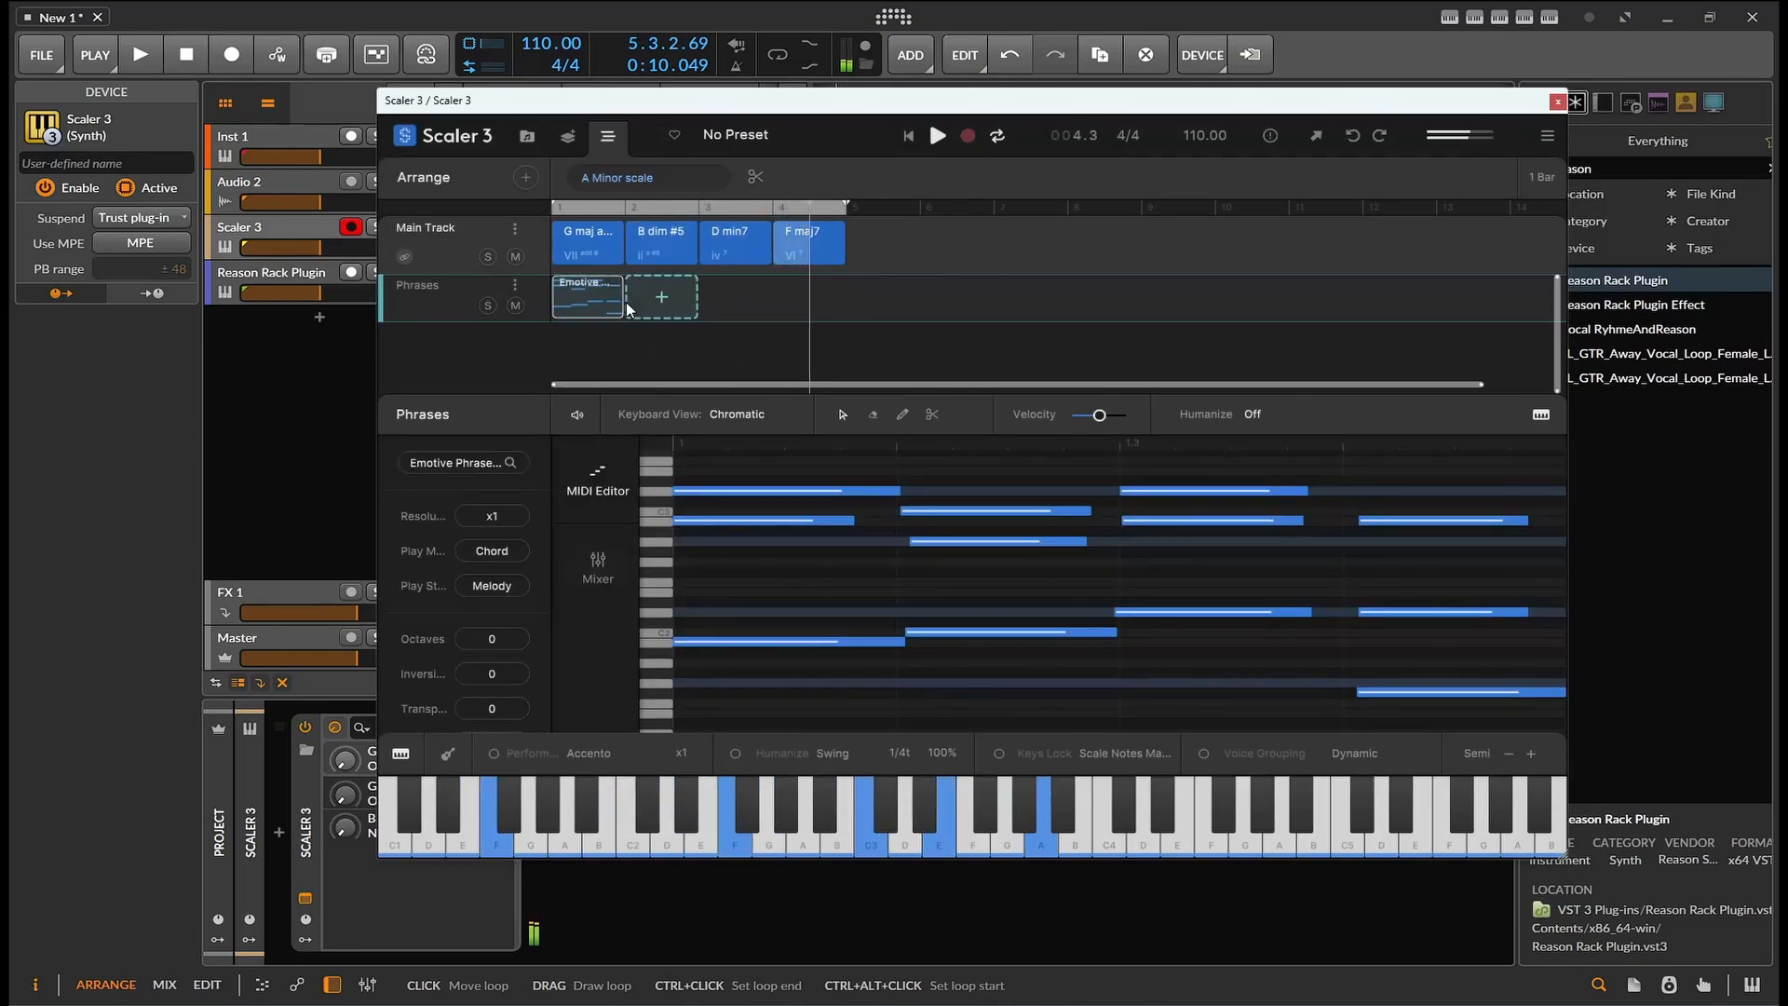
pyautogui.moveTo(622, 303); pyautogui.dragTo(844, 319)
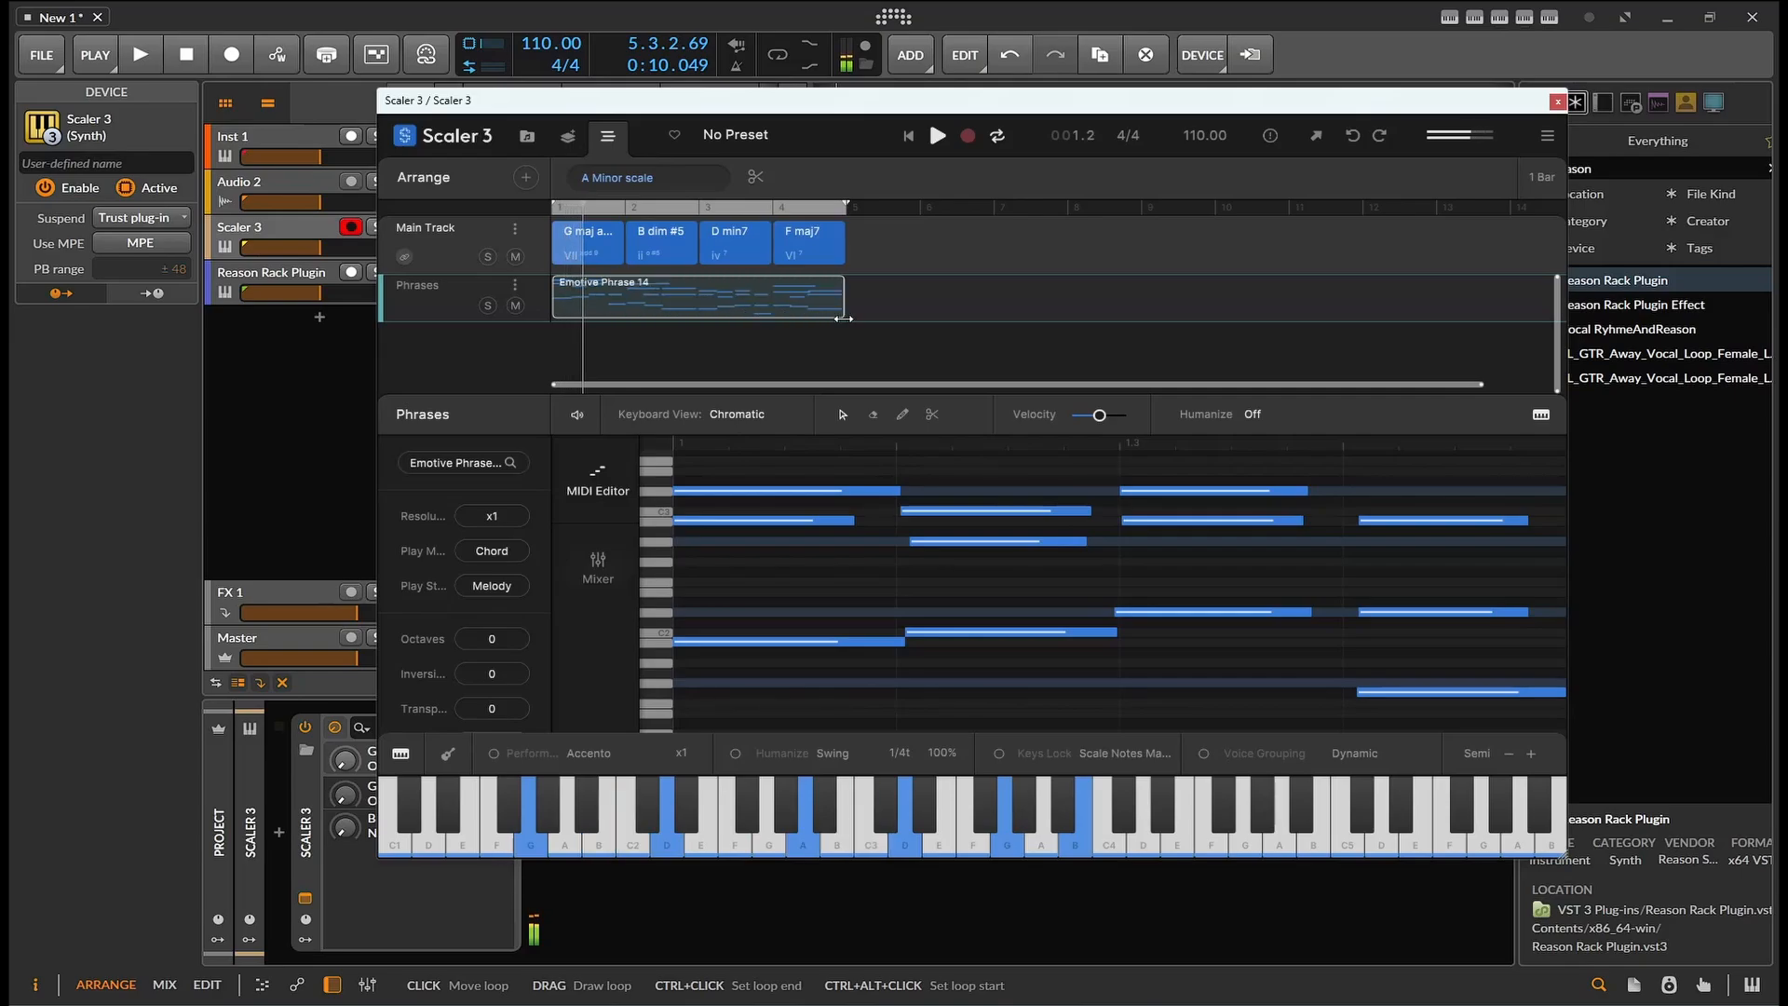
# Step: Check the Phrases track's MIDI Channel option and stop the Scaler 3 playback
pyautogui.click(514, 286)
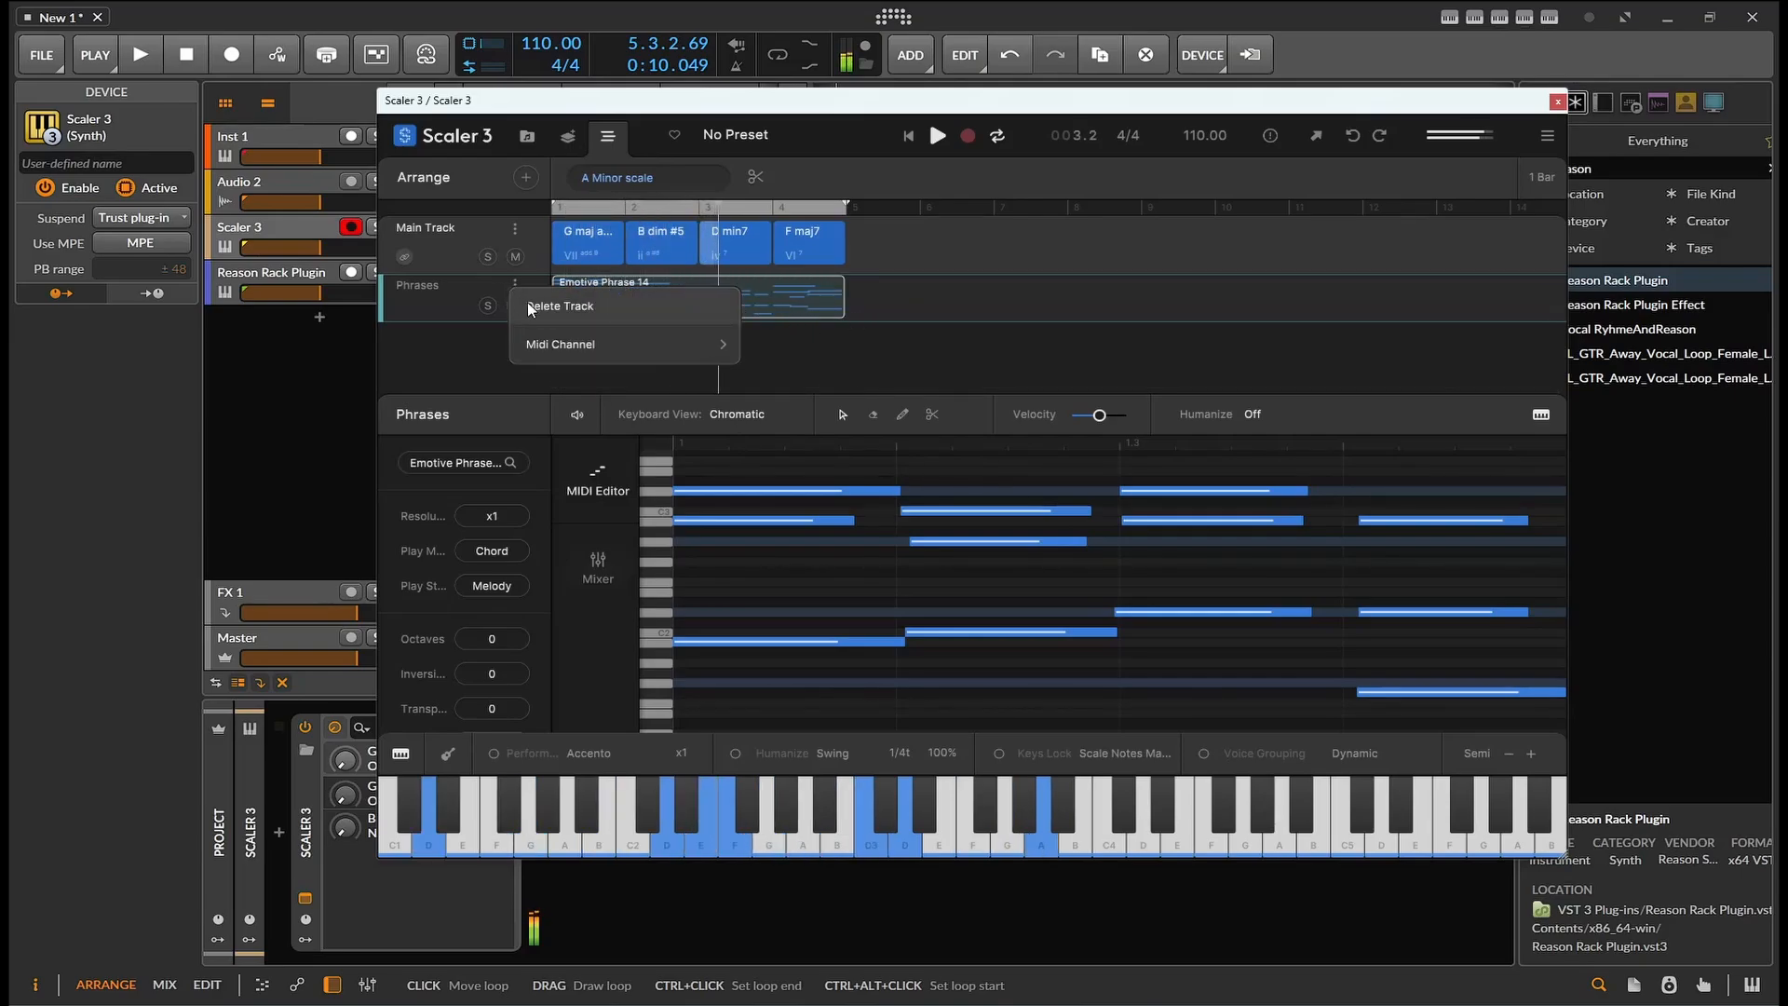
pyautogui.moveTo(582, 344)
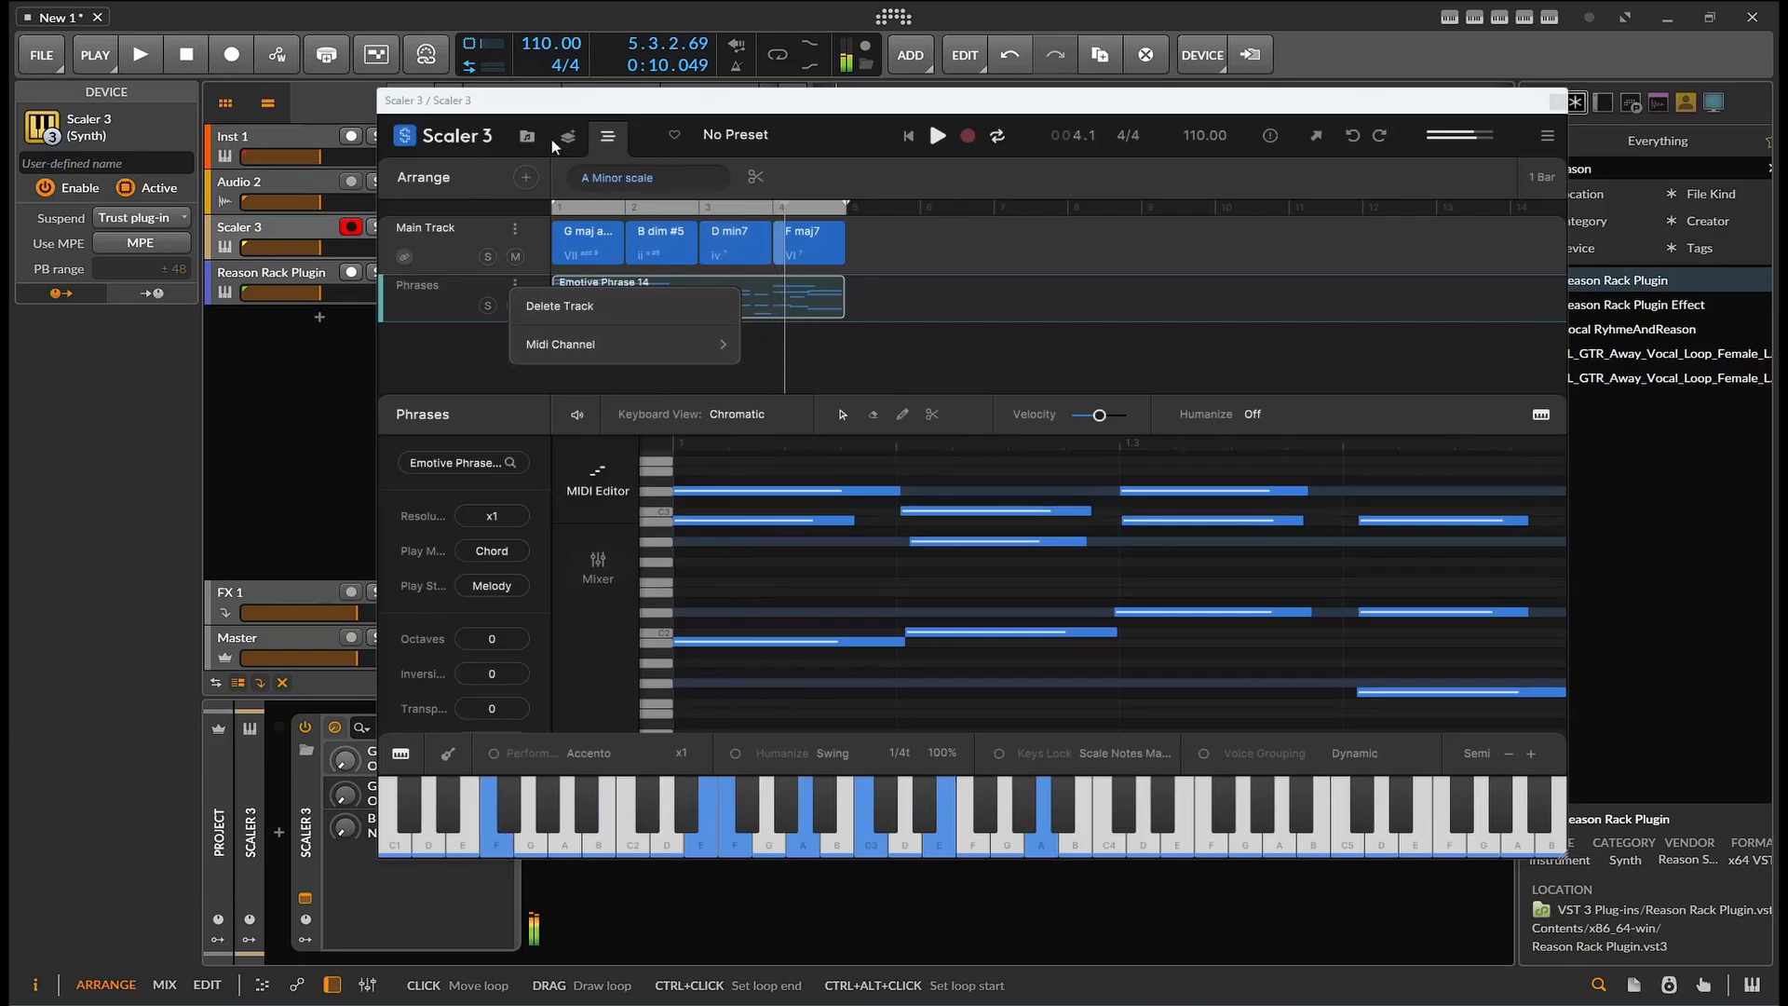
pyautogui.click(938, 137)
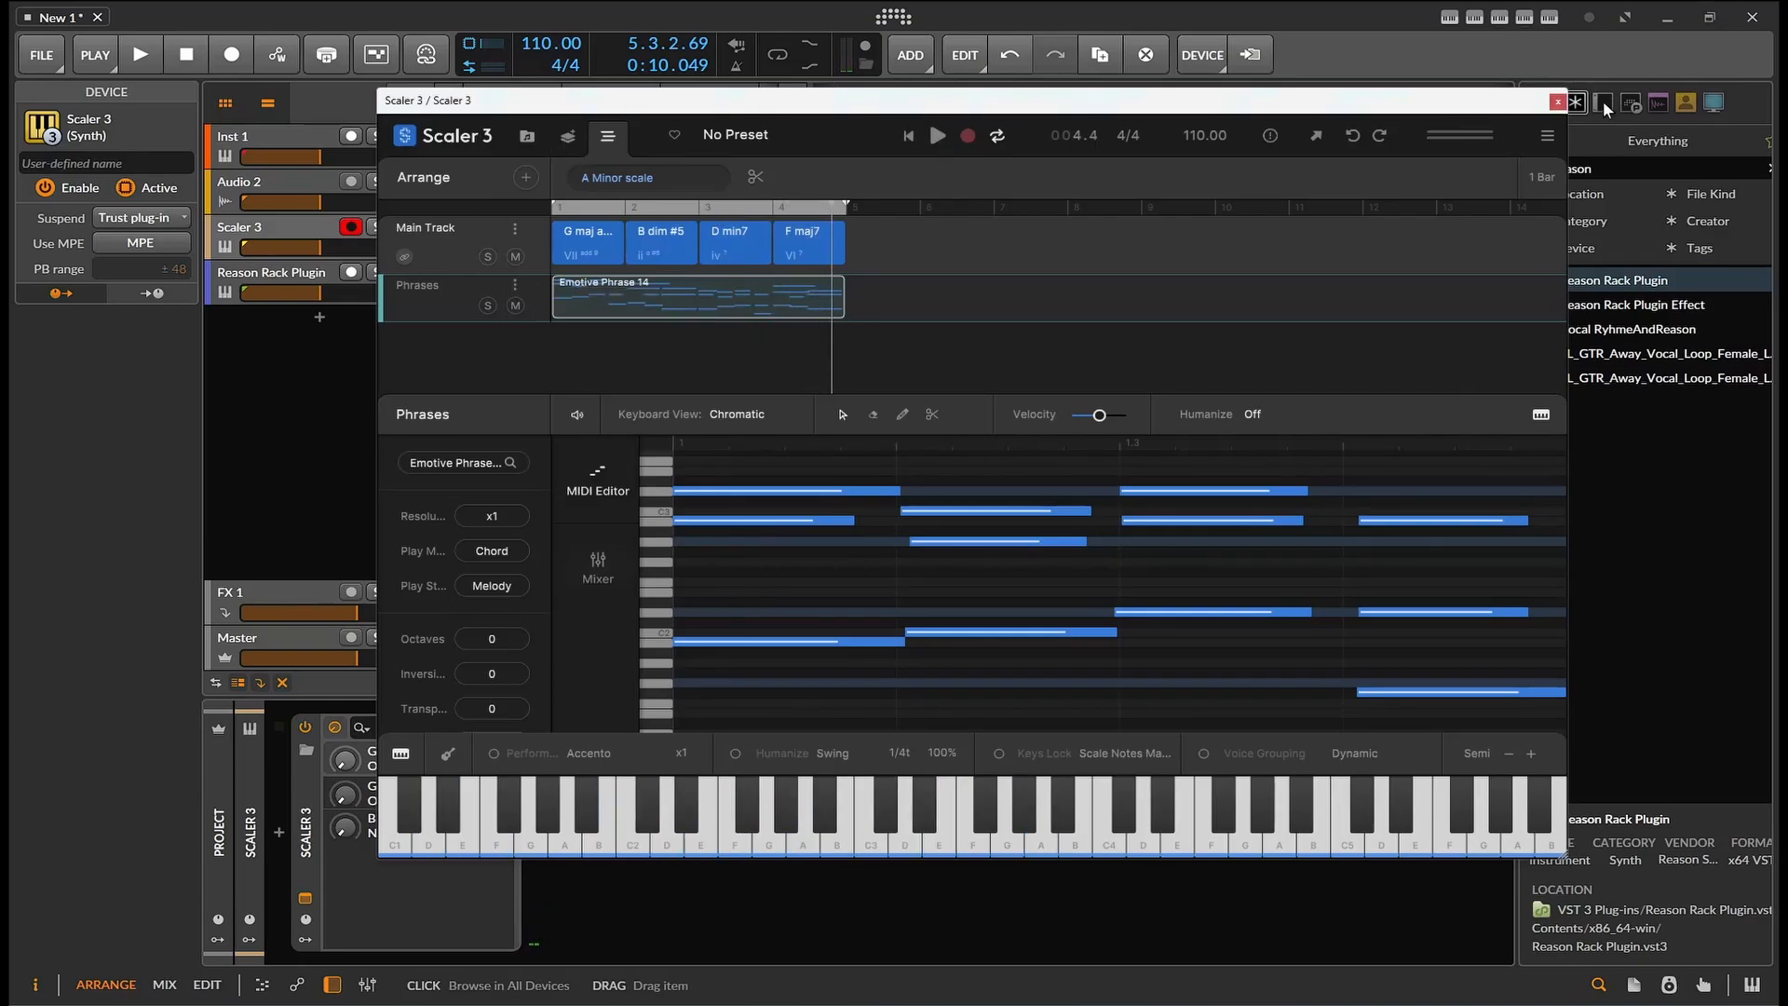
# Step: Close the Scaler 3 window and insert an Instrument Layer after Scaler 3 on its track
pyautogui.click(1558, 102)
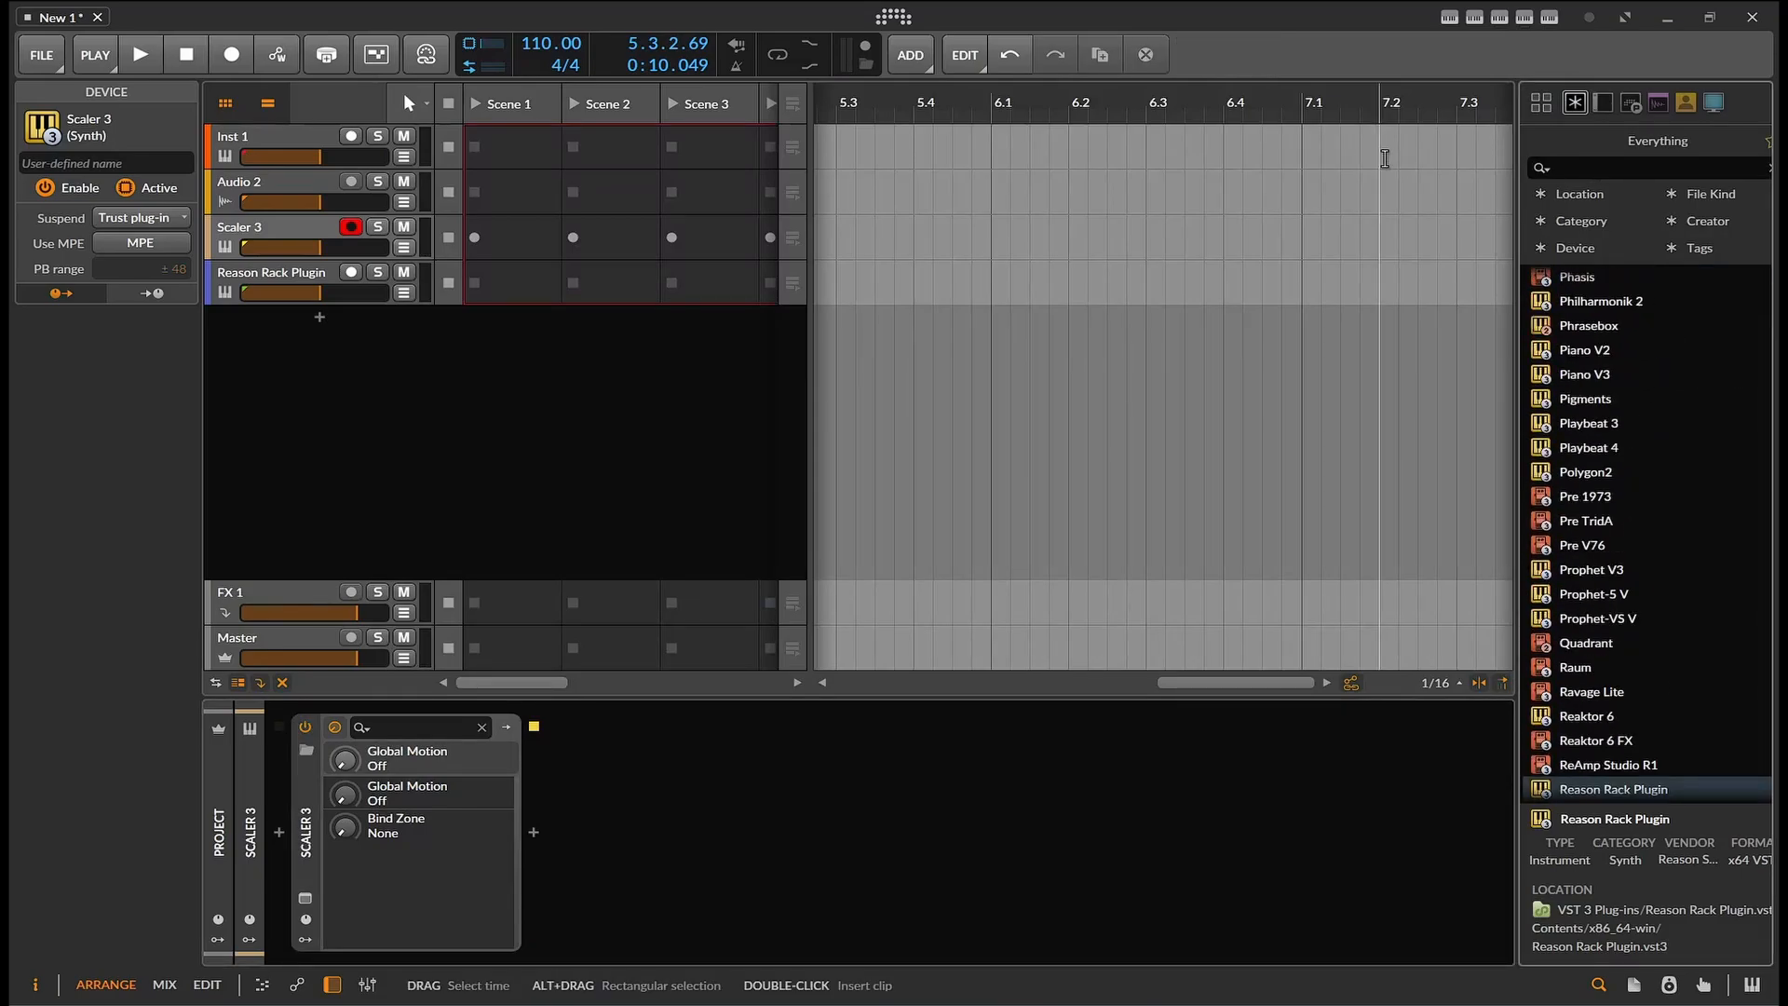
pyautogui.write('lay')
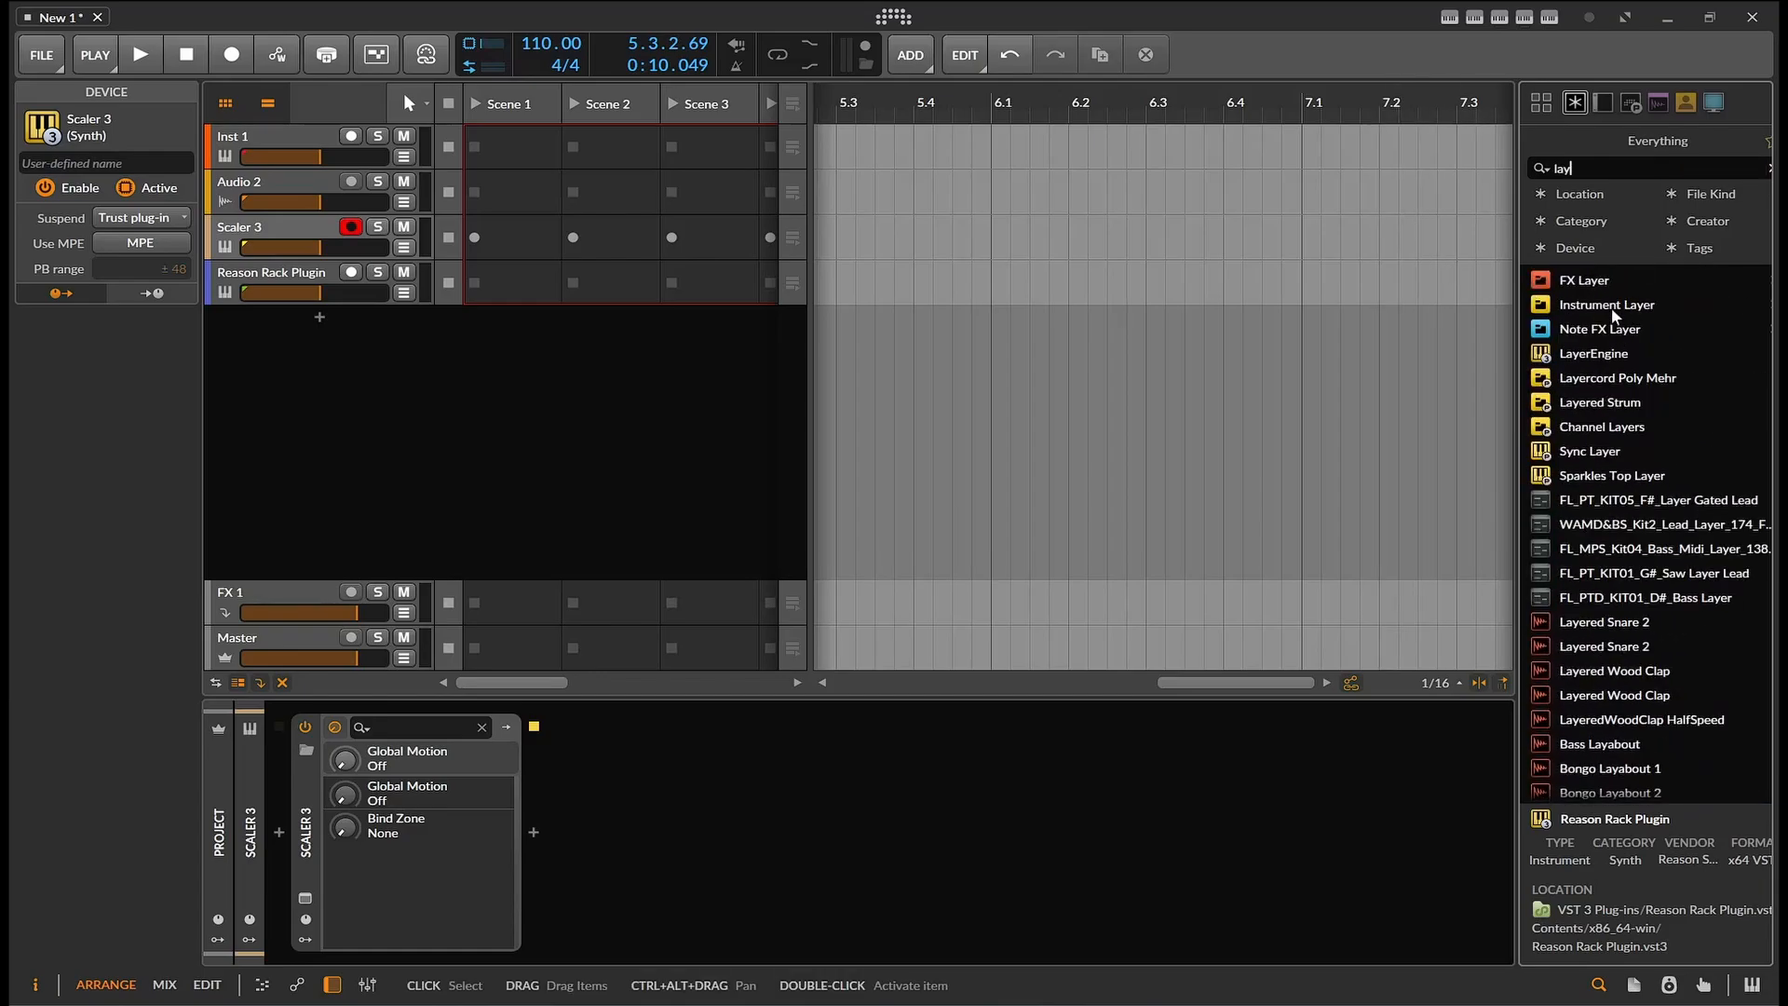
pyautogui.moveTo(1614, 307); pyautogui.dragTo(587, 832)
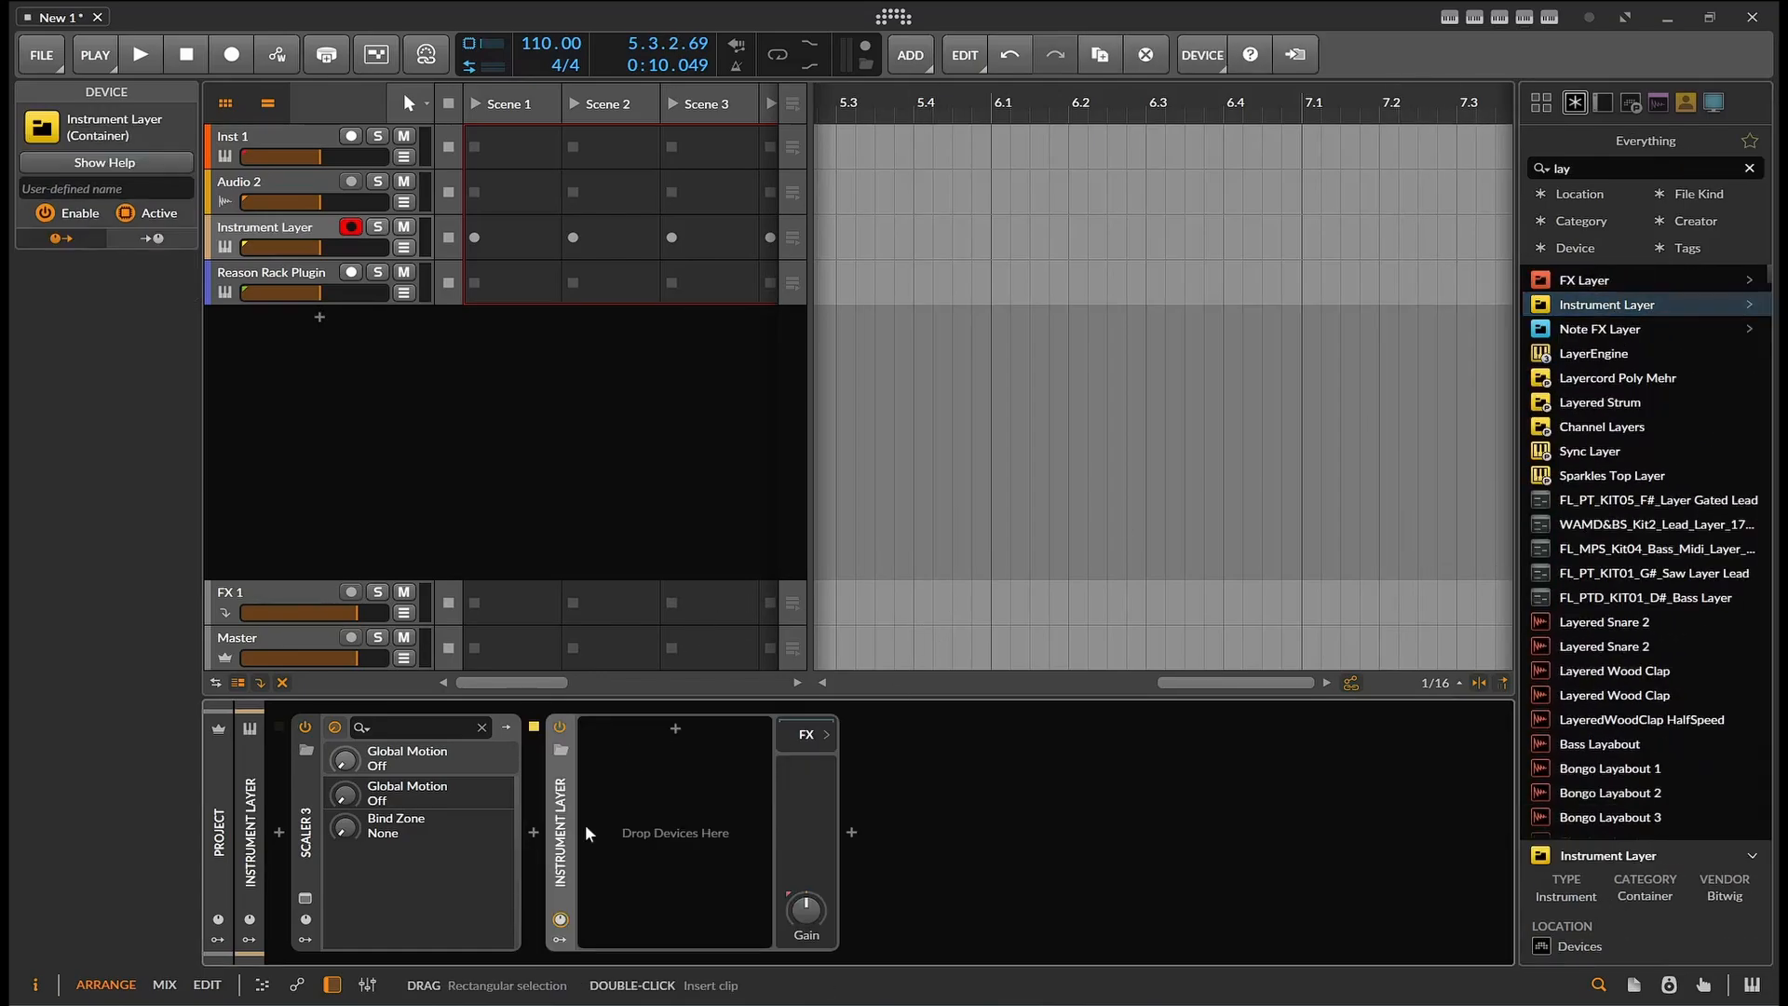
# Step: Add two Channel Filter devices to the Instrument Layer, each as its own layer
pyautogui.moveTo(1581, 169); pyautogui.dragTo(1492, 181)
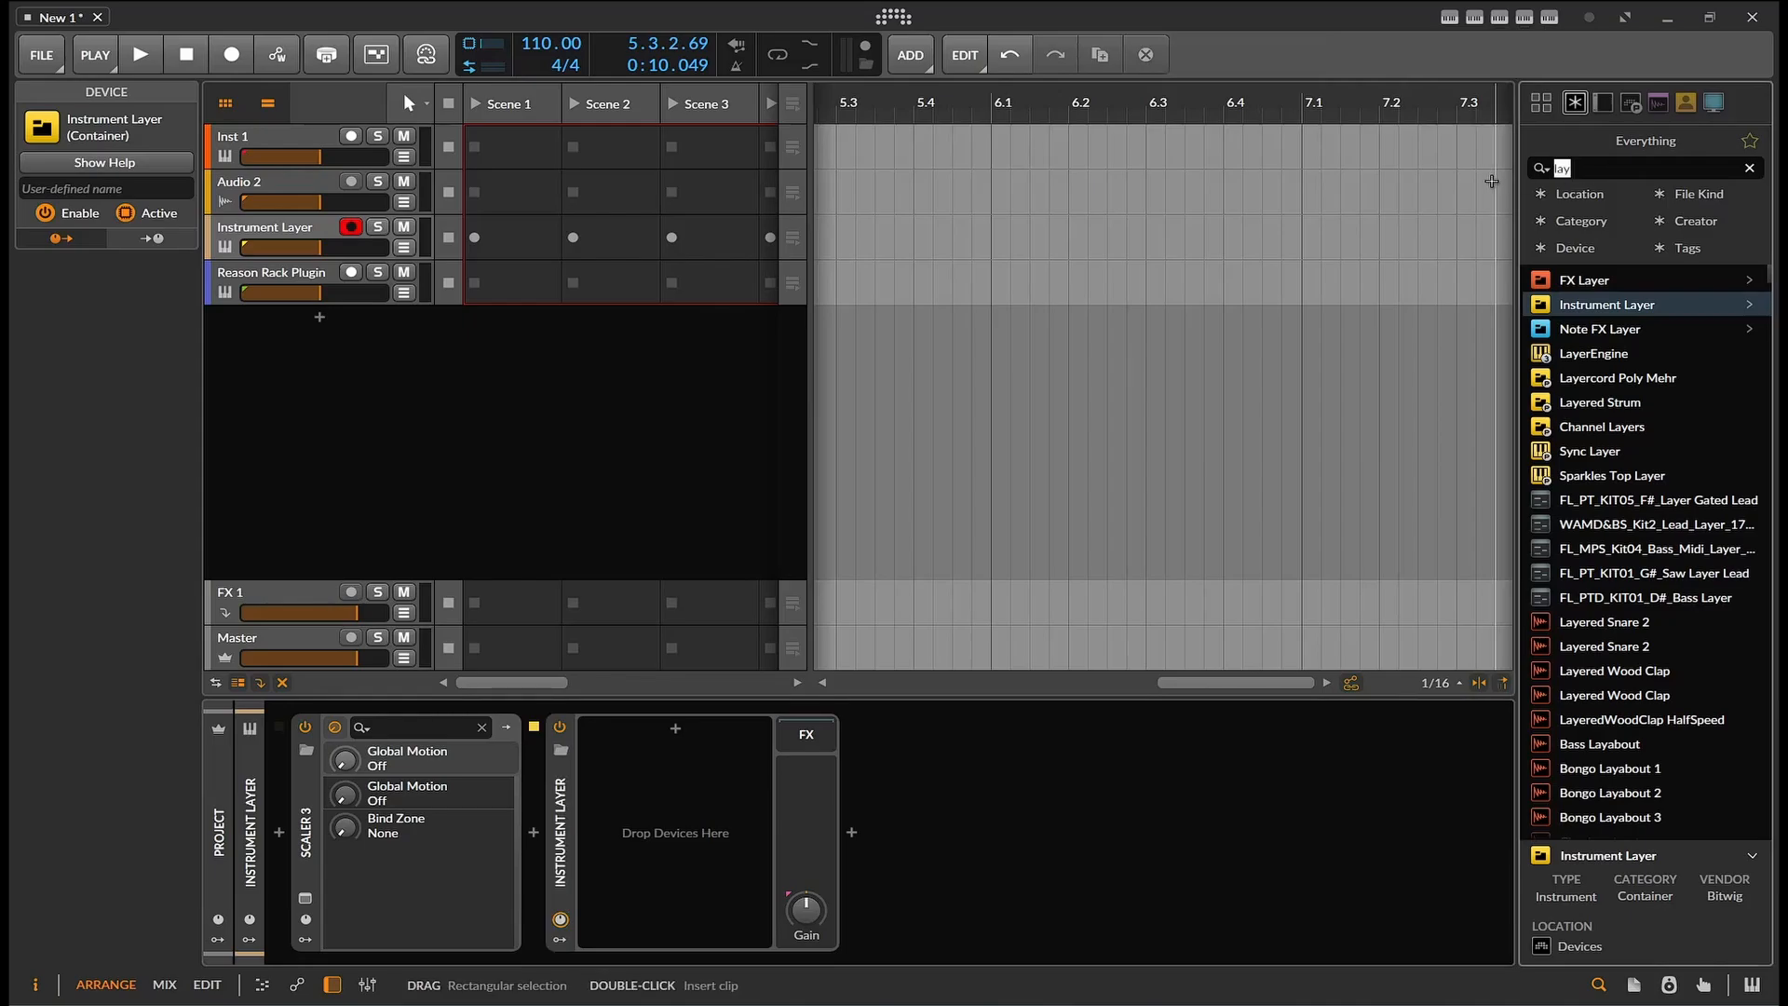
pyautogui.write('cha')
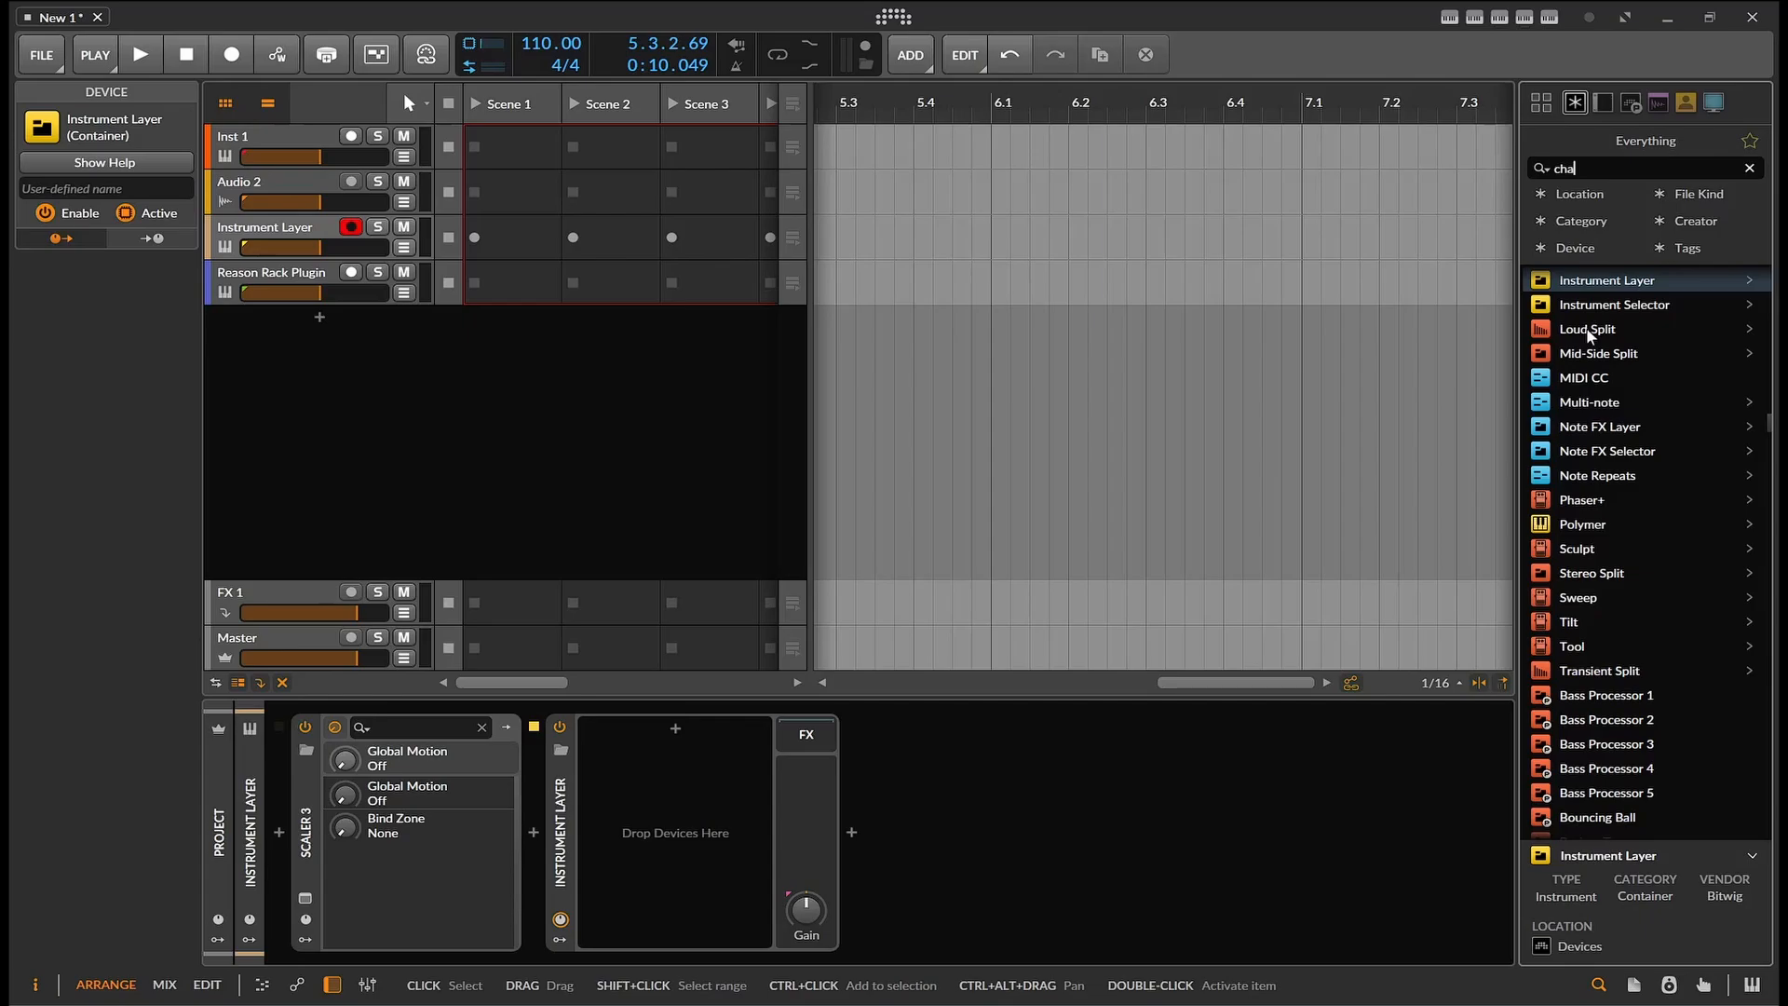
pyautogui.write('nn')
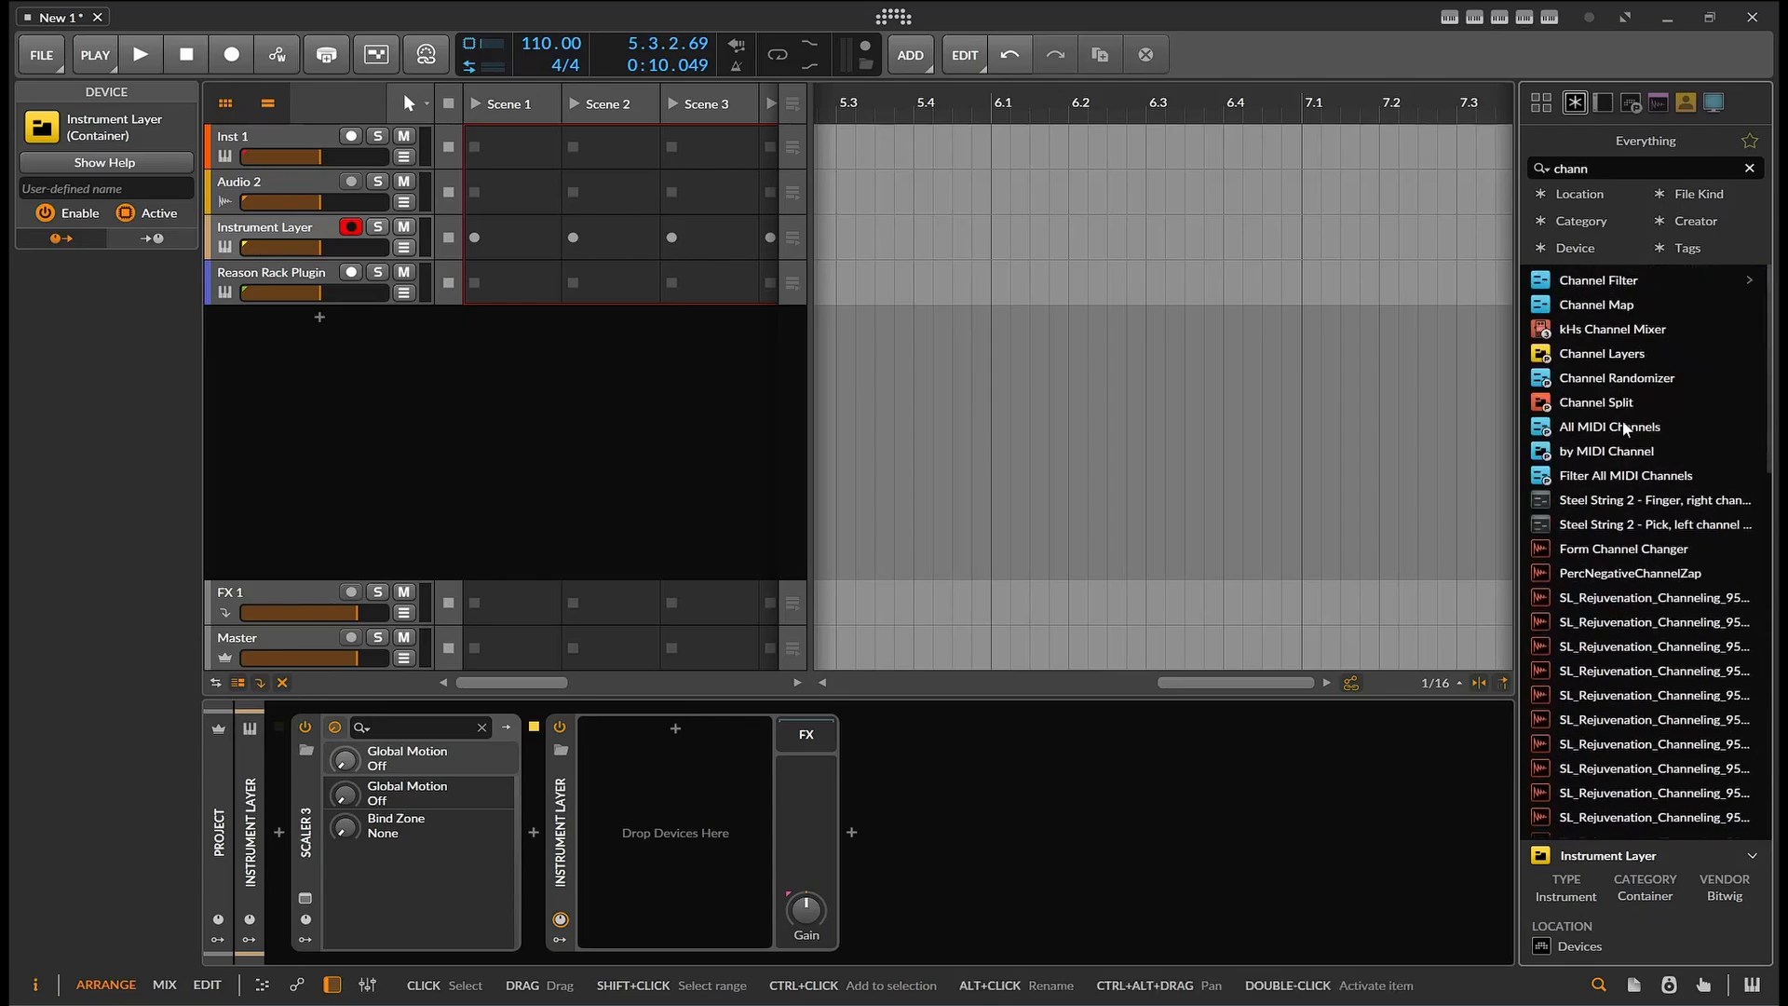
pyautogui.moveTo(1588, 288); pyautogui.dragTo(662, 735)
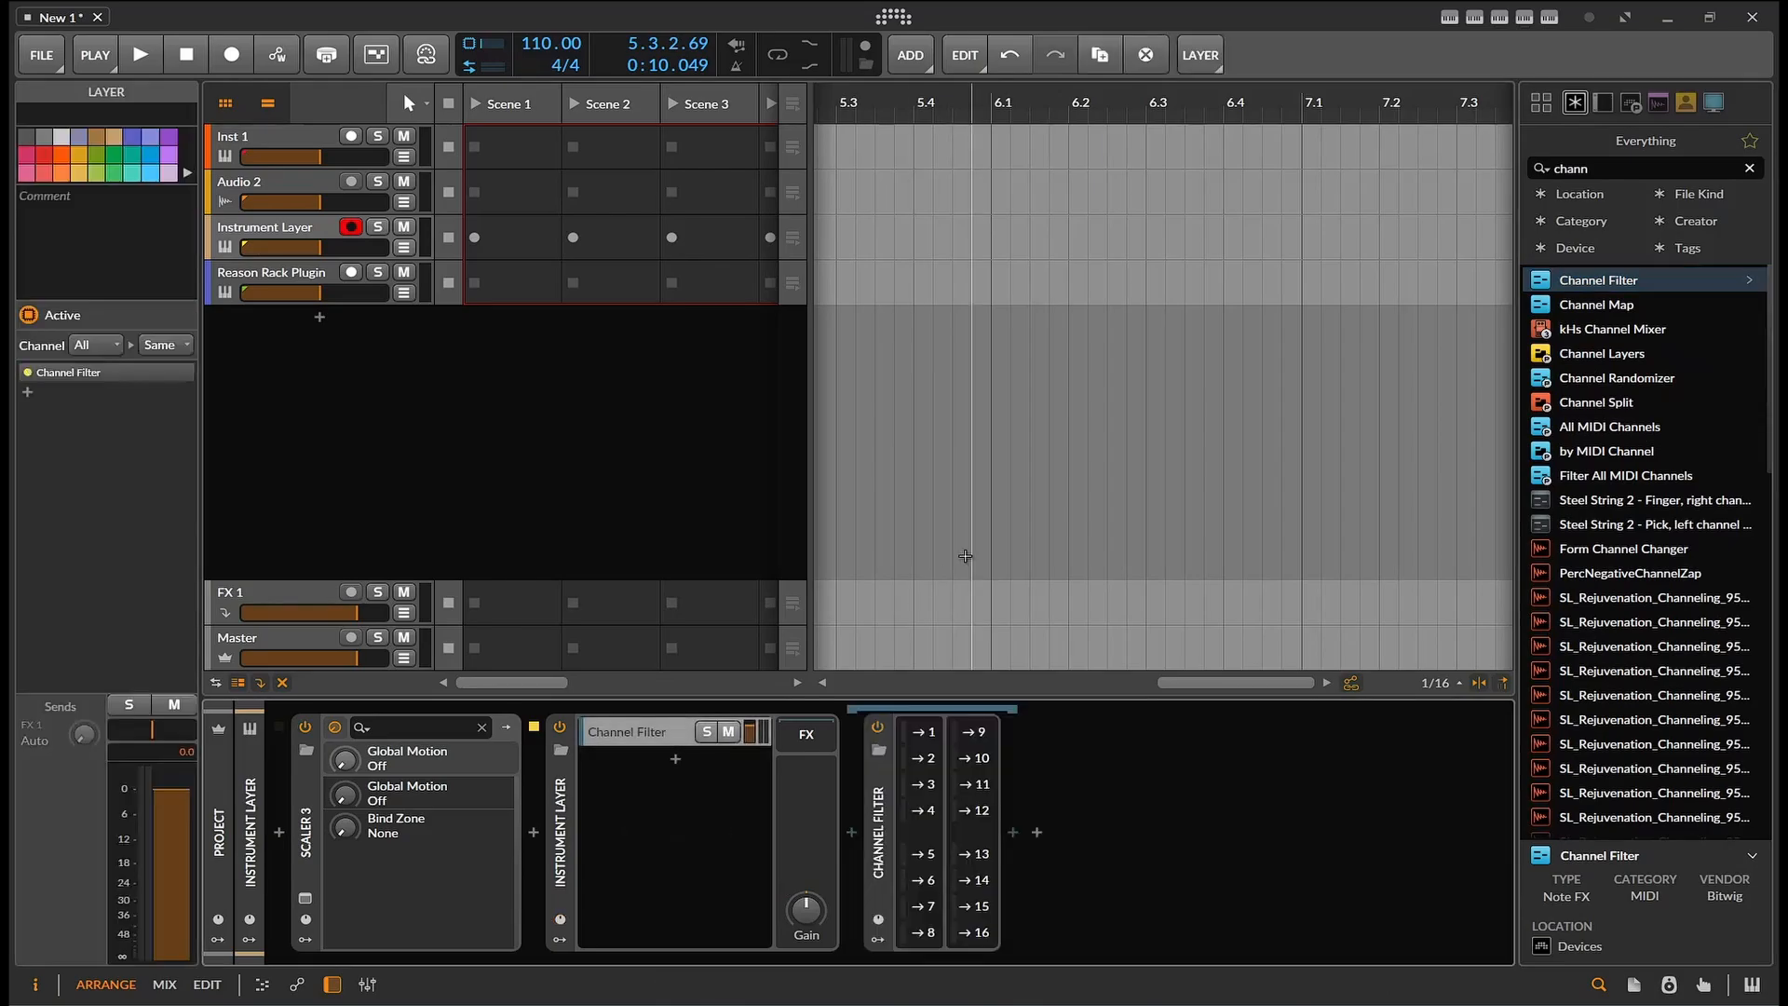
pyautogui.moveTo(1573, 277); pyautogui.dragTo(664, 750)
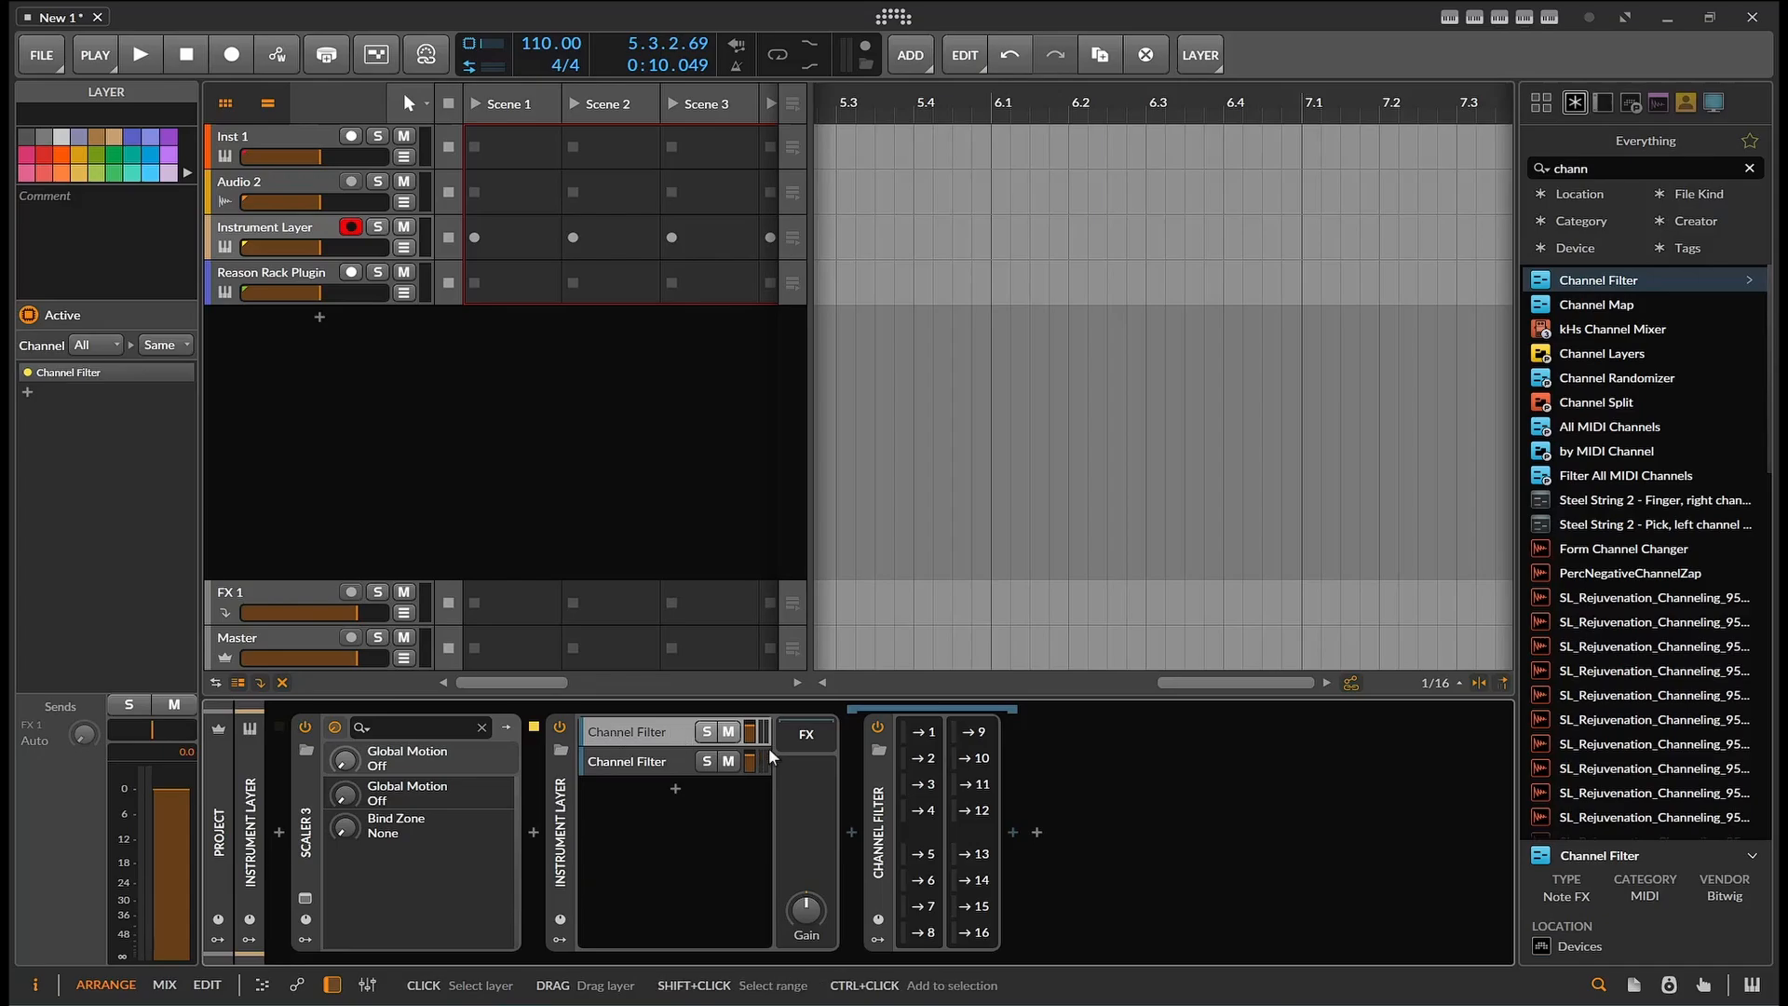
# Step: Disable channels 1 and 2 in the first layer's Channel Filter and channels 1, 2 and 4 in the second's
pyautogui.click(918, 758)
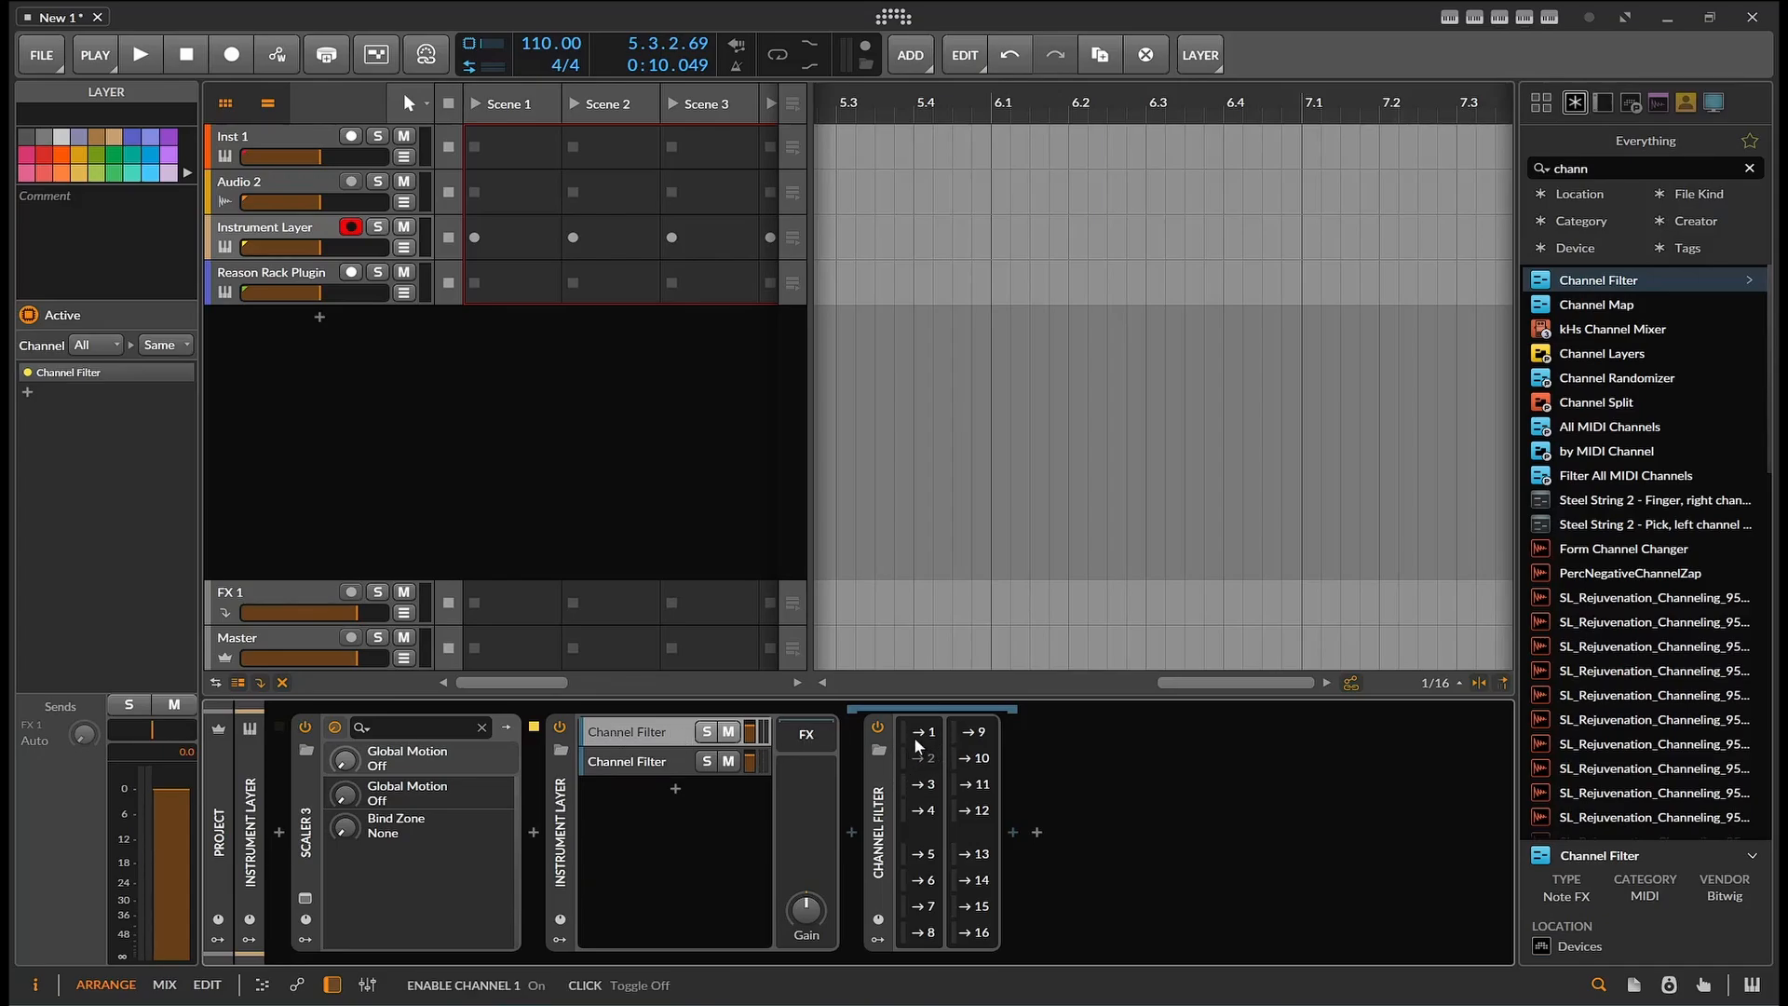
pyautogui.click(908, 793)
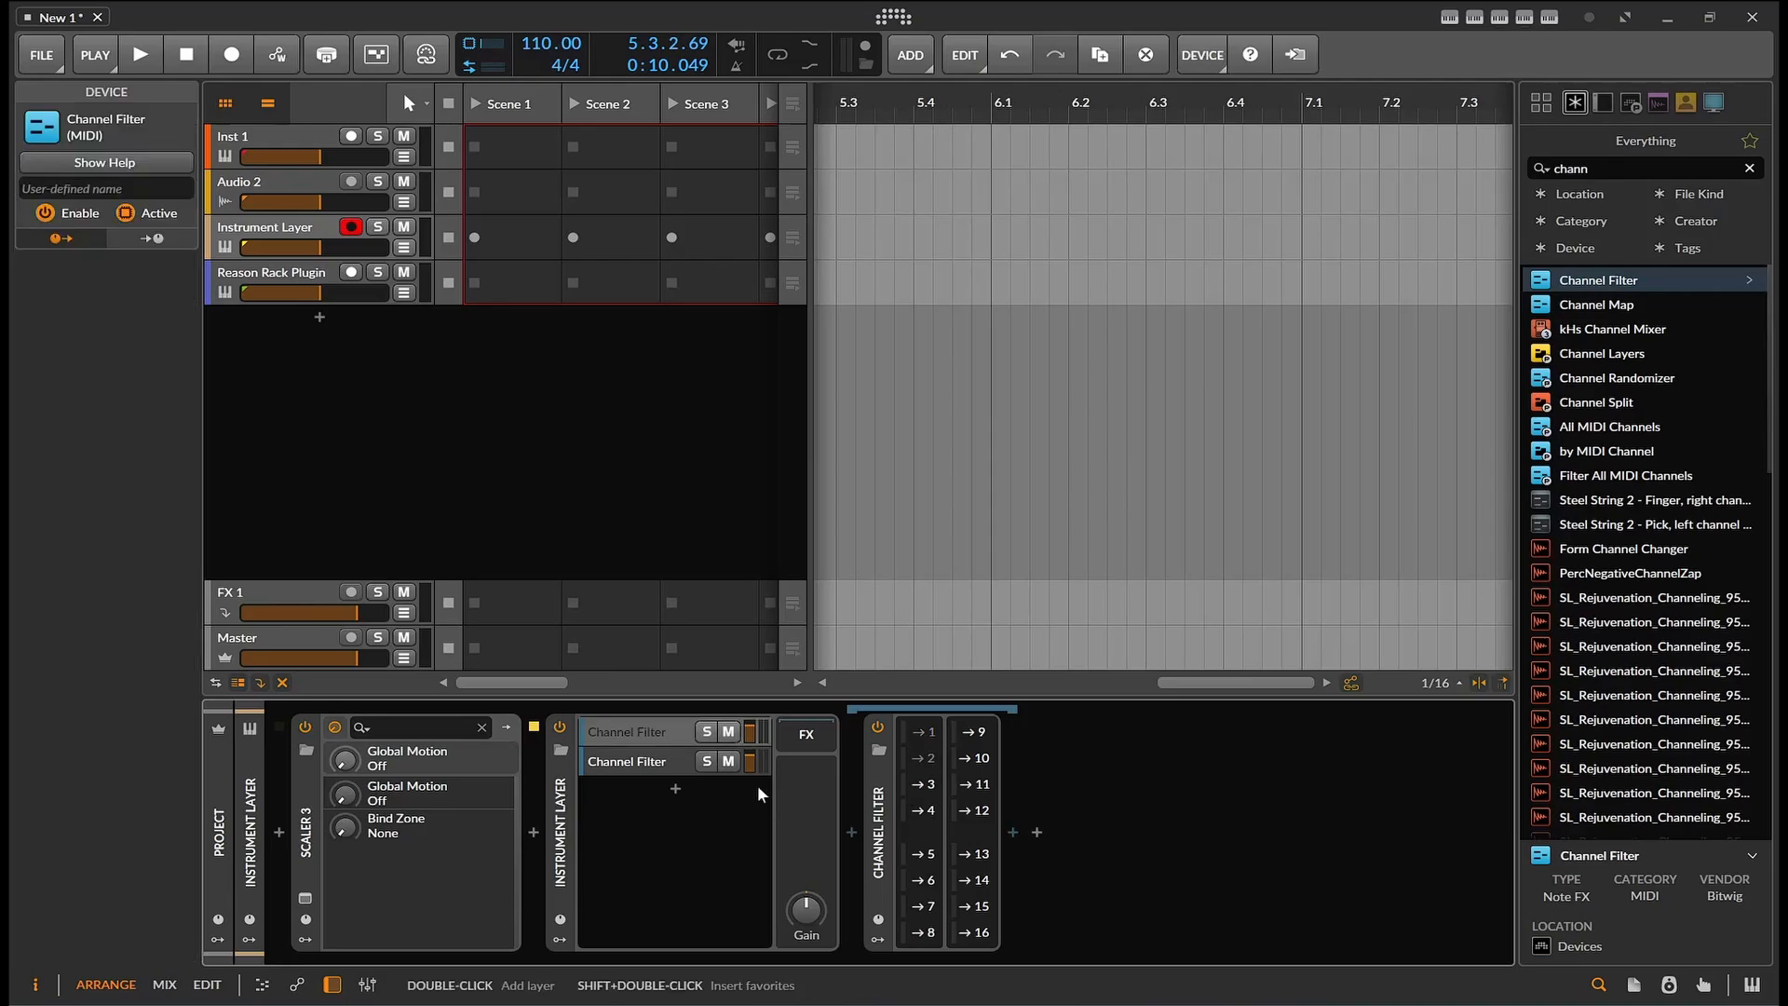
pyautogui.click(636, 771)
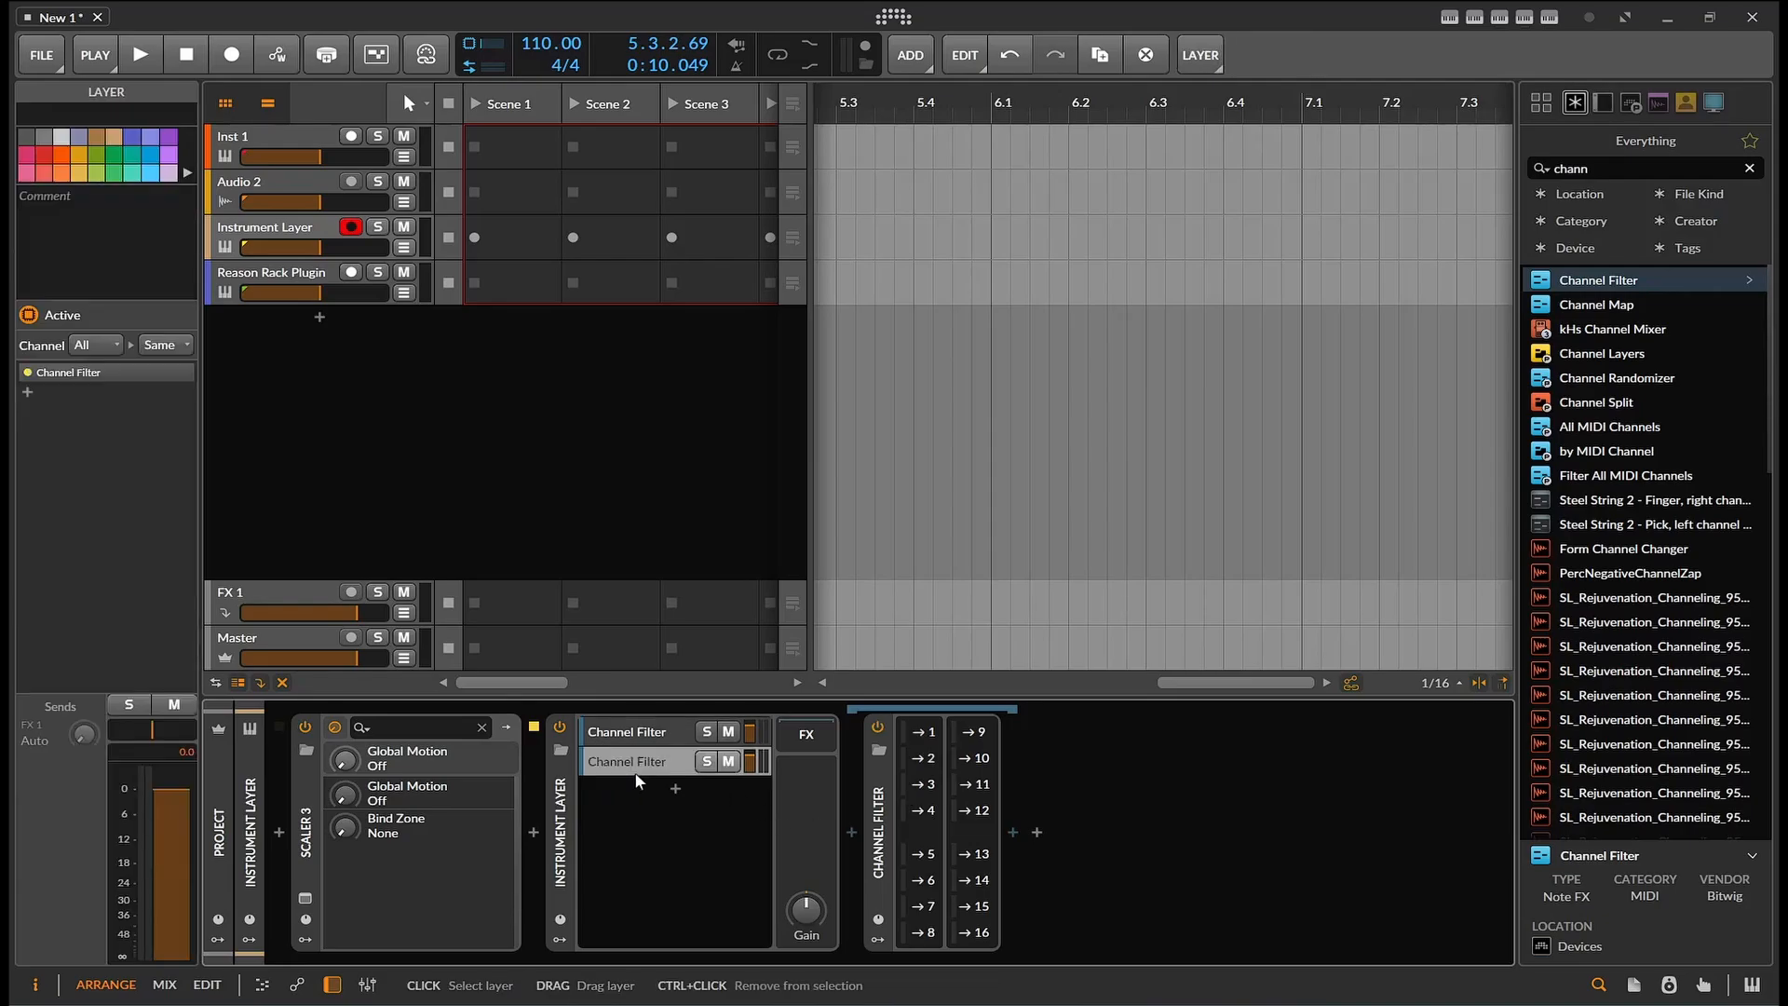
pyautogui.click(907, 809)
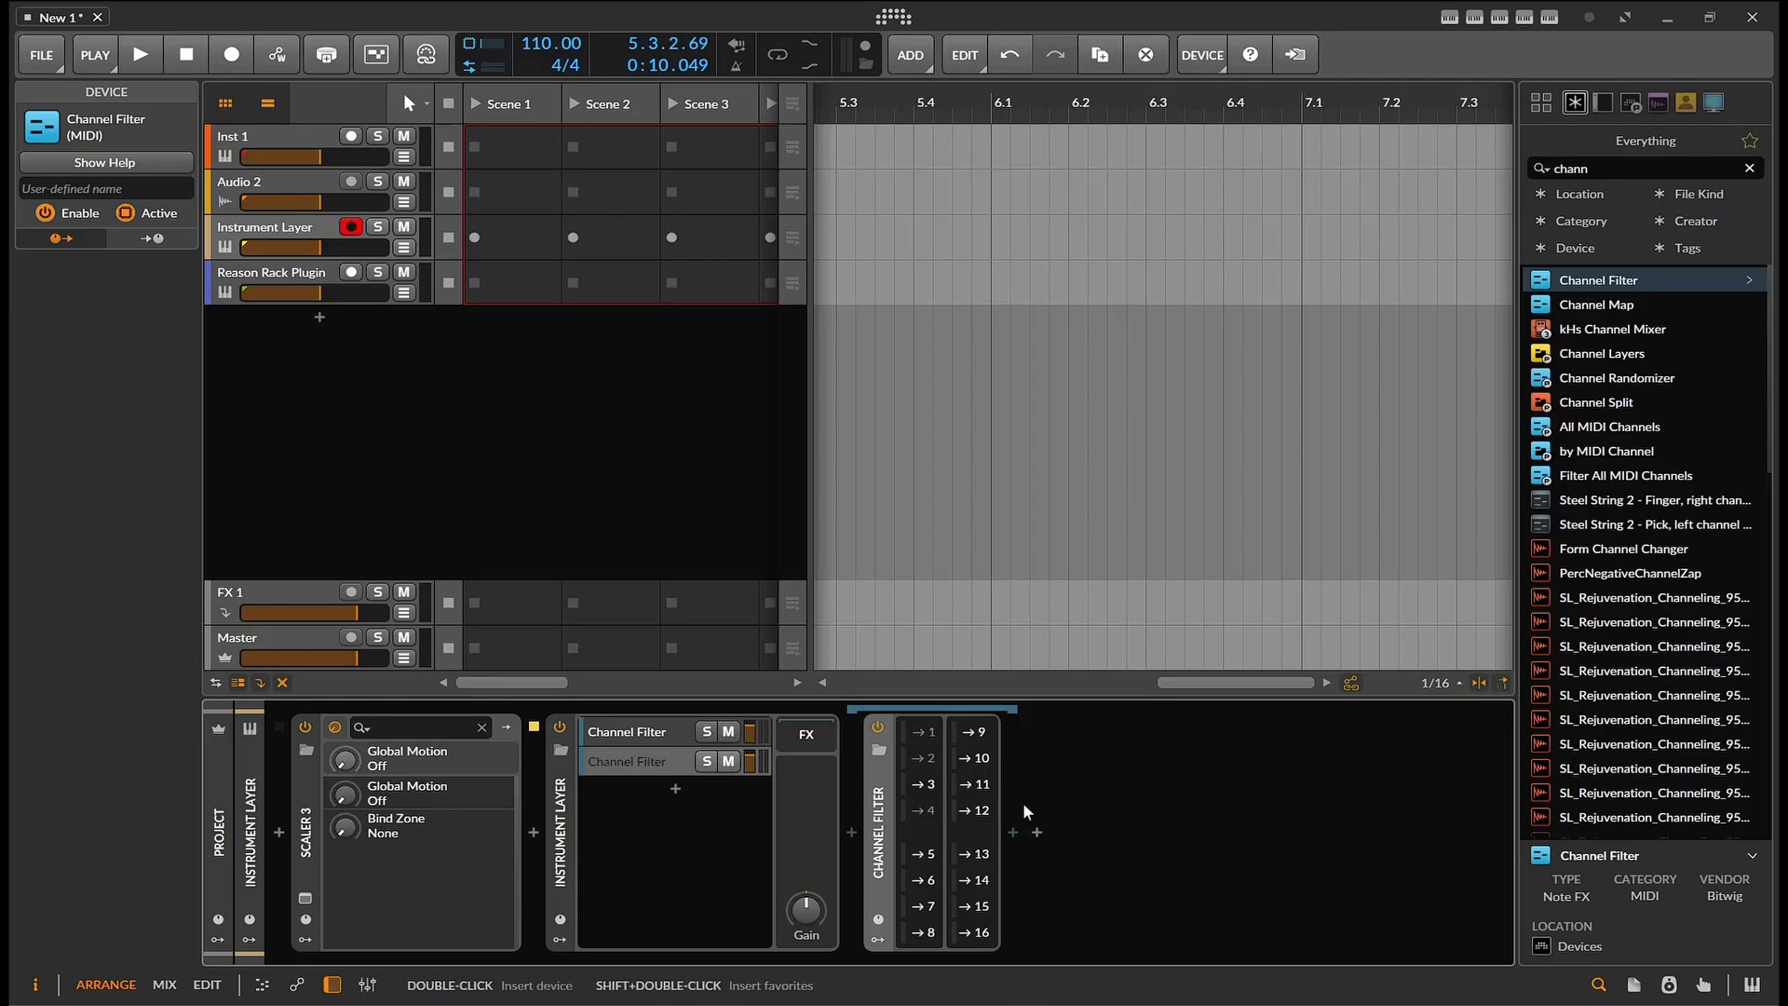
# Step: Compare the channel settings of both layers and disable channel 3 in the first layer's Channel Filter
pyautogui.click(659, 761)
pyautogui.click(653, 734)
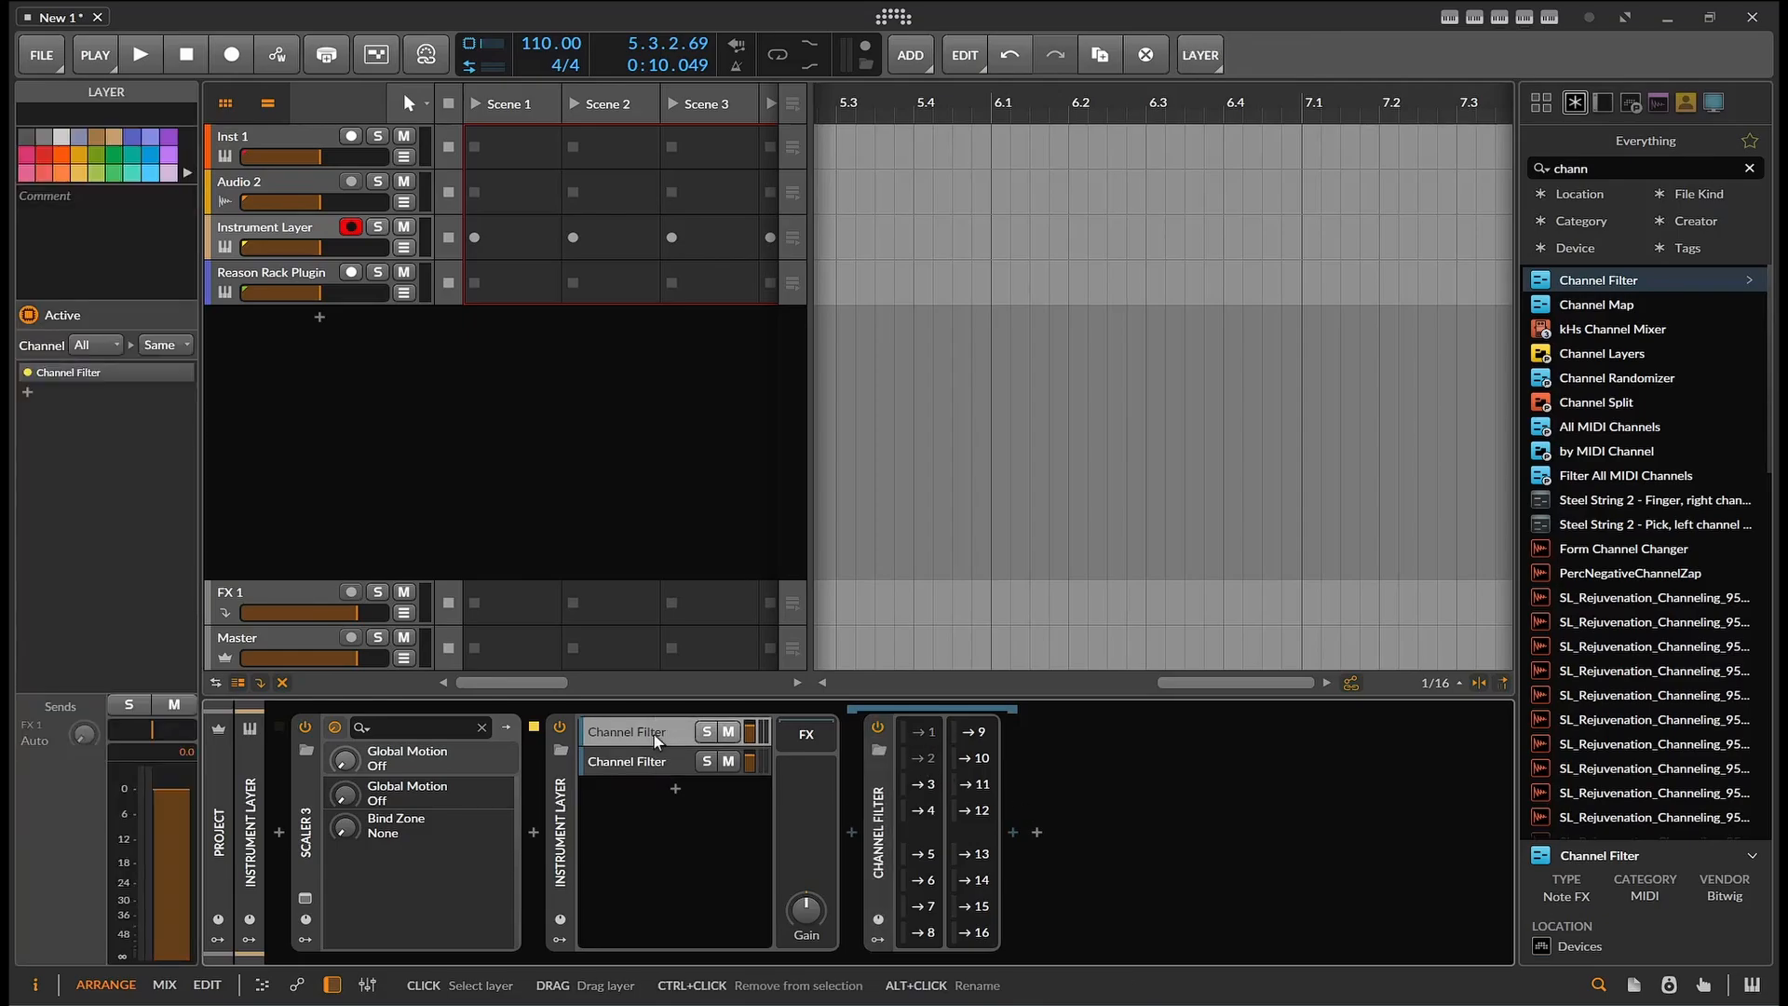
pyautogui.click(652, 756)
pyautogui.click(662, 725)
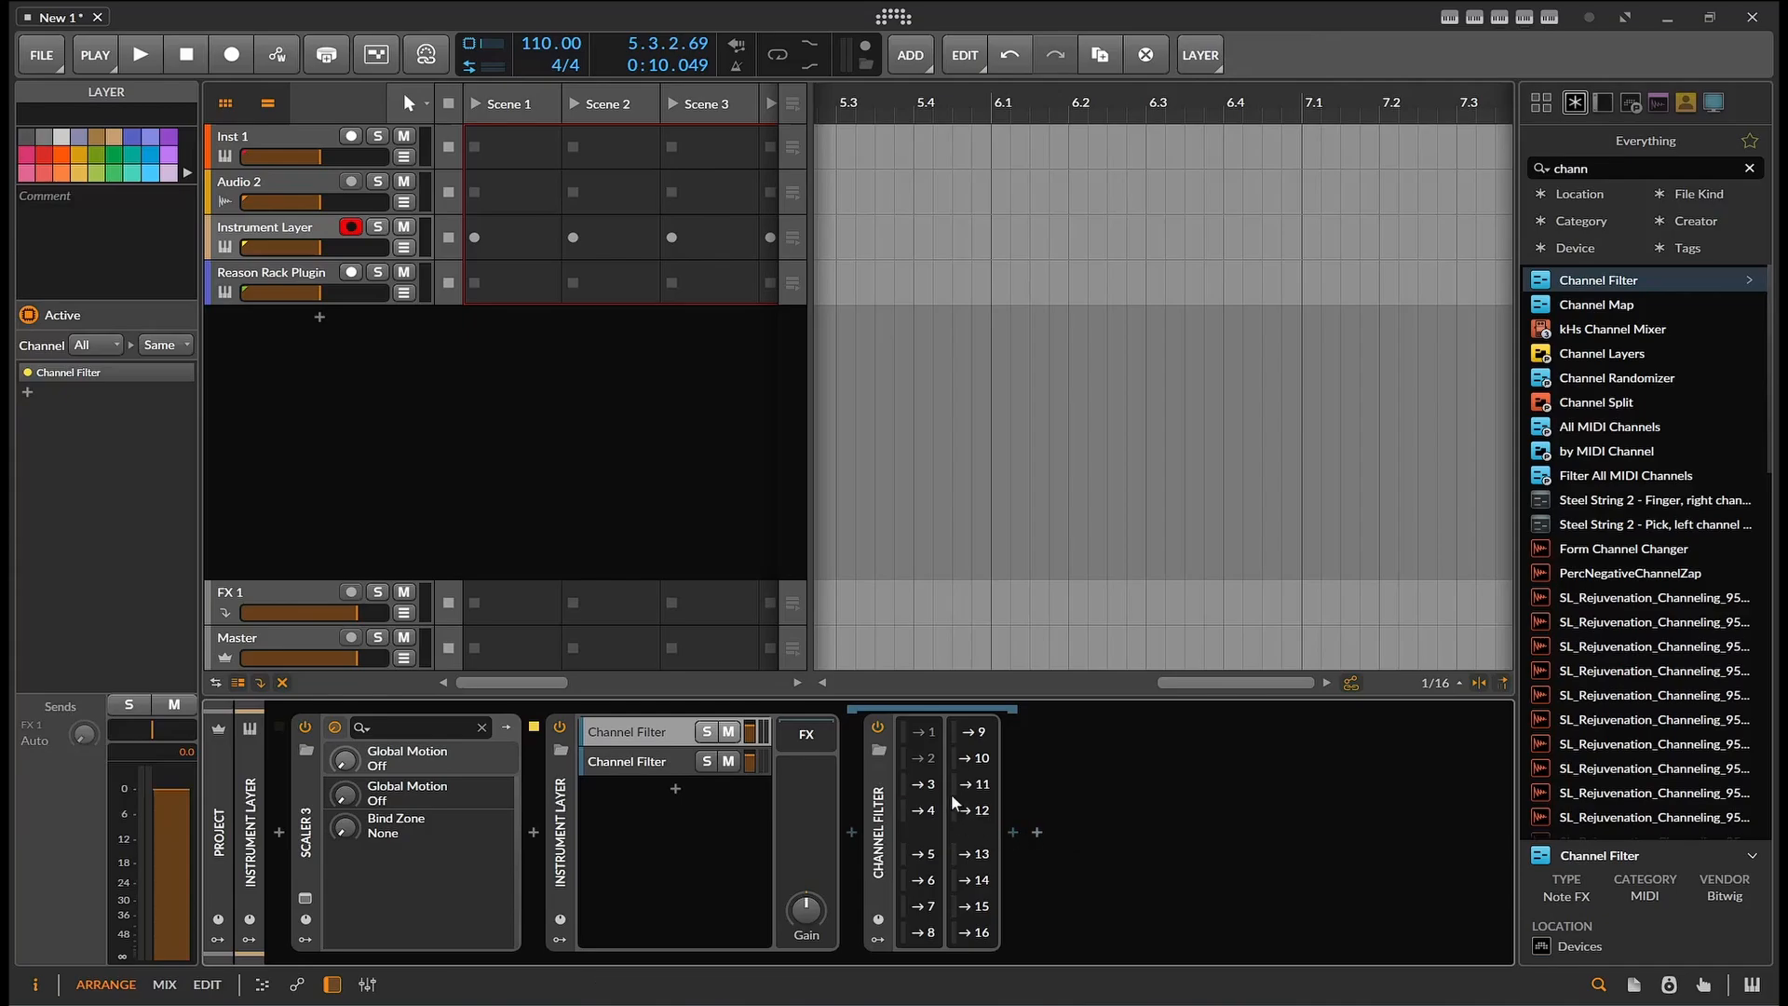
pyautogui.click(671, 756)
pyautogui.click(672, 731)
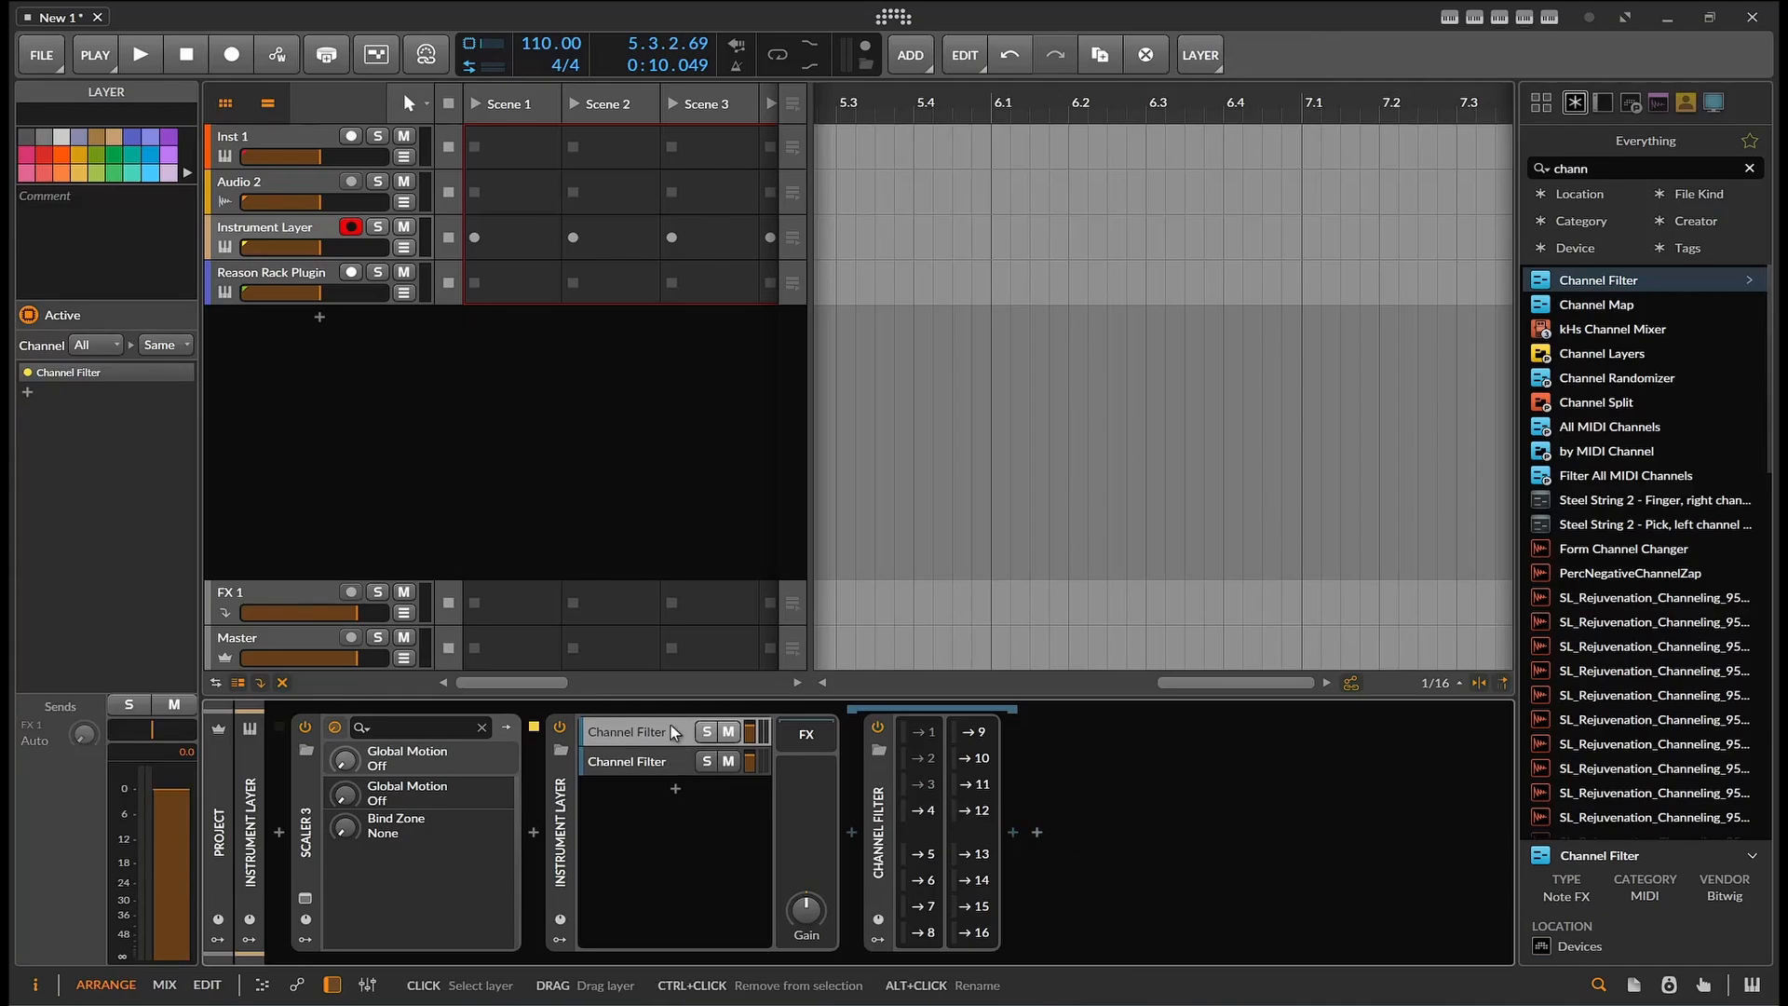
# Step: Clear the browser search and add the Augmented BRASS instrument after the Channel Filter in the first layer
pyautogui.click(1748, 170)
pyautogui.scroll(-5, 1600, 371)
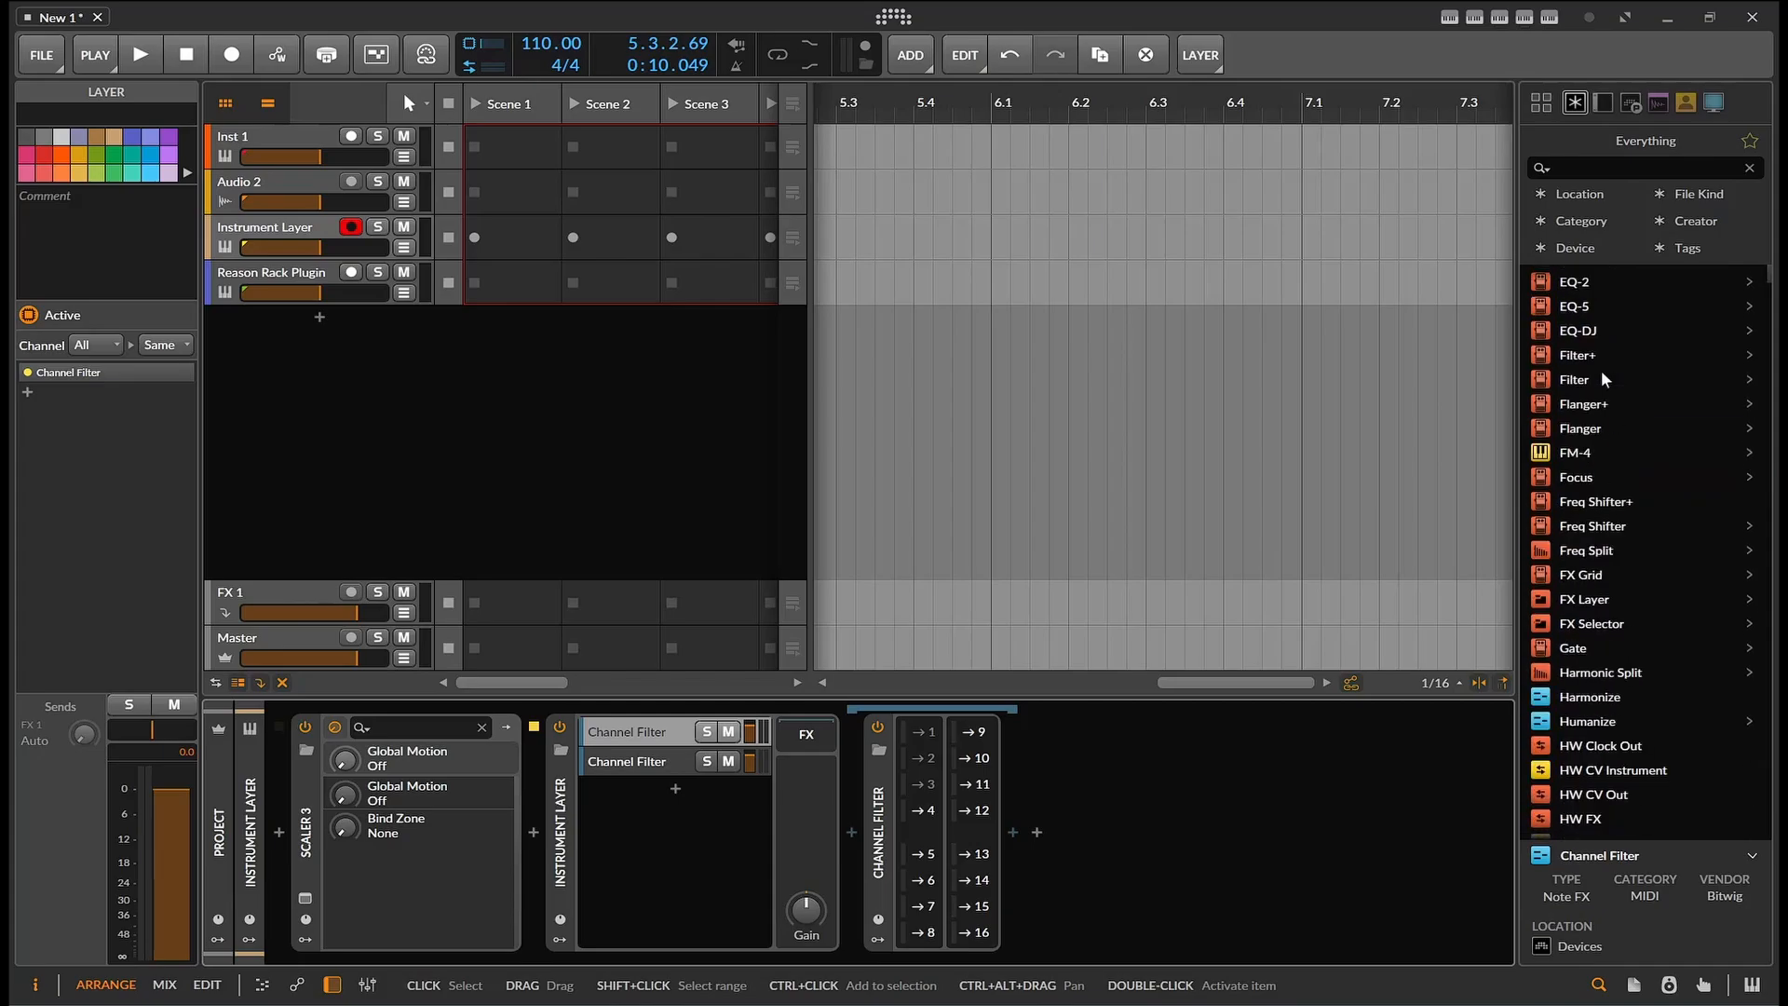
pyautogui.scroll(-15, 1601, 370)
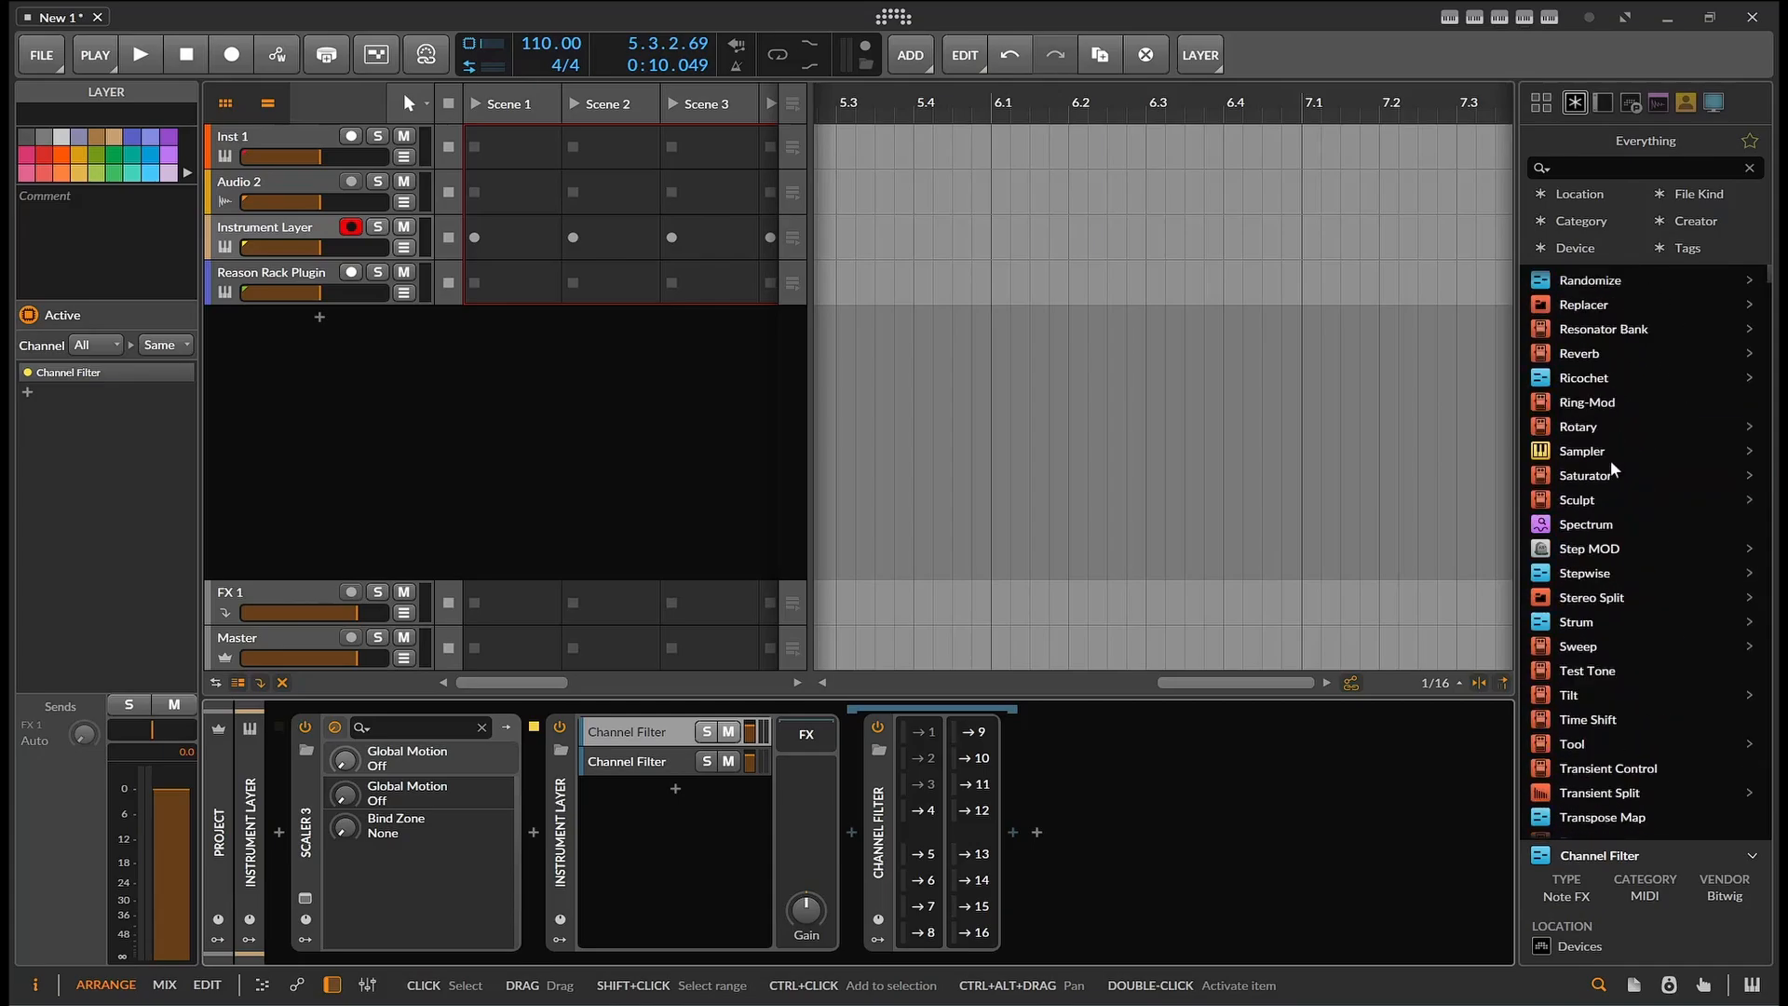
pyautogui.scroll(-15, 1611, 460)
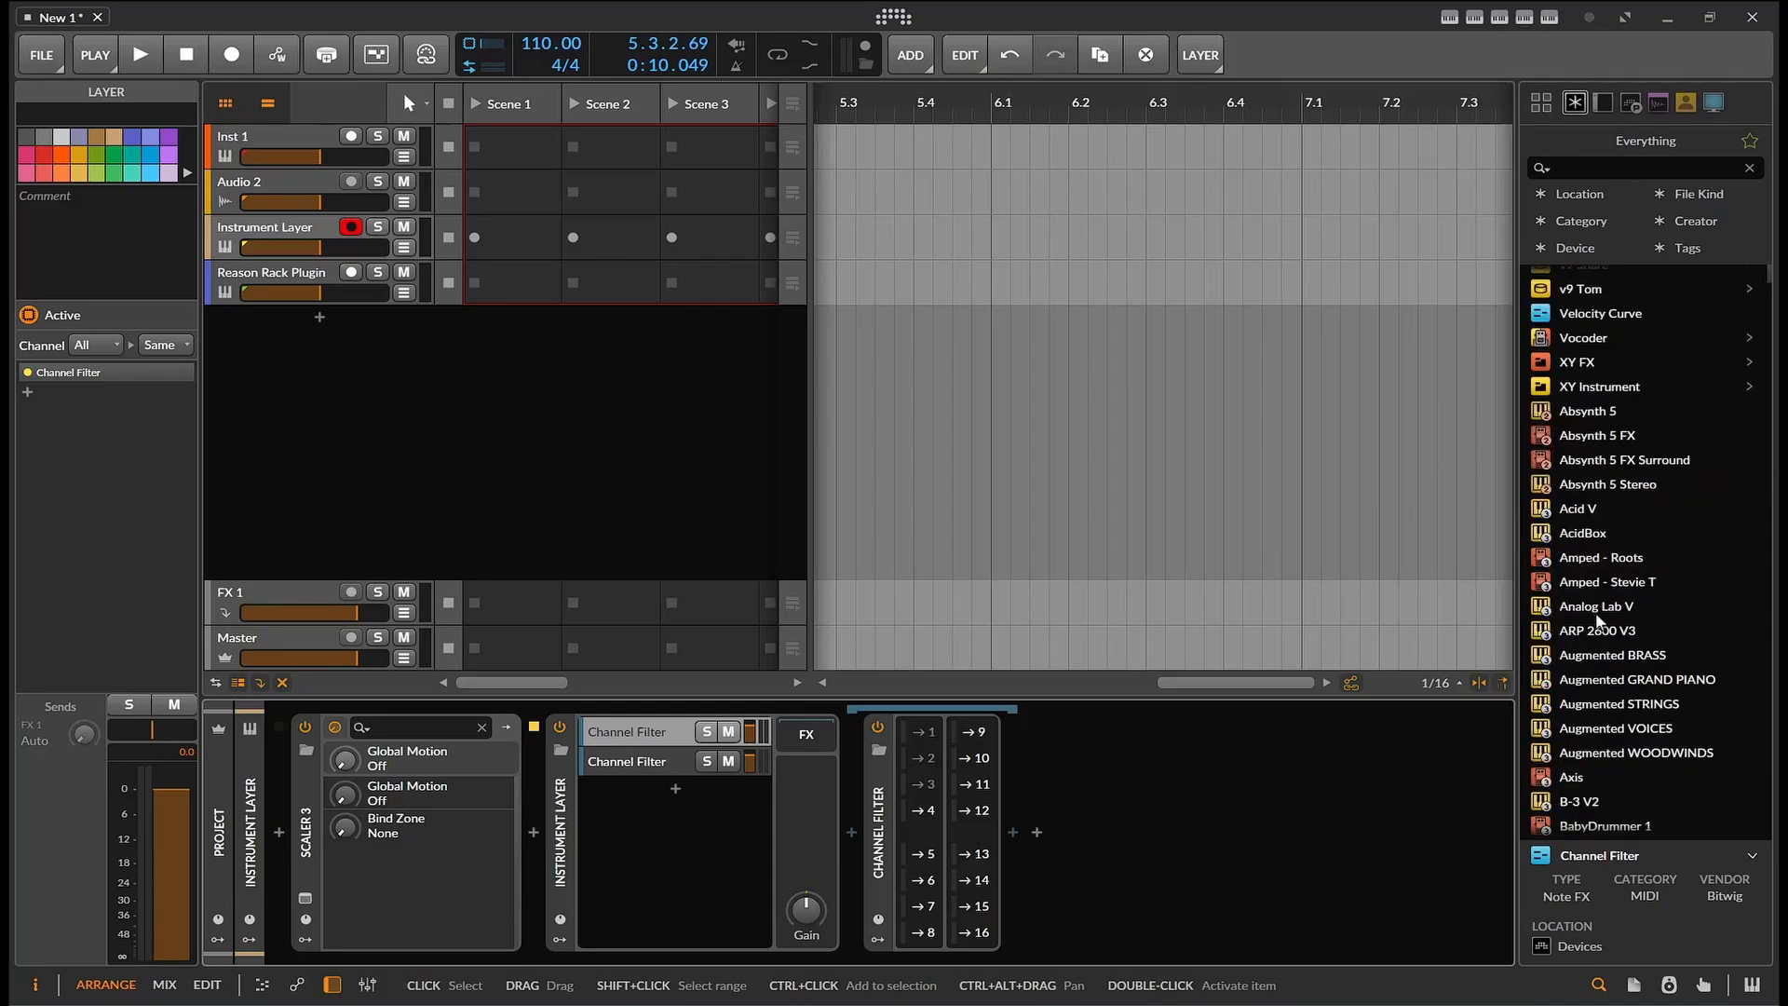
pyautogui.moveTo(1611, 655)
pyautogui.mouseDown()
pyautogui.moveTo(940, 820)
pyautogui.moveTo(1013, 782)
pyautogui.mouseUp()
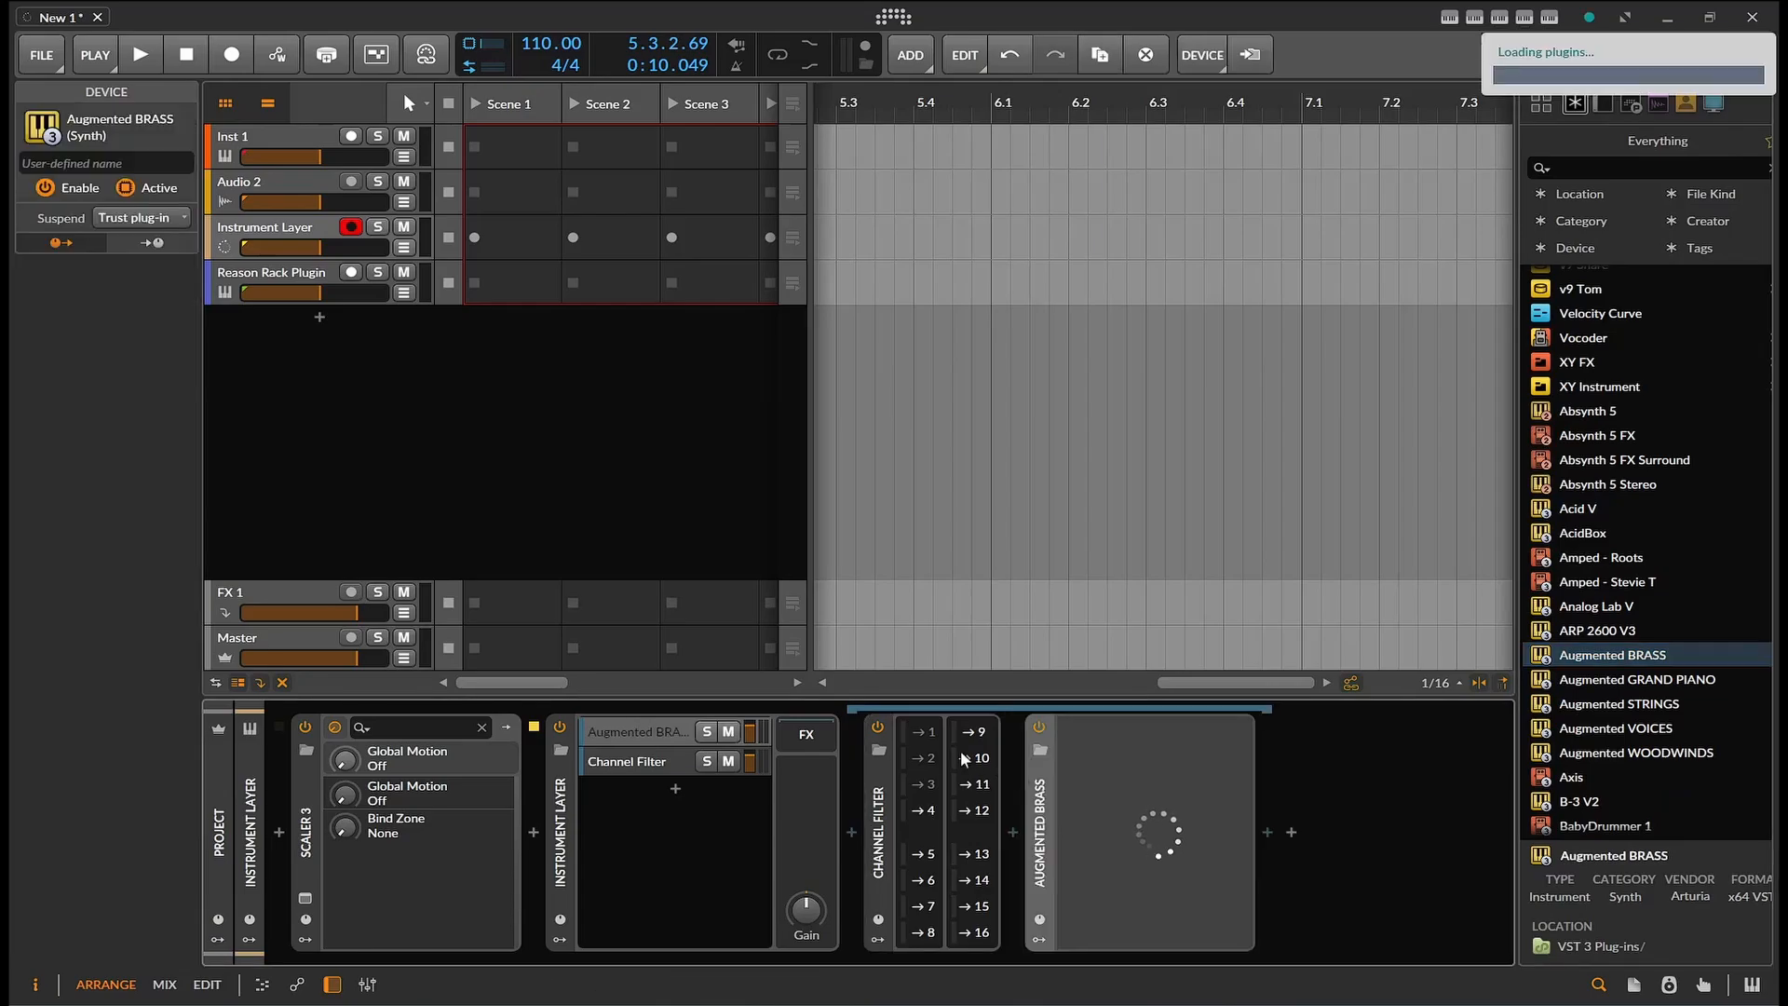
# Step: Add the Augmented GRAND PIANO instrument after the Channel Filter in the second layer
pyautogui.click(678, 758)
pyautogui.moveTo(1657, 684); pyautogui.dragTo(1376, 742)
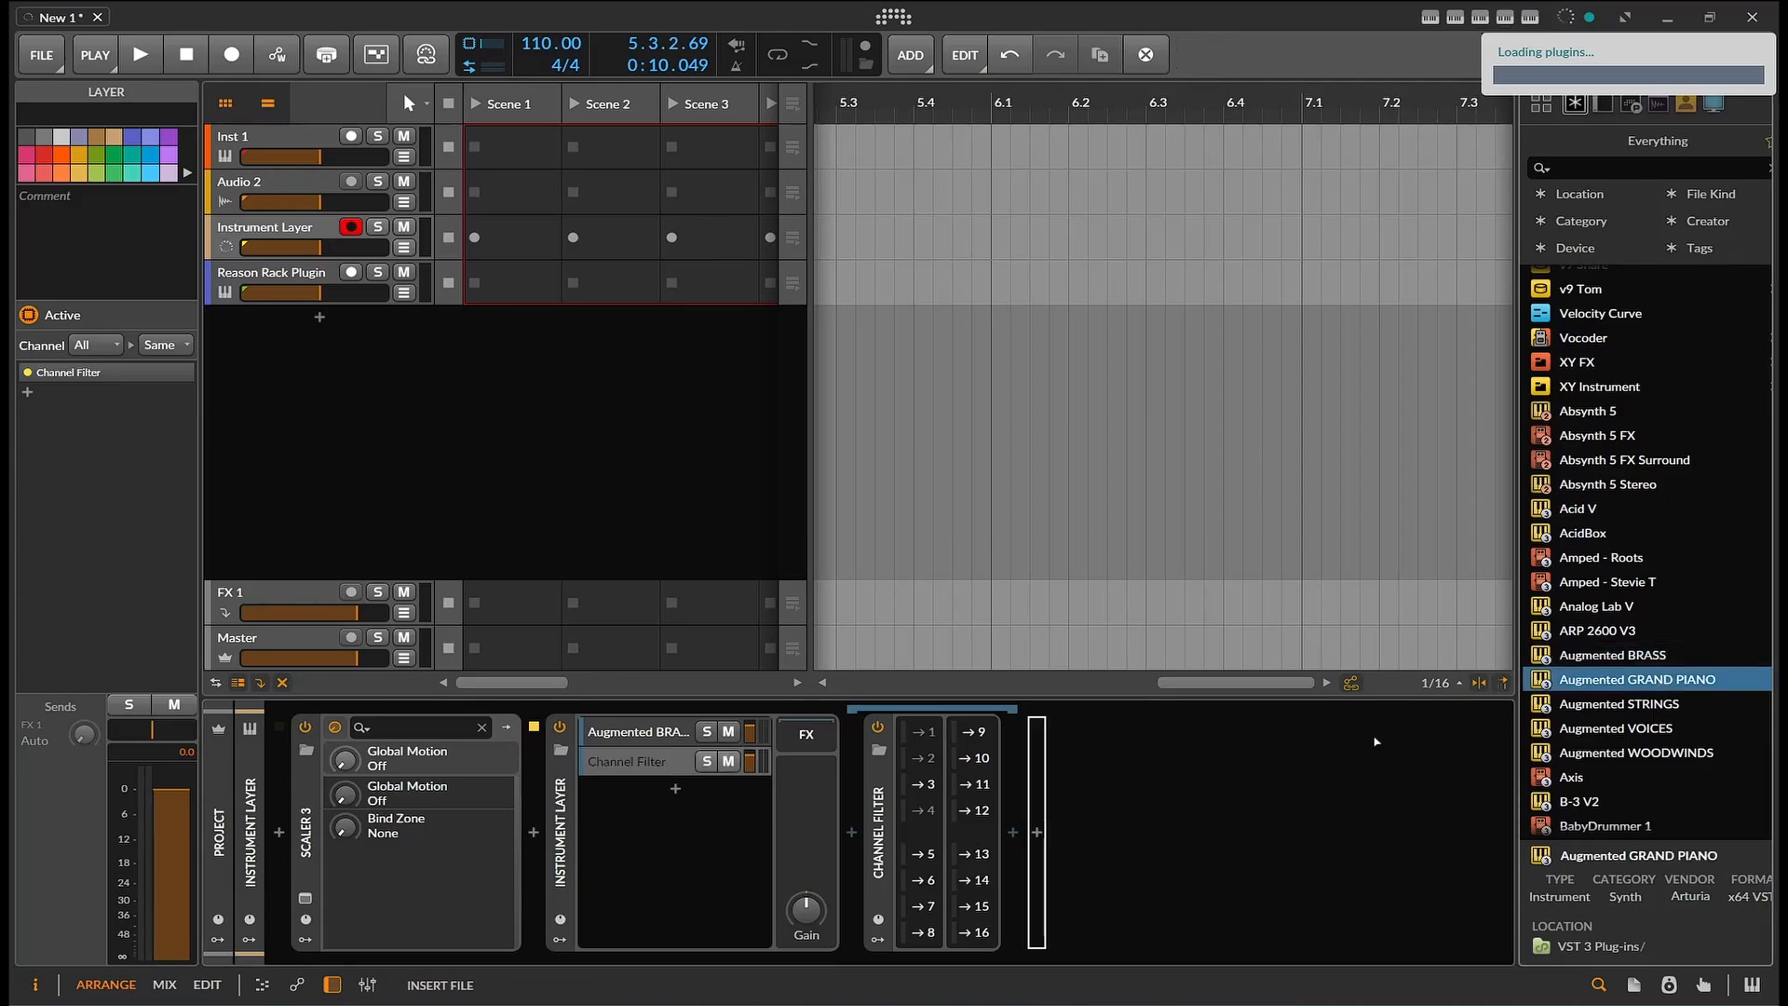
pyautogui.moveTo(1097, 803); pyautogui.dragTo(1015, 814)
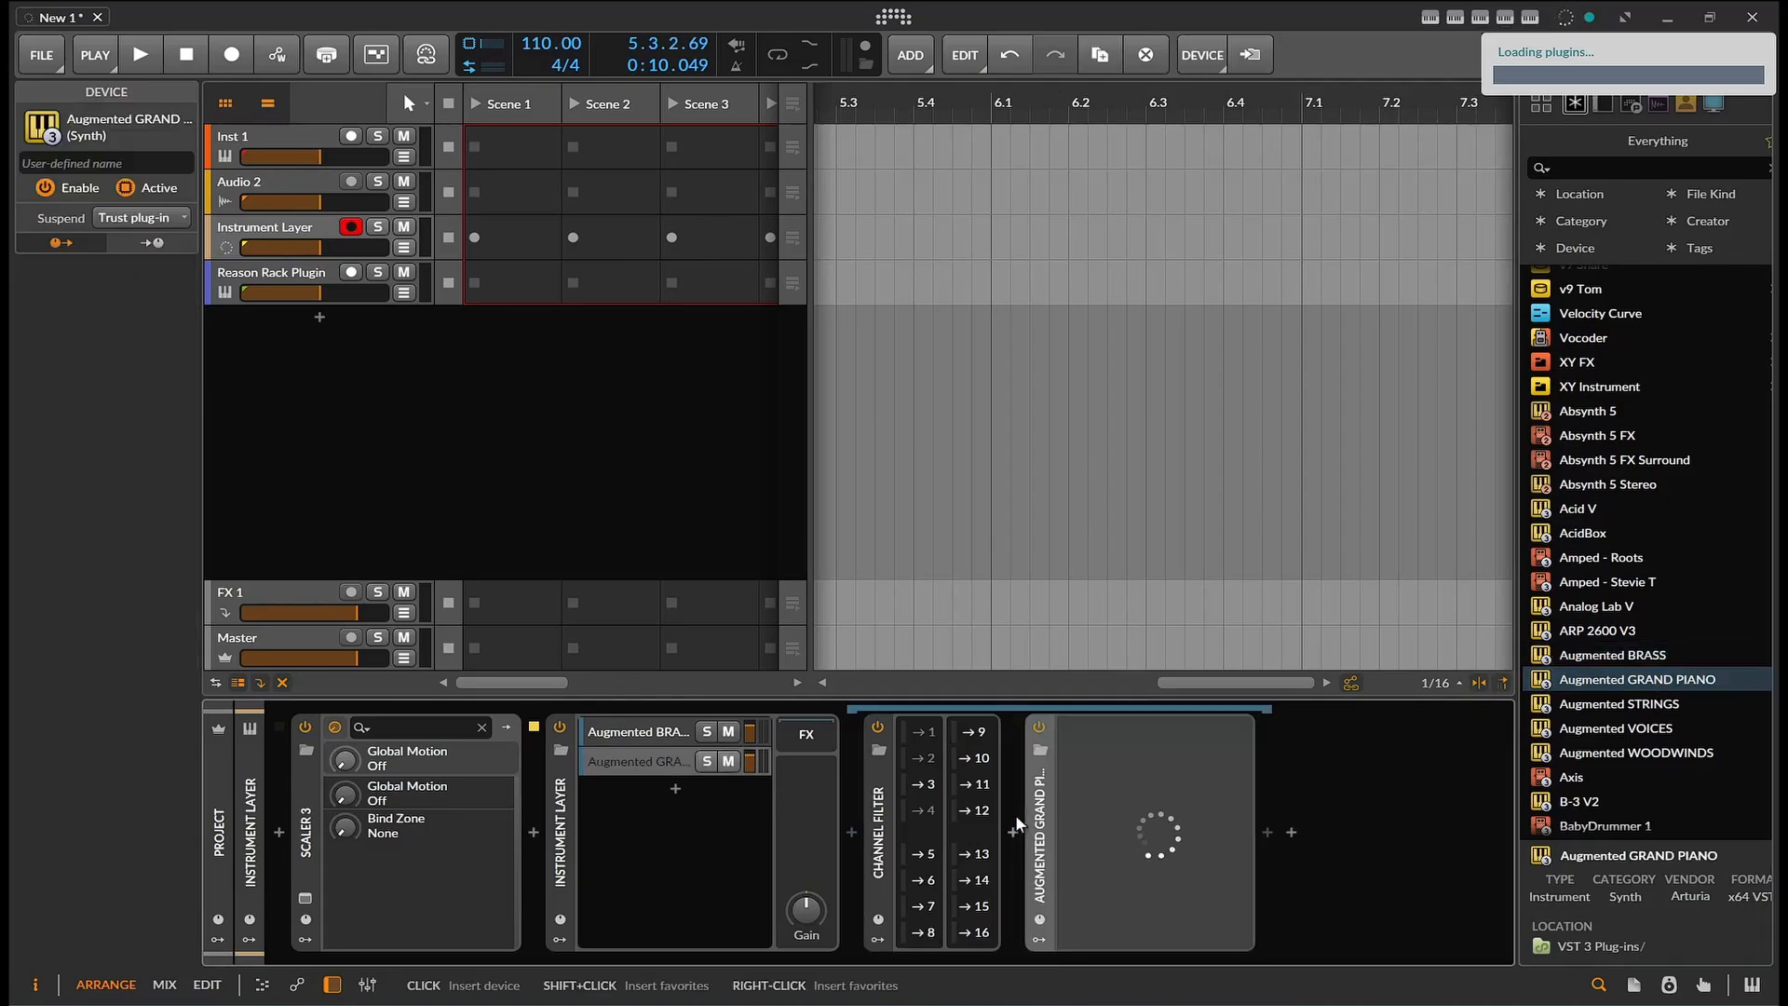
# Step: Open Scaler 3, set its Main Track to Midi Ch: 3, and close the Augmented BRASS window
pyautogui.click(304, 896)
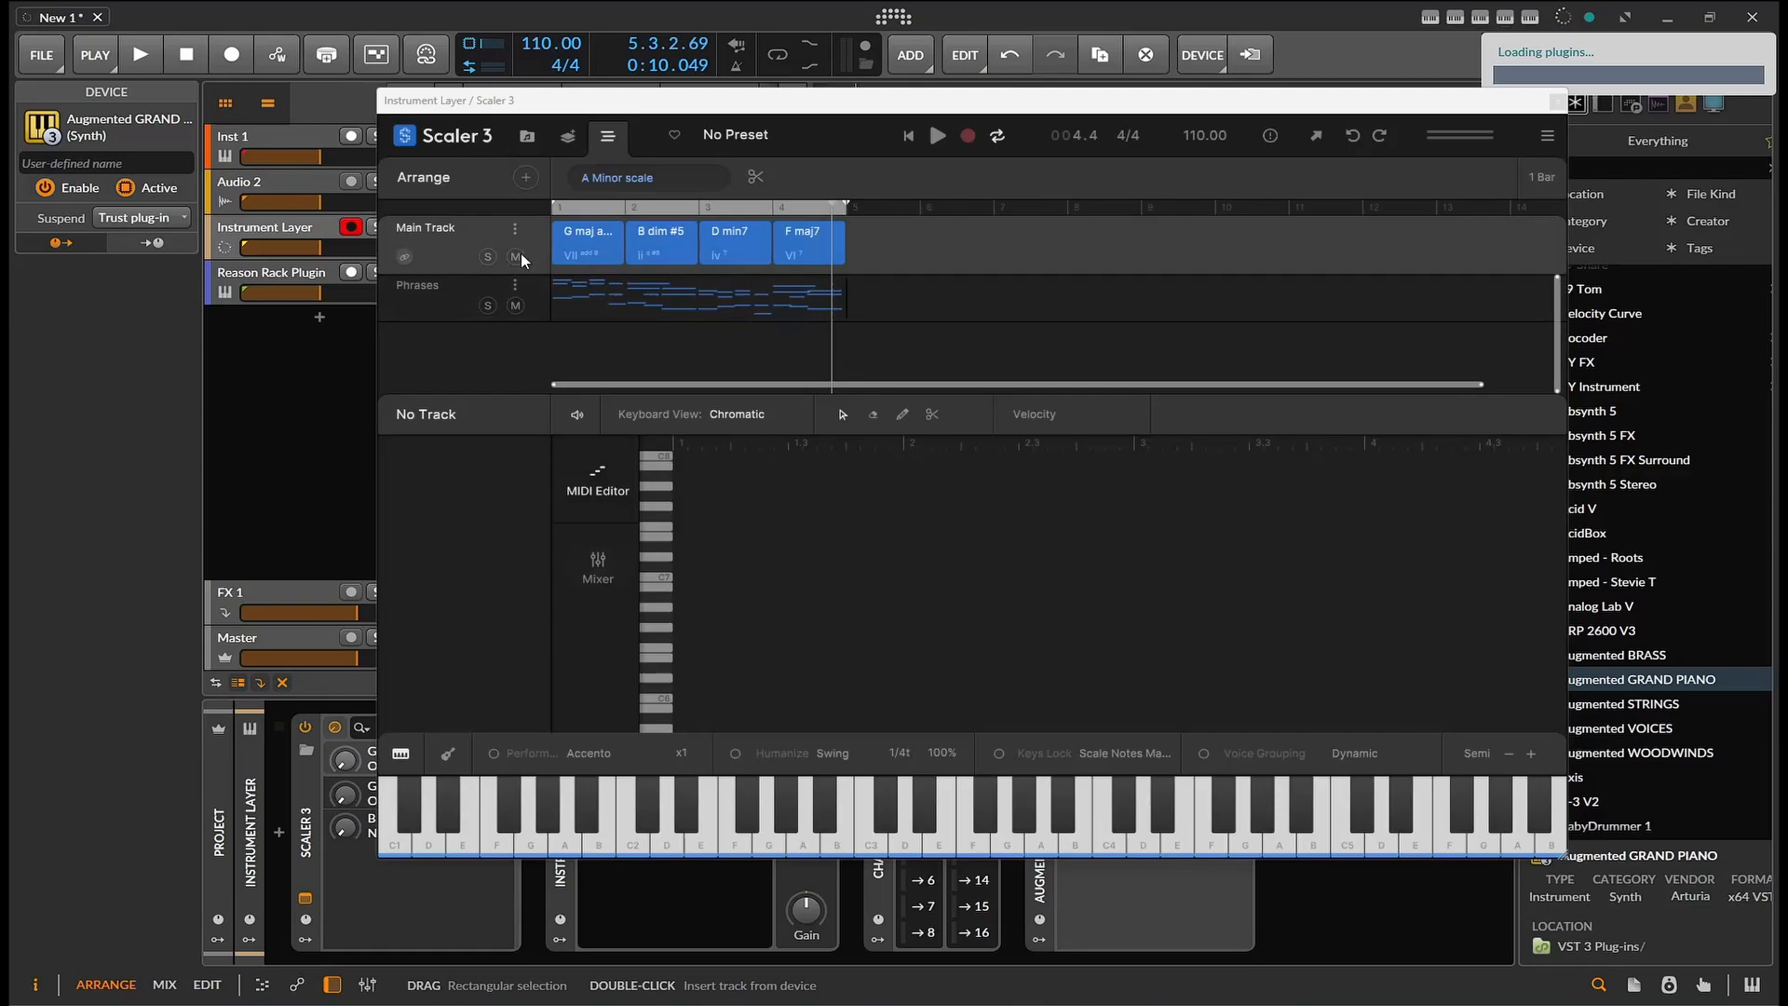
pyautogui.click(516, 229)
pyautogui.moveTo(627, 279)
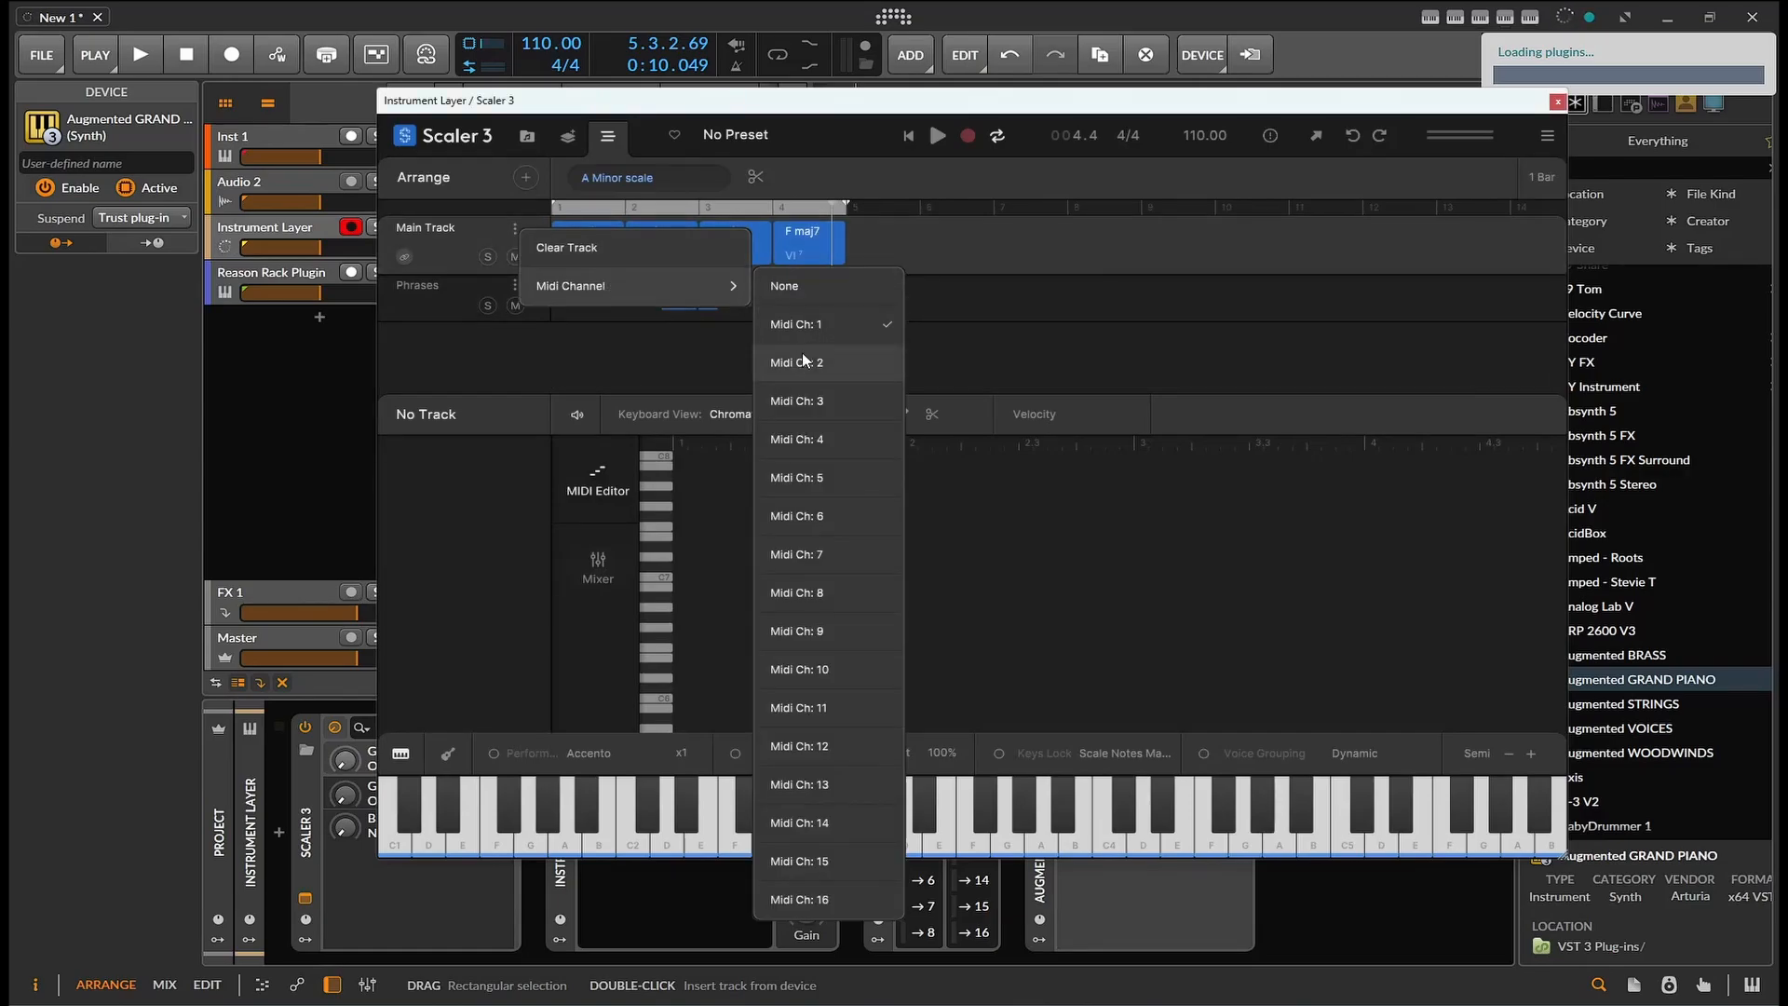
pyautogui.click(801, 401)
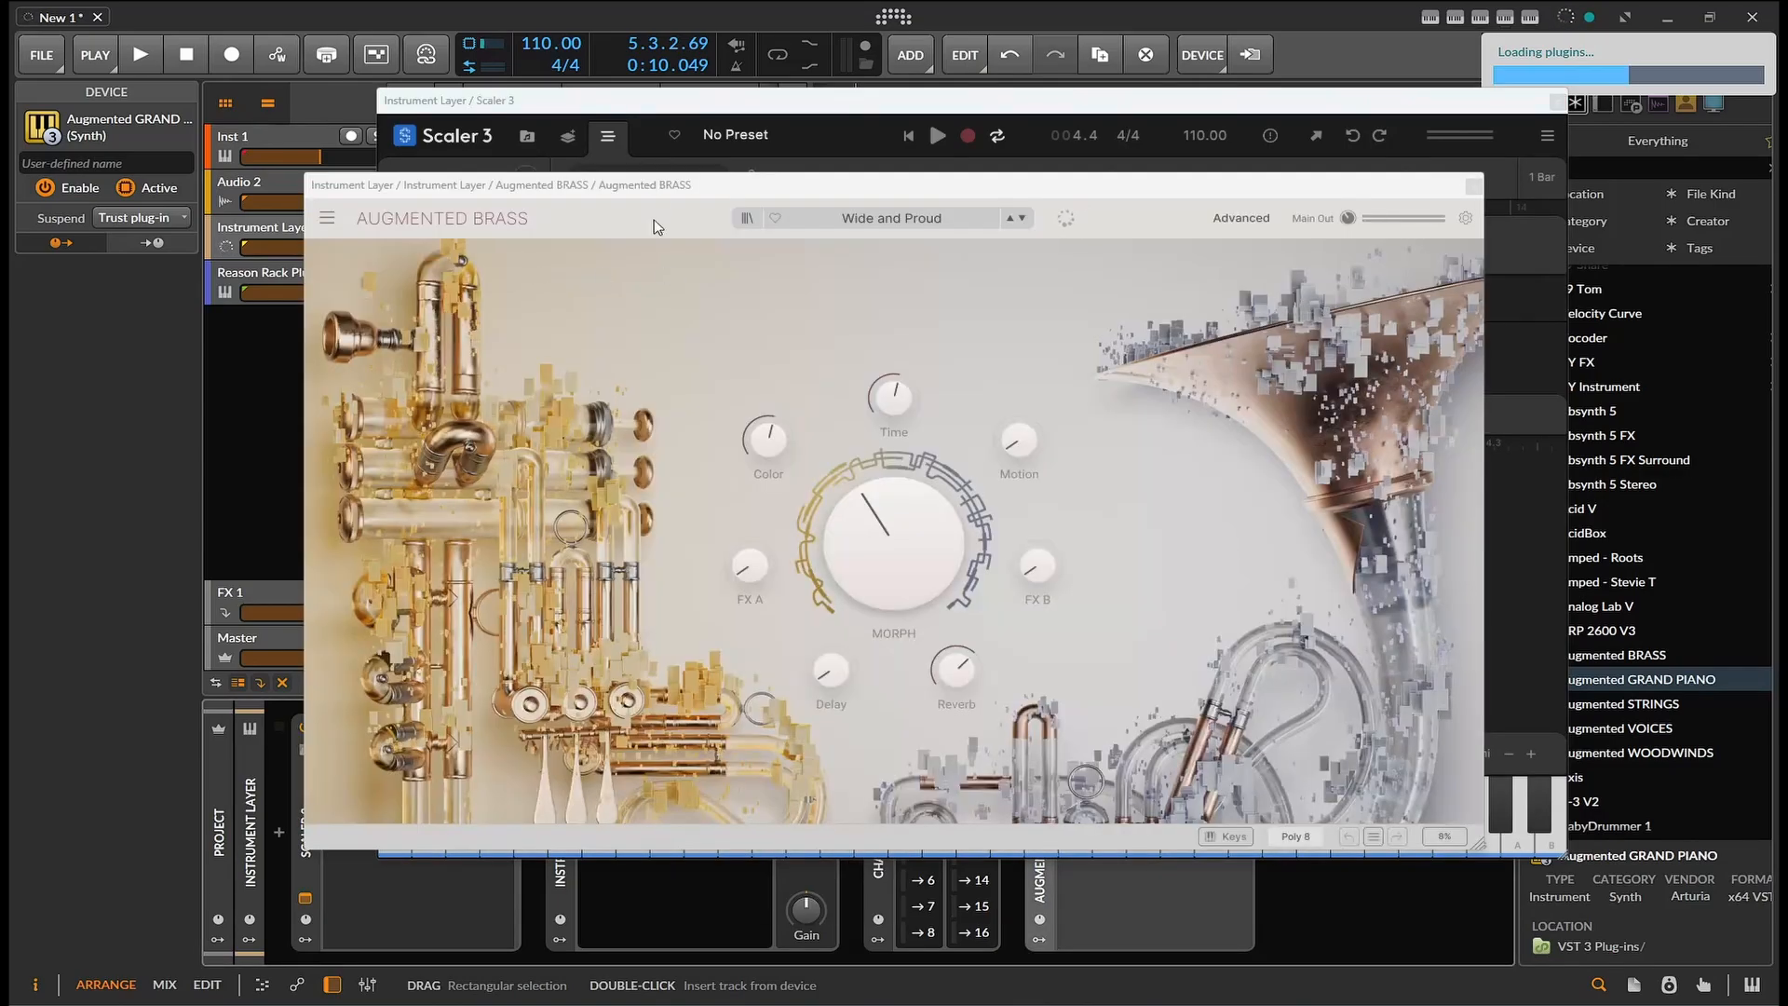
pyautogui.click(1473, 185)
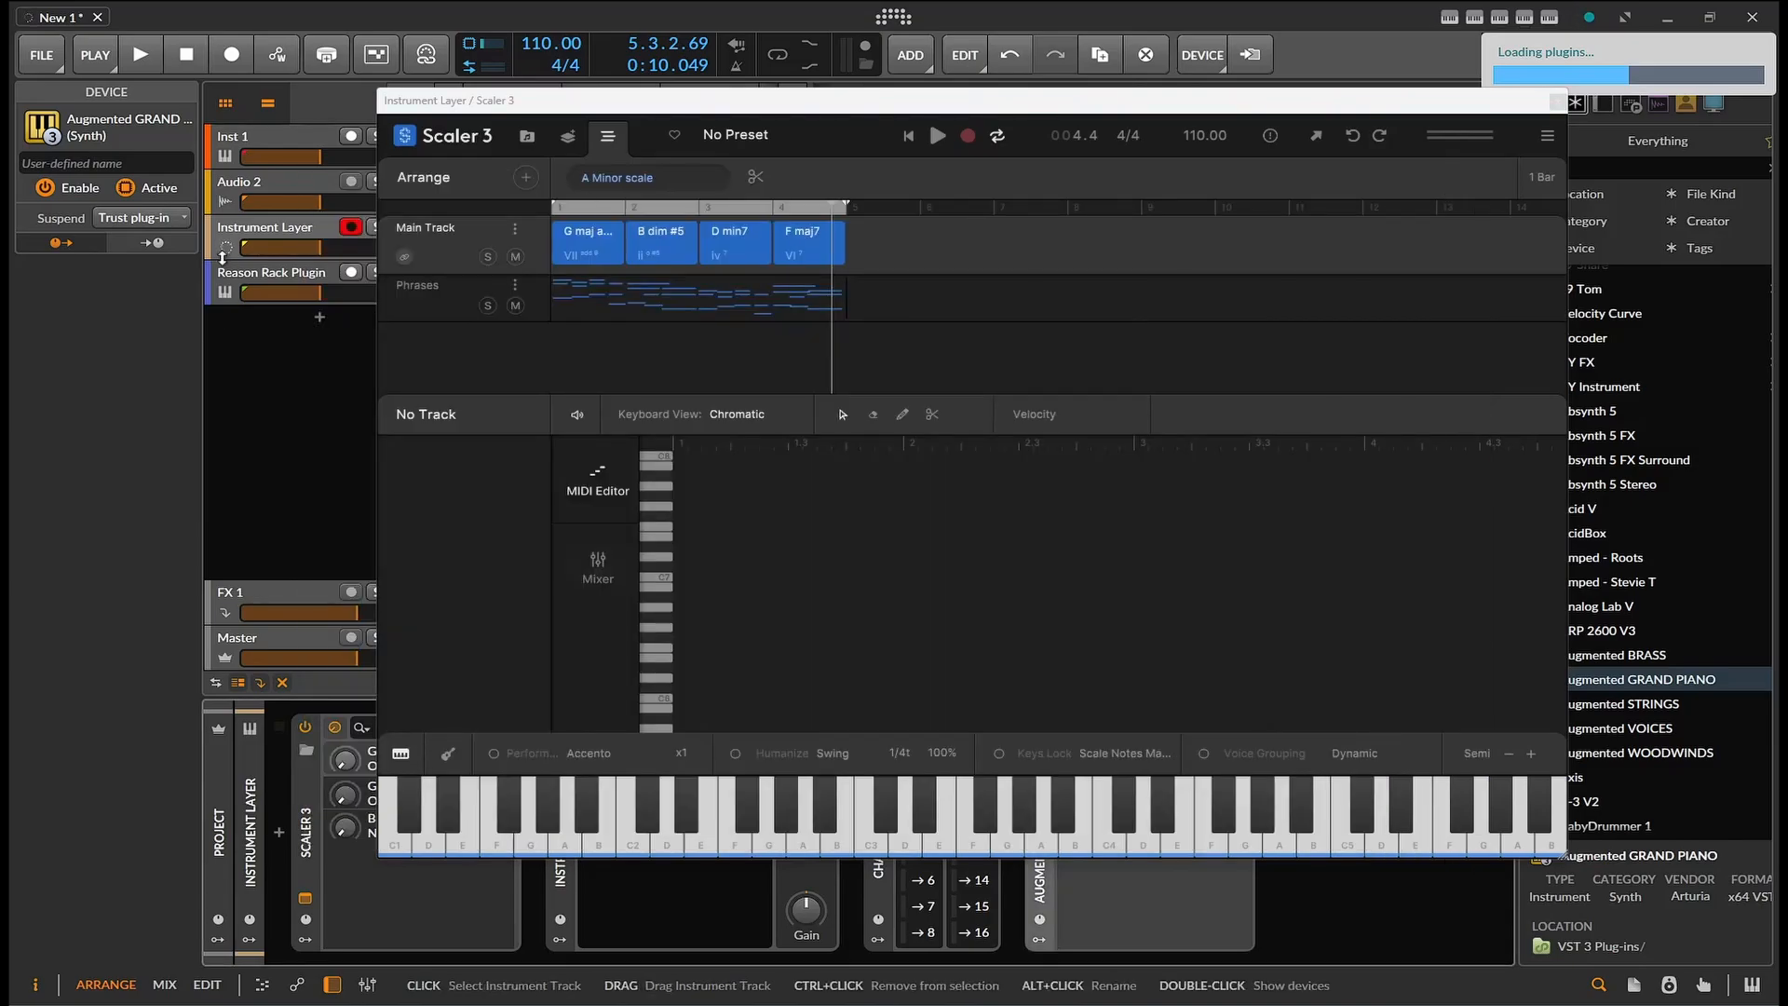
# Step: Set the MIDI channel of Scaler 3's Phrases track to Midi Ch: 4
pyautogui.click(514, 291)
pyautogui.moveTo(583, 352)
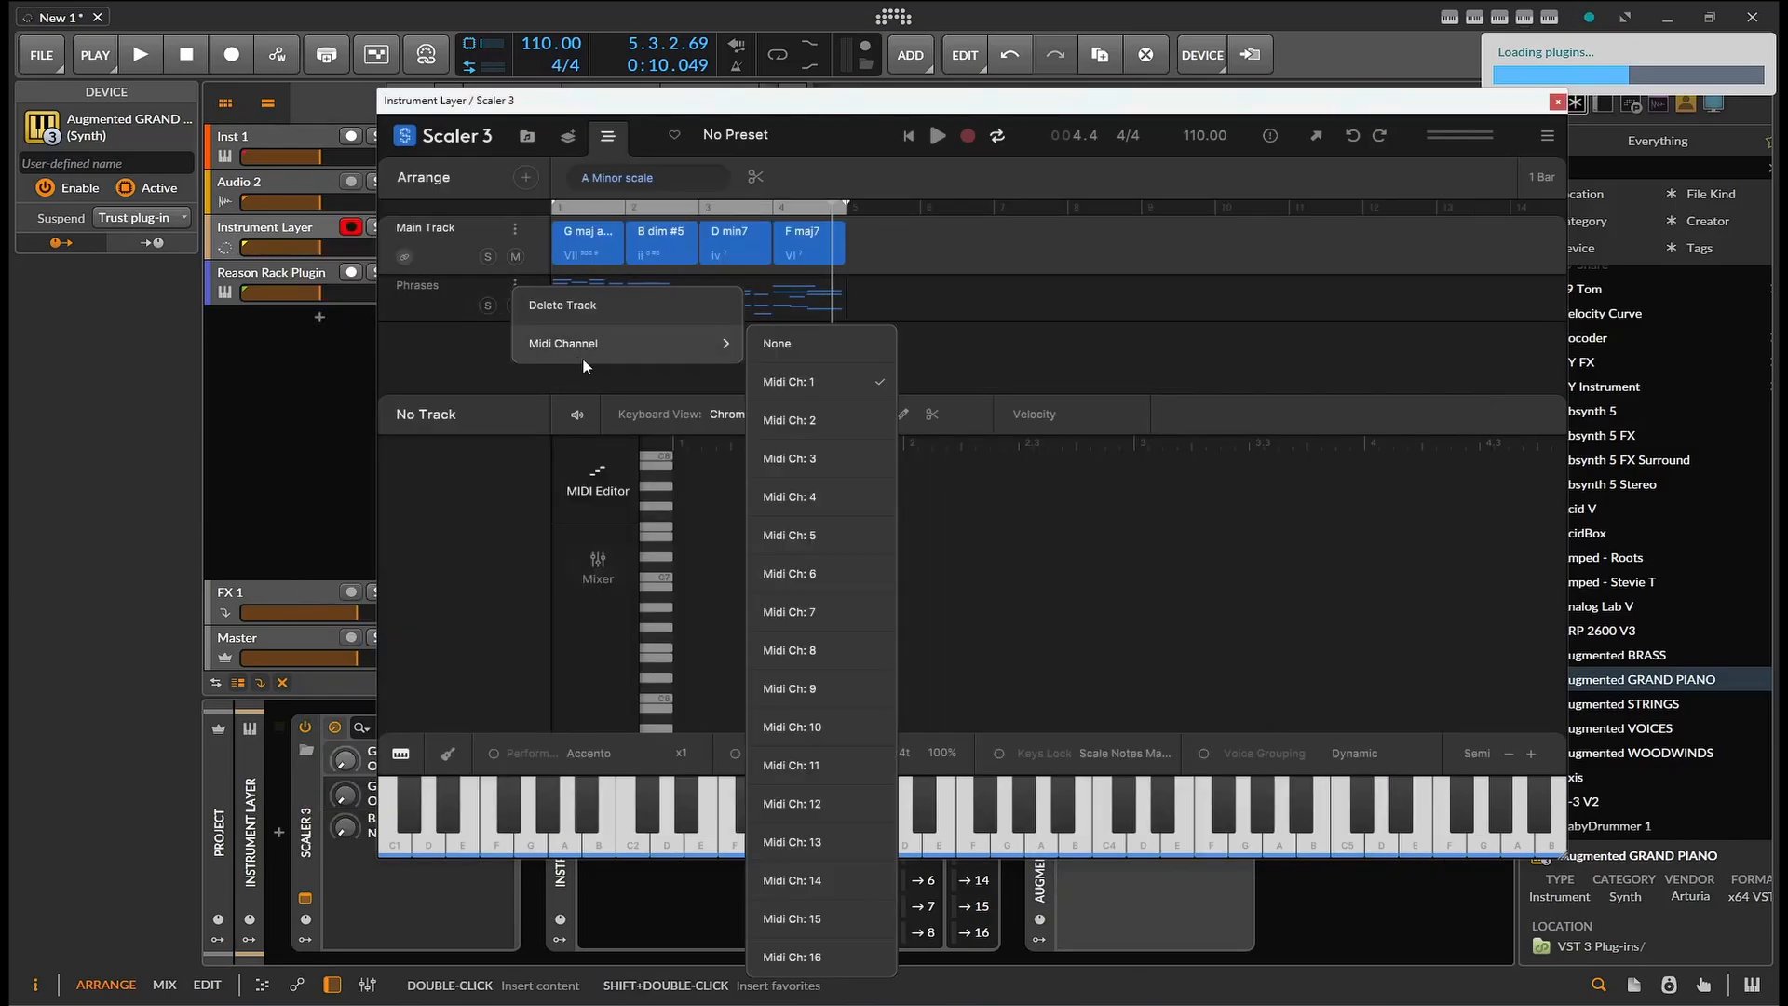
pyautogui.click(797, 488)
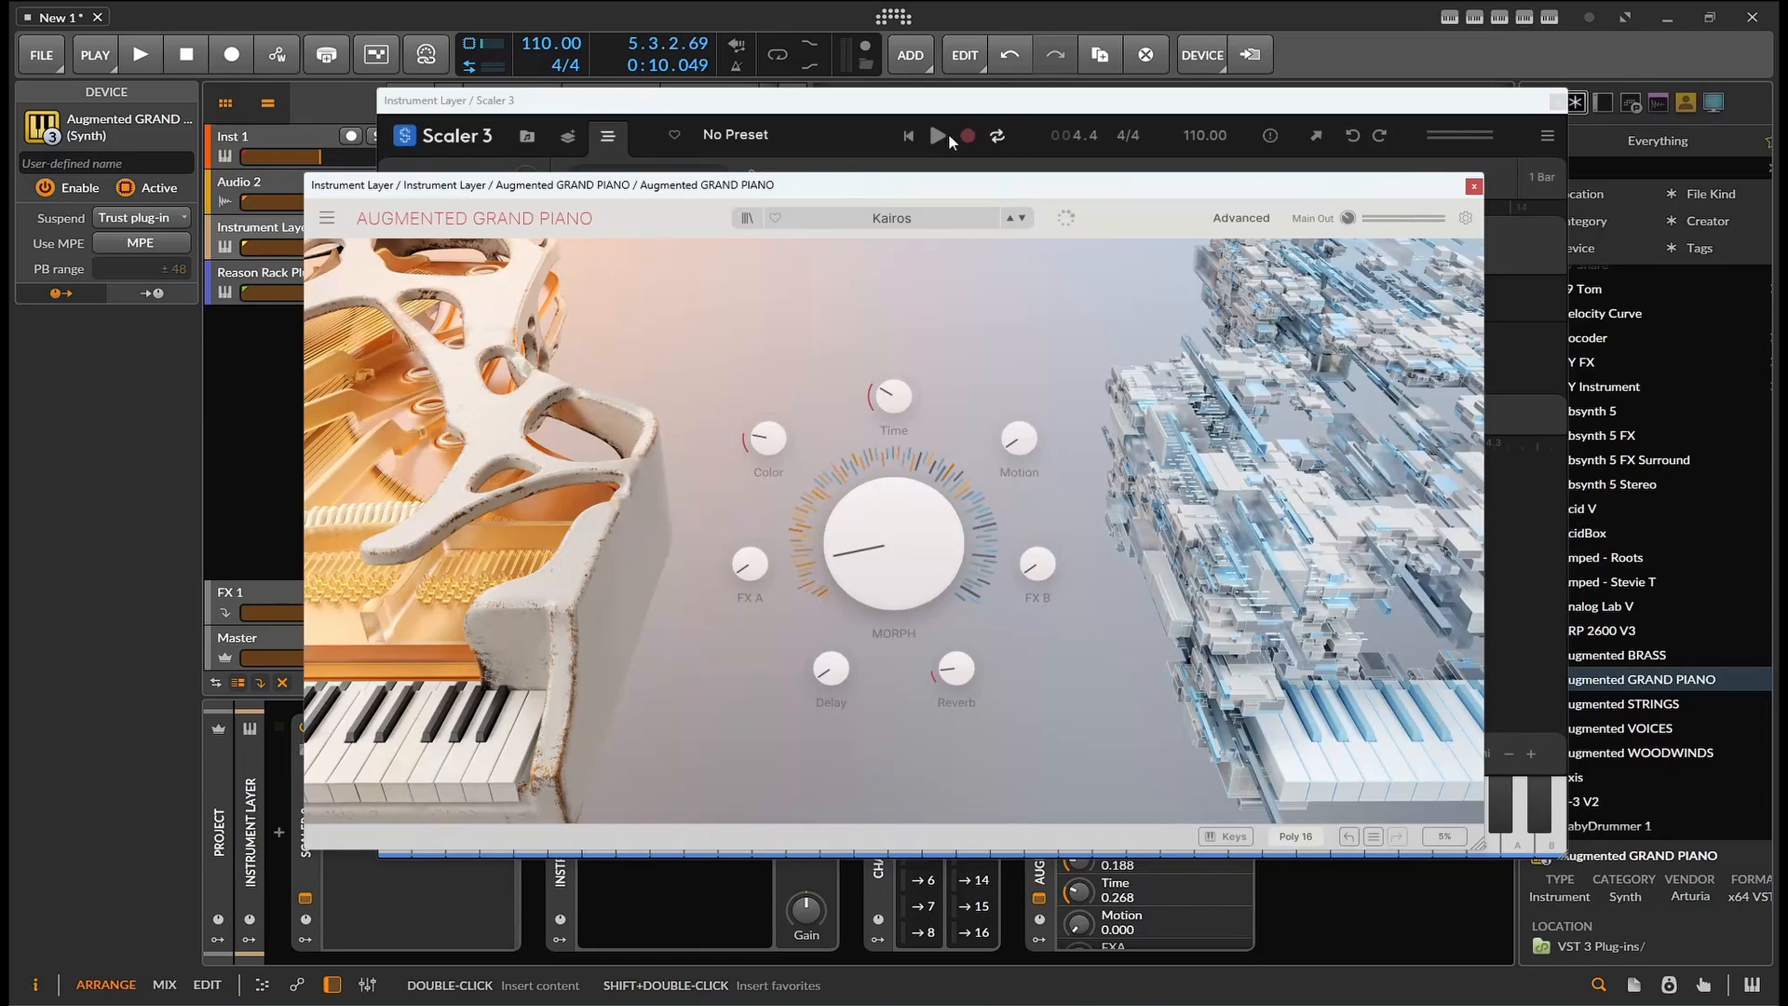
# Step: Start playback in Scaler 3 and close the Scaler 3 and Augmented GRAND PIANO windows
pyautogui.click(947, 134)
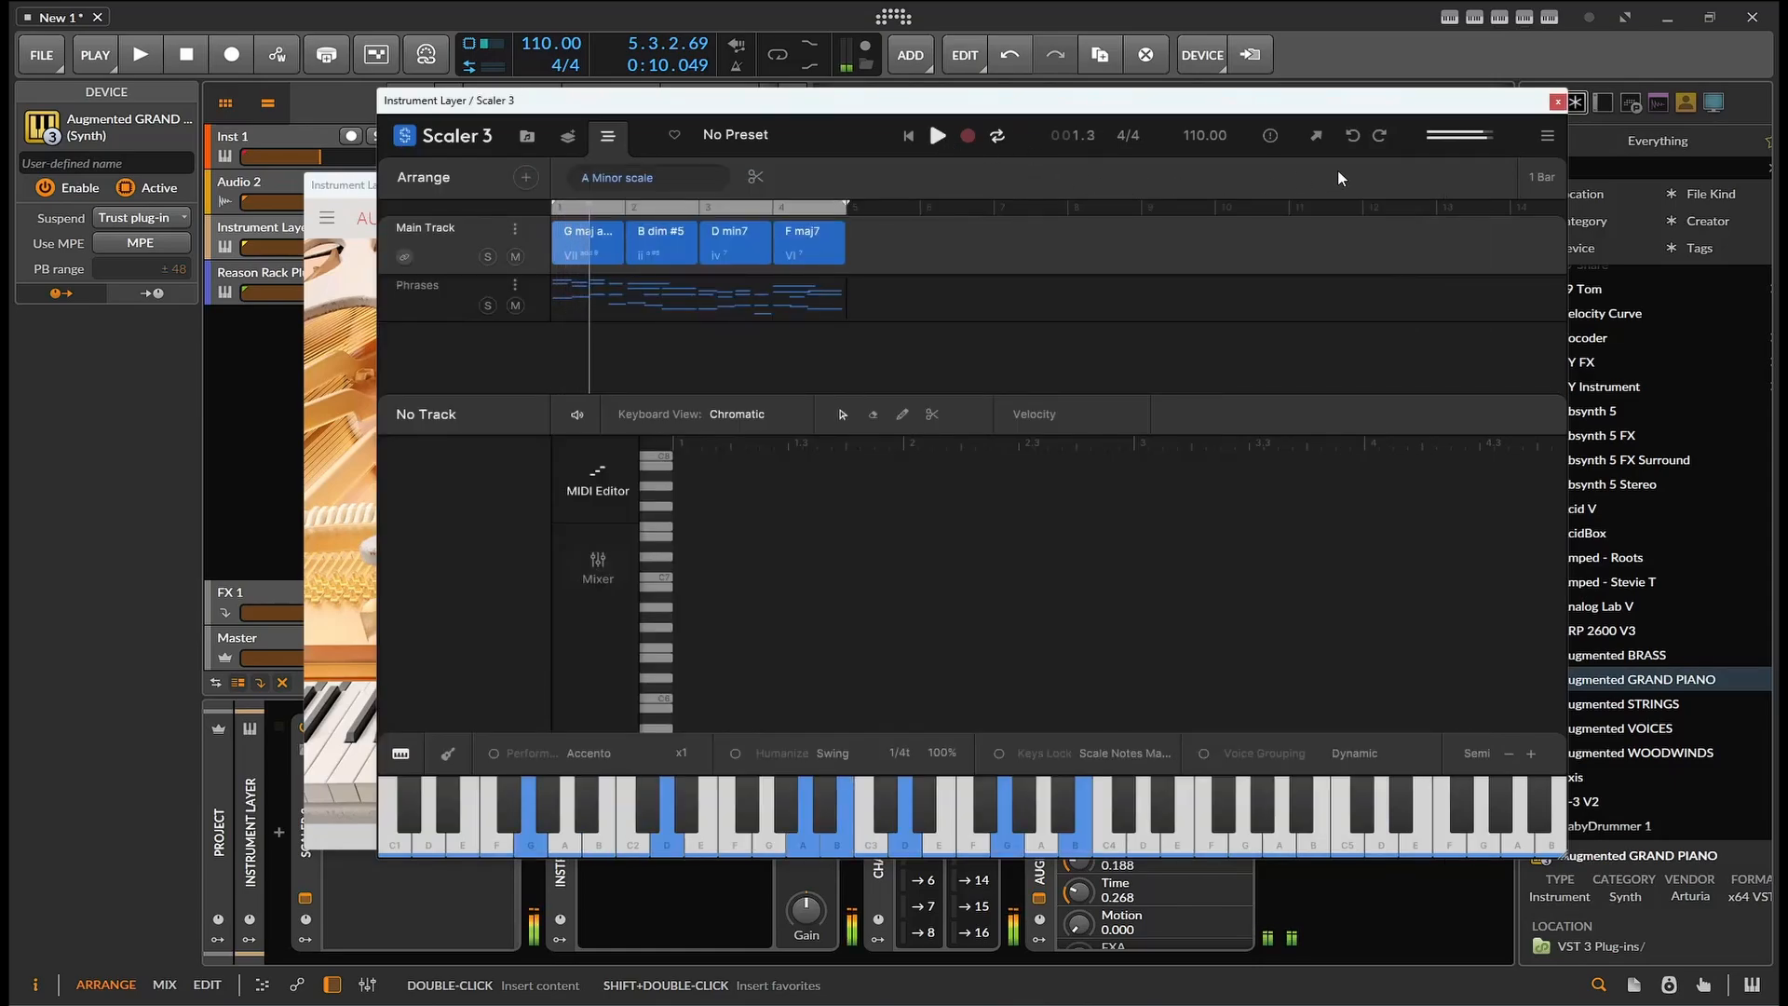
pyautogui.click(1557, 102)
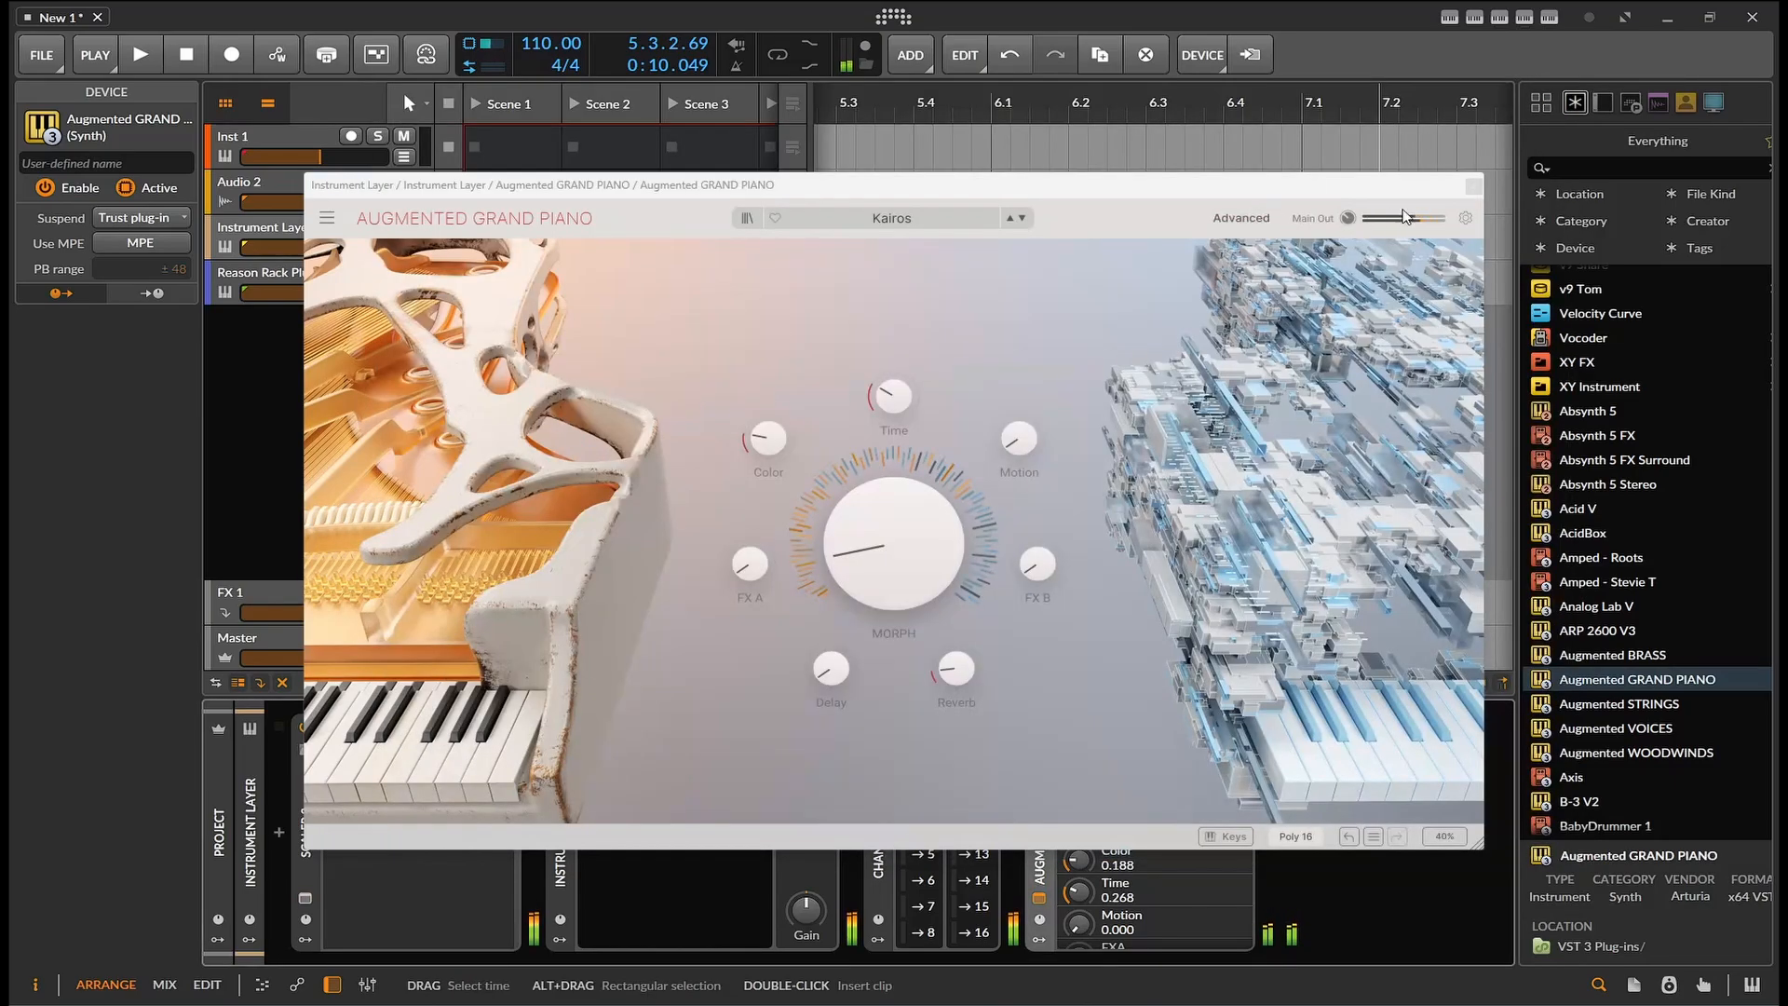
pyautogui.click(1473, 185)
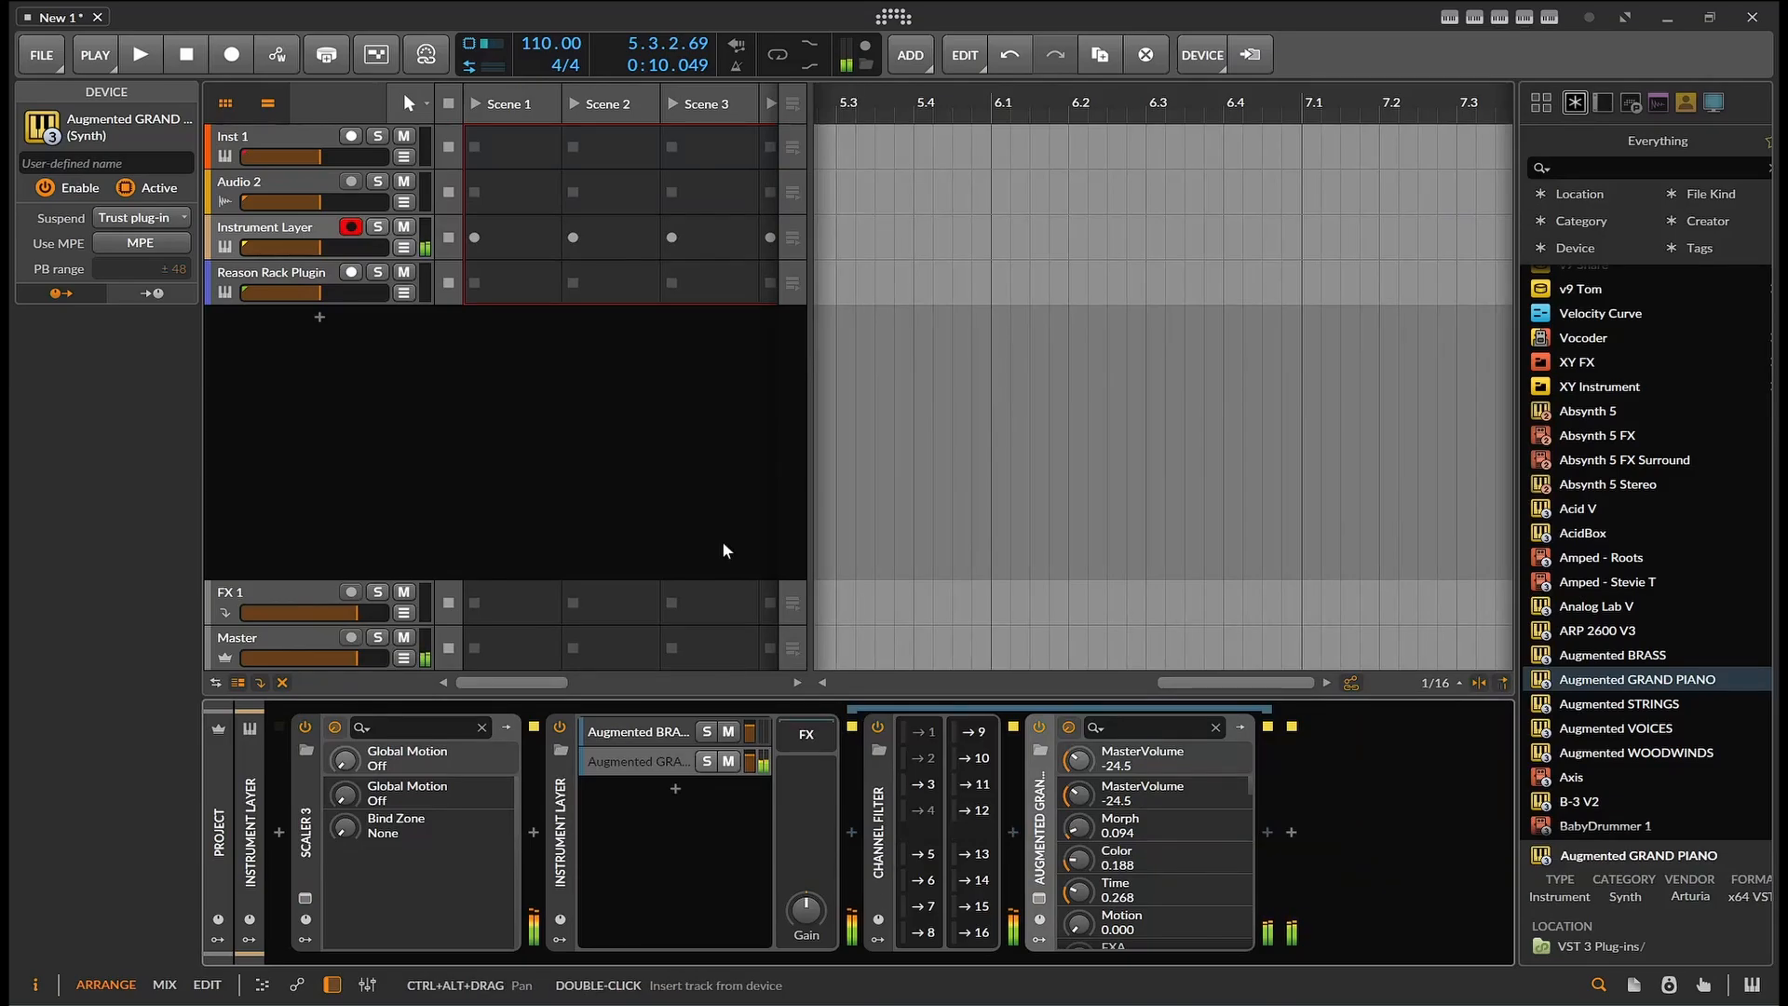
# Step: Show the Augmented BRASS layer's devices, reopen Scaler 3 above the device chain, and try to stop playback
pyautogui.click(639, 730)
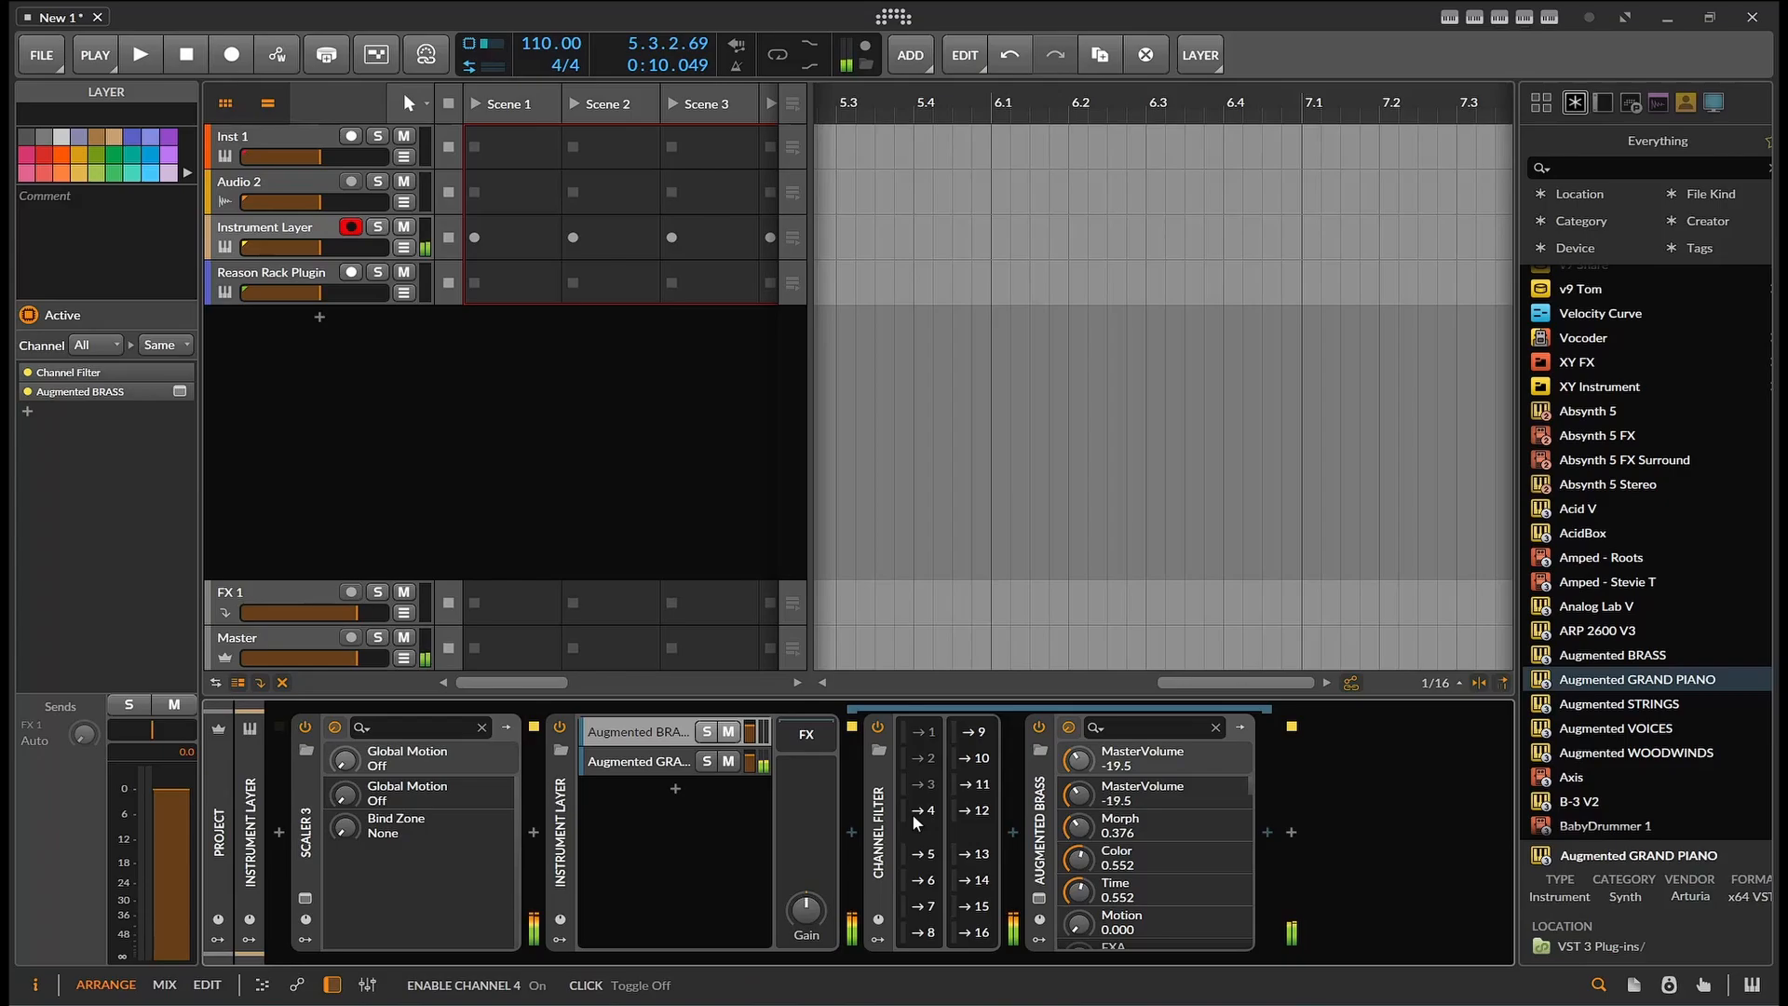
pyautogui.click(304, 897)
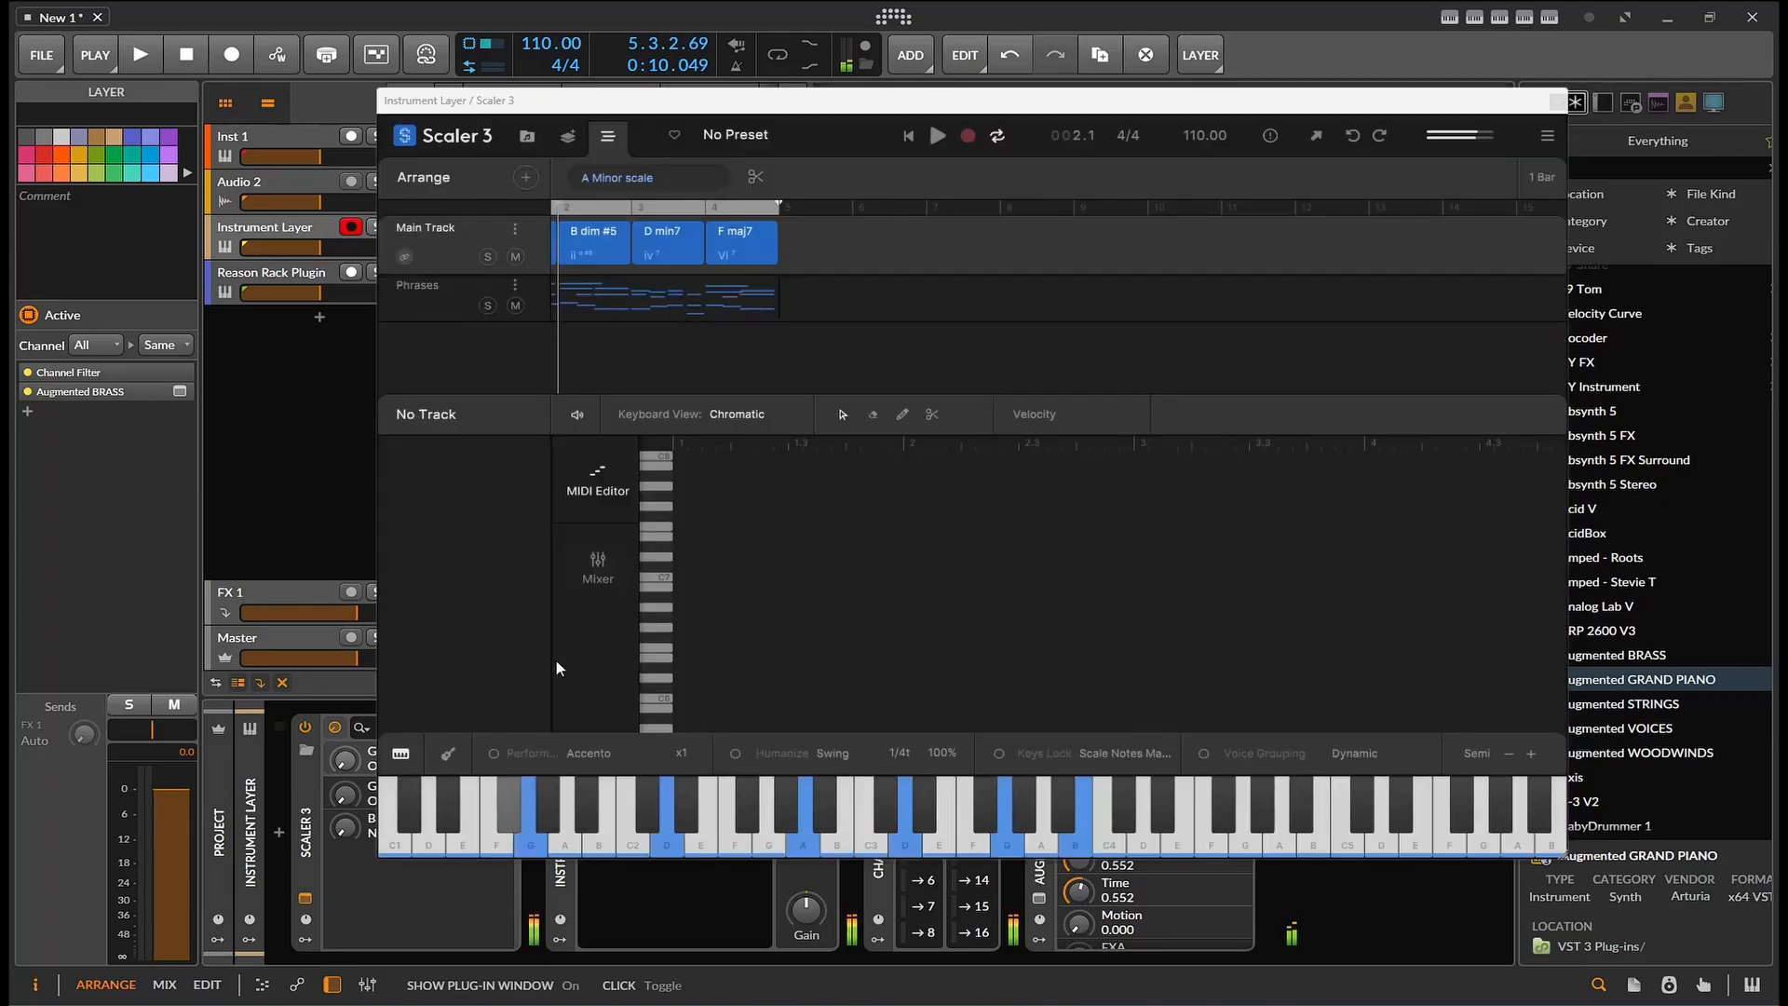
pyautogui.click(940, 134)
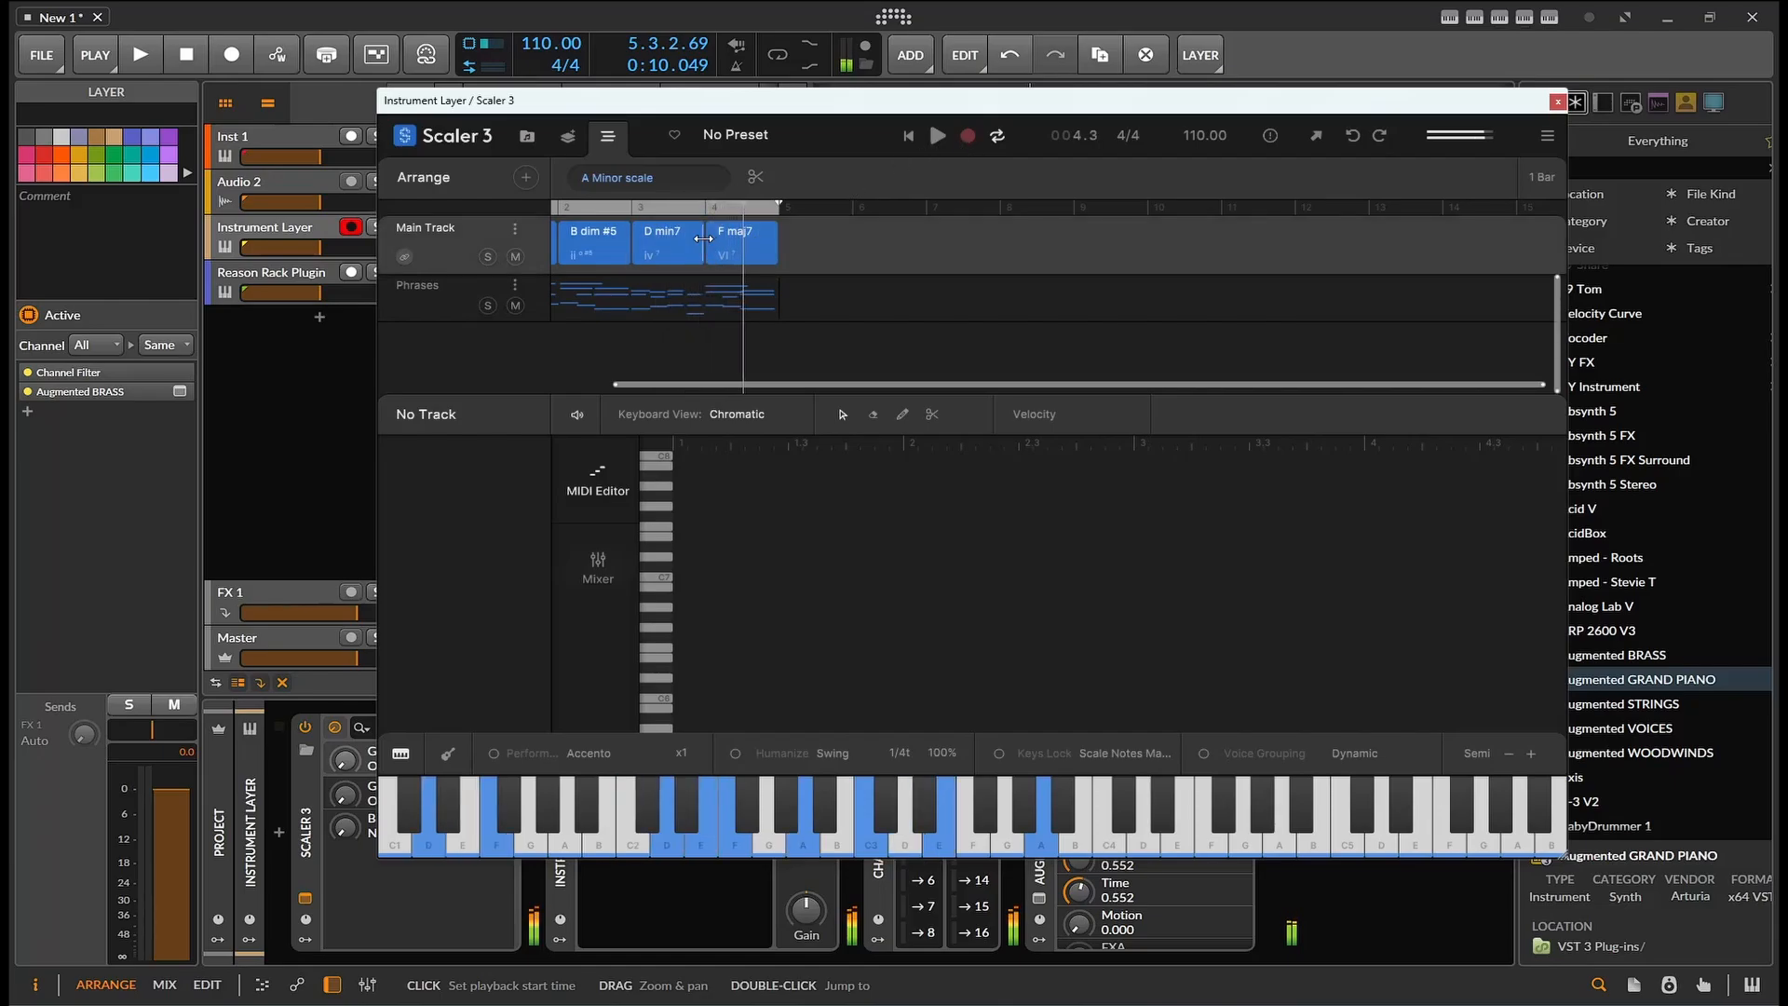
pyautogui.click(192, 59)
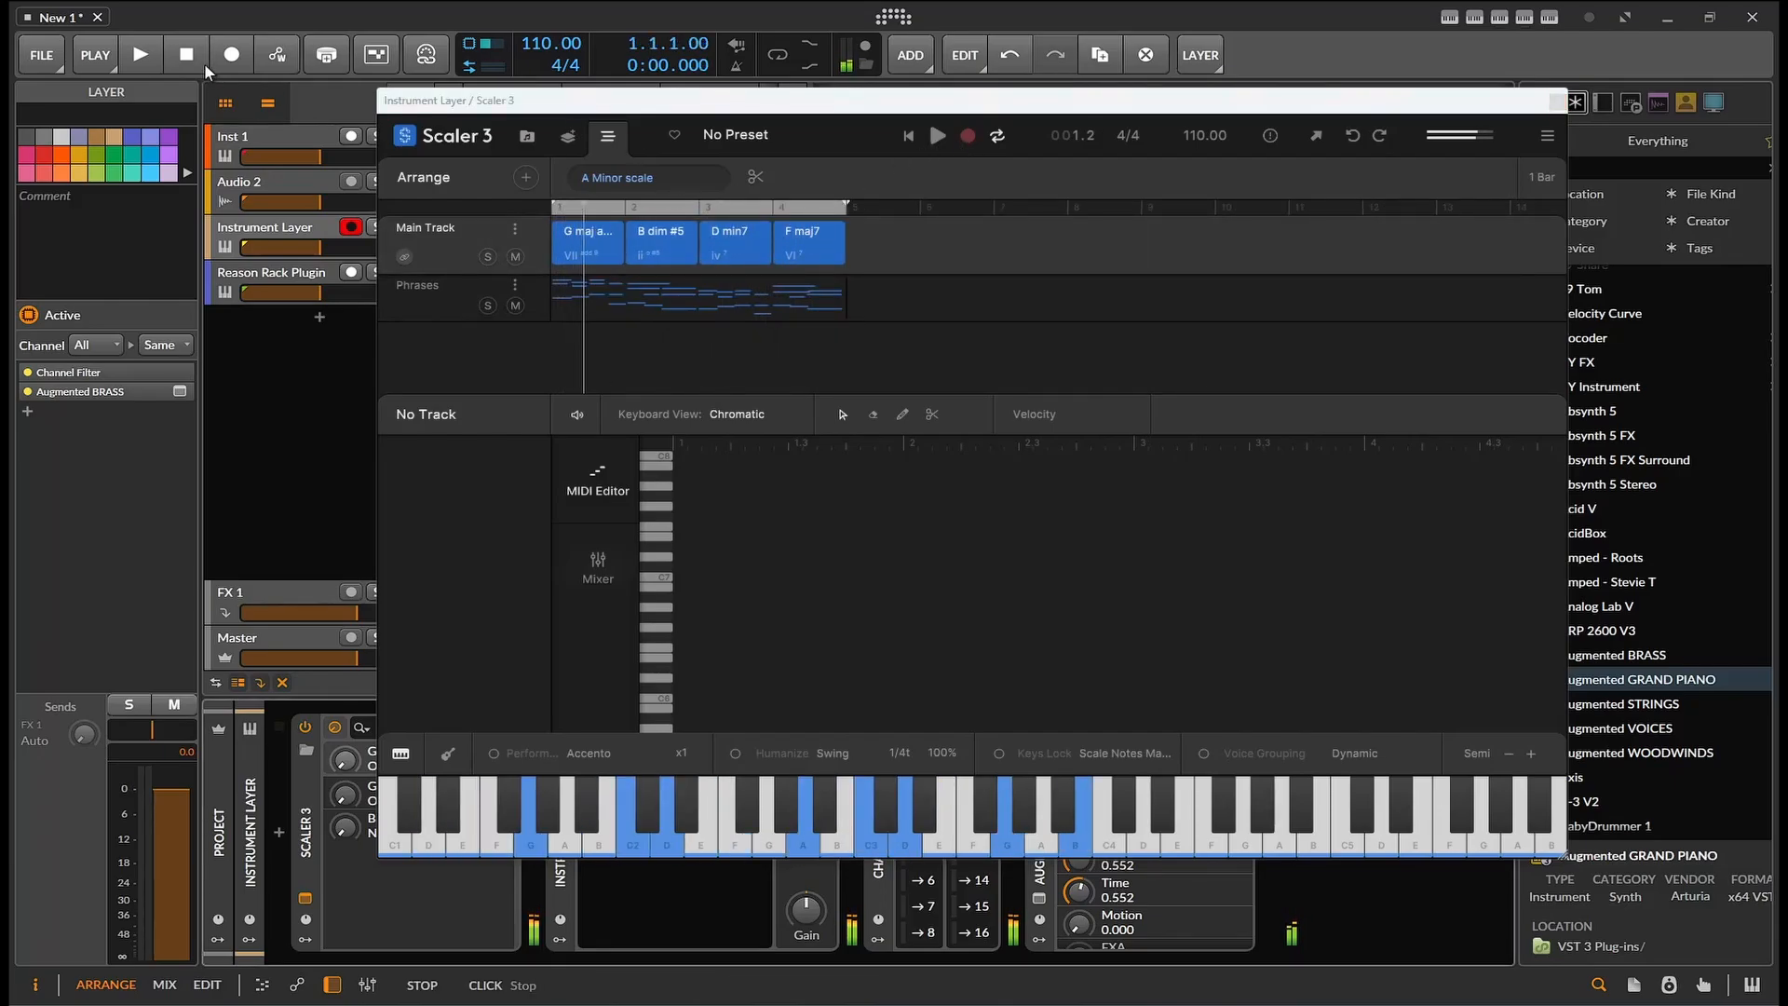
pyautogui.moveTo(940, 107); pyautogui.dragTo(850, 69)
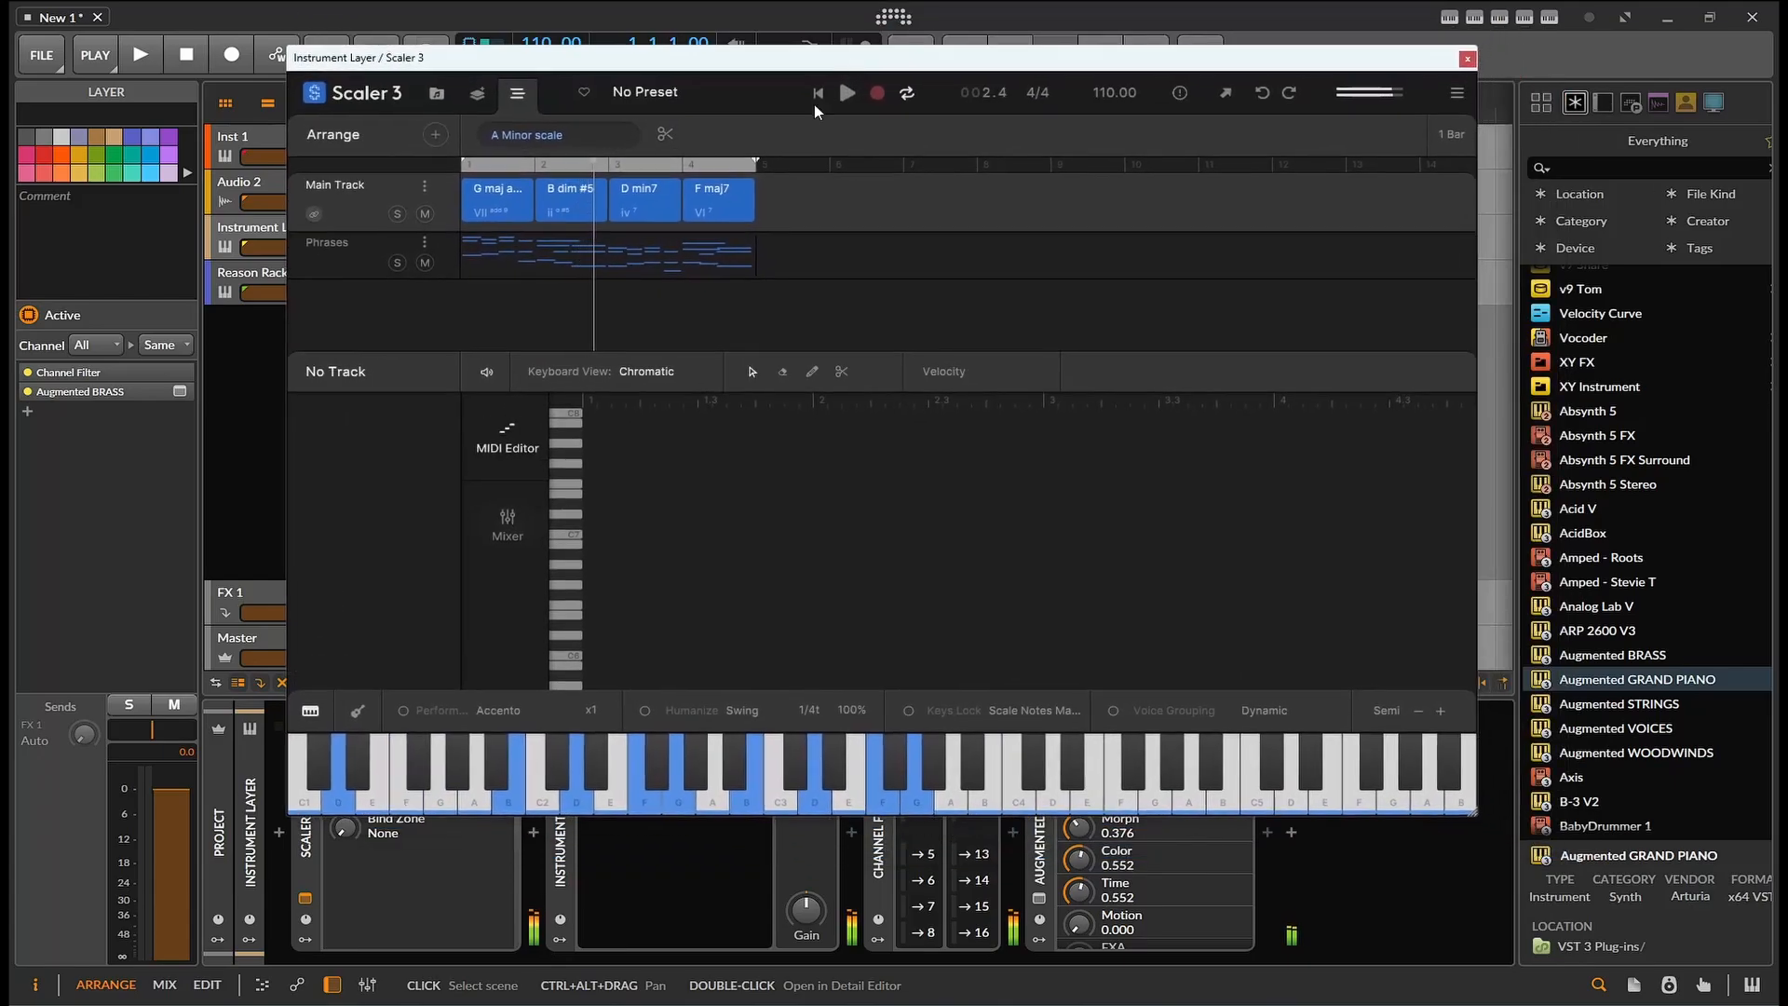
# Step: Try the mutes on Scaler 3's tracks during playback, leaving both Main Track and Phrases muted
pyautogui.click(370, 216)
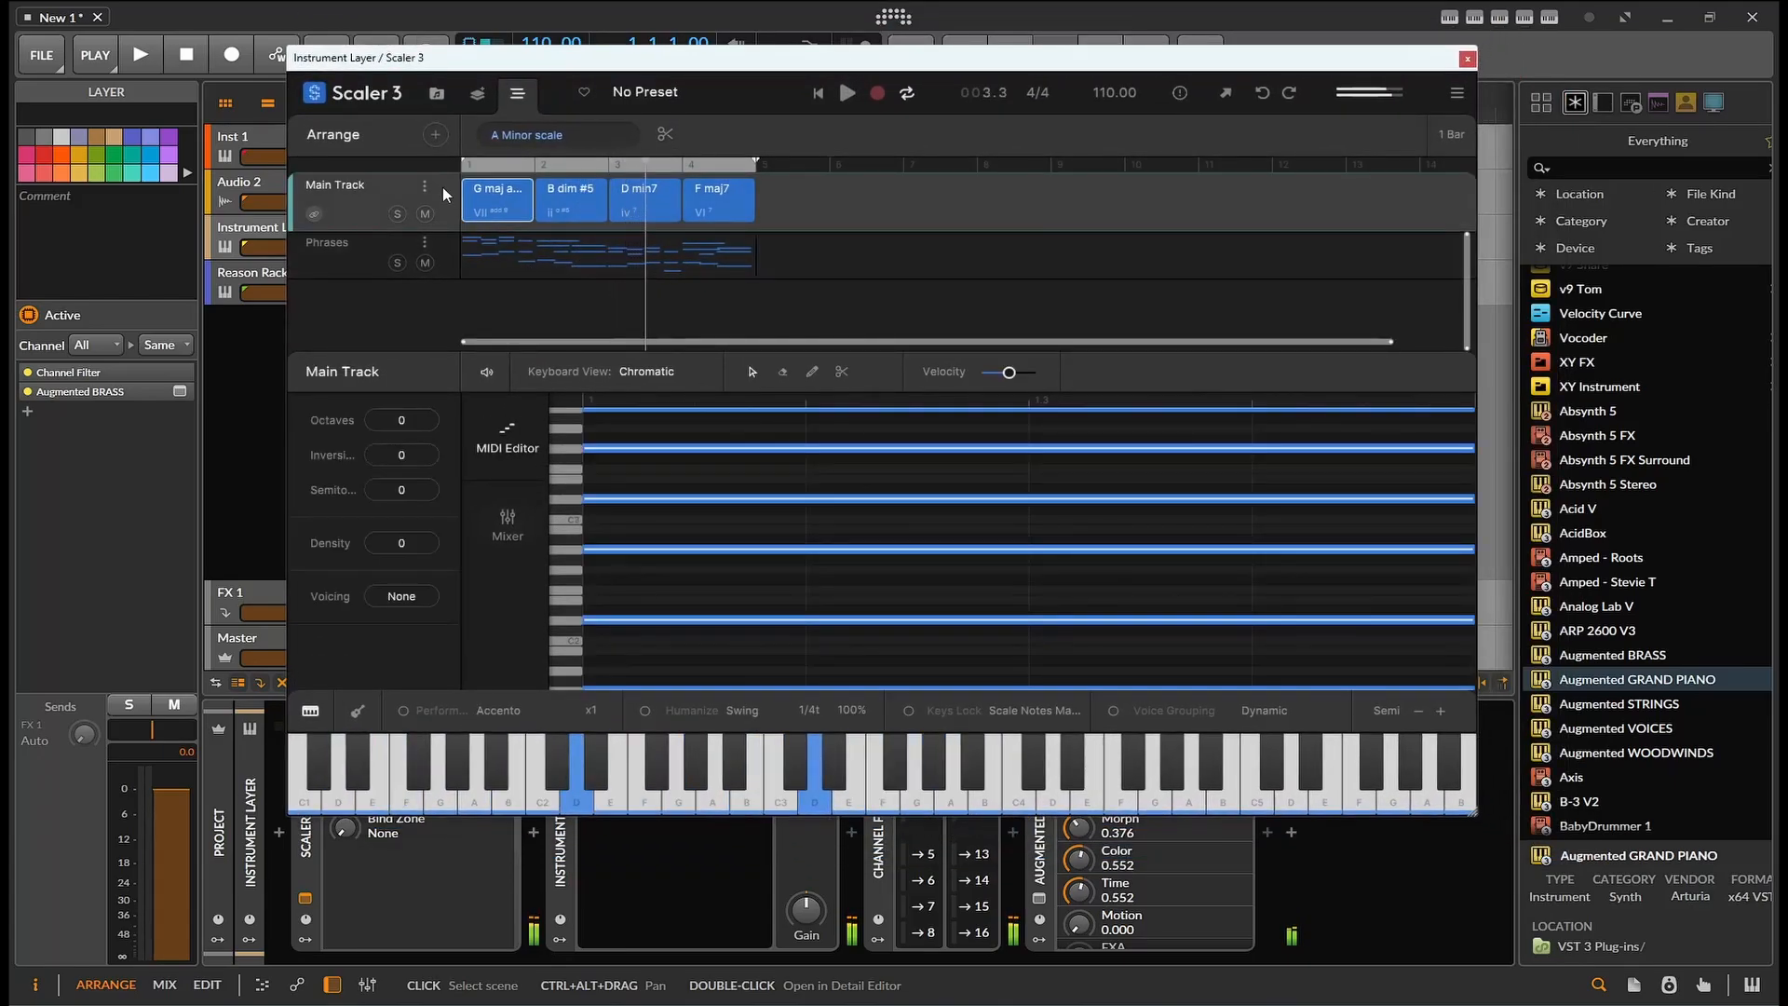
pyautogui.click(400, 244)
pyautogui.click(426, 262)
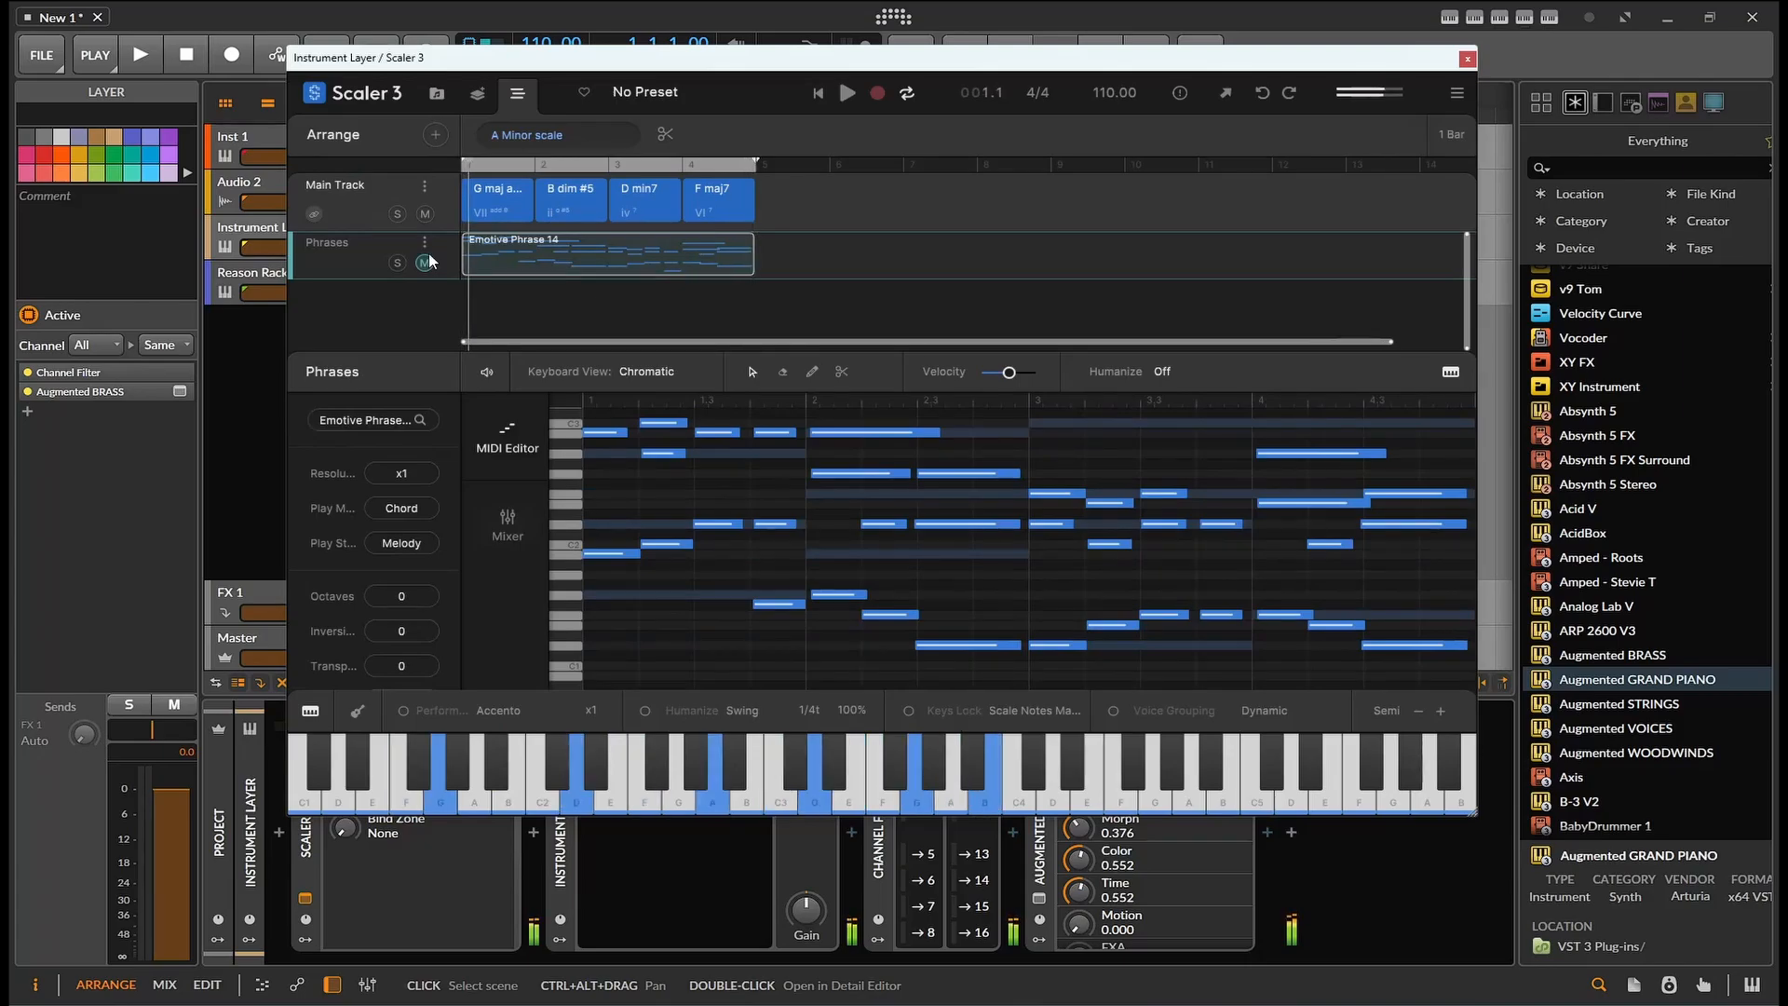
pyautogui.click(432, 216)
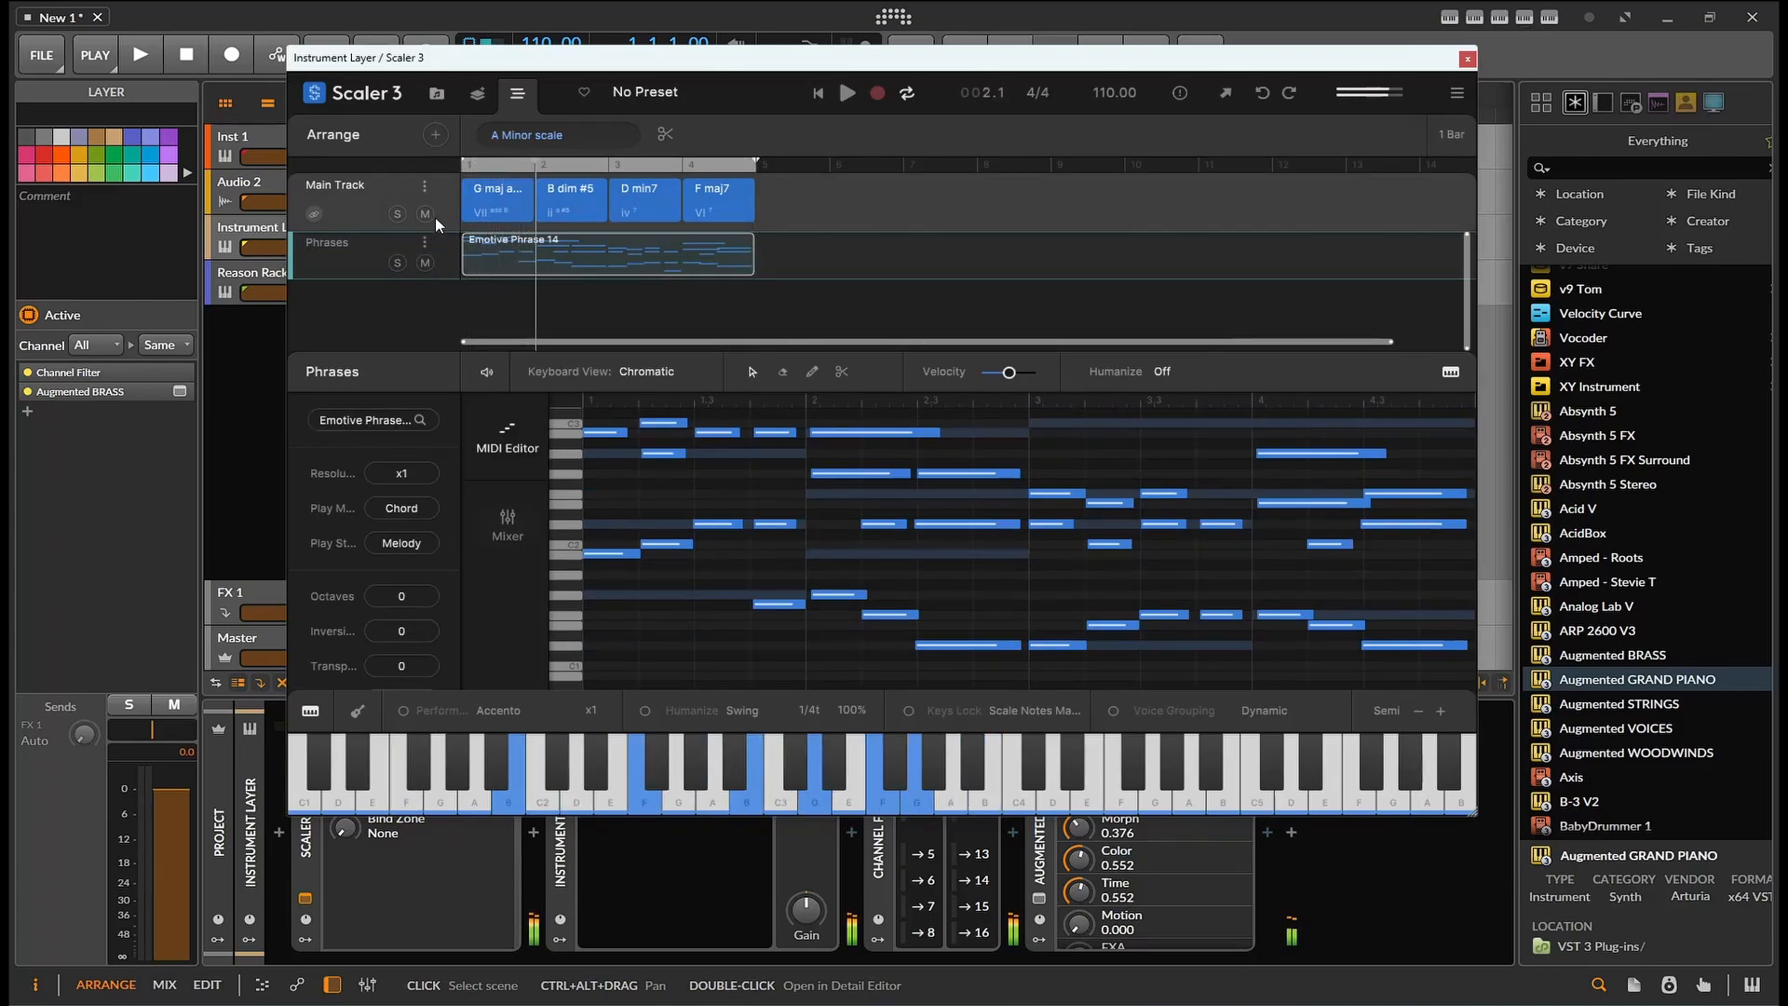
pyautogui.click(425, 216)
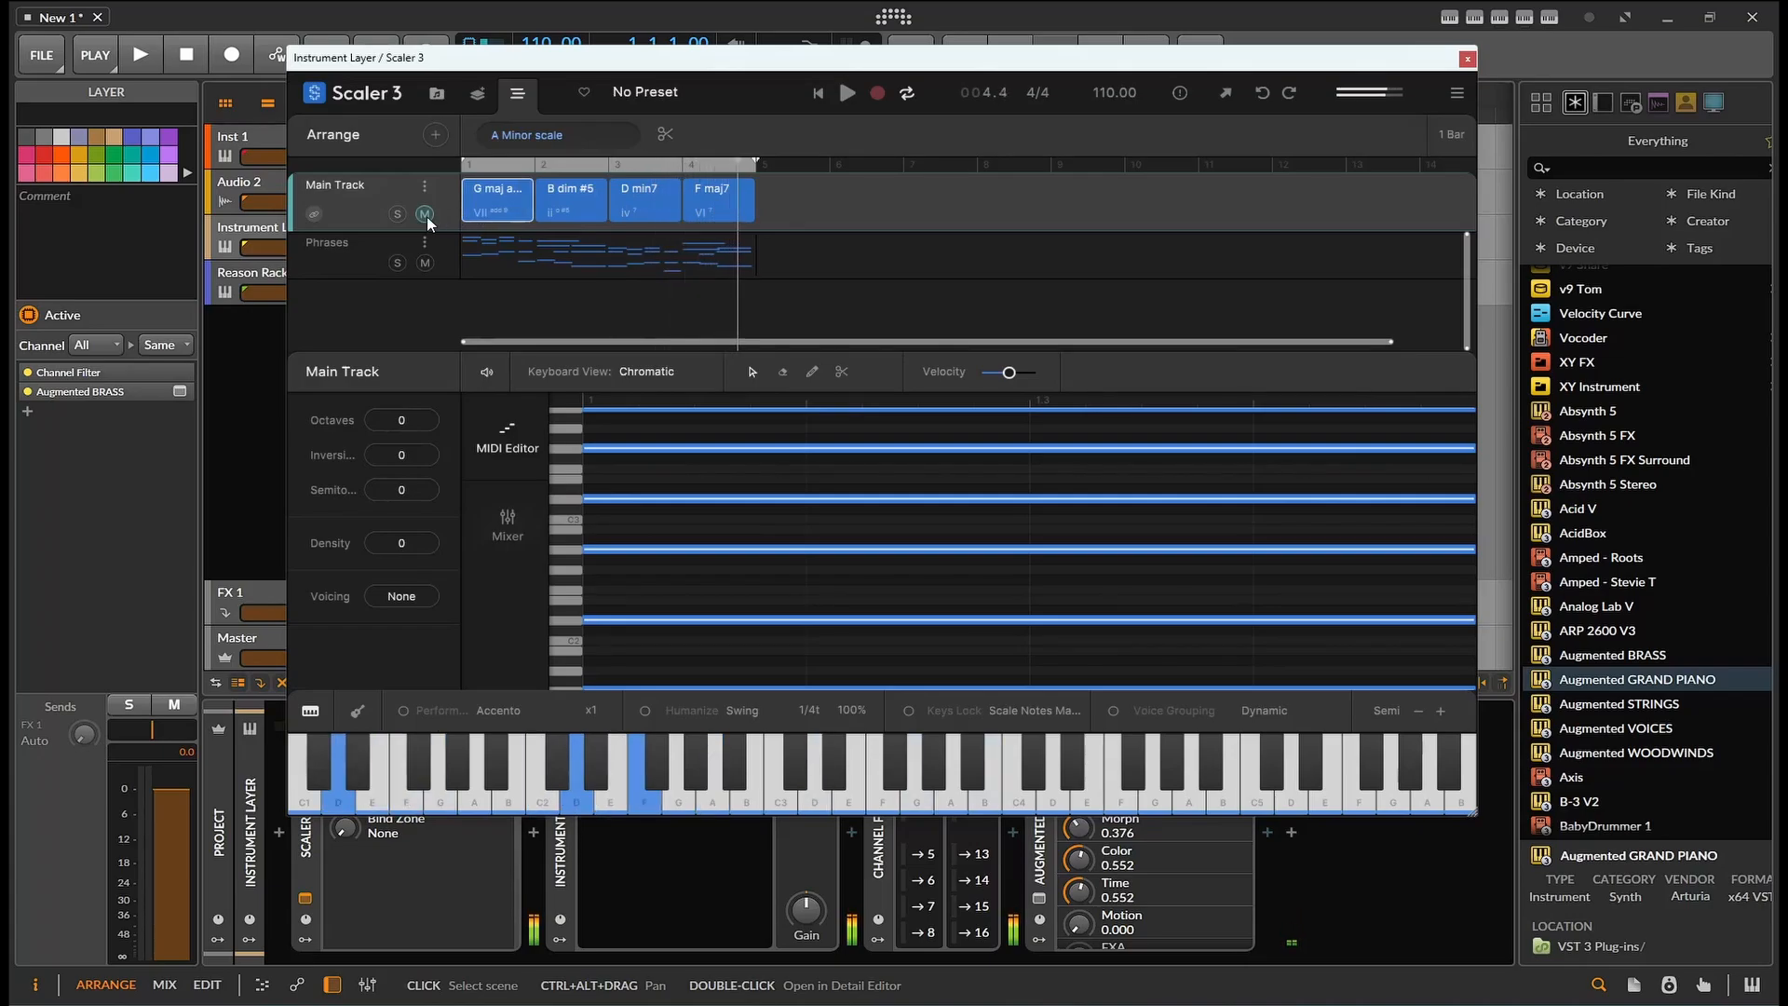
pyautogui.click(425, 264)
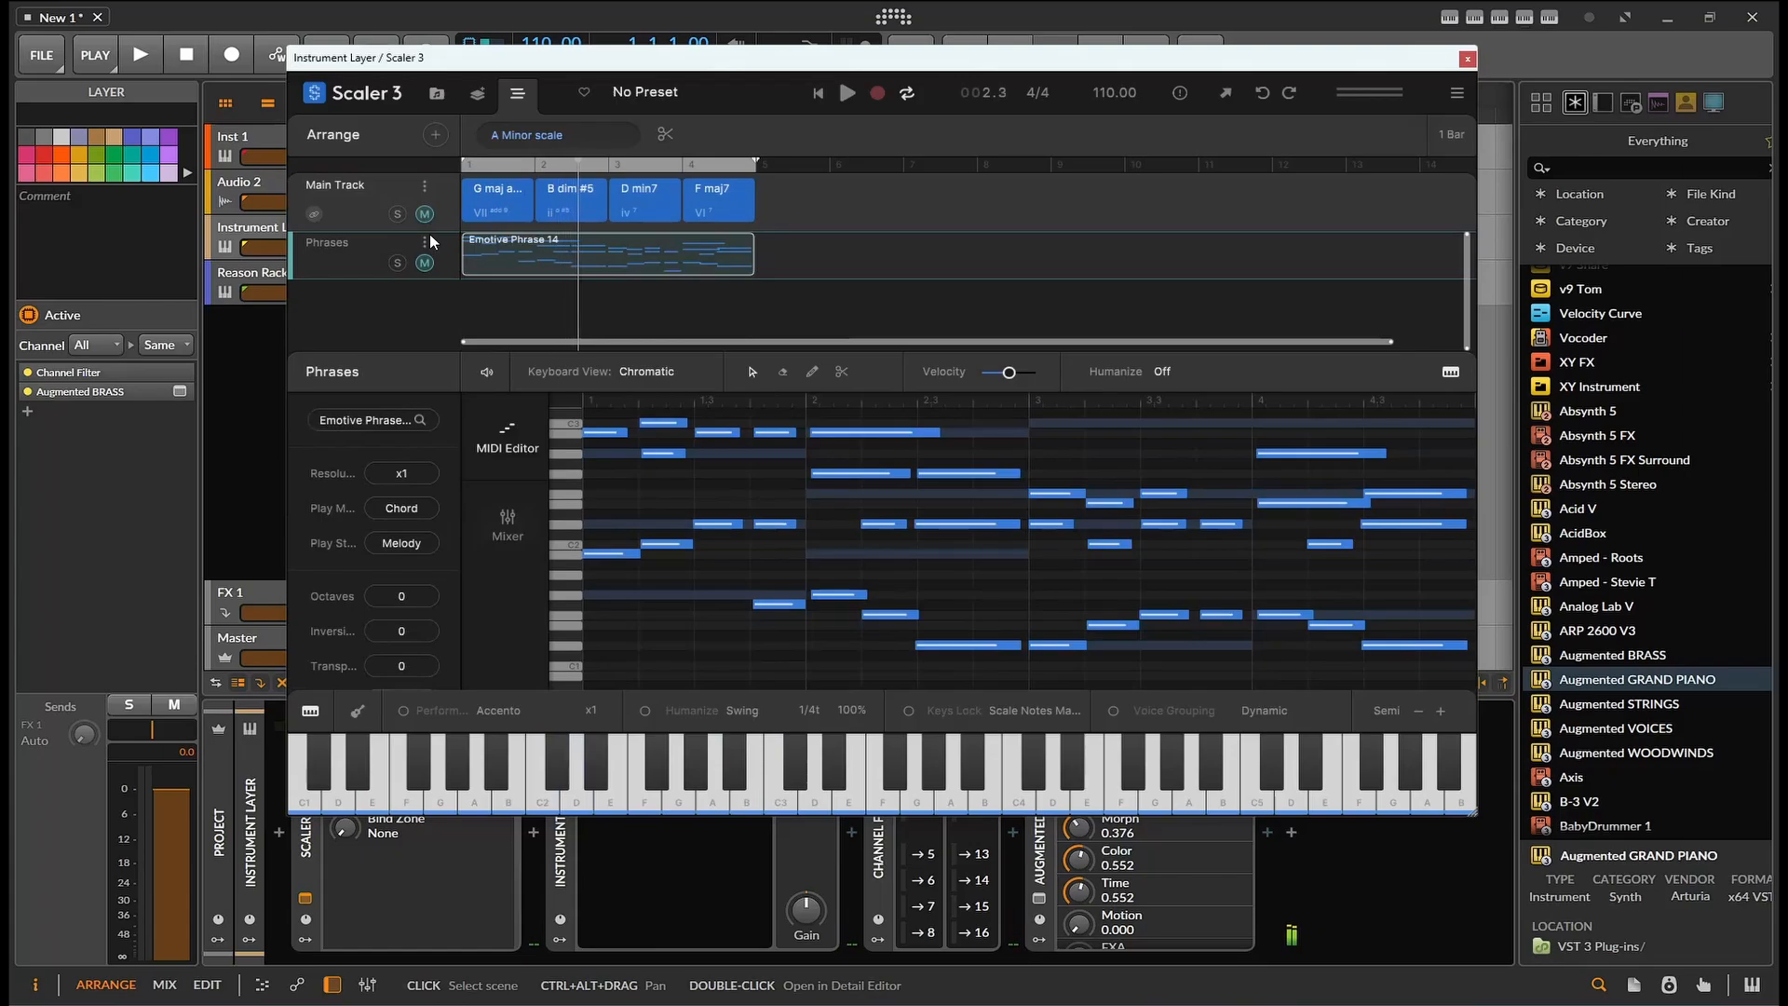
# Step: Move the Scaler 3 window aside and check the MIDI channels assigned to Main Track and Phrases
pyautogui.moveTo(981, 70); pyautogui.dragTo(836, 91)
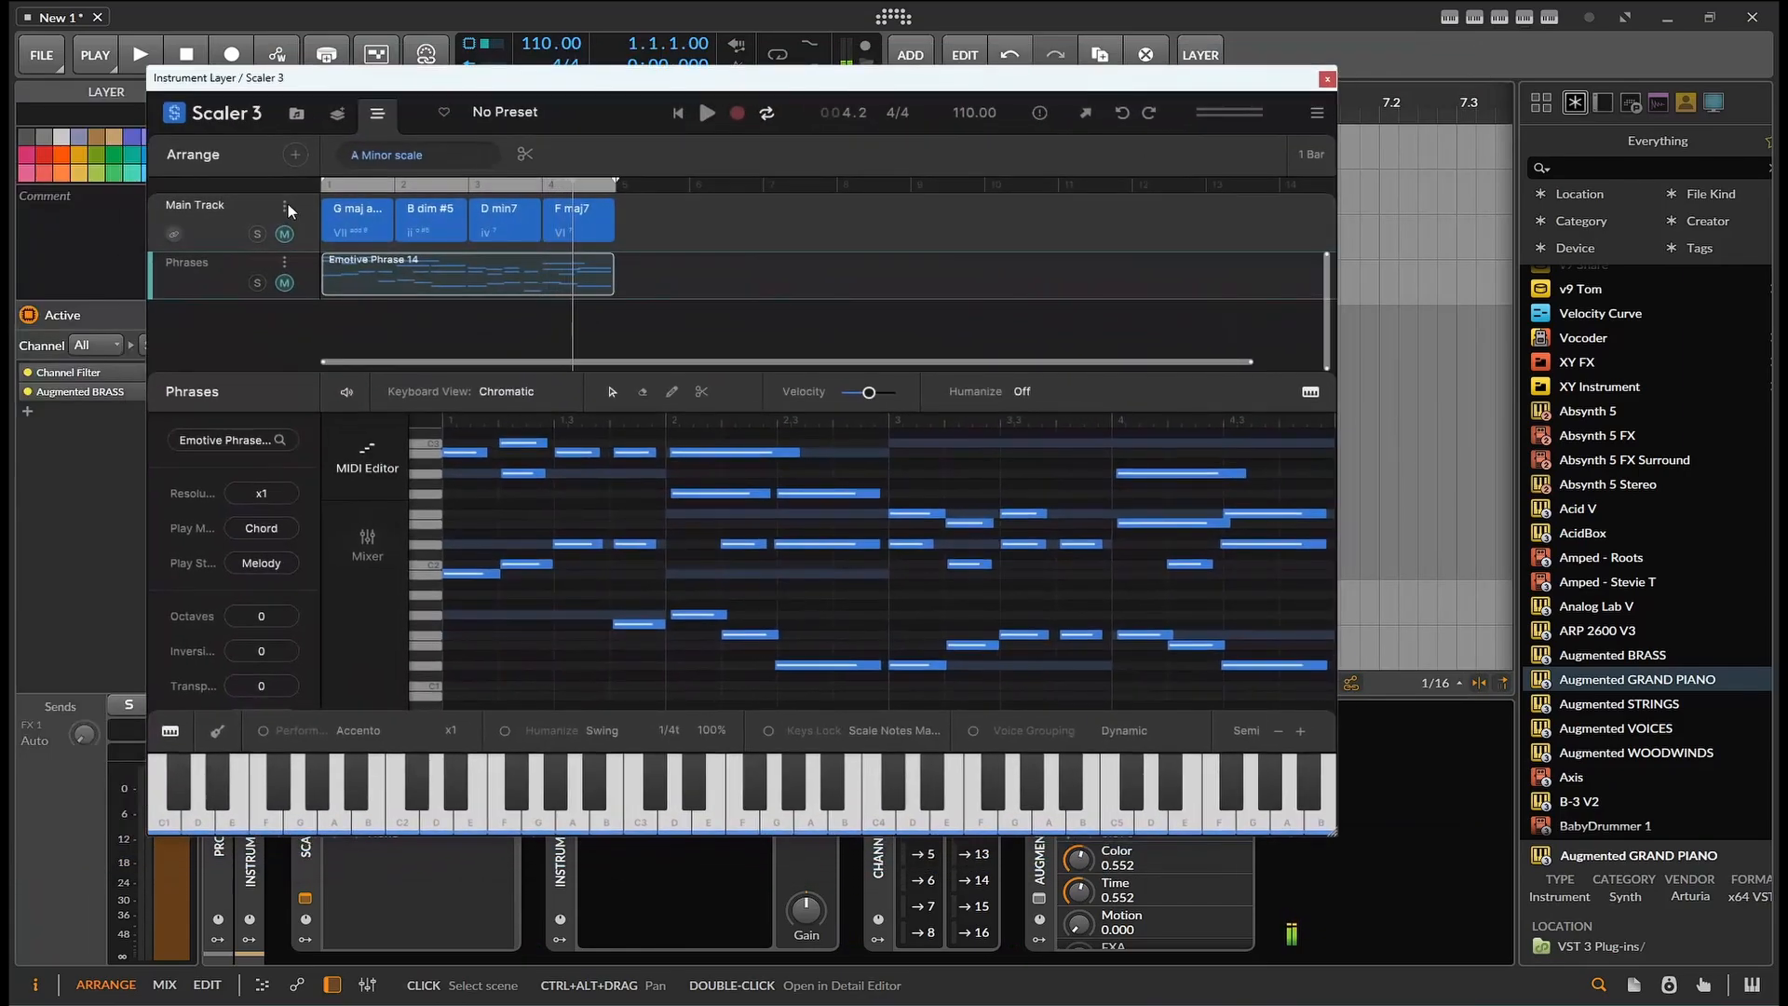
pyautogui.click(284, 205)
pyautogui.moveTo(357, 257)
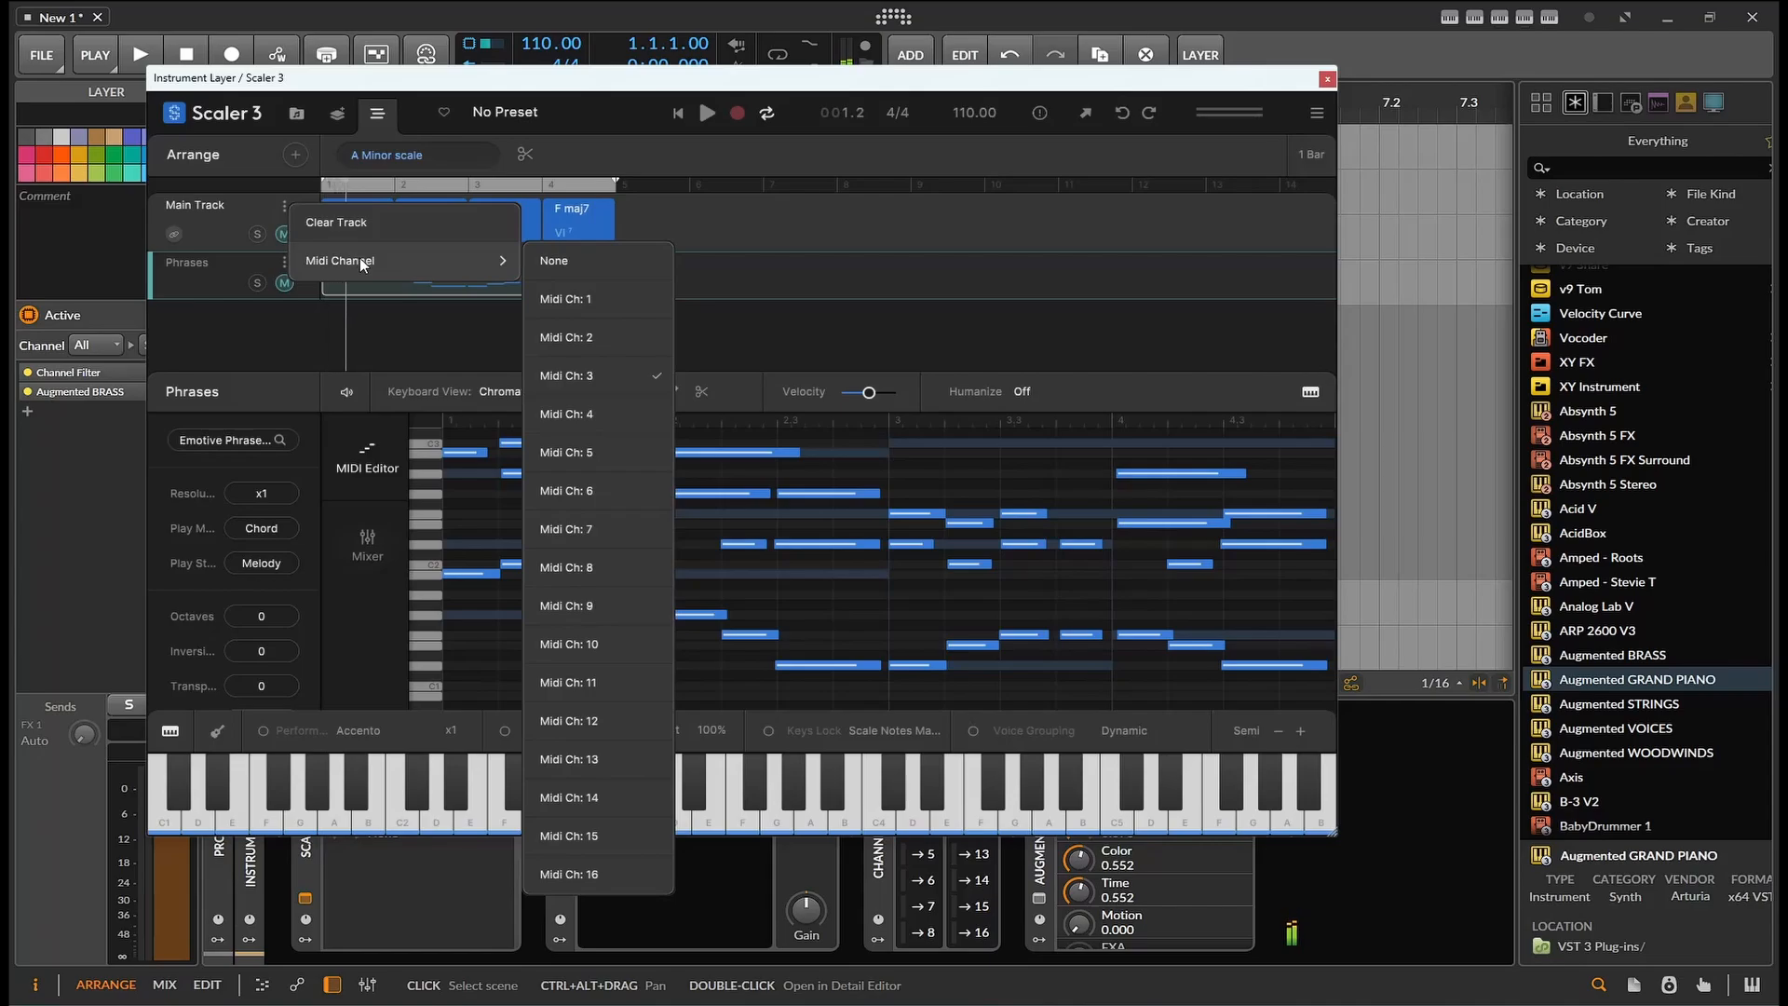
pyautogui.click(293, 262)
pyautogui.click(284, 262)
pyautogui.moveTo(405, 321)
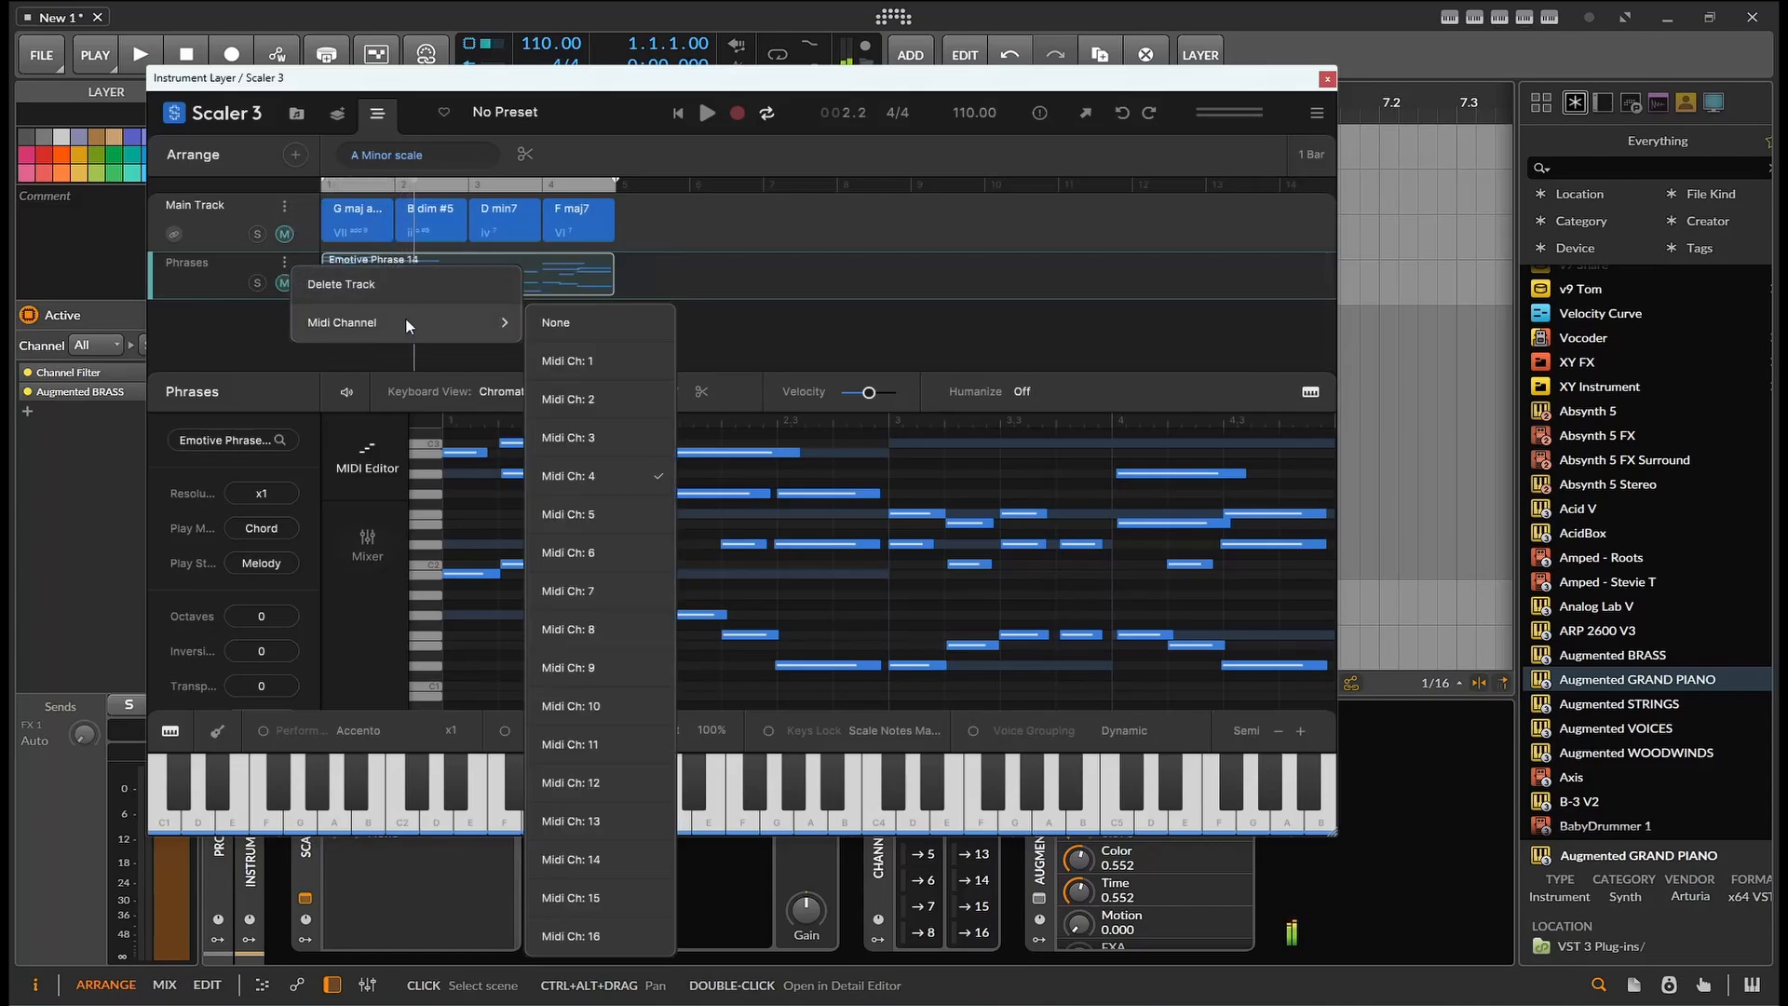
# Step: Set the Phrases track's MIDI channel to 5 and the Main Track's MIDI channel to 6 in Scaler 3
pyautogui.click(567, 513)
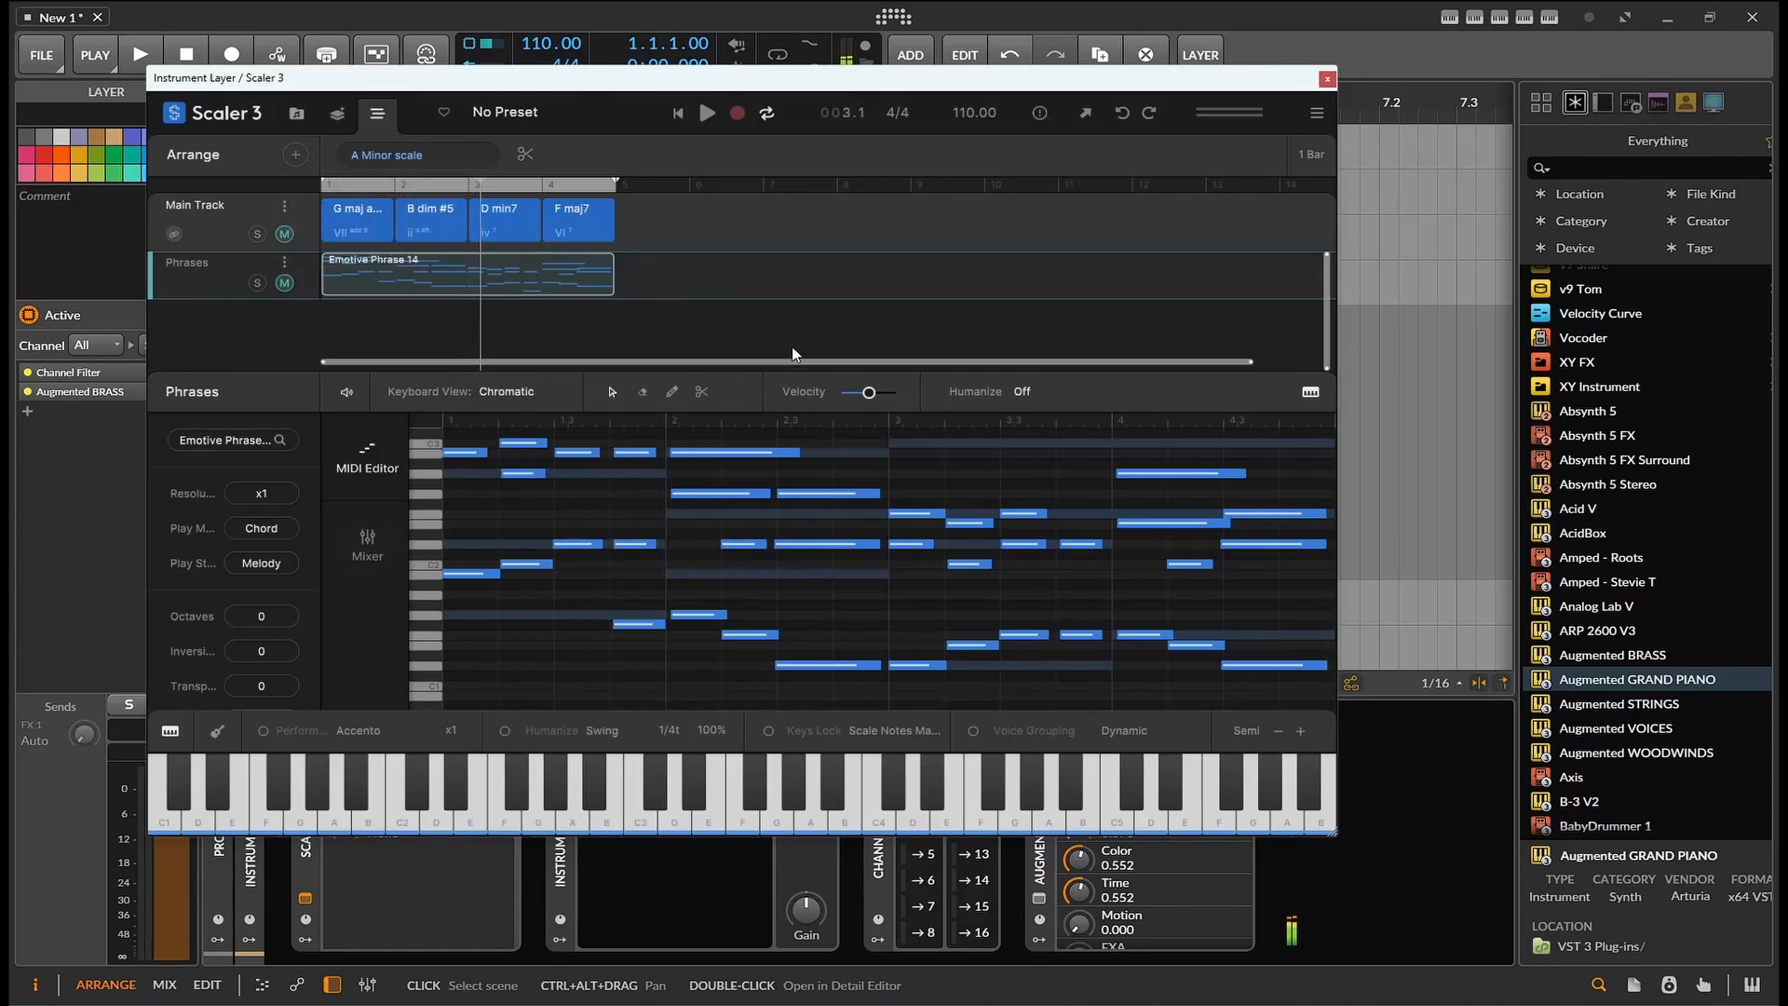
pyautogui.click(284, 205)
pyautogui.moveTo(389, 265)
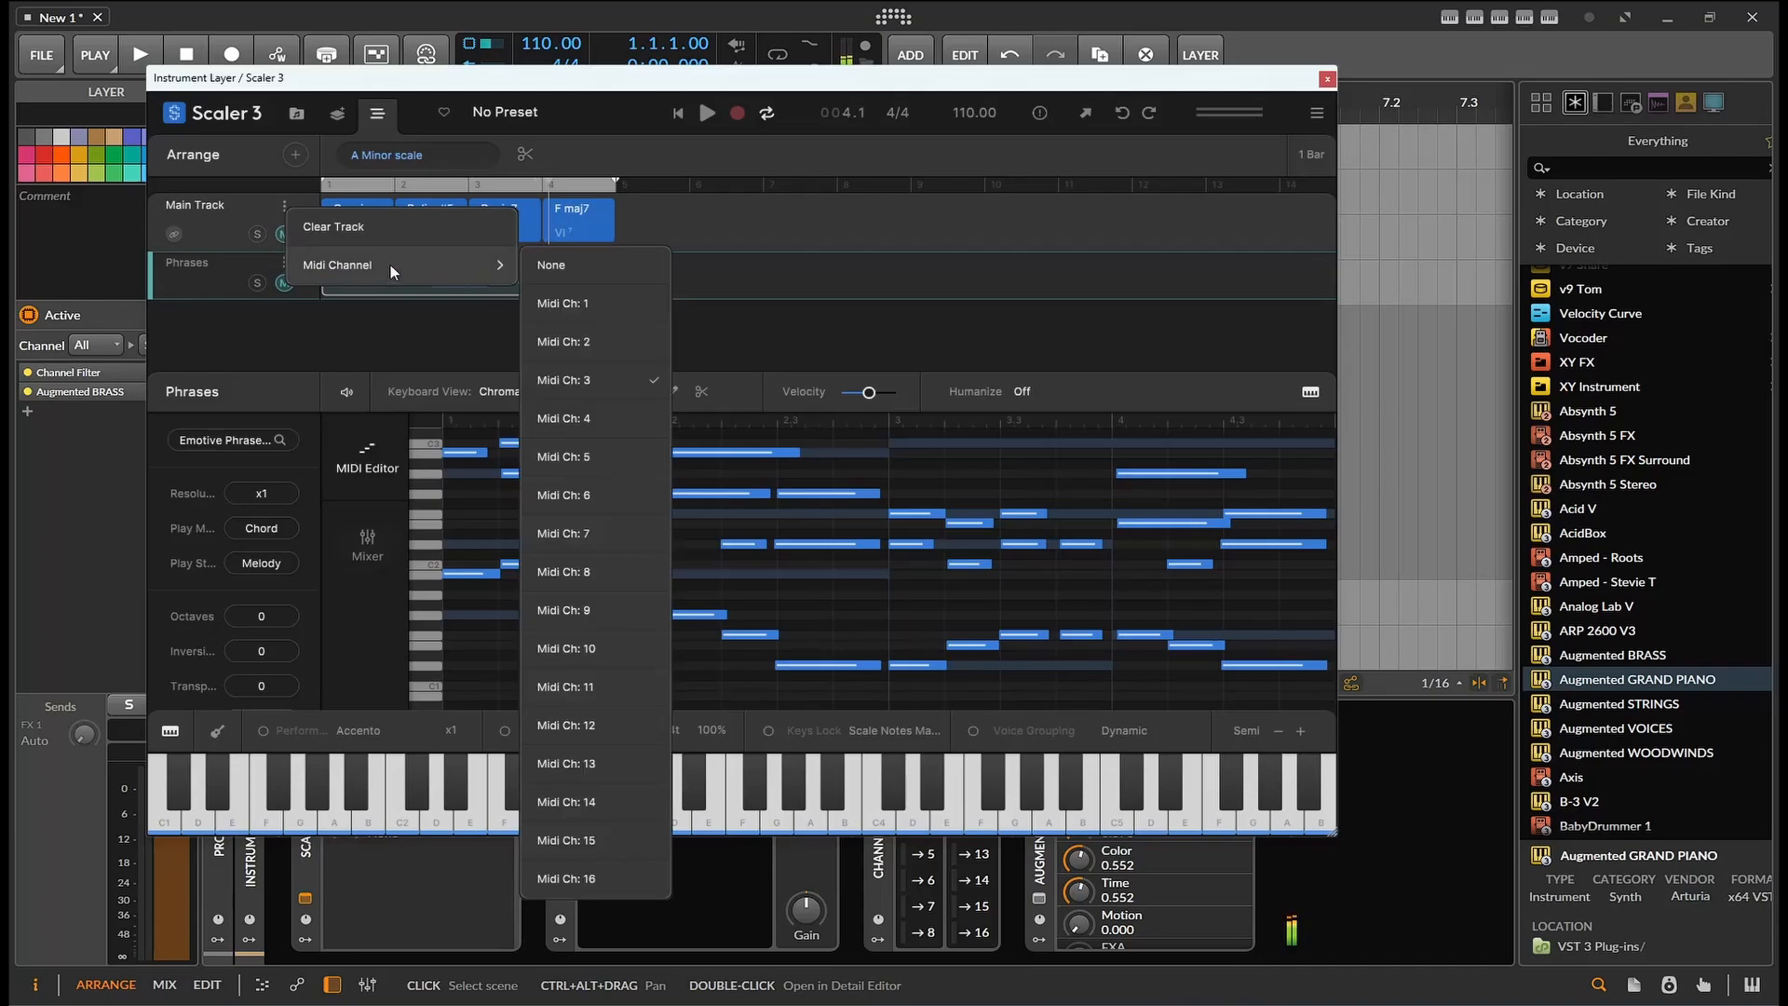
pyautogui.click(583, 499)
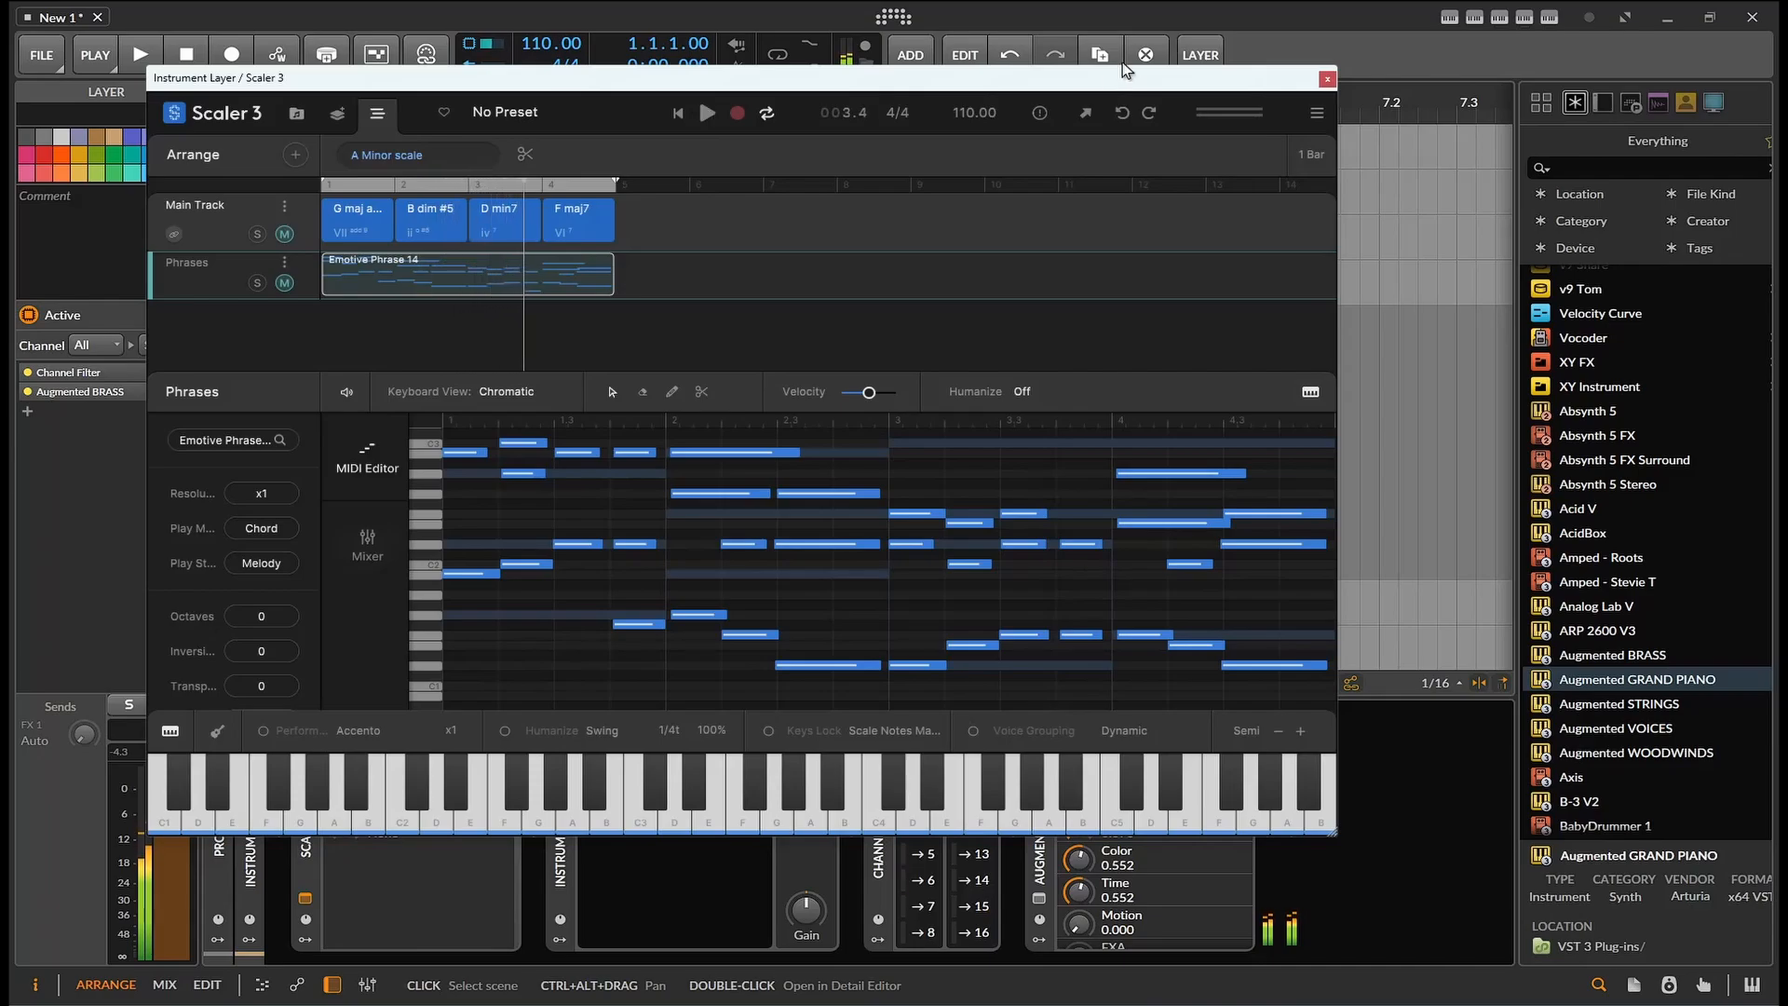
# Step: Close the Scaler 3 window and inspect the device chains of the Augmented GRAND PIANO and Augmented BRASS layers
pyautogui.click(1326, 79)
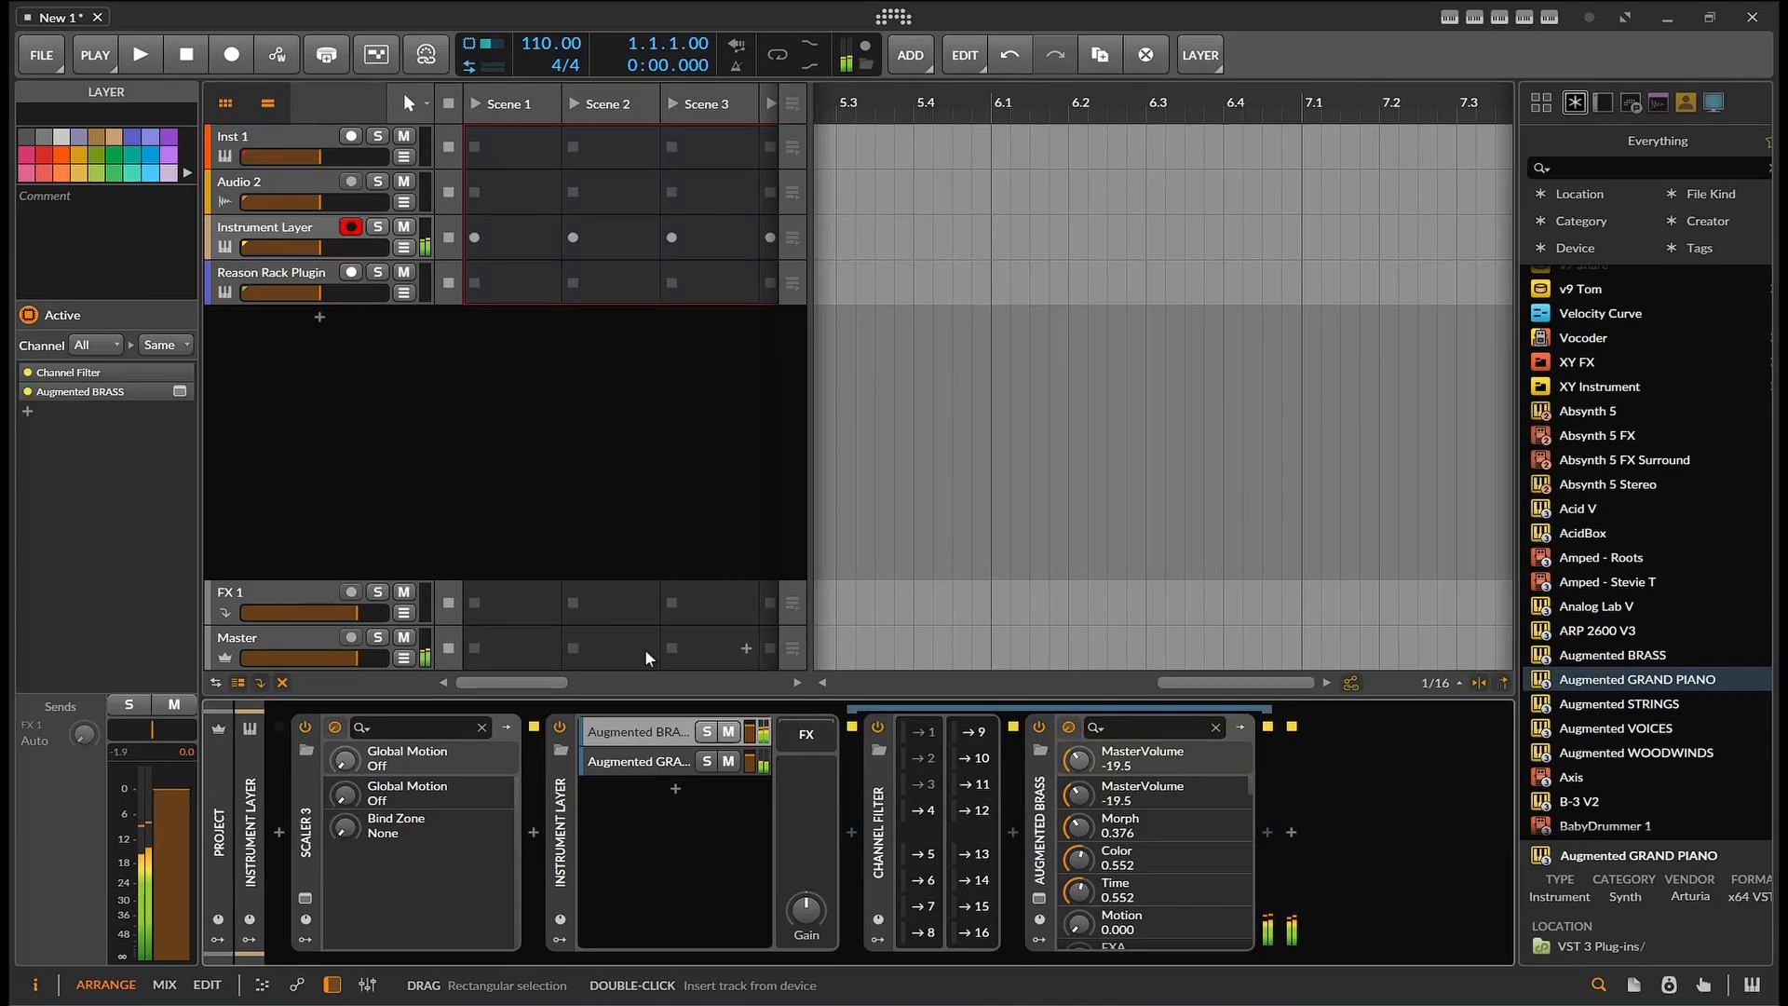
pyautogui.click(664, 772)
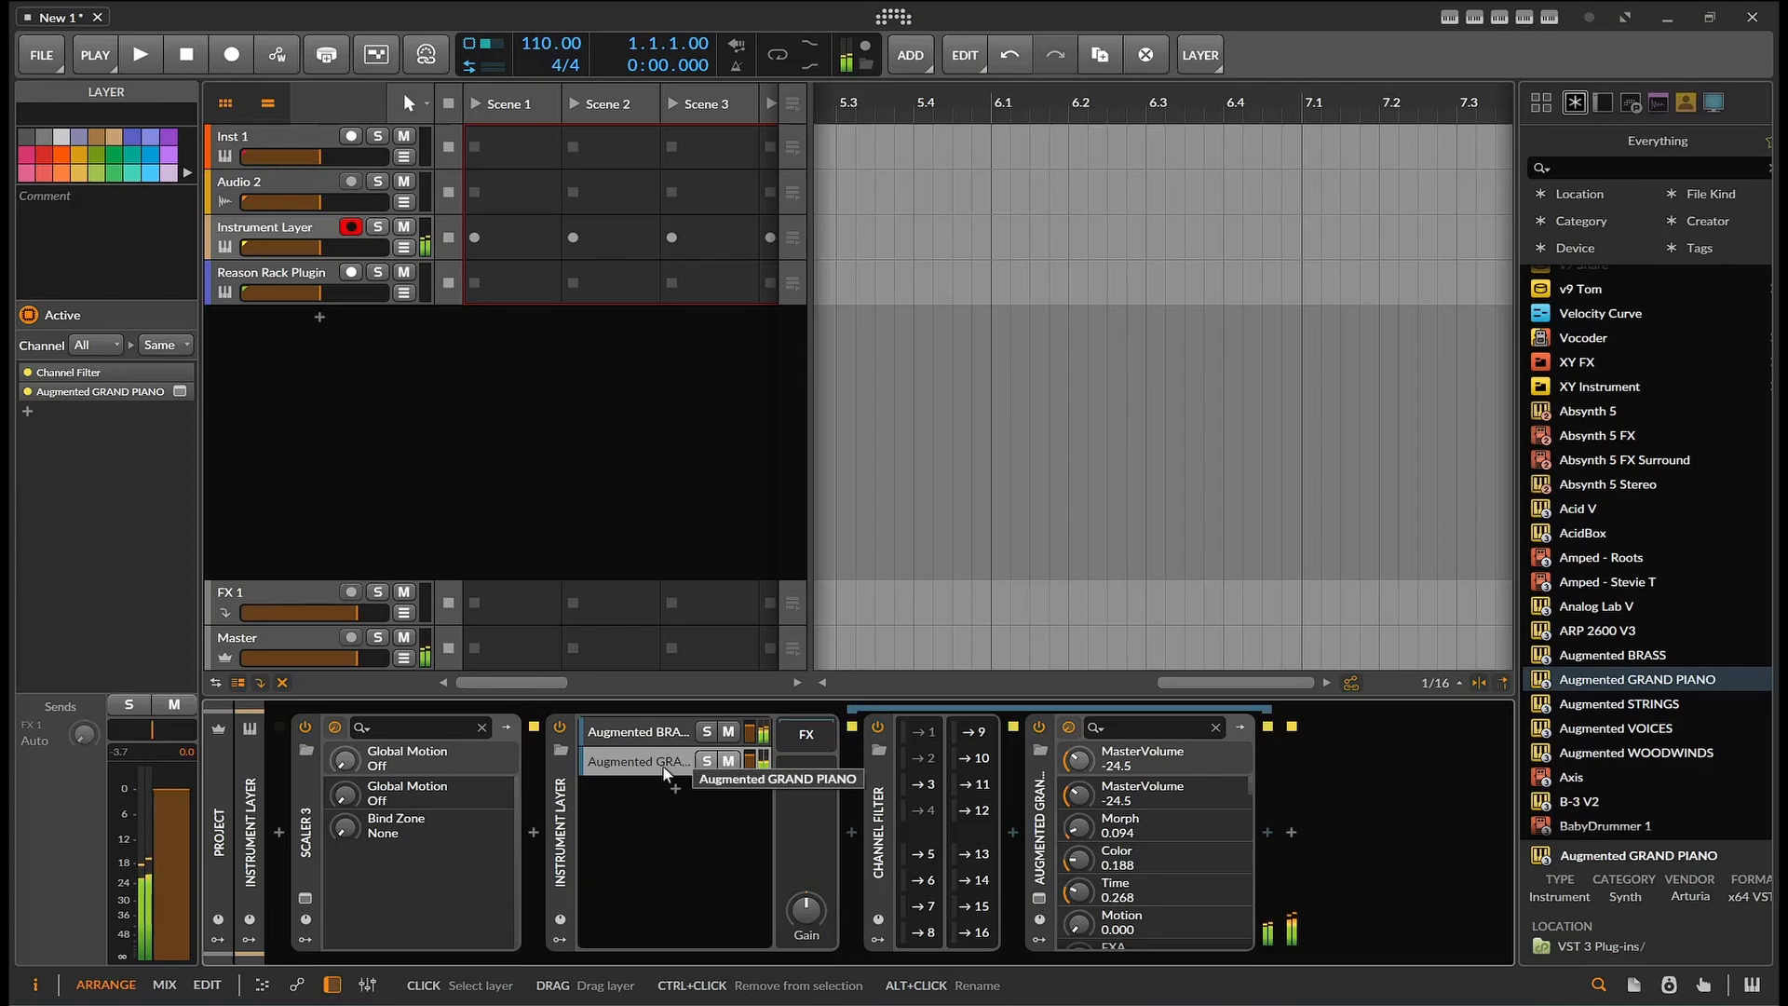
pyautogui.click(664, 735)
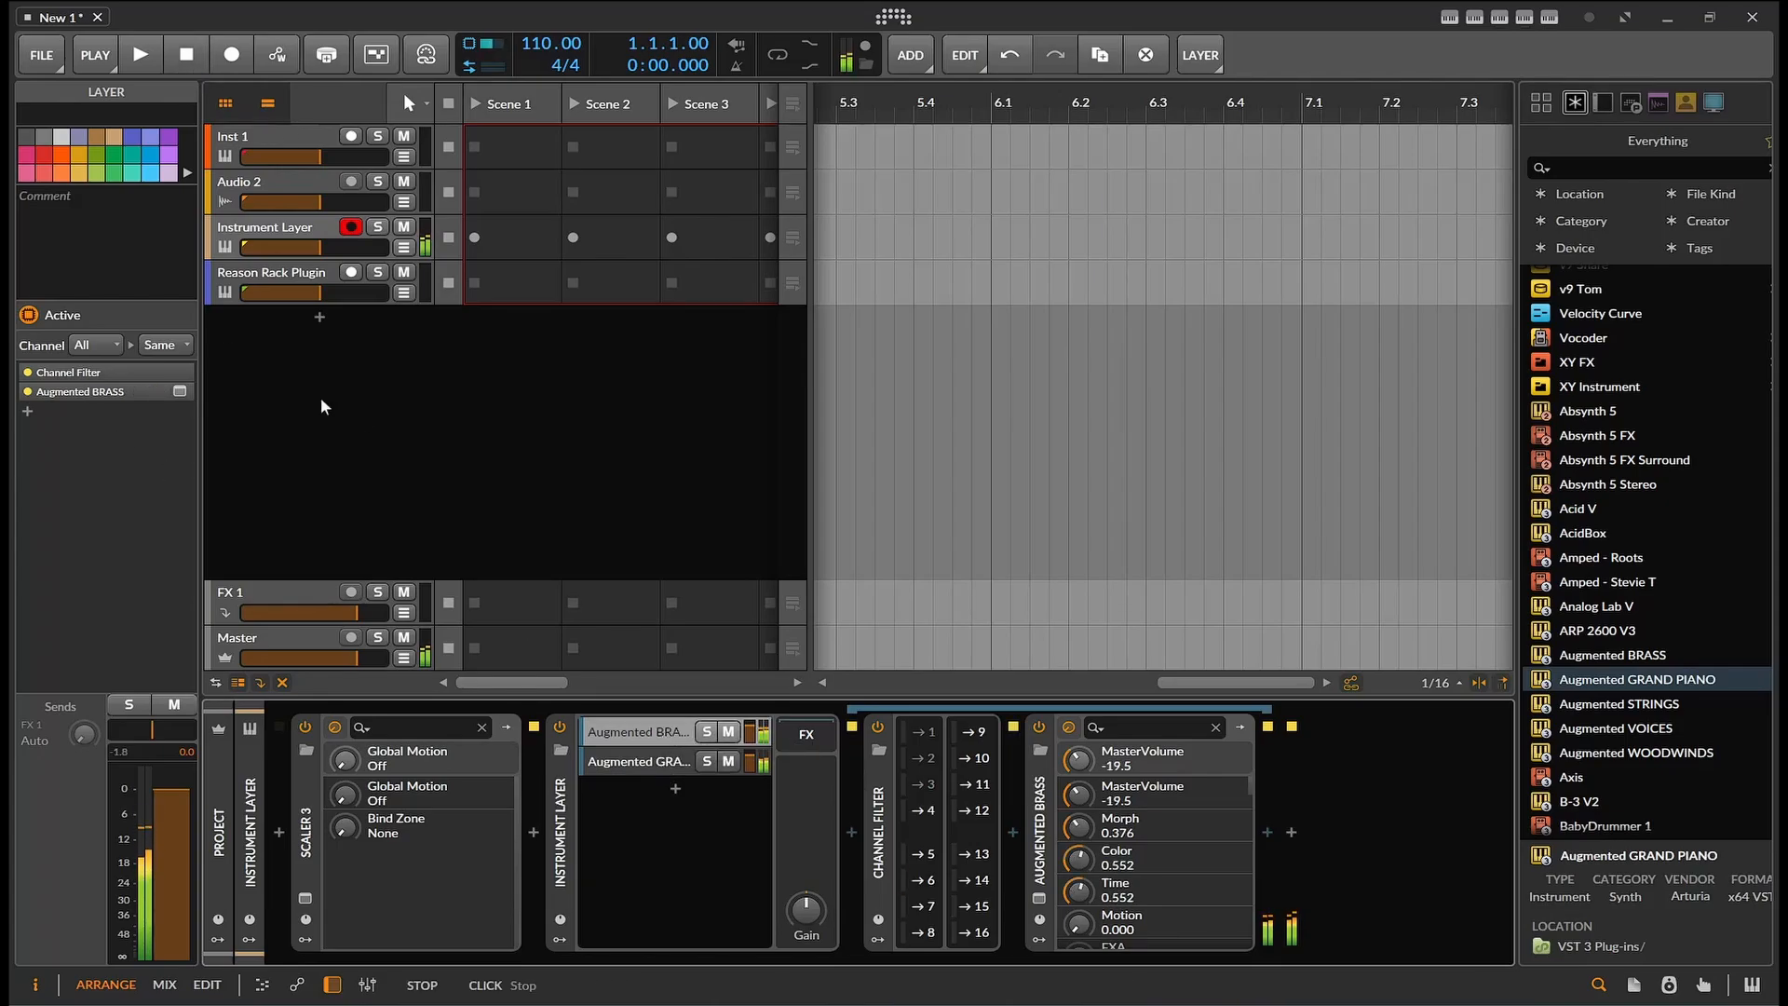
# Step: Reopen Scaler 3 and view the notes of the Main Track and the Phrases track
pyautogui.click(335, 728)
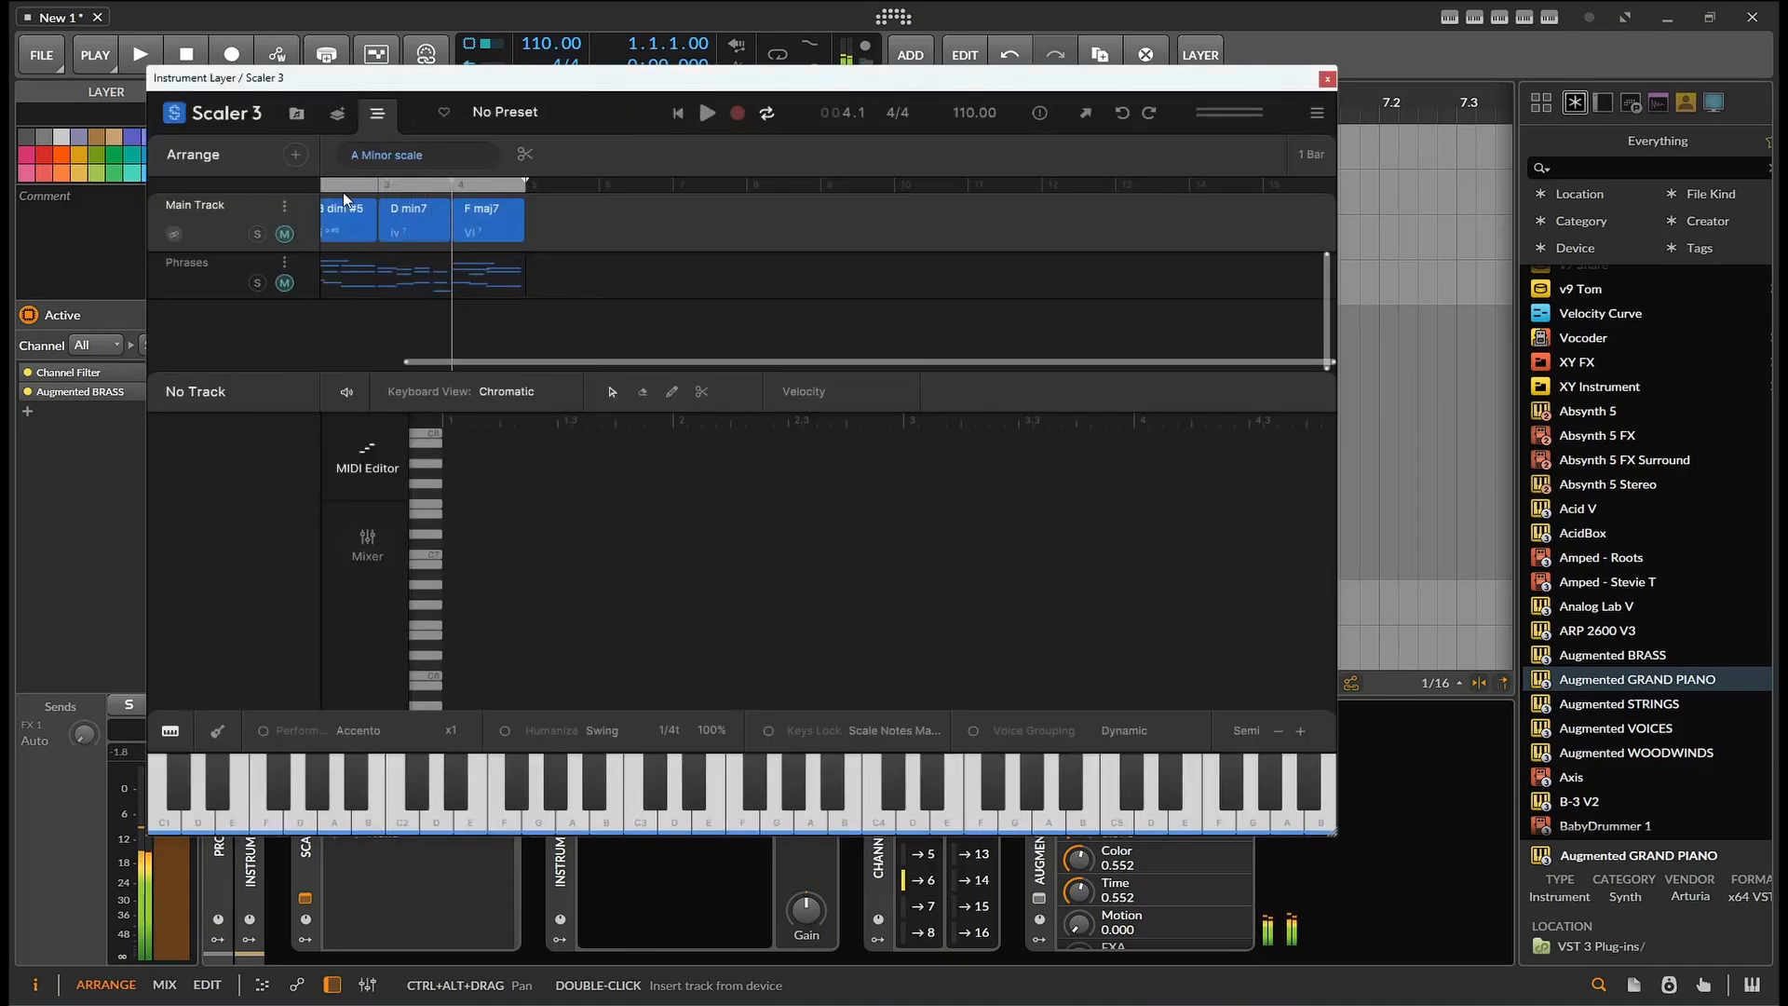
pyautogui.click(211, 247)
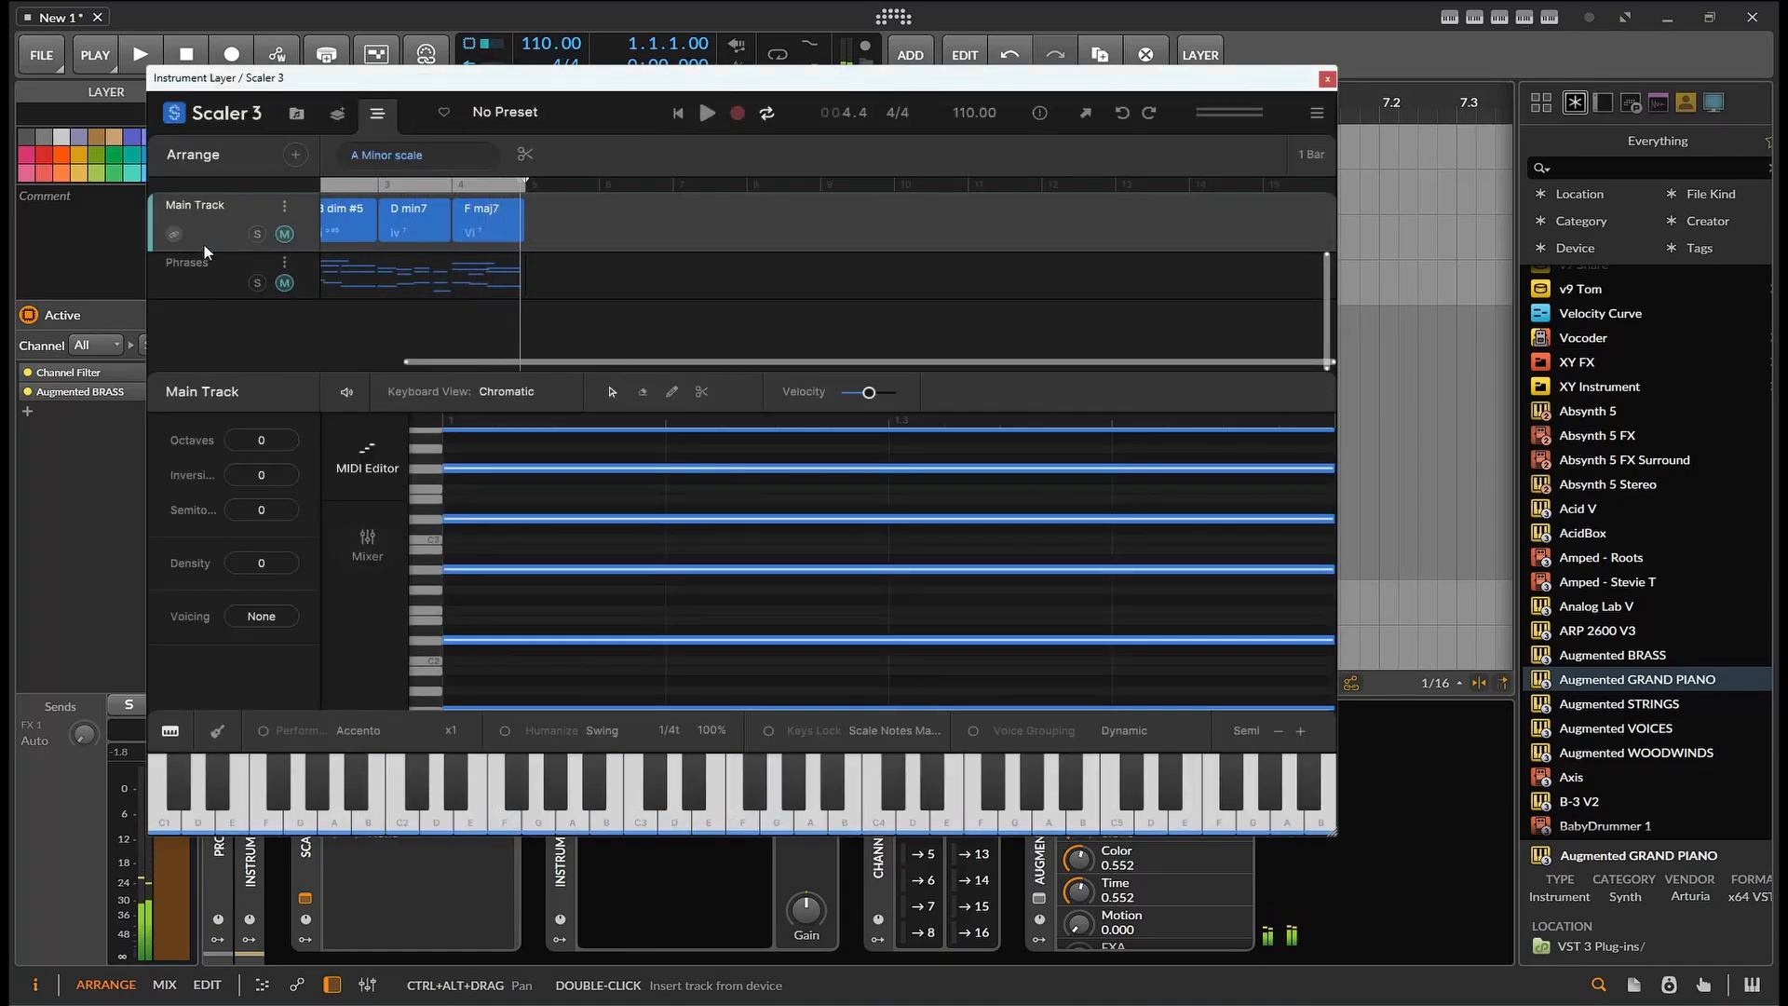
pyautogui.click(223, 272)
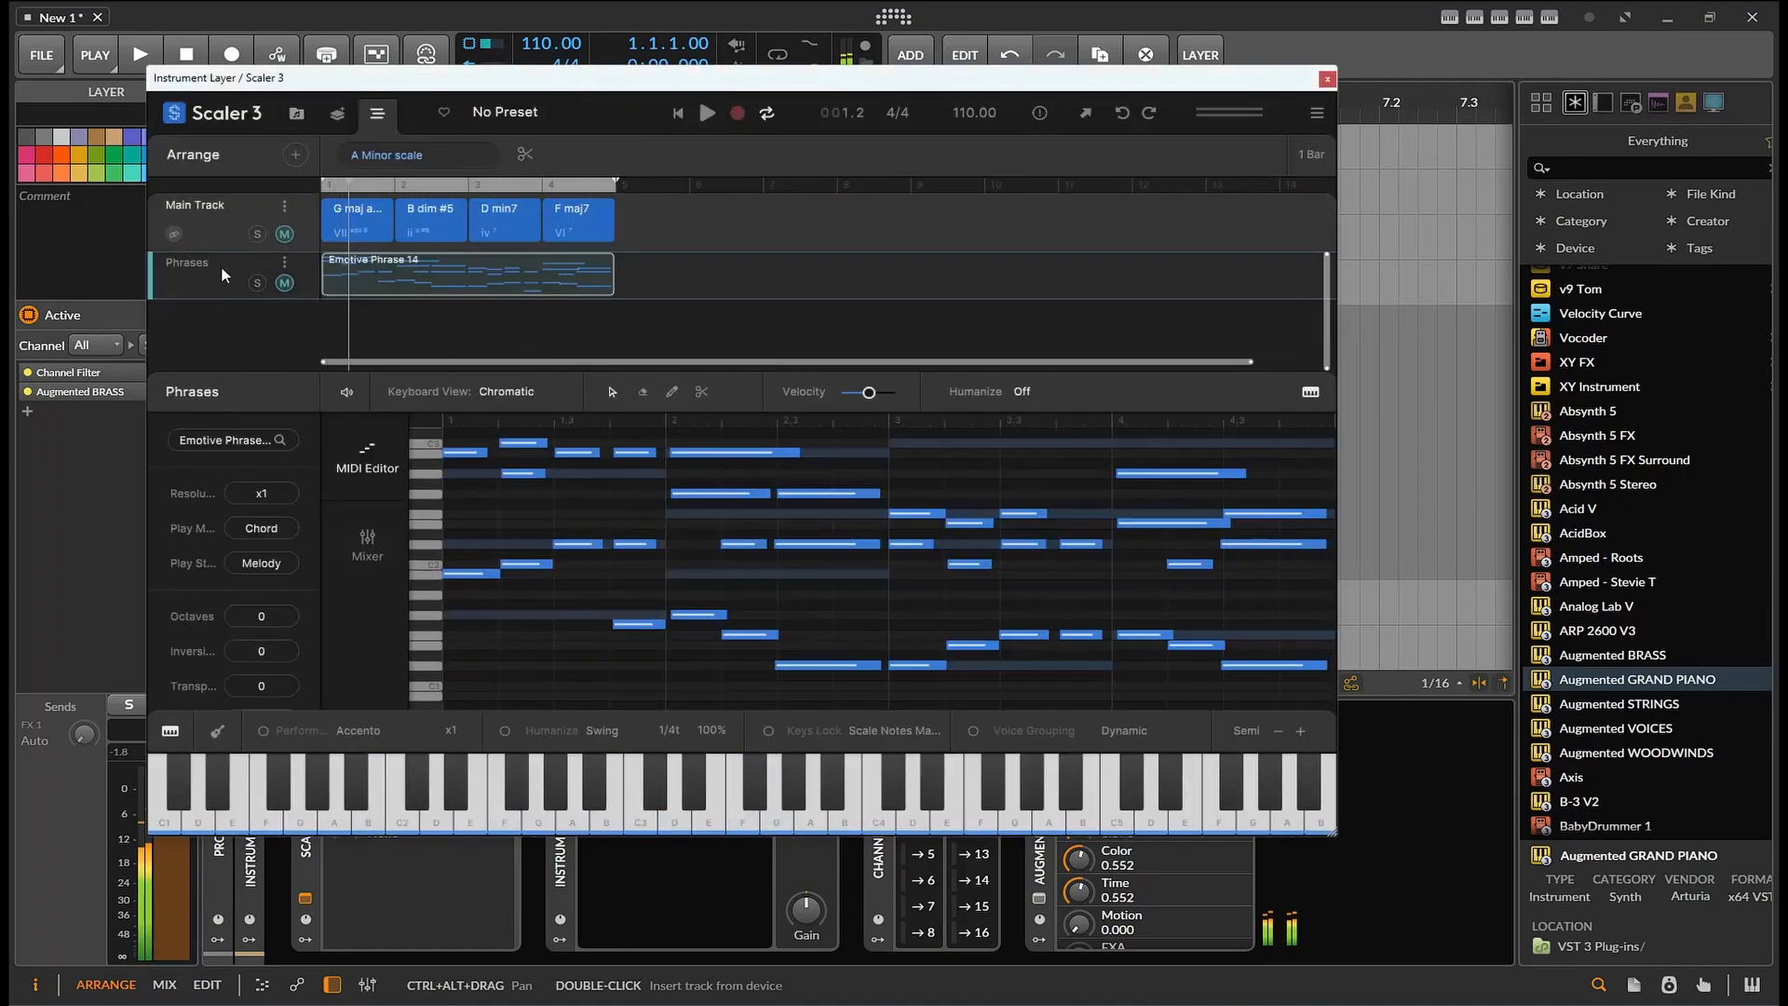
# Step: Try to stop Scaler 3's looping playback using both its own transport and the host transport
pyautogui.rightClick(708, 115)
pyautogui.click(703, 116)
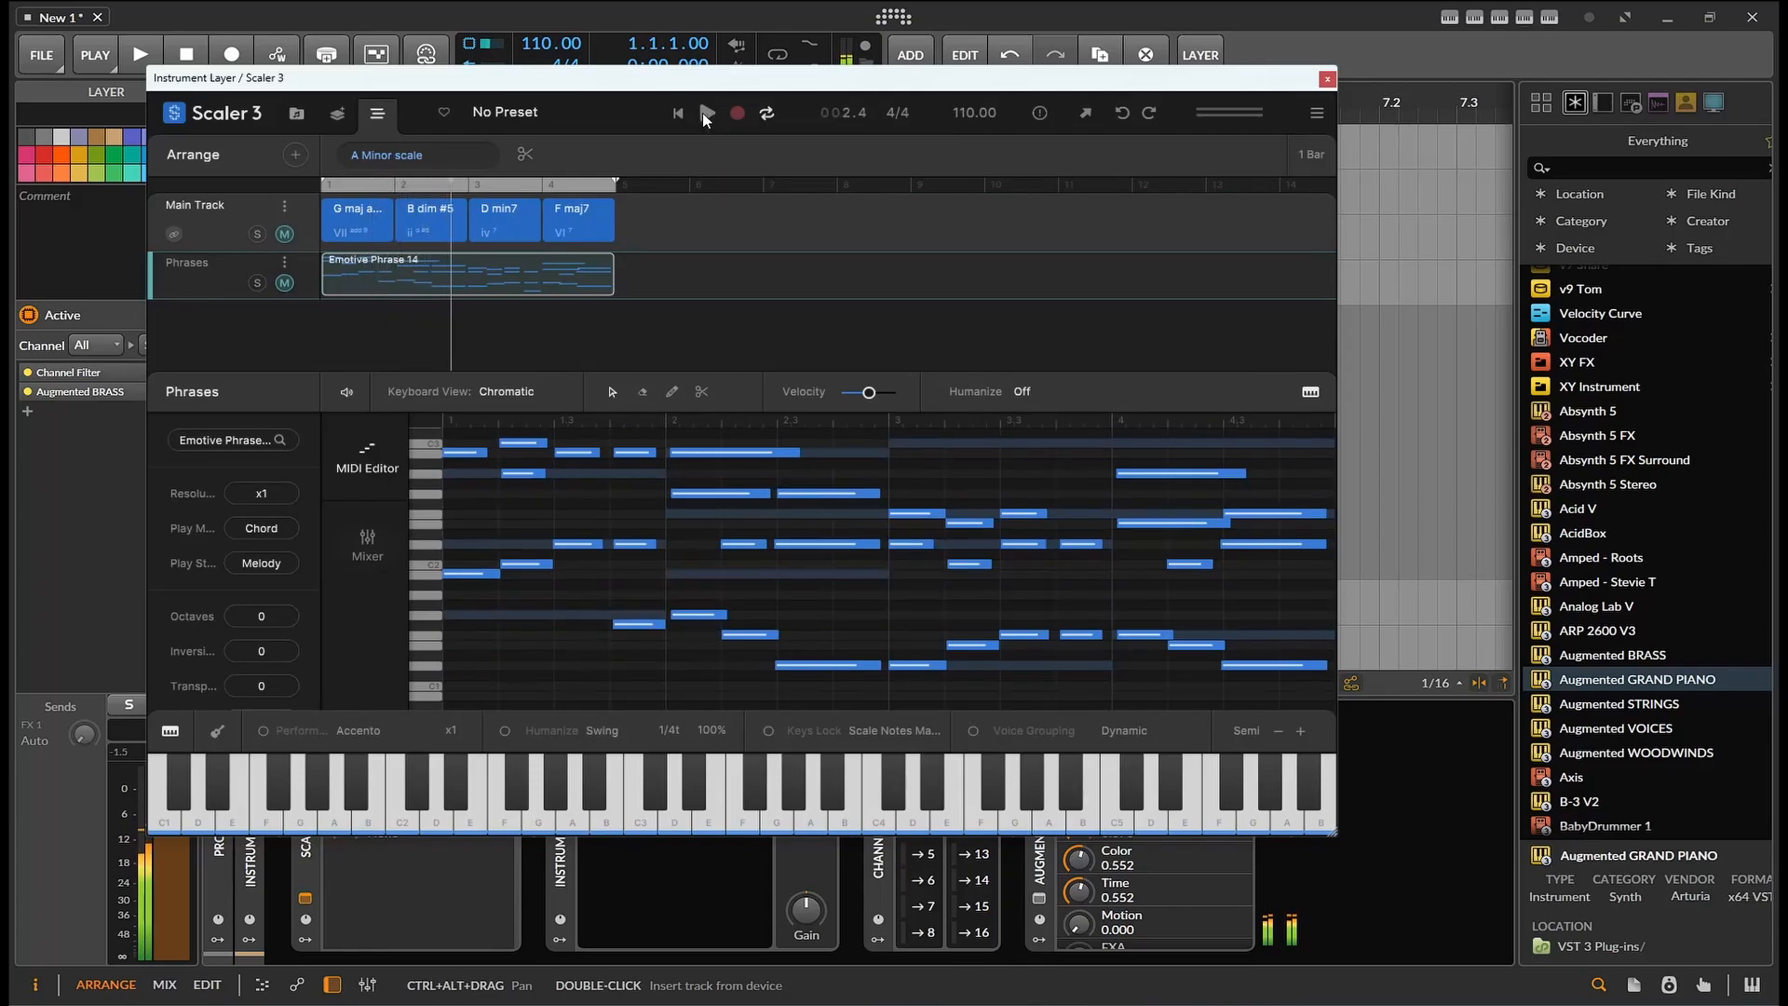
pyautogui.rightClick(703, 113)
pyautogui.click(917, 140)
pyautogui.press('space')
pyautogui.press('space')
pyautogui.press('space')
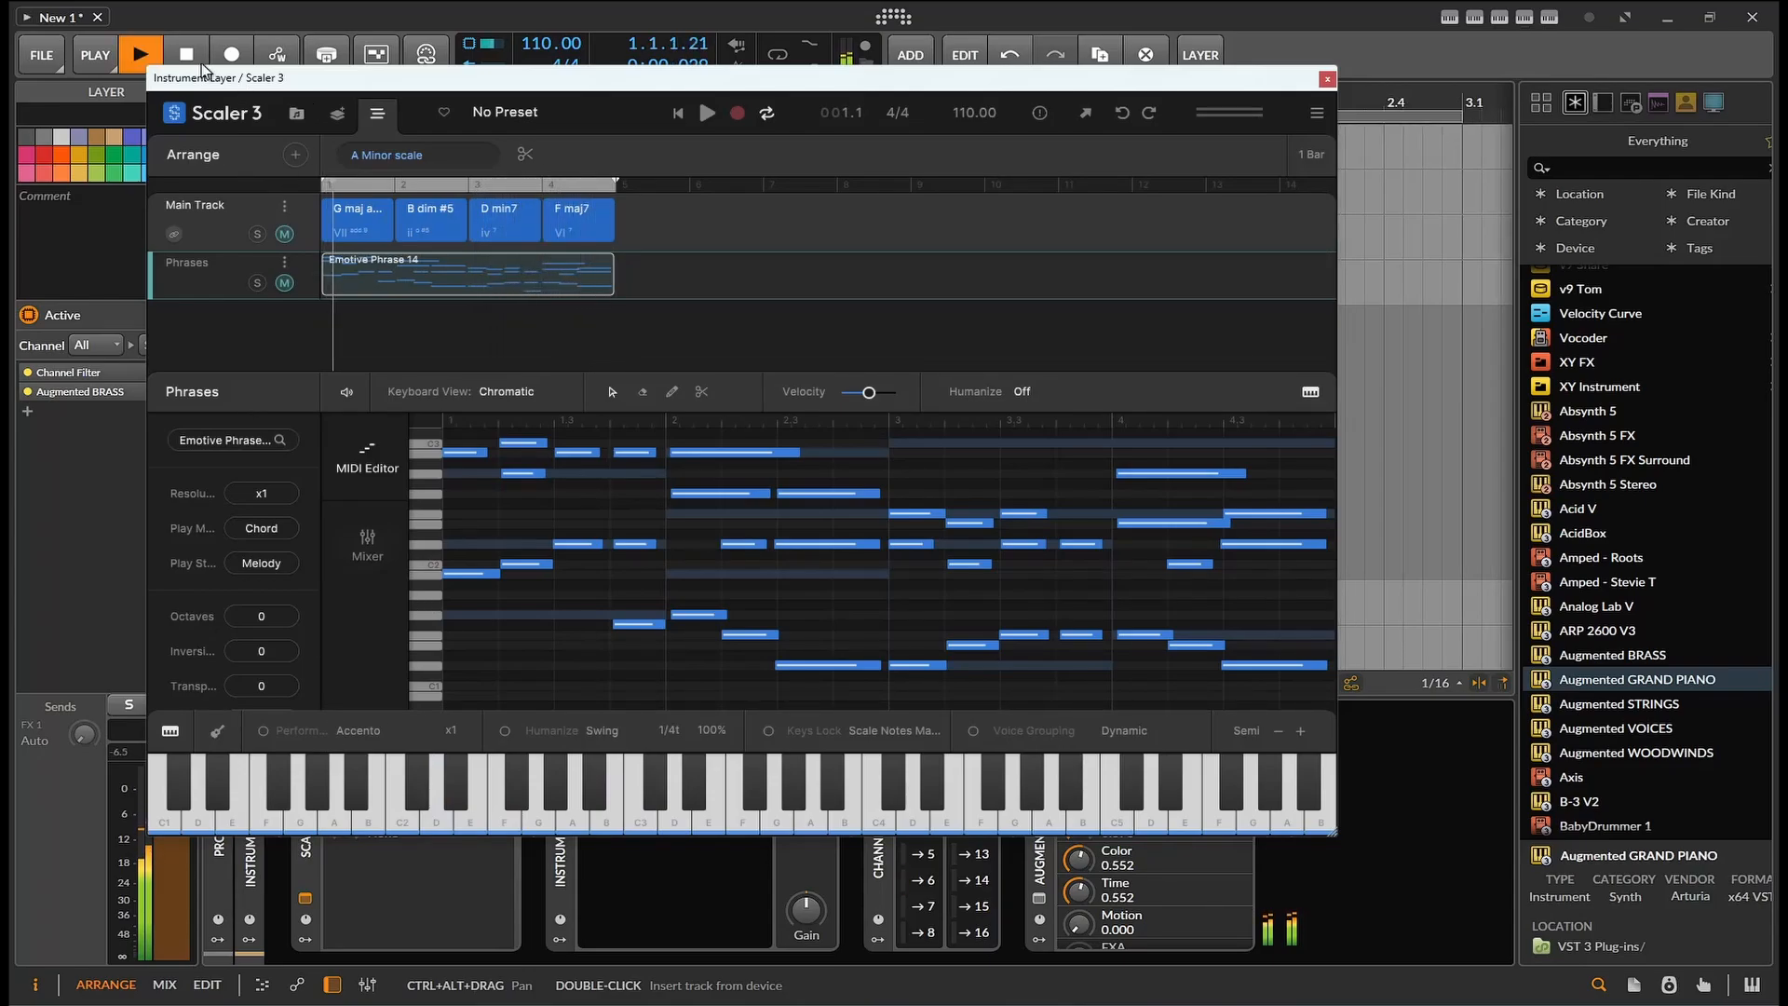
pyautogui.click(187, 63)
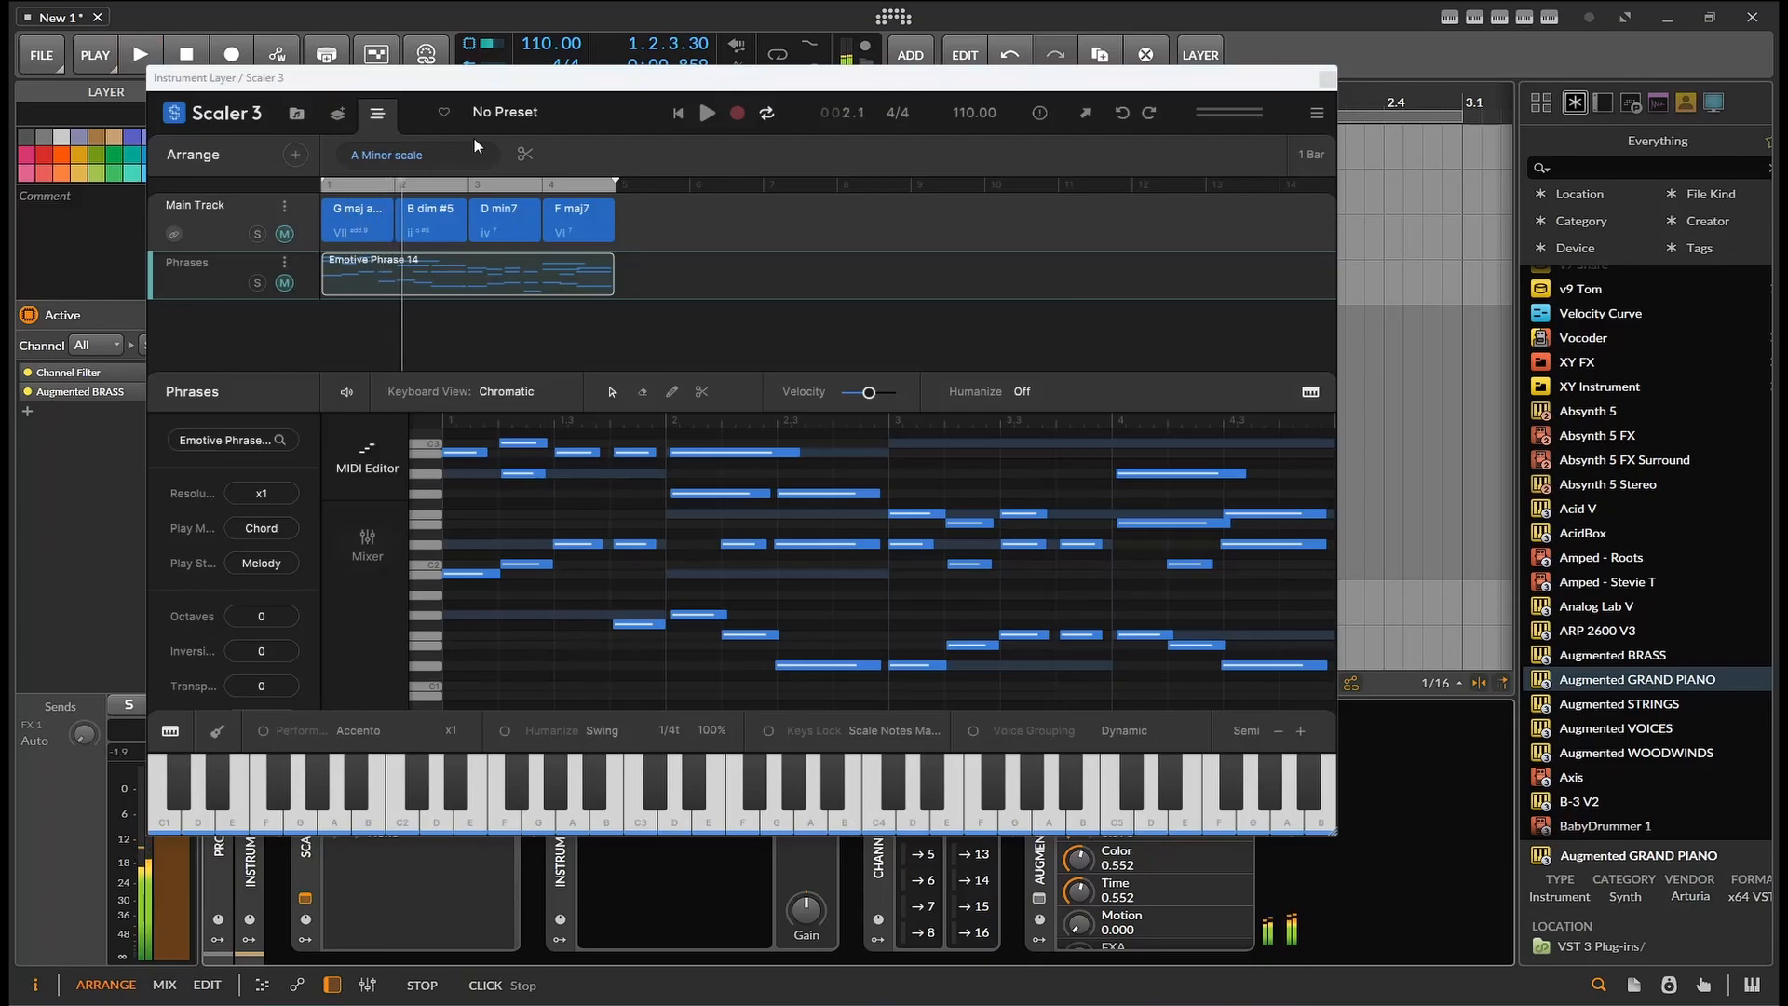
pyautogui.click(705, 122)
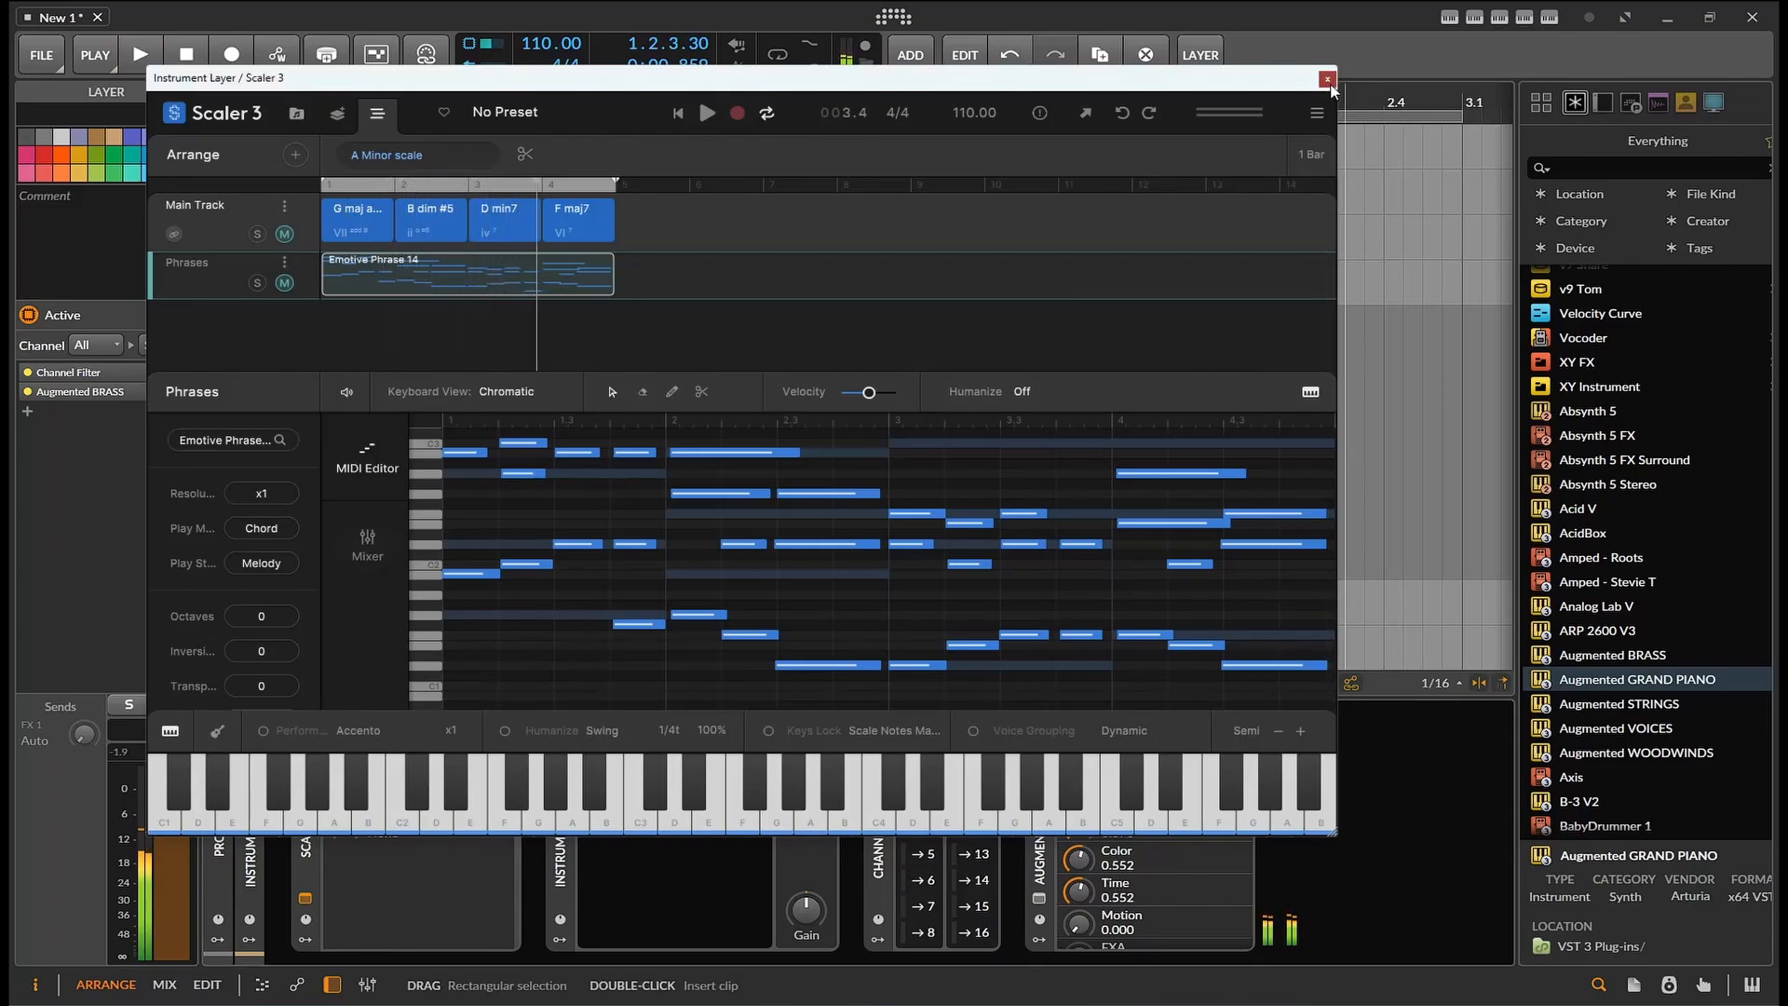
# Step: Switch off the Instrument Layer device to silence it and reopen the Scaler 3 window at the start of its arrangement
pyautogui.click(1326, 78)
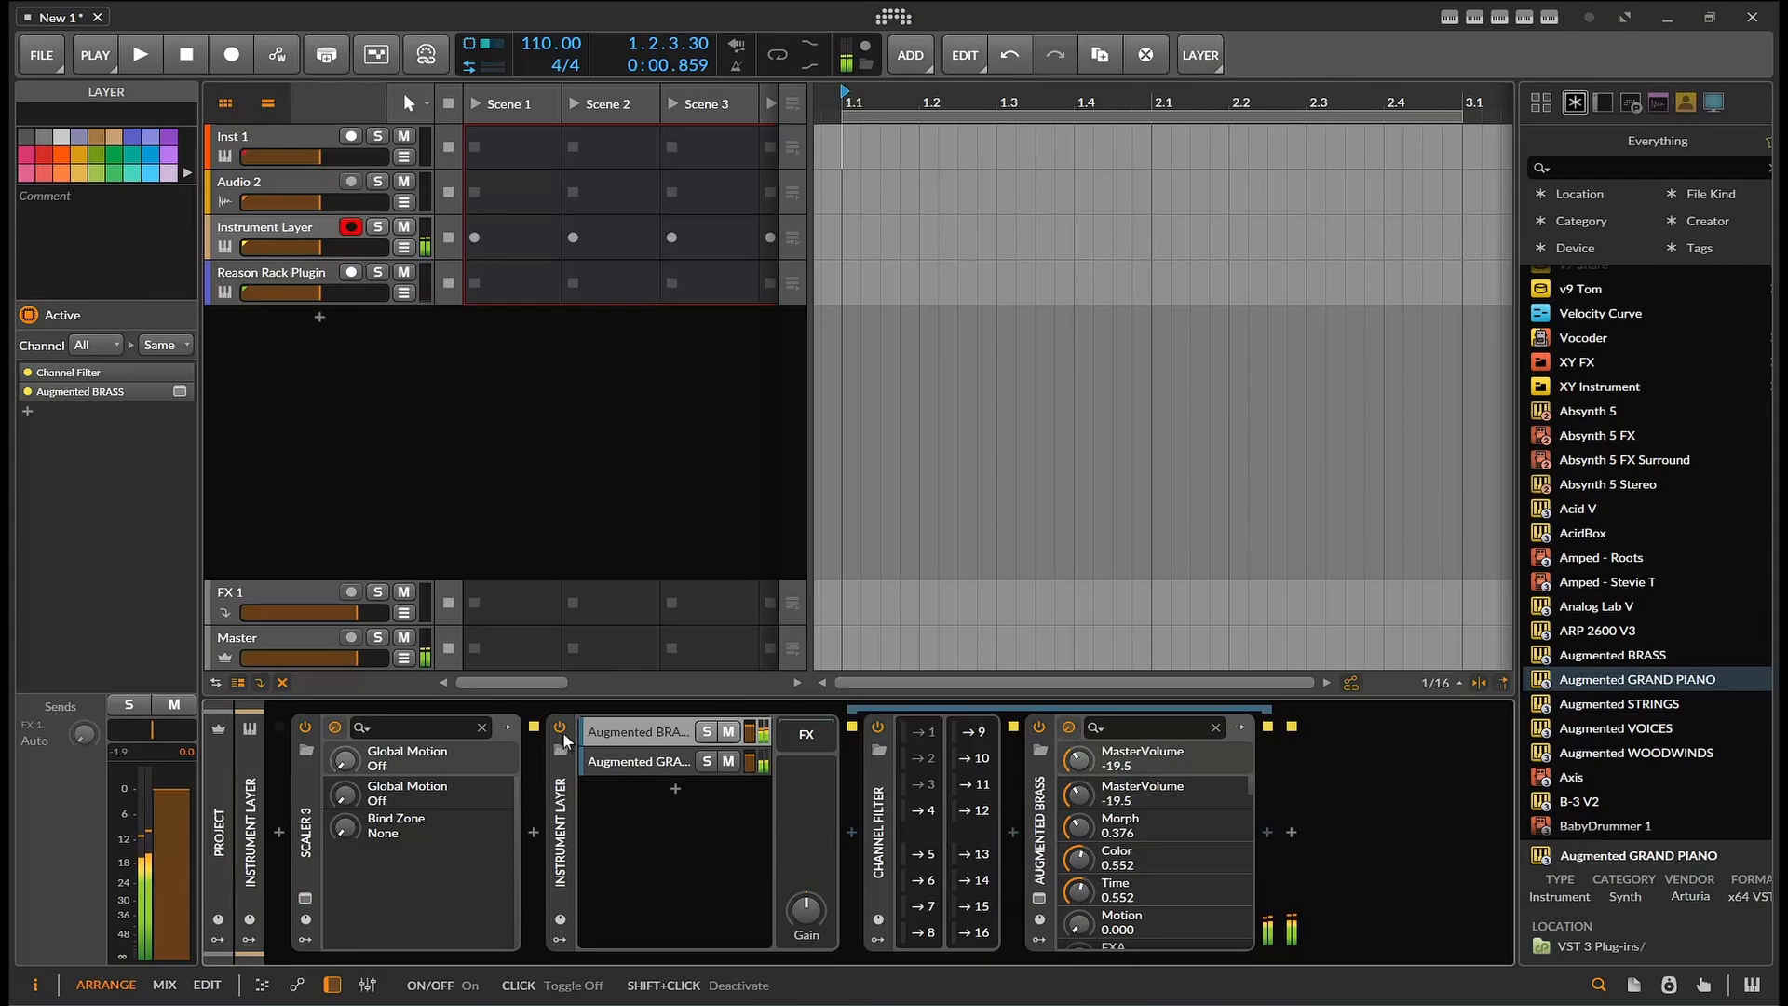
pyautogui.click(562, 728)
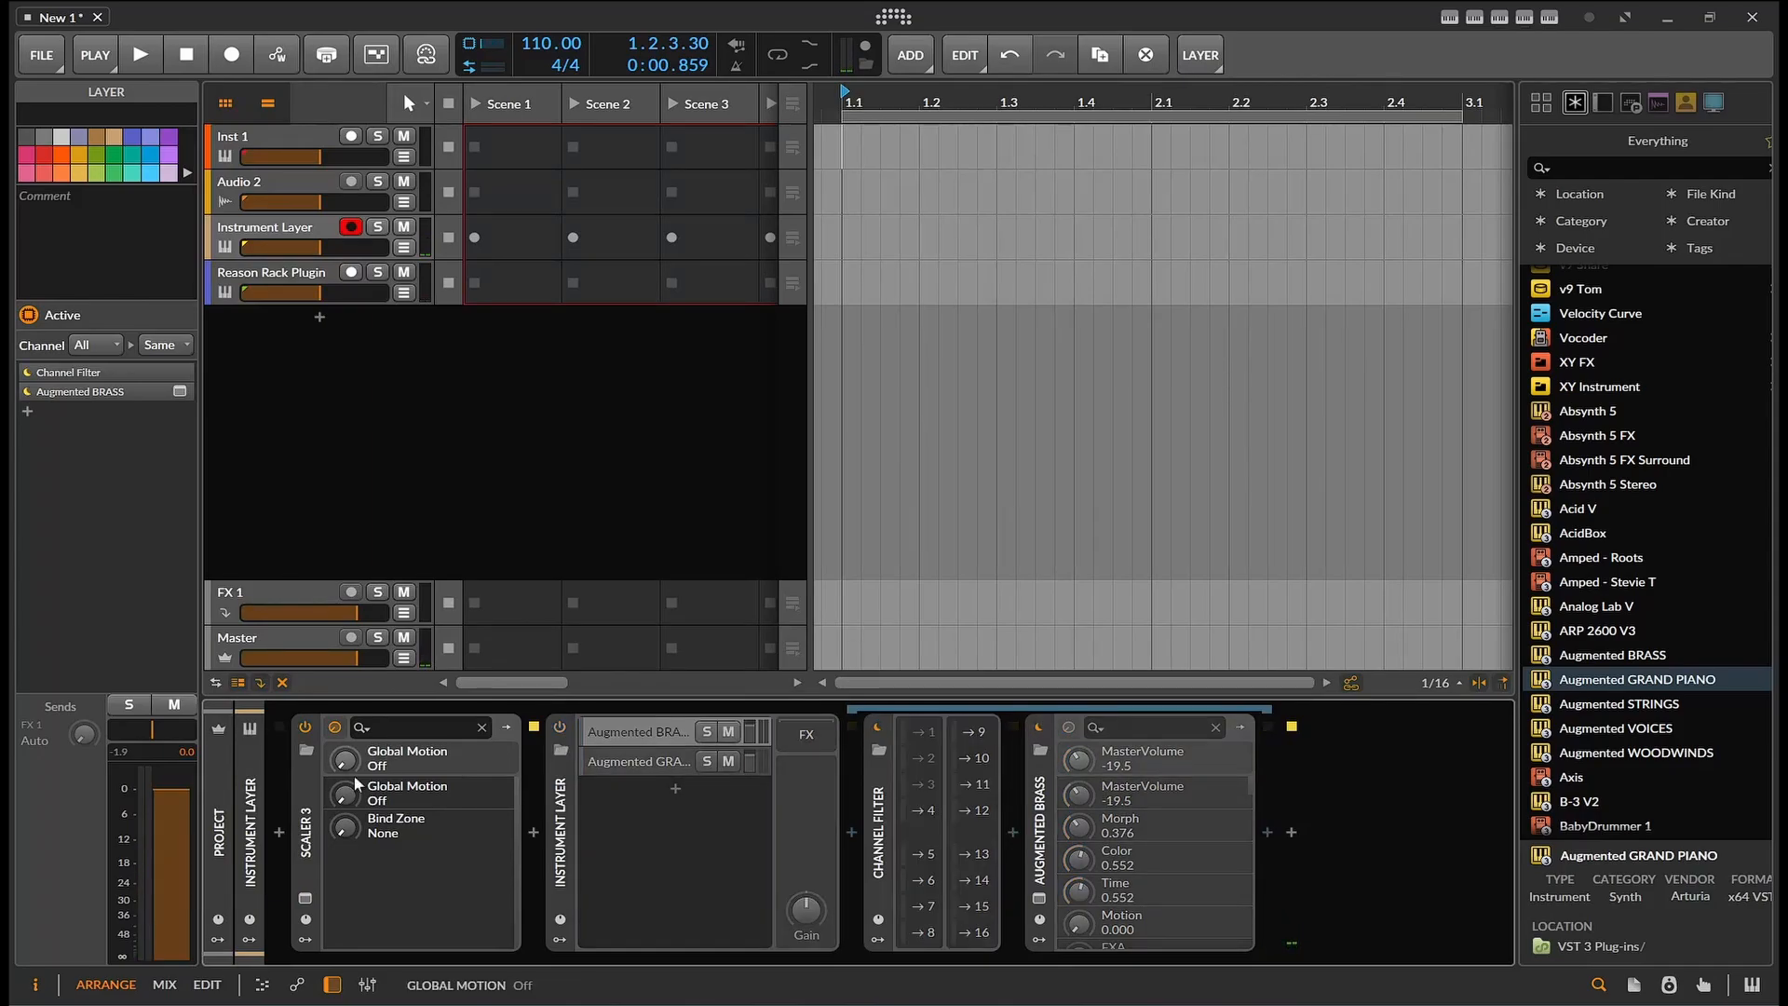
pyautogui.click(304, 898)
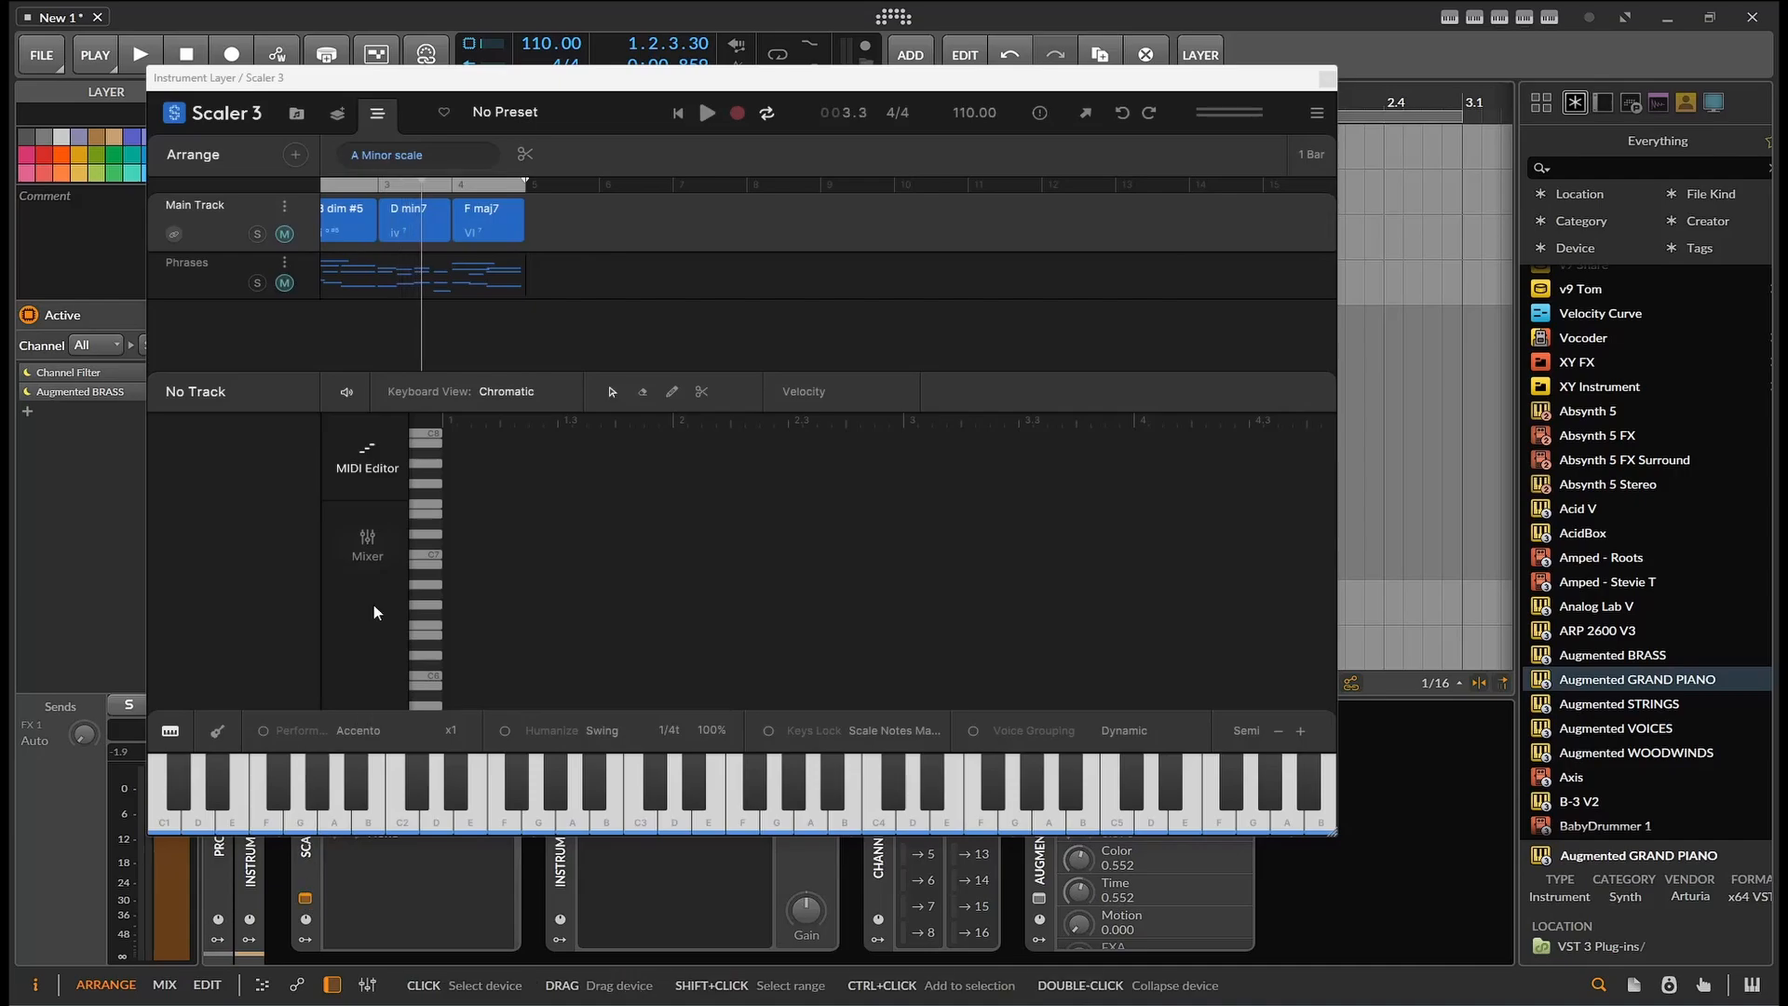
pyautogui.hscroll(-3, 503, 363)
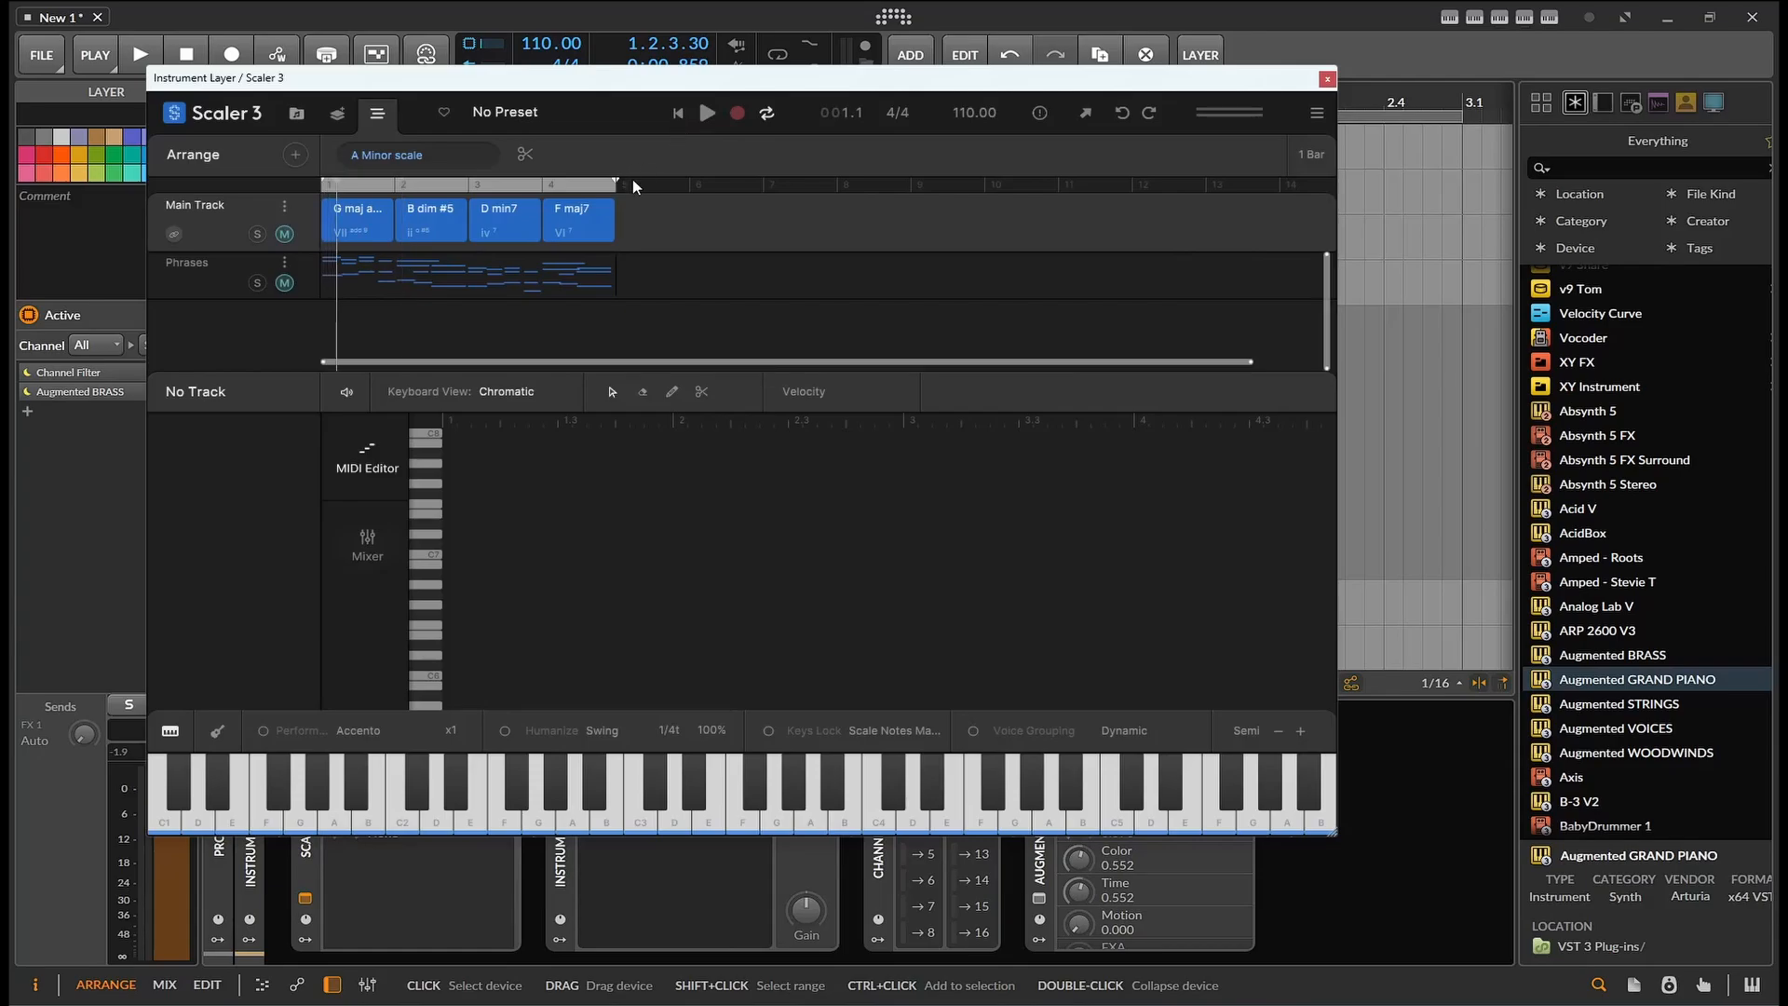
# Step: Unmute the Main Track and Phrases track in Scaler 3 and move the plug-in window lower
pyautogui.click(285, 233)
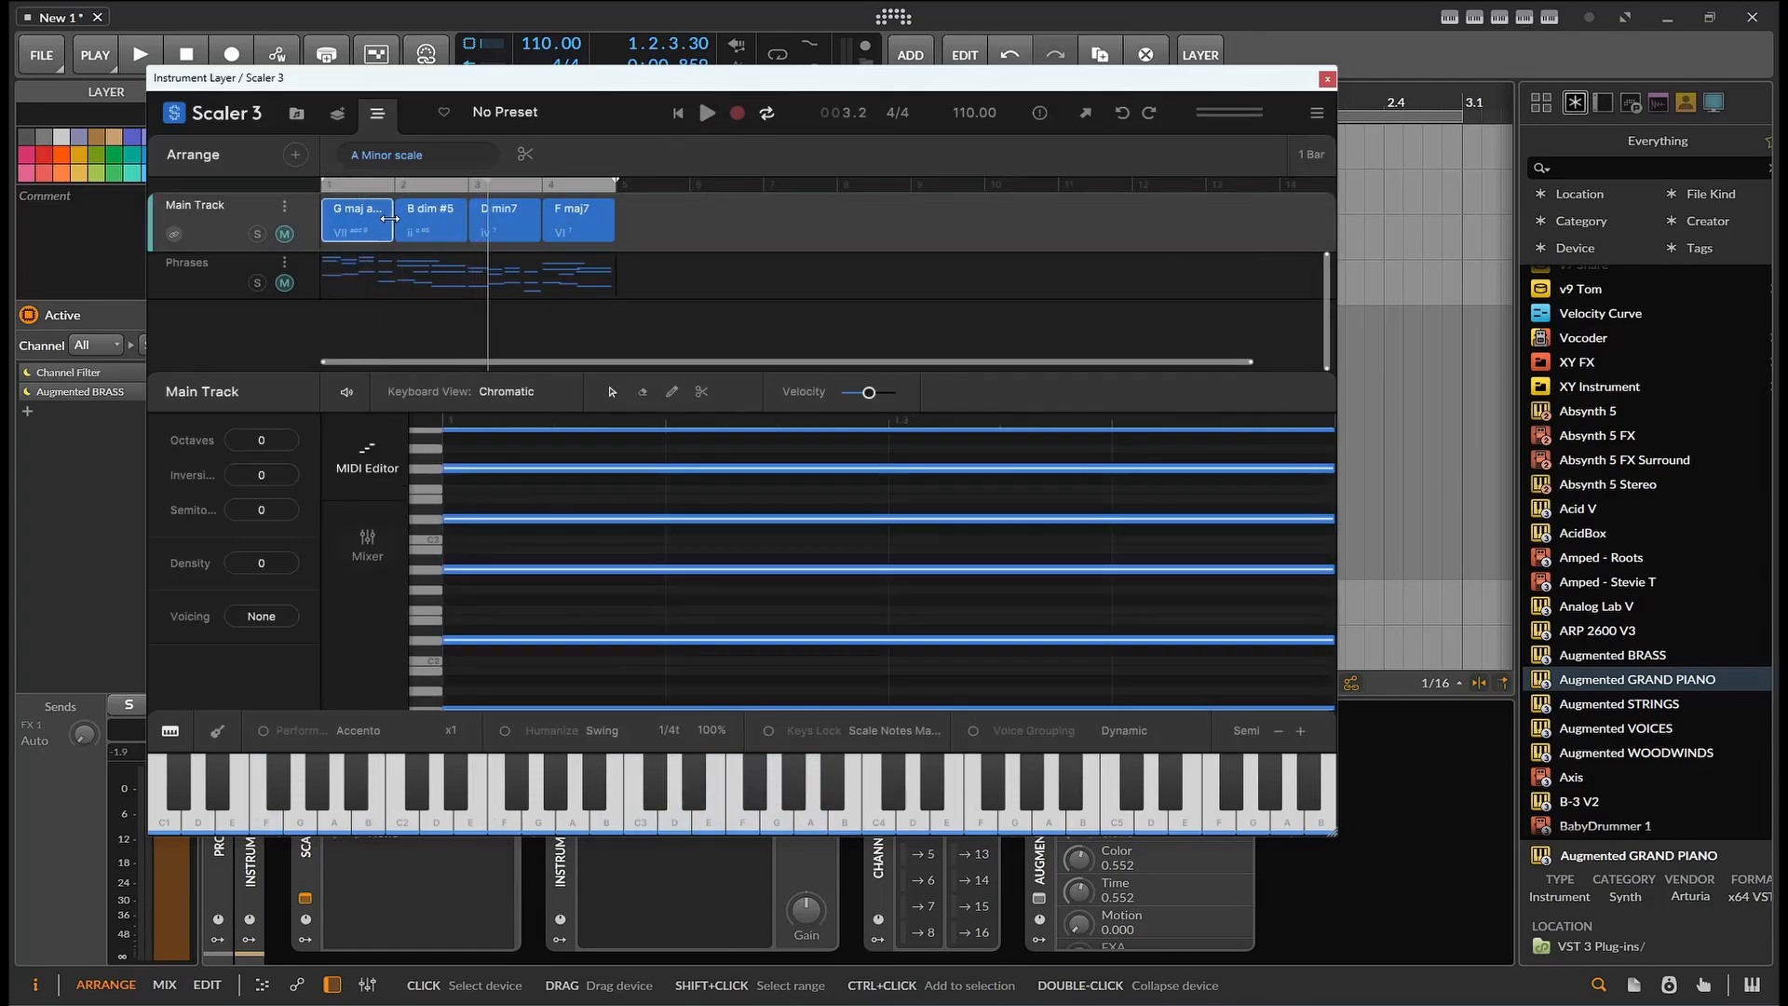
pyautogui.click(285, 282)
pyautogui.click(284, 207)
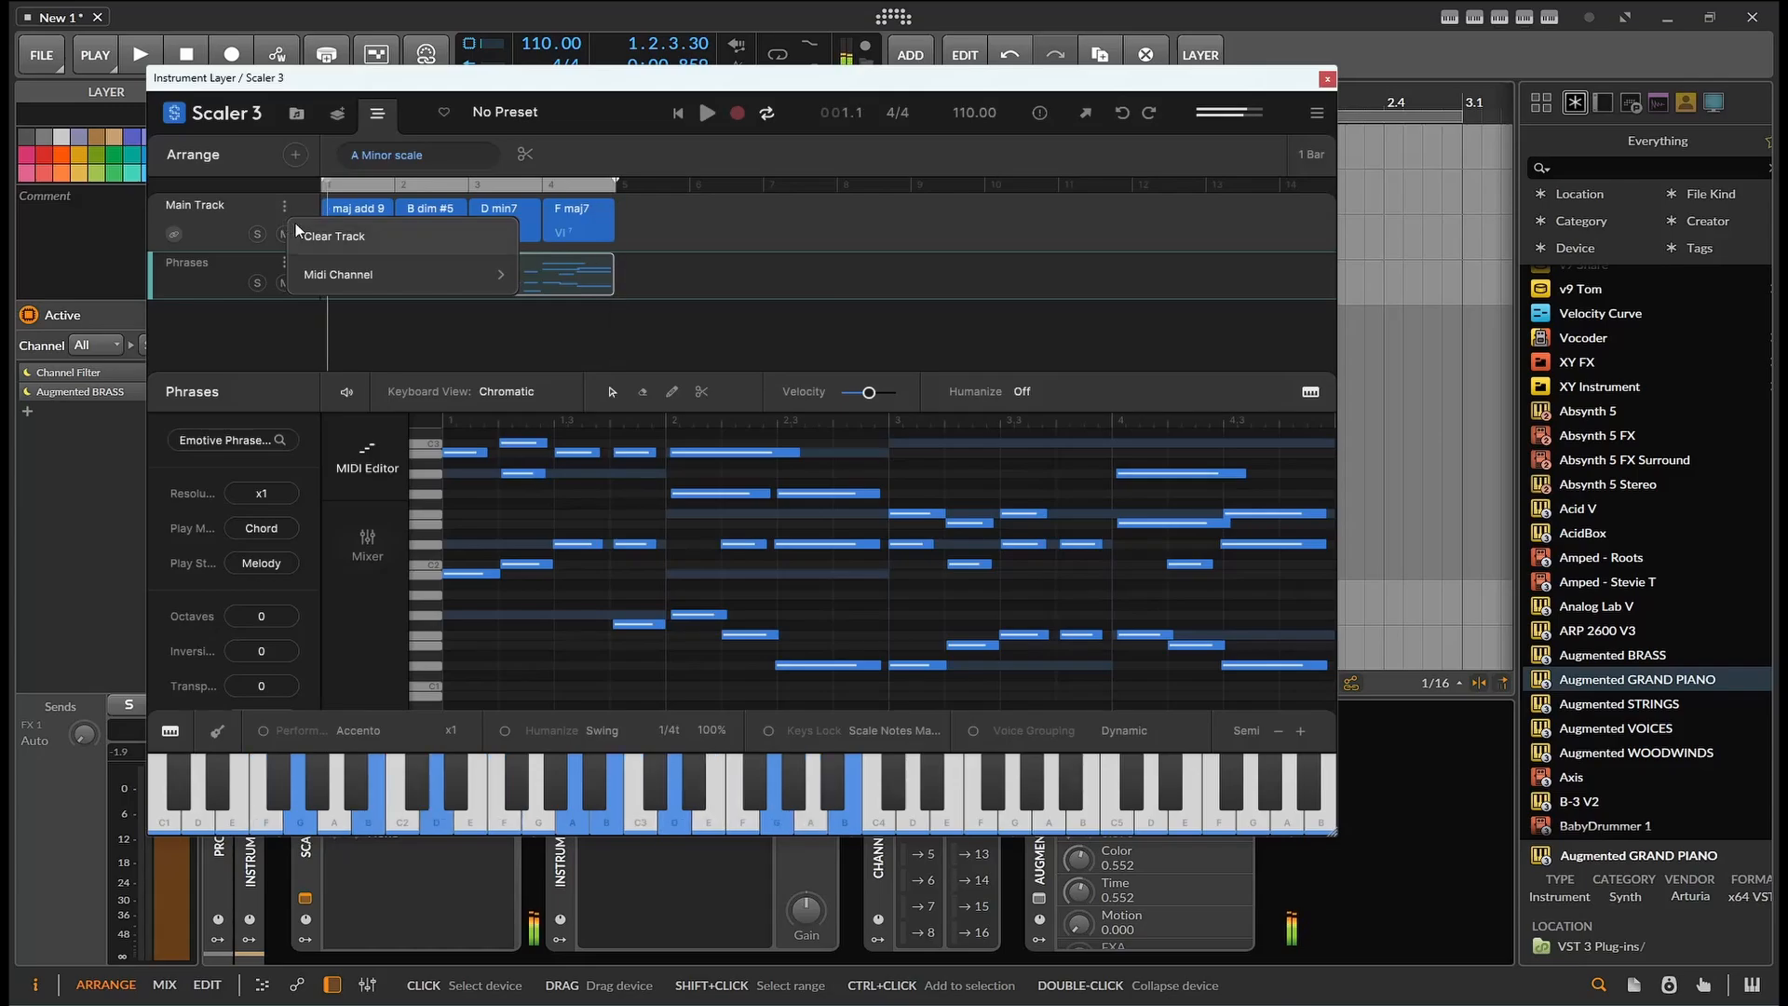
pyautogui.click(221, 269)
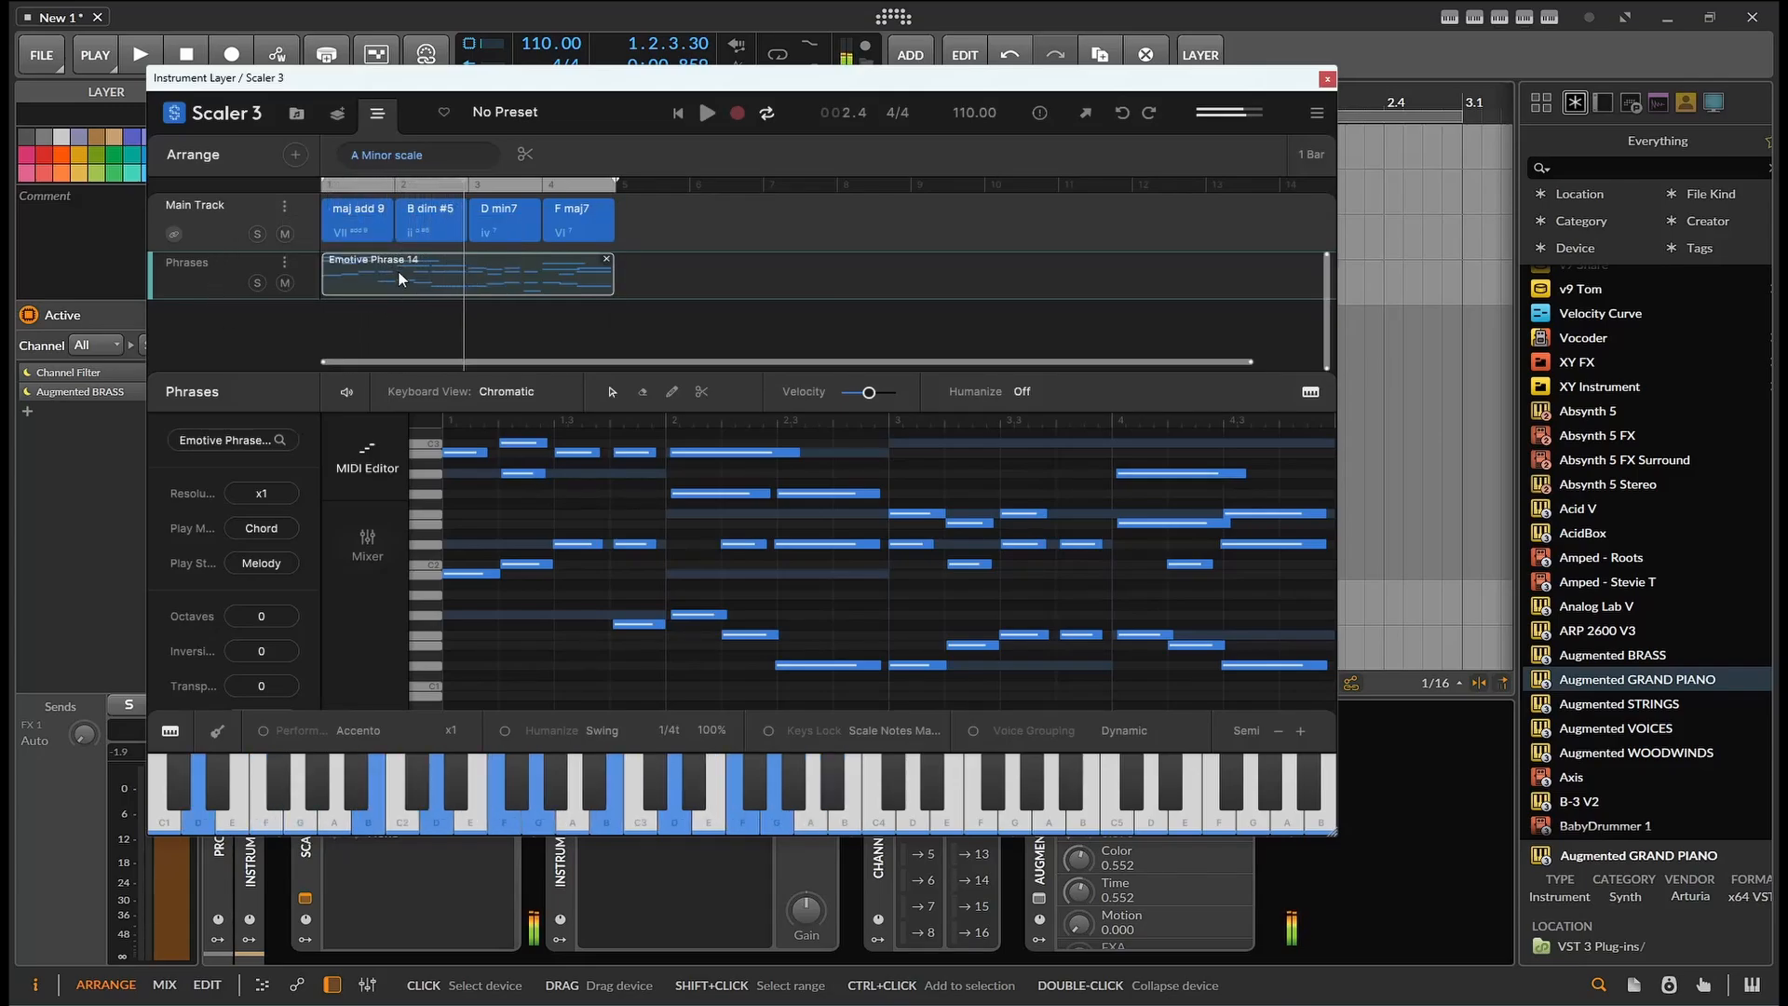
pyautogui.moveTo(410, 90); pyautogui.dragTo(439, 186)
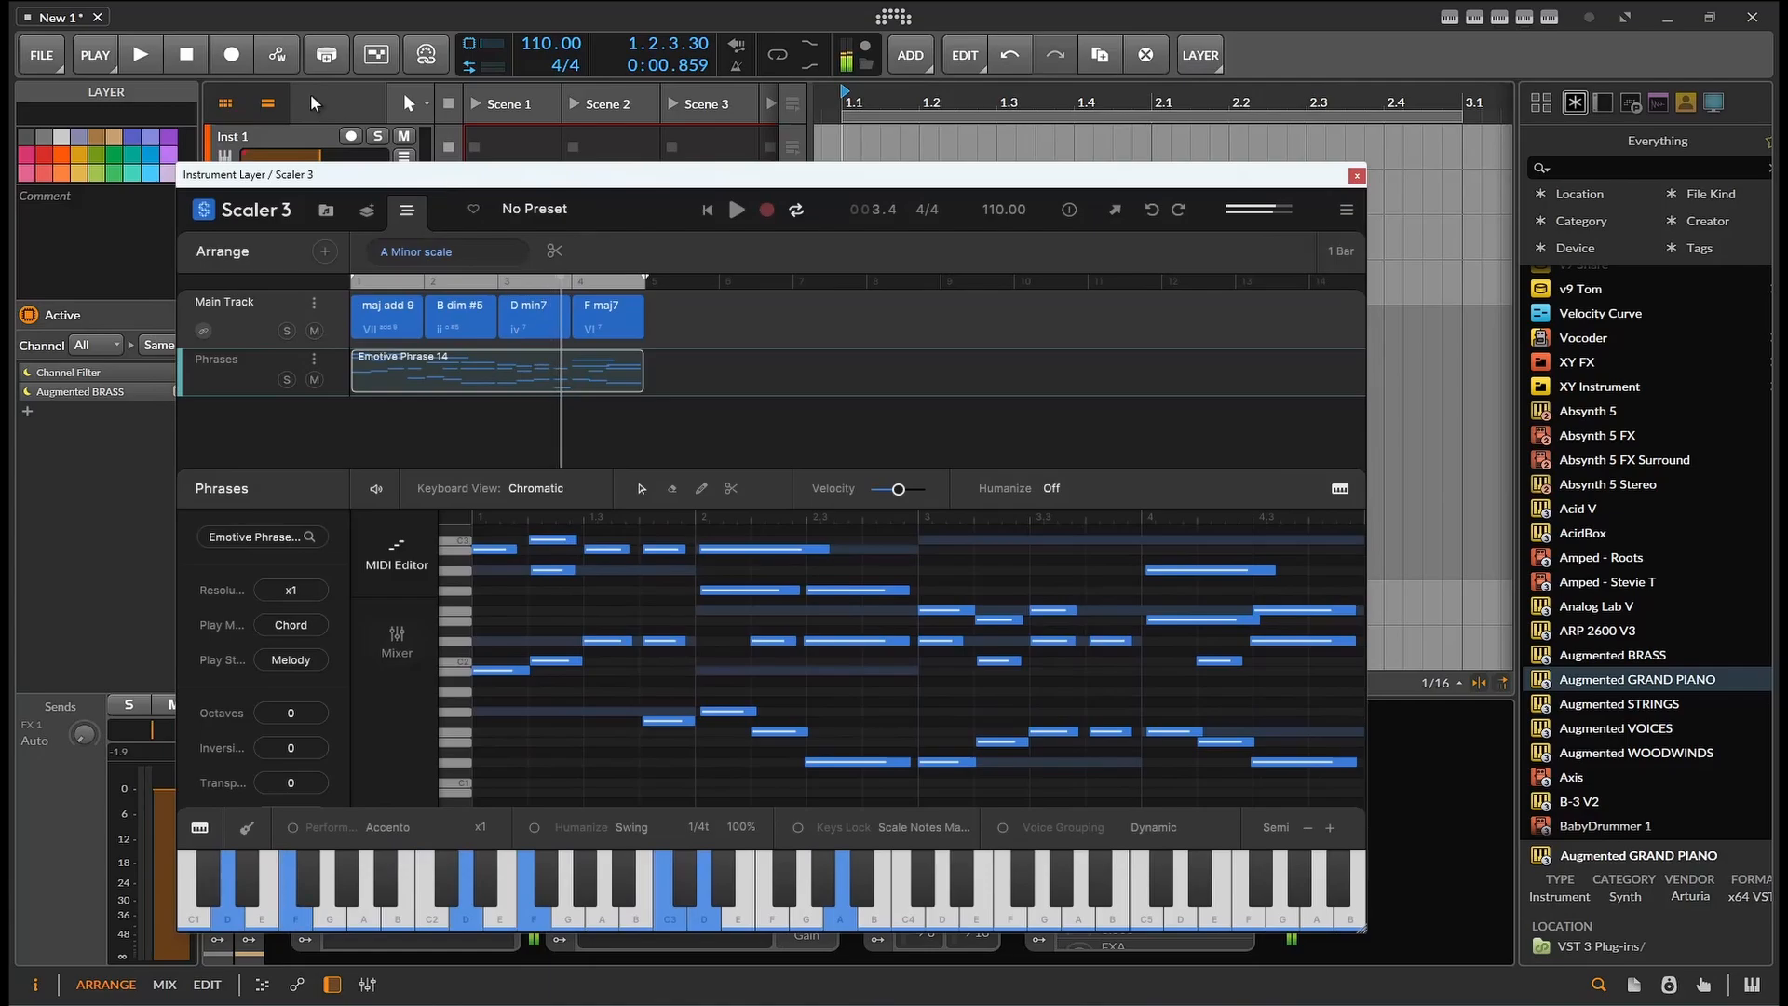
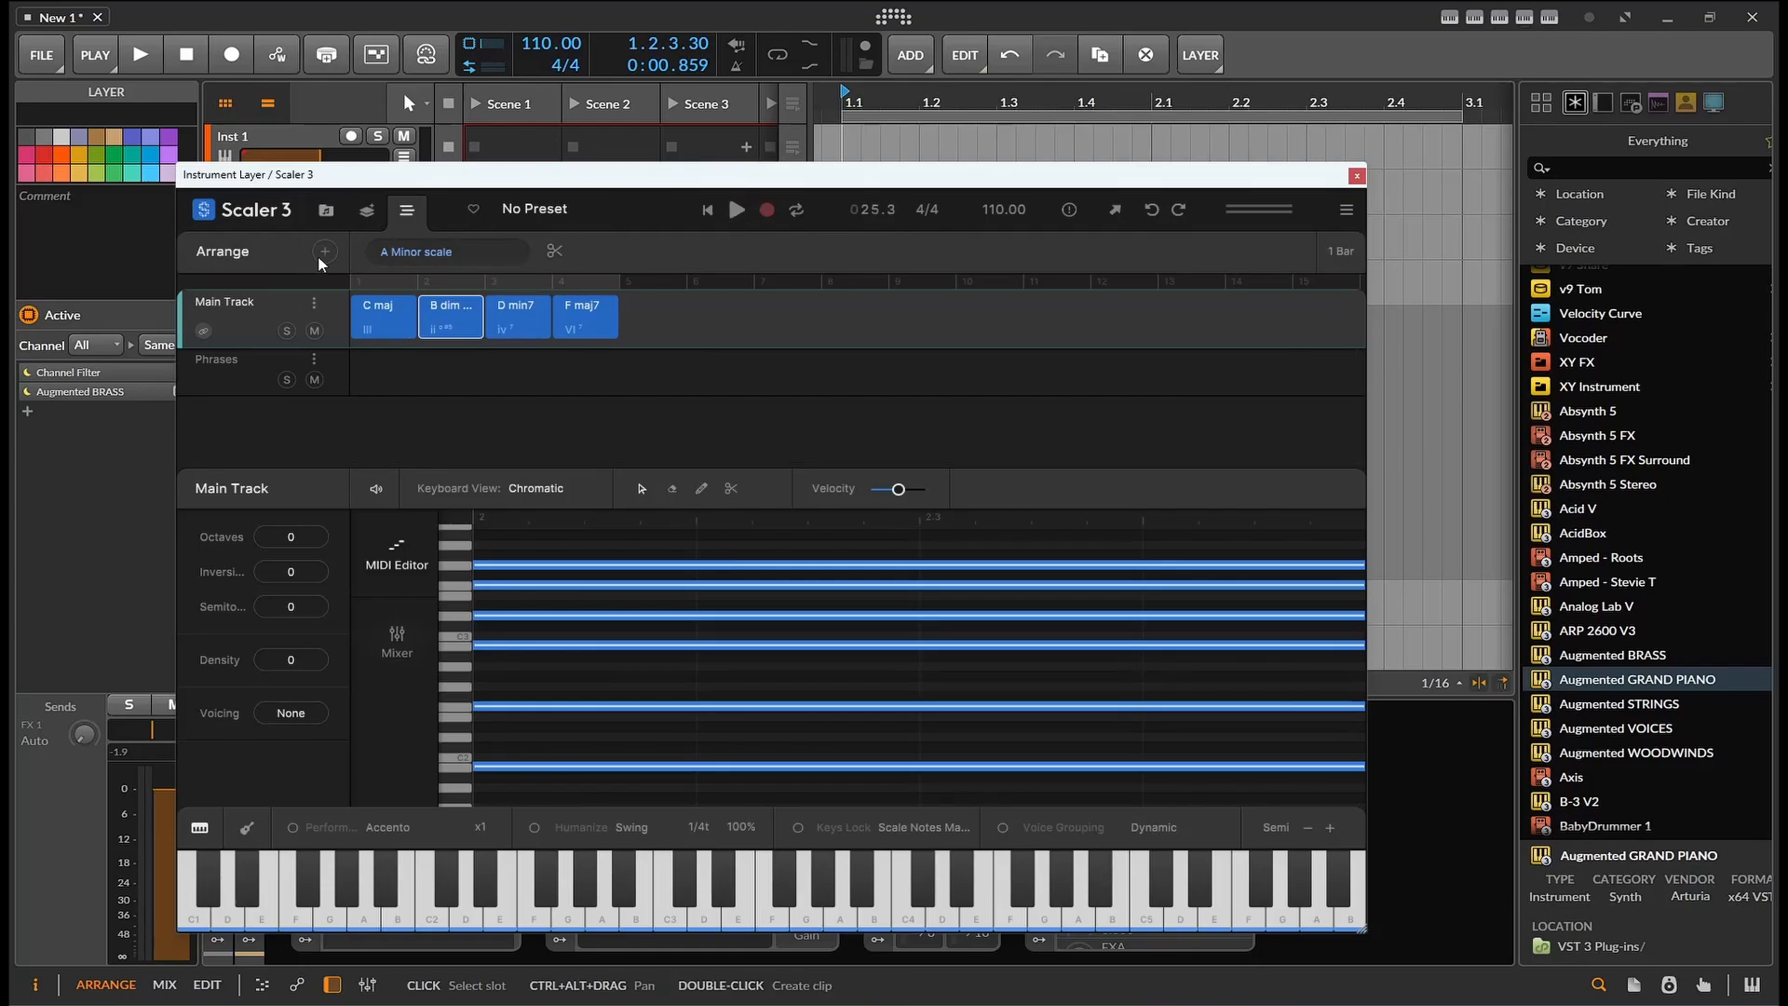
# Step: Delete the empty Phrases track from the Scaler 3 arrangement
pyautogui.rightClick(805, 386)
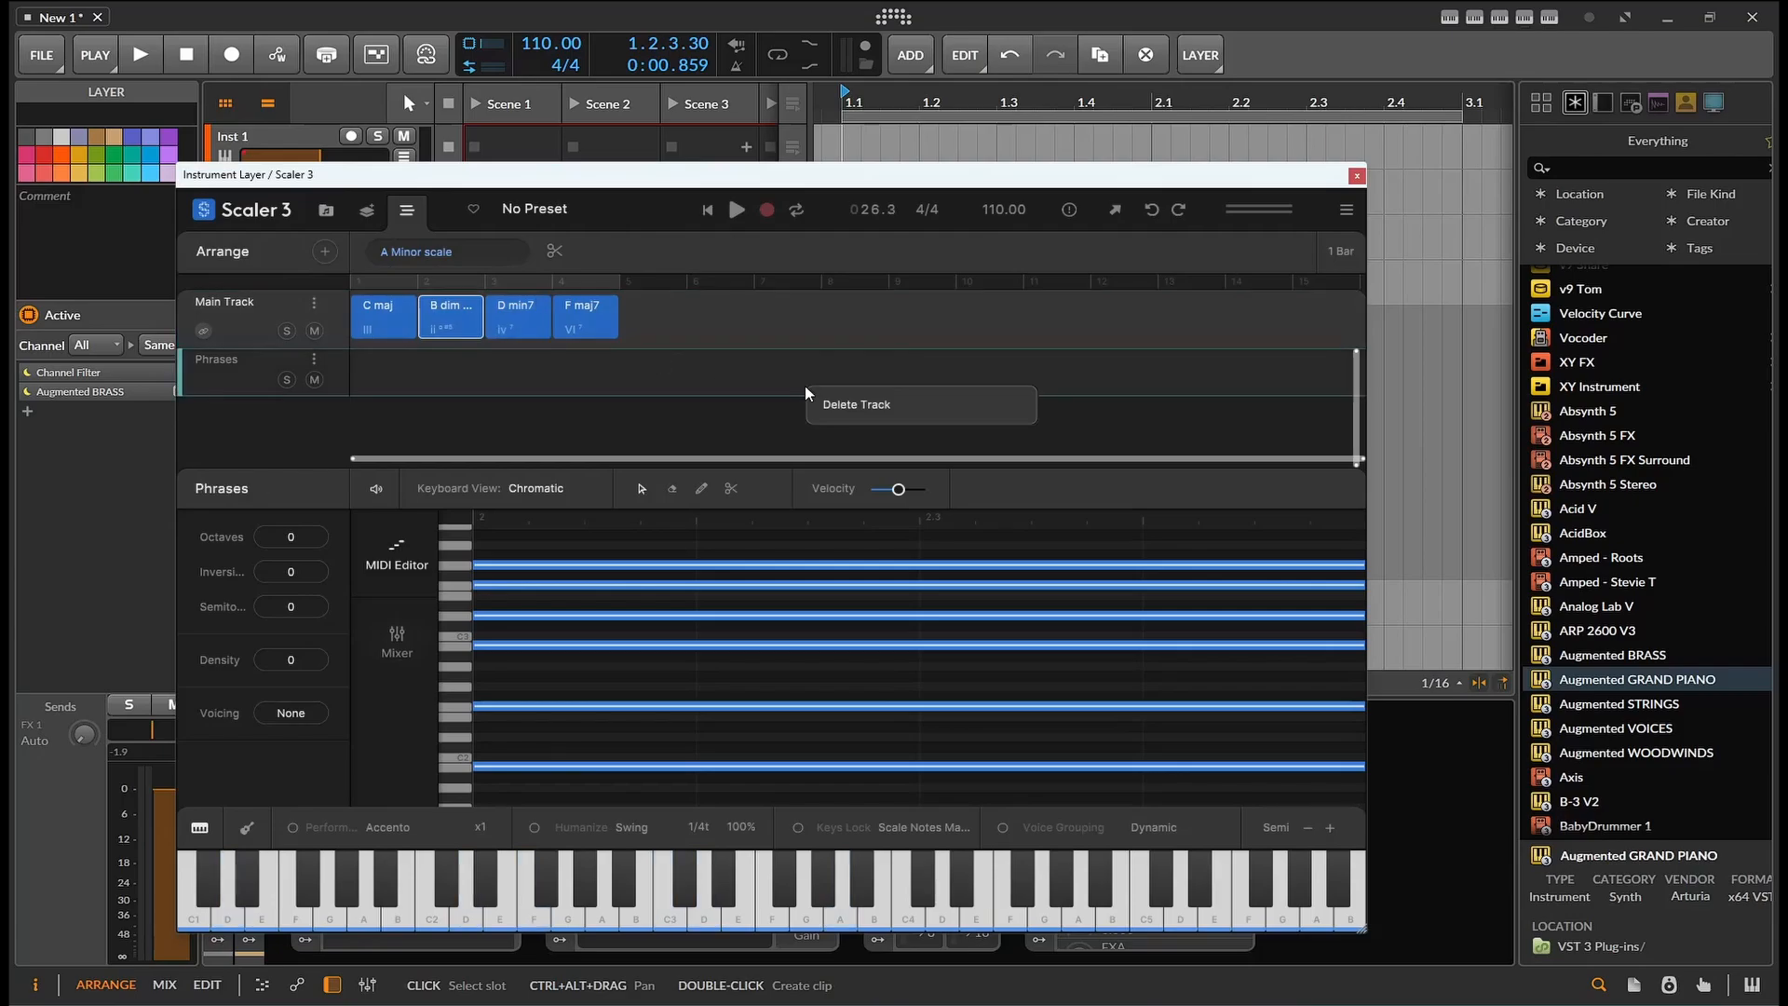
pyautogui.click(668, 326)
pyautogui.rightClick(673, 381)
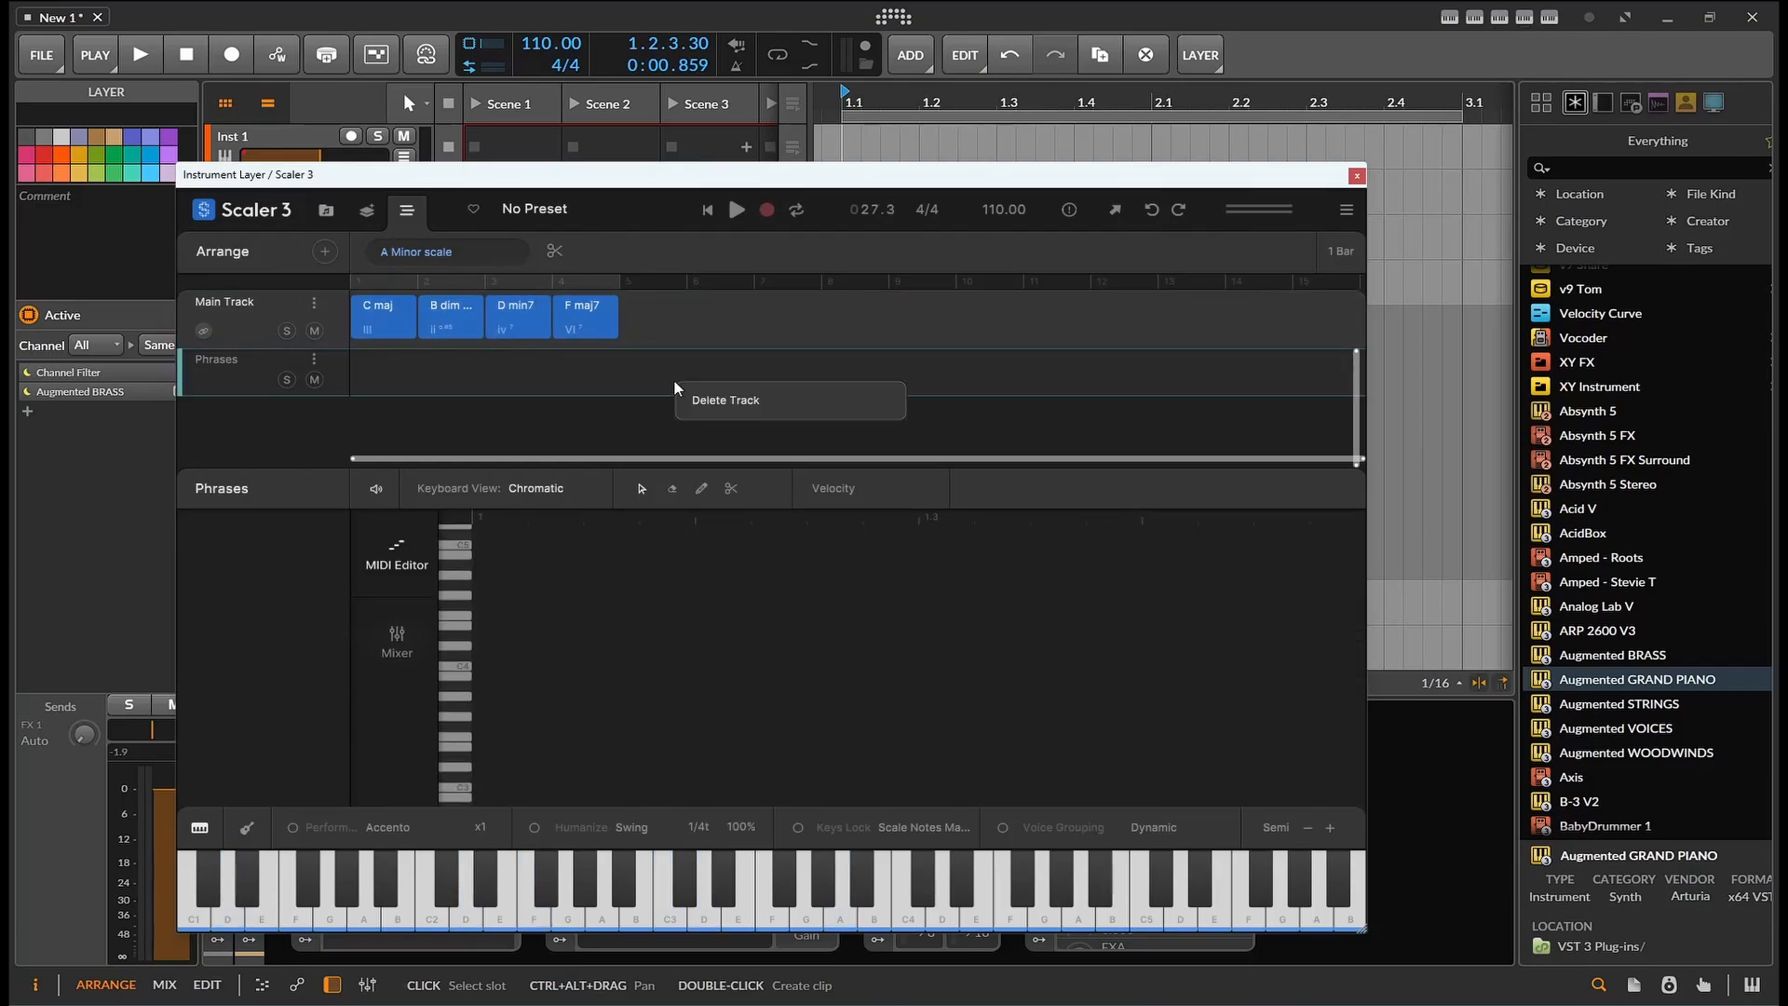
pyautogui.click(736, 399)
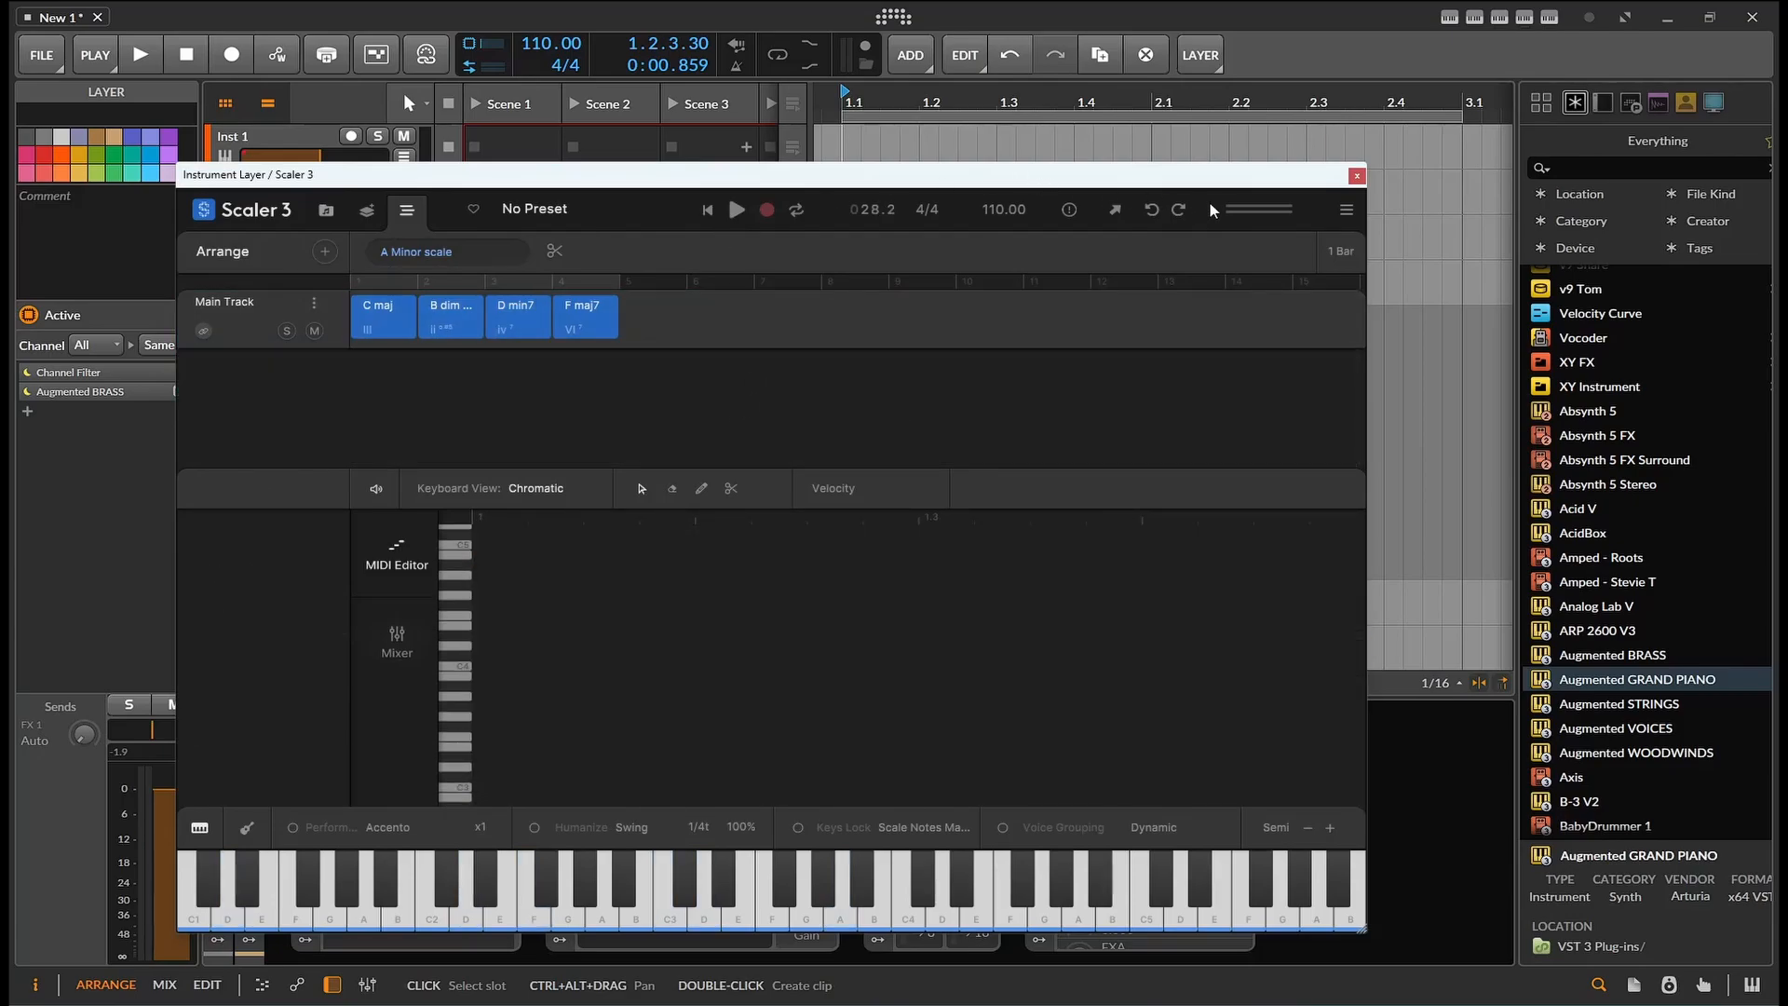
# Step: Close the Scaler 3 window and delete the Scaler 3 device from the chain
pyautogui.click(1356, 177)
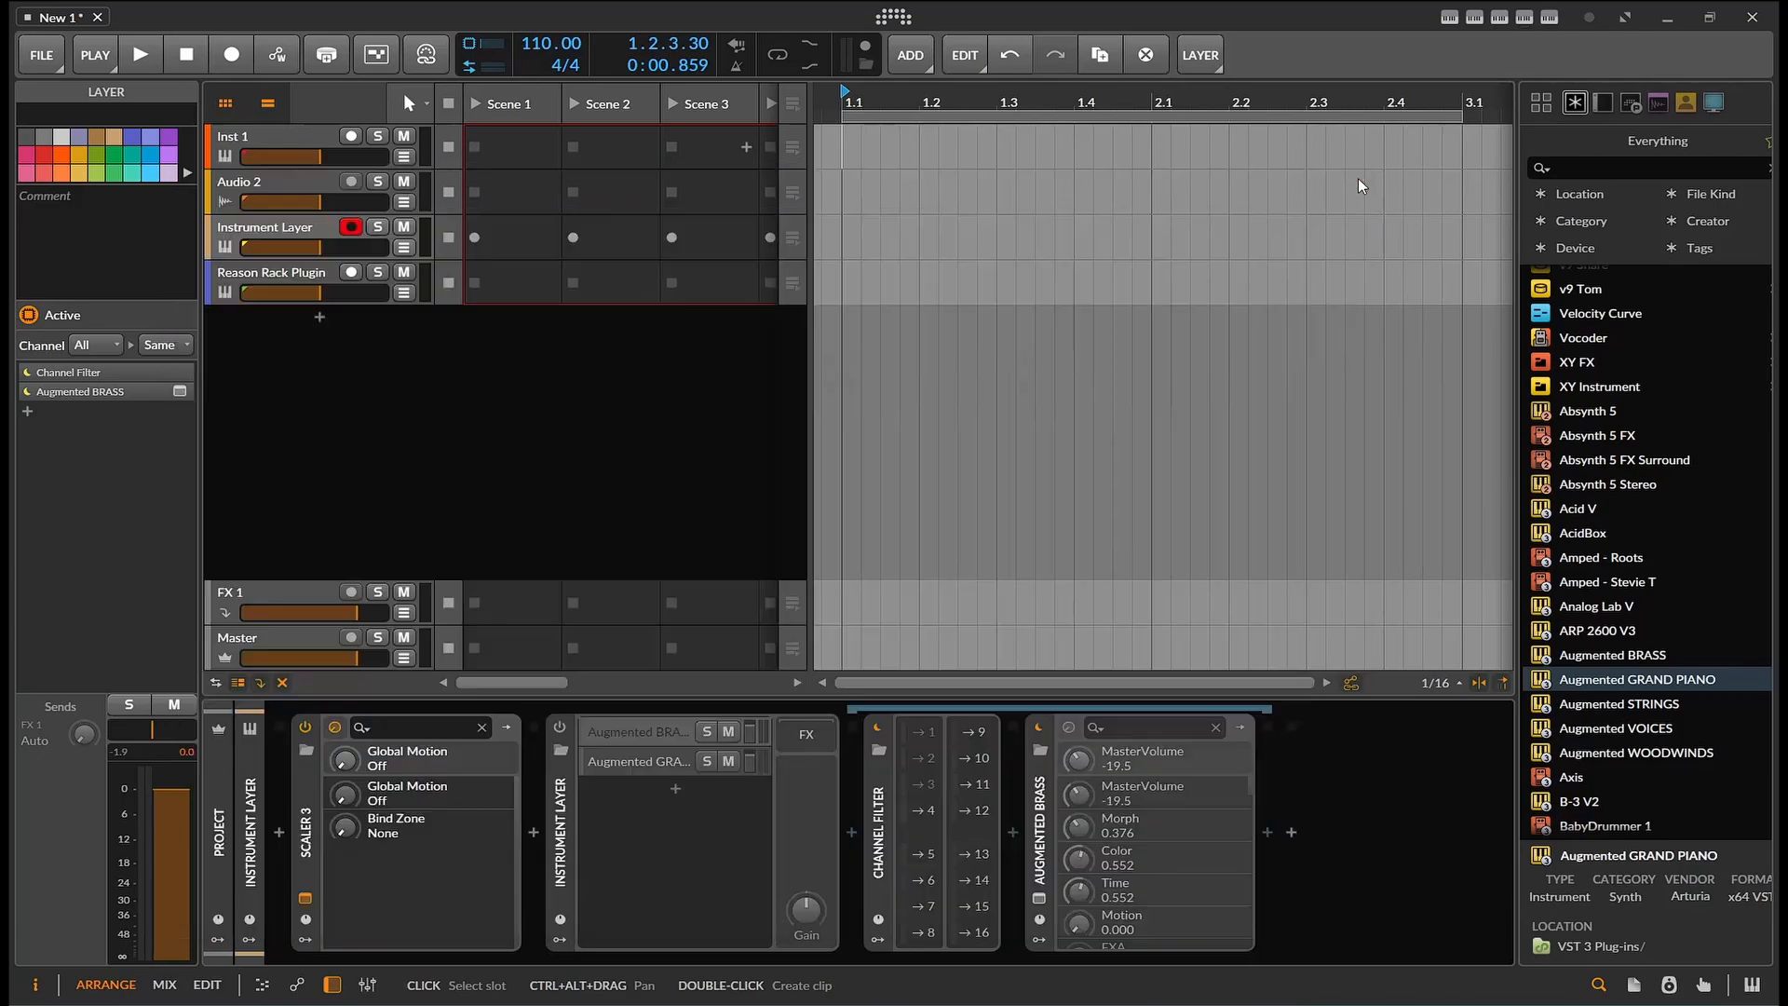
pyautogui.click(307, 836)
pyautogui.press('Delete')
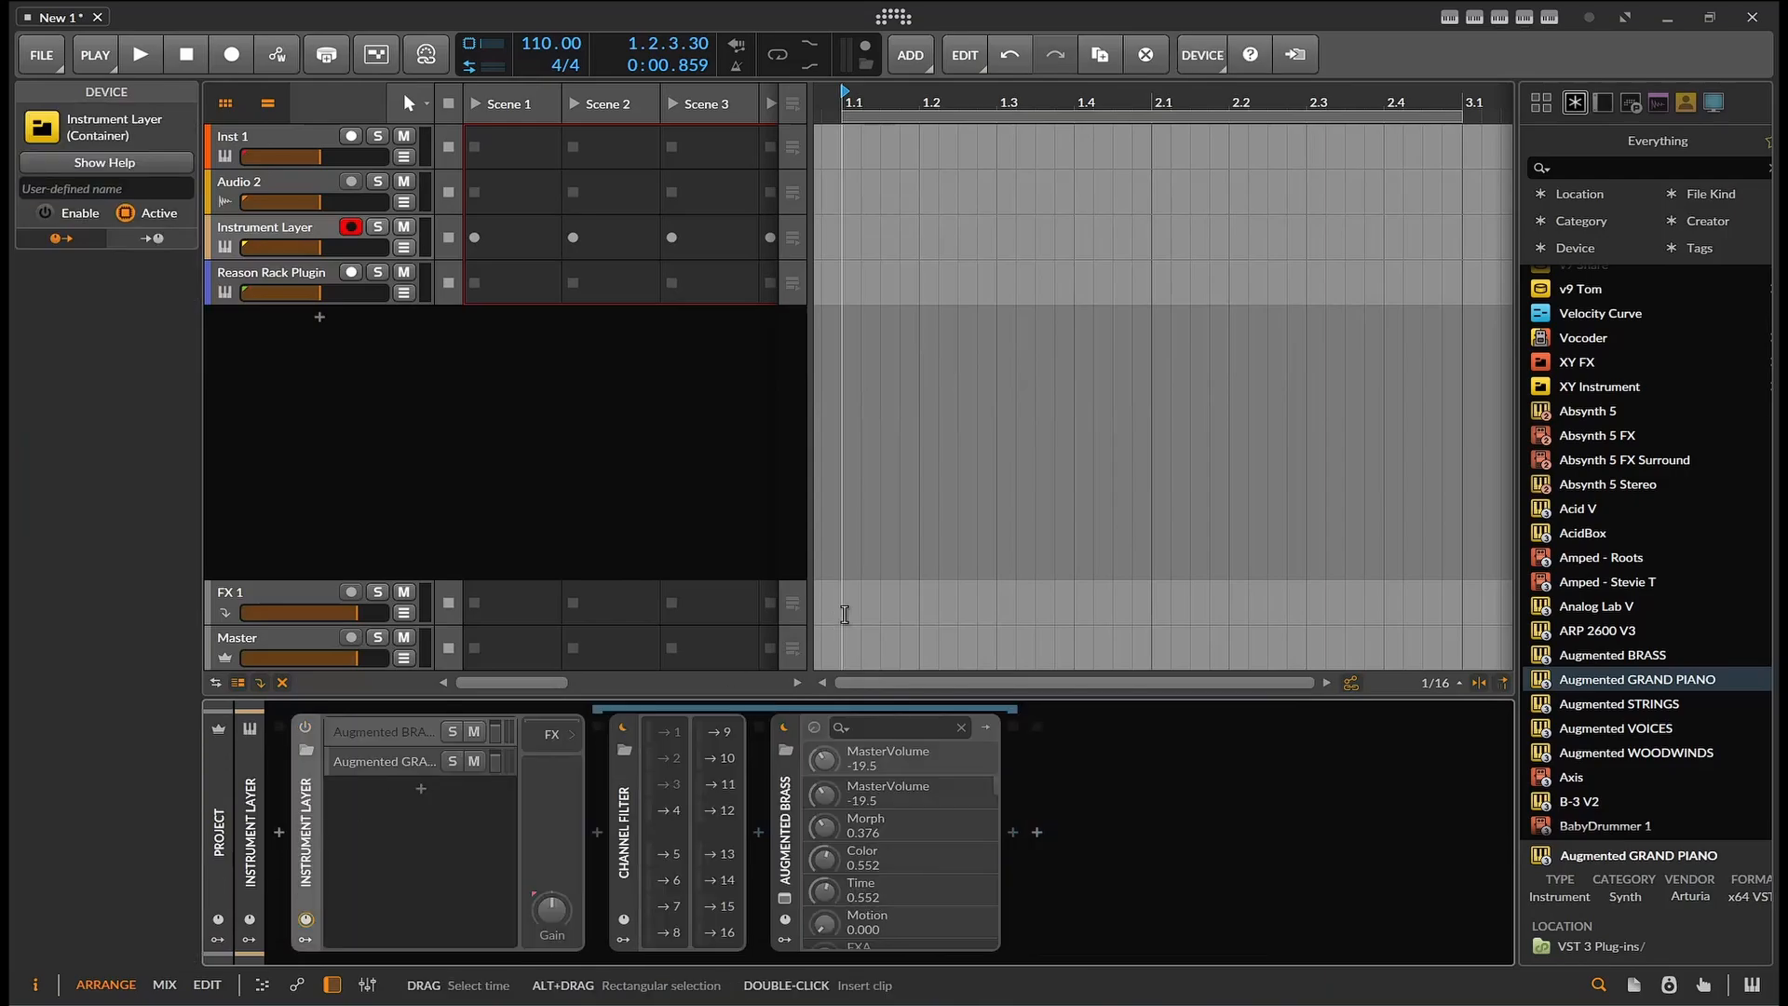
# Step: Search the browser for "scal" to find the Scaler plug-ins
pyautogui.click(1631, 167)
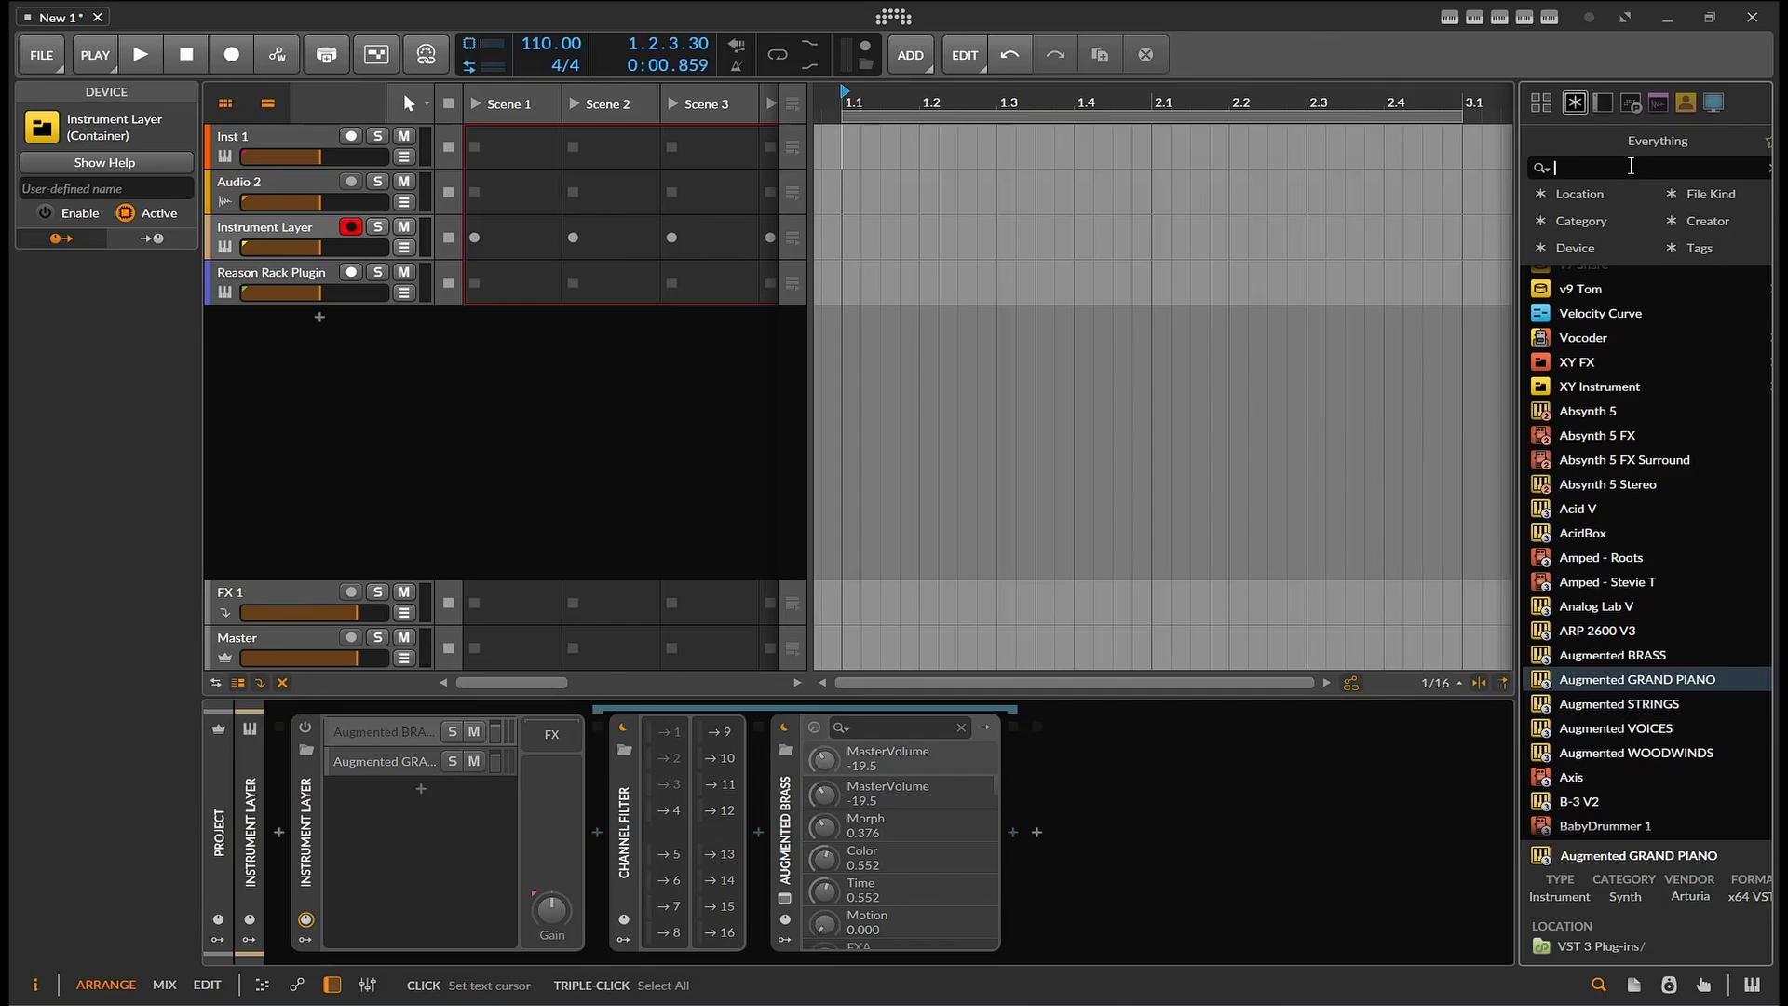
pyautogui.write('sca')
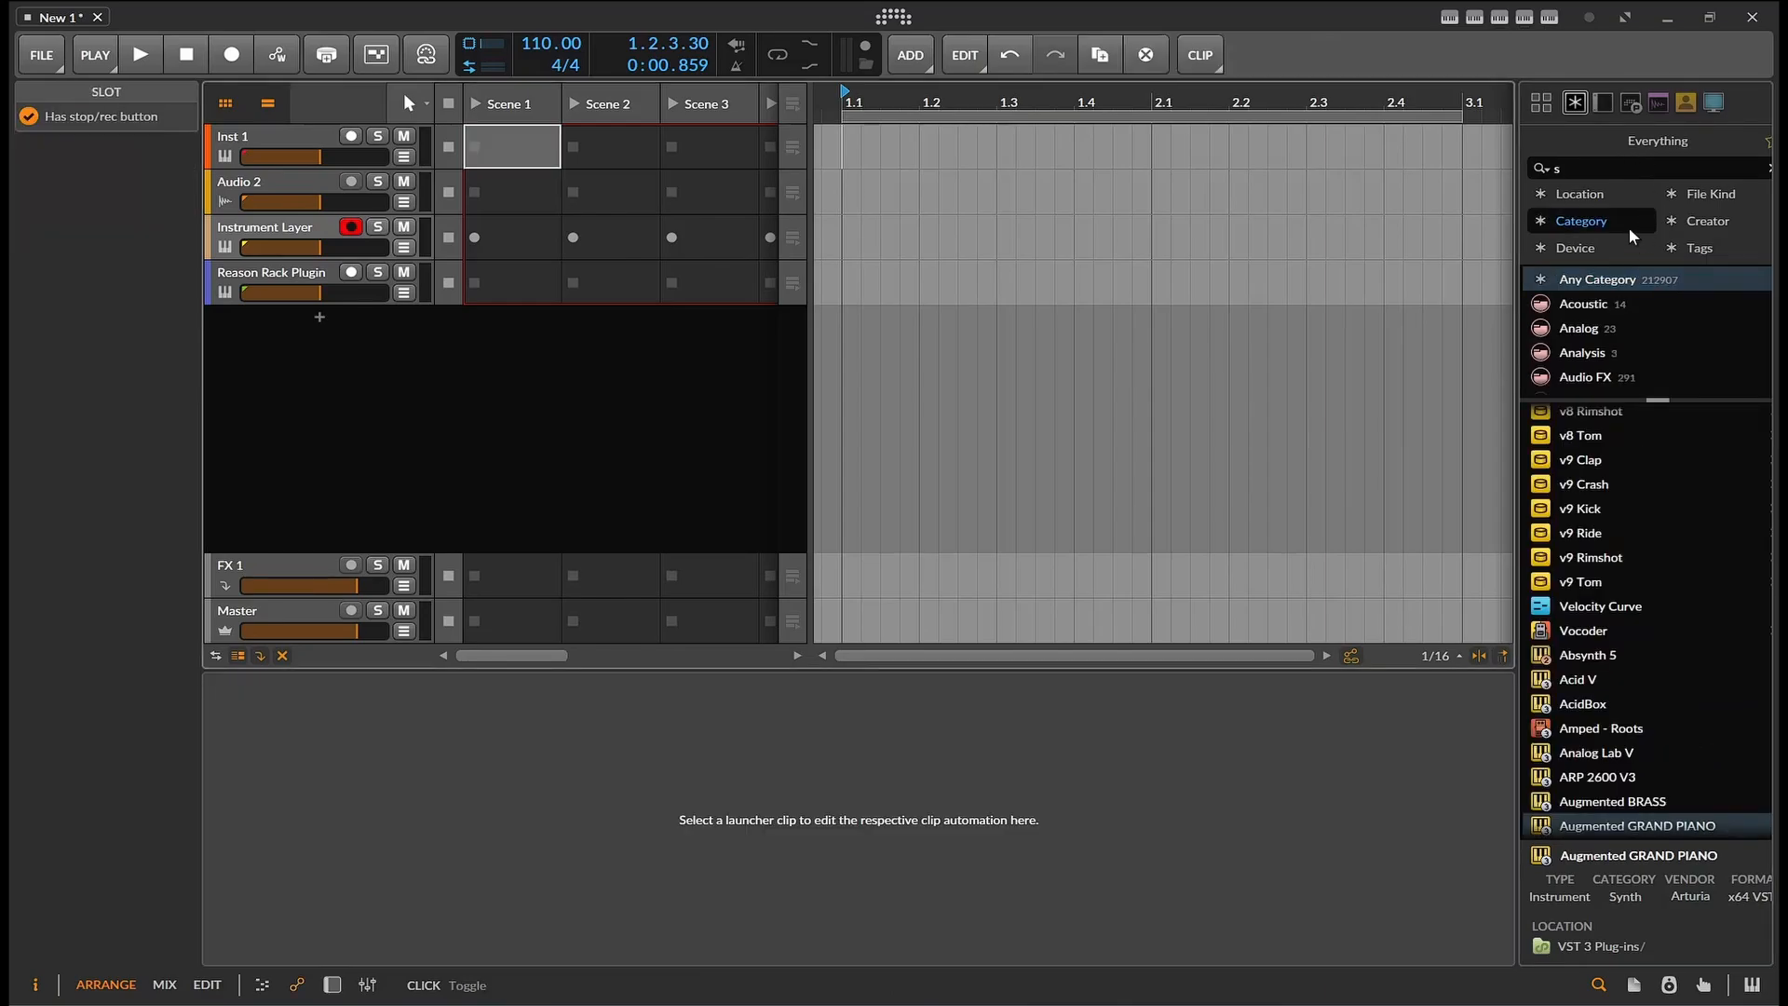
pyautogui.scroll(5, 1617, 477)
pyautogui.scroll(10, 1614, 469)
pyautogui.click(1607, 170)
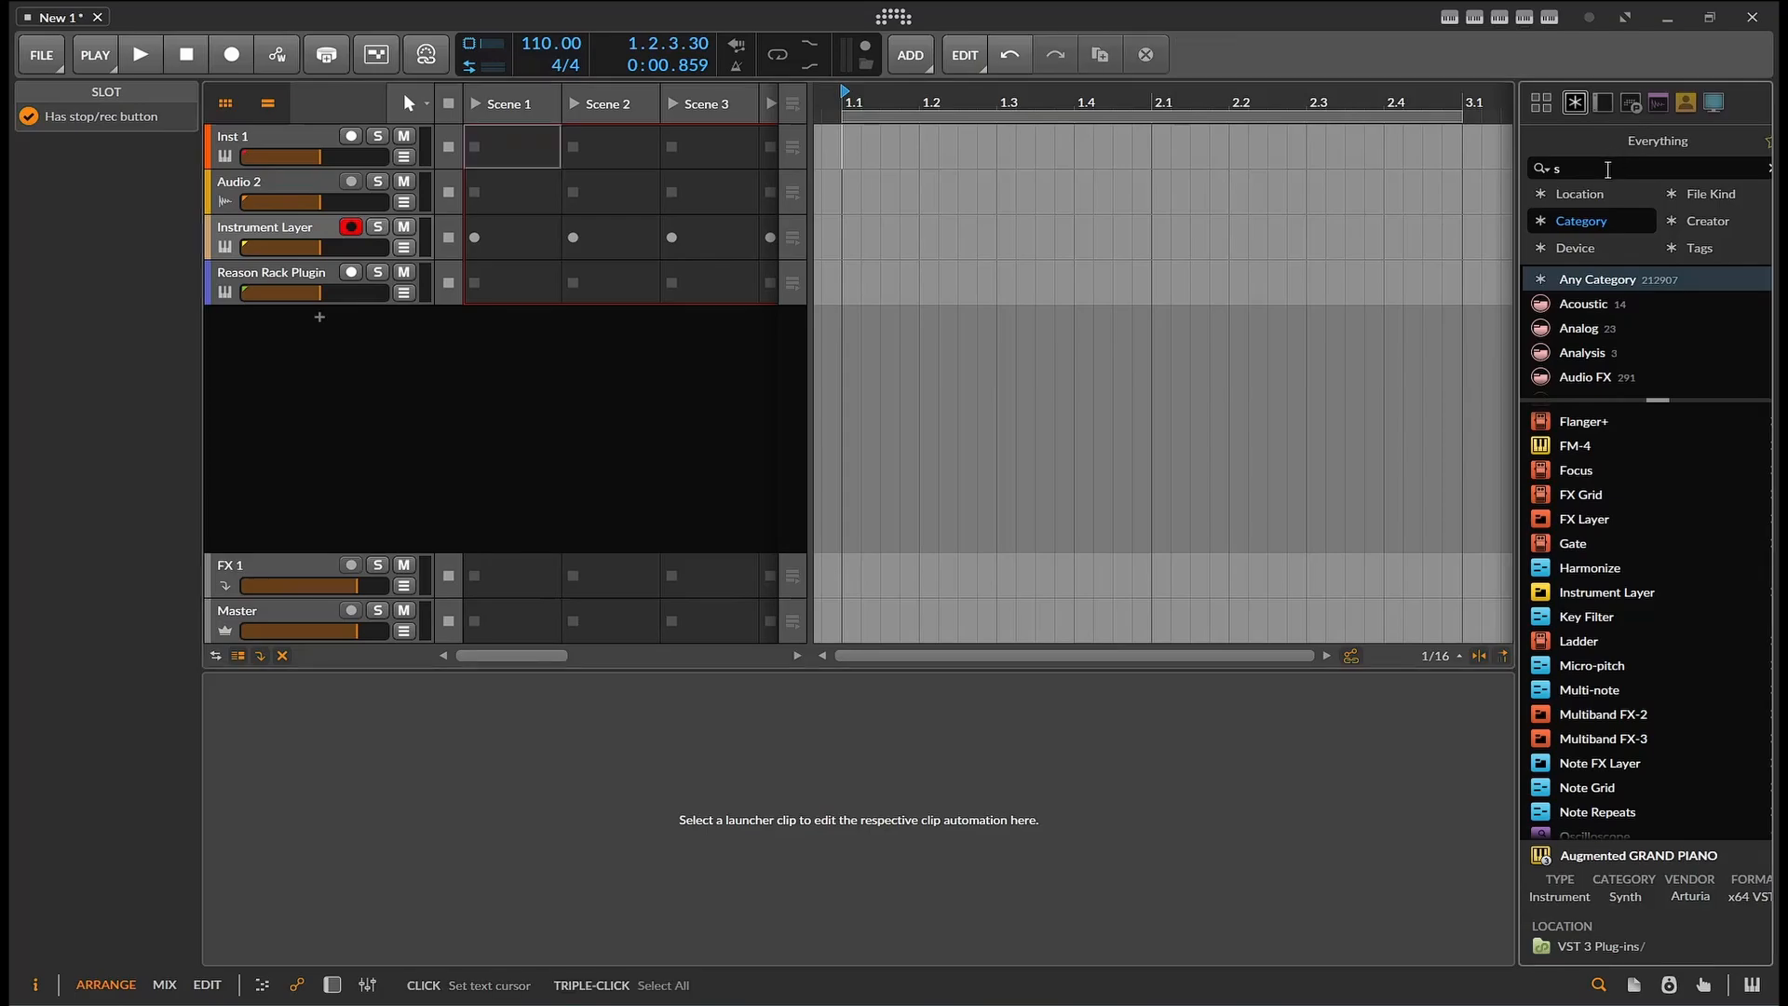
pyautogui.write('c')
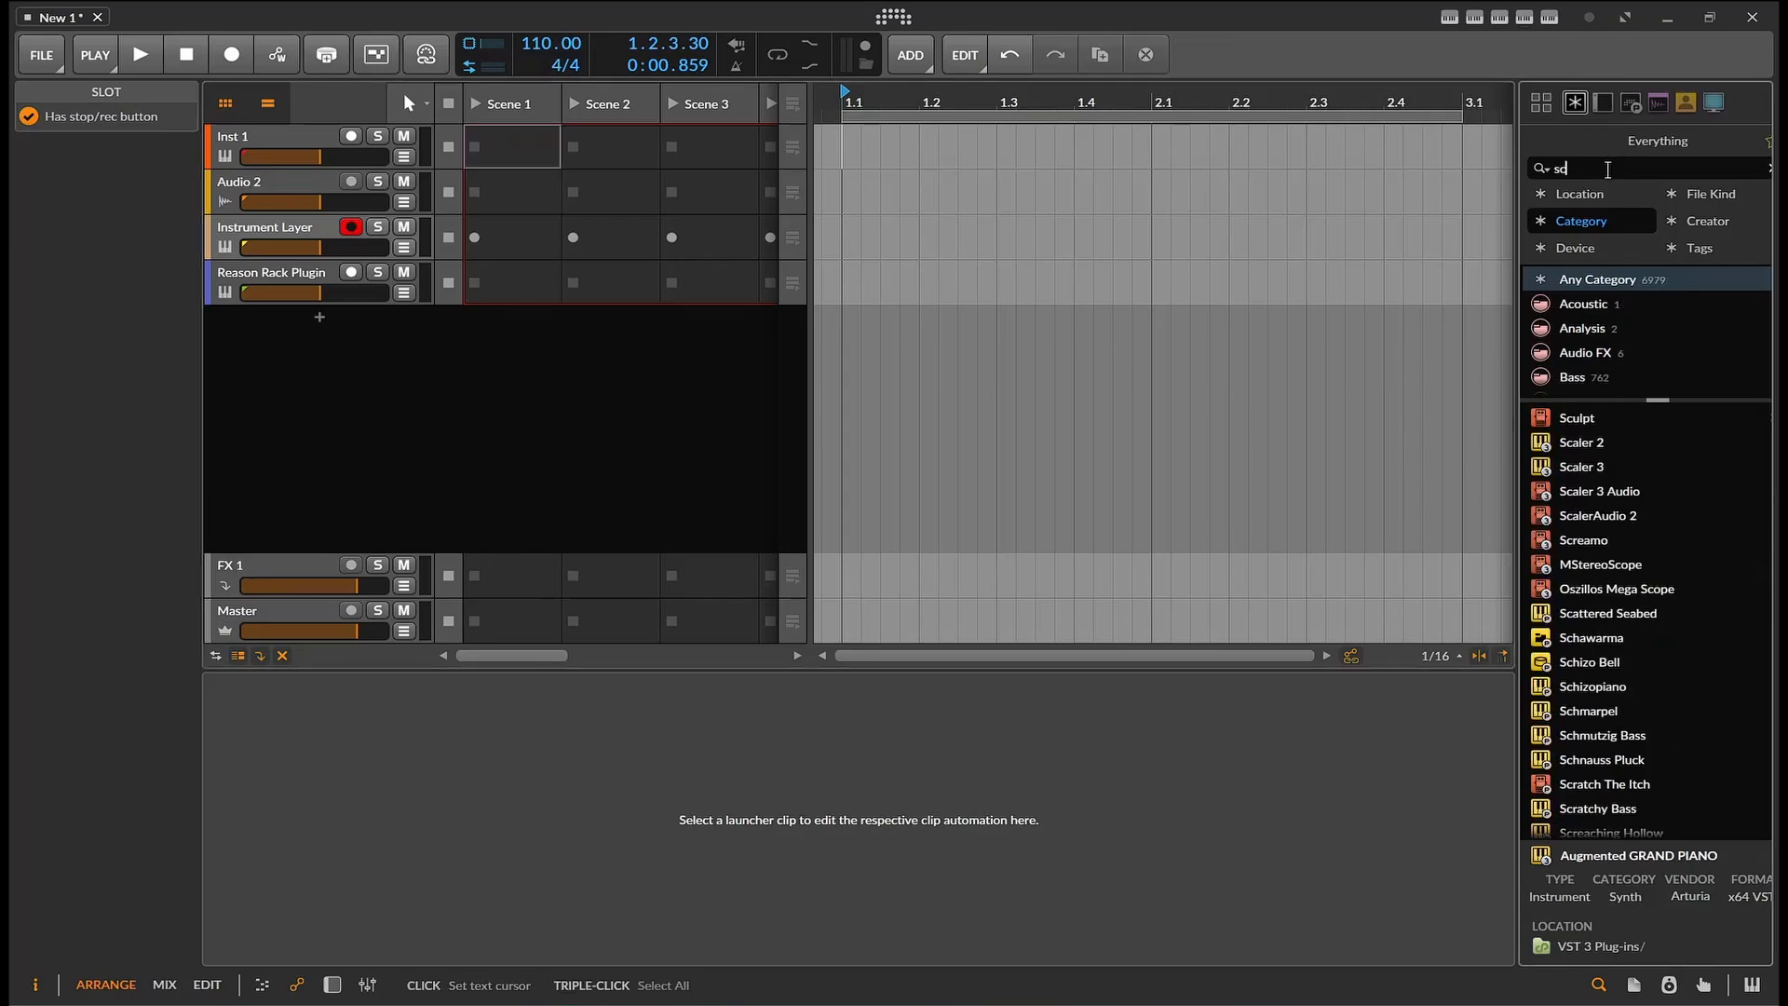
pyautogui.write('al')
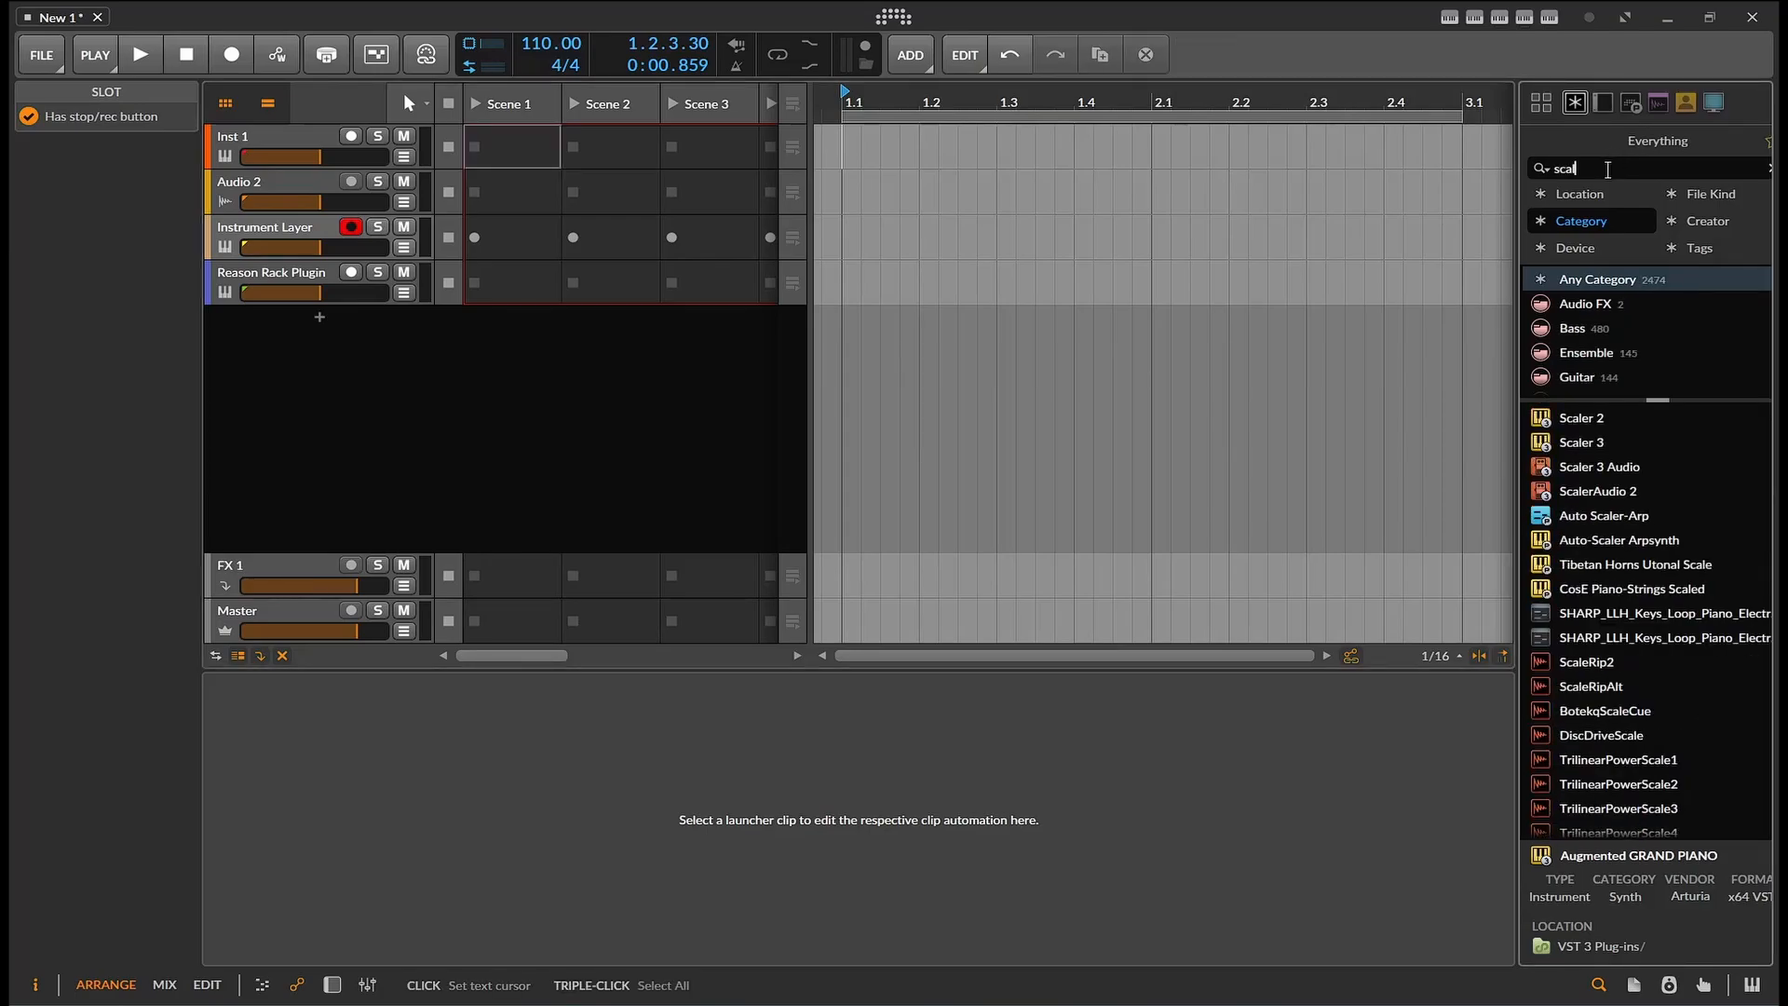
# Step: Show the Instrument Layer track's device chain and insert Scaler 3 before its Instrument Layer device
pyautogui.click(276, 278)
pyautogui.click(298, 232)
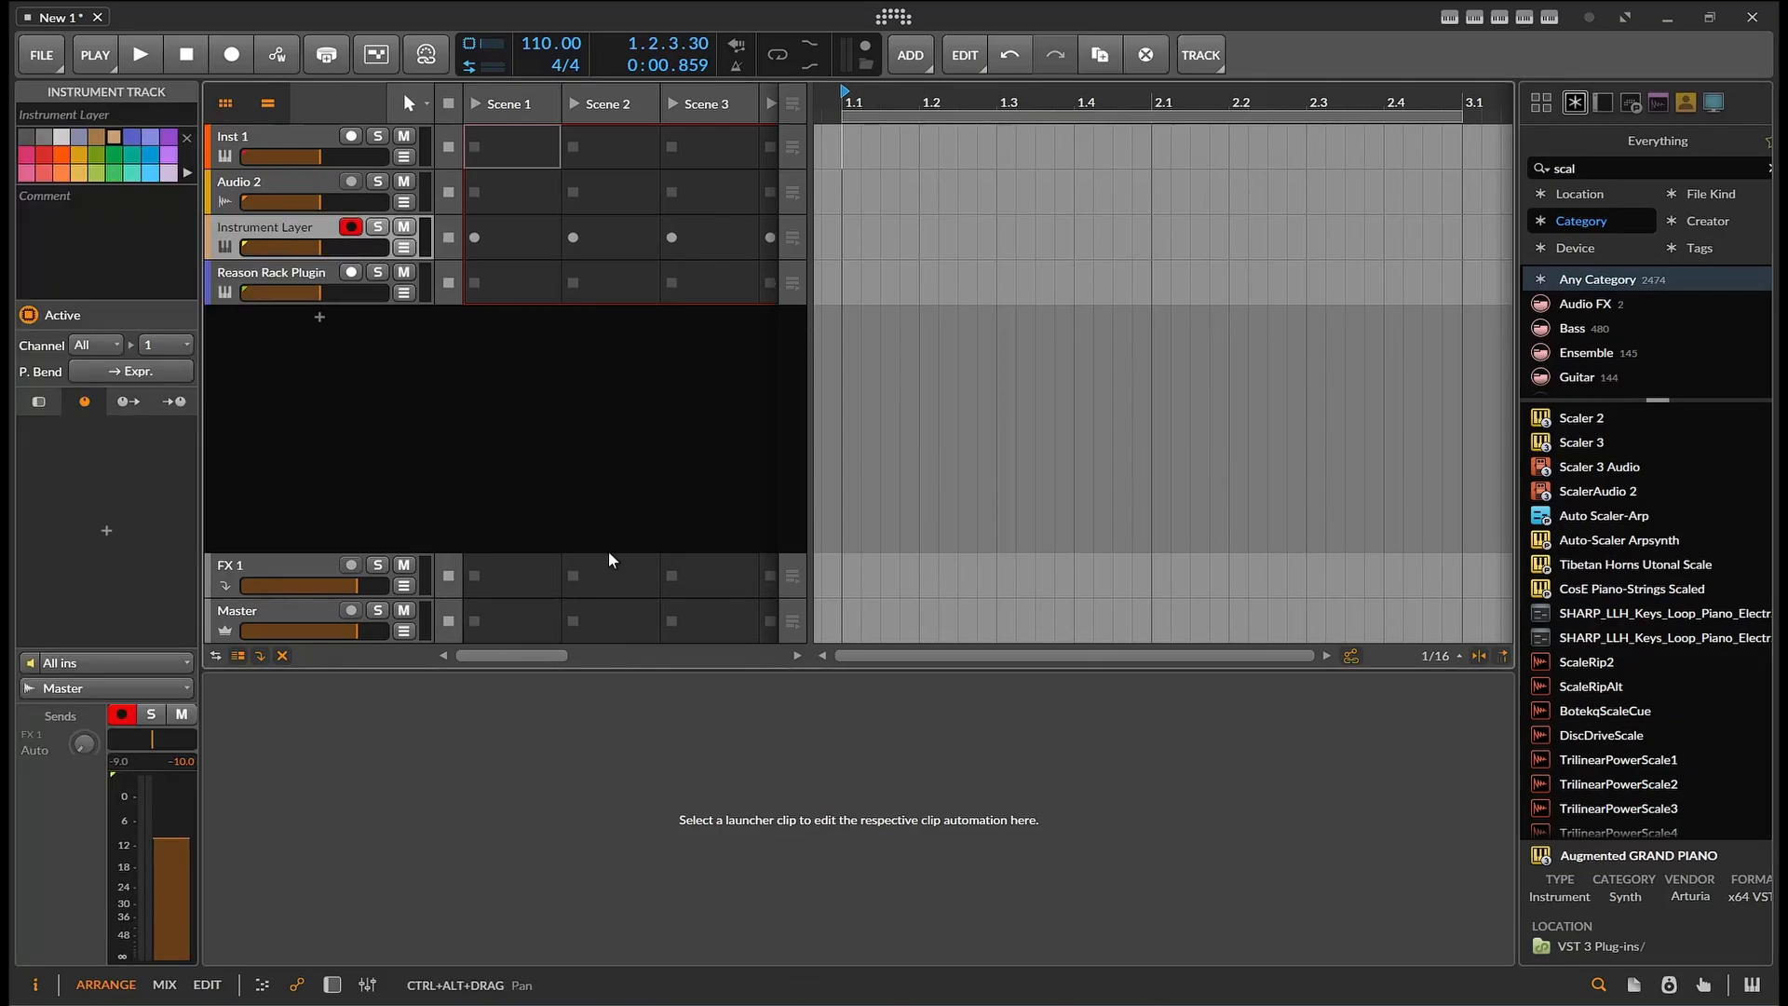
pyautogui.click(331, 984)
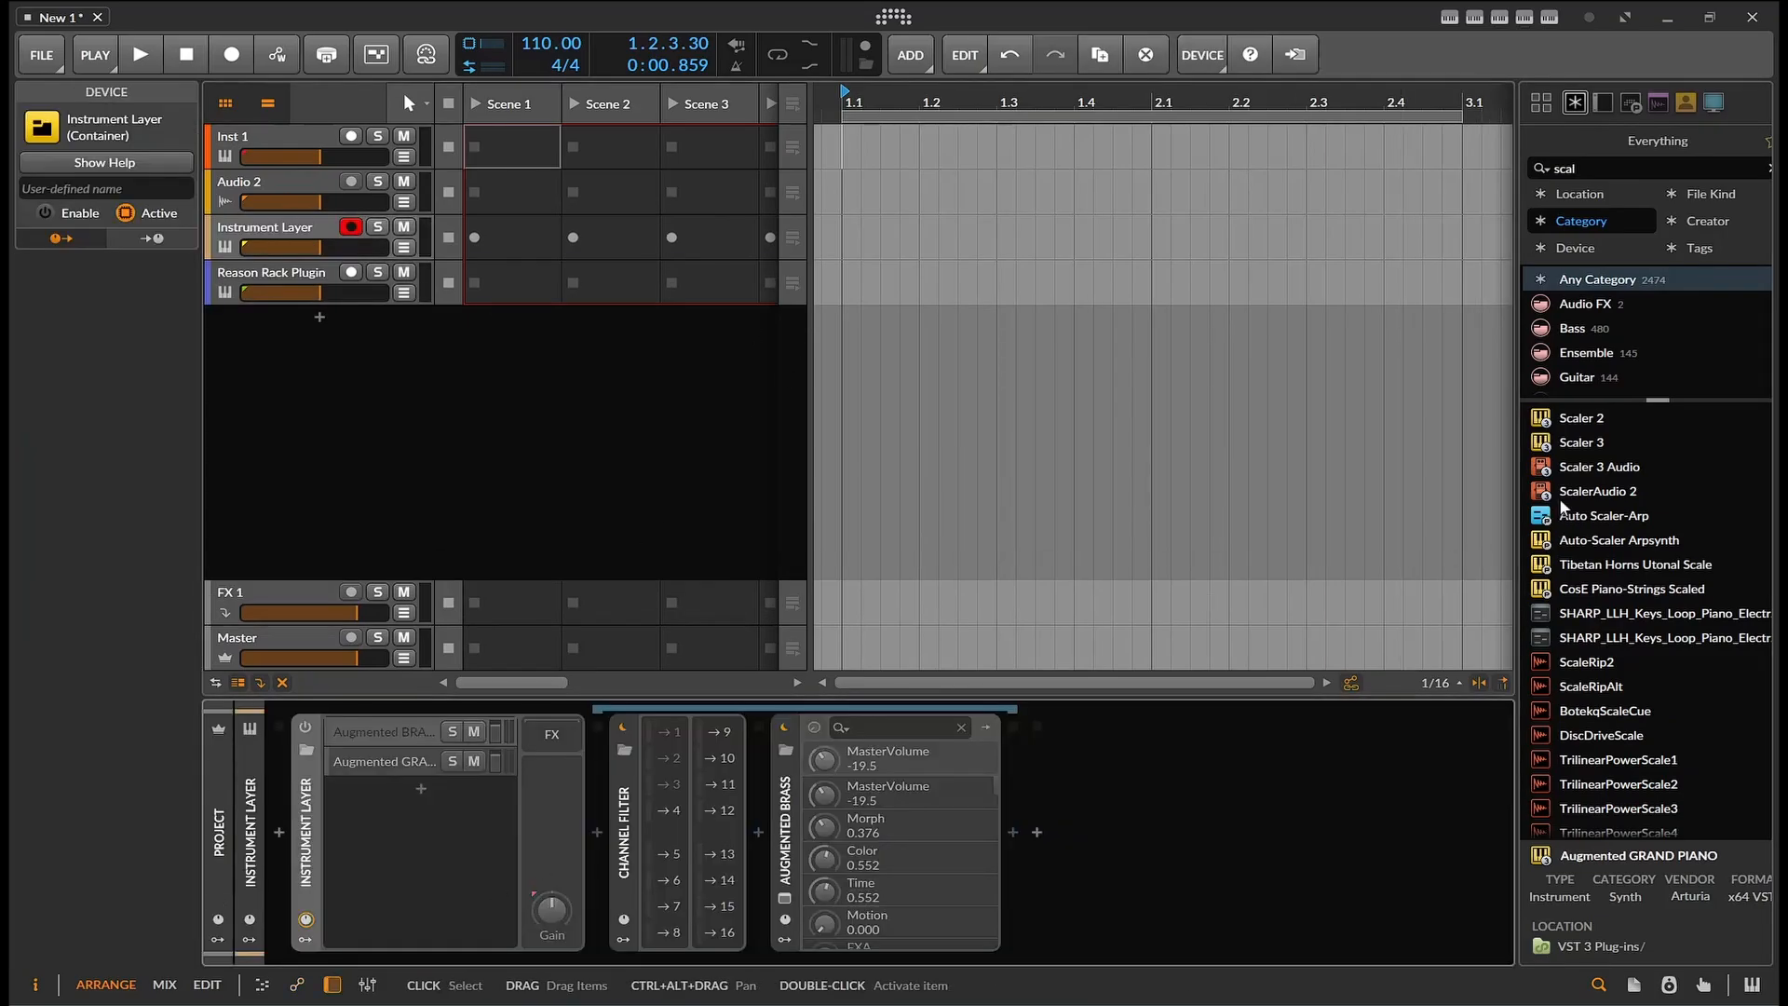
pyautogui.moveTo(1573, 450); pyautogui.dragTo(366, 788)
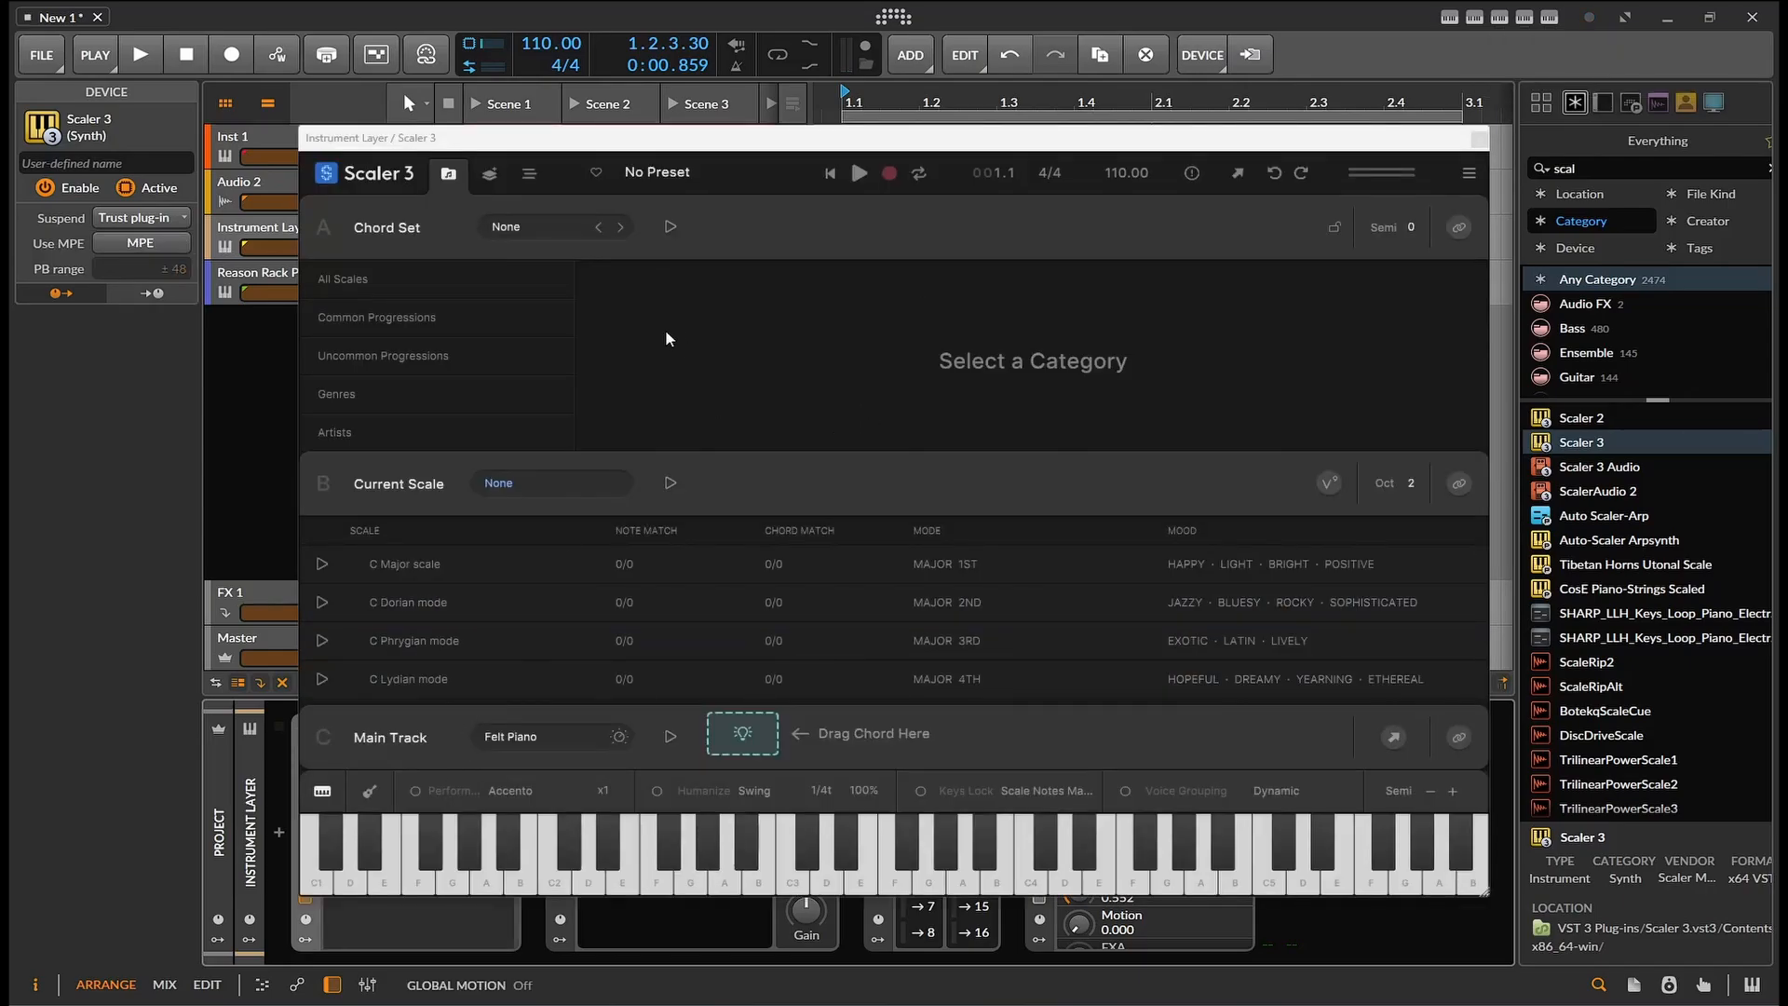
# Step: Load the Chill 2 chord set from the Chill genre into Scaler 3
pyautogui.click(416, 389)
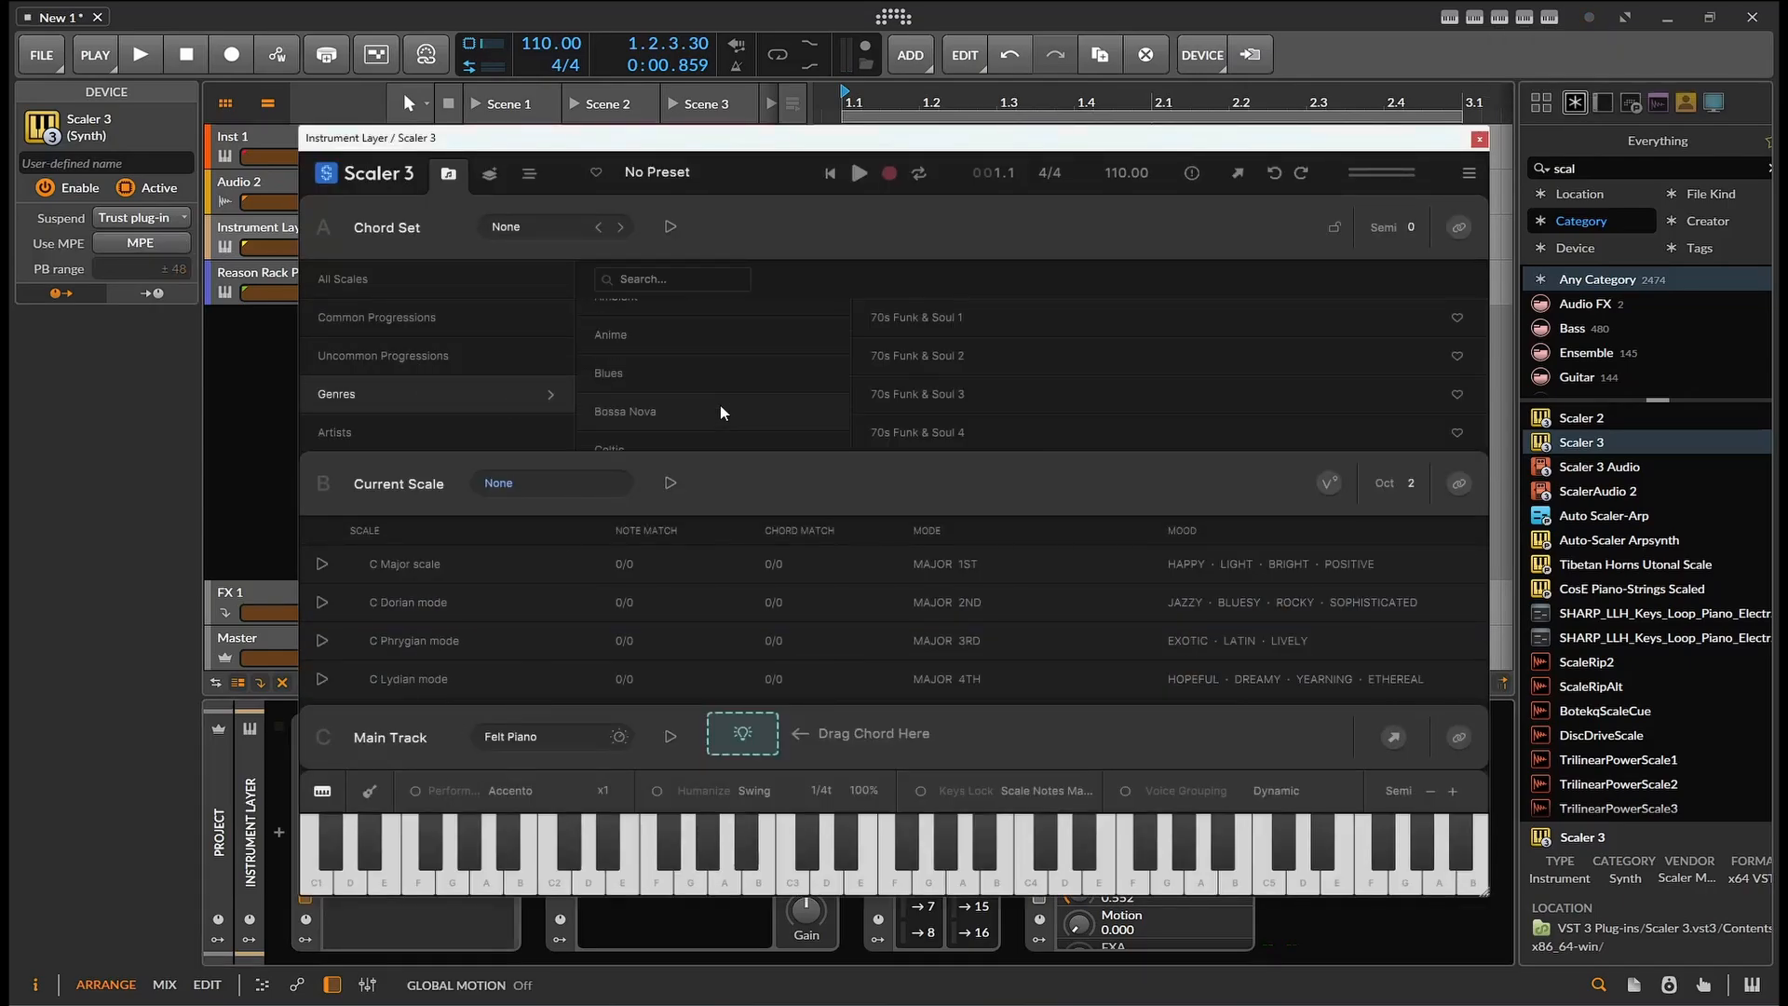
pyautogui.scroll(-3, 719, 399)
pyautogui.click(712, 388)
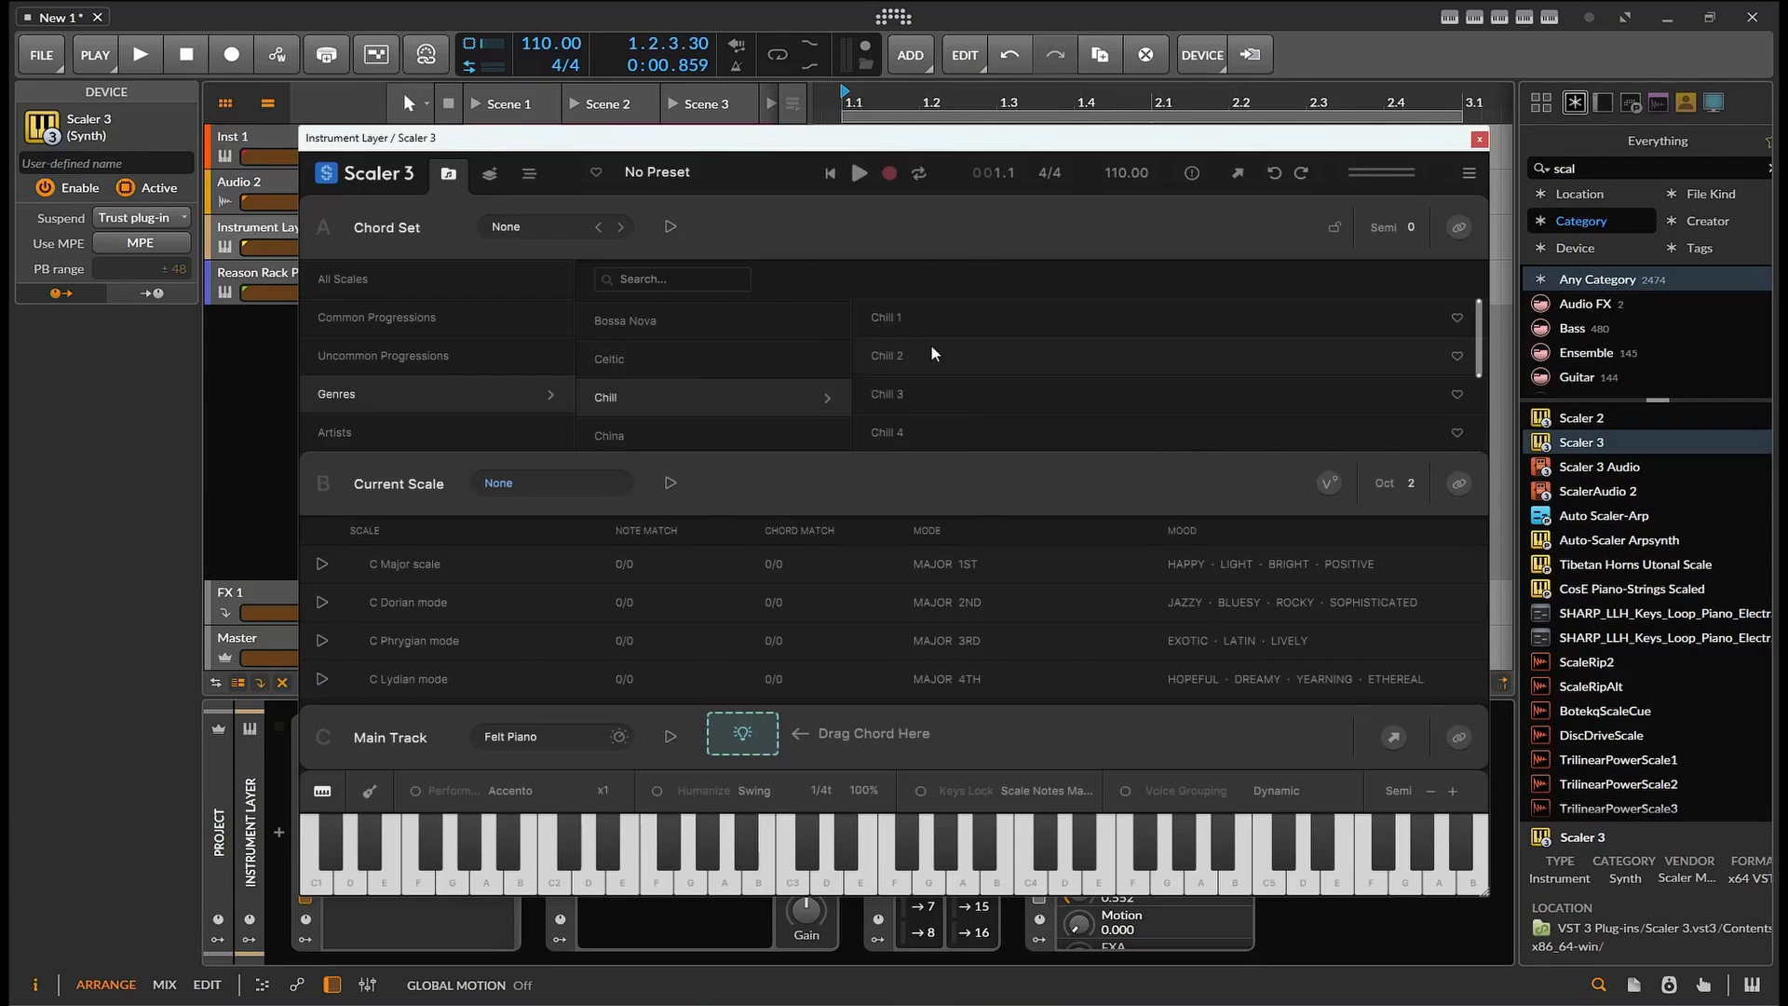
pyautogui.click(931, 352)
# Step: Fill the Main Track with the chord set's Eb 9(sus4), F min11, Eb 9(sus4), Db maj9 and D maj7 chords, in that order
pyautogui.click(743, 214)
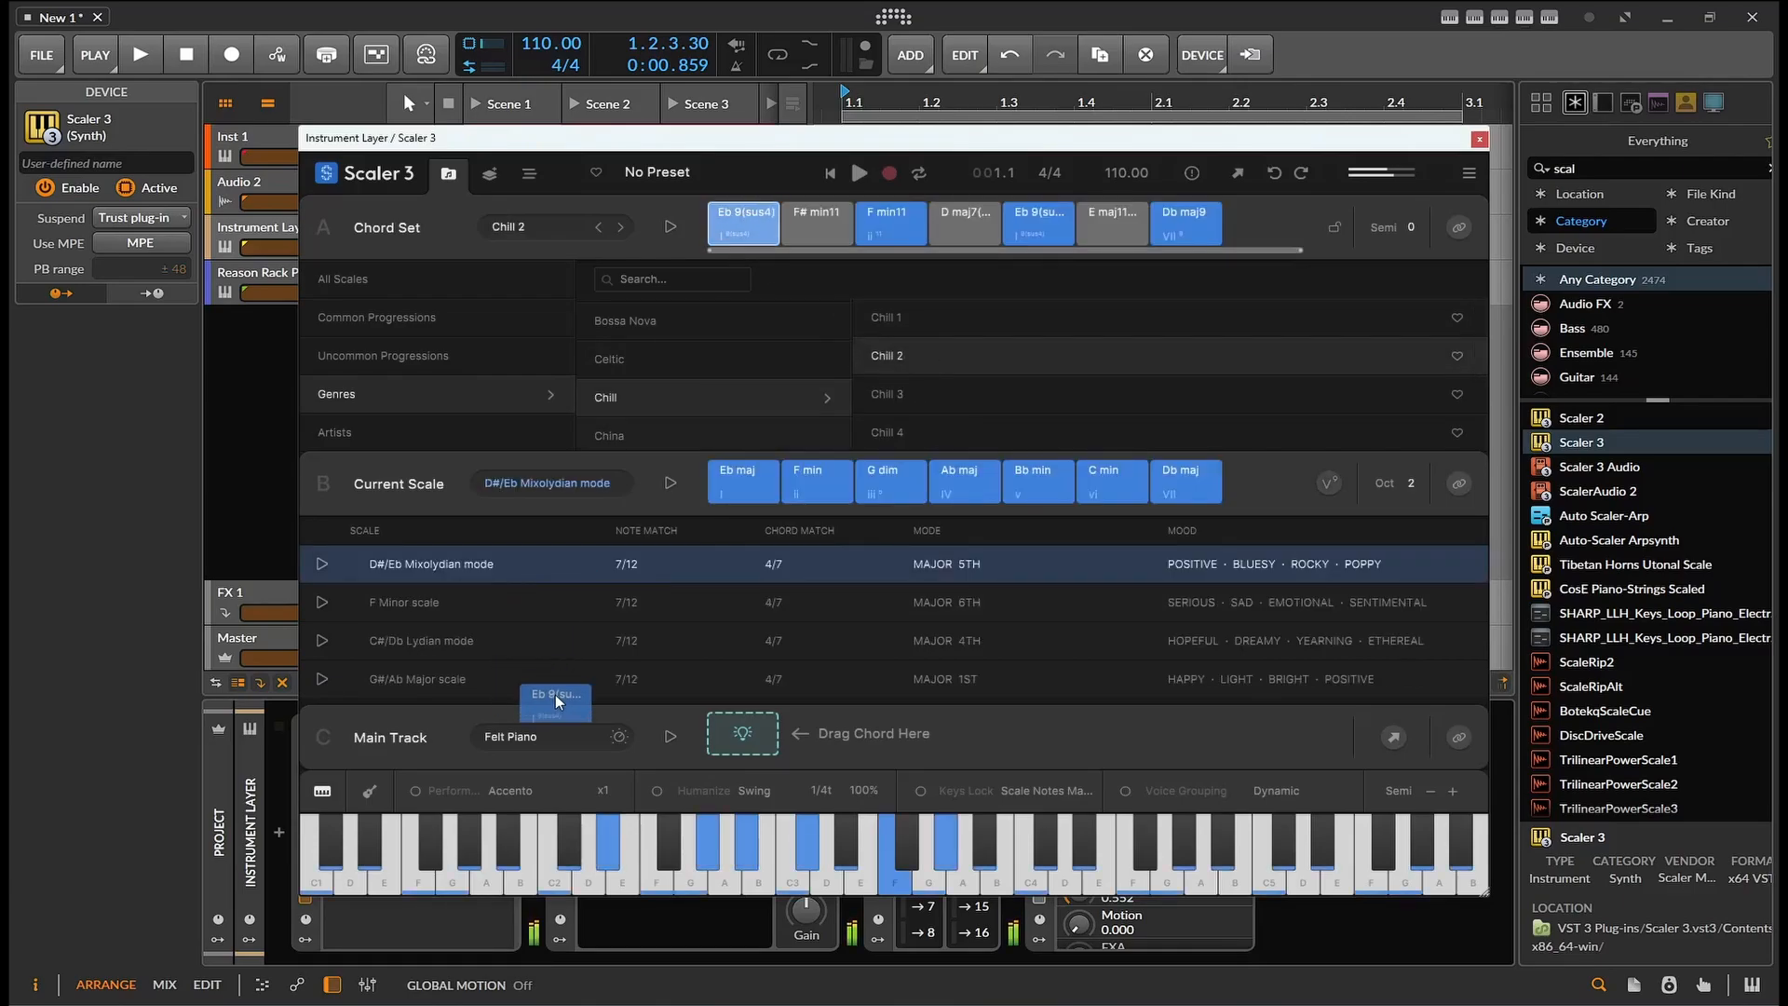
pyautogui.moveTo(555, 695); pyautogui.dragTo(732, 717)
pyautogui.moveTo(886, 223); pyautogui.dragTo(815, 731)
pyautogui.moveTo(1038, 223); pyautogui.dragTo(899, 732)
pyautogui.moveTo(1158, 227); pyautogui.dragTo(964, 736)
pyautogui.moveTo(964, 224); pyautogui.dragTo(1019, 728)
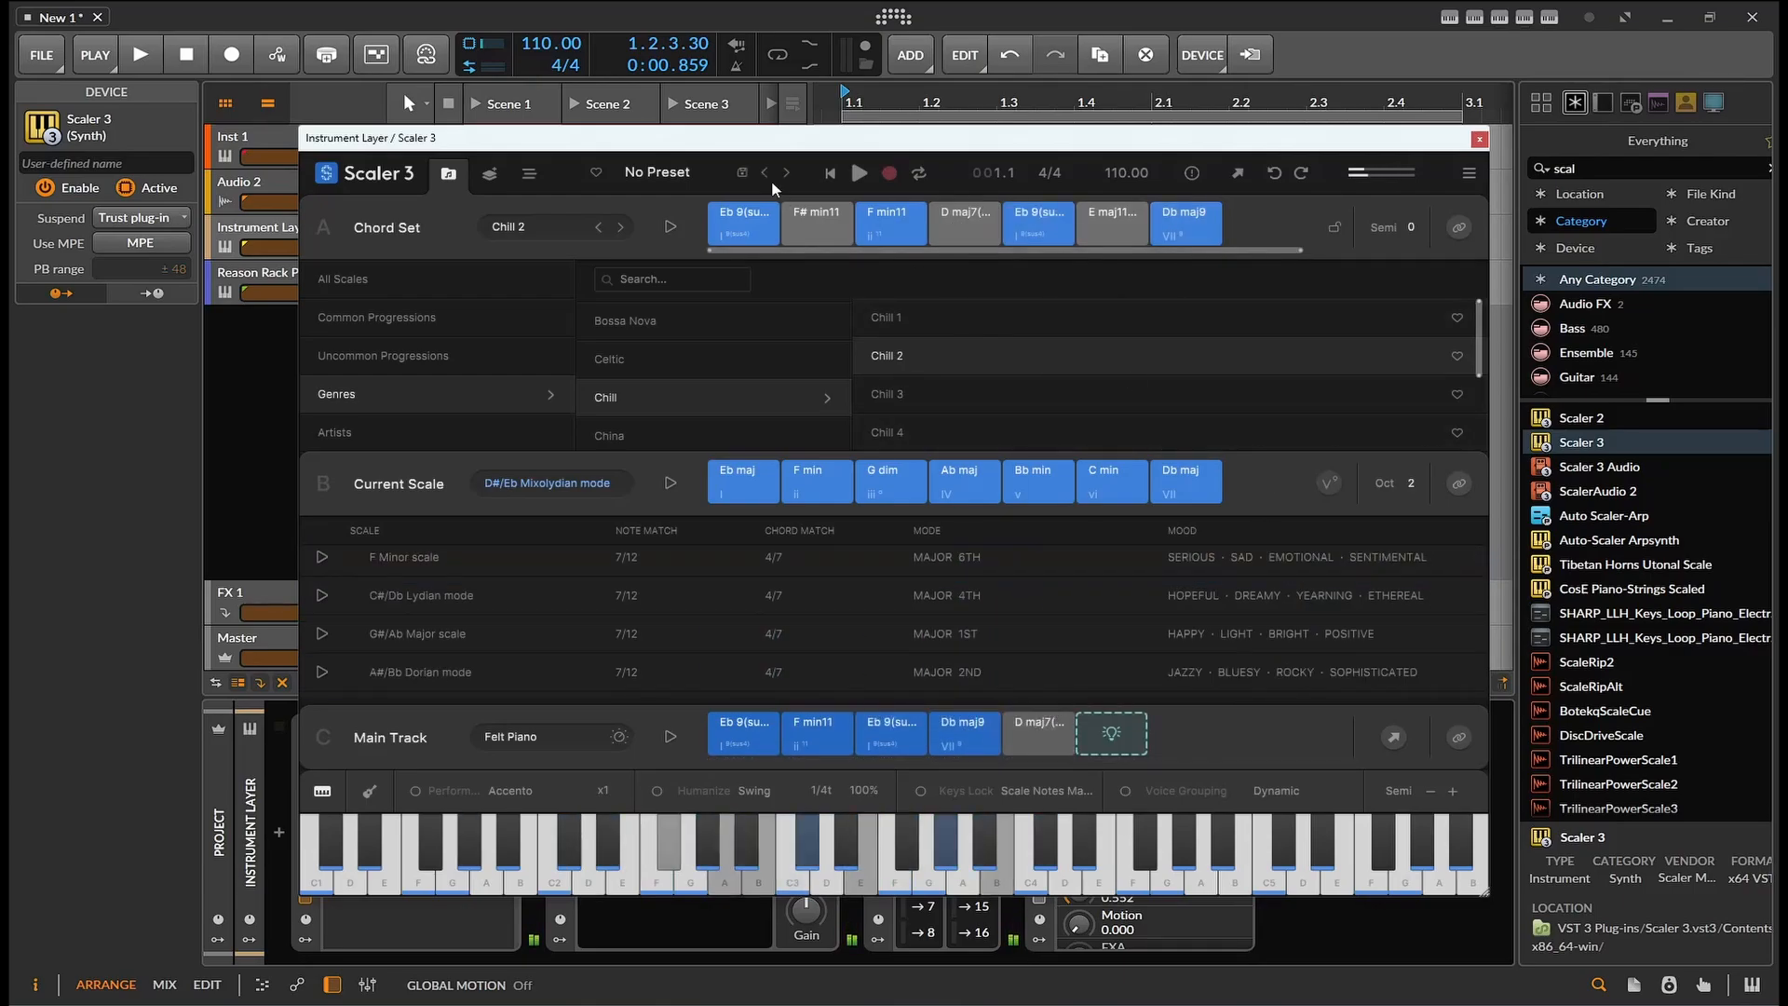
# Step: Show the Scaler 3 arrangement and set the Main Track's MIDI channel to 4
pyautogui.click(530, 177)
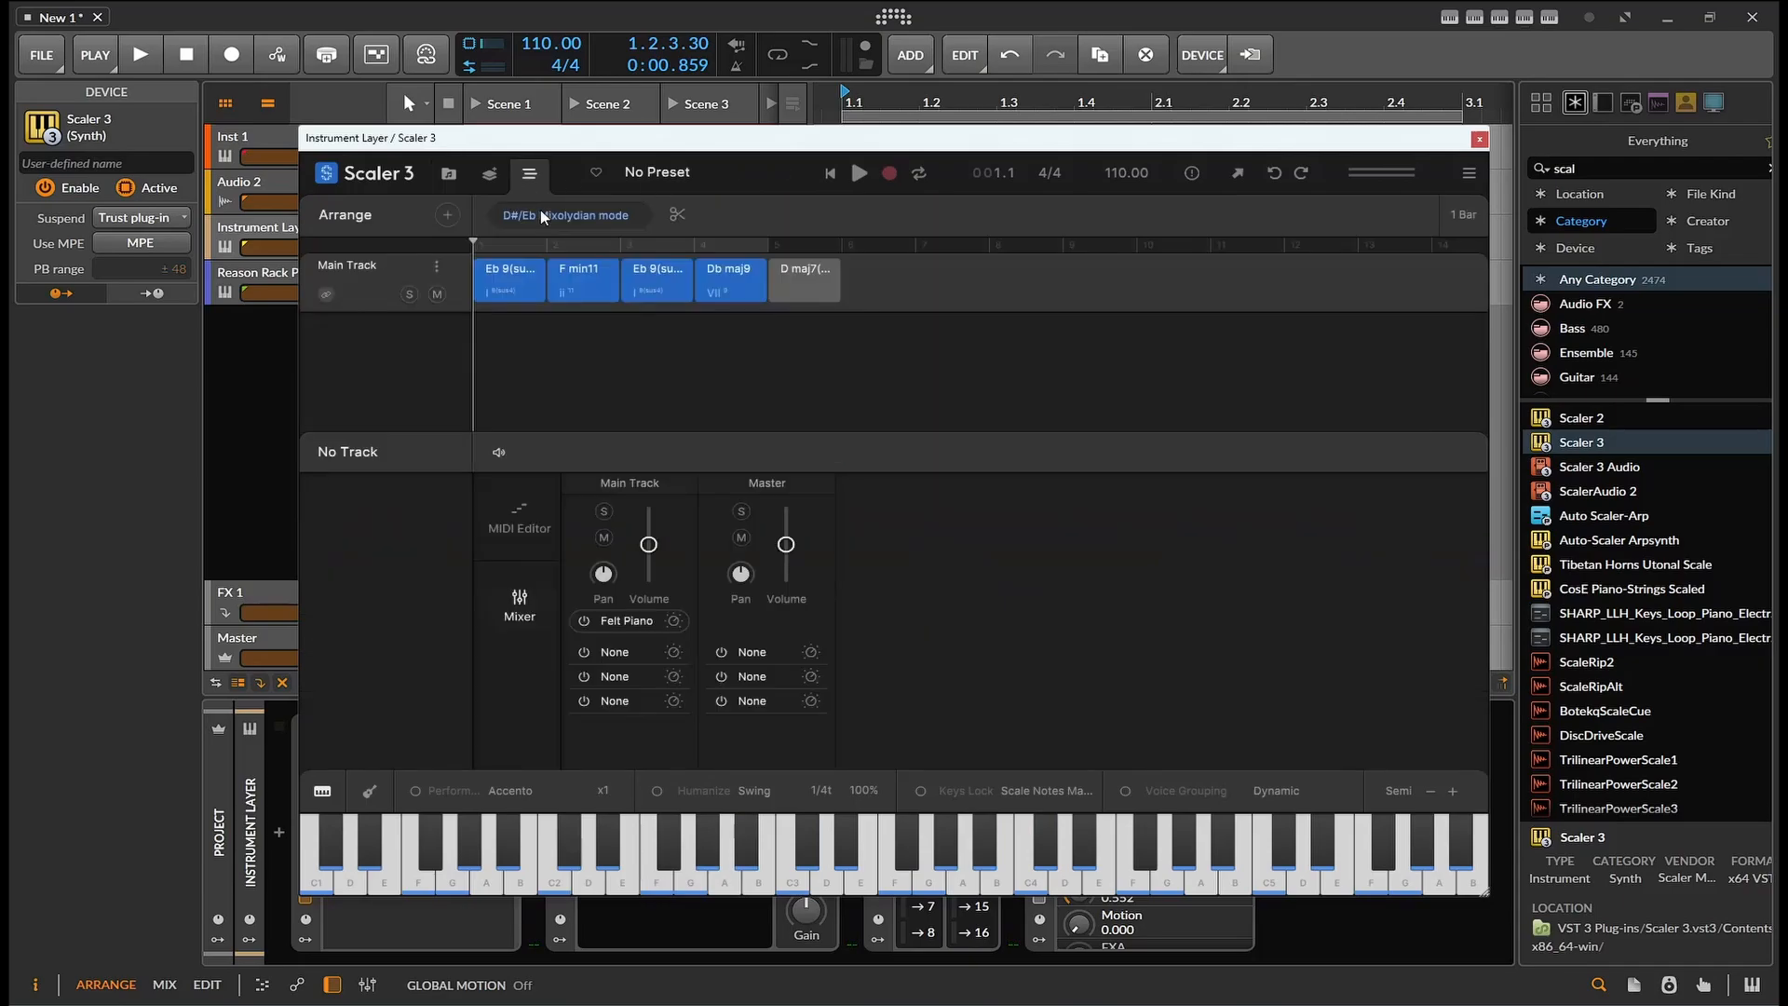
pyautogui.click(436, 268)
pyautogui.moveTo(498, 325)
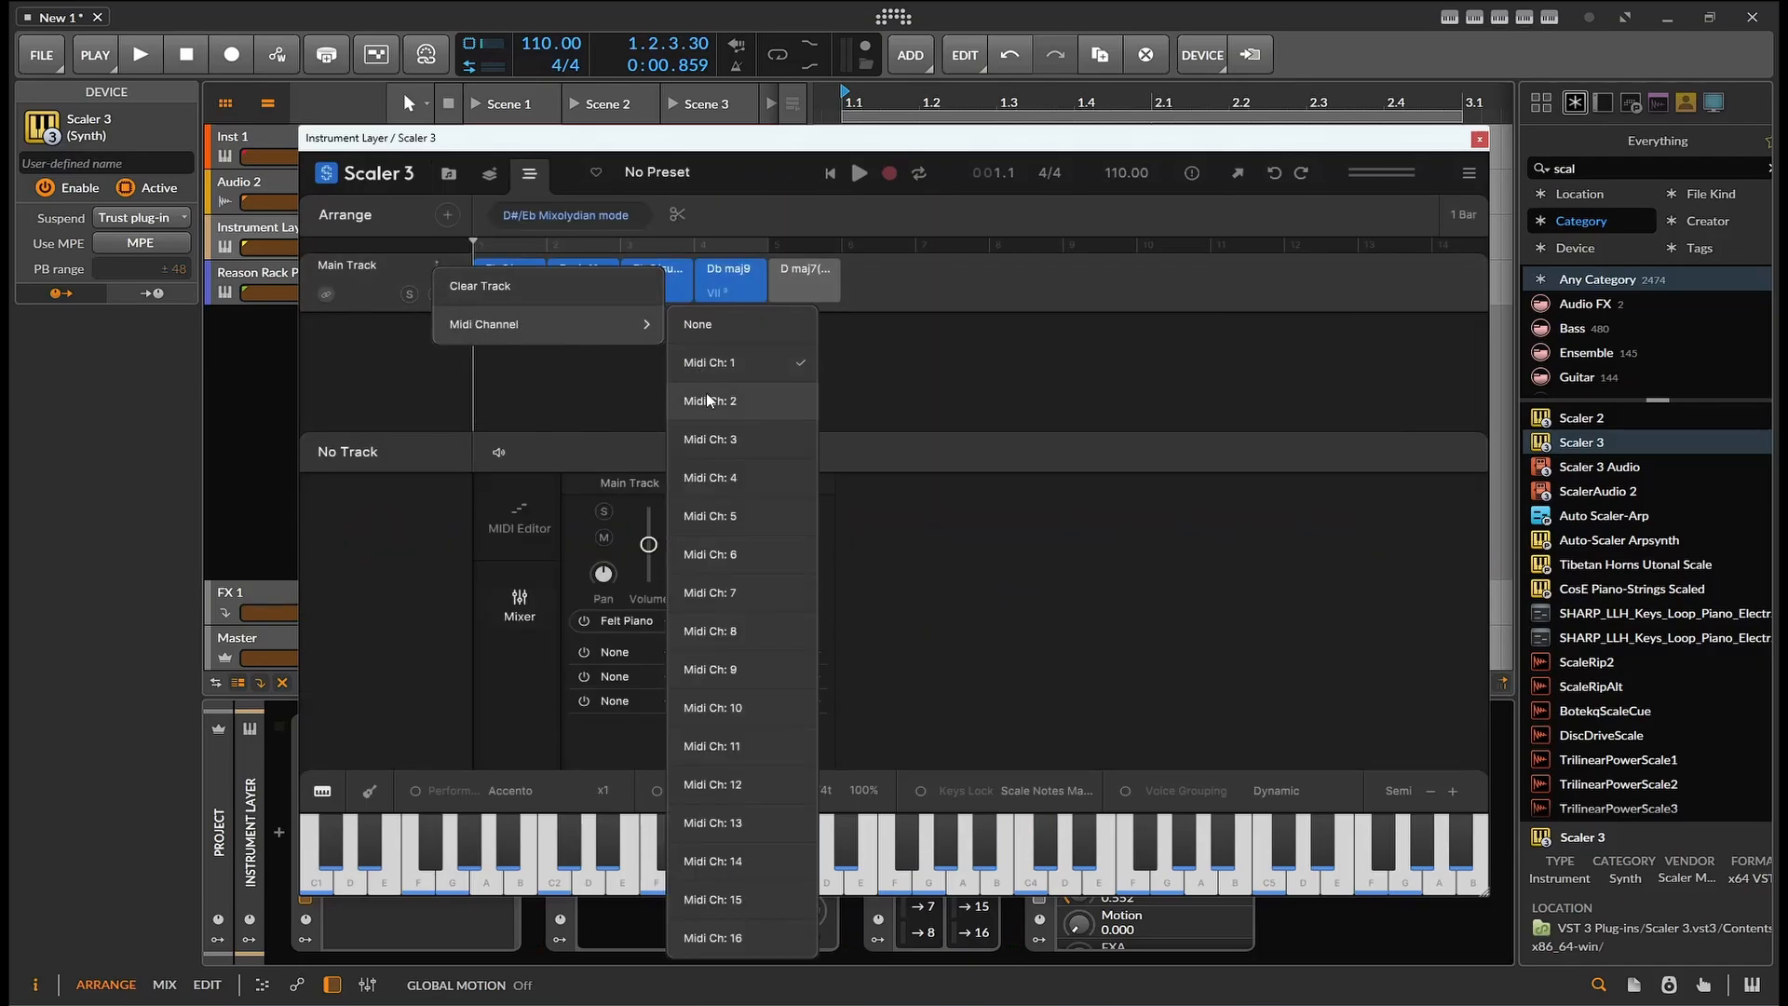
pyautogui.click(769, 469)
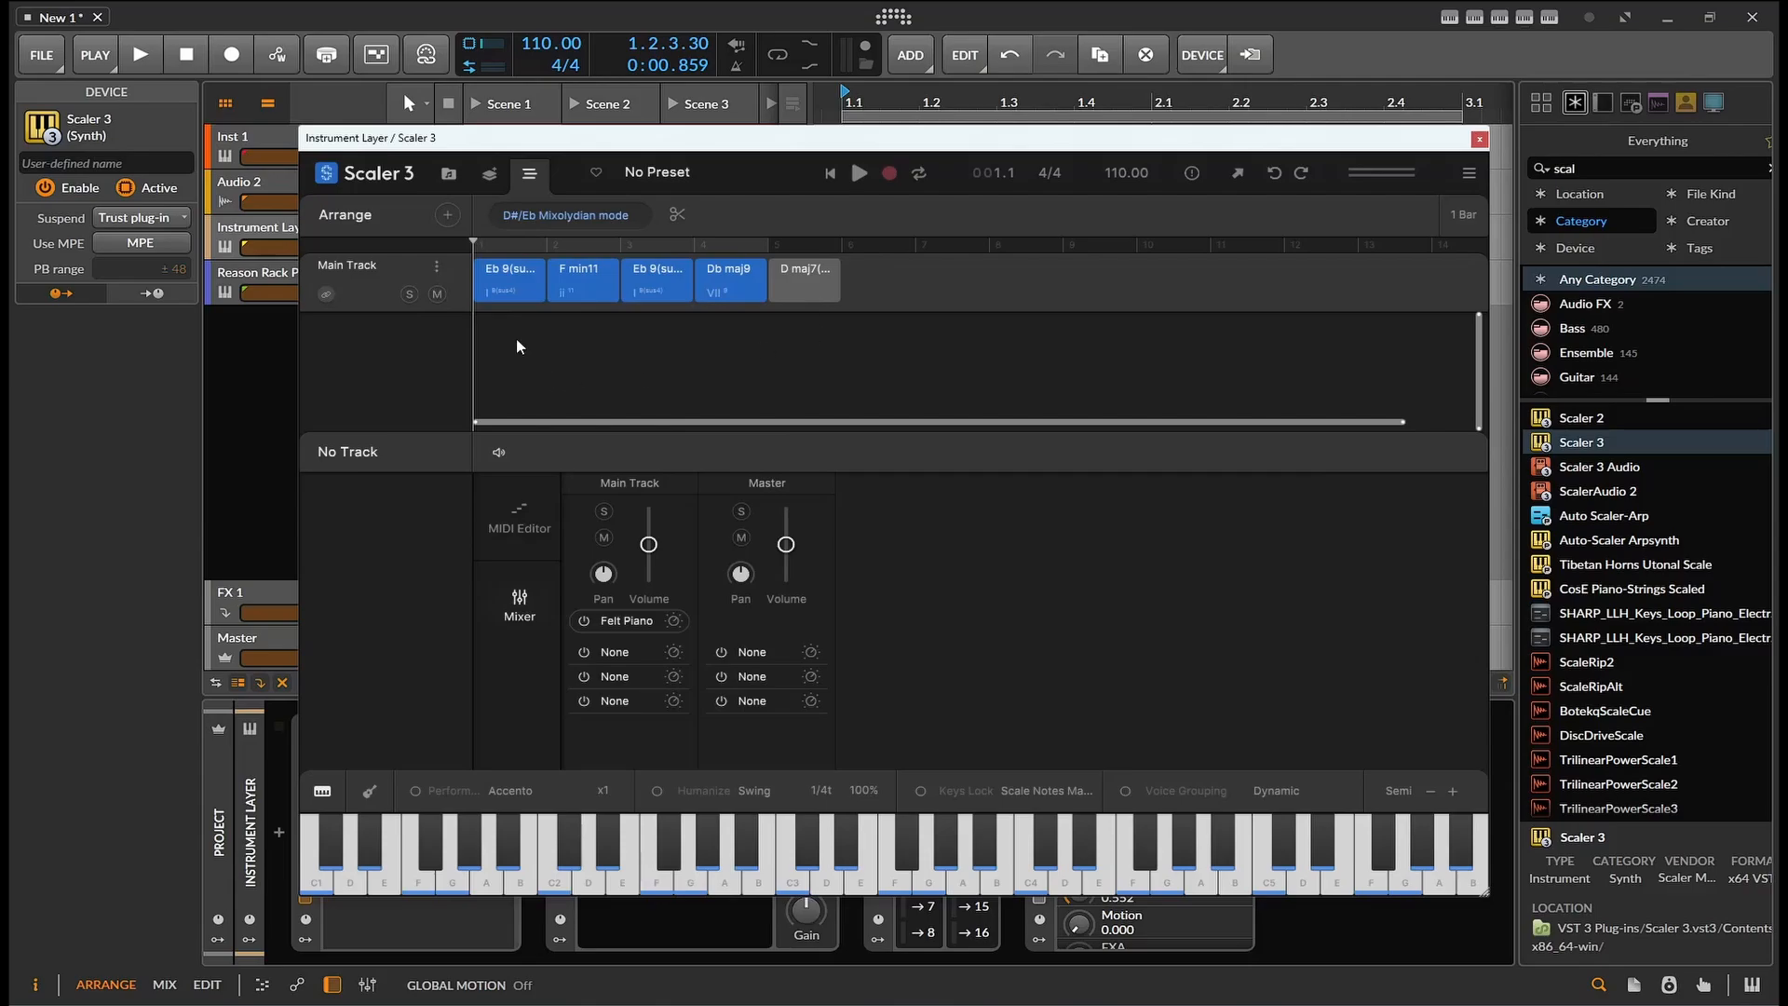
# Step: Add the Ritornello motion from the Calm mood's Con Fuoco phrases as a new track in the arrangement
pyautogui.click(445, 215)
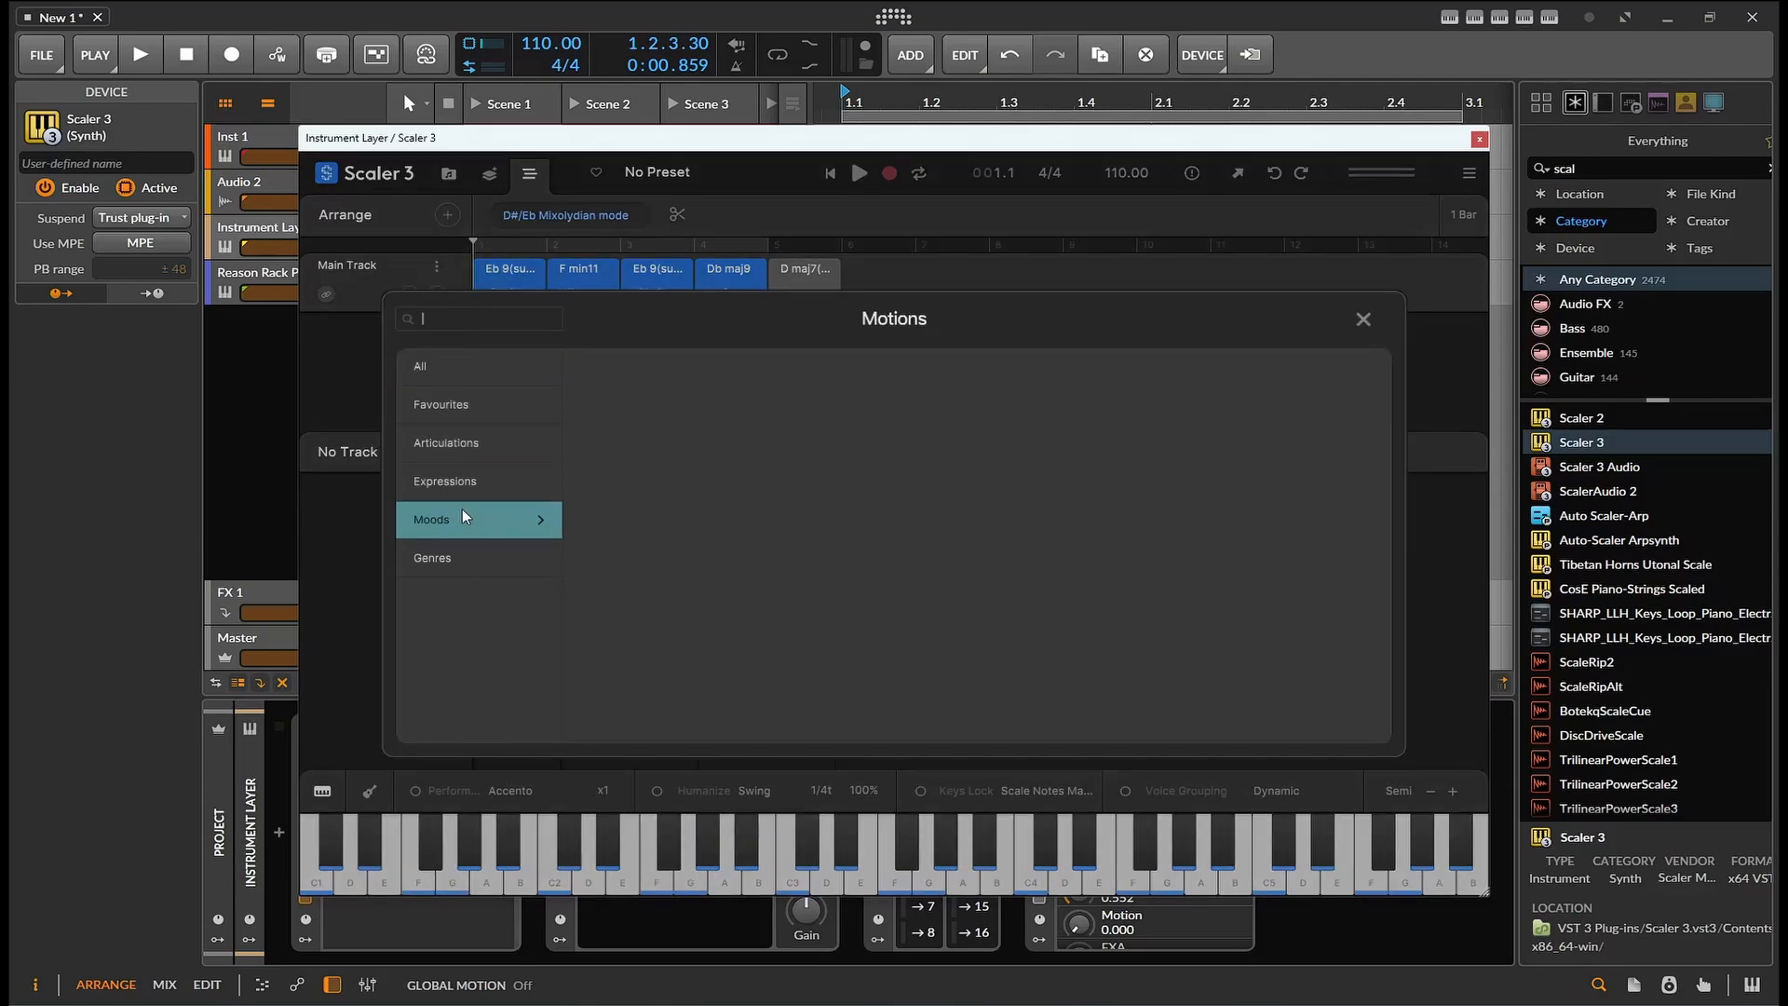
pyautogui.click(462, 555)
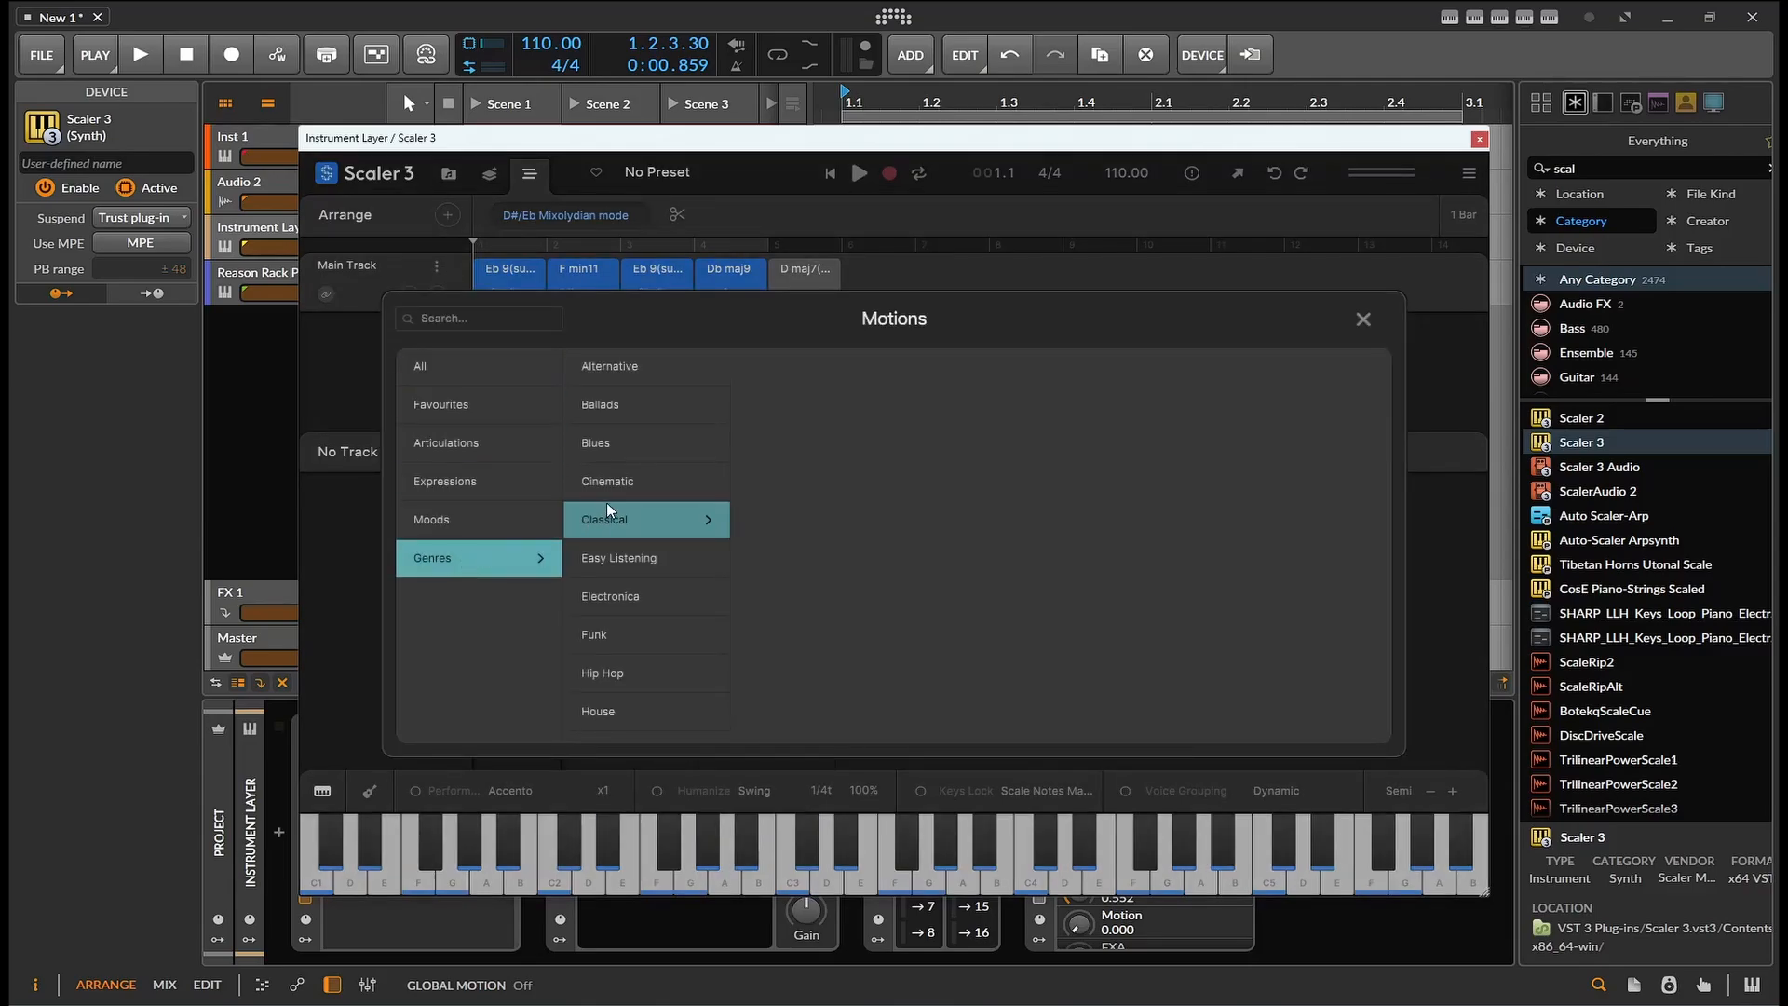
pyautogui.scroll(-4, 622, 495)
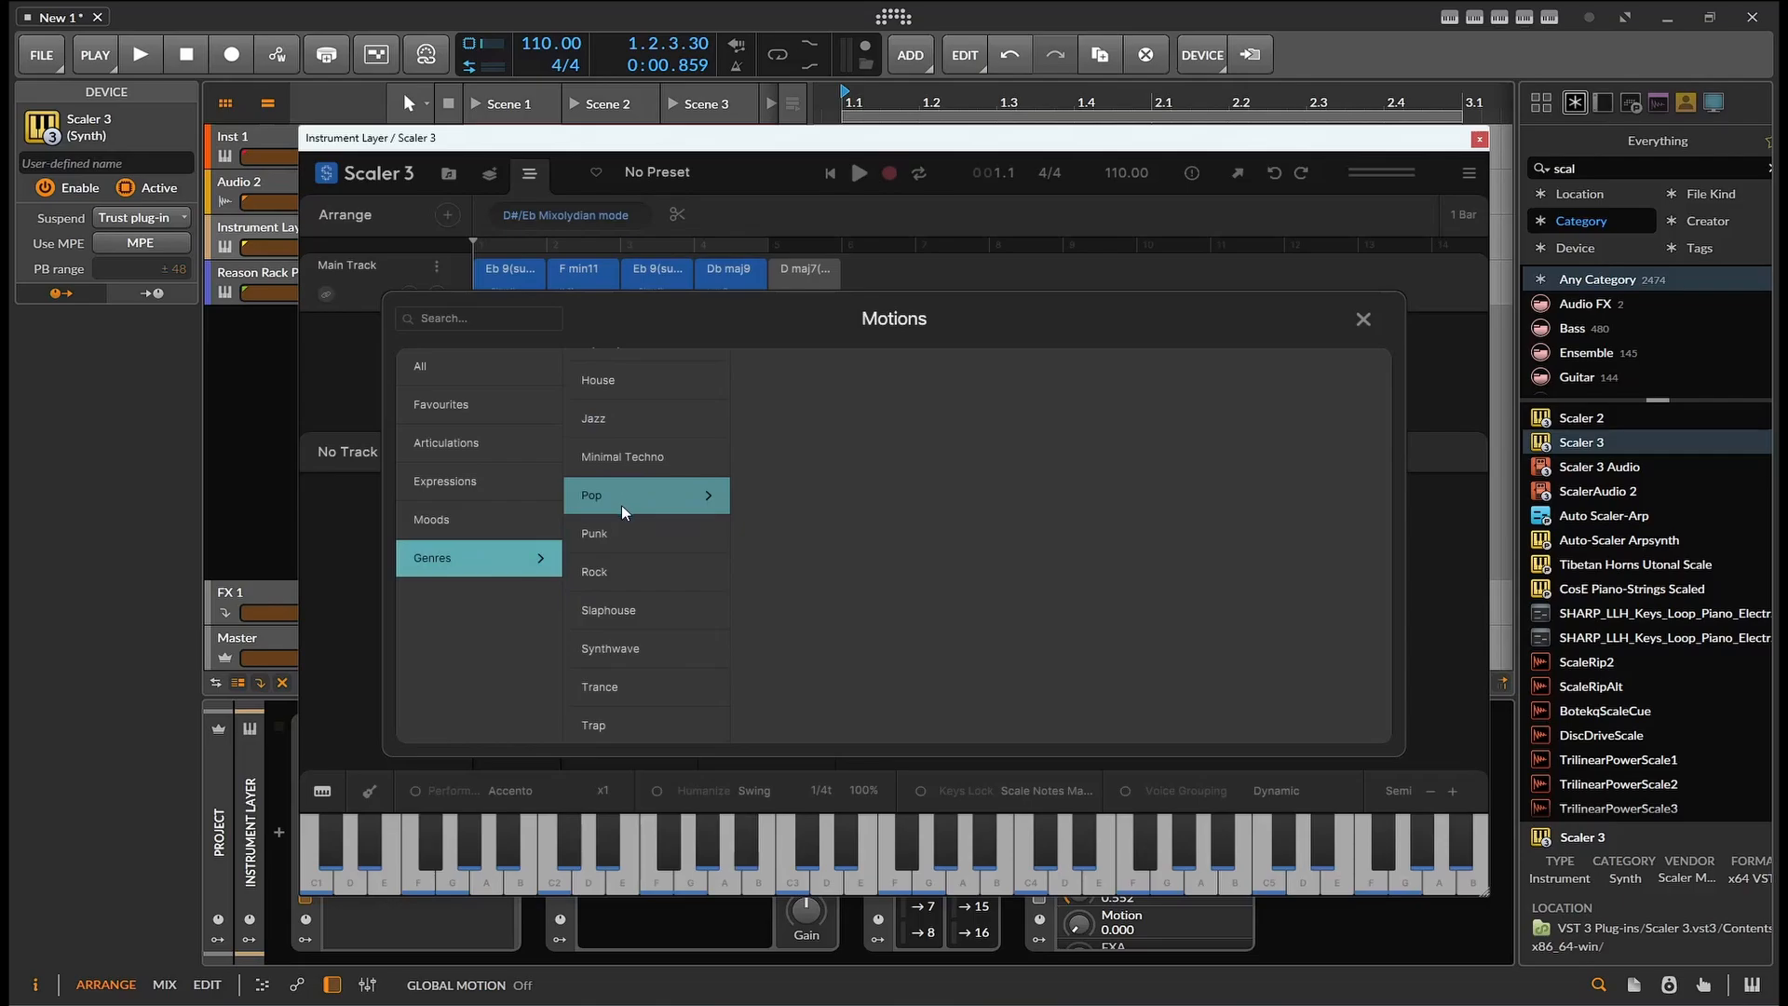
pyautogui.scroll(4, 622, 508)
pyautogui.click(425, 496)
pyautogui.click(428, 519)
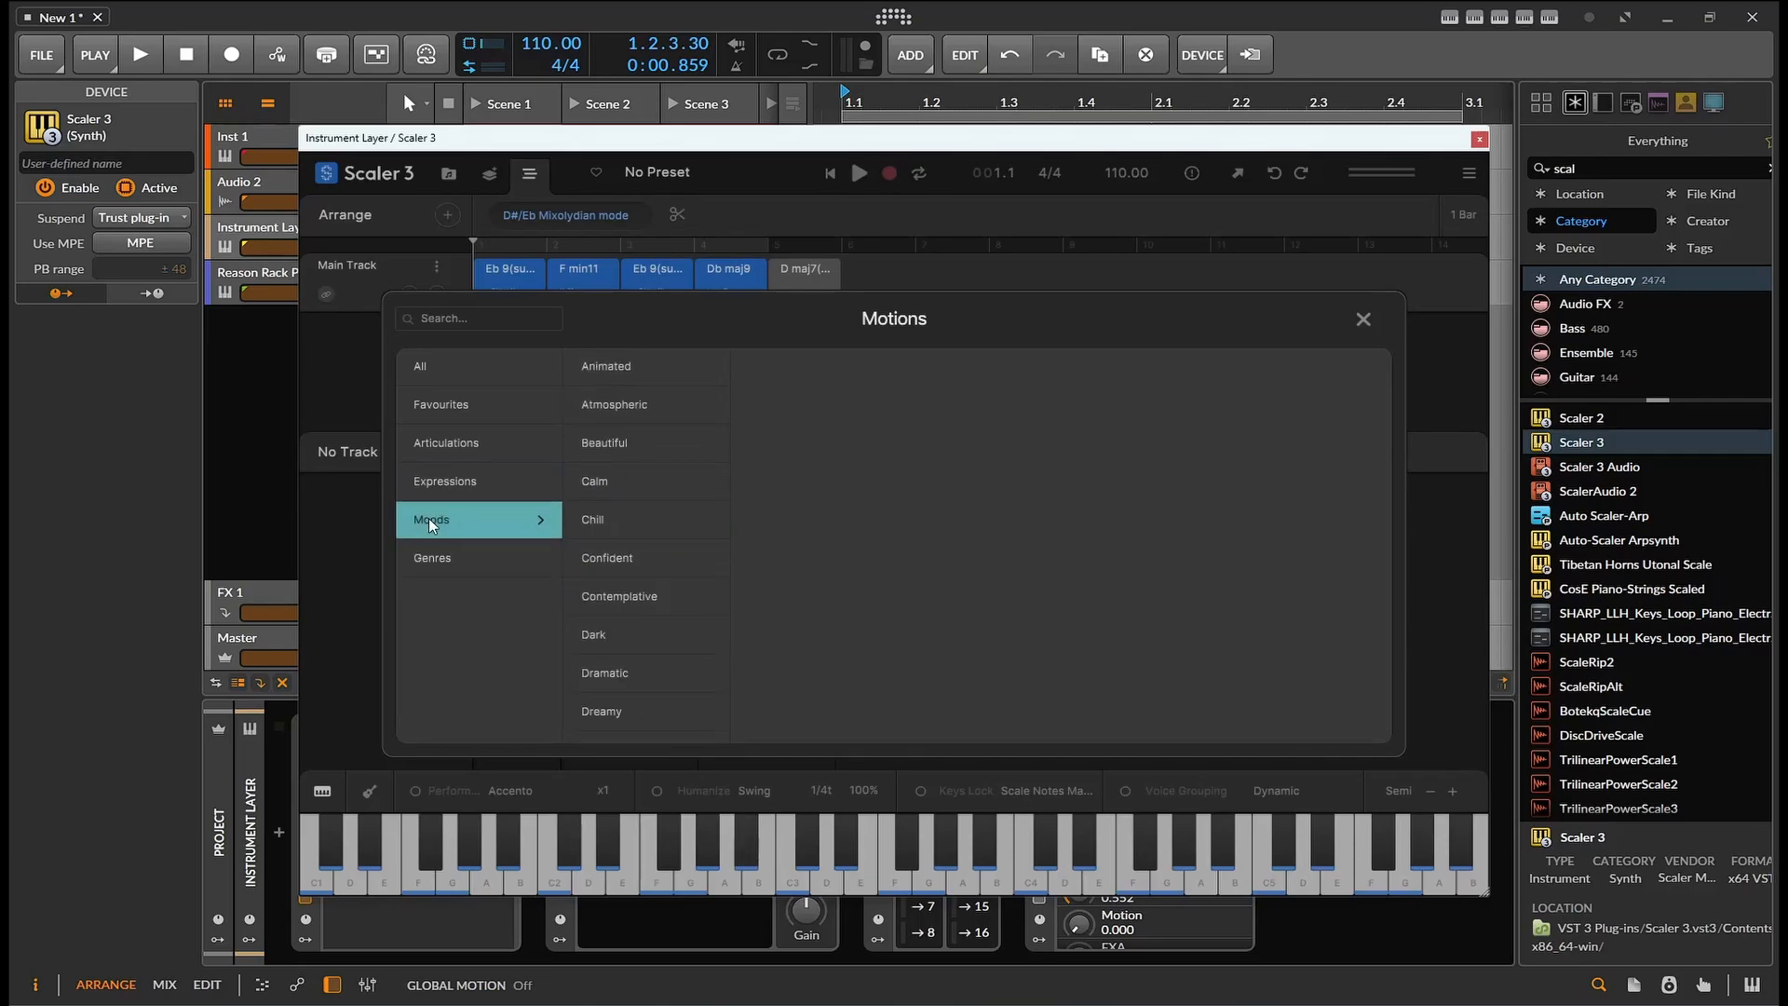
pyautogui.click(583, 482)
pyautogui.click(812, 488)
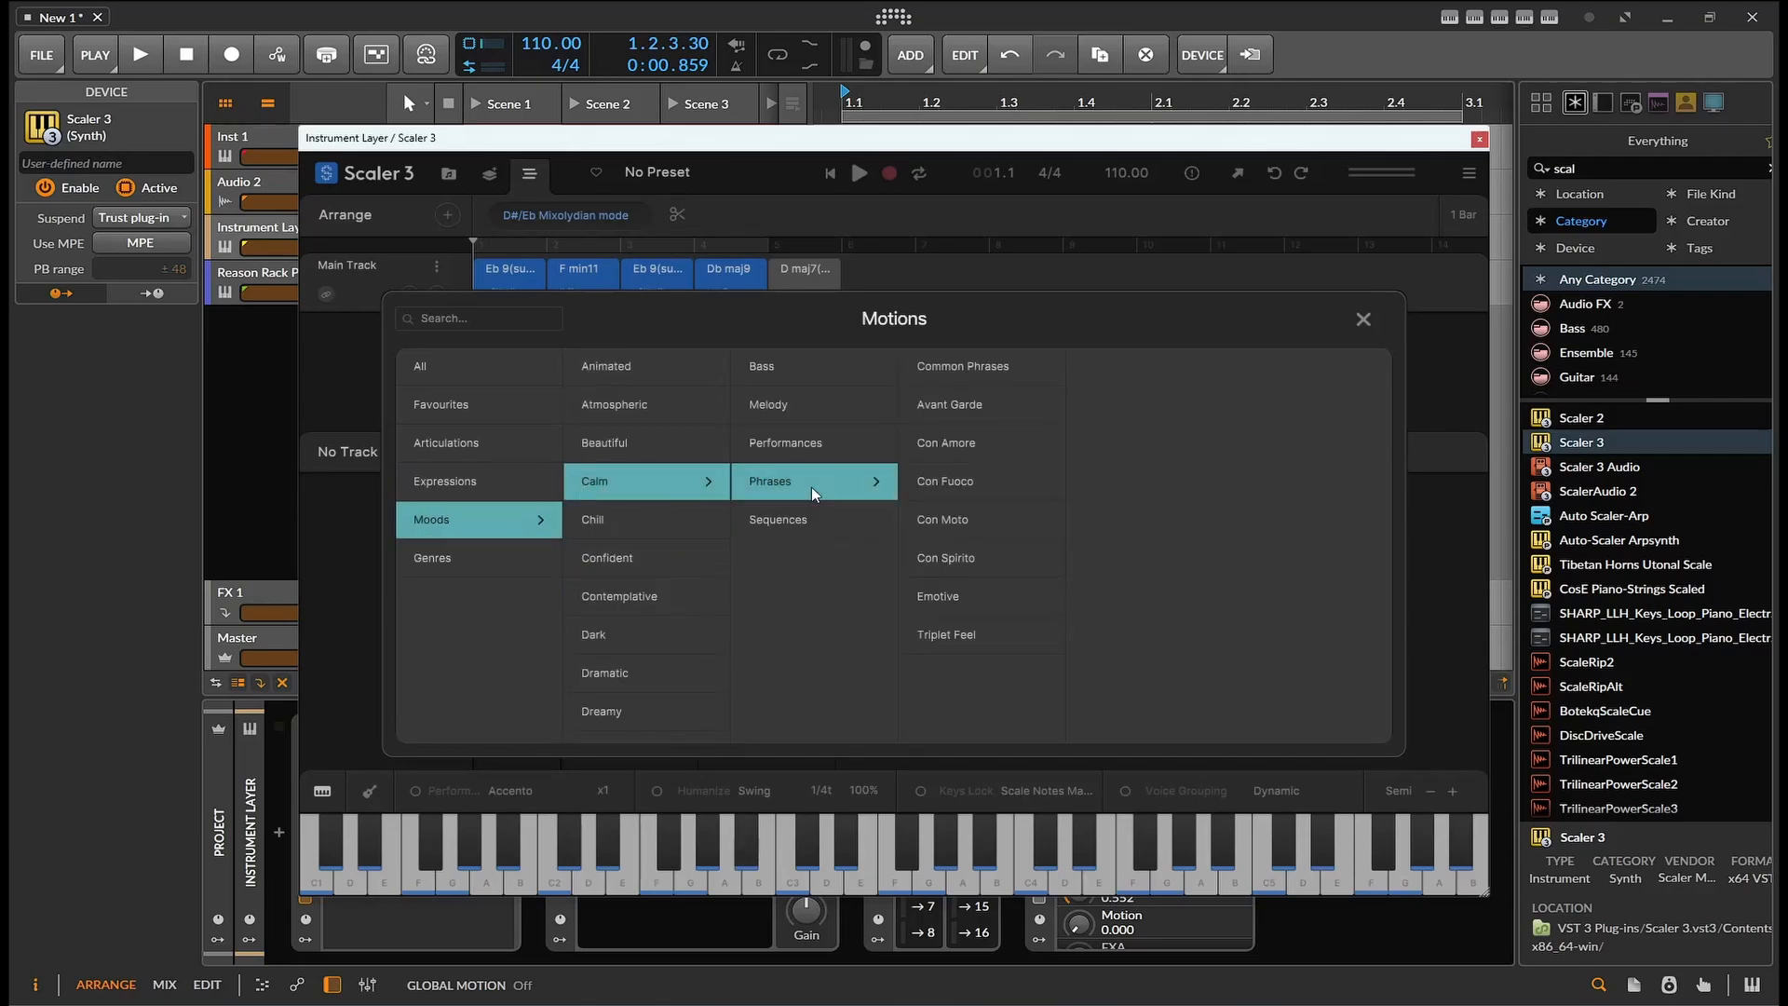
pyautogui.click(945, 483)
pyautogui.click(987, 558)
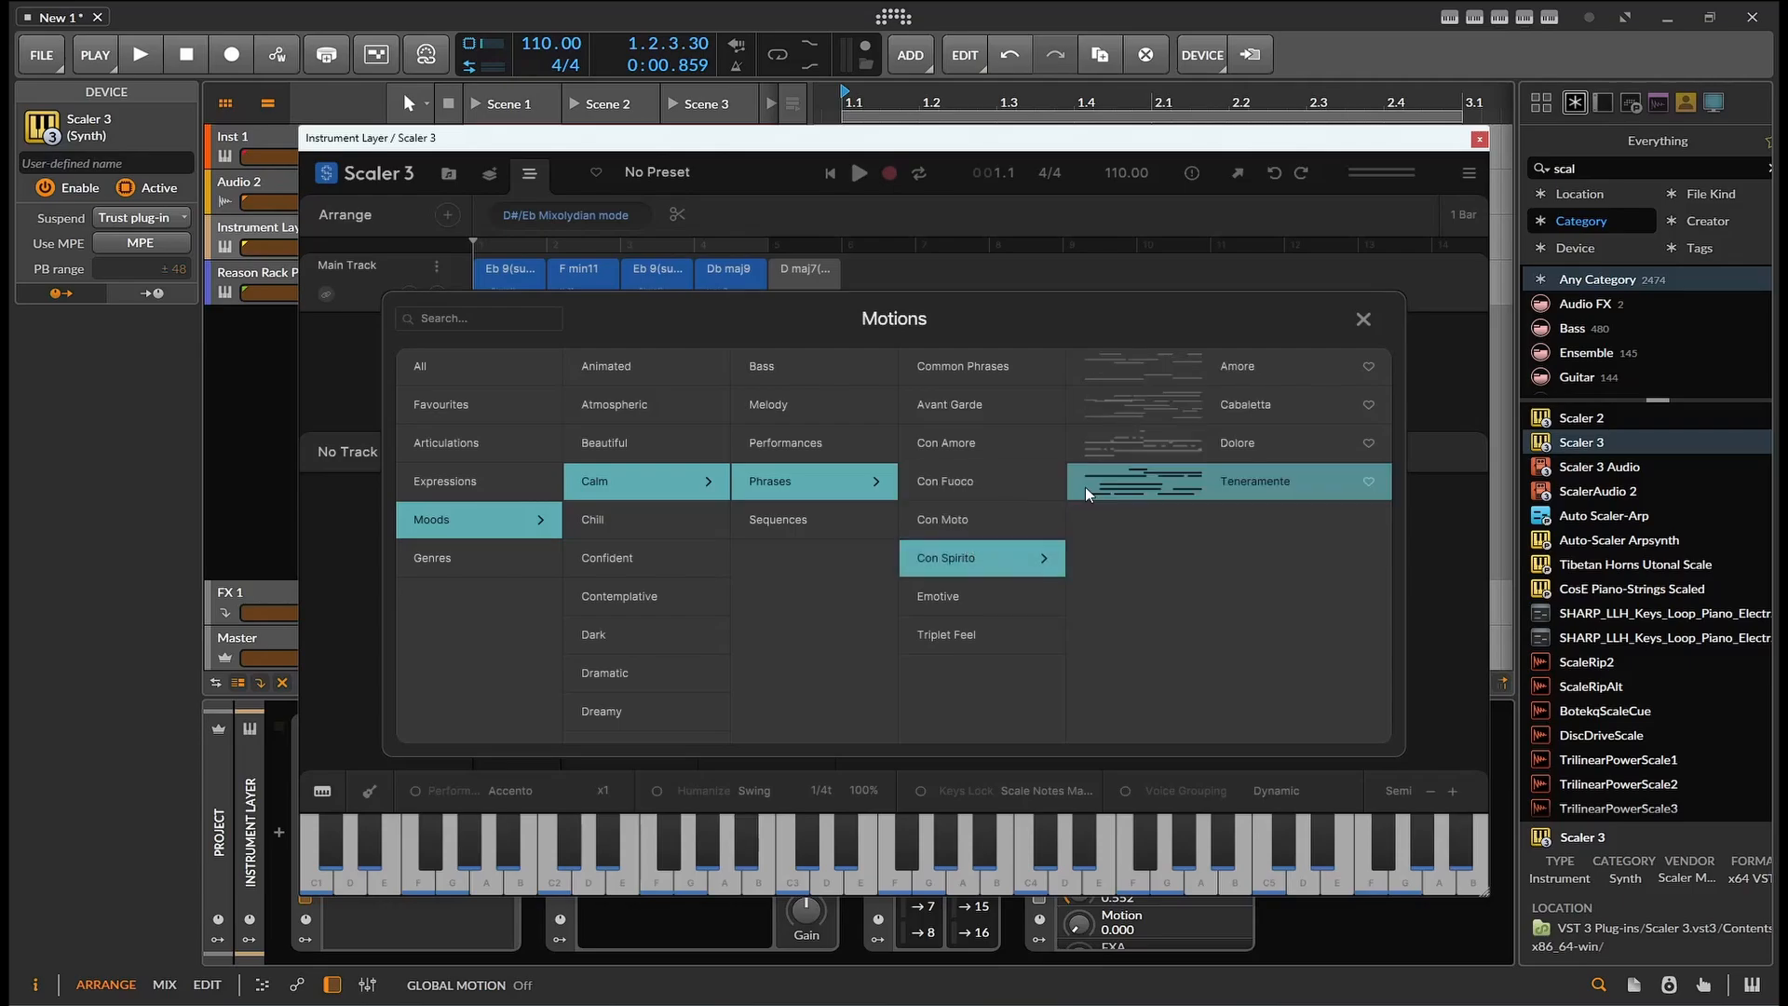
pyautogui.click(988, 479)
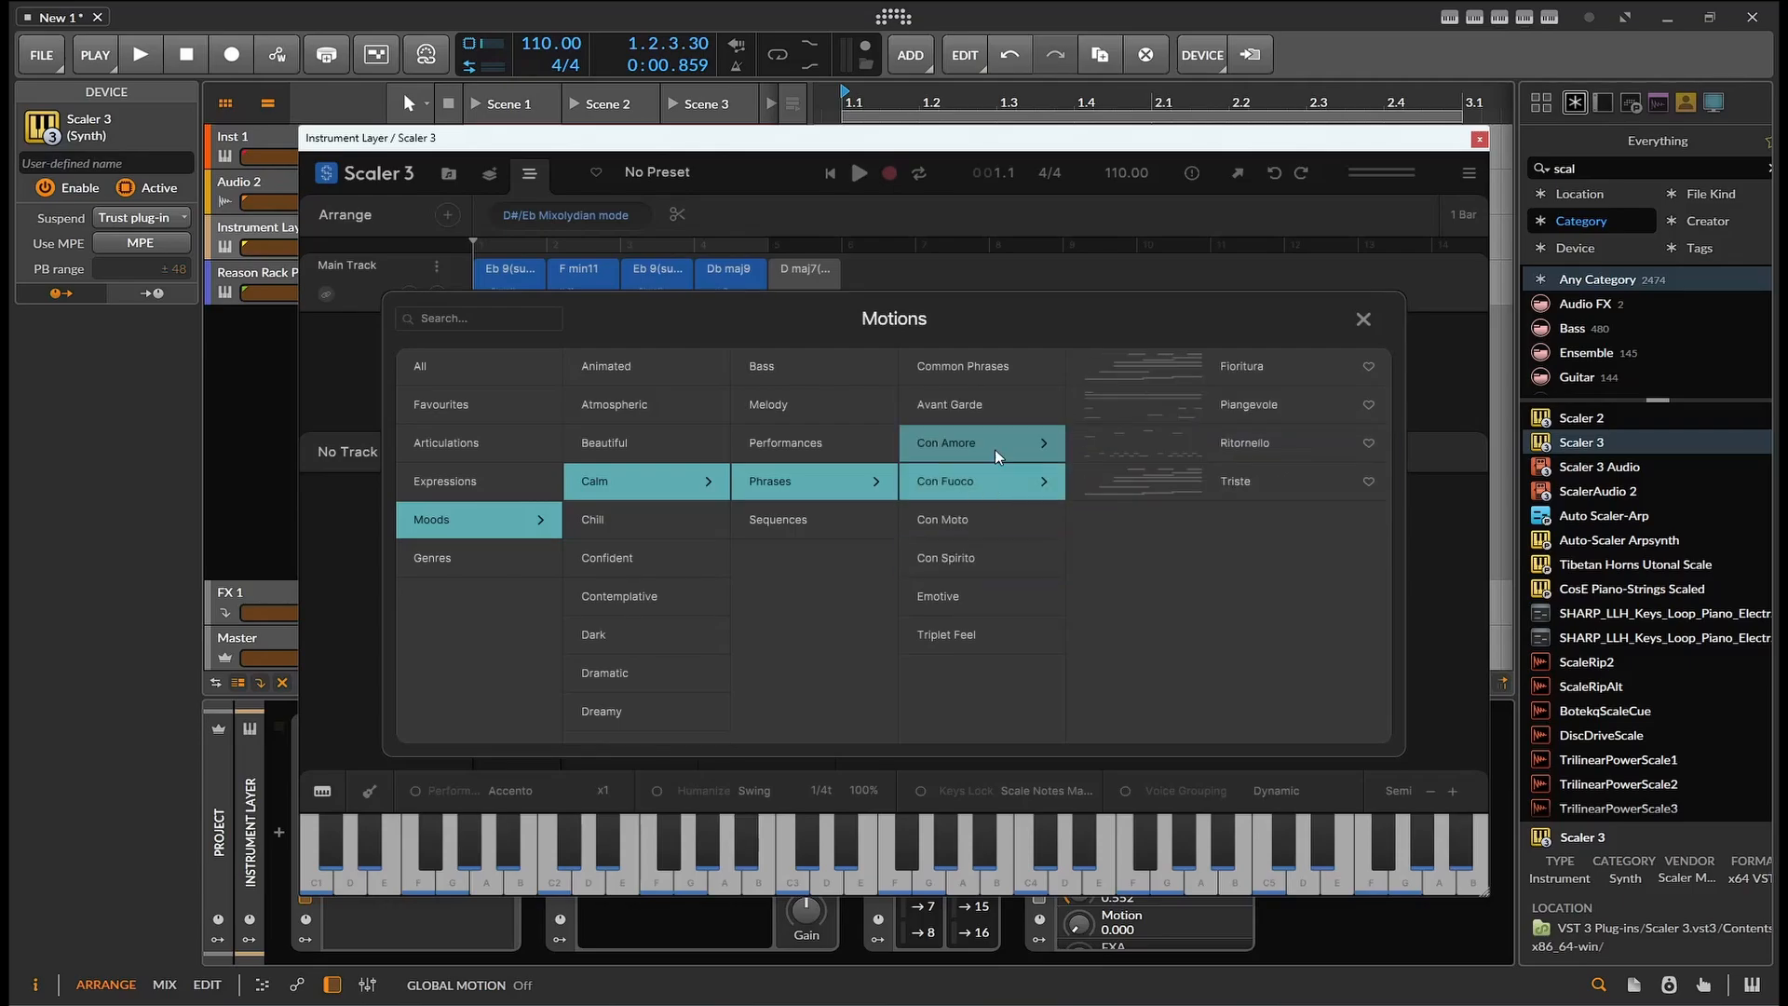
pyautogui.click(1101, 449)
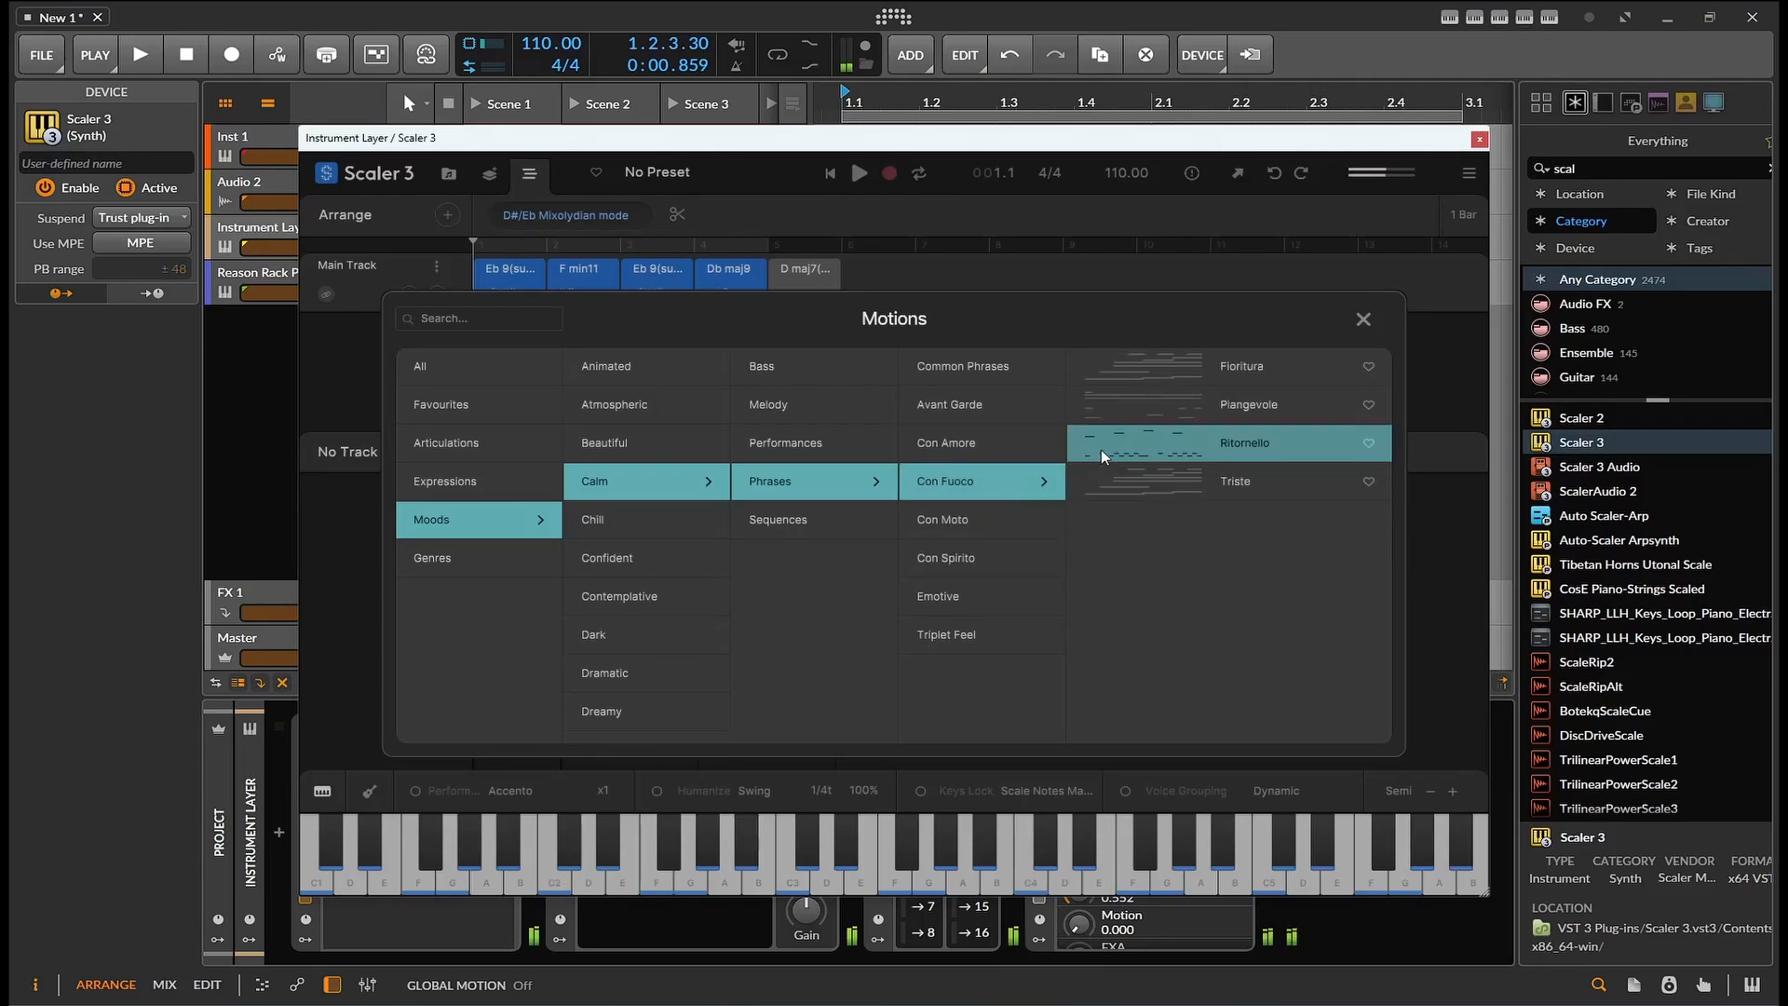
pyautogui.click(1363, 320)
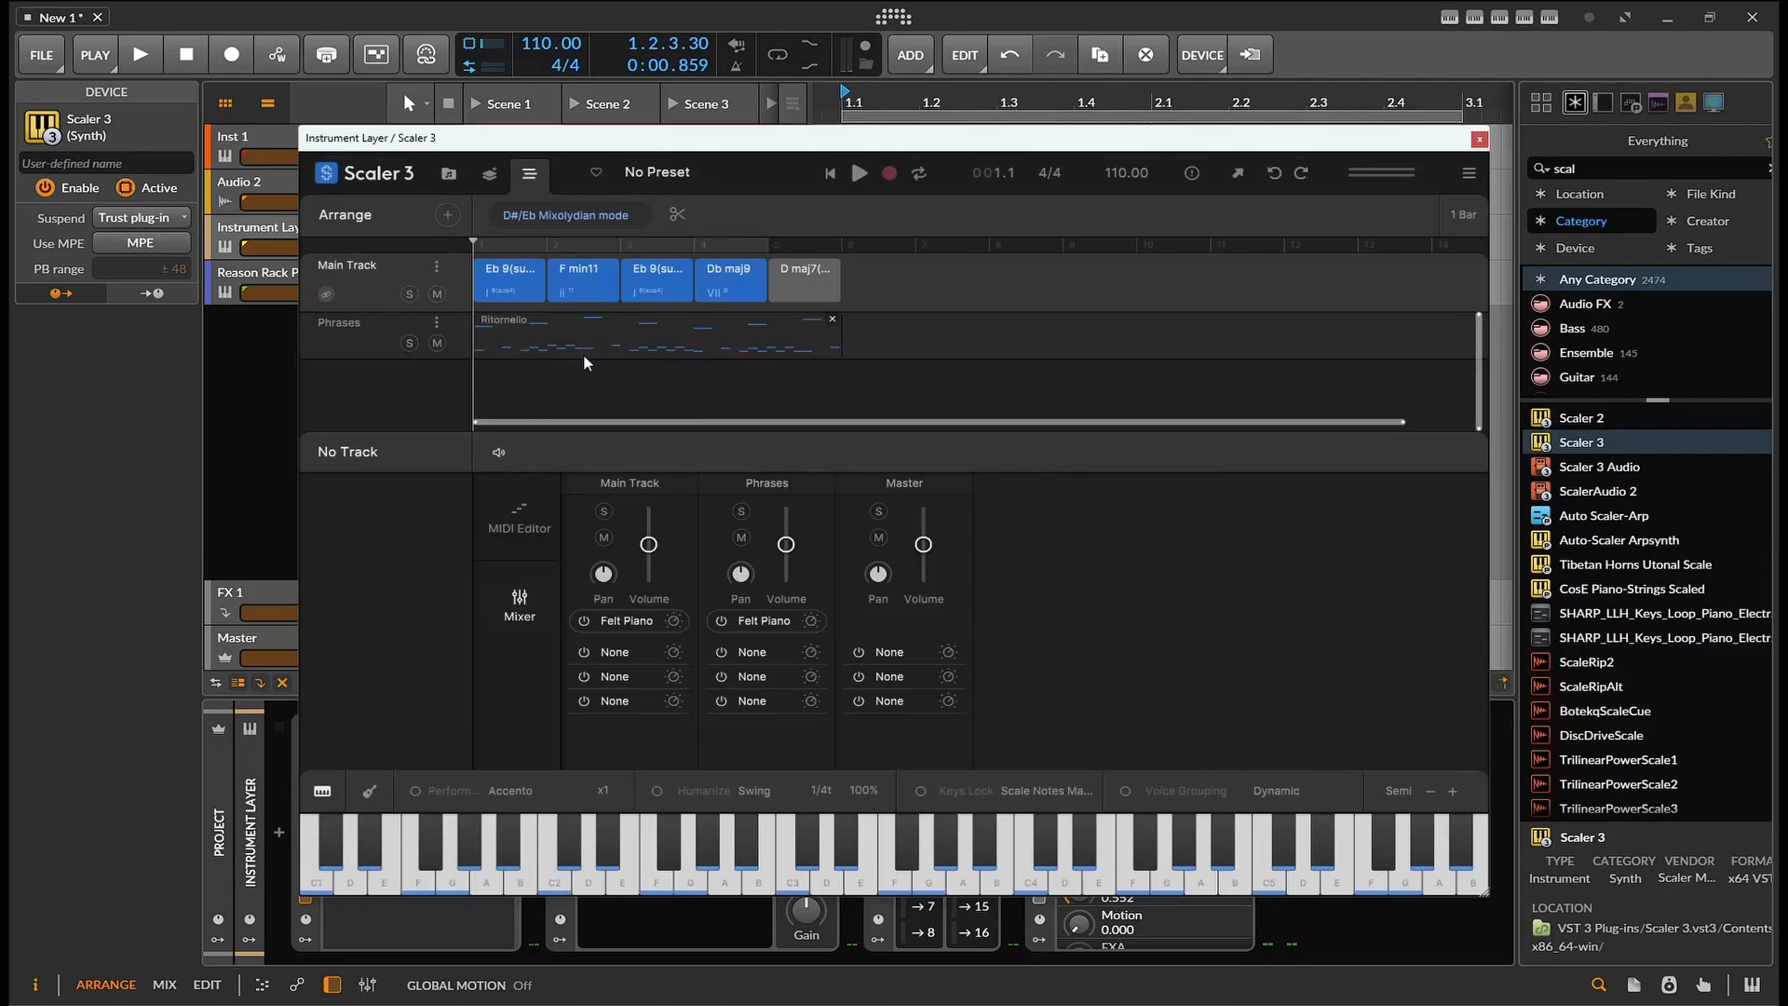
# Step: Play back the chord and phrase arrangement inside Scaler 3, reposition its window and stop playback
pyautogui.click(854, 180)
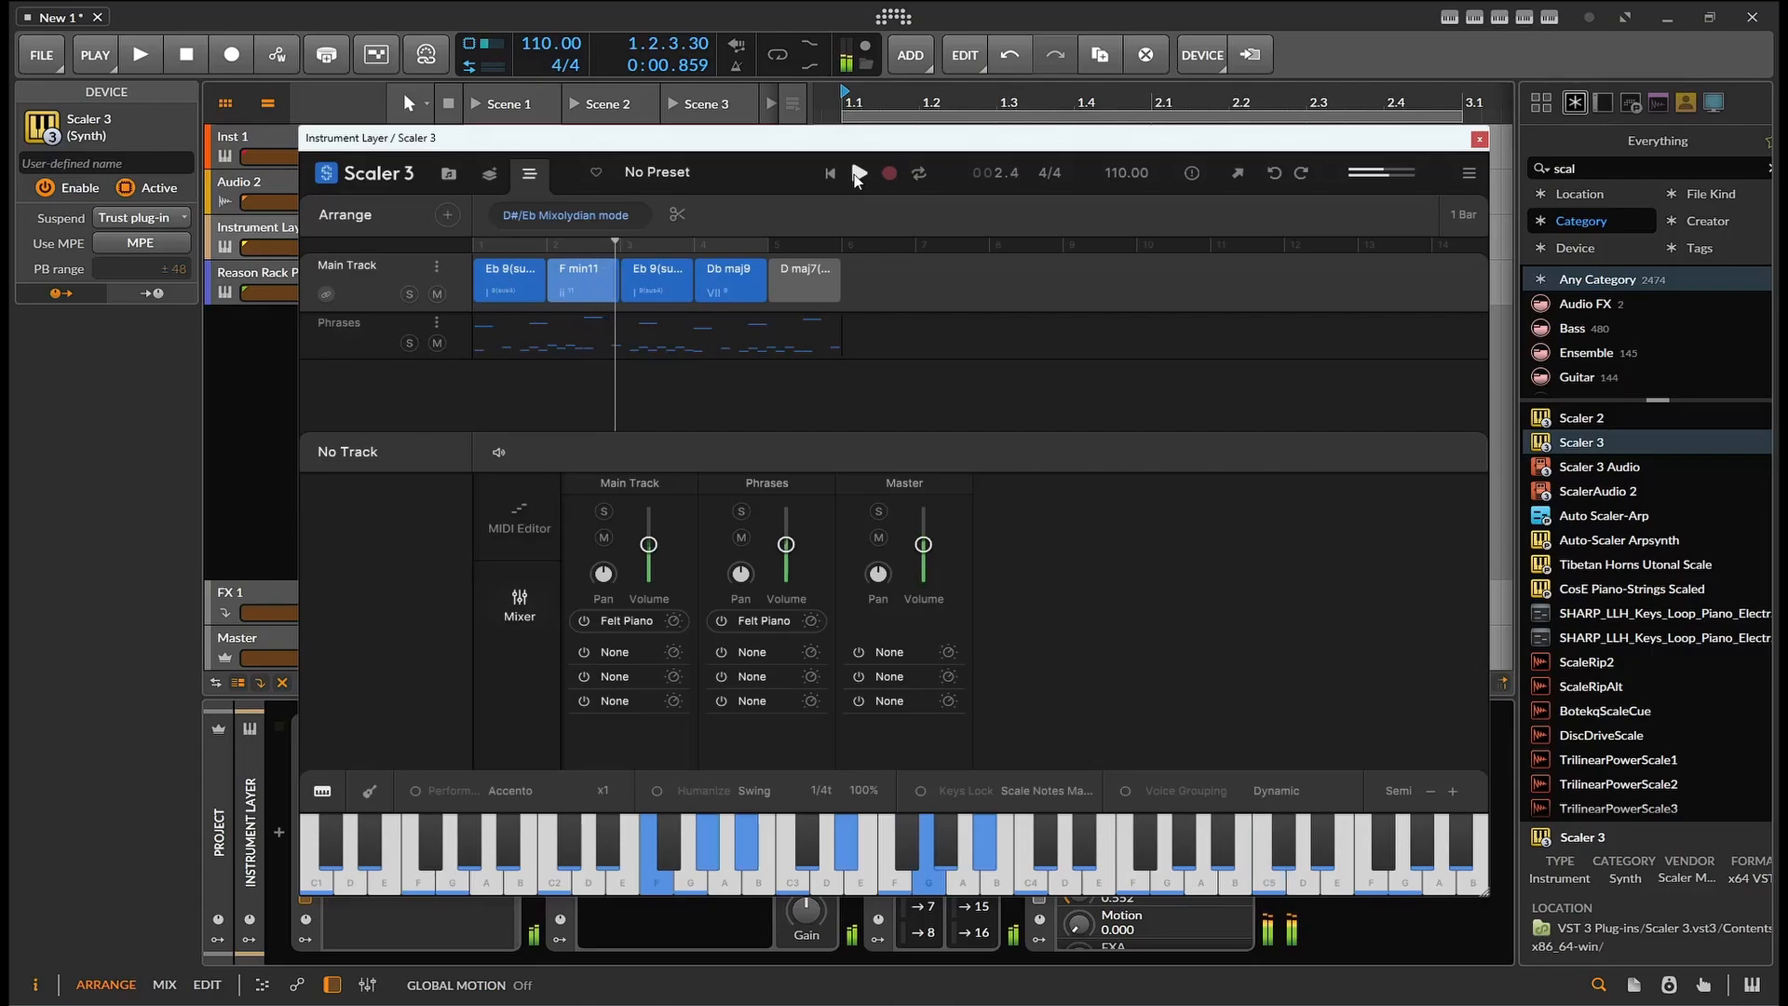
pyautogui.moveTo(814, 145); pyautogui.dragTo(775, 188)
pyautogui.click(785, 207)
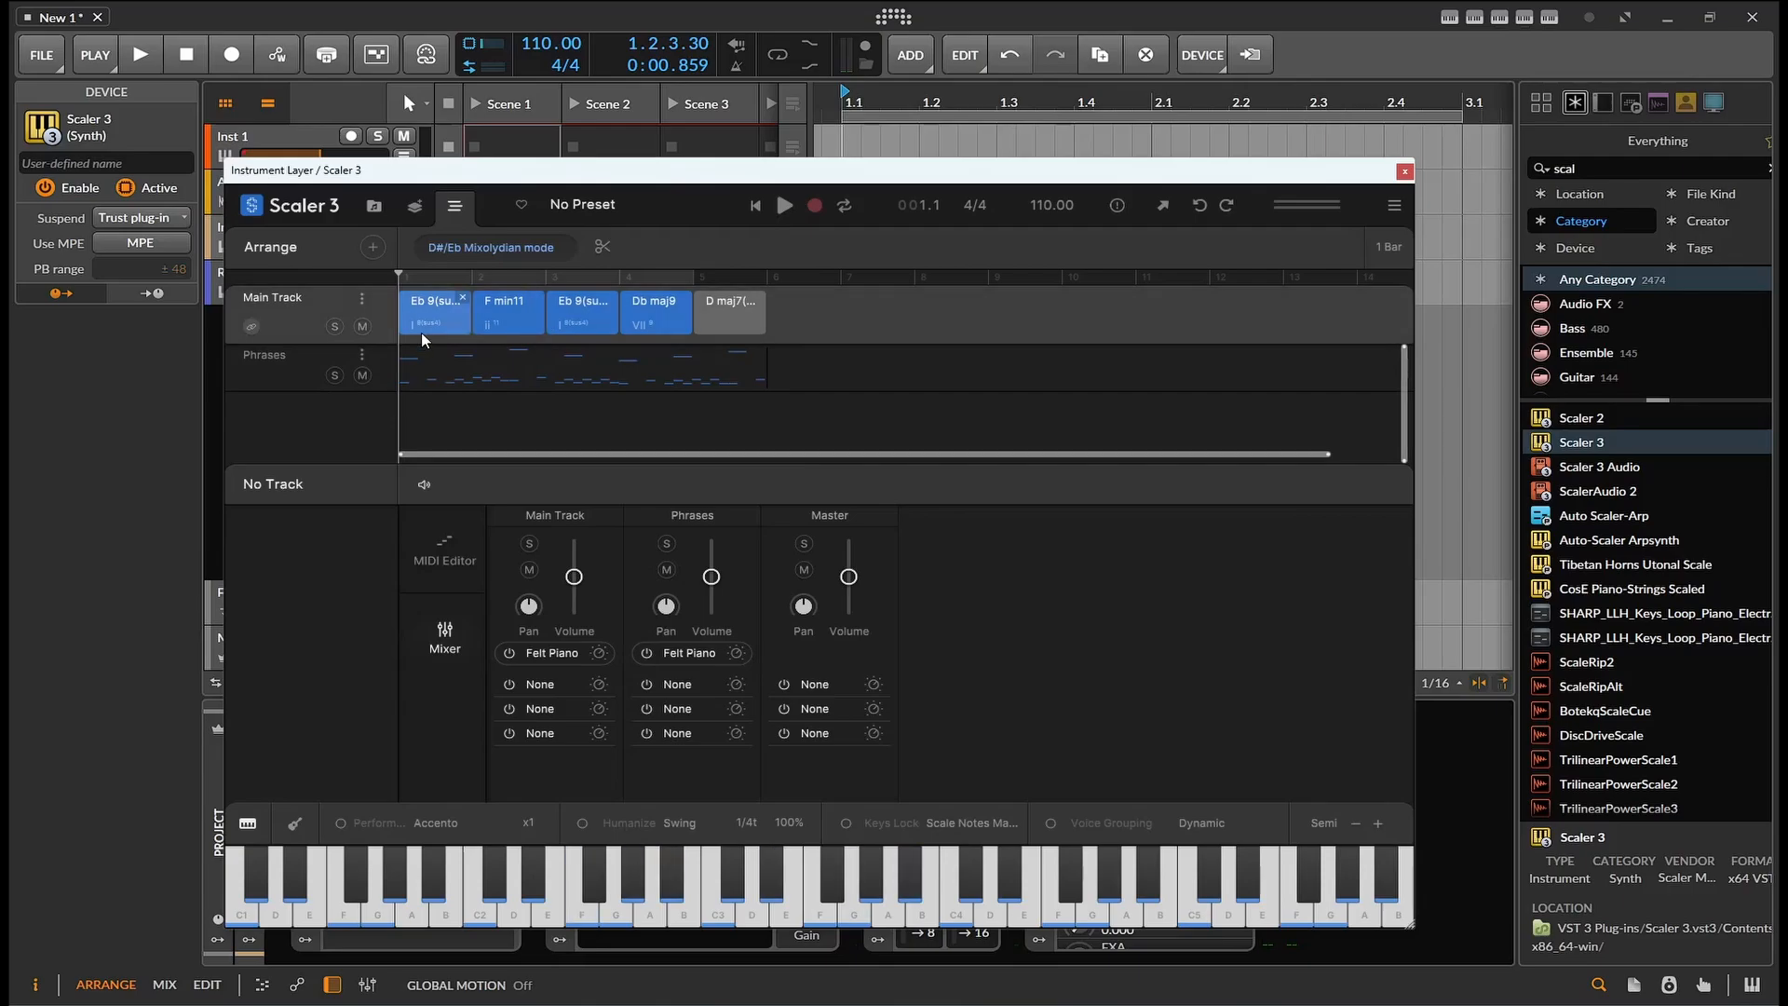
# Step: Check the Main Track's MIDI channel assignment and set the Phrases track's MIDI channel to 3
pyautogui.click(364, 300)
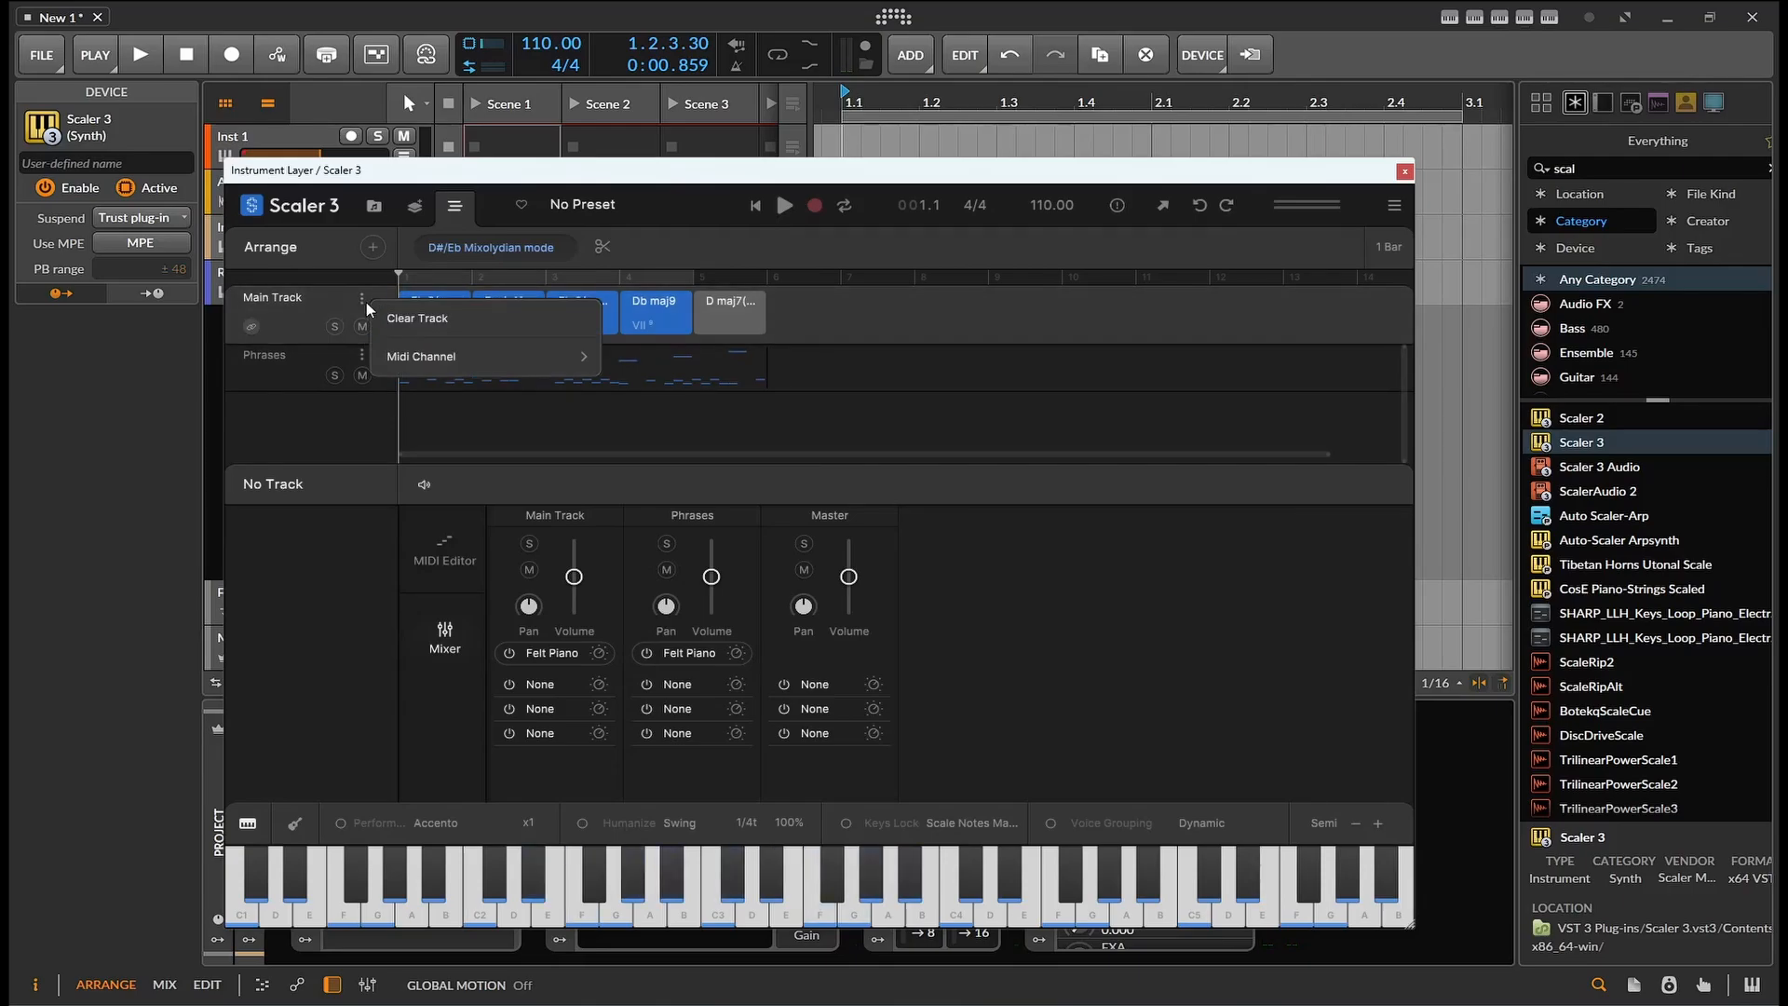
pyautogui.moveTo(452, 360)
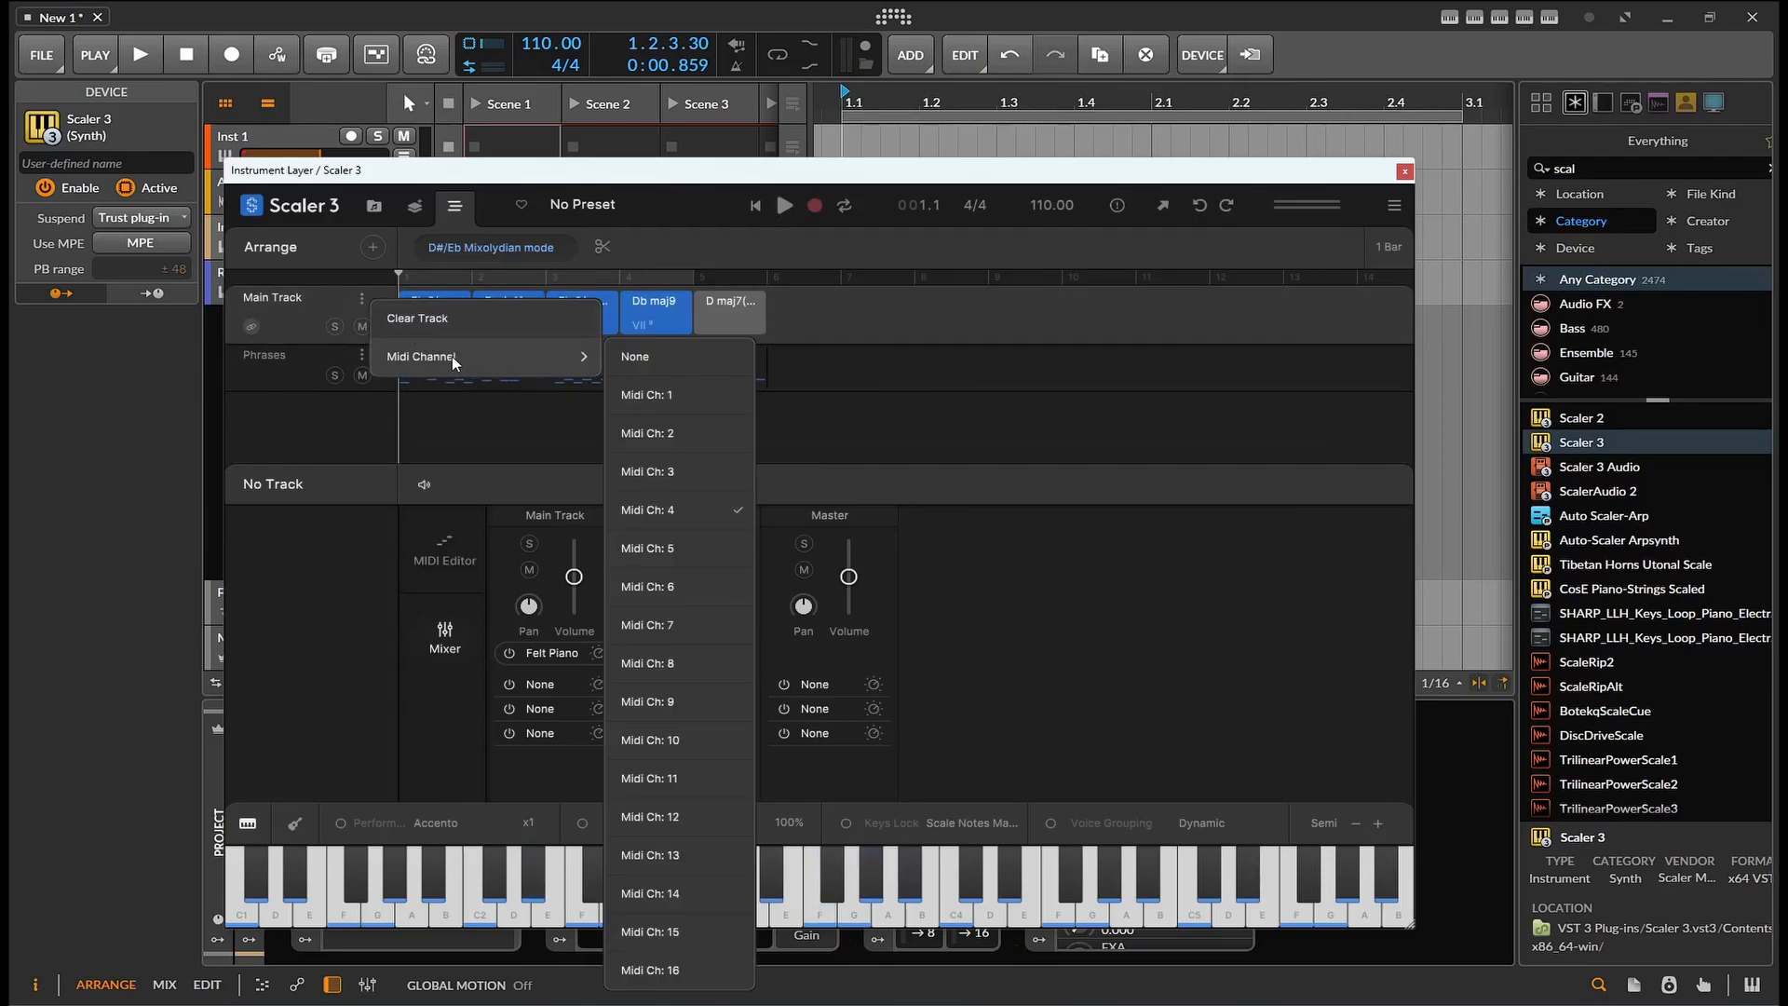
pyautogui.click(325, 359)
pyautogui.click(363, 356)
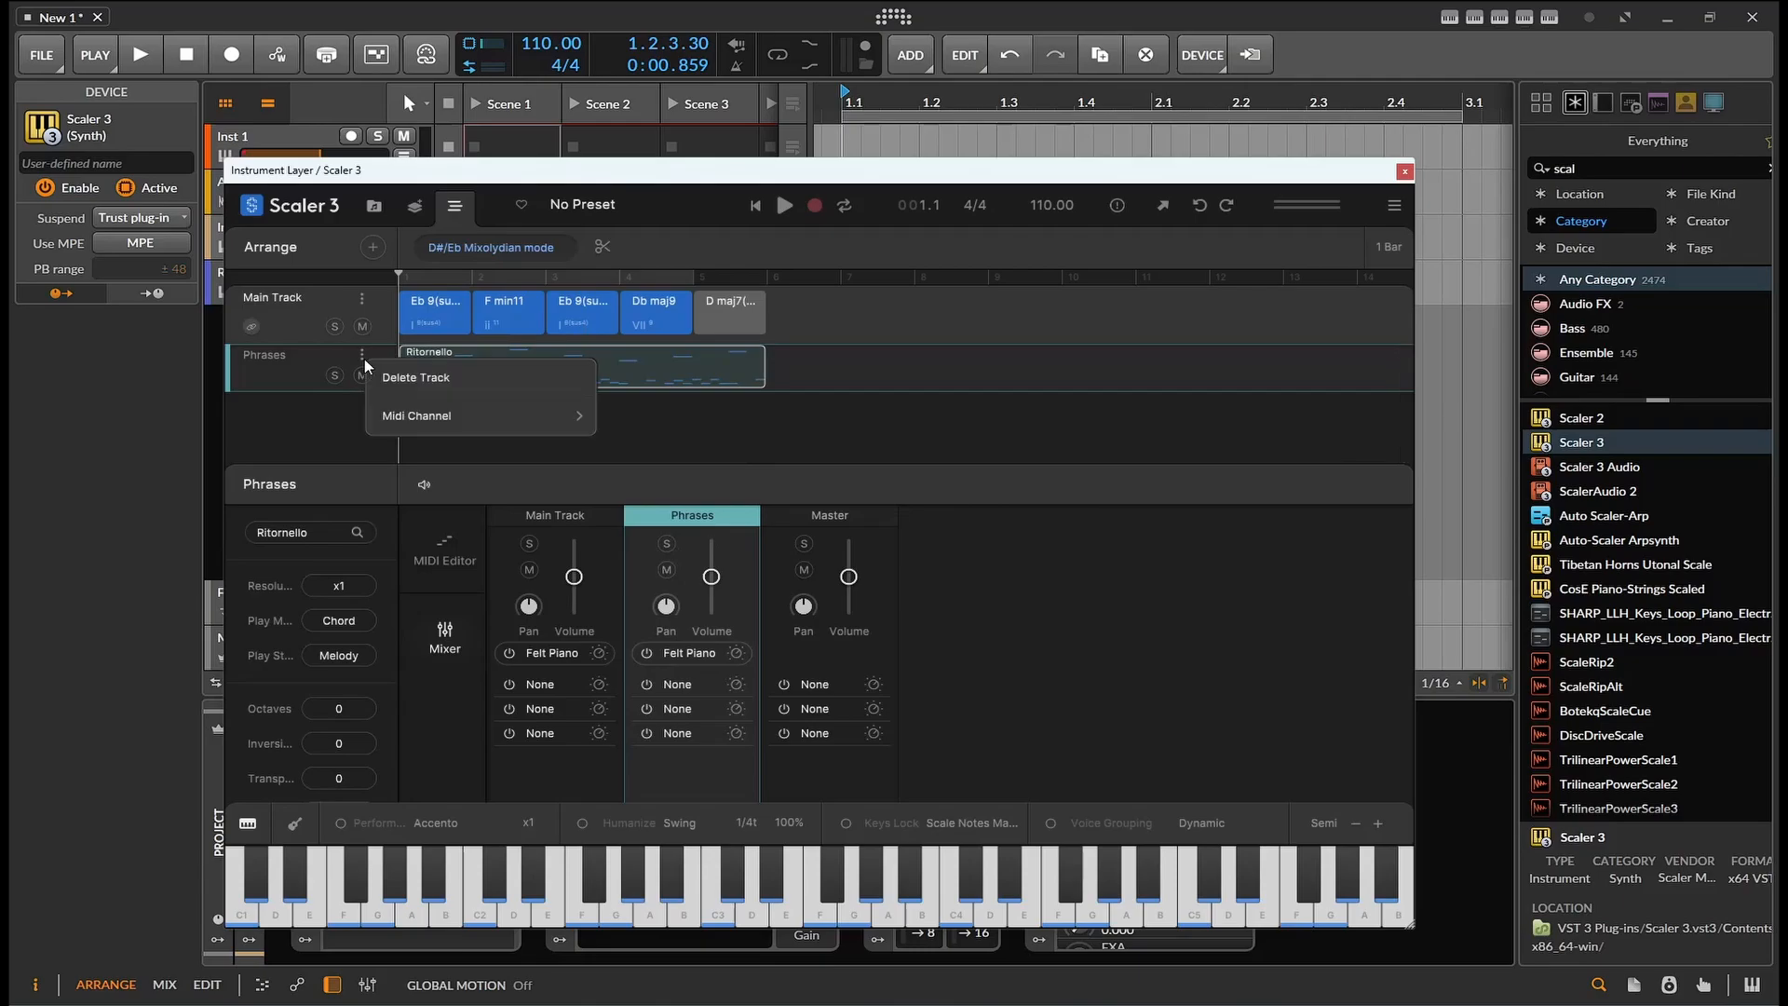
pyautogui.moveTo(445, 409)
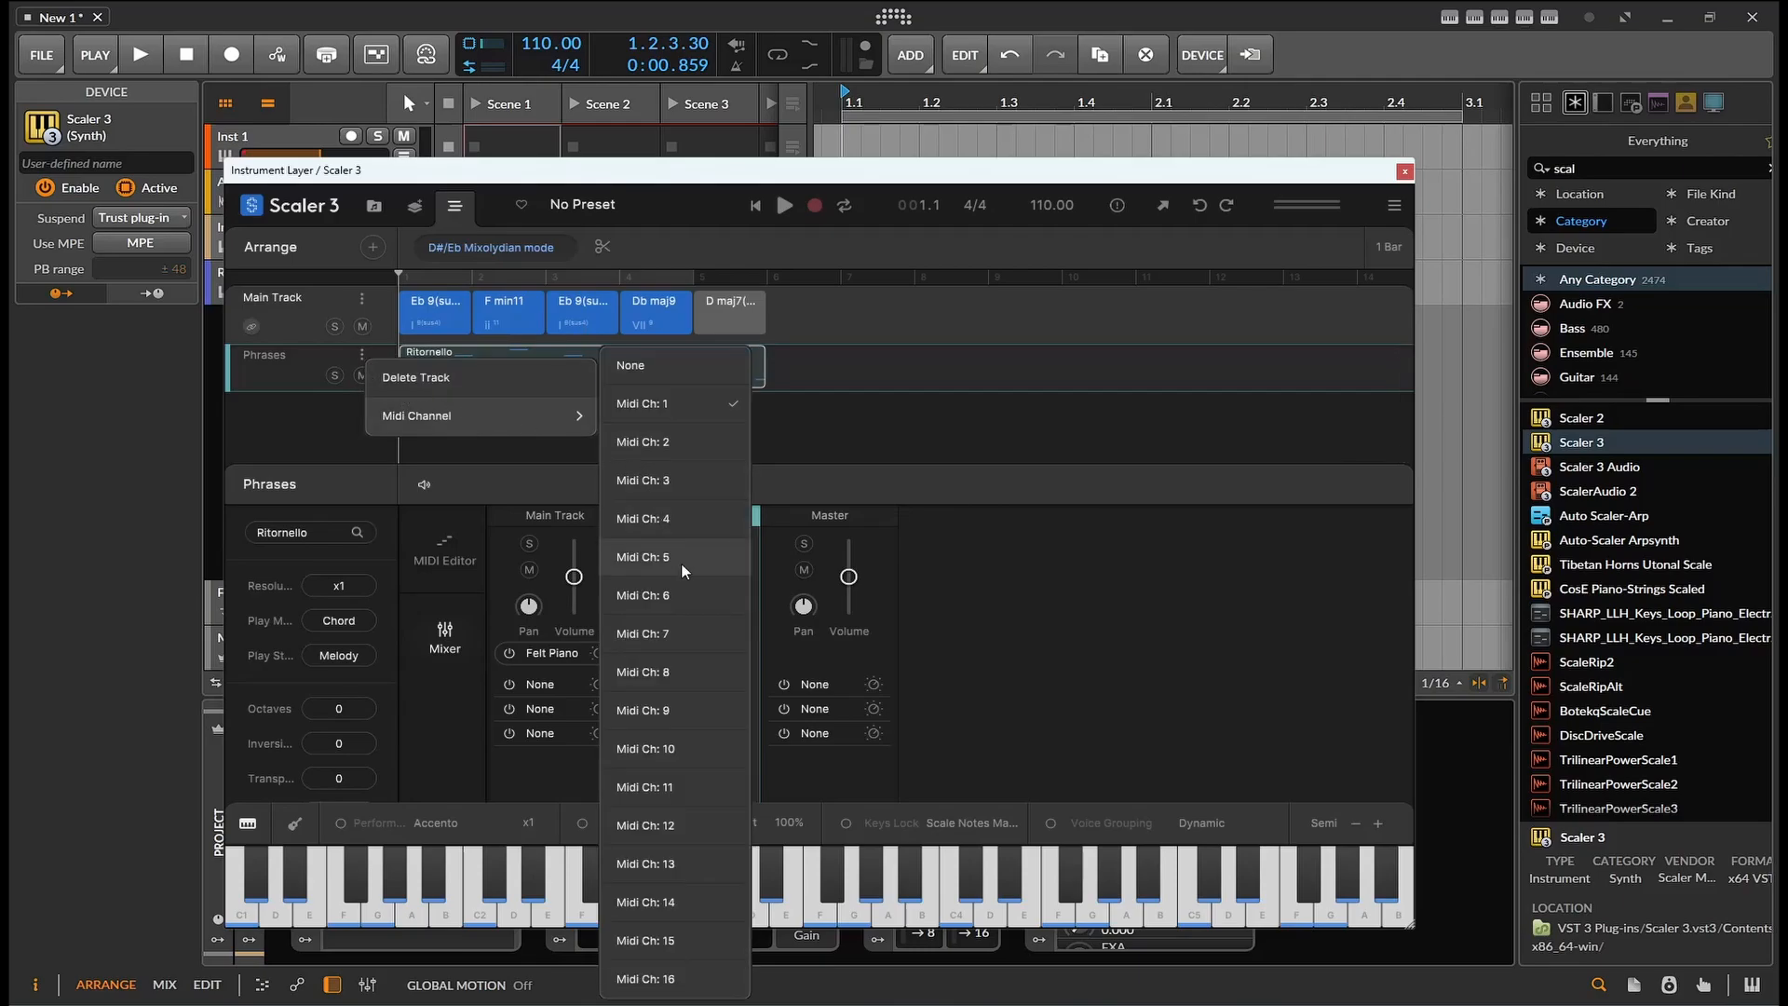
pyautogui.click(687, 482)
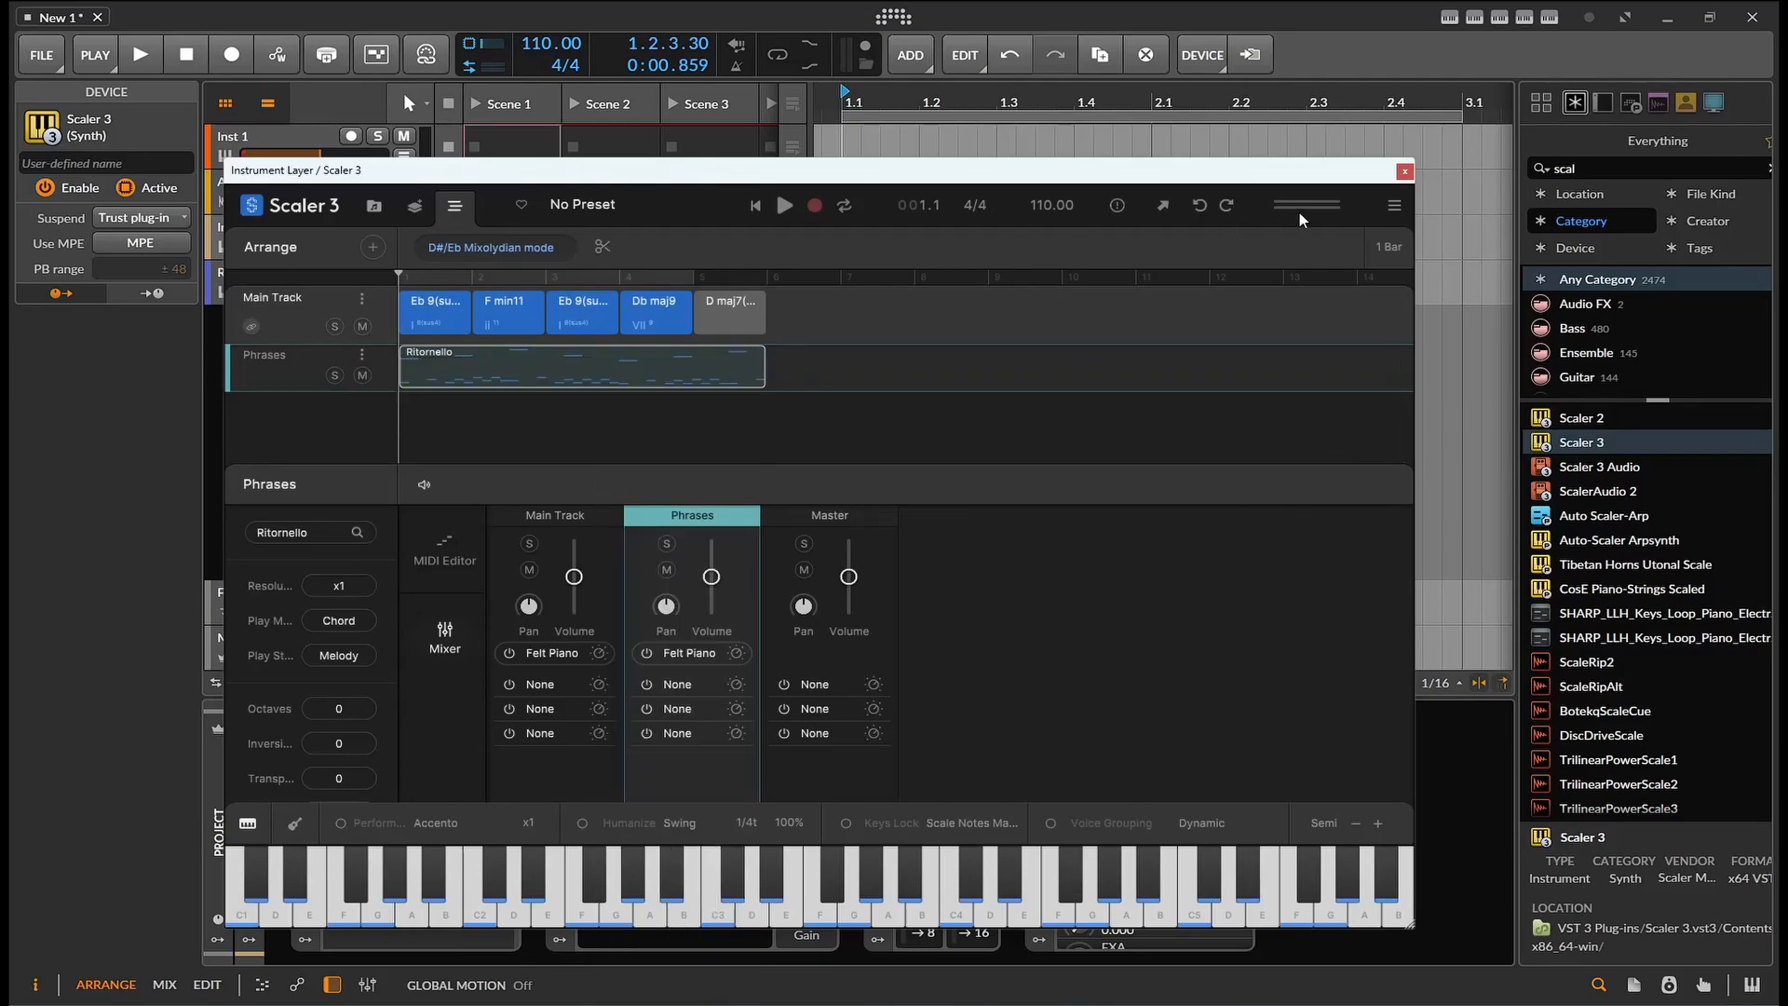
# Step: Play the arrangement while examining the level meters and channel filters of the two Augmented instrument layers
pyautogui.click(785, 205)
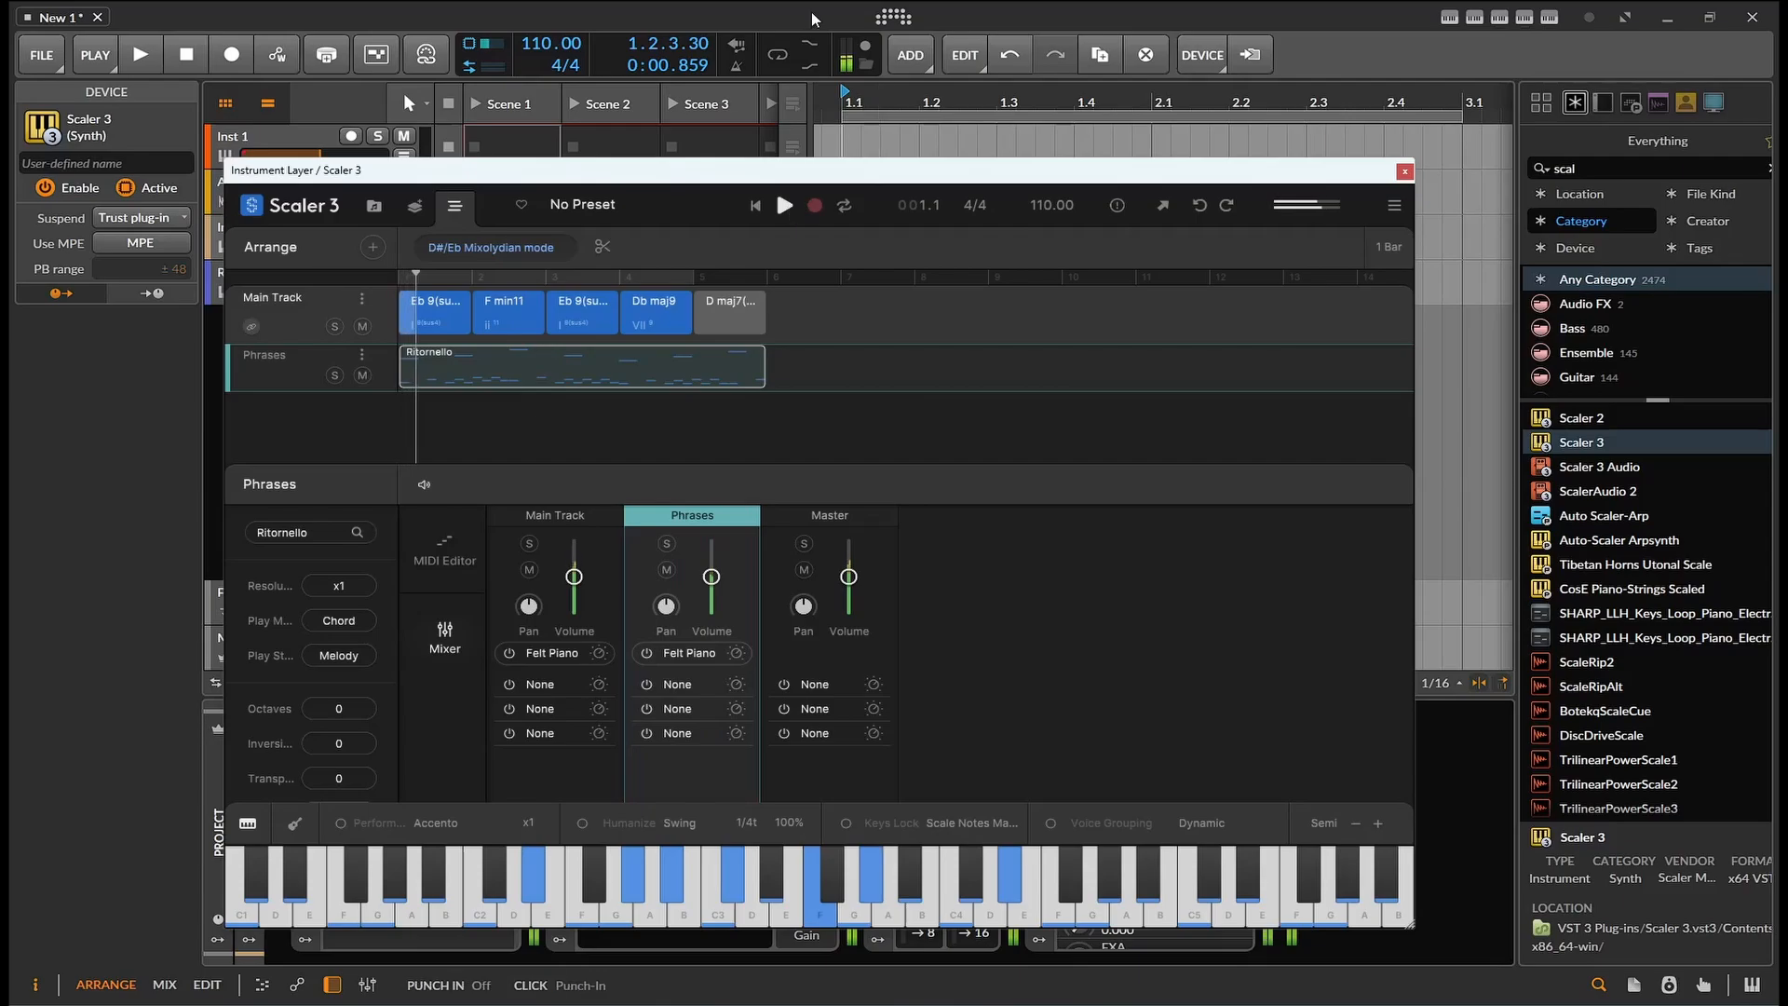
pyautogui.moveTo(1306, 197); pyautogui.dragTo(445, 152)
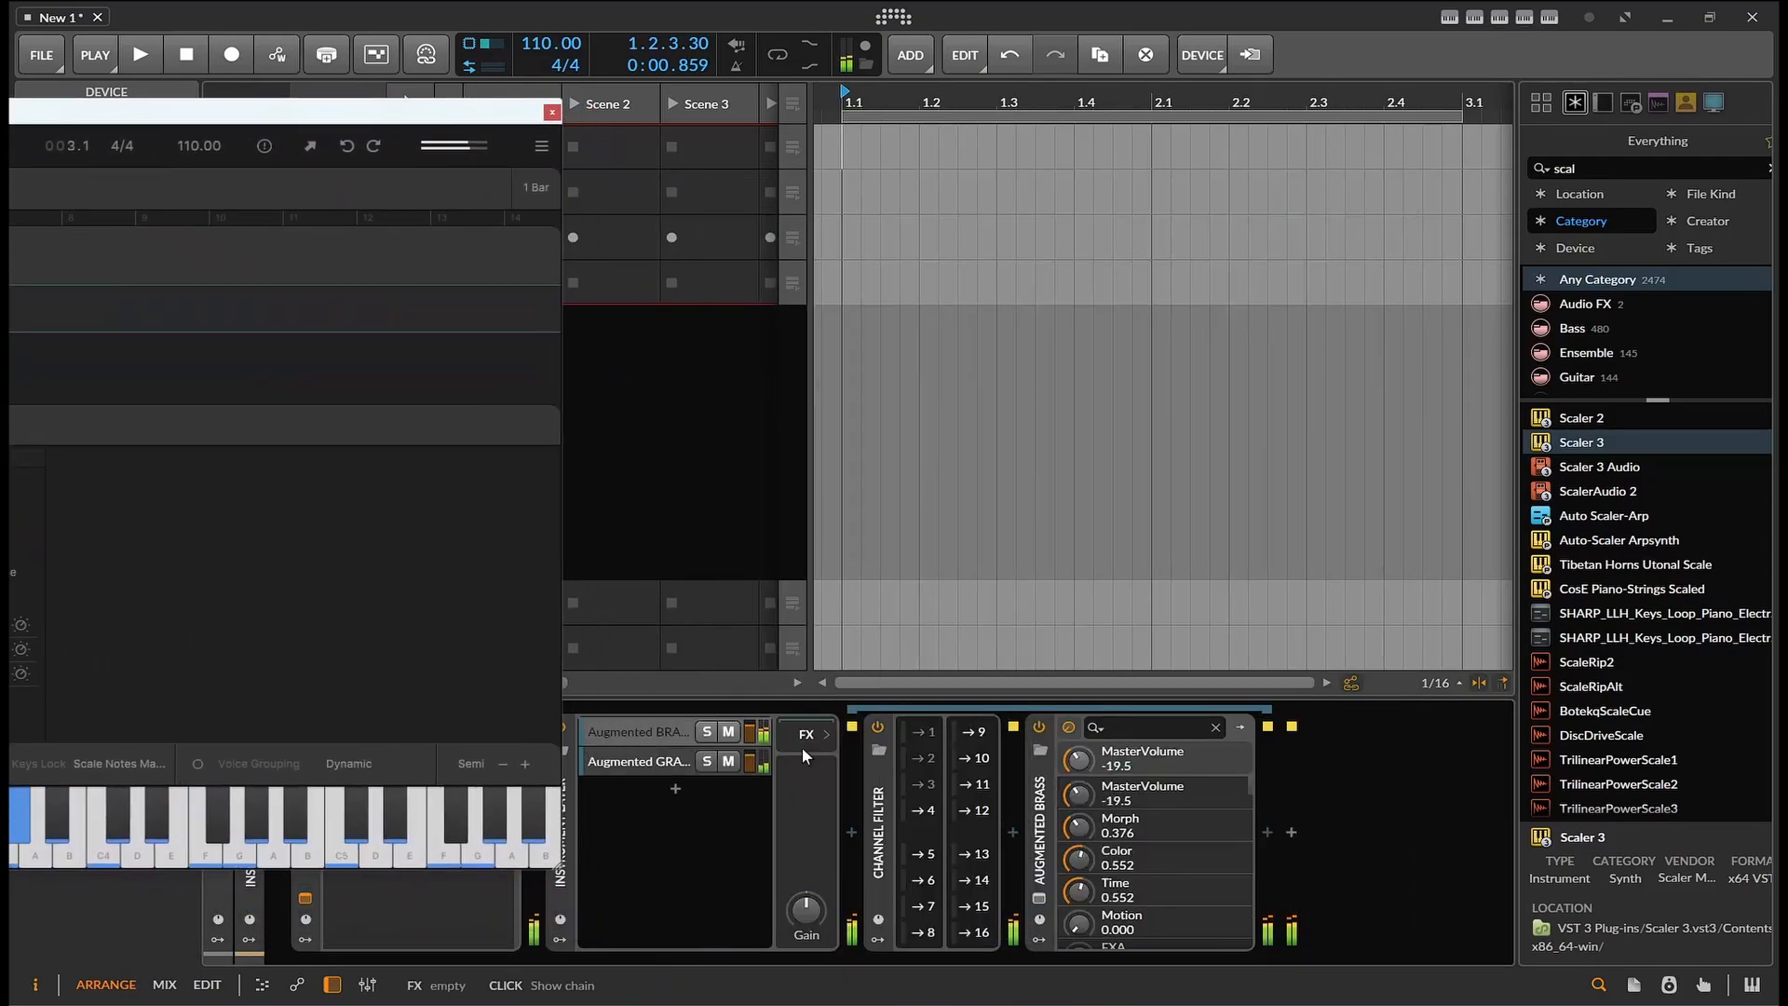
pyautogui.click(669, 761)
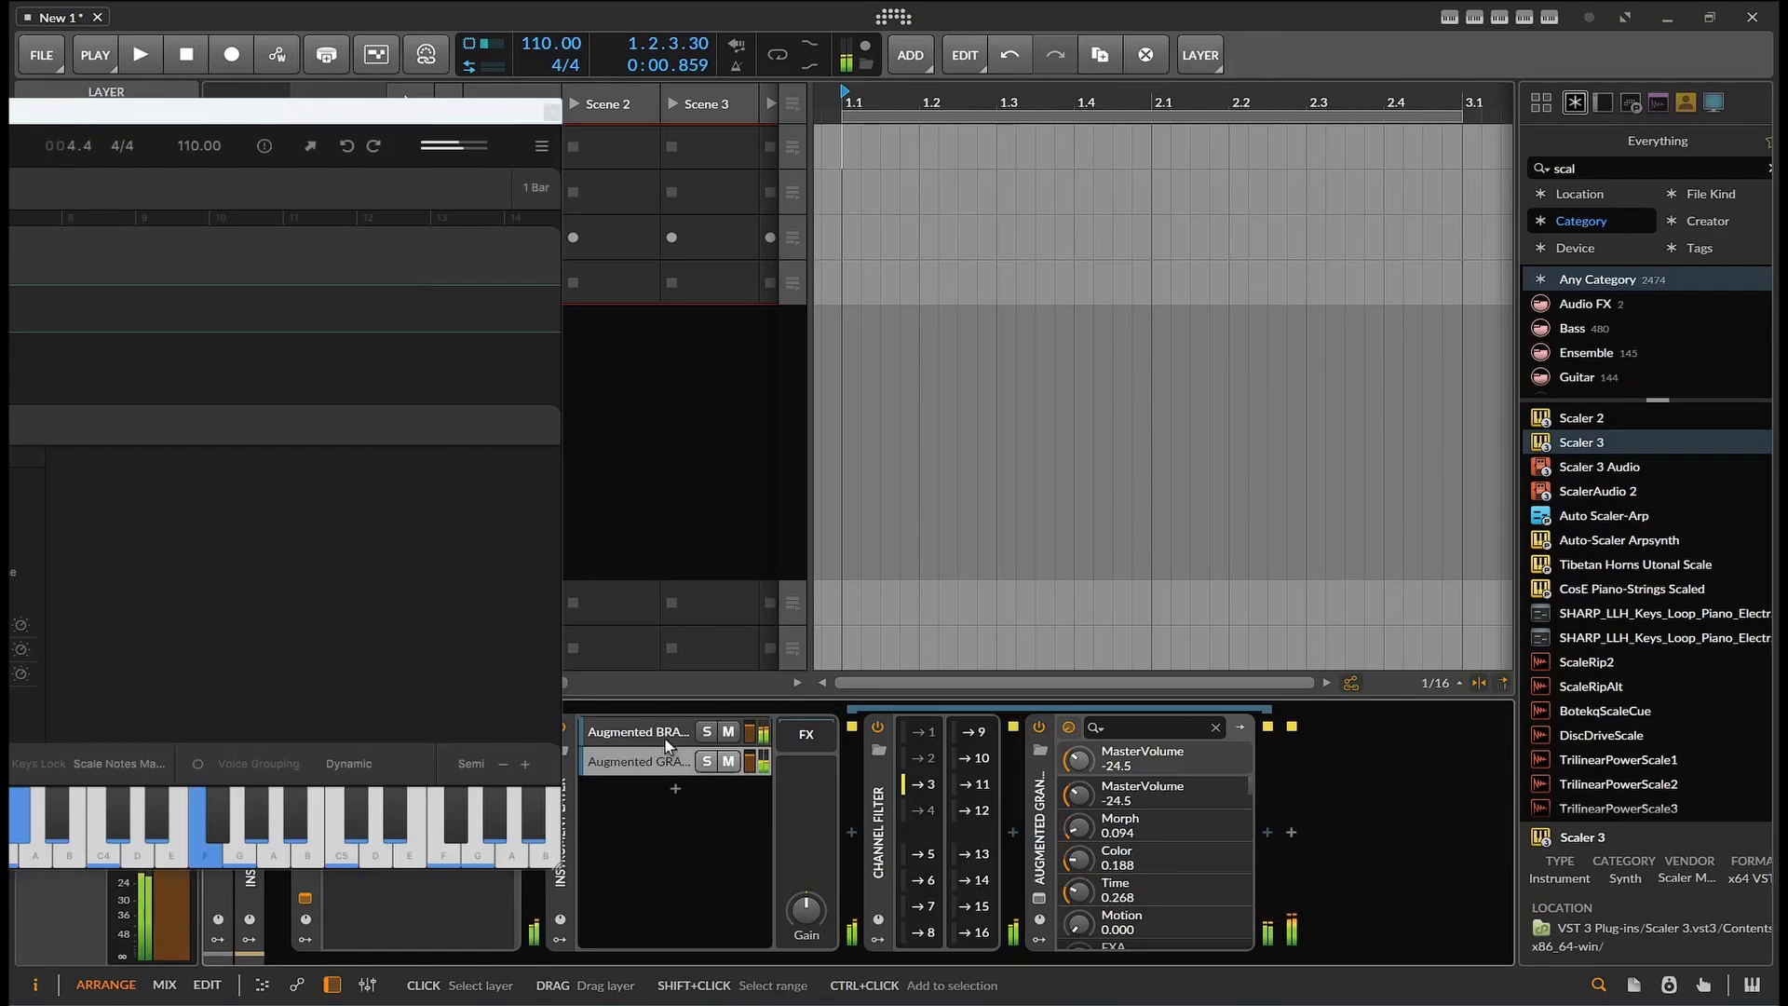
pyautogui.click(665, 735)
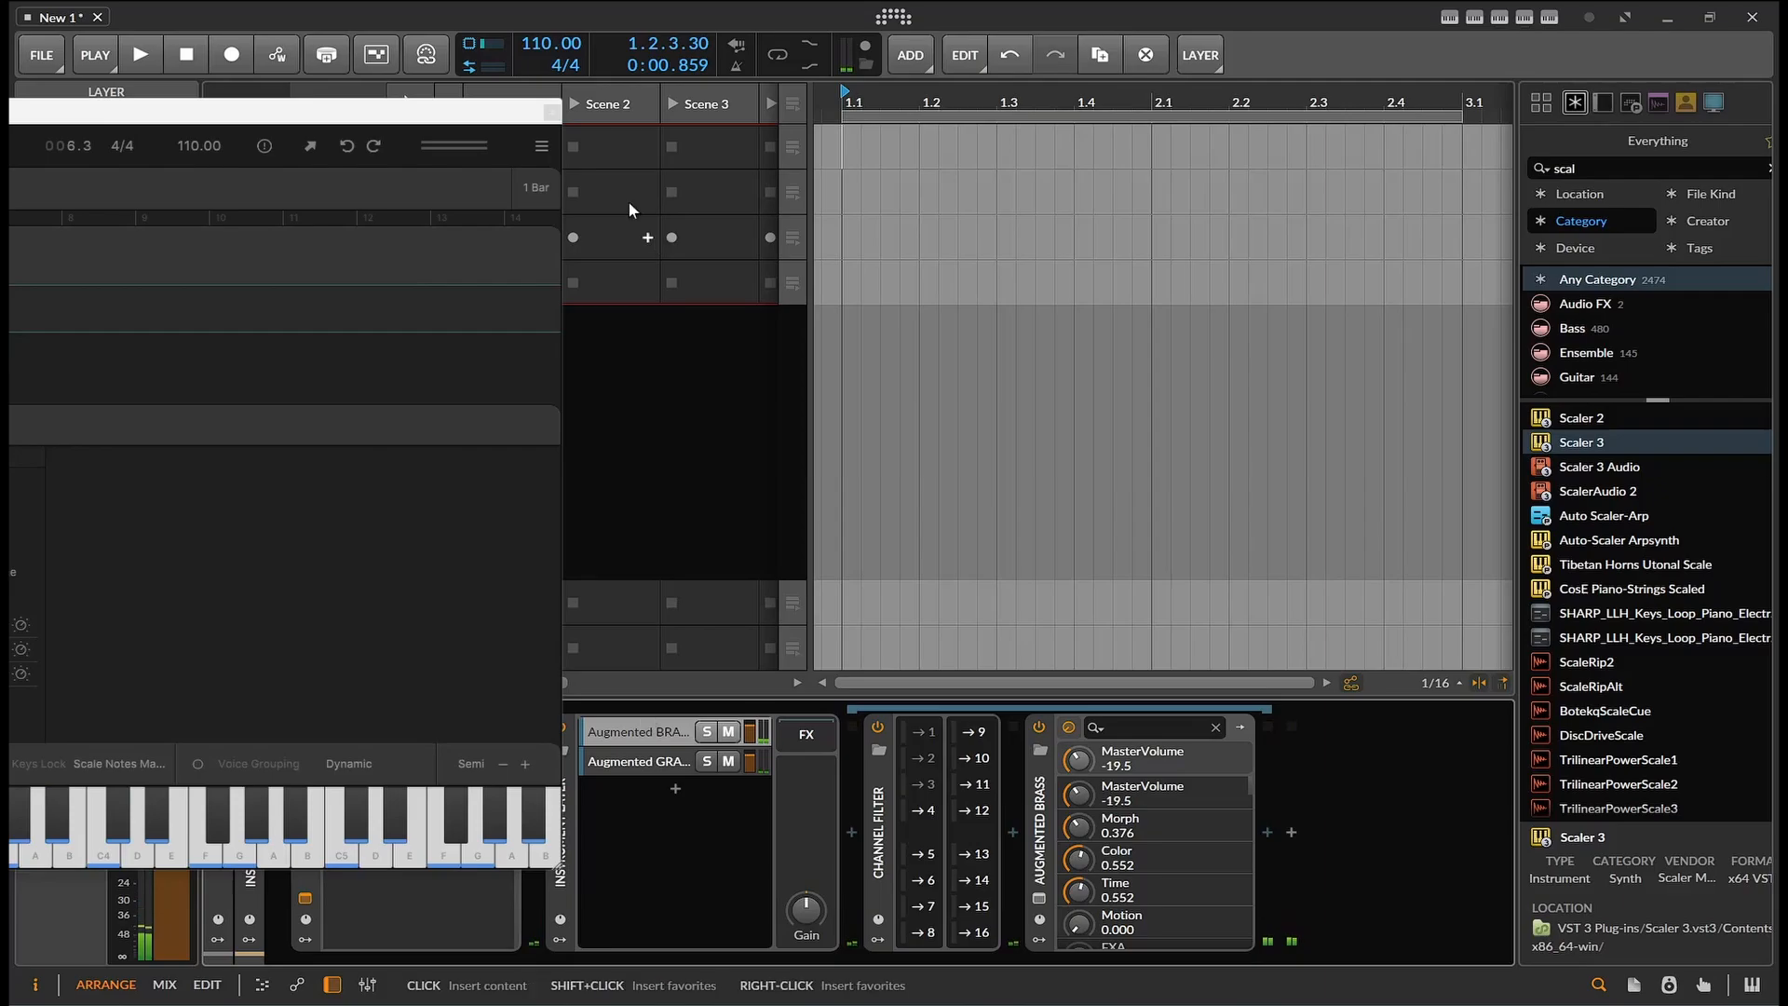
pyautogui.moveTo(457, 118); pyautogui.dragTo(1101, 129)
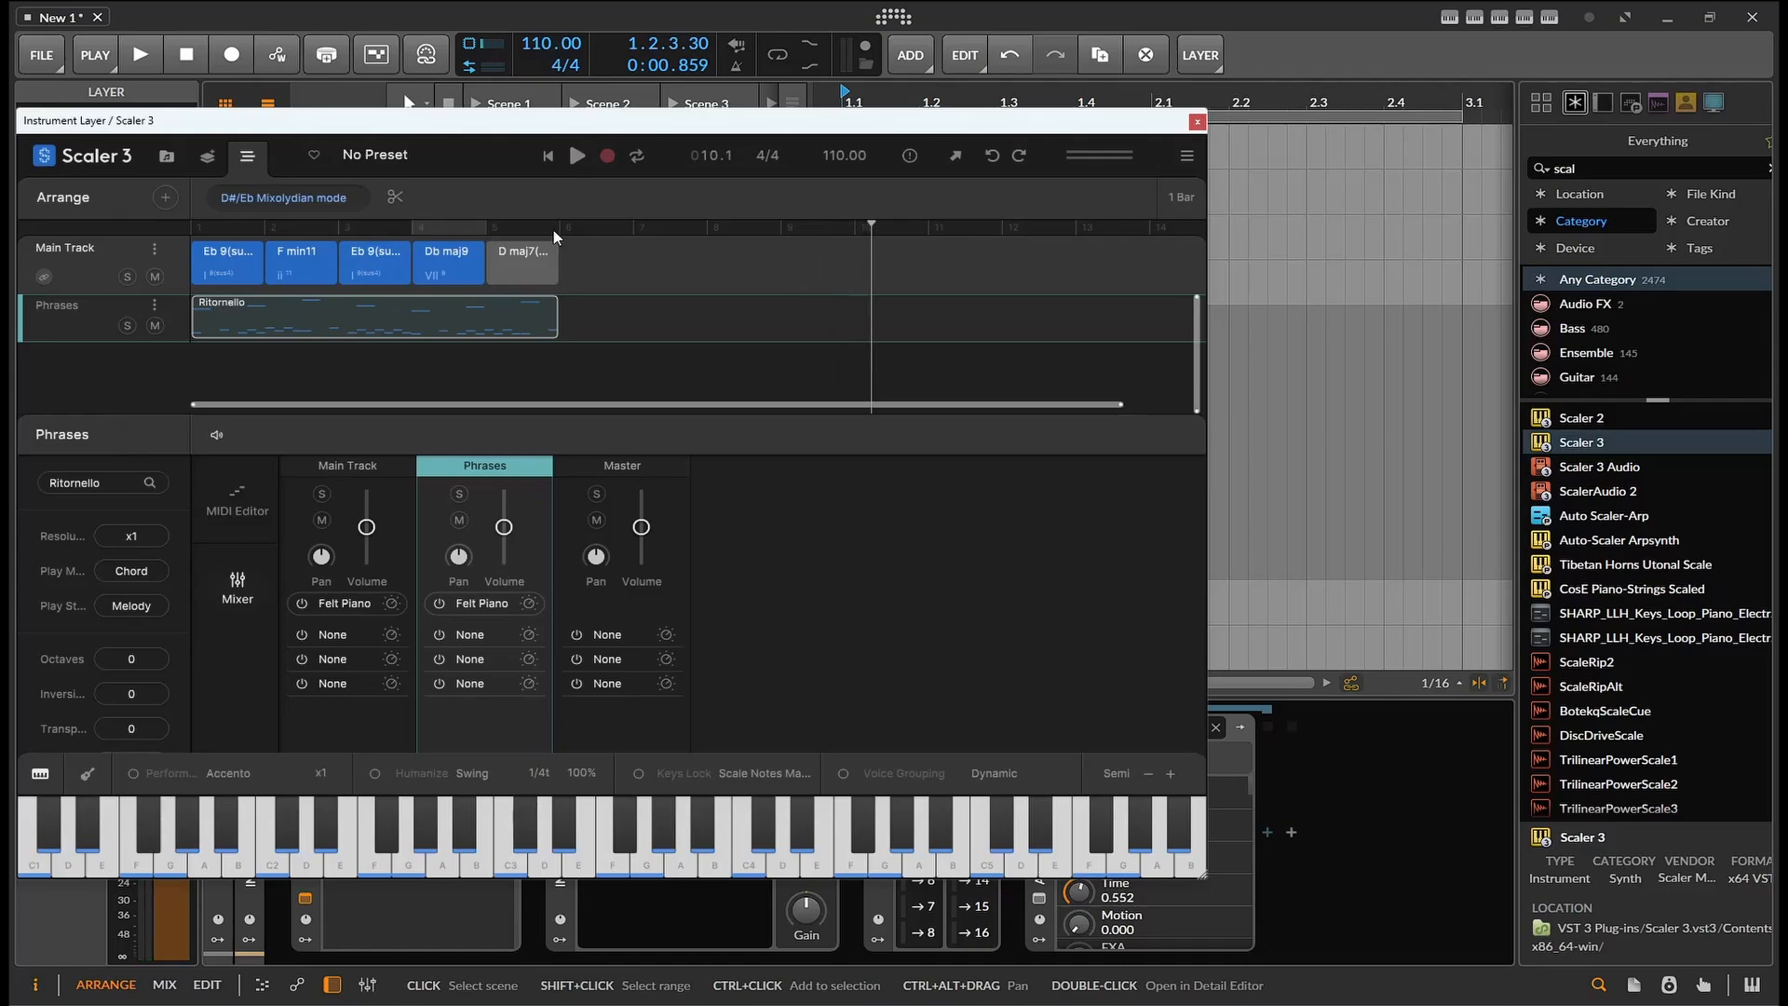
# Step: Return the Scaler 3 playhead to the start of the arrangement at bar 1
pyautogui.click(187, 242)
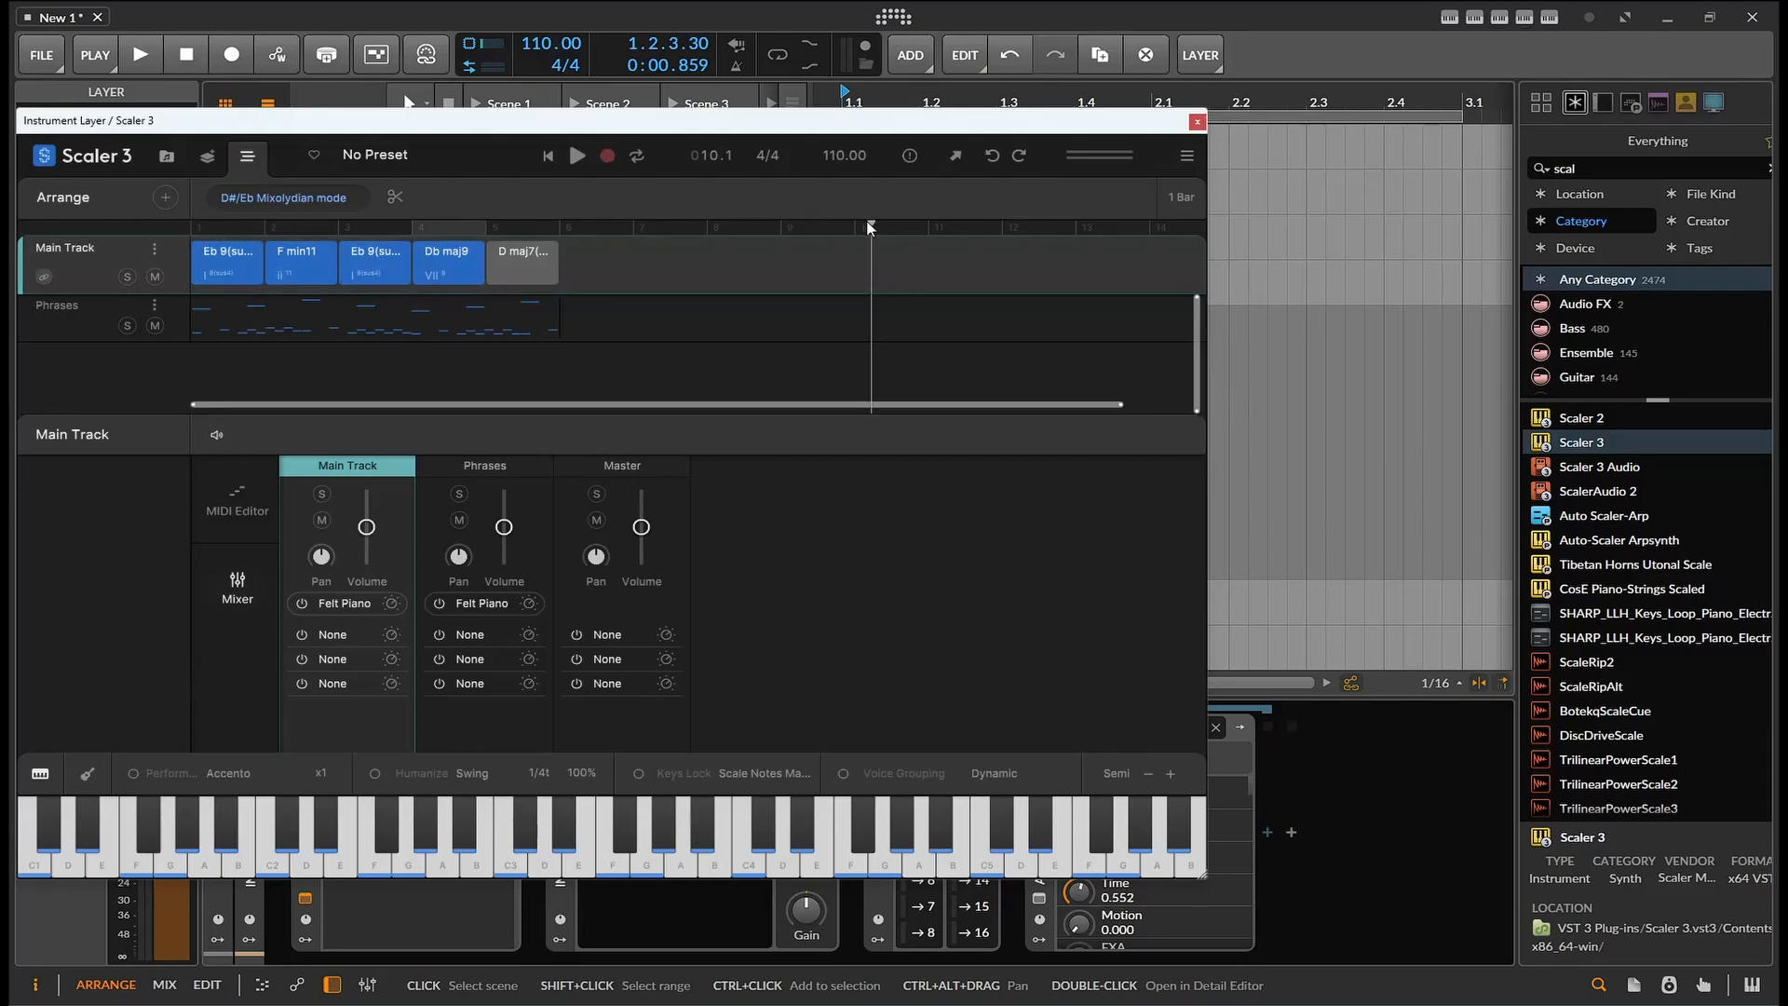
pyautogui.moveTo(344, 210); pyautogui.dragTo(864, 230)
pyautogui.moveTo(762, 261); pyautogui.dragTo(791, 270)
pyautogui.click(871, 311)
pyautogui.click(858, 268)
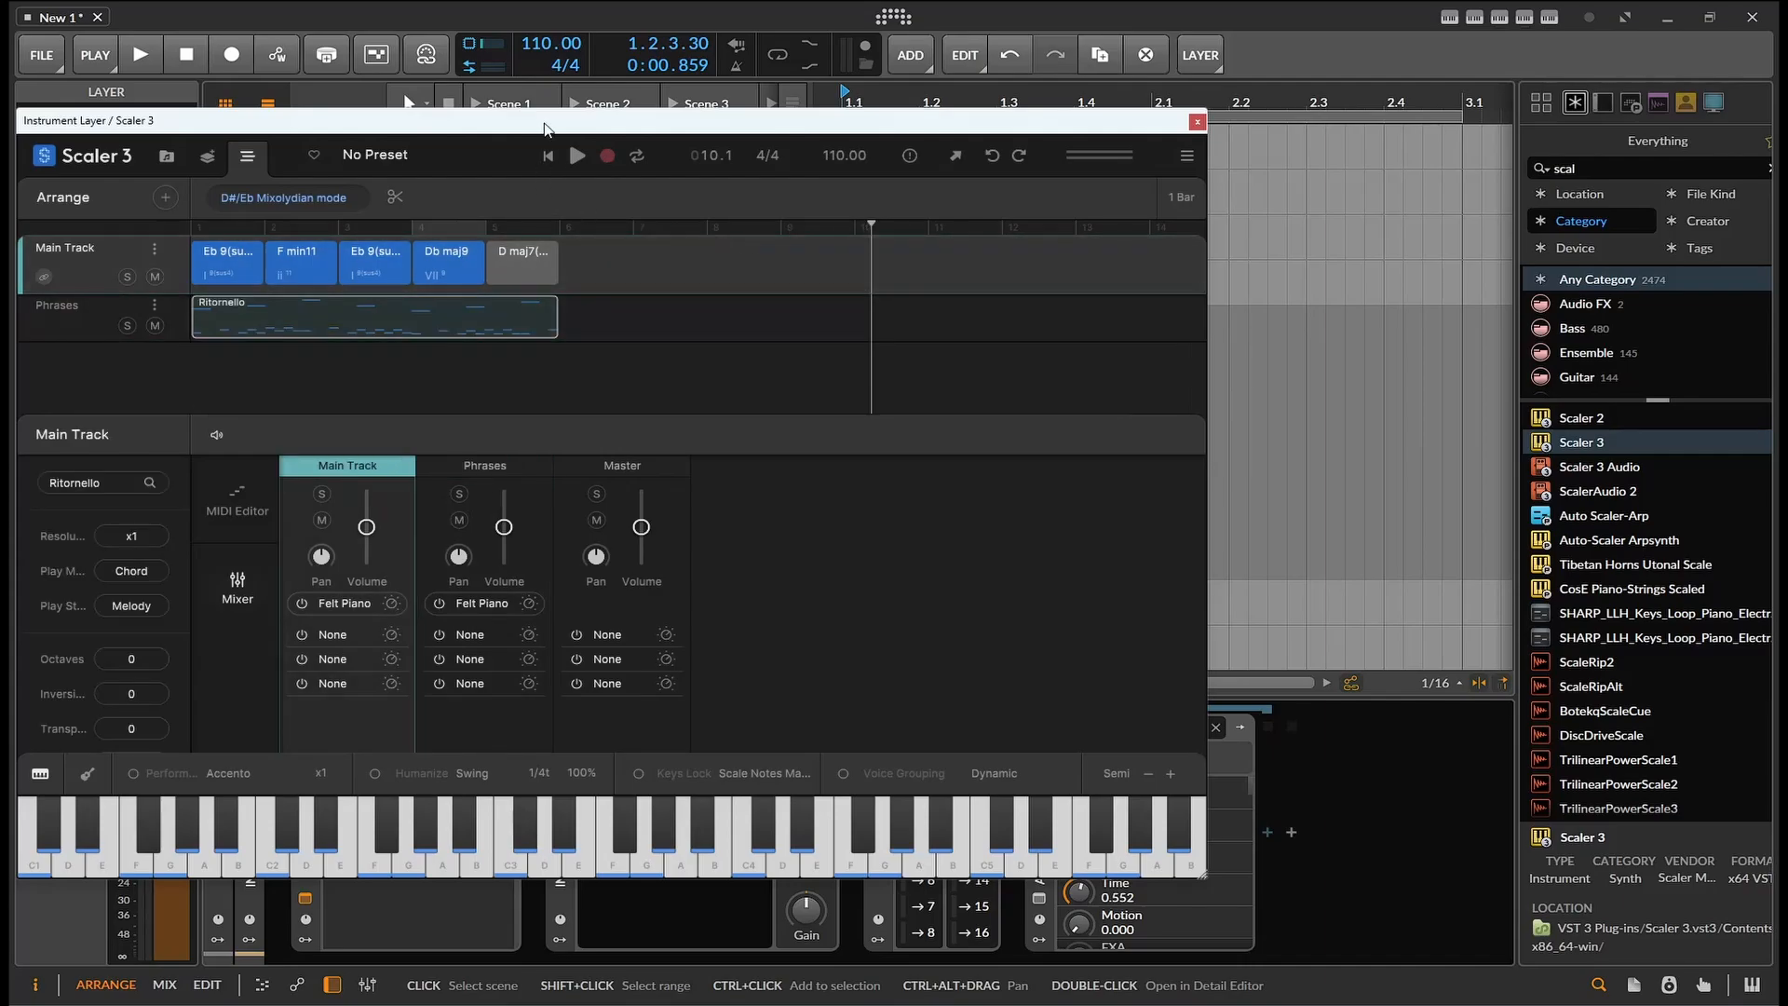
pyautogui.moveTo(545, 127); pyautogui.dragTo(793, 105)
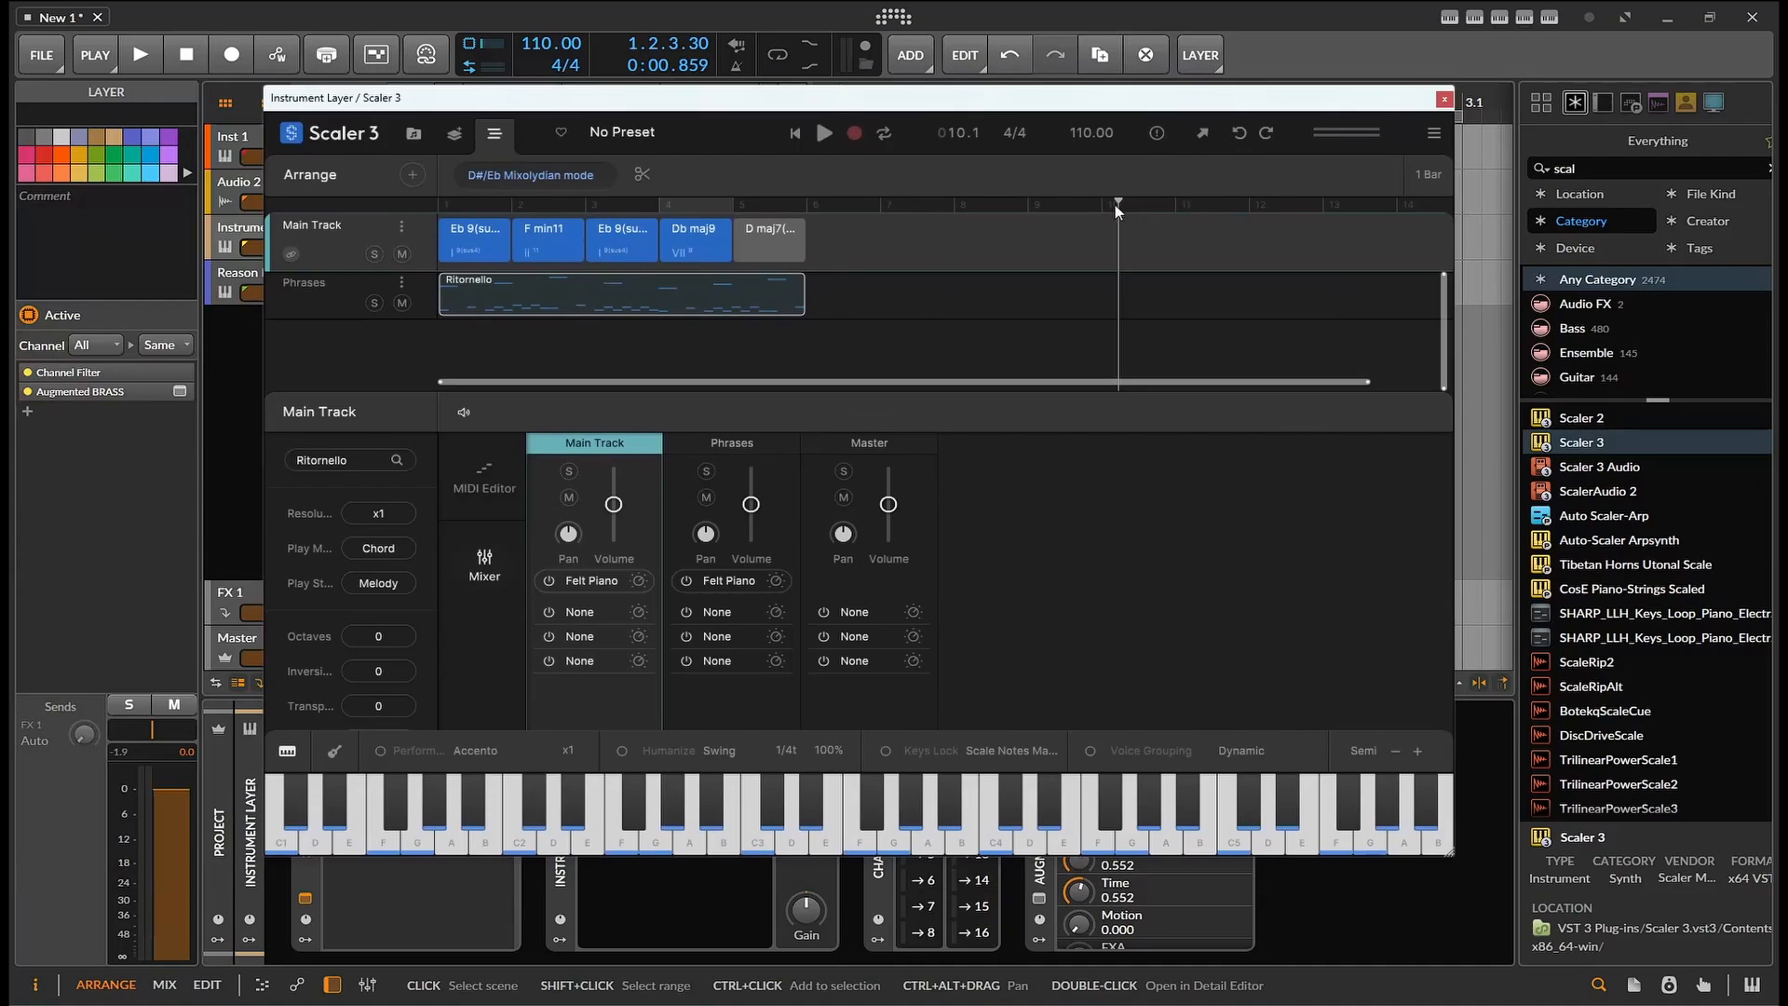
pyautogui.moveTo(1116, 204); pyautogui.dragTo(879, 208)
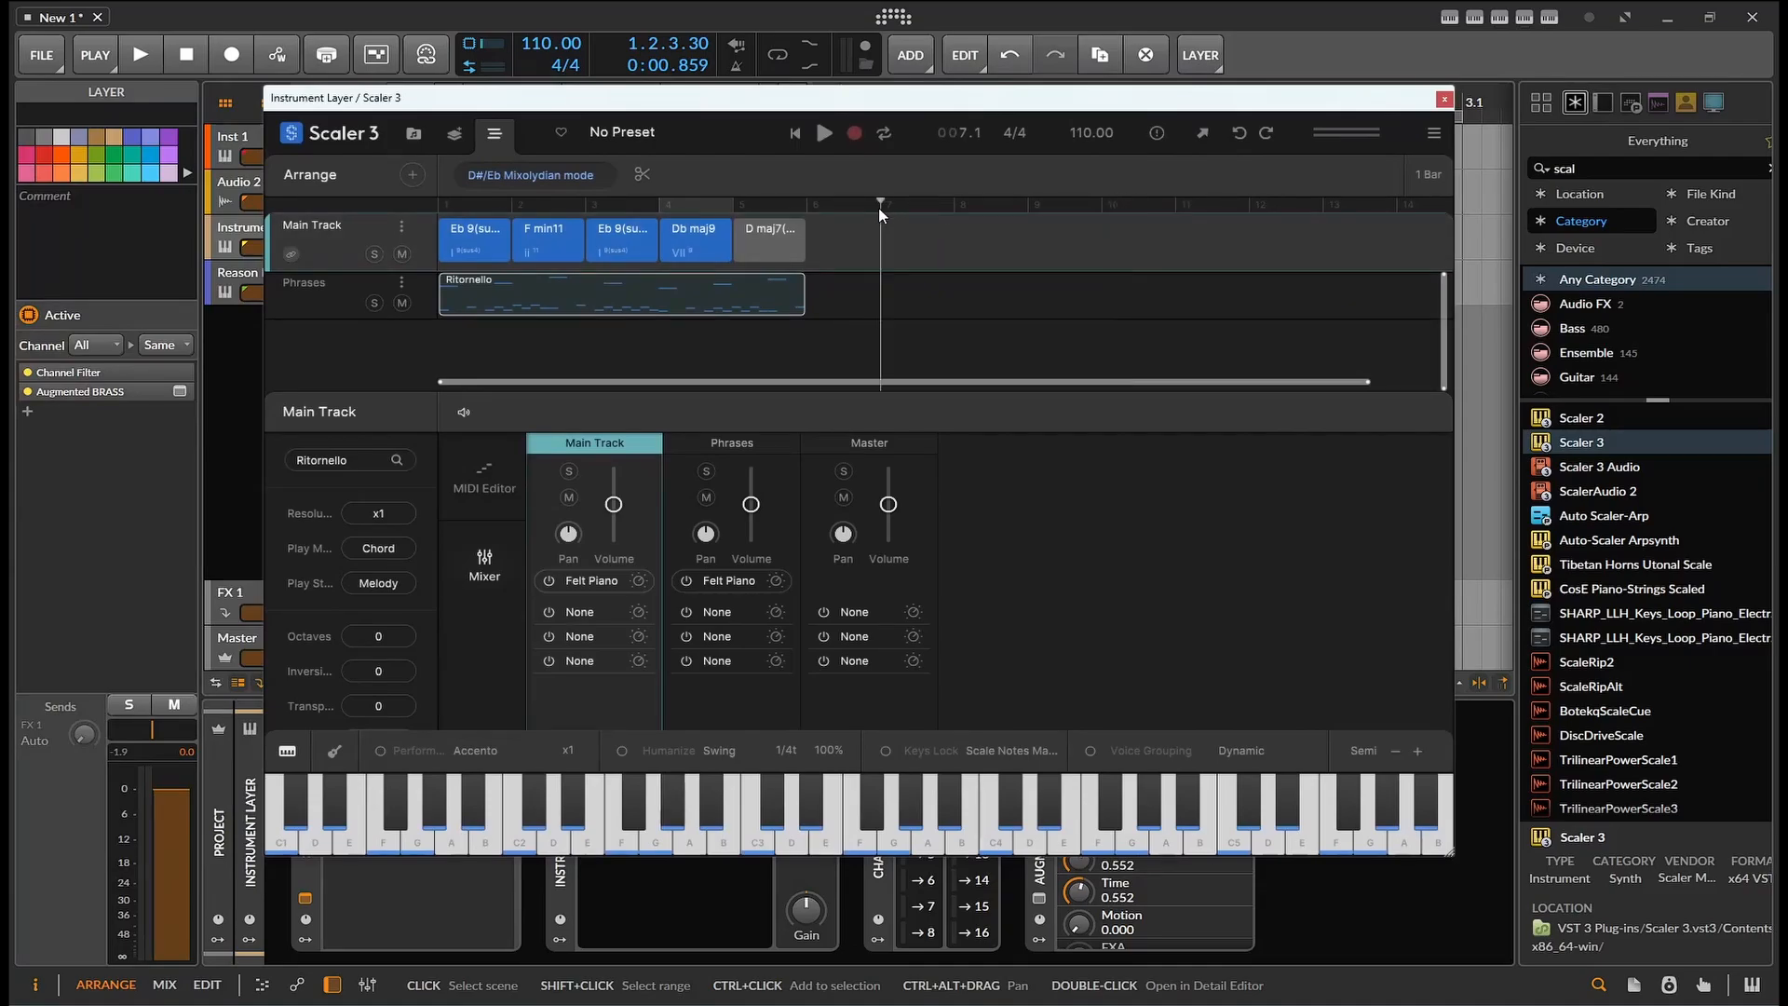
pyautogui.click(479, 205)
pyautogui.click(444, 205)
# Step: Mute the Main Track in the arrangement and move the Scaler 3 window away from the layer devices
pyautogui.click(433, 291)
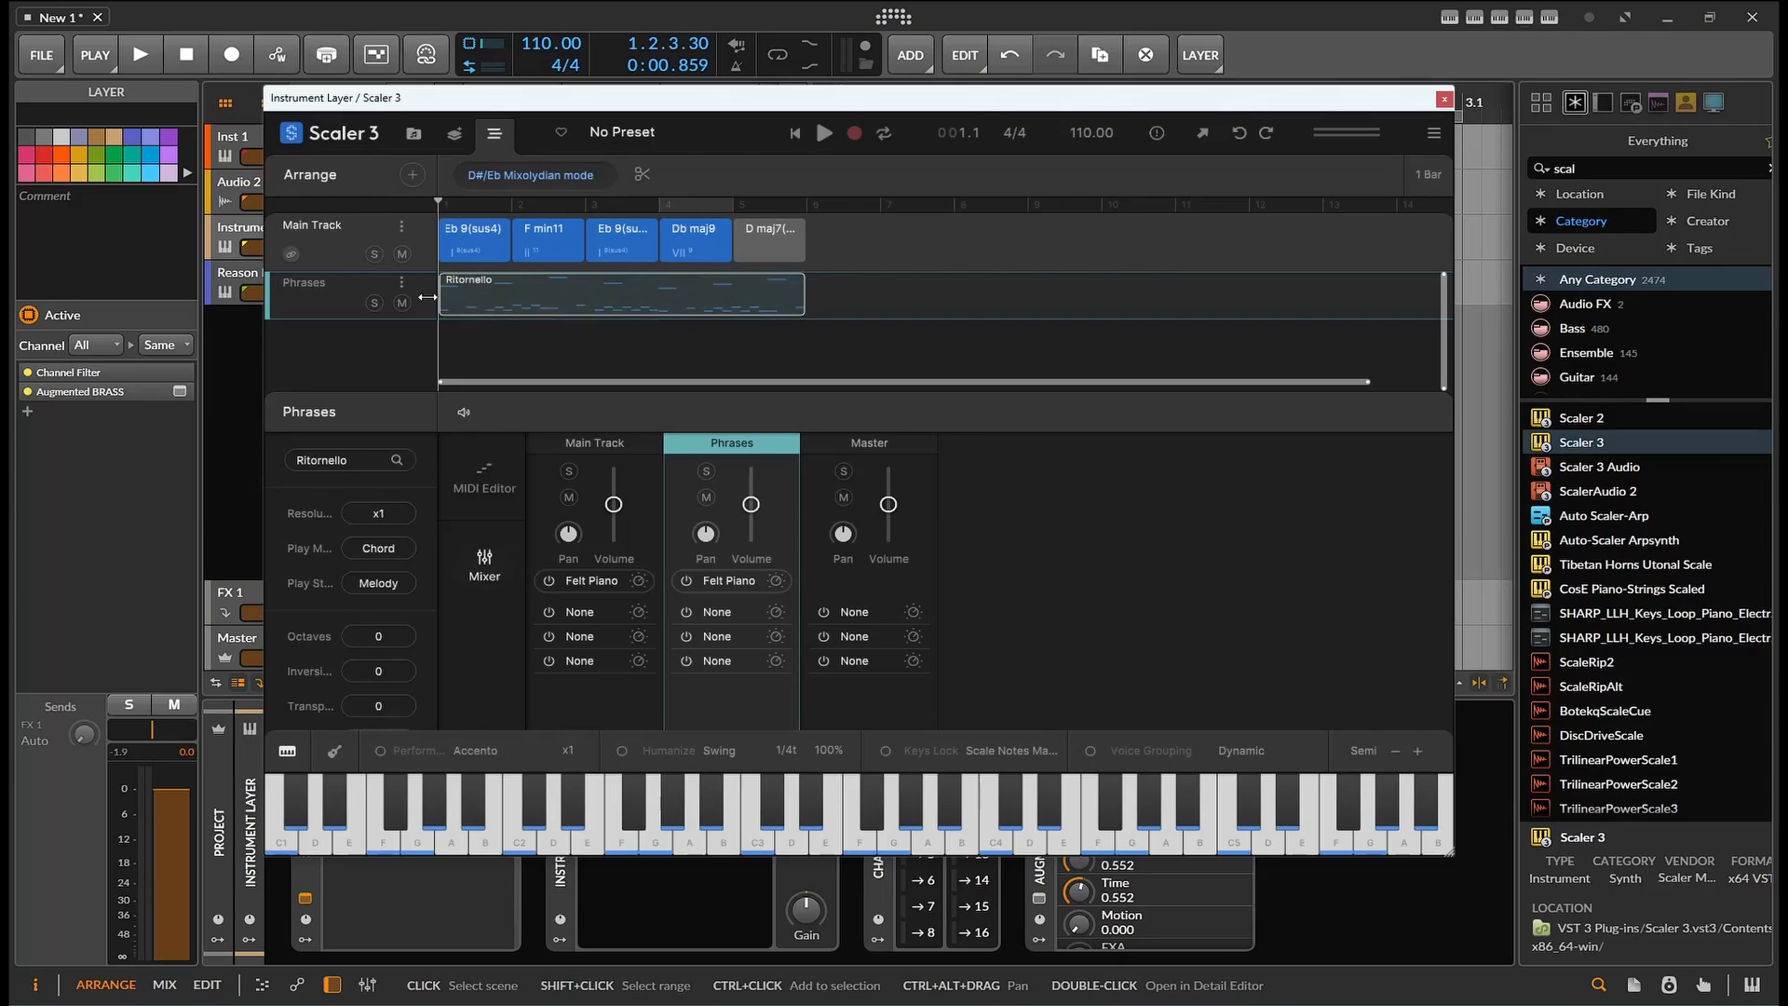
pyautogui.click(413, 257)
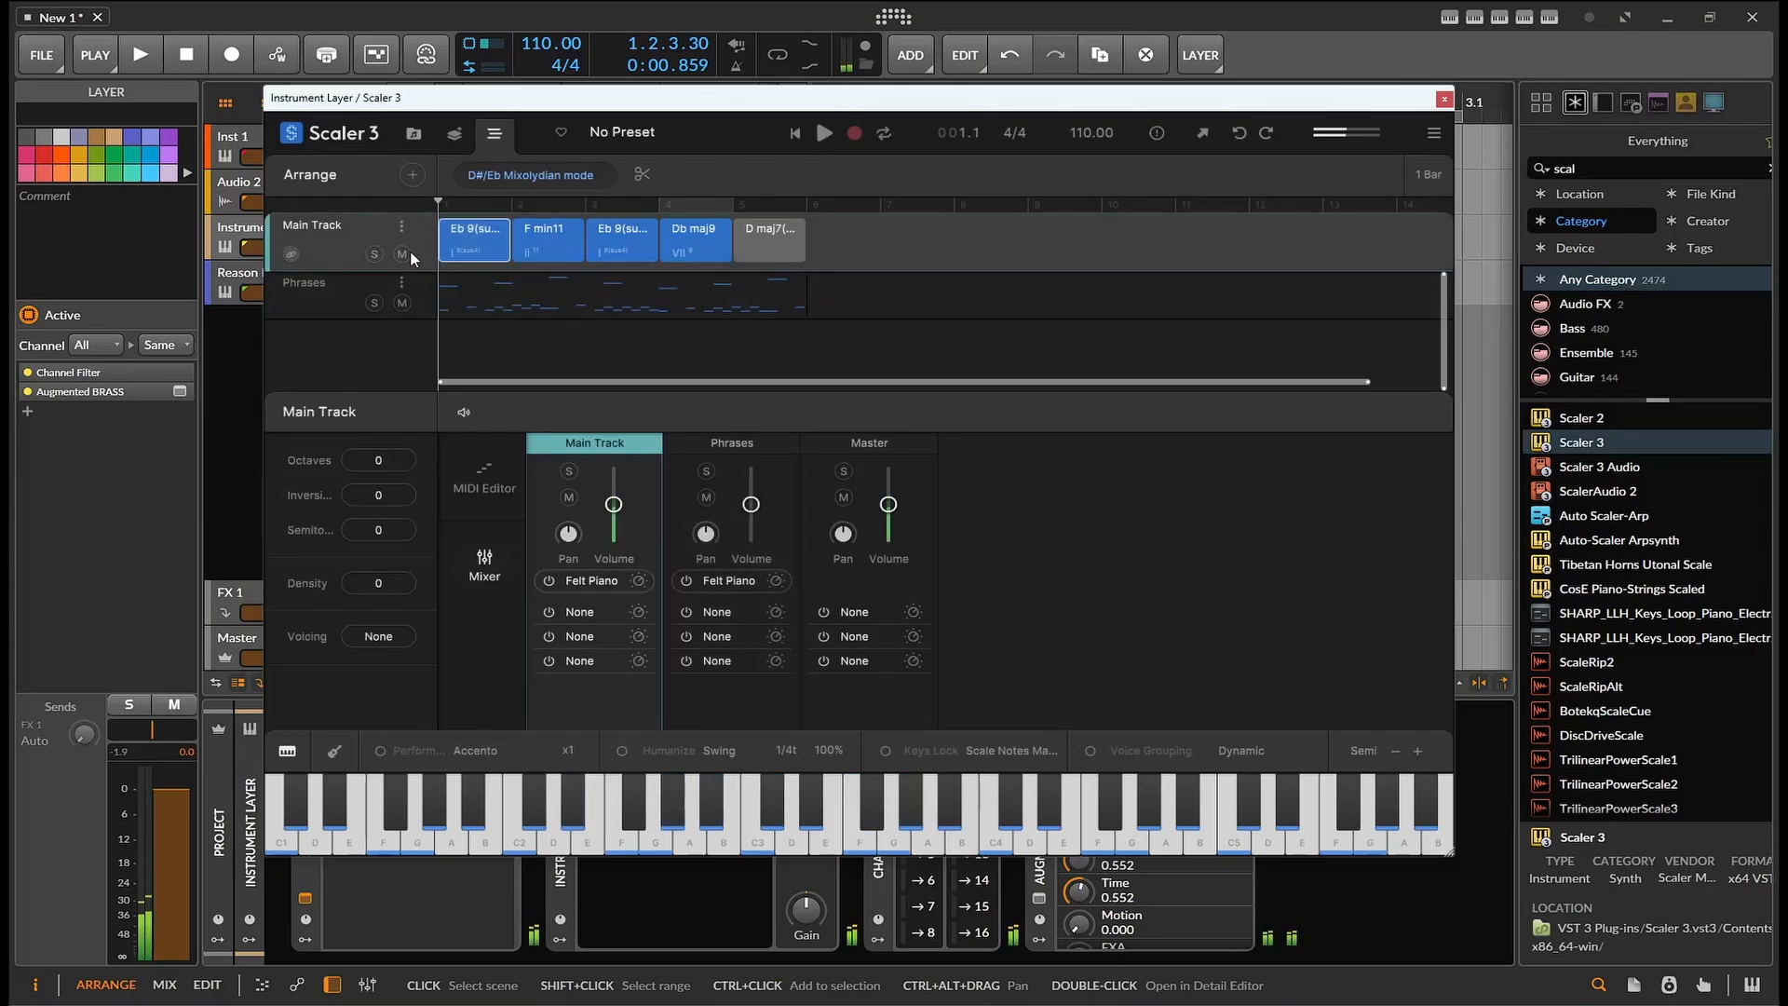
pyautogui.click(412, 257)
pyautogui.moveTo(617, 121); pyautogui.dragTo(305, 164)
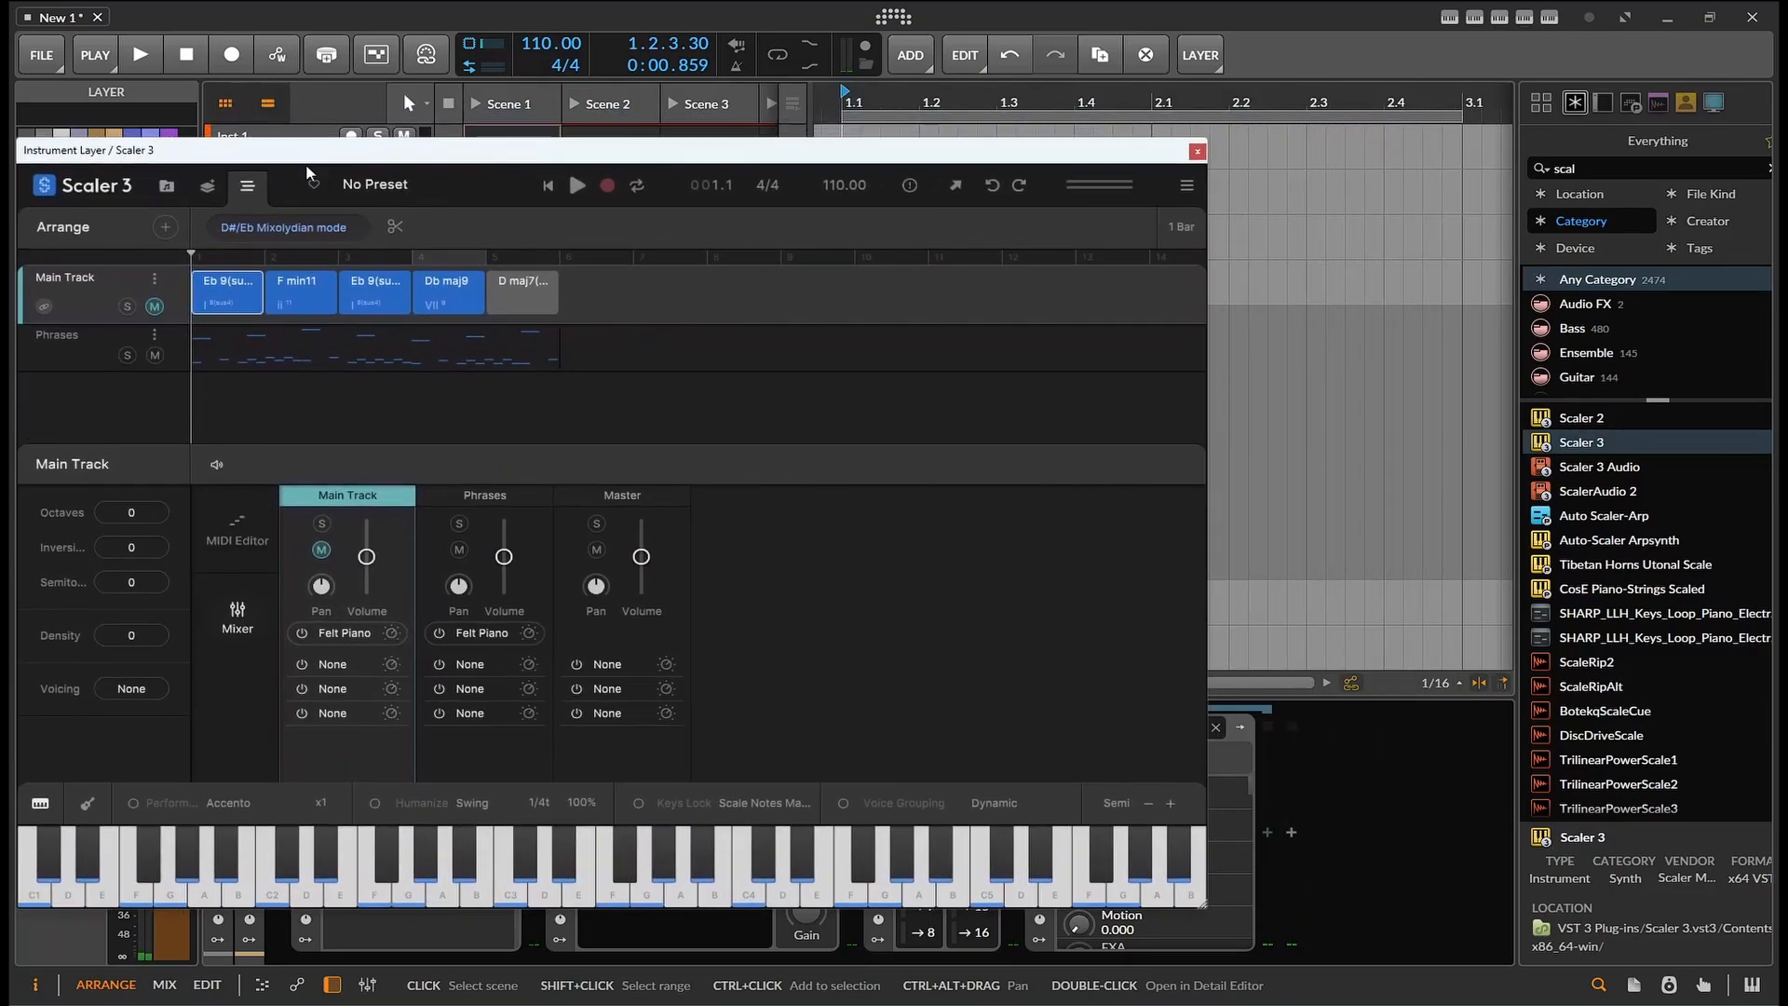
# Step: Play the opening of the arrangement with the Main Track muted and stop playback
pyautogui.click(133, 58)
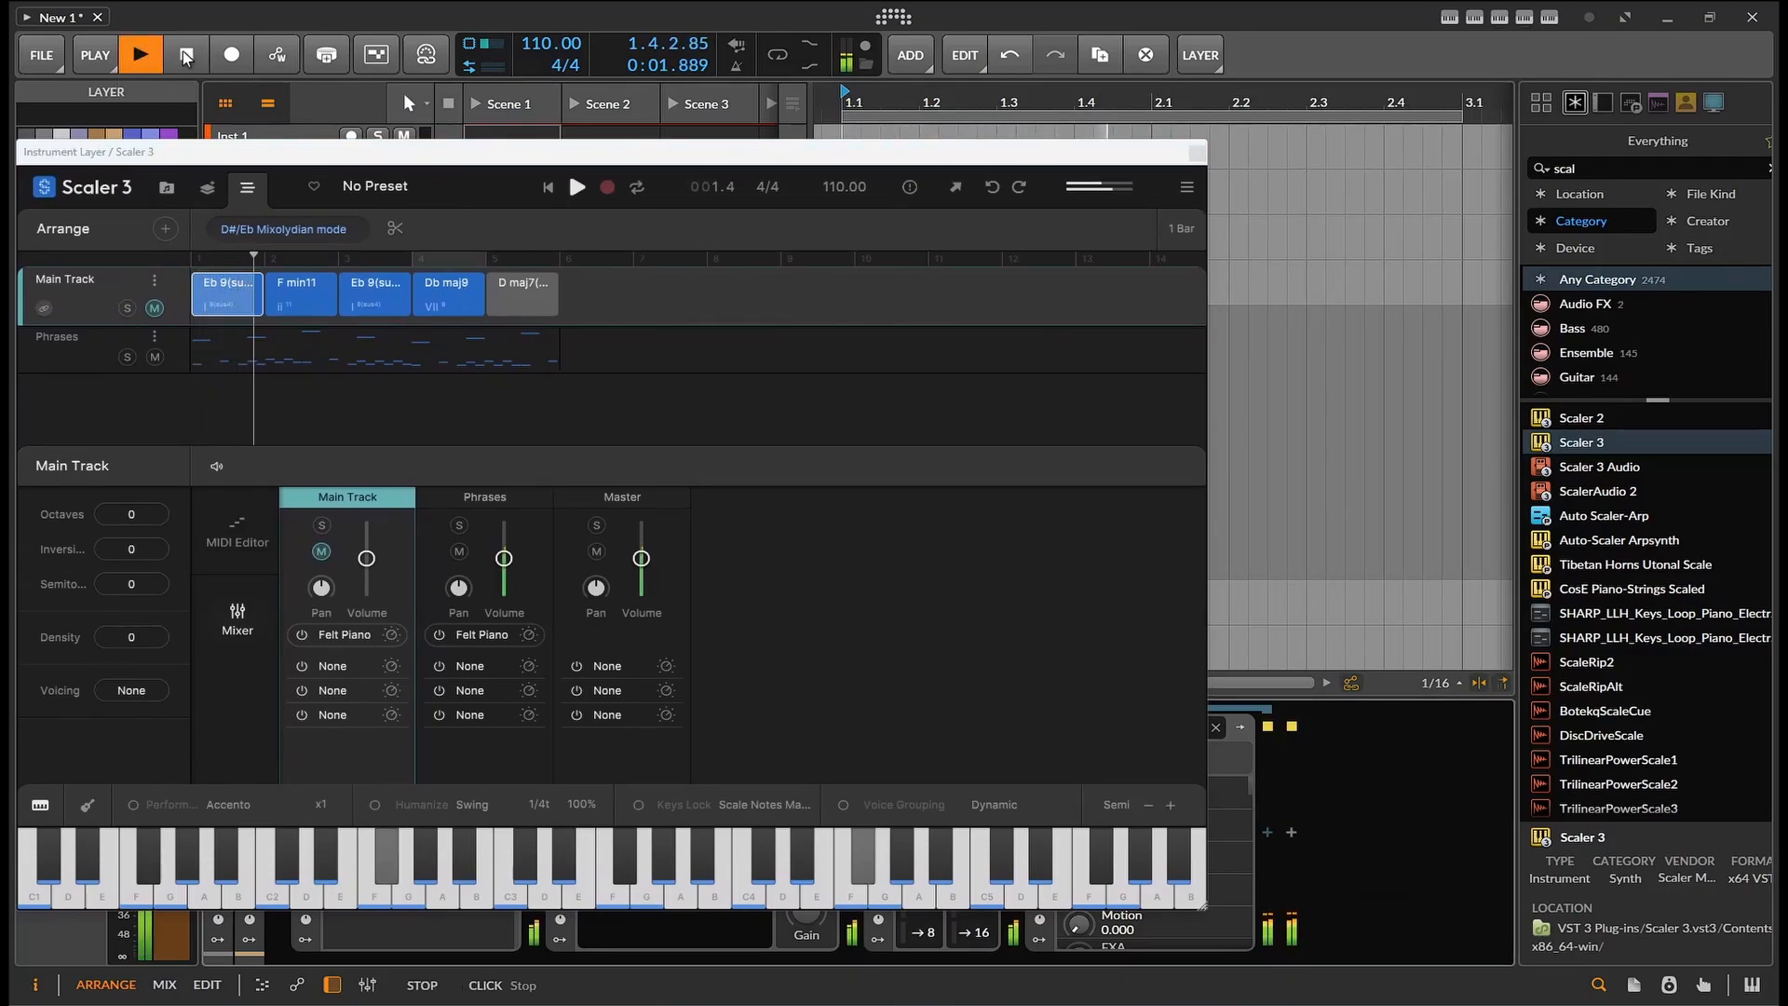
pyautogui.click(186, 58)
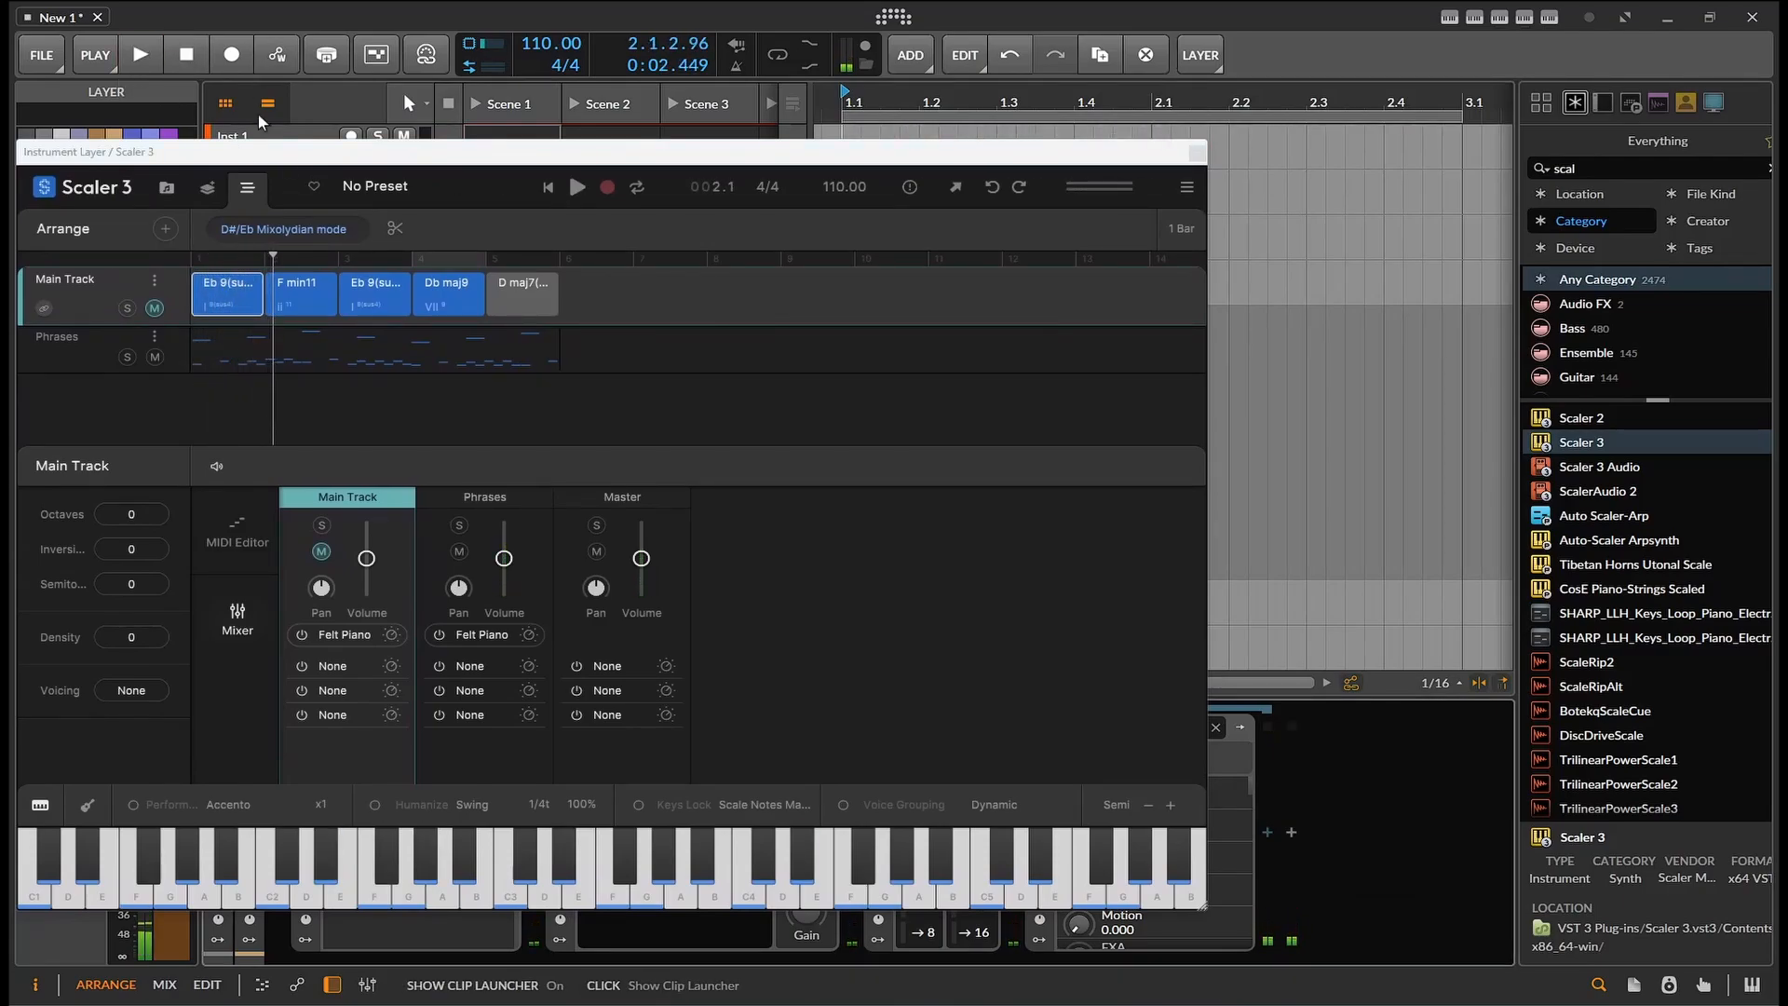
# Step: Insert a one-bar clip at bar 1 on the Instrument Layer track and set the arranger loop region to the same bar
pyautogui.moveTo(298, 151); pyautogui.dragTo(464, 500)
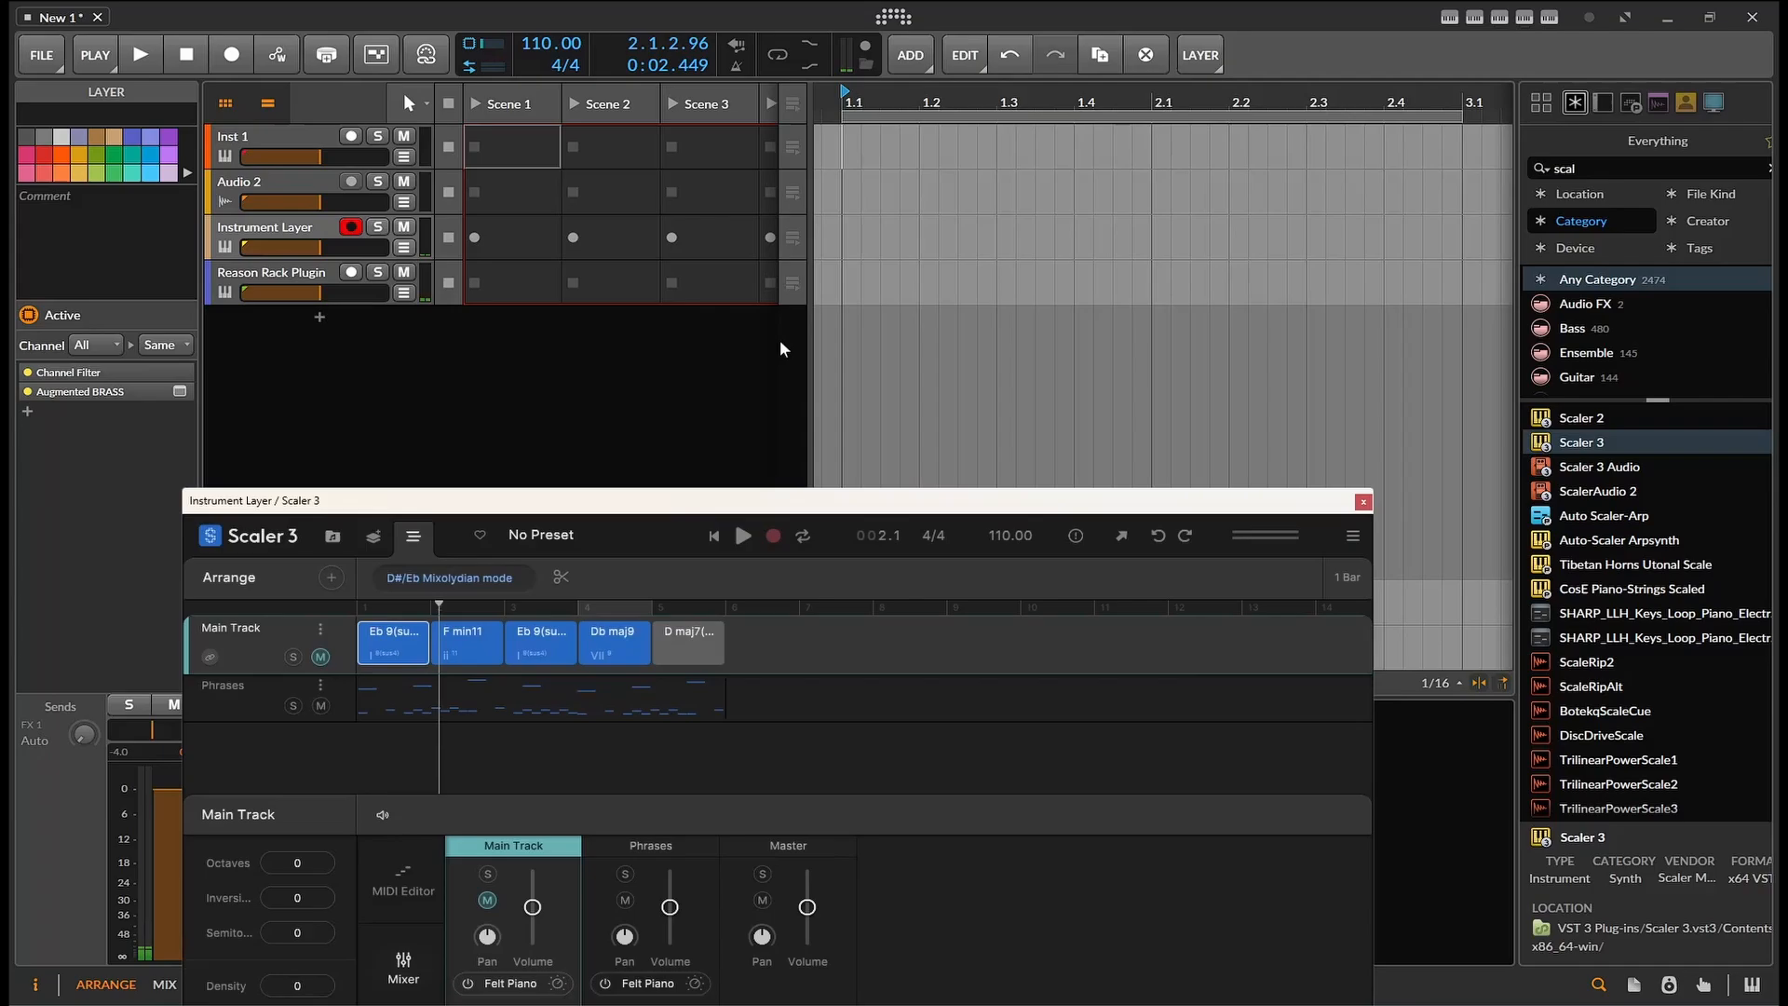
pyautogui.click(854, 233)
pyautogui.doubleClick(854, 234)
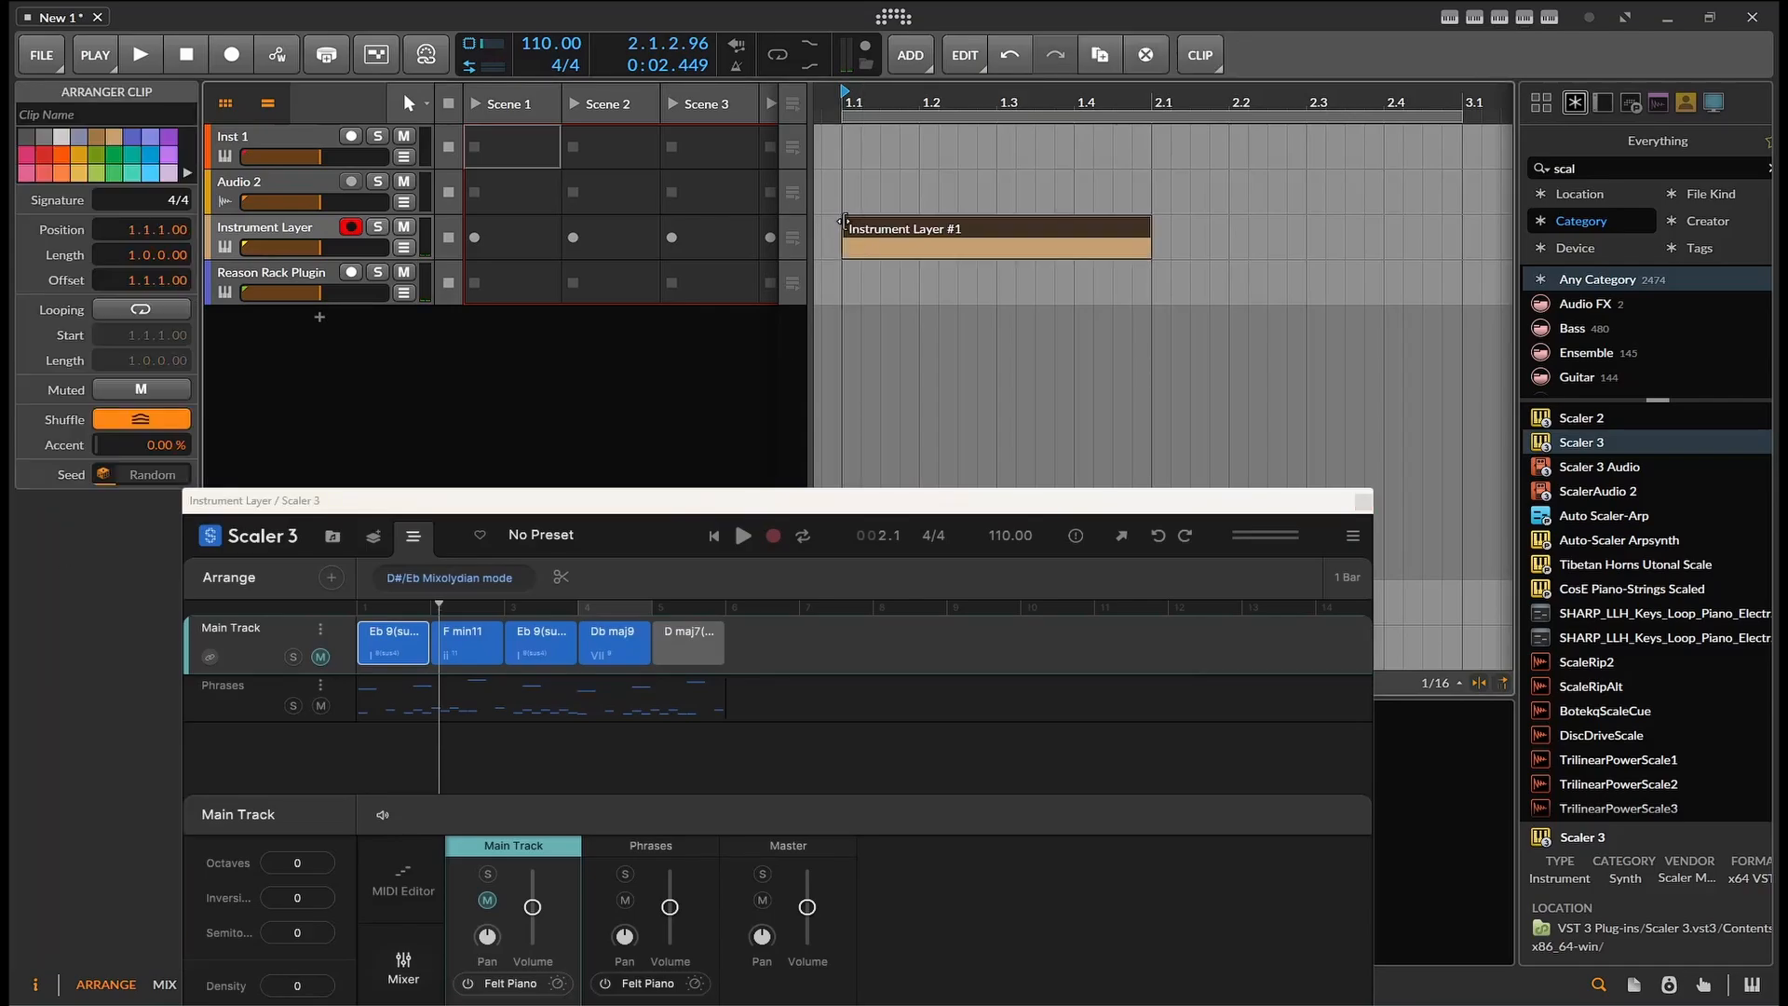
pyautogui.moveTo(1458, 116); pyautogui.dragTo(1146, 123)
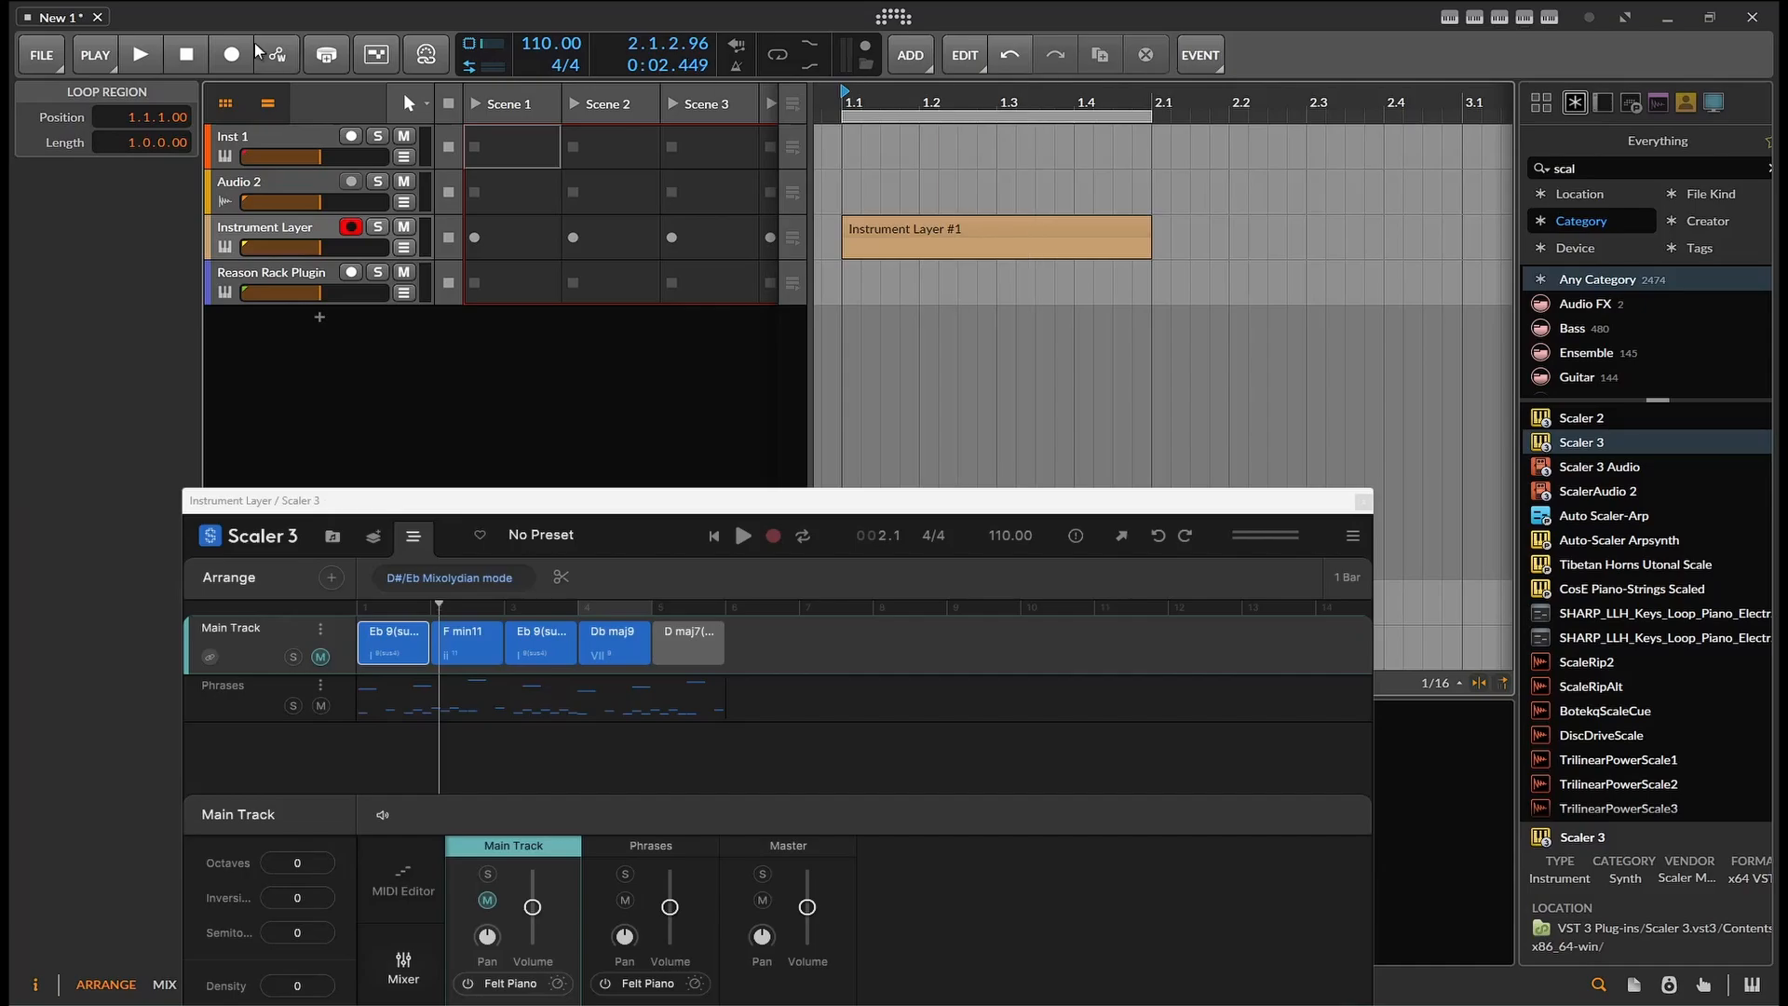
# Step: Delete the Reason Rack Plugin track from the project
pyautogui.click(259, 271)
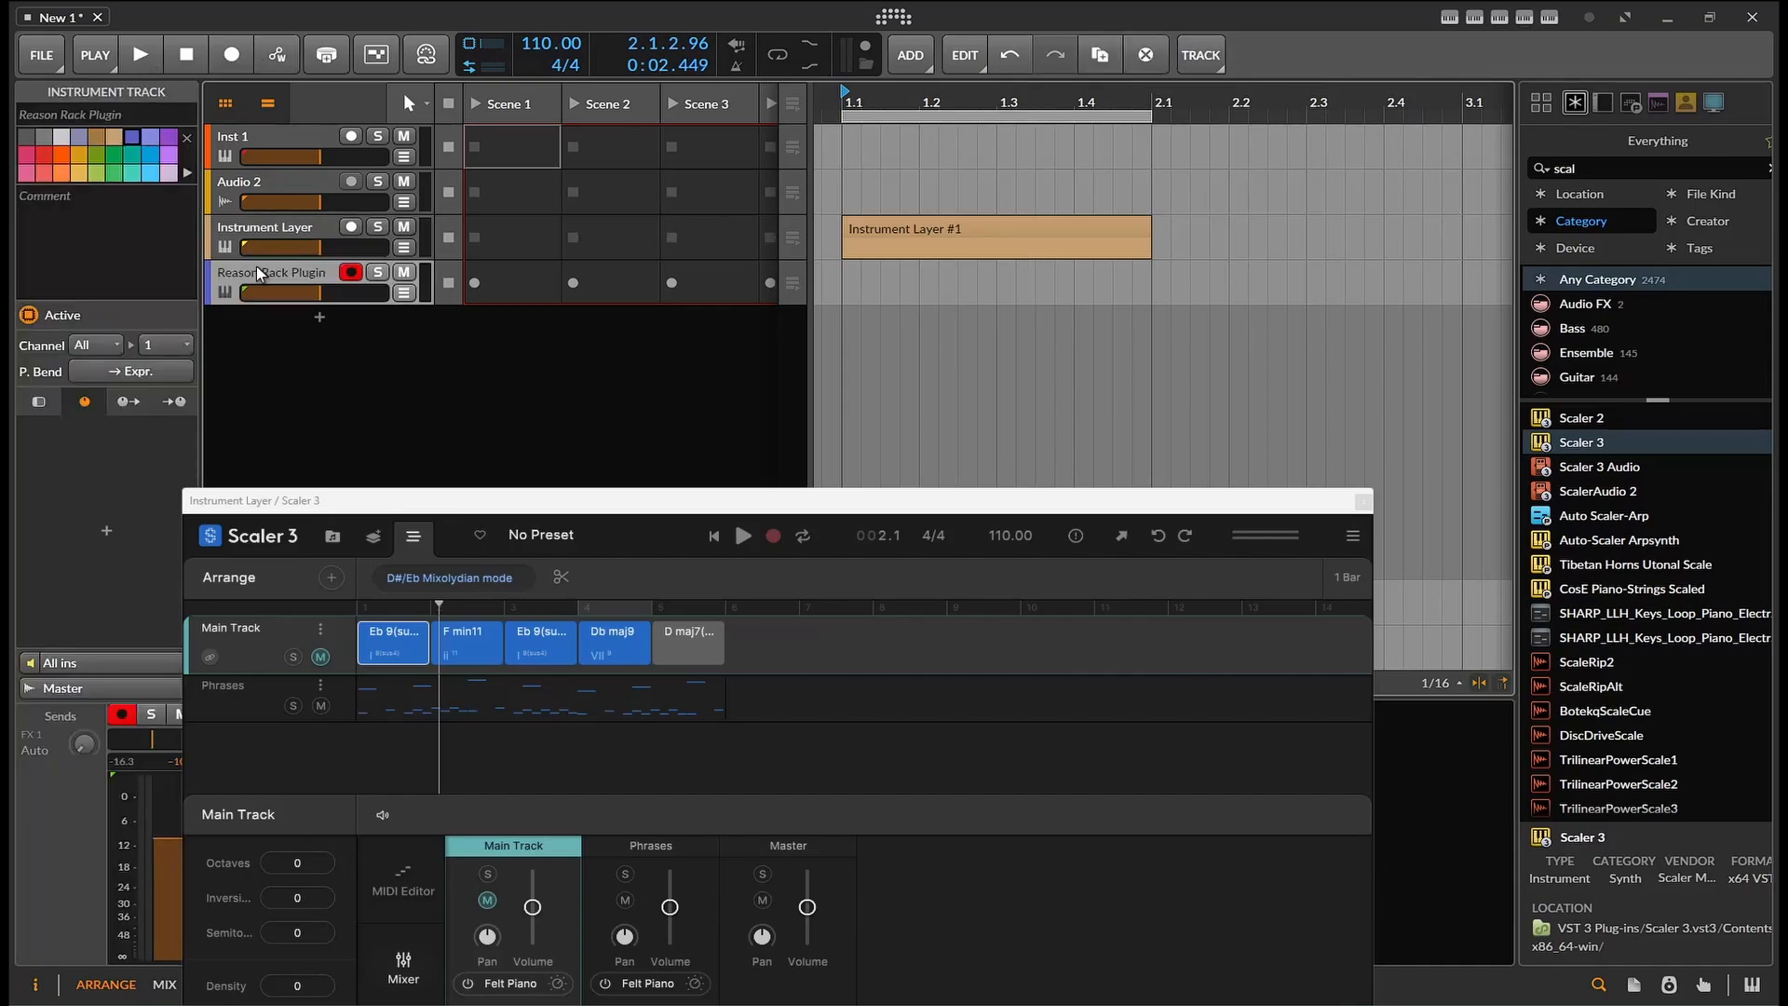
pyautogui.press('Delete')
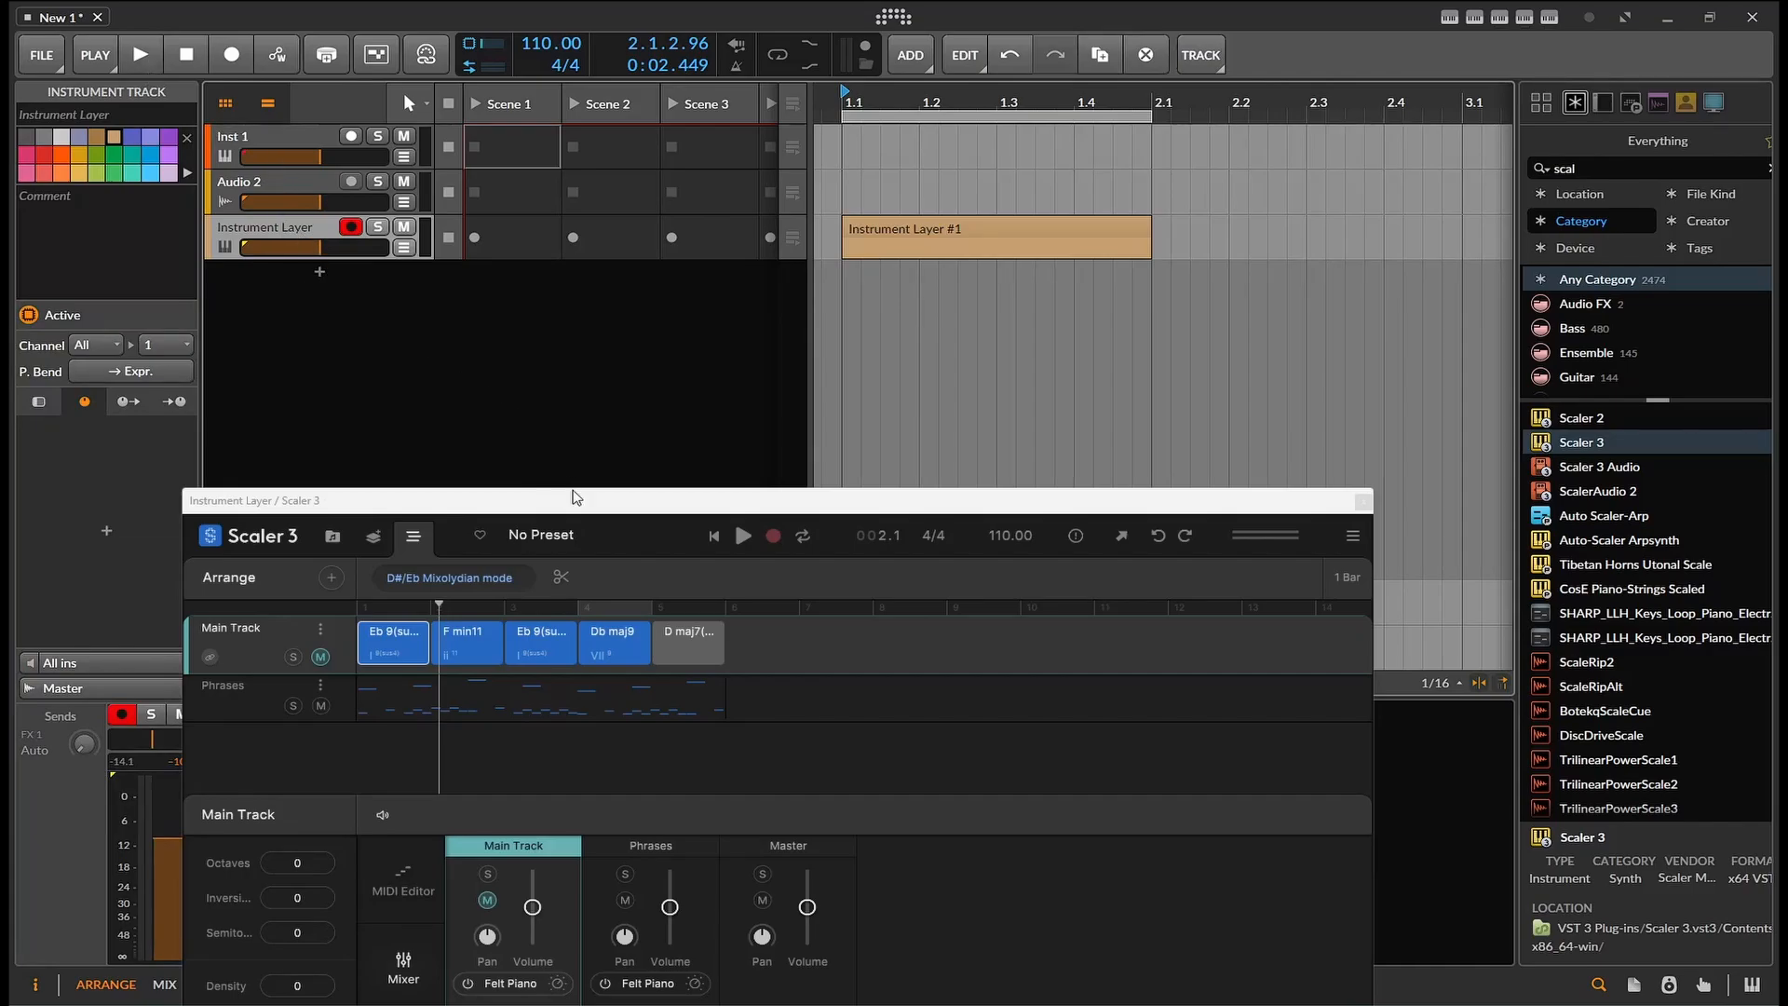
# Step: Play the arrangement and move the Scaler 3 window aside to uncover the timeline and layer devices
pyautogui.moveTo(573, 496); pyautogui.dragTo(783, 204)
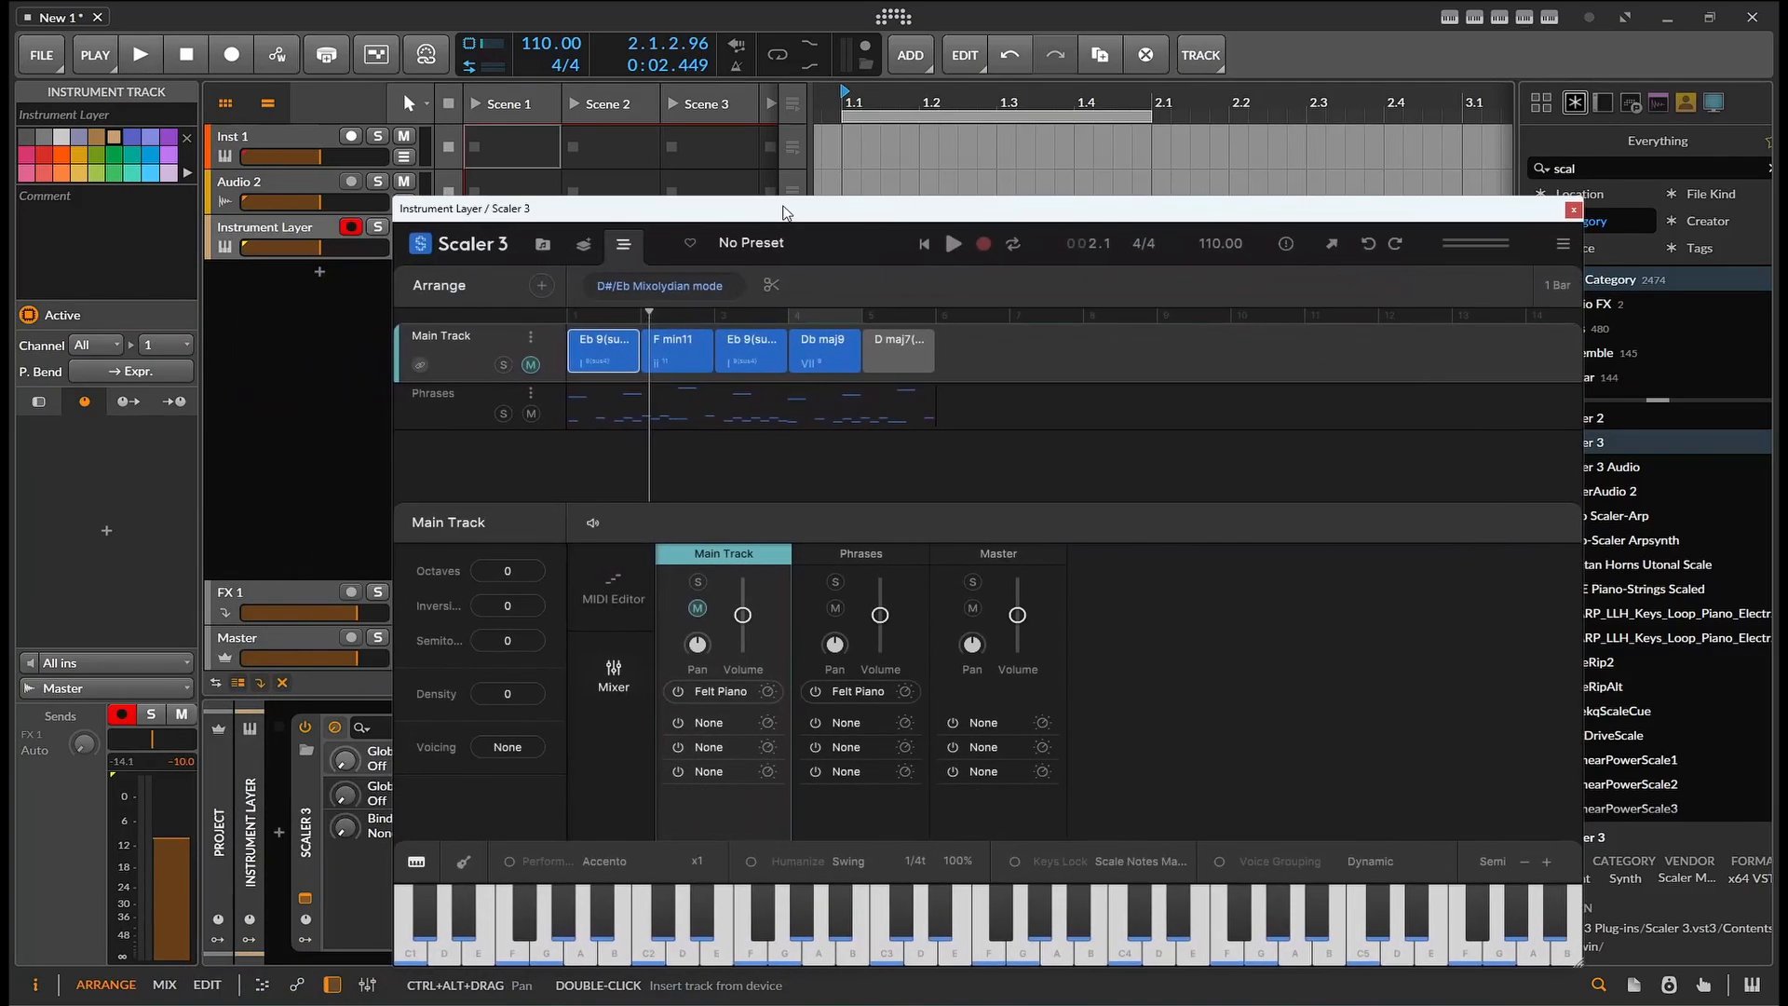
pyautogui.click(149, 55)
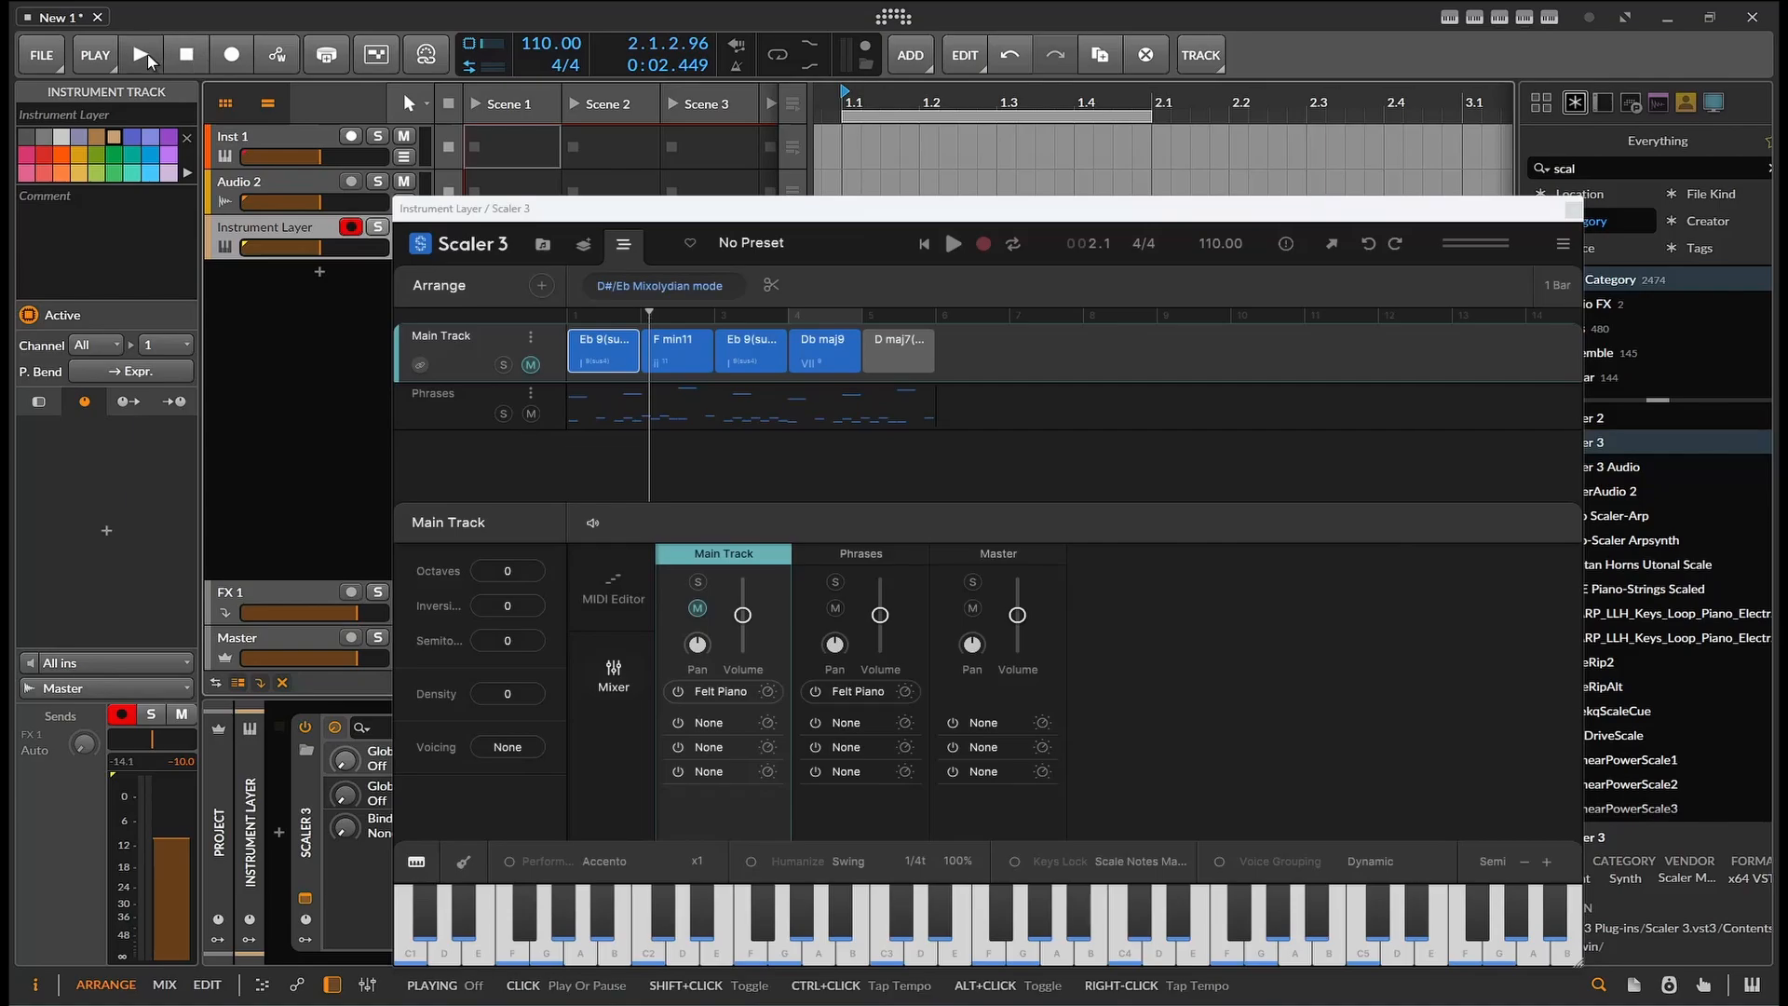
pyautogui.click(147, 54)
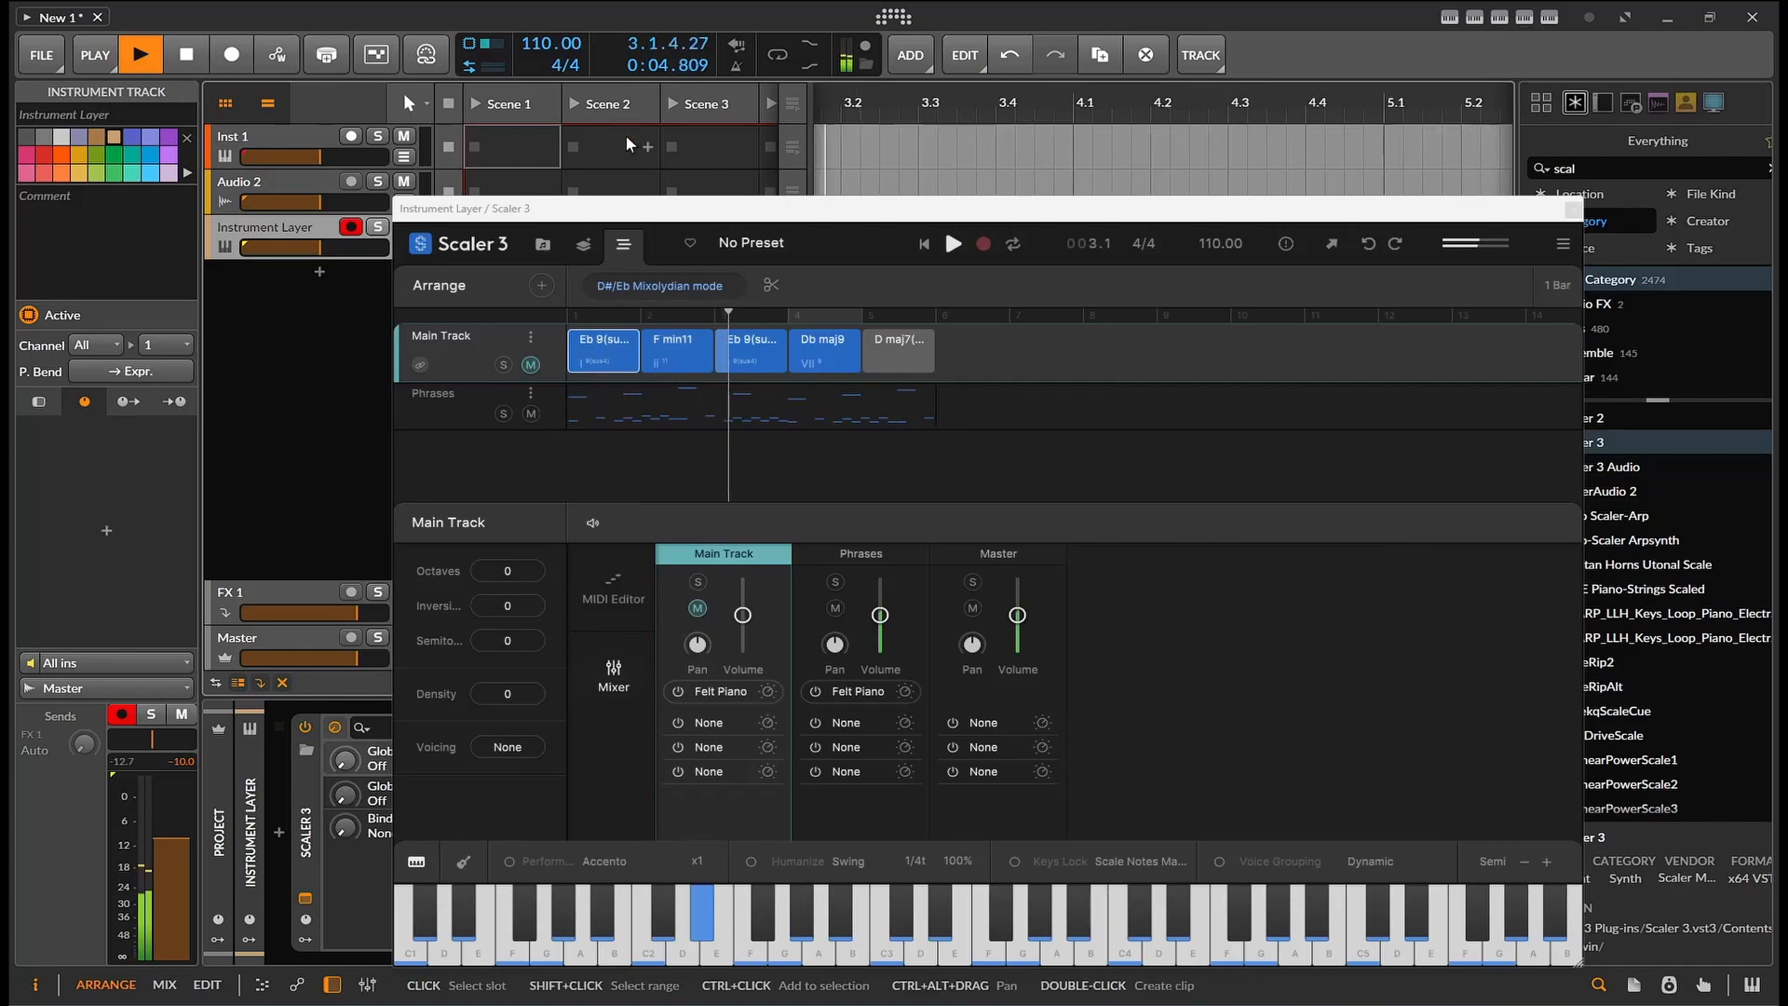
pyautogui.moveTo(931, 216); pyautogui.dragTo(547, 34)
pyautogui.moveTo(275, 9); pyautogui.dragTo(11, 13)
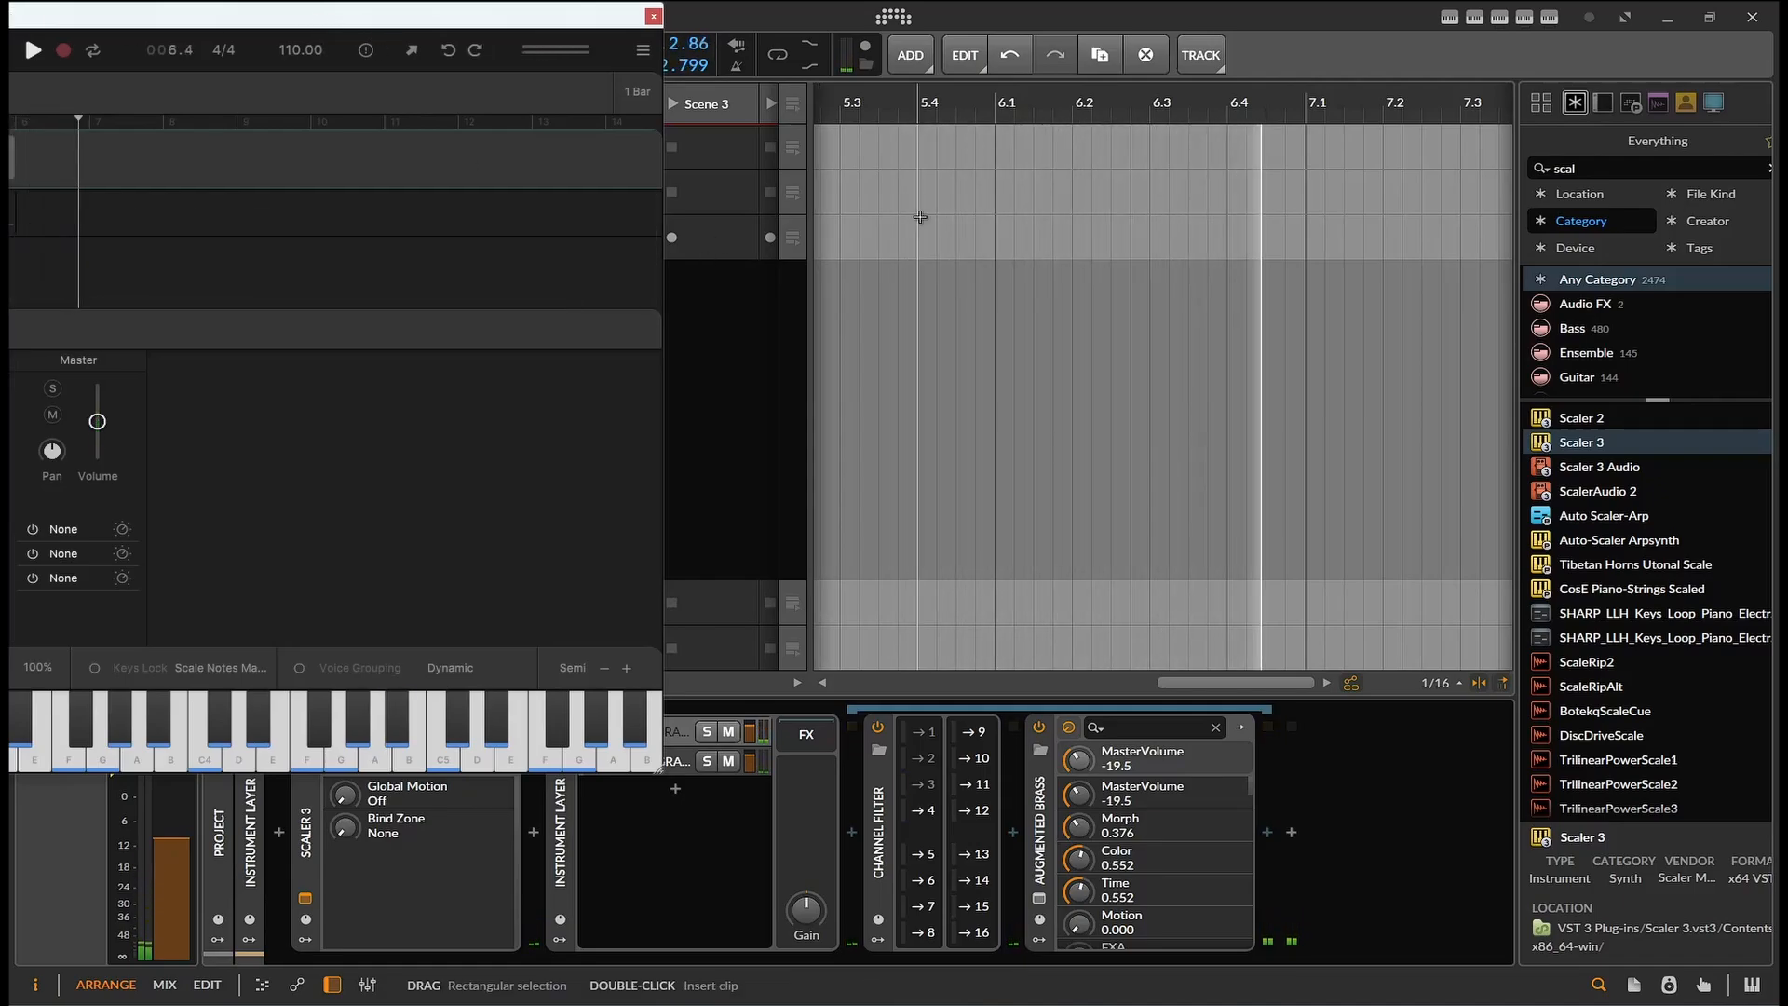
# Step: Turn on arranger looping and play the arrangement from bar 1 with the Scaler 3 window in view
pyautogui.moveTo(1251, 690); pyautogui.dragTo(1164, 889)
pyautogui.moveTo(1158, 683); pyautogui.dragTo(1136, 676)
pyautogui.click(823, 684)
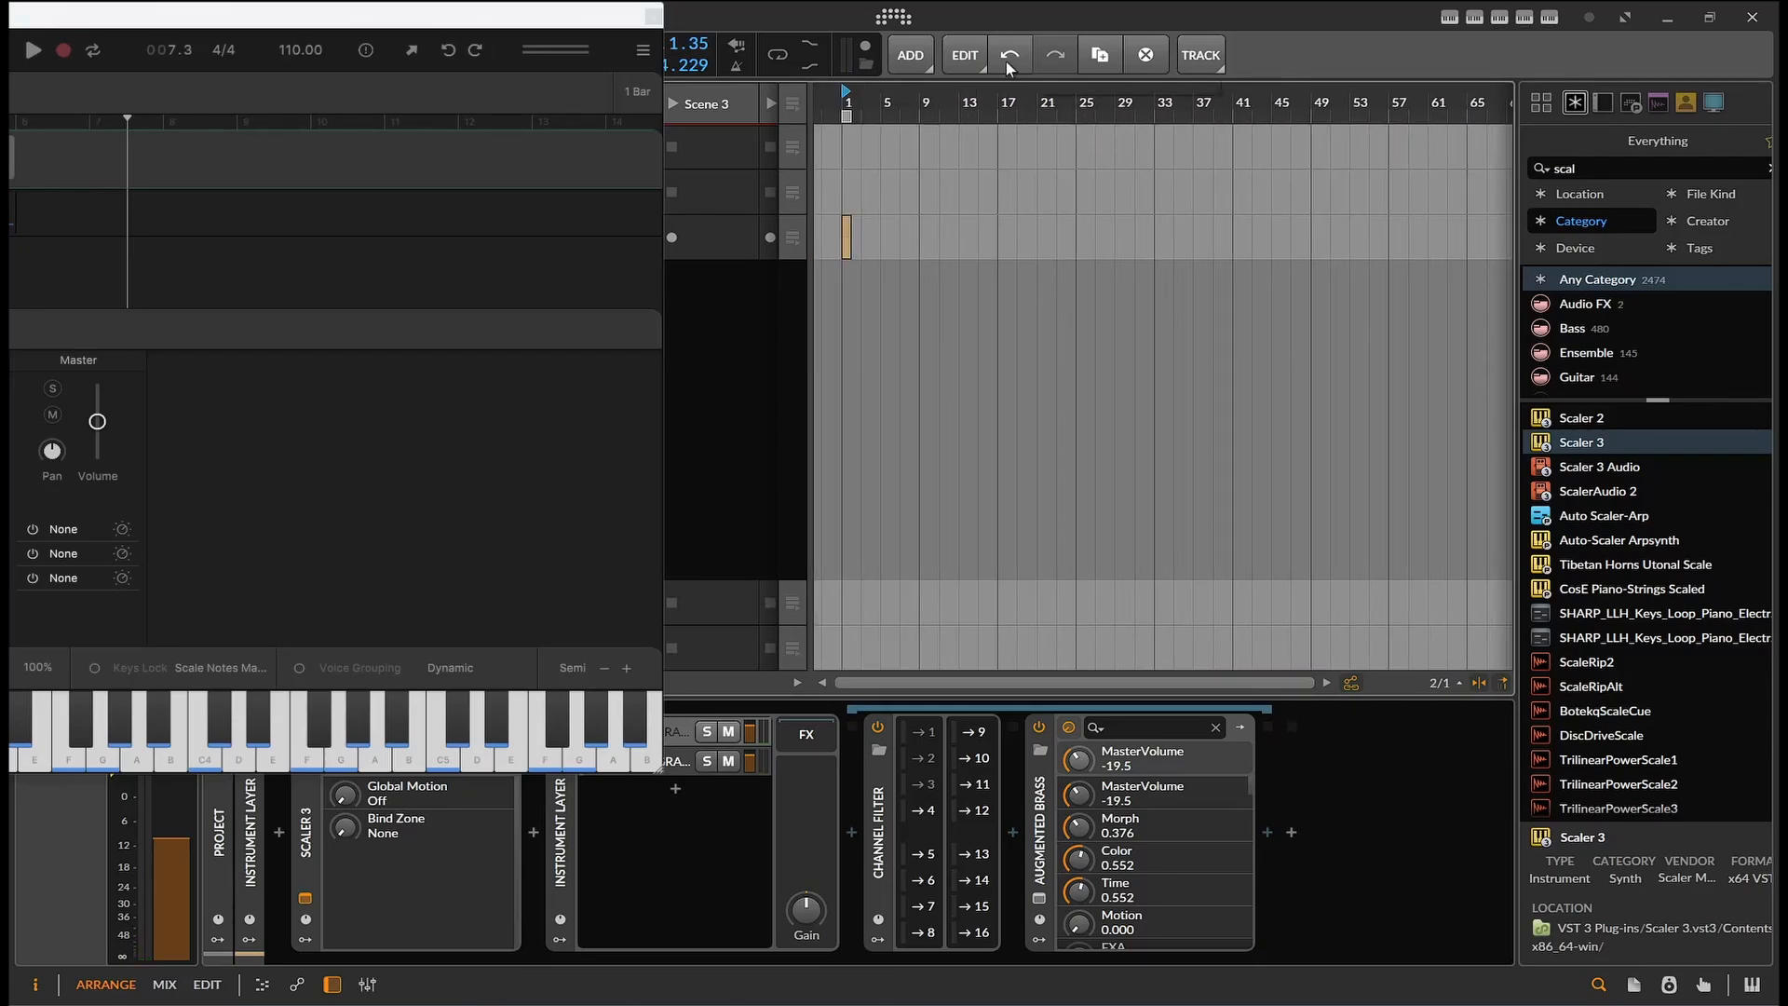
pyautogui.click(775, 58)
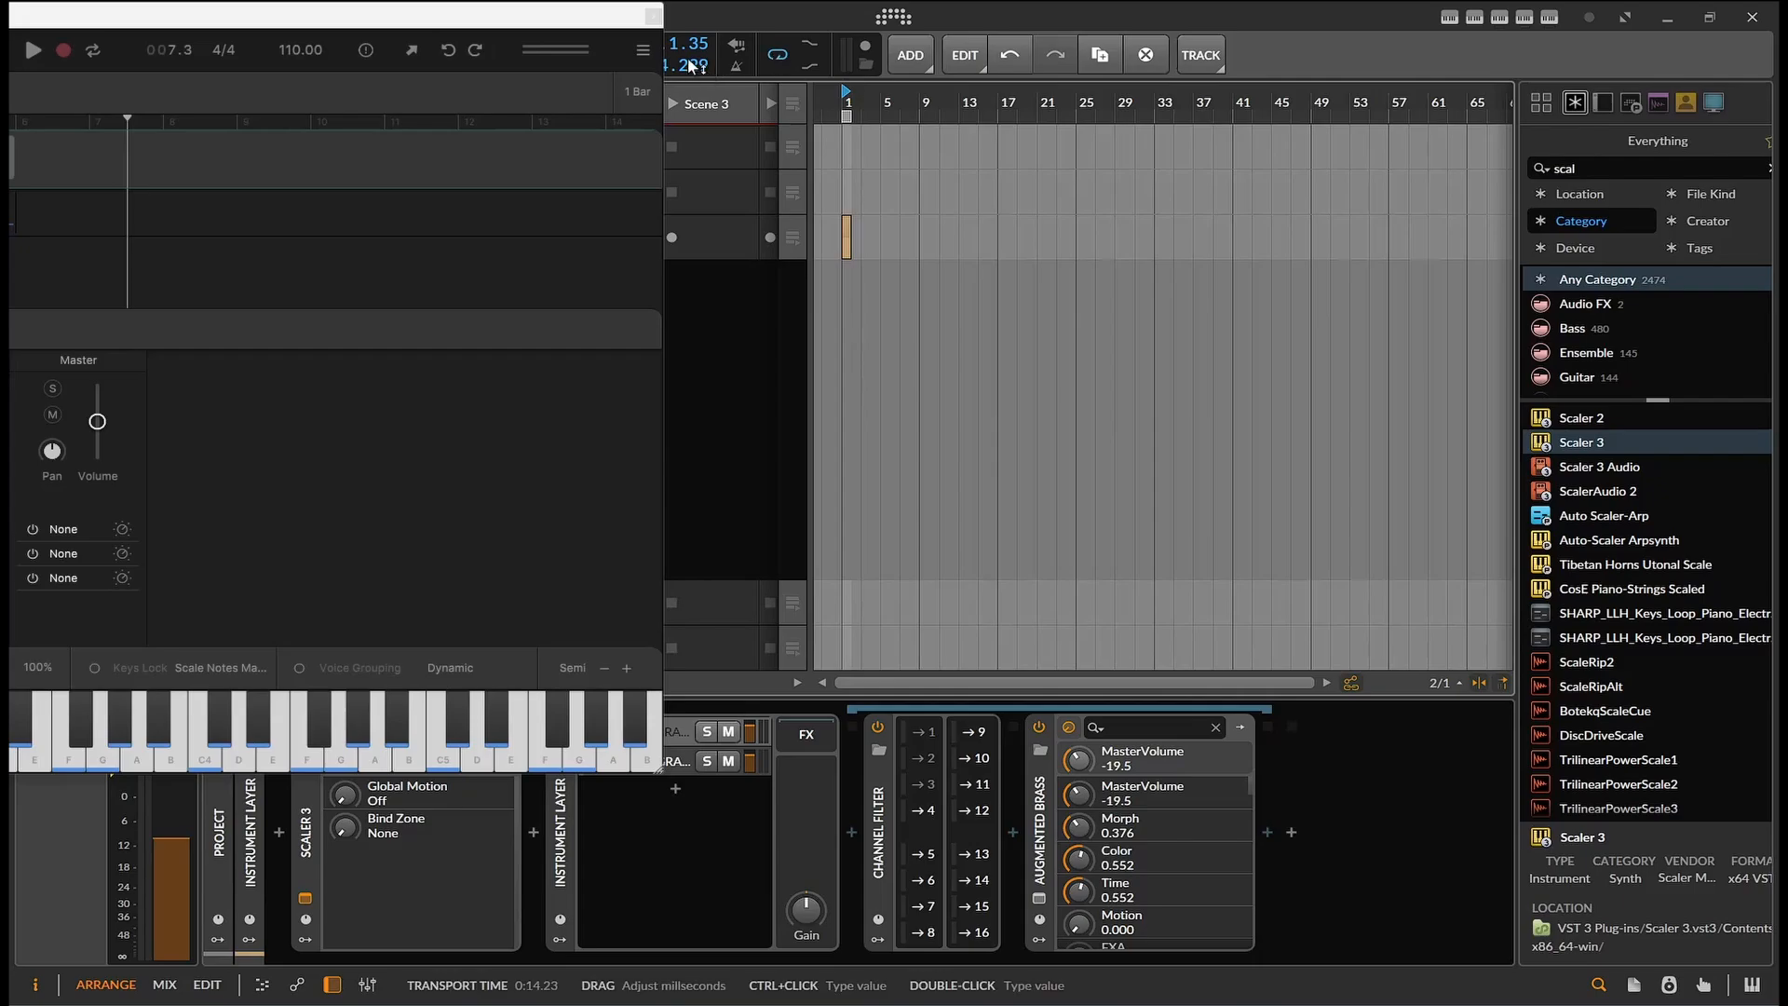
pyautogui.moveTo(592, 21); pyautogui.dragTo(1170, 144)
pyautogui.press('space')
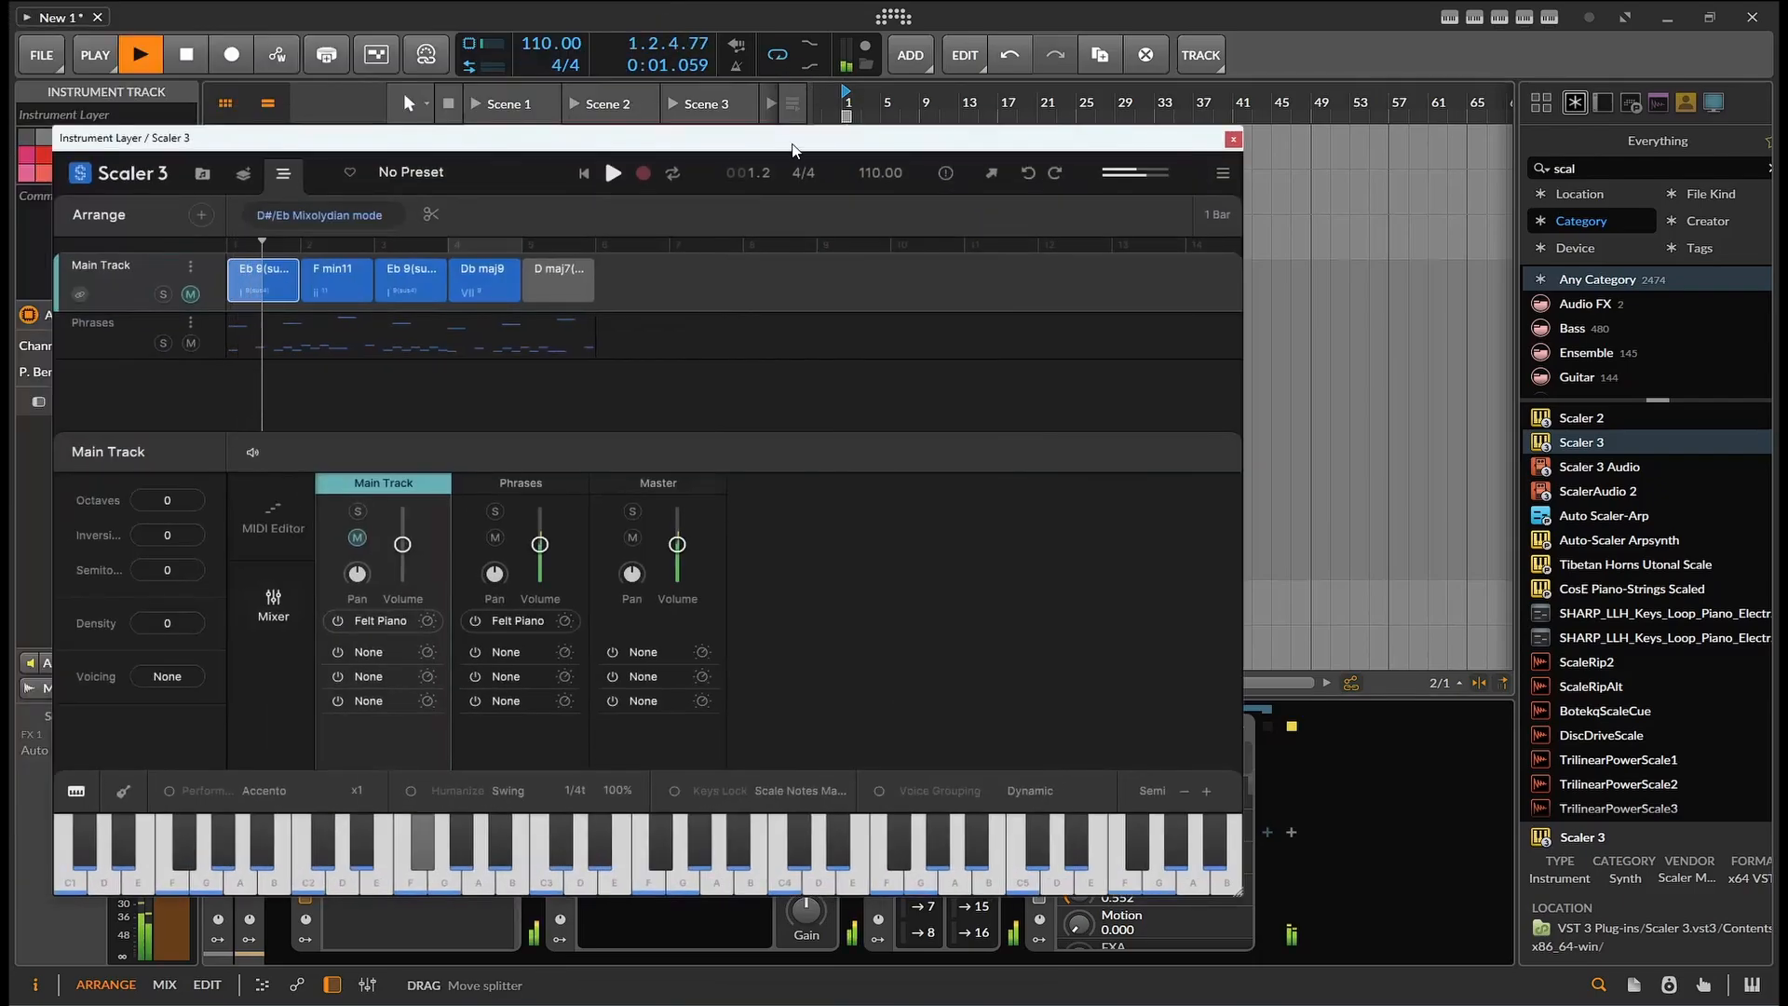
# Step: Set the arranger loop region to six bars starting at bar 1 and restart playback from the beginning
pyautogui.moveTo(801, 144); pyautogui.dragTo(815, 342)
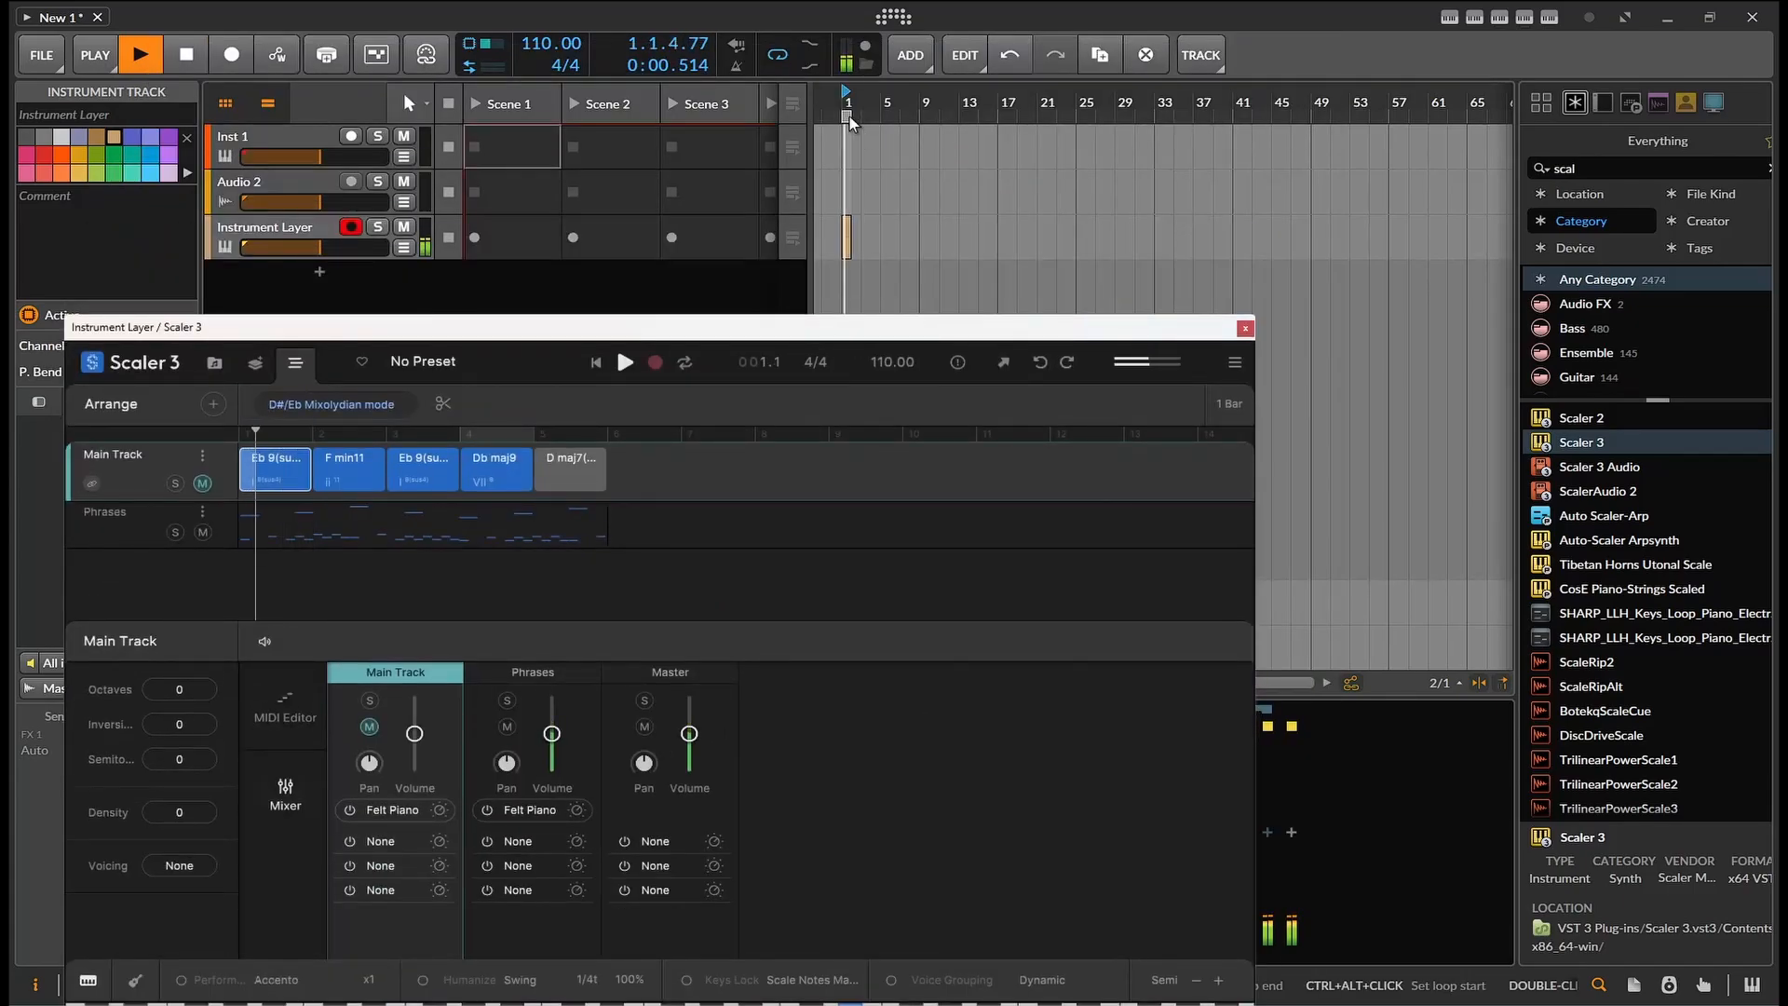
pyautogui.moveTo(855, 112)
pyautogui.mouseDown()
pyautogui.moveTo(910, 124)
pyautogui.moveTo(880, 119)
pyautogui.mouseUp()
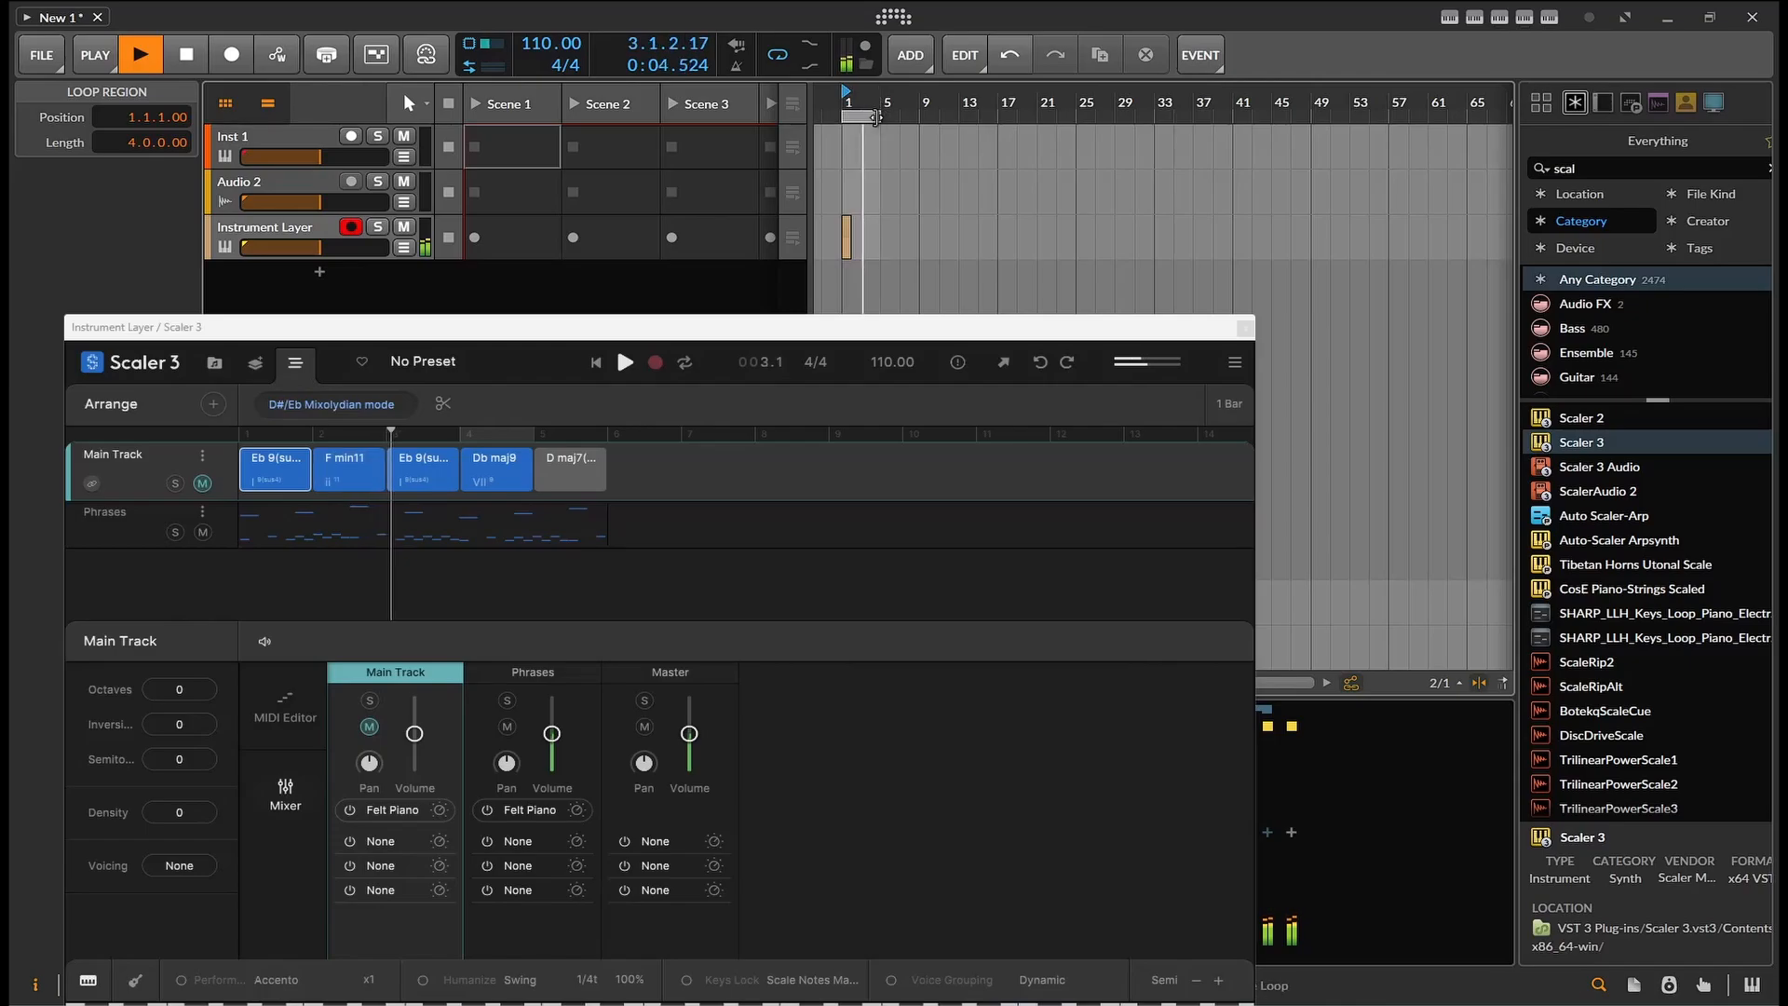
pyautogui.click(883, 113)
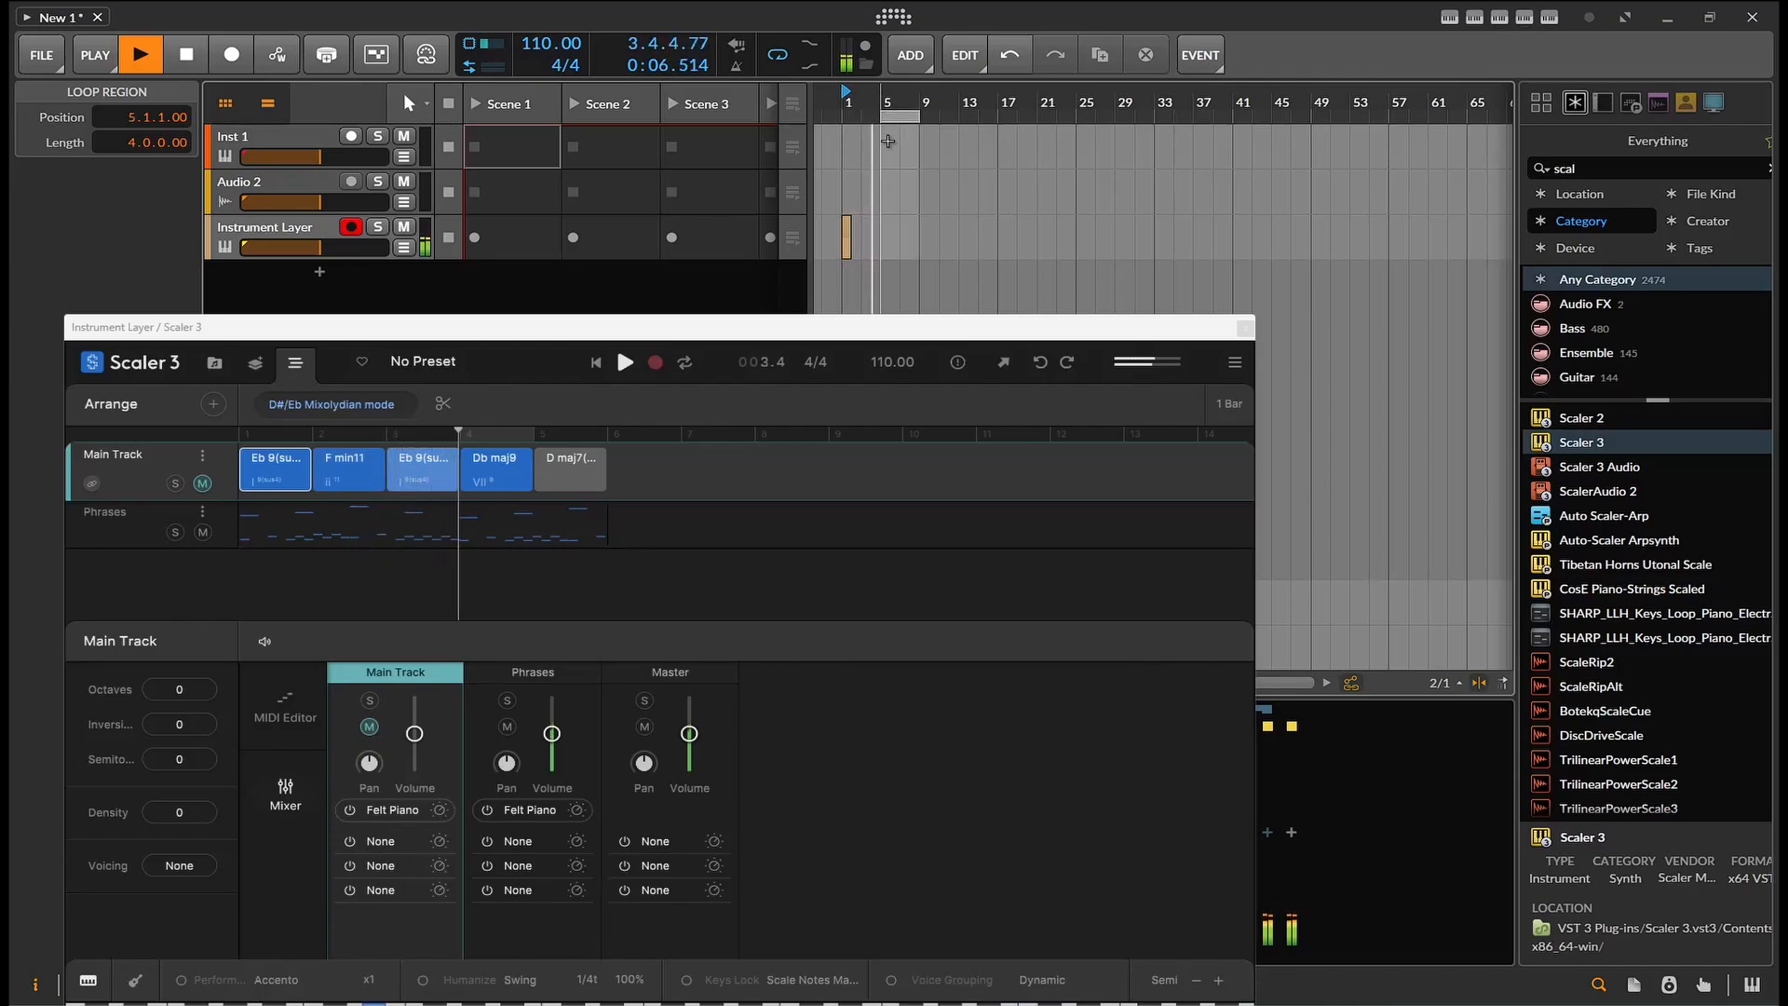
pyautogui.scroll(4, 887, 112)
pyautogui.scroll(-3, 889, 115)
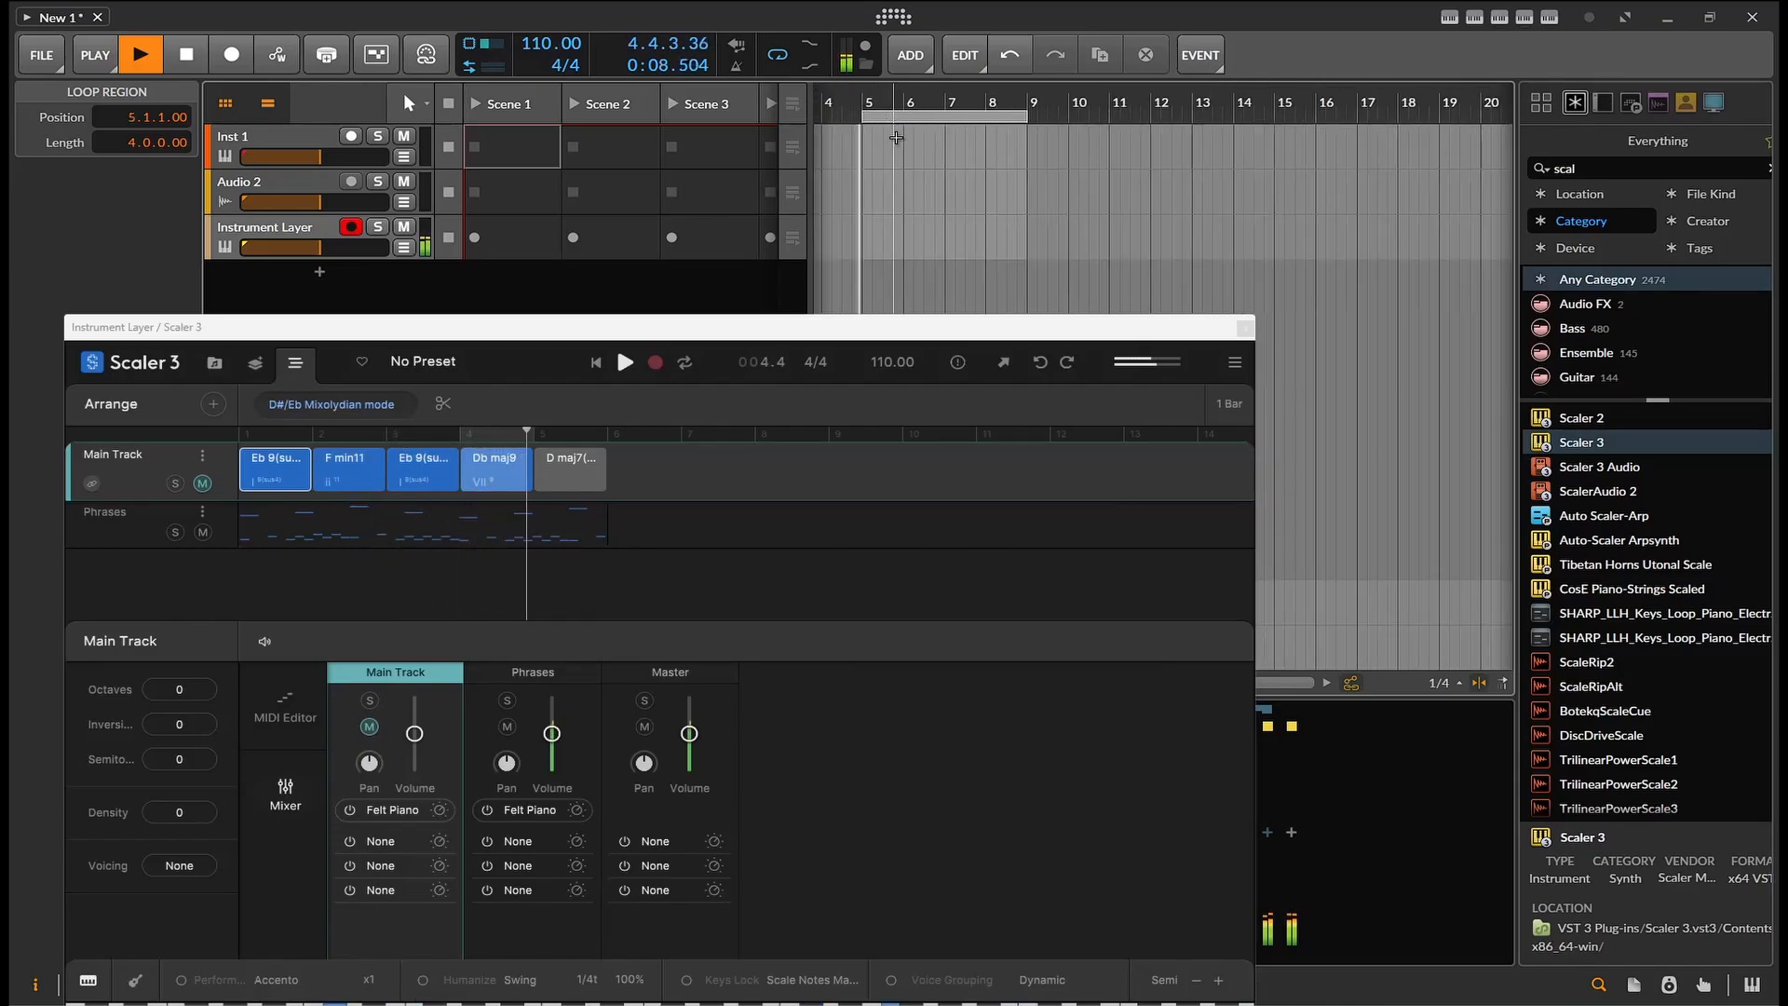
pyautogui.scroll(-2, 909, 170)
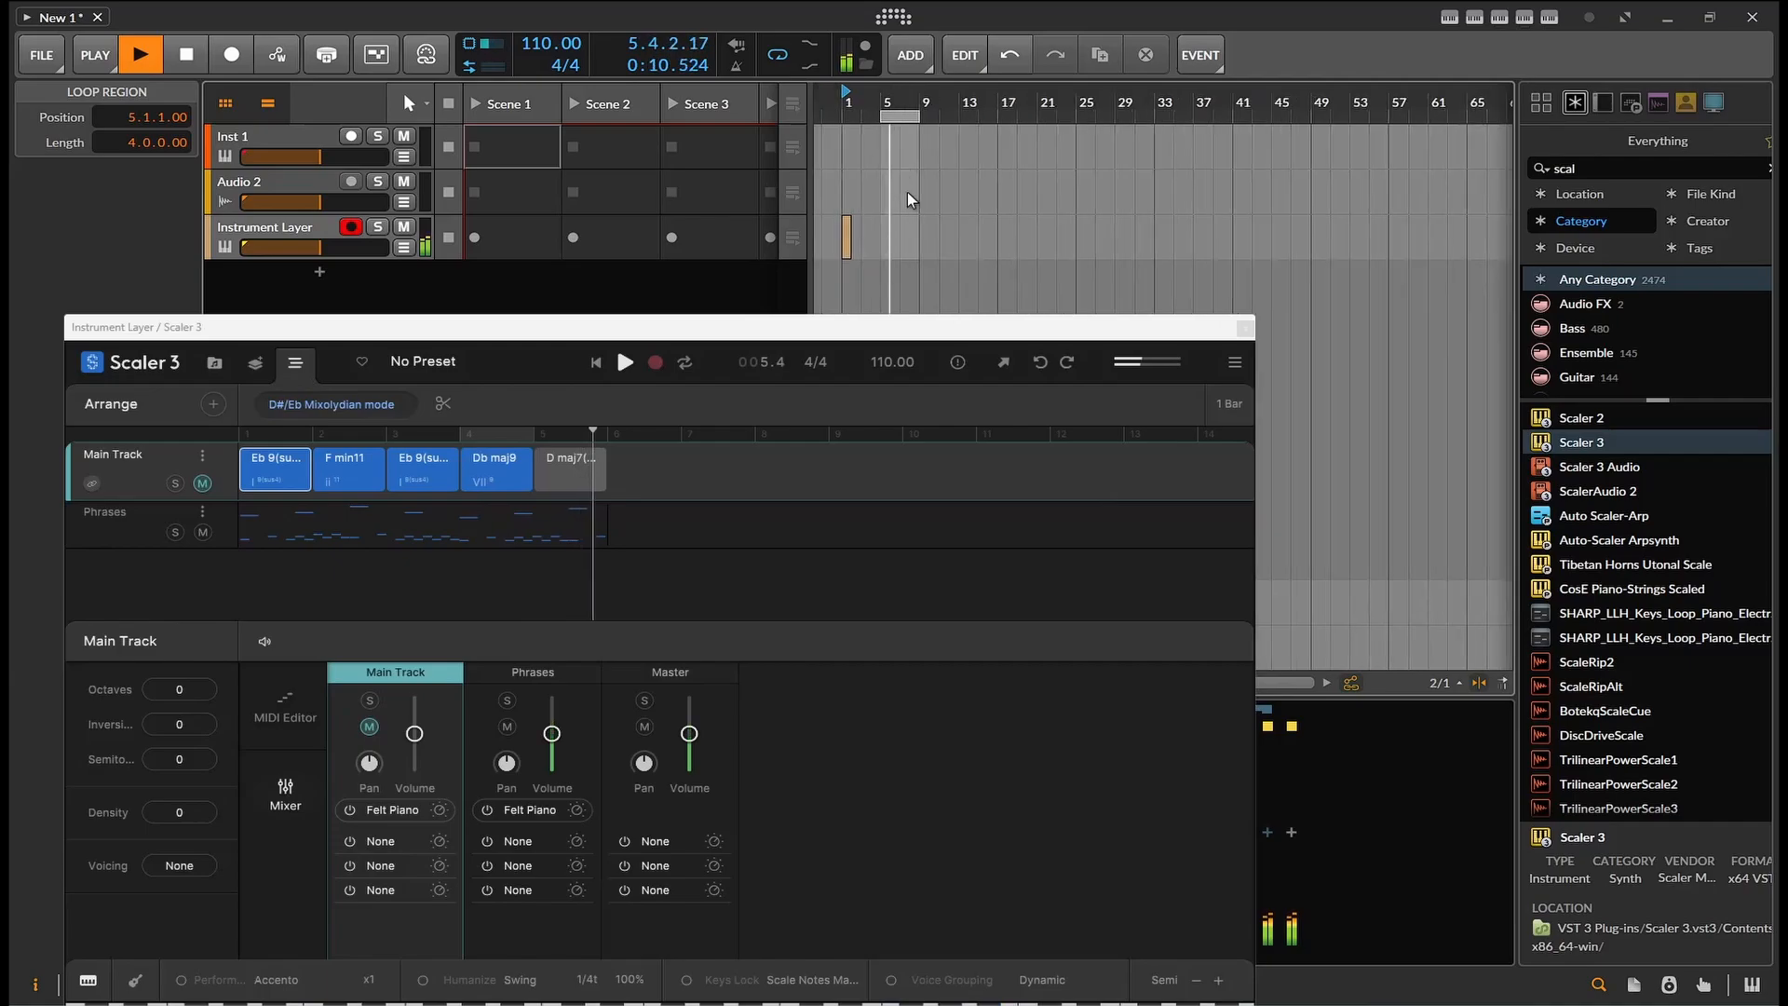
pyautogui.moveTo(882, 117)
pyautogui.mouseDown()
pyautogui.moveTo(840, 117)
pyautogui.moveTo(899, 117)
pyautogui.mouseUp()
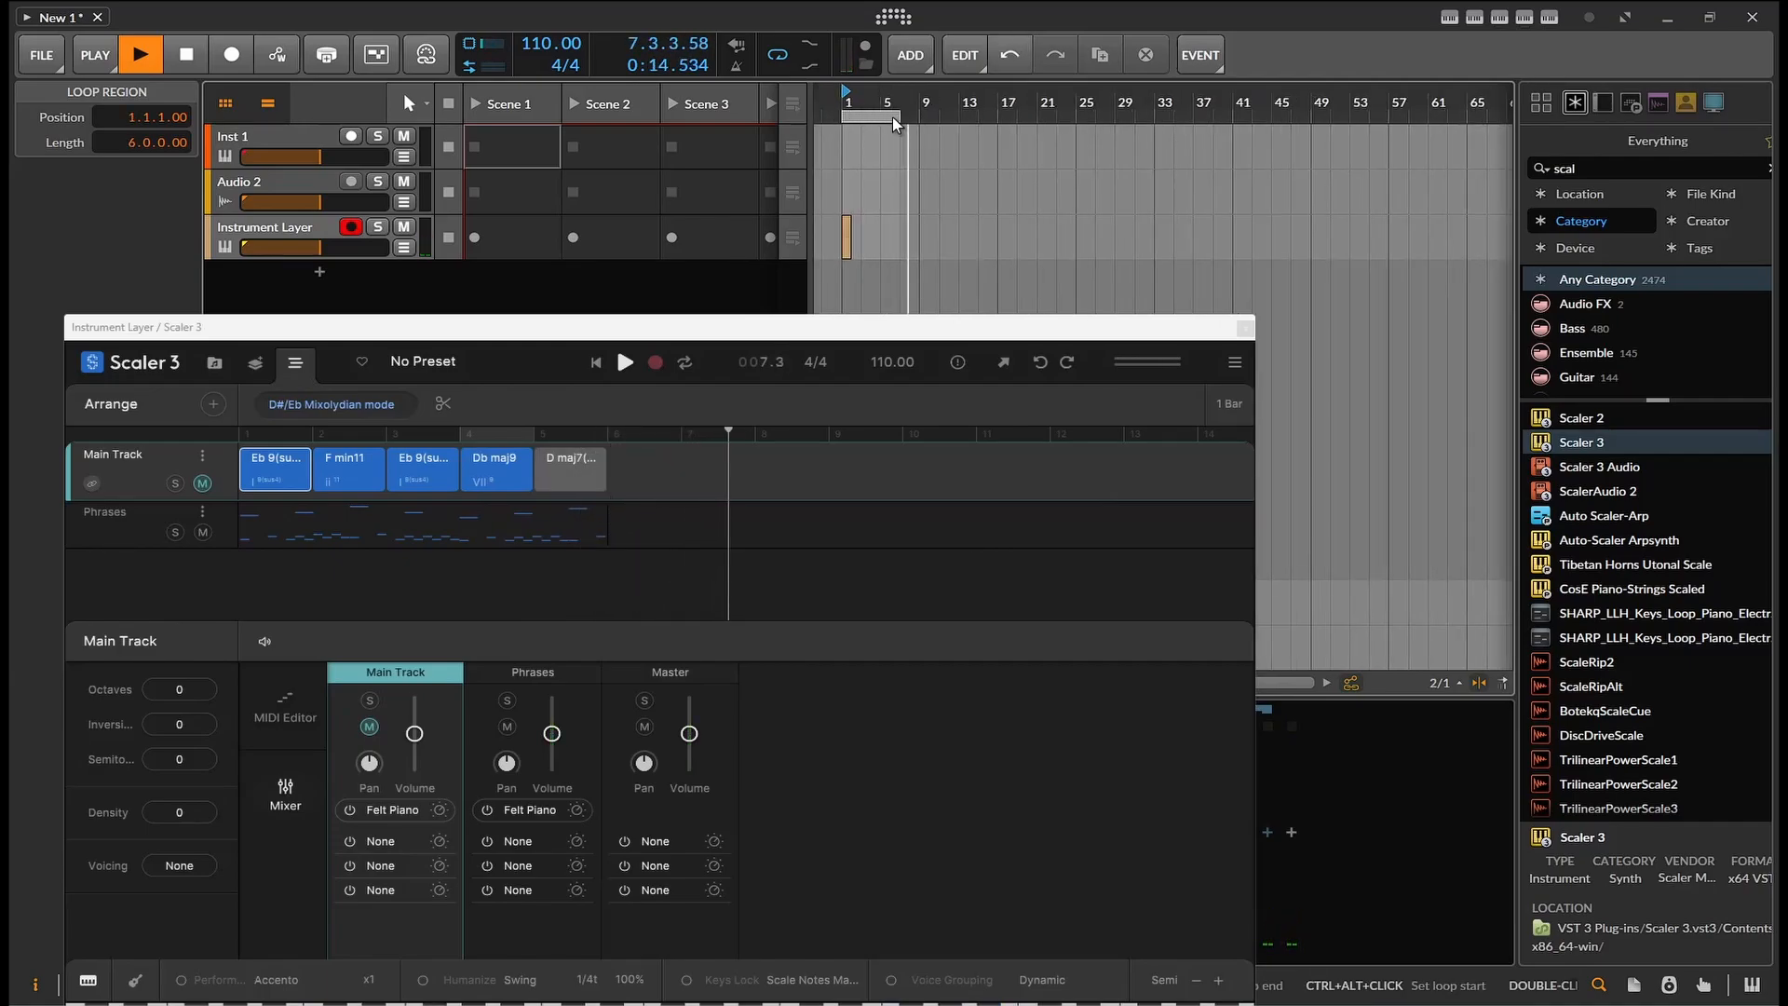
pyautogui.scroll(2, 838, 119)
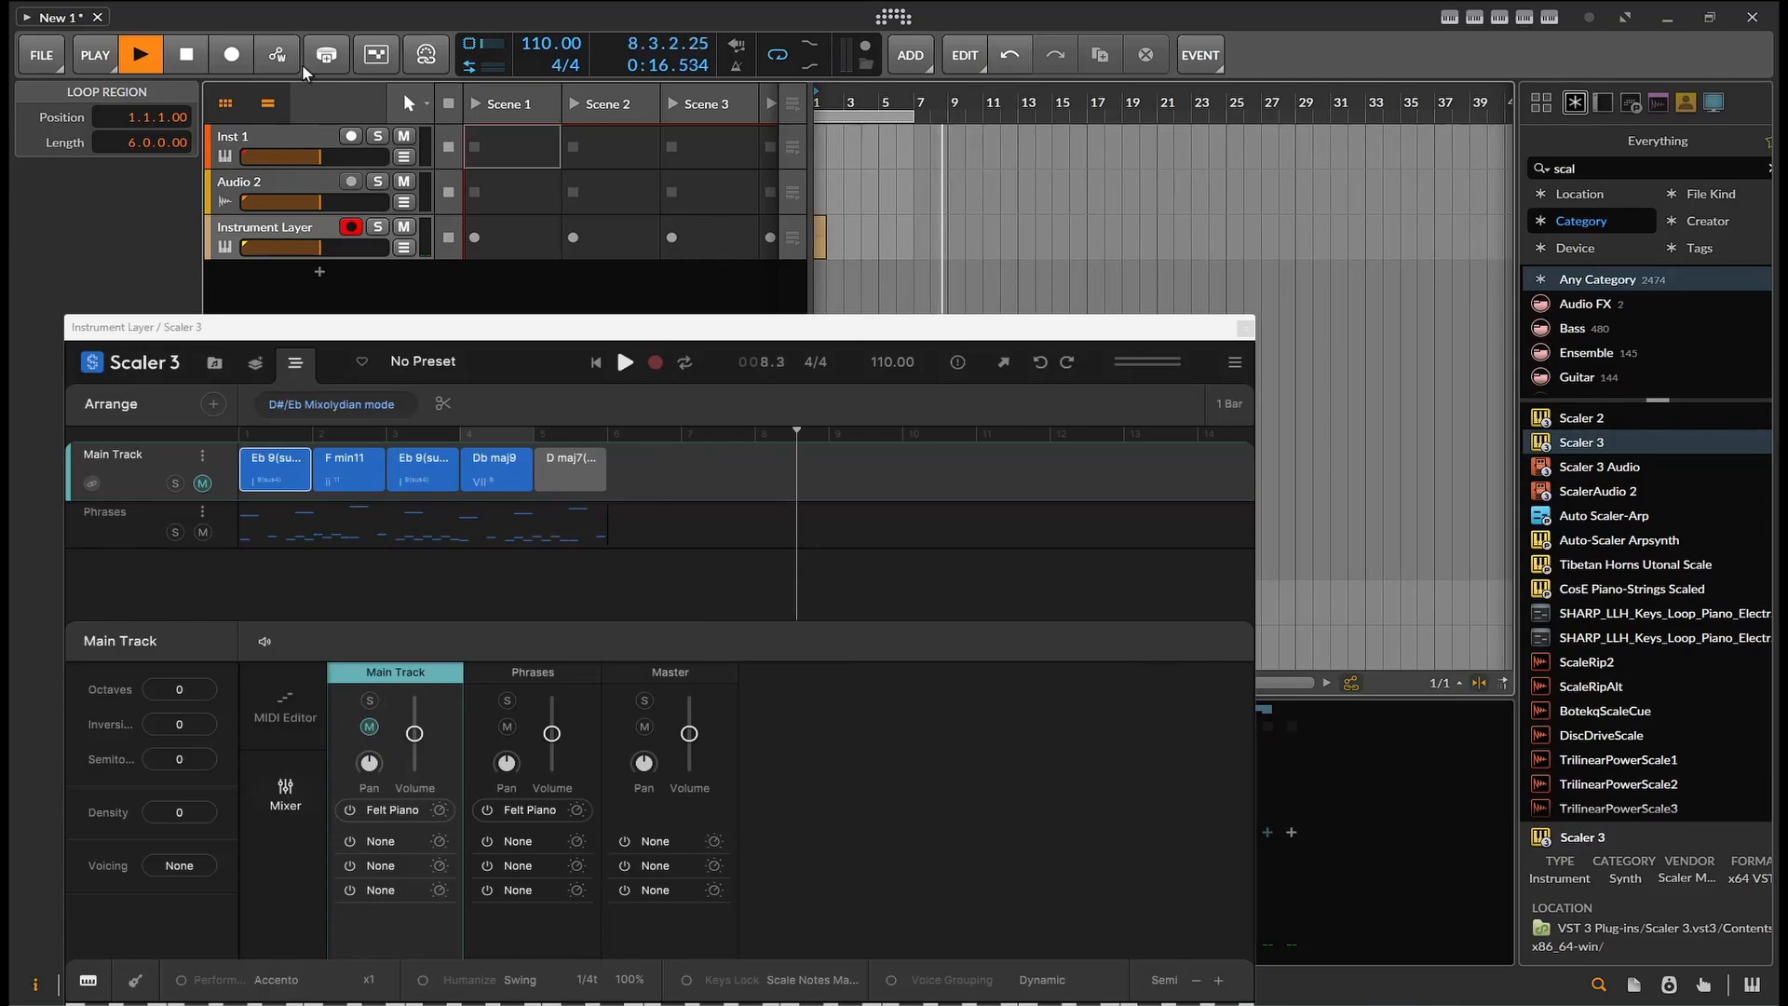
pyautogui.press('space')
pyautogui.press('space')
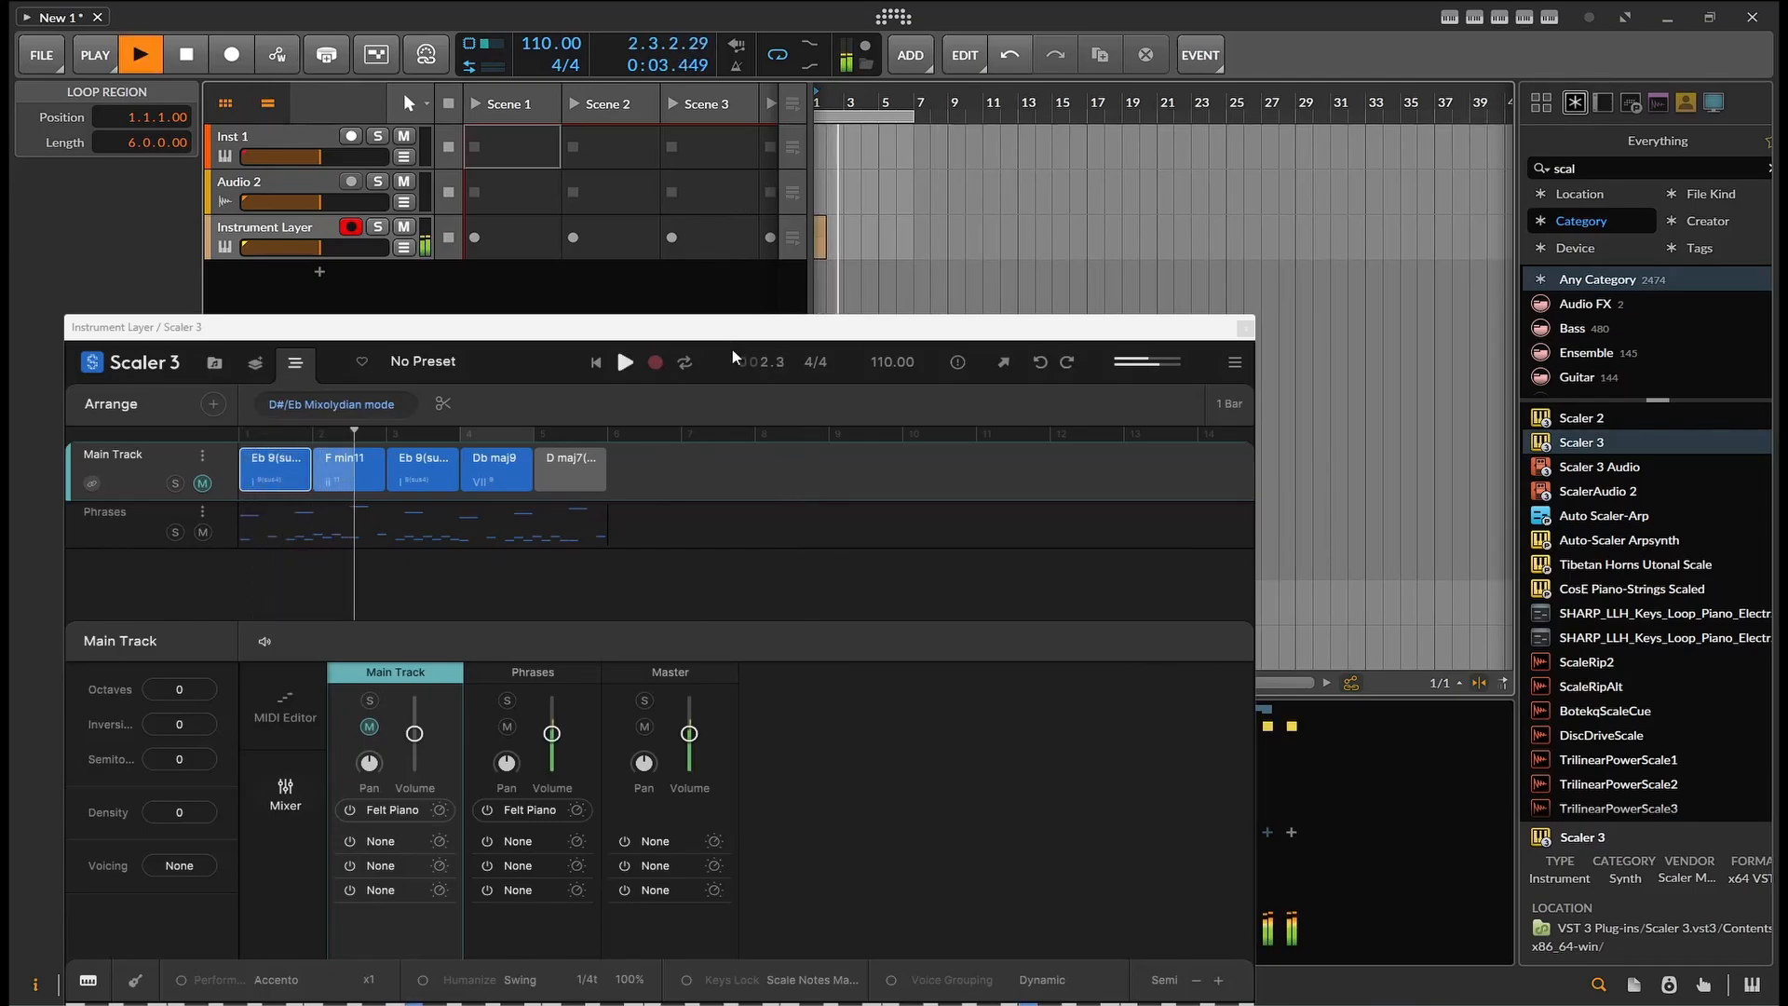
# Step: Close the Scaler 3 window and shorten the arranger loop region to five bars
pyautogui.moveTo(739, 327); pyautogui.dragTo(928, 89)
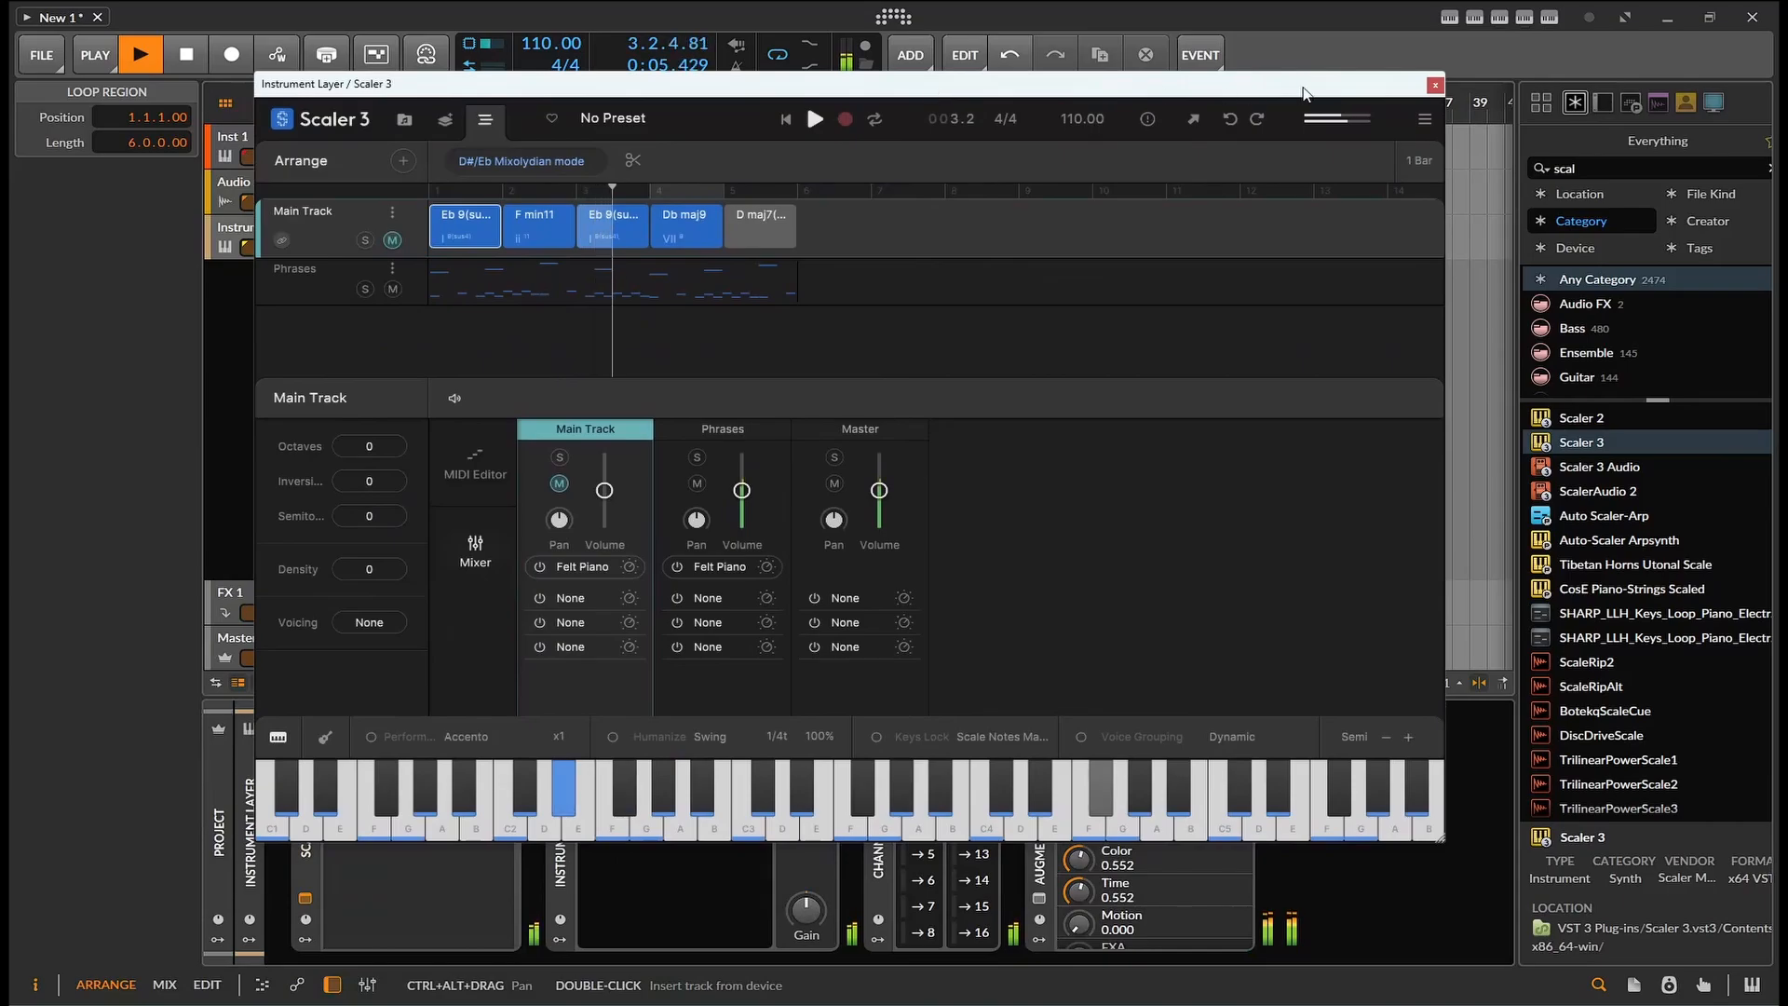
pyautogui.click(1435, 85)
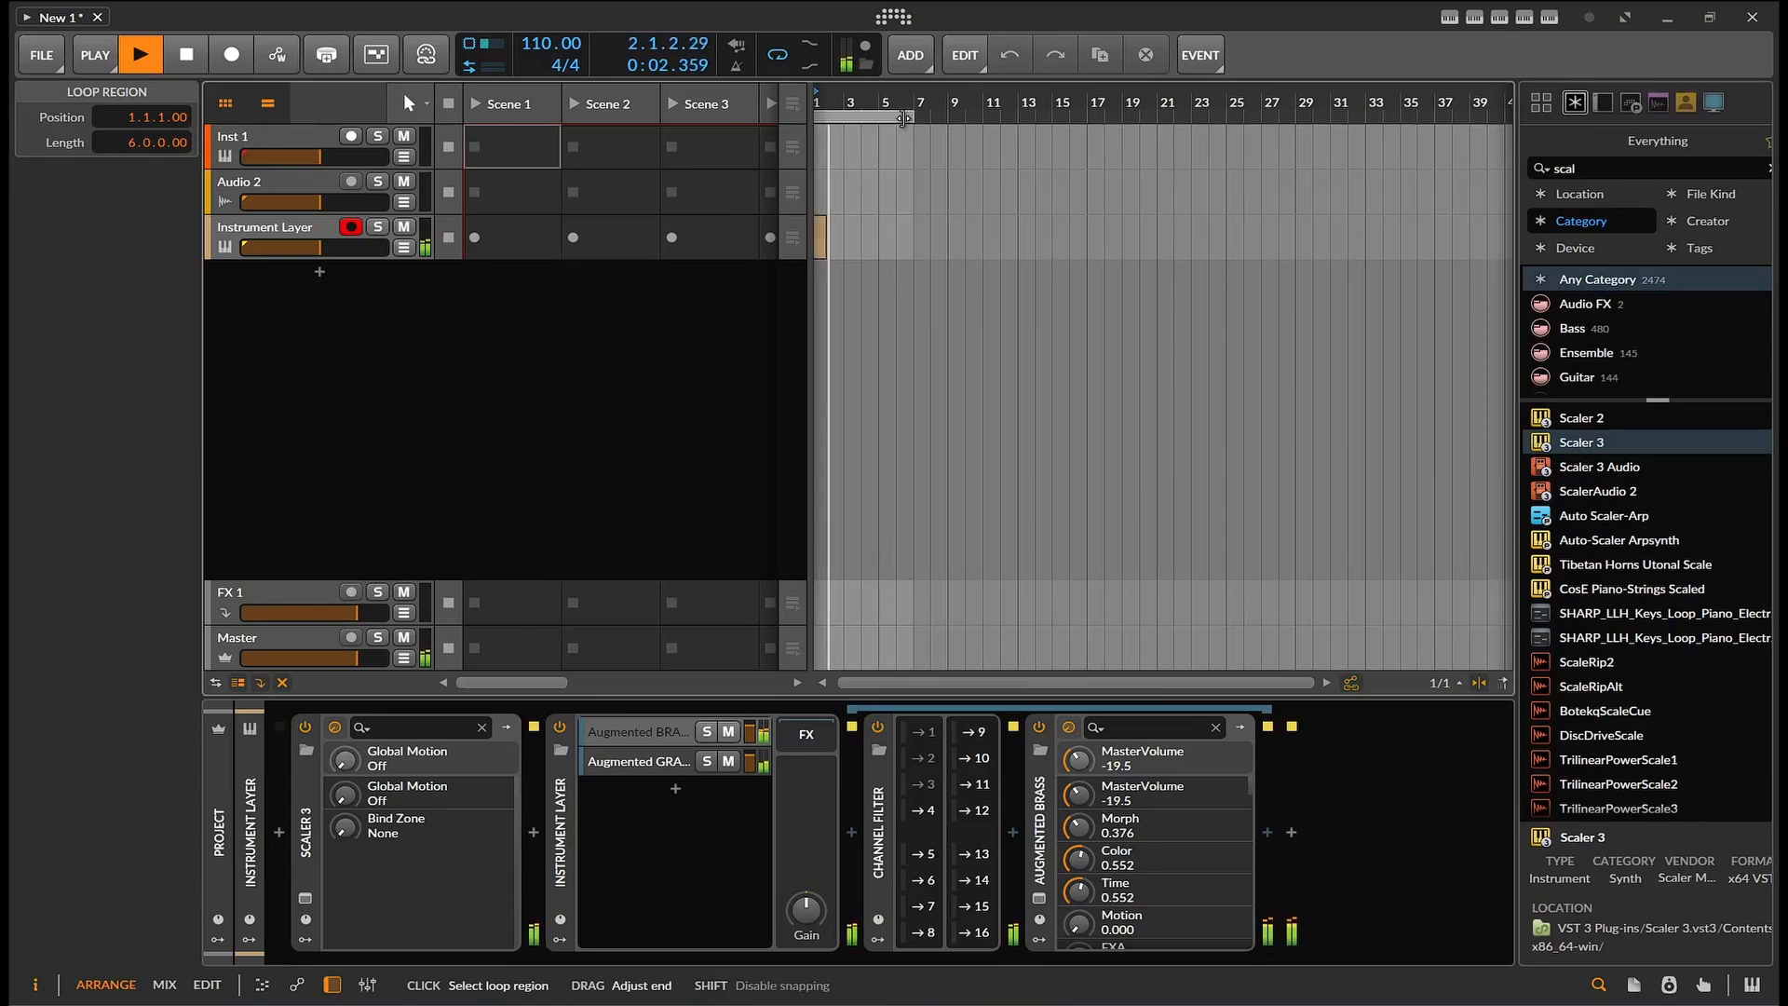
pyautogui.moveTo(910, 116); pyautogui.dragTo(896, 116)
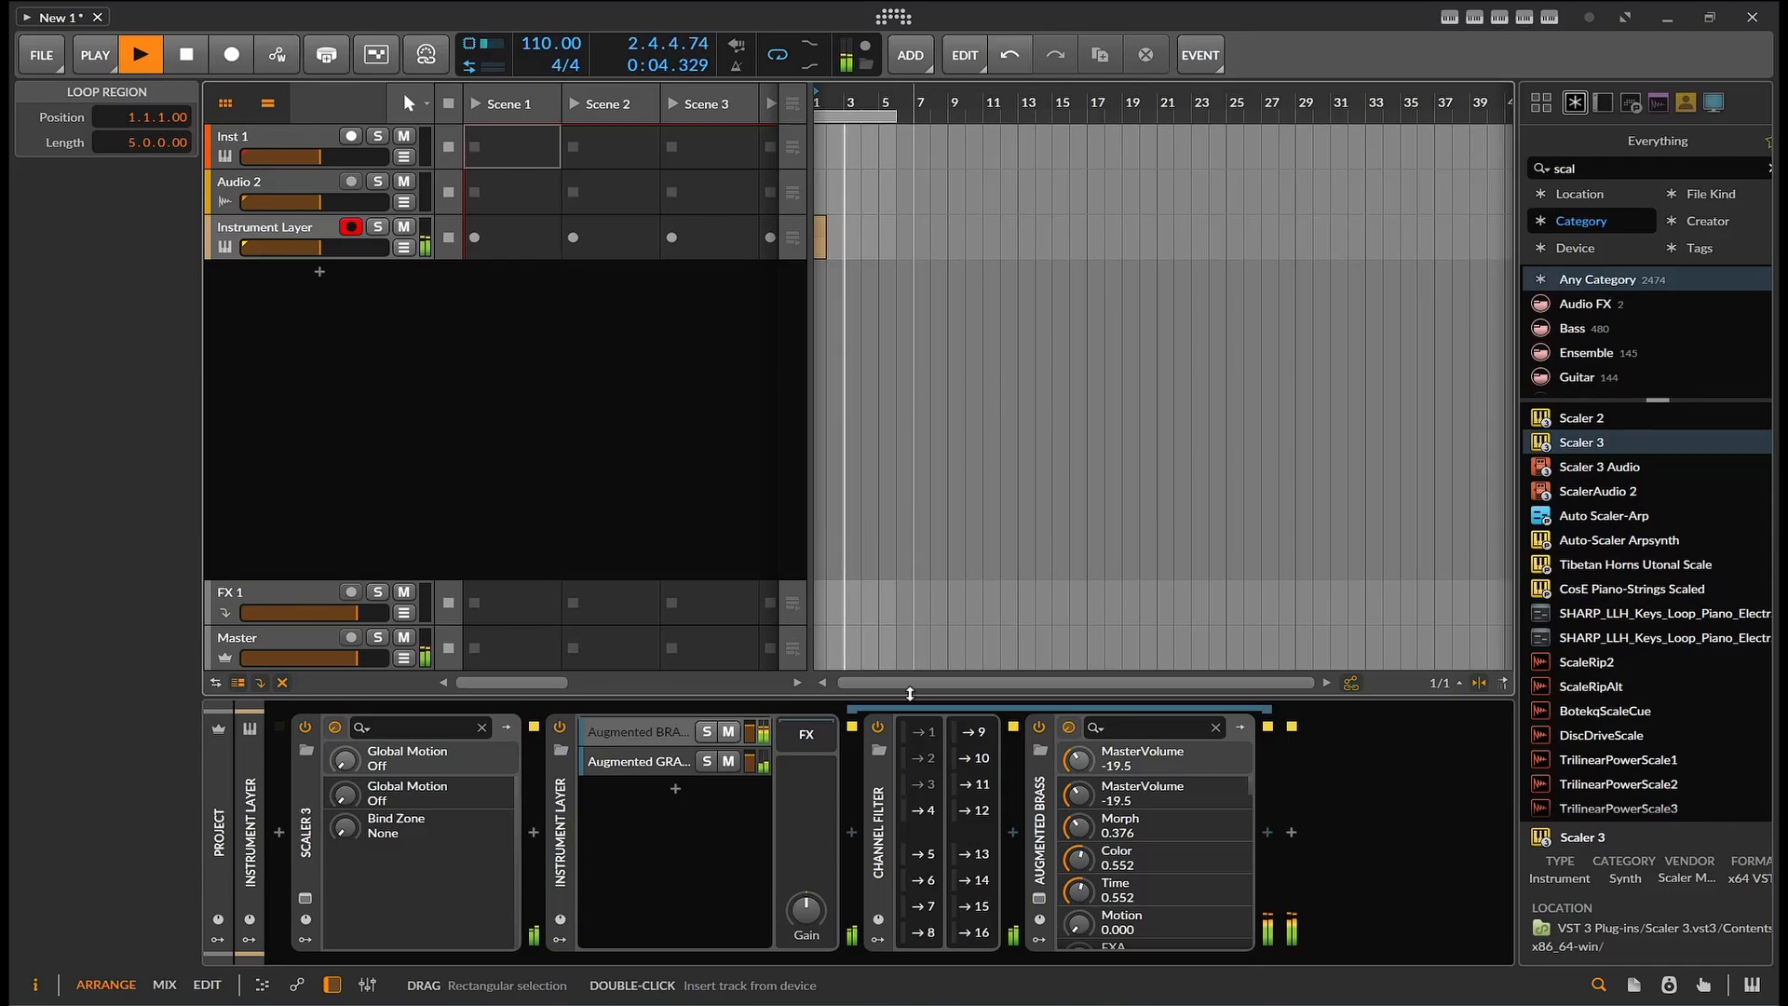
# Step: Mute and unmute the Augmented BRASS layer and the Augmented GRAND PIANO layer in turn to hear each part separately
pyautogui.click(729, 732)
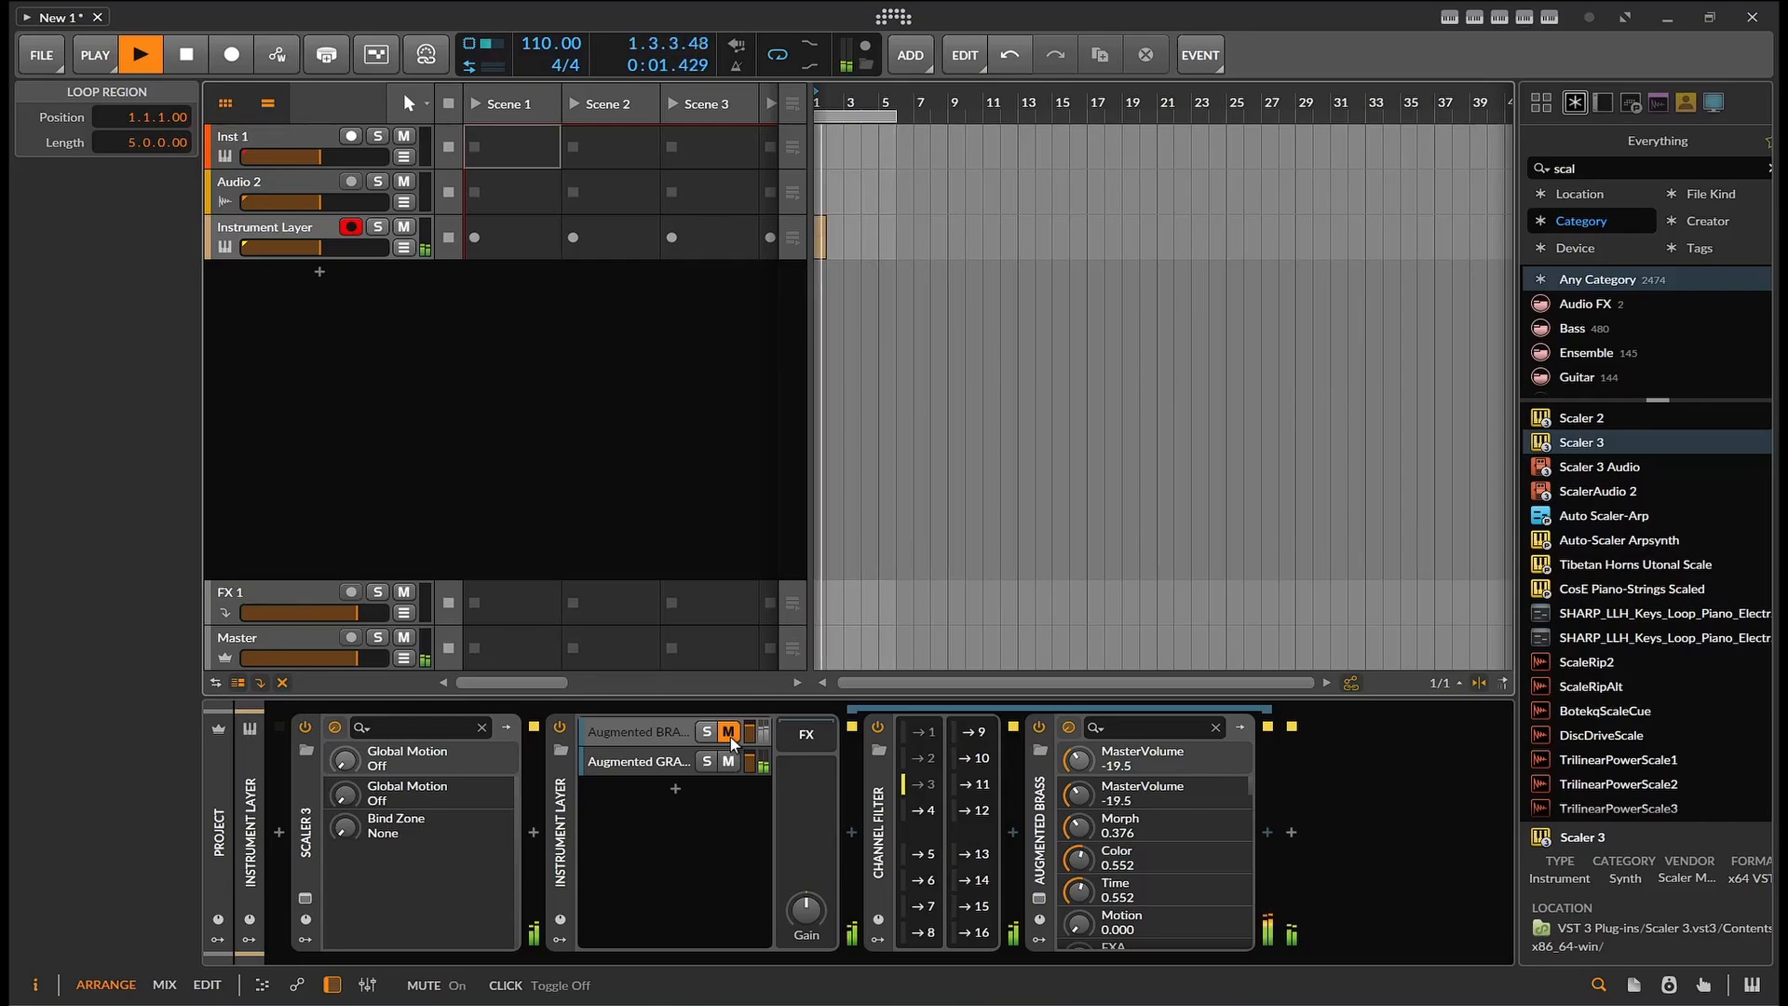
pyautogui.click(730, 736)
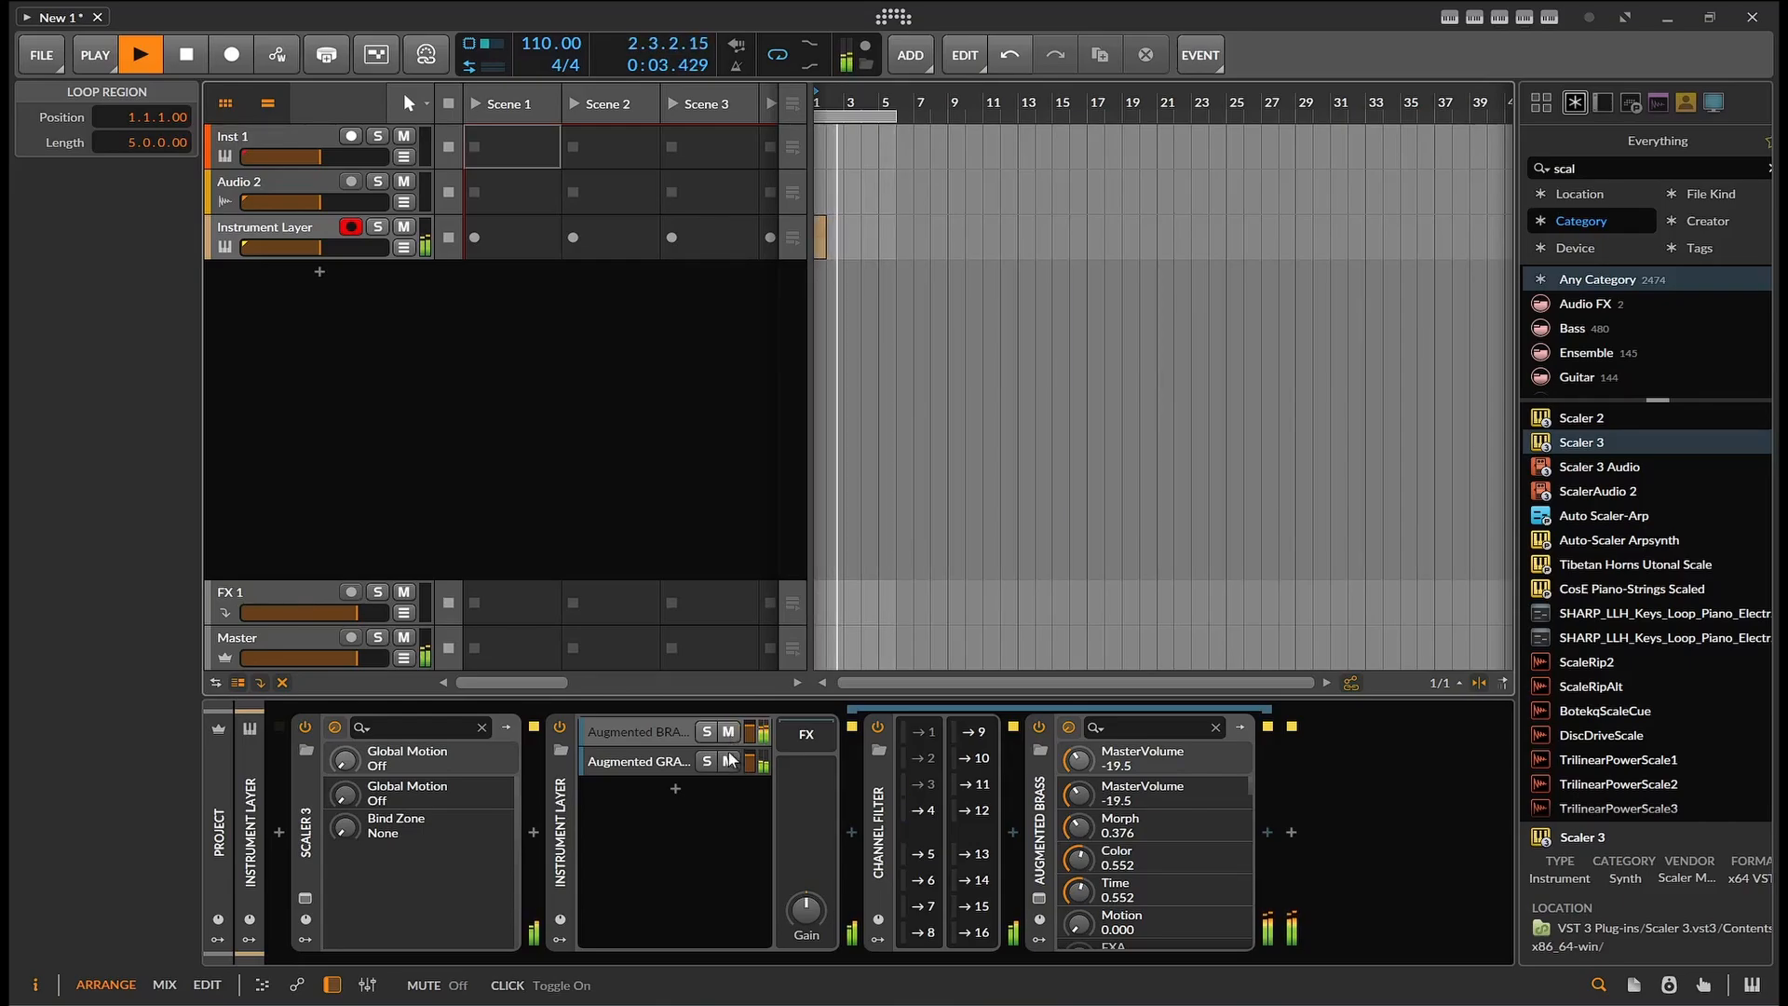
pyautogui.click(729, 761)
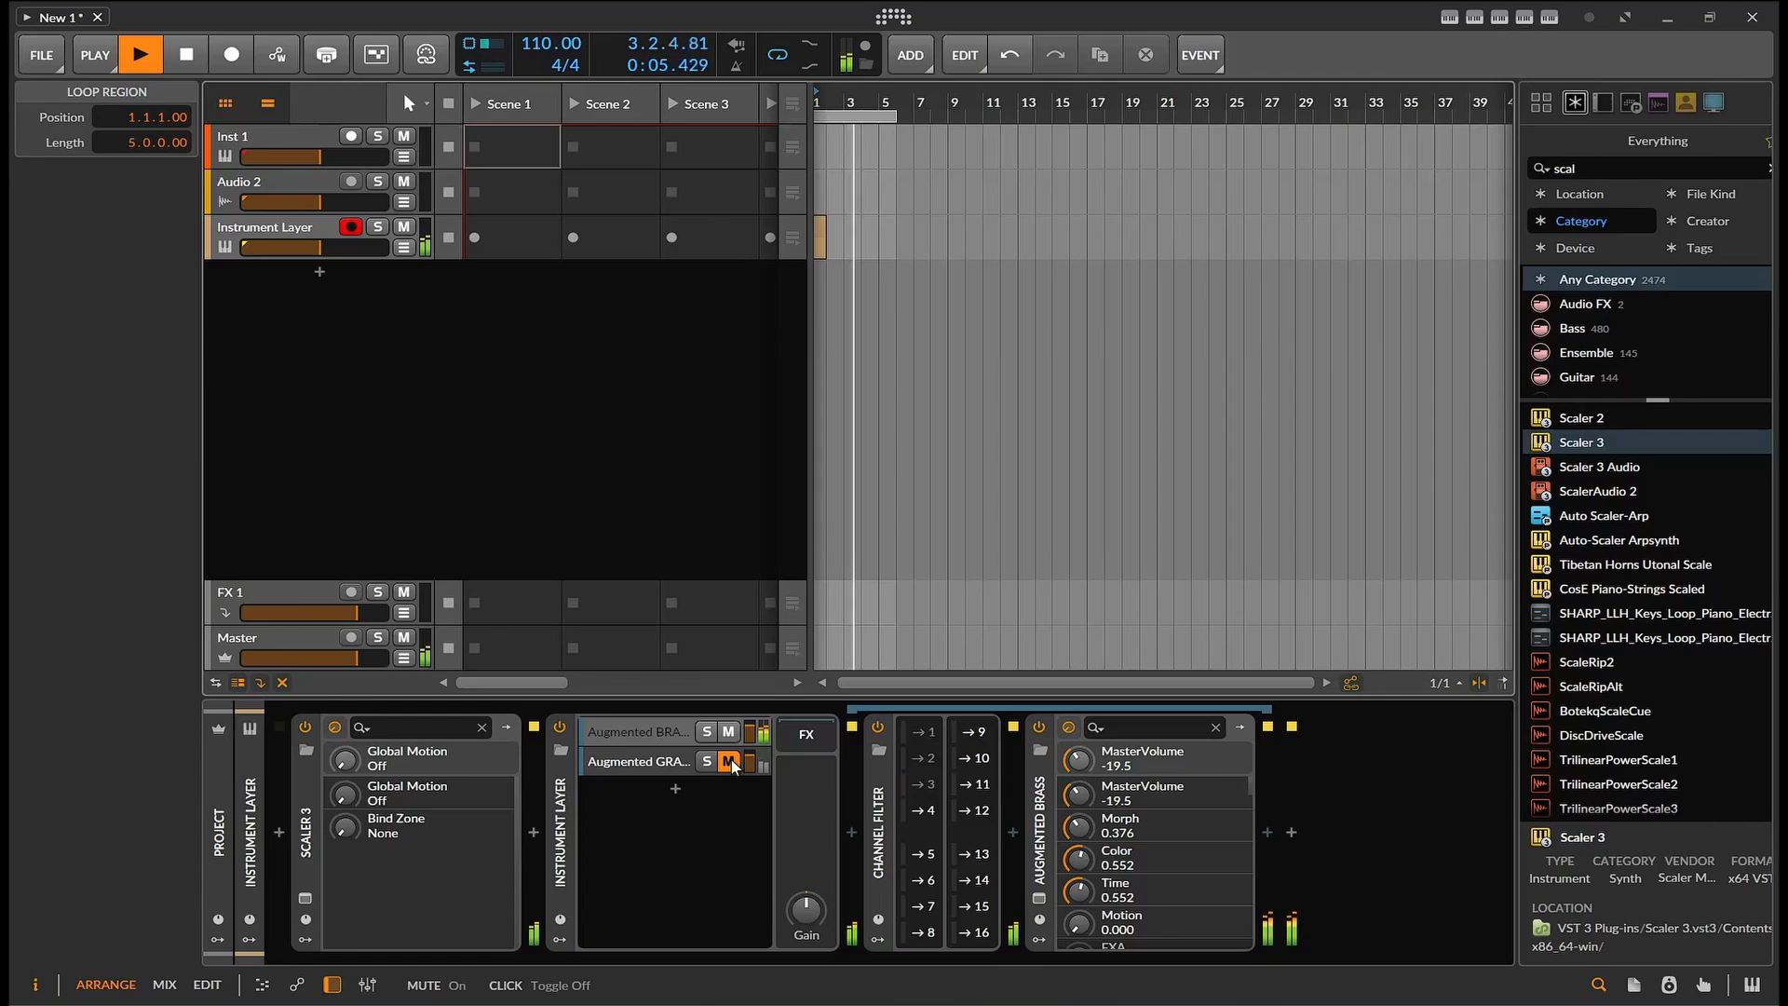
pyautogui.click(730, 760)
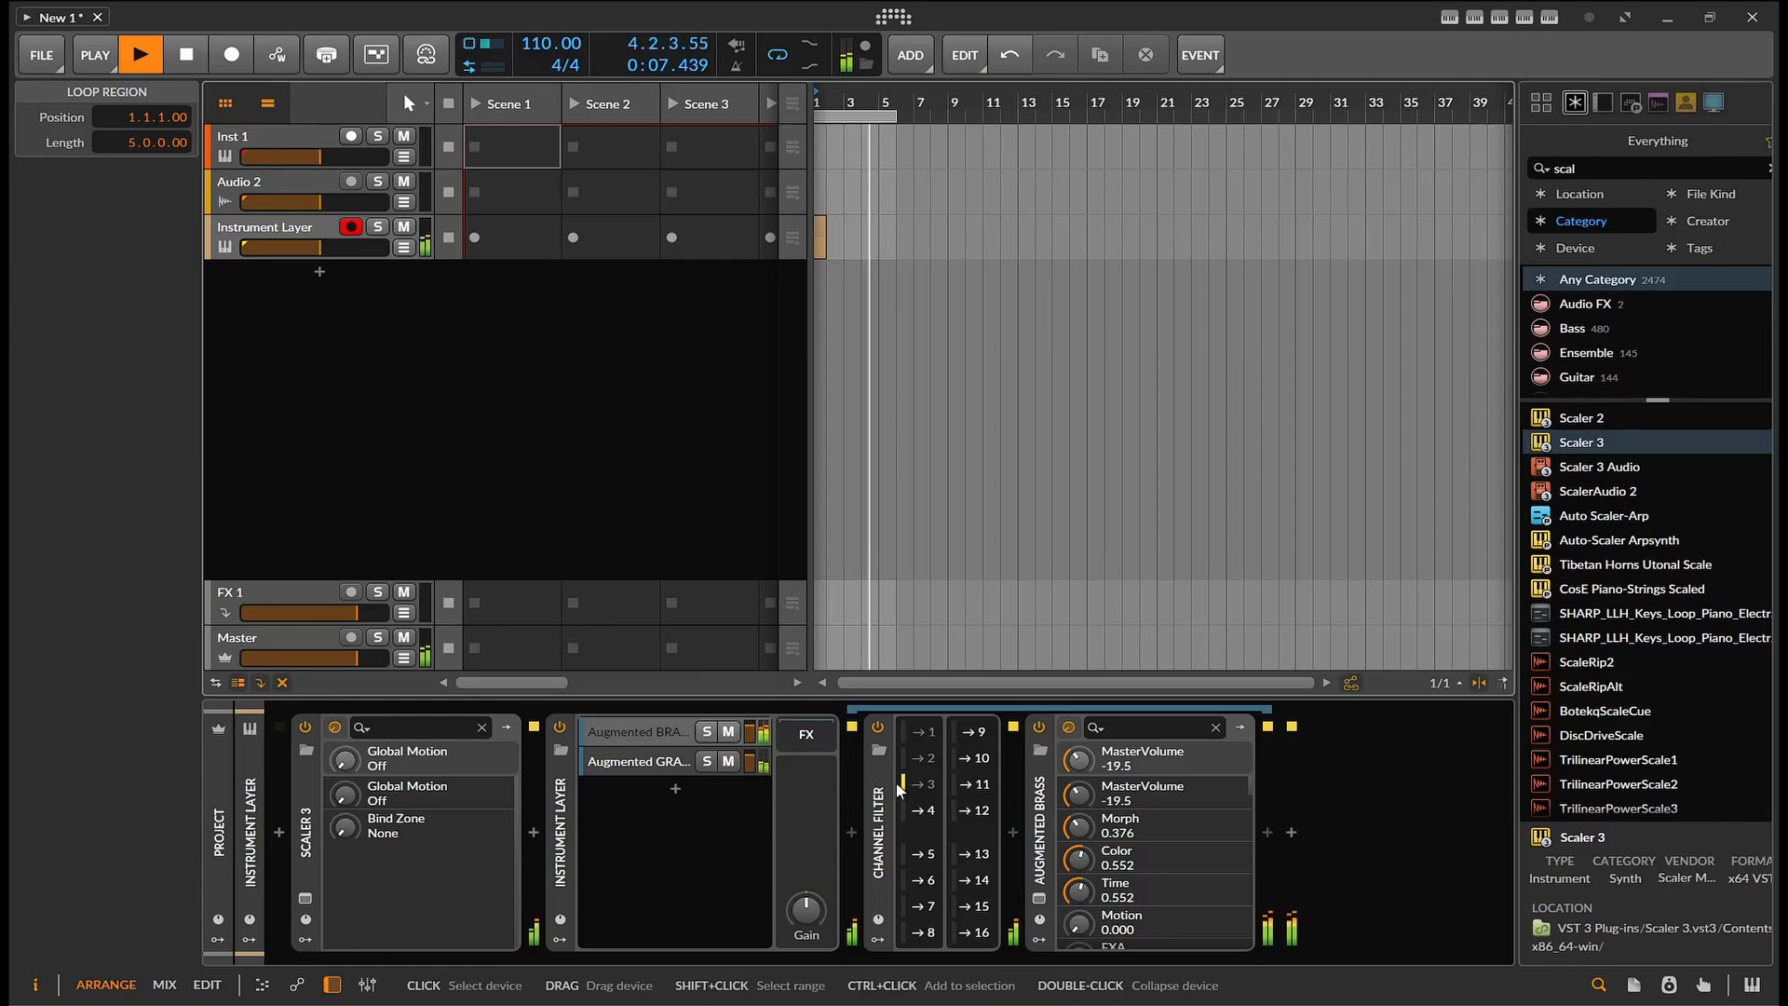
# Step: Lower the MasterVolume of the Augmented BRASS instrument to -32.0
pyautogui.moveTo(1064, 768)
pyautogui.mouseDown()
pyautogui.moveTo(1064, 810)
pyautogui.moveTo(1078, 746)
pyautogui.mouseUp()
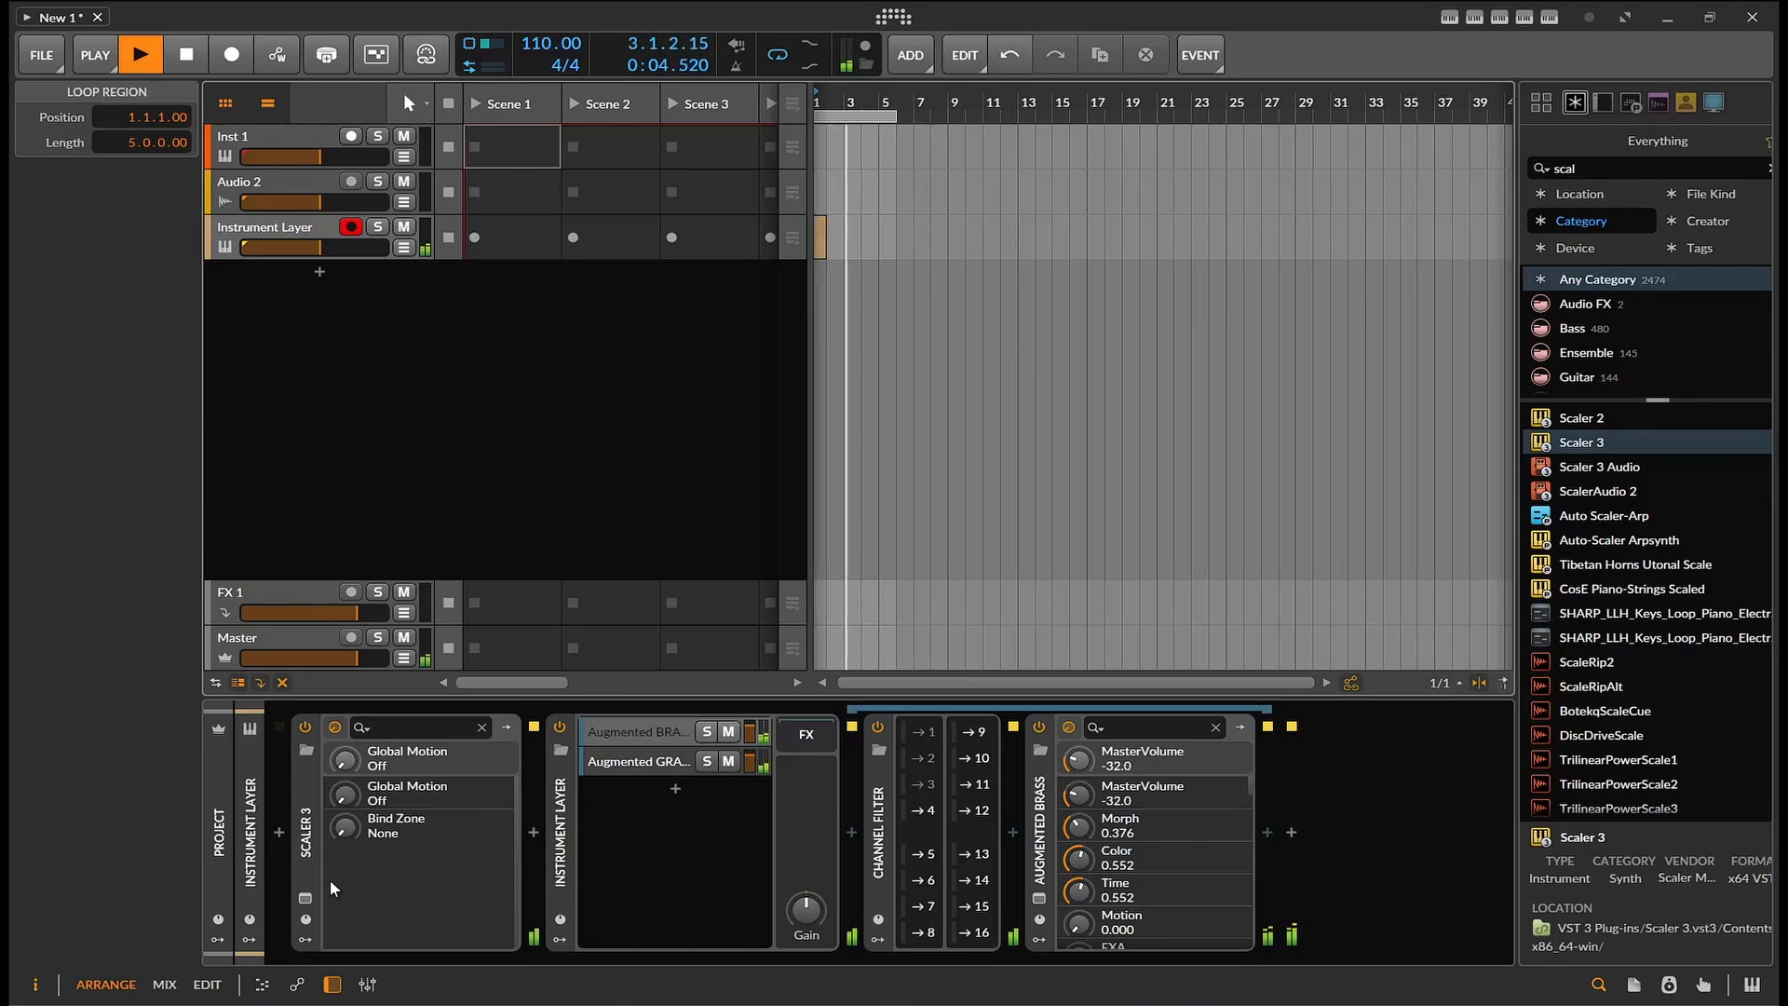
# Step: Switch off the internal Felt Piano sounds on Scaler 3's Main Track and Phrases track and close its window
pyautogui.click(305, 897)
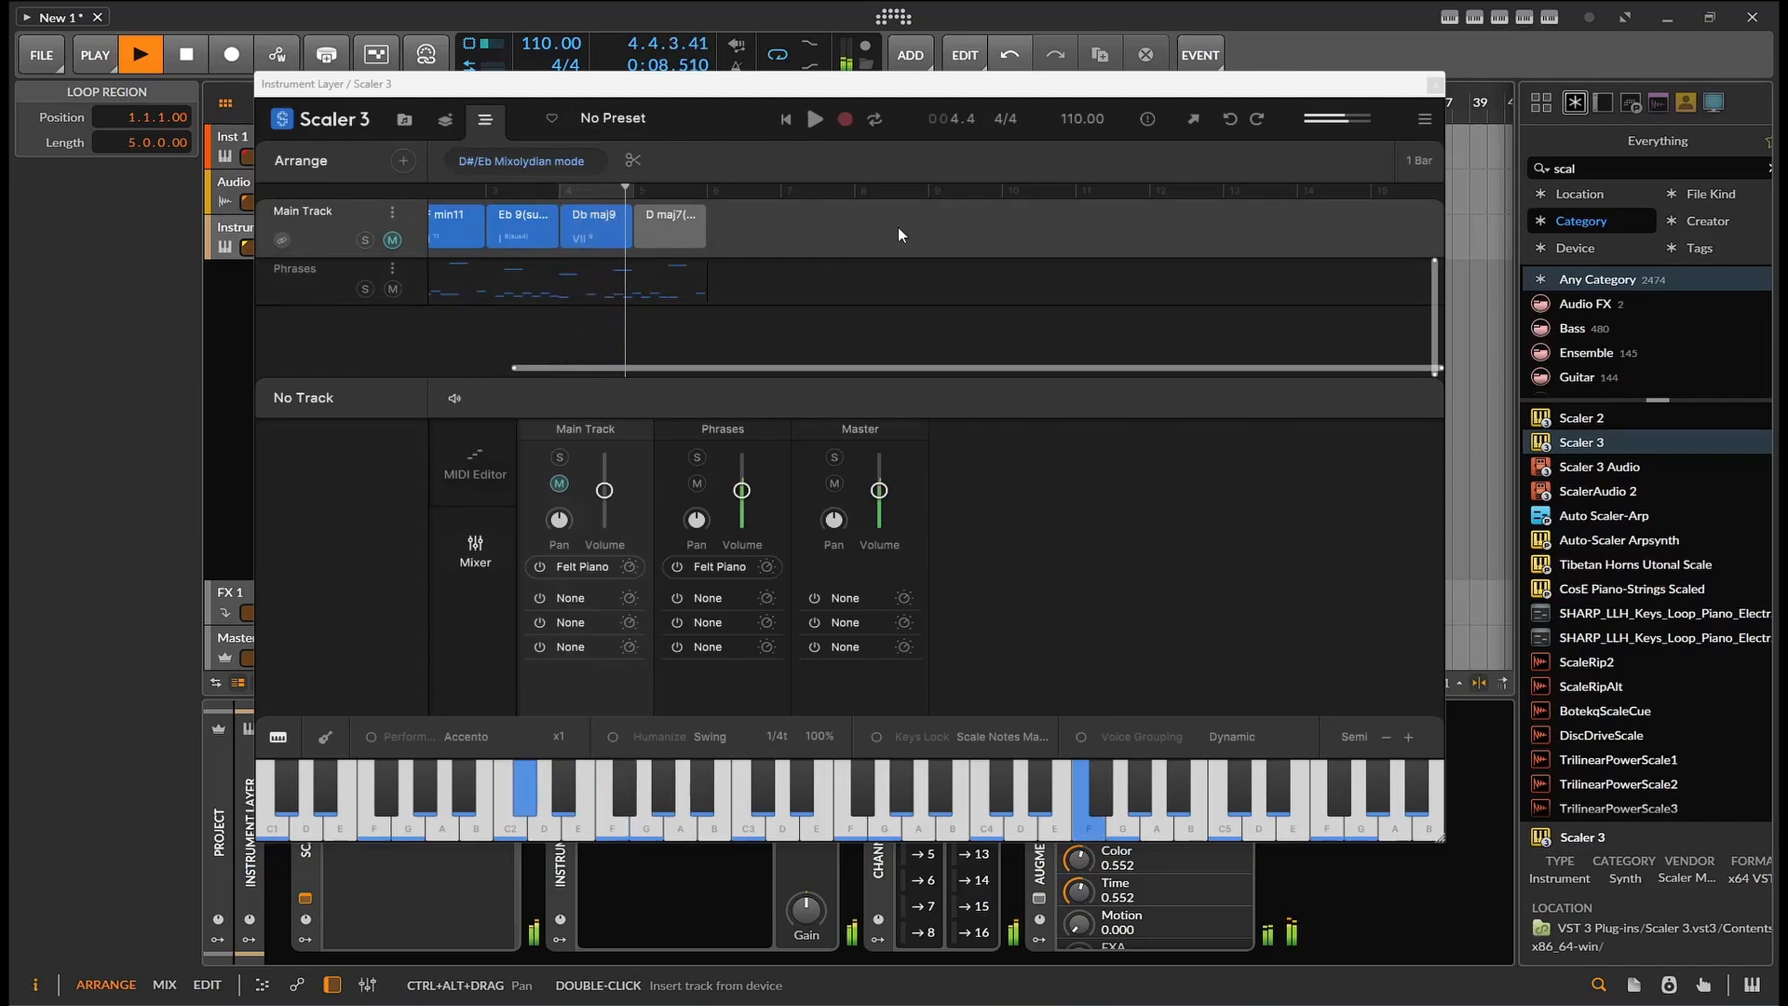
pyautogui.click(677, 567)
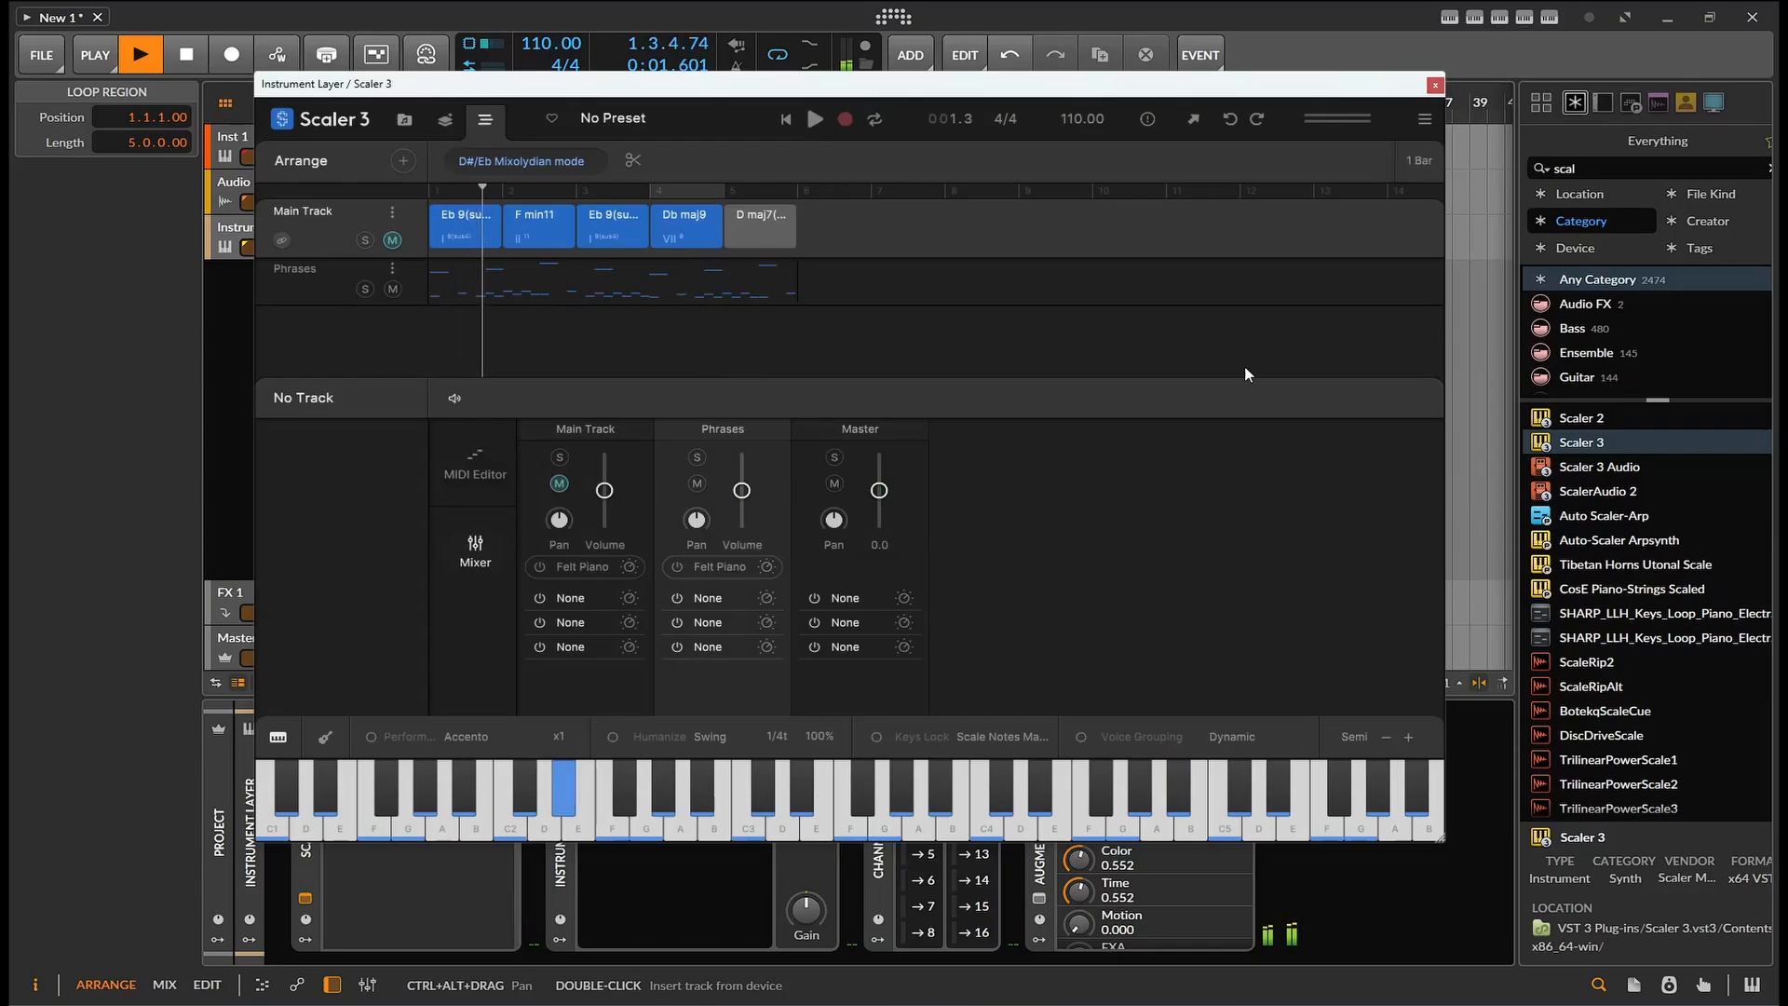
pyautogui.click(1435, 85)
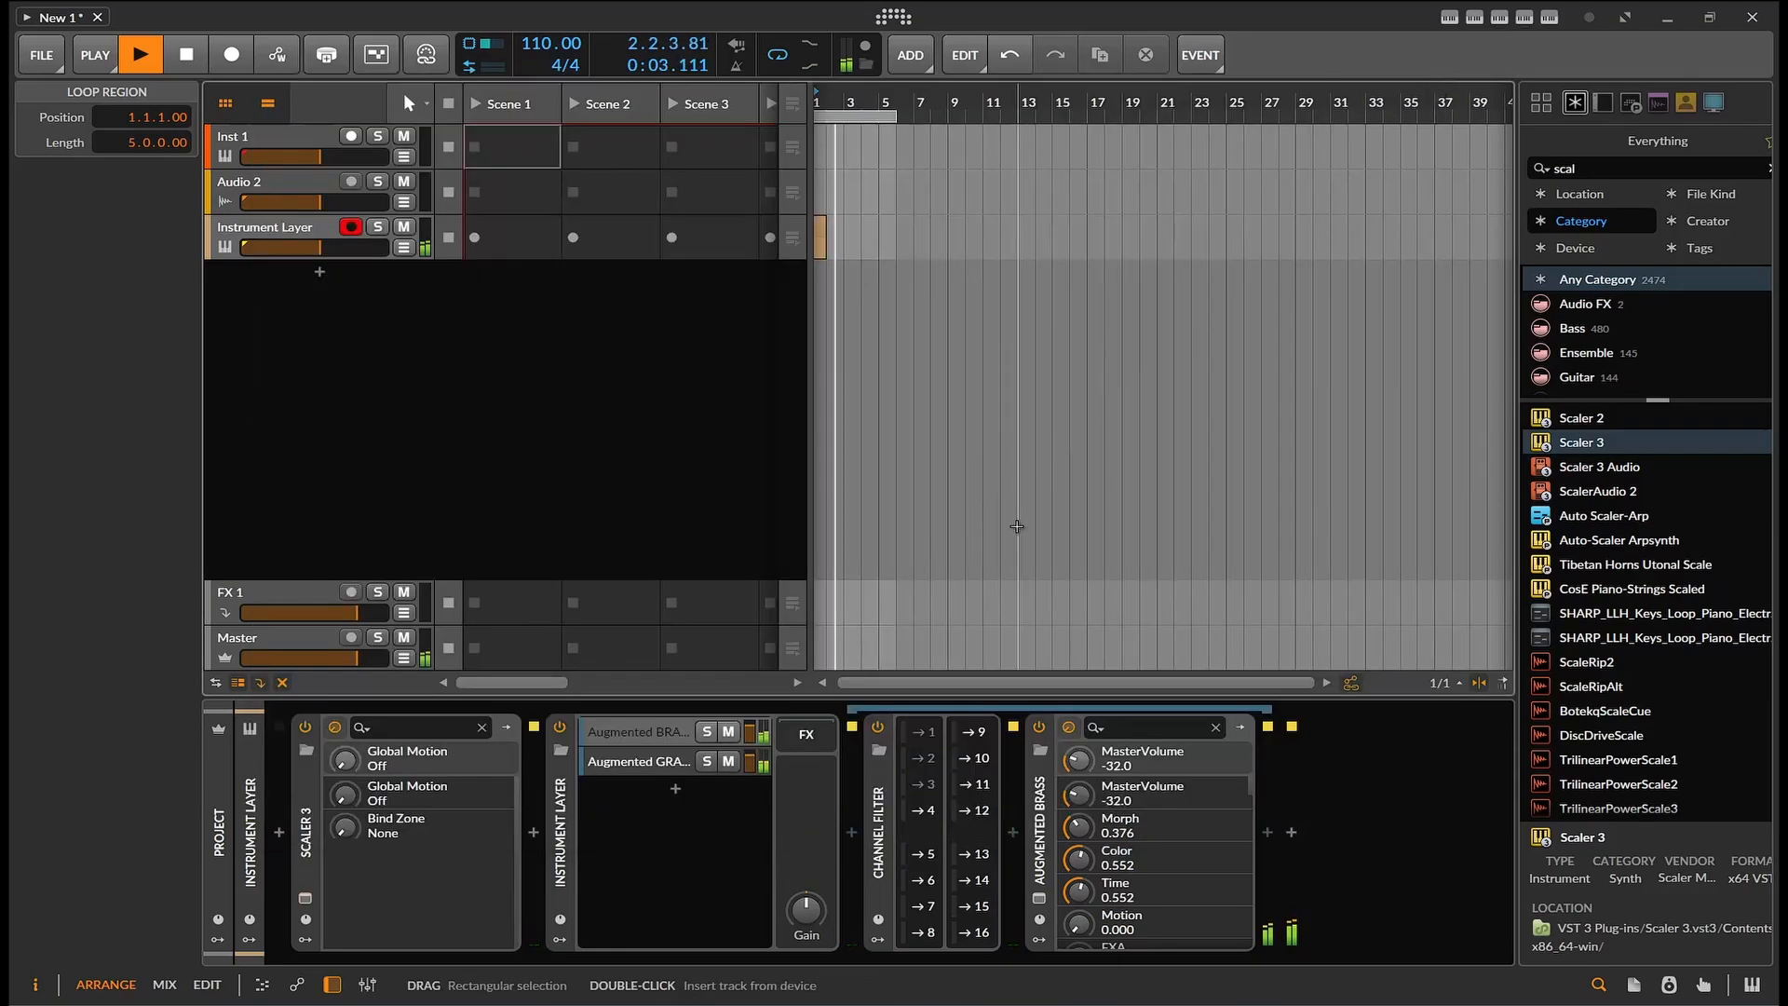
# Step: Select the Augmented GRAND PIANO layer and open its instrument window
pyautogui.click(667, 762)
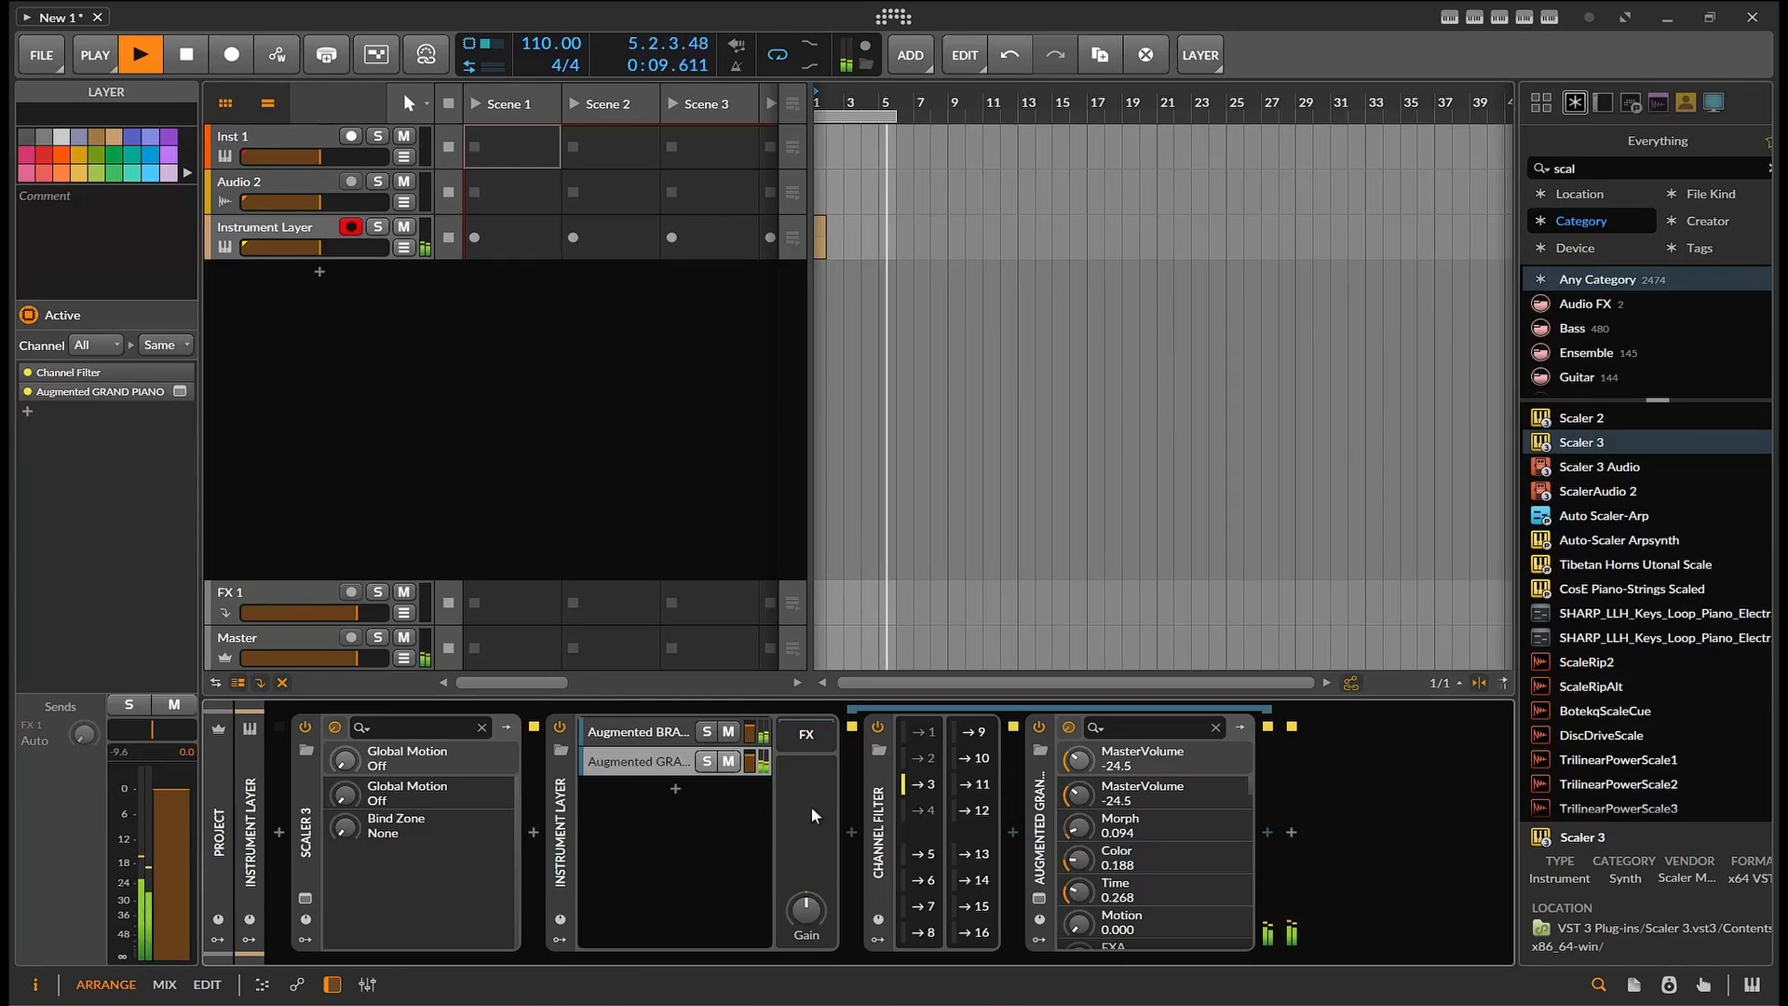
pyautogui.click(1039, 897)
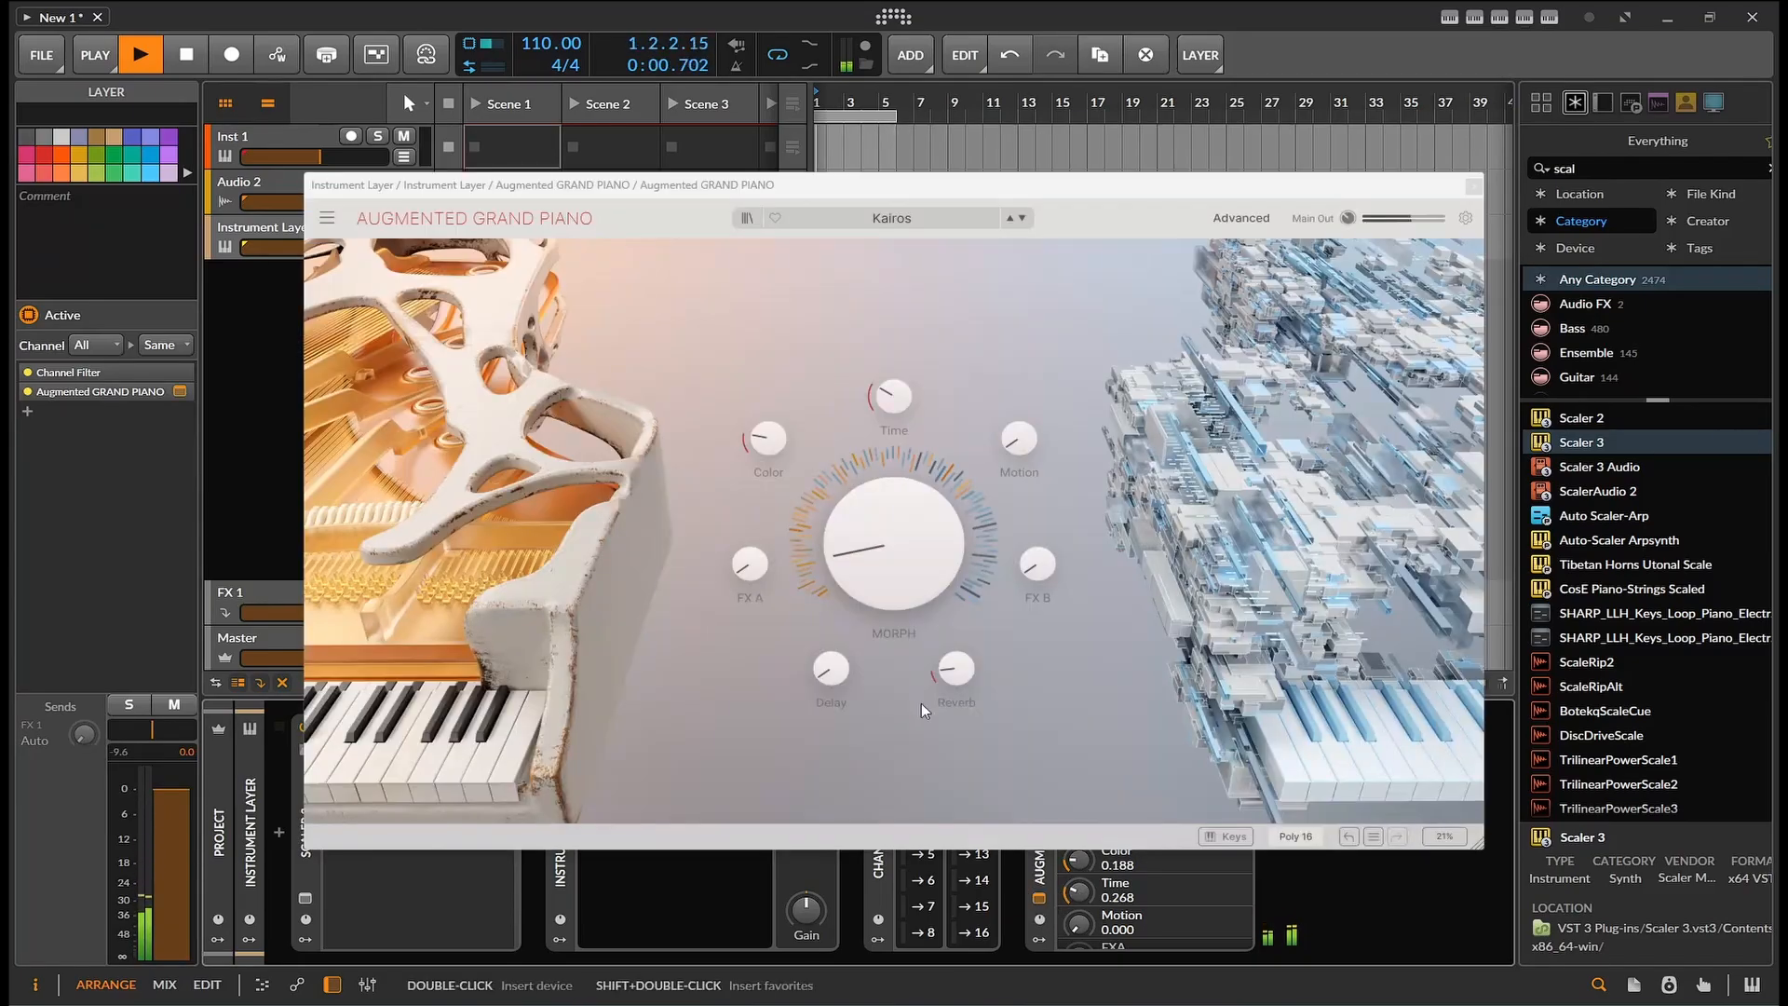
# Step: Adjust the Morph of the Augmented GRAND PIANO, load its Tape Piano preset and close the instrument window
pyautogui.moveTo(872, 508); pyautogui.dragTo(872, 480)
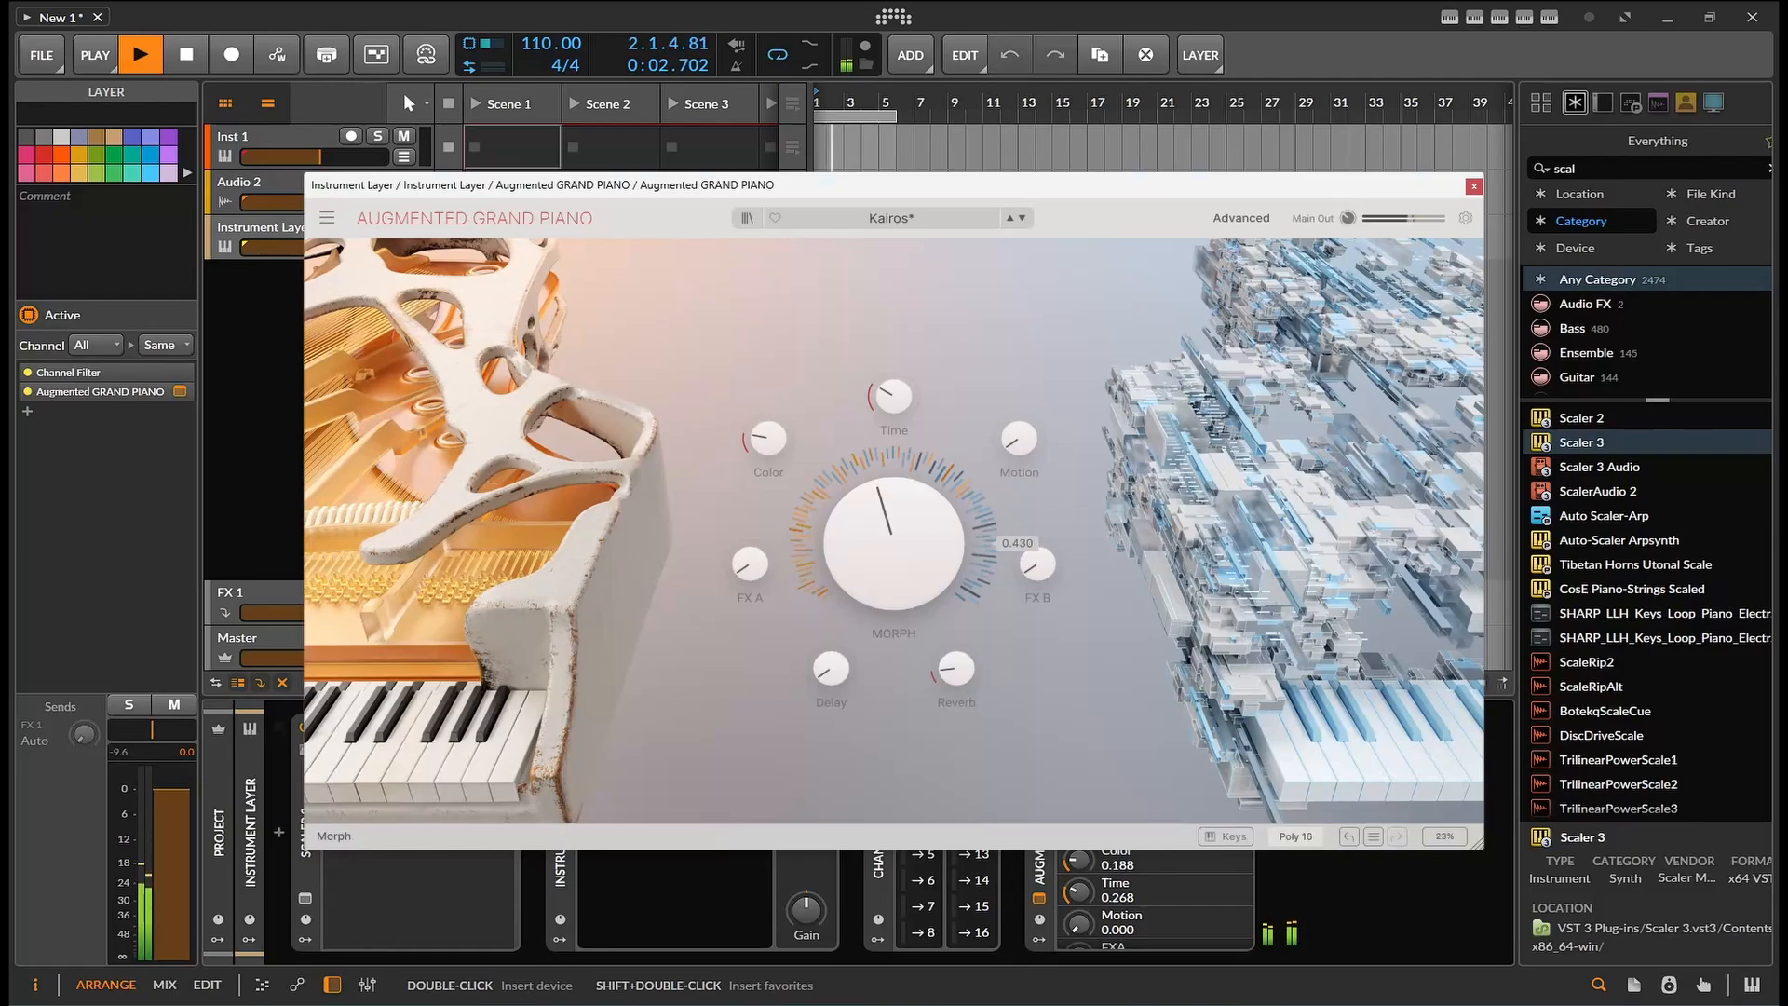
pyautogui.click(1023, 218)
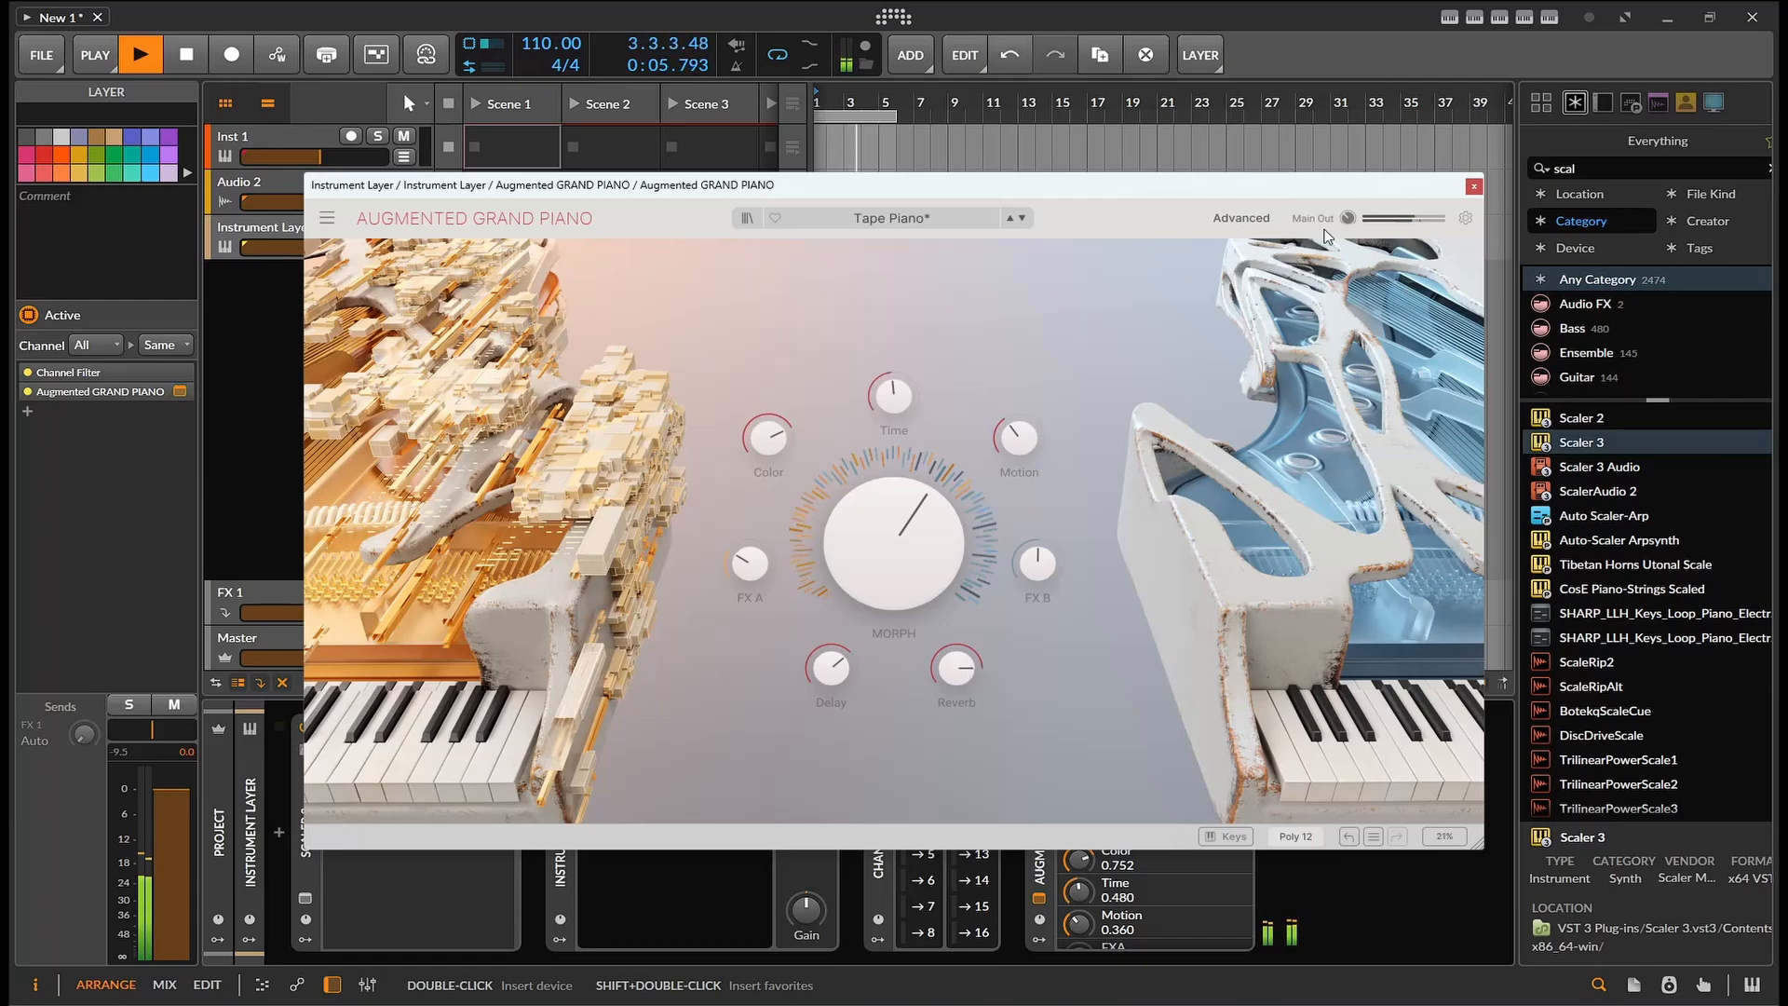
pyautogui.click(1471, 187)
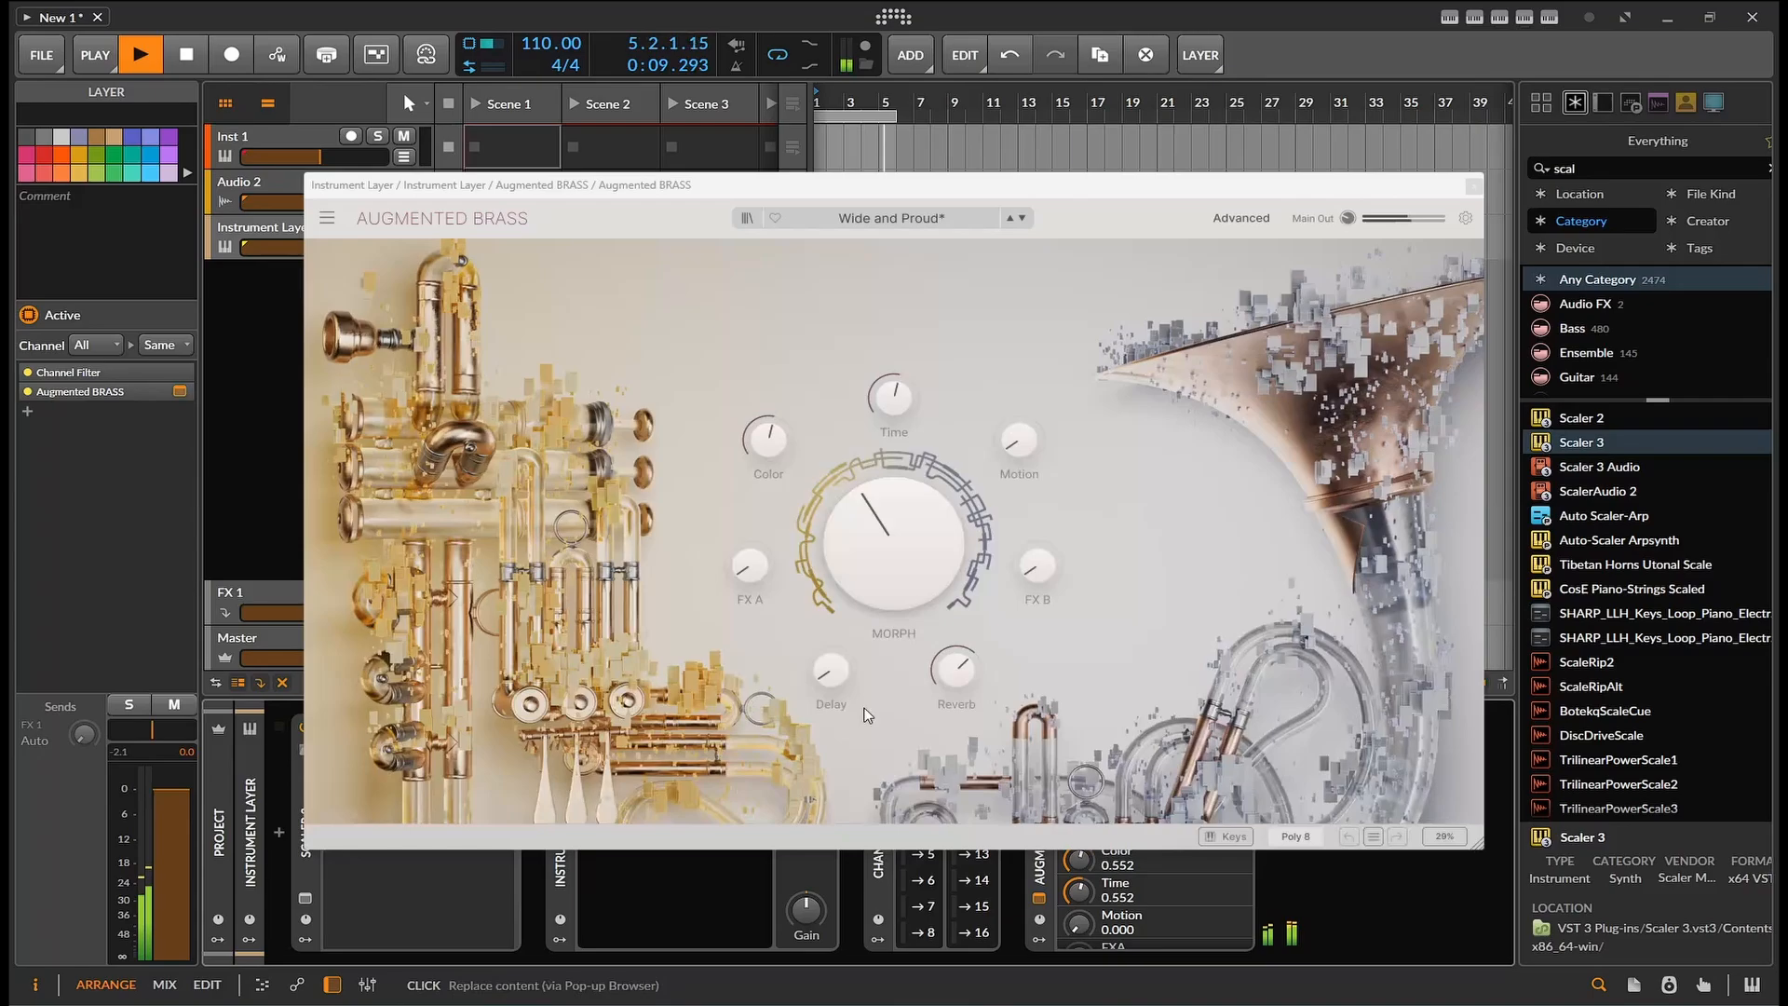
# Step: Load the Ztacks preset in the Augmented BRASS instrument and close its window
pyautogui.click(1039, 898)
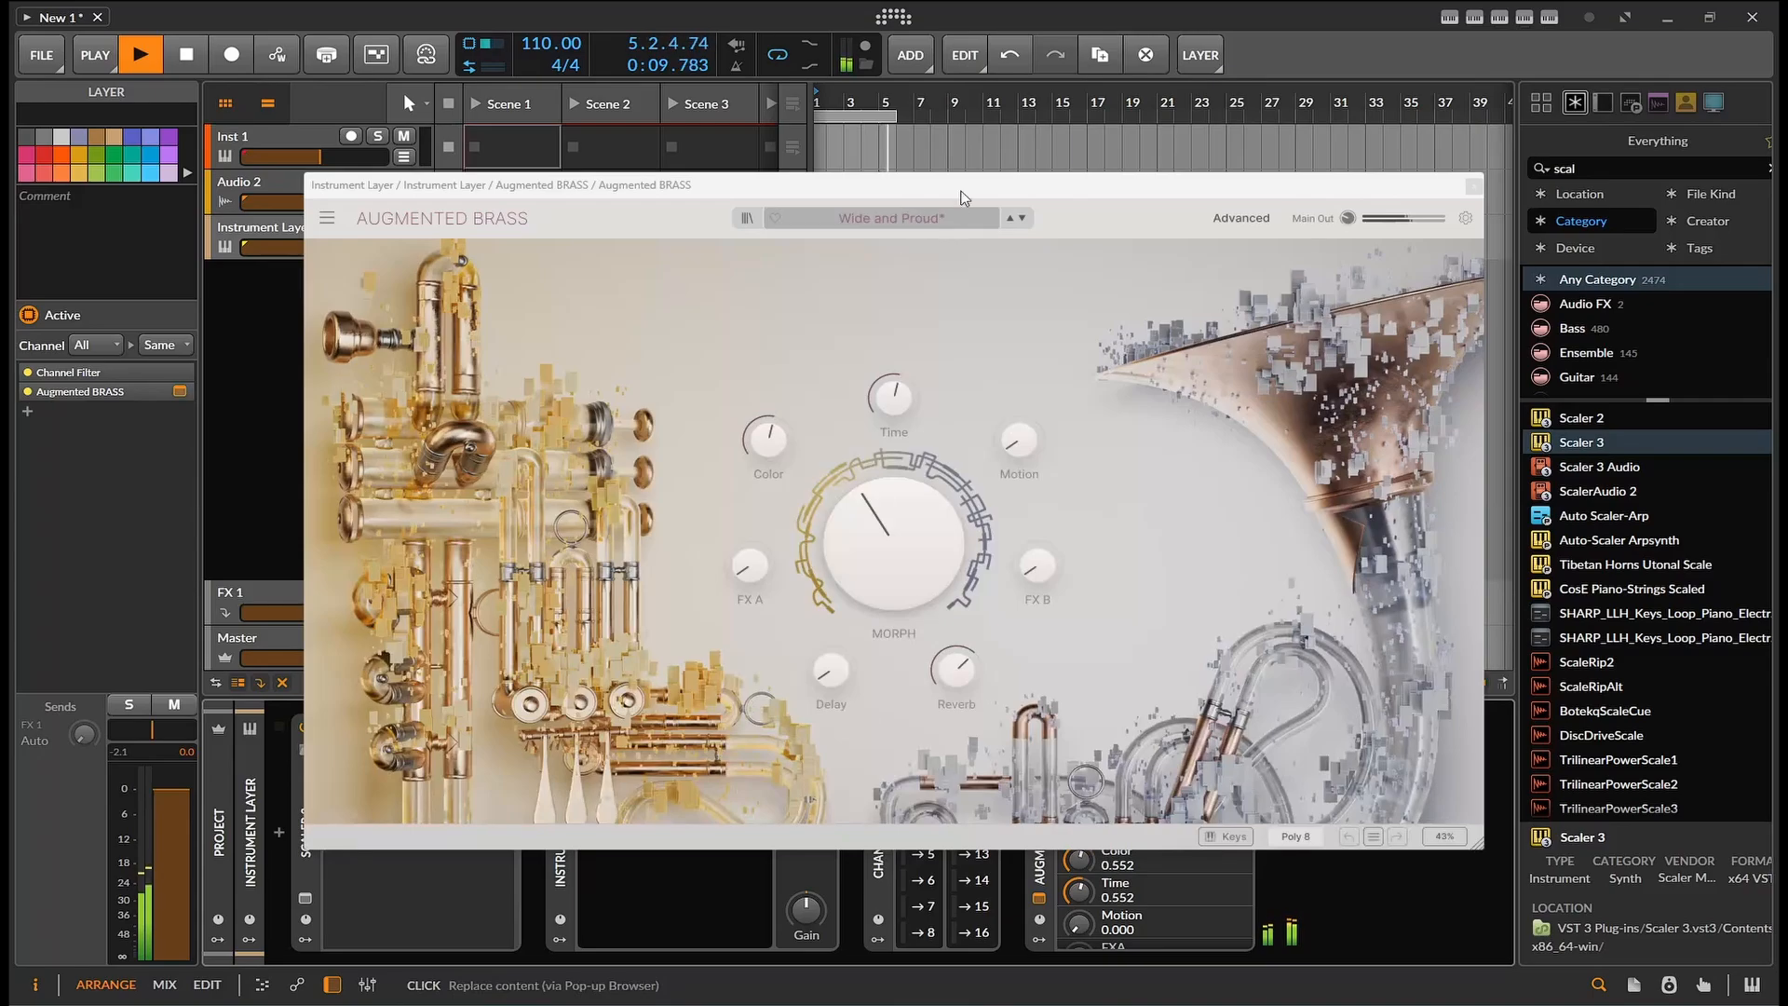
pyautogui.click(1022, 220)
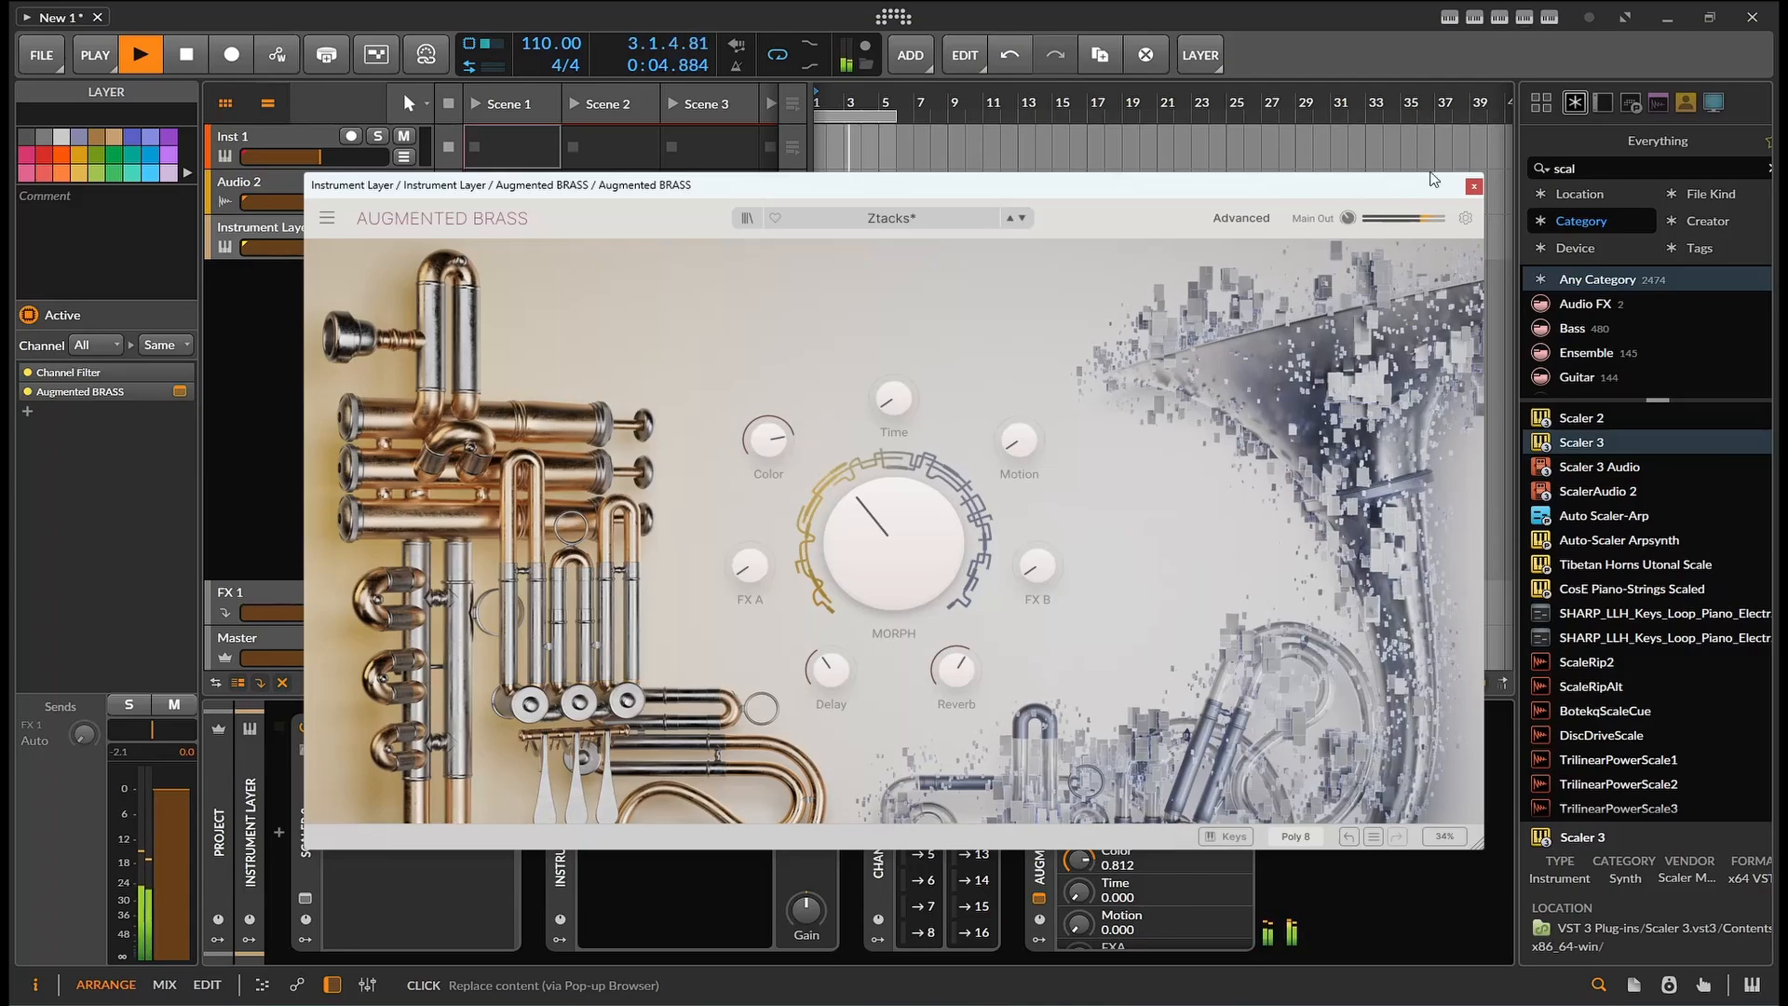
pyautogui.click(1472, 187)
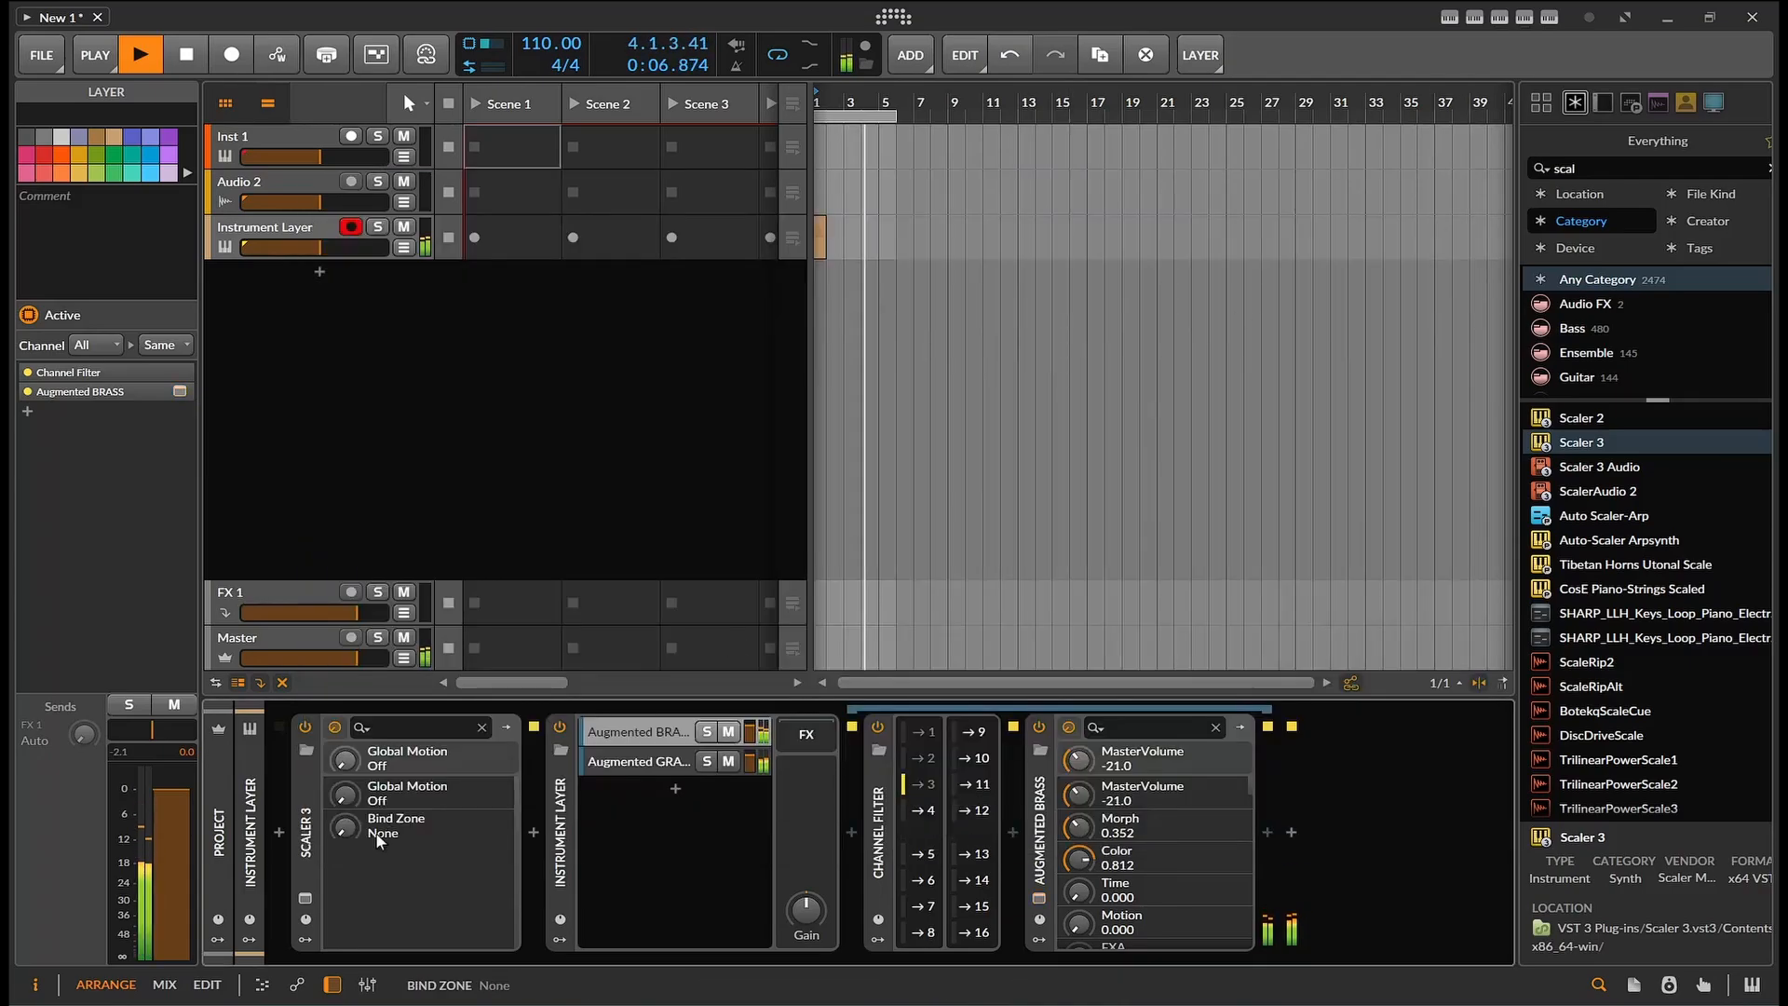
# Step: Open Scaler 3, briefly unmute its Main Track, and mute both the Main Track and the Phrases track
pyautogui.click(305, 898)
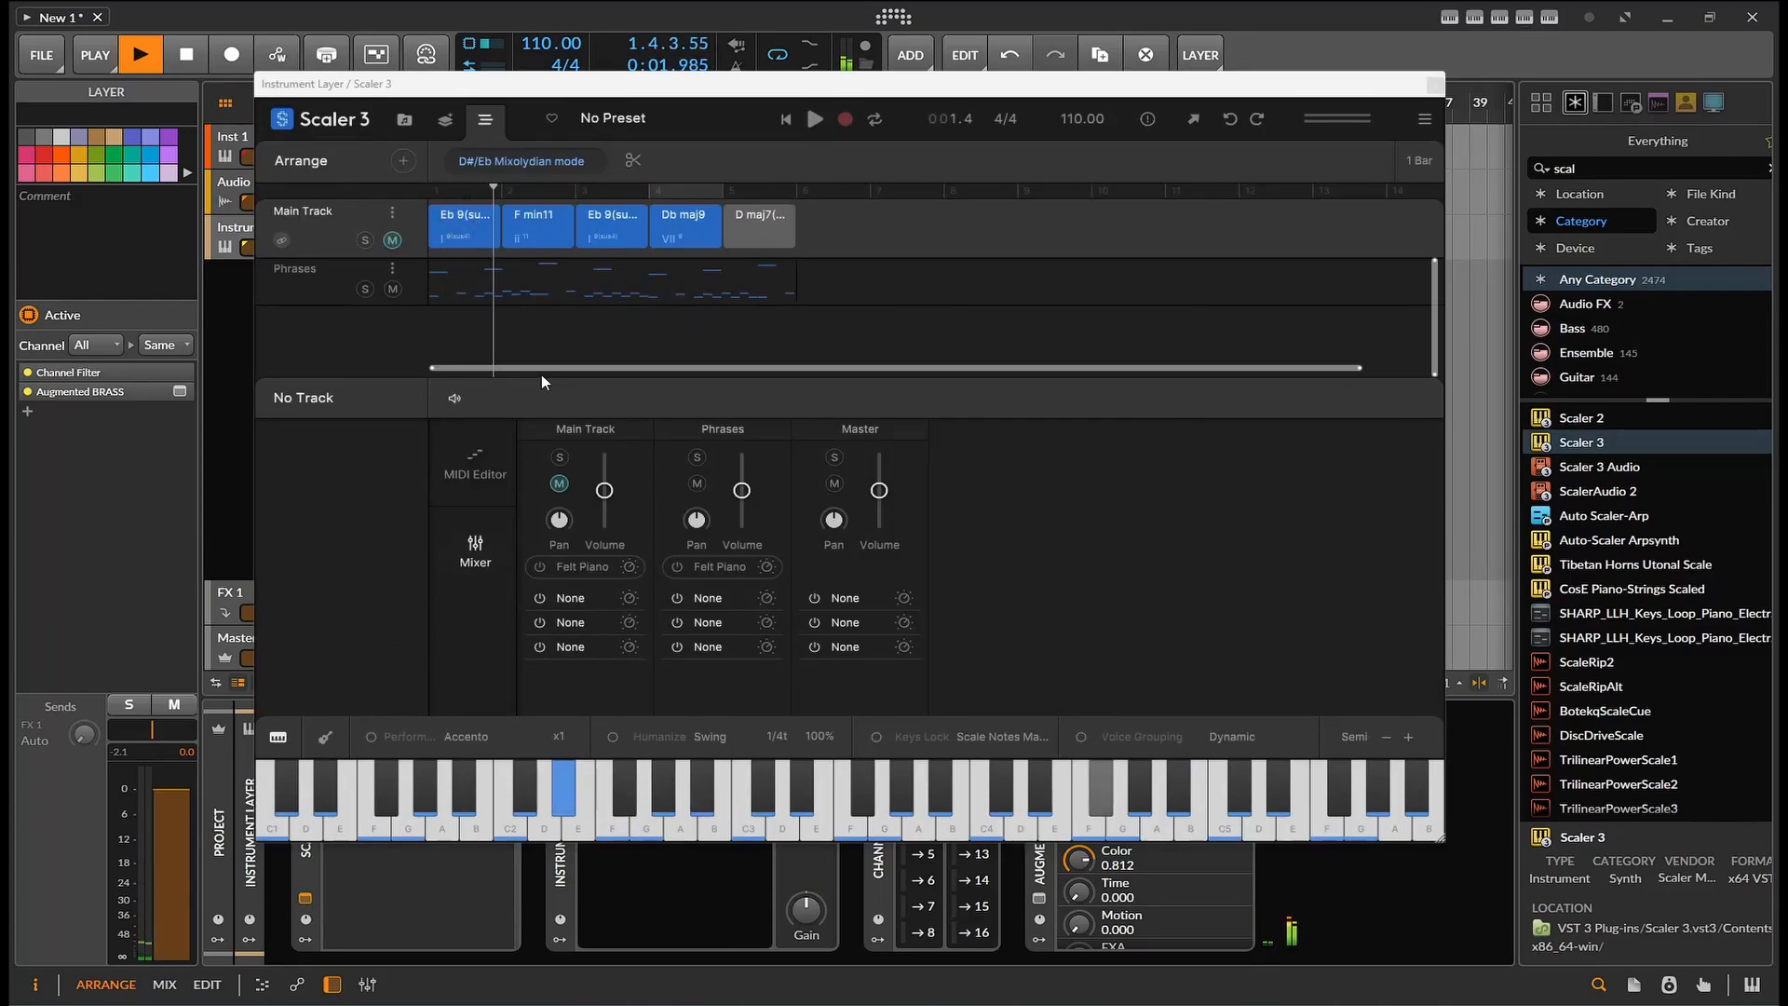
pyautogui.click(393, 240)
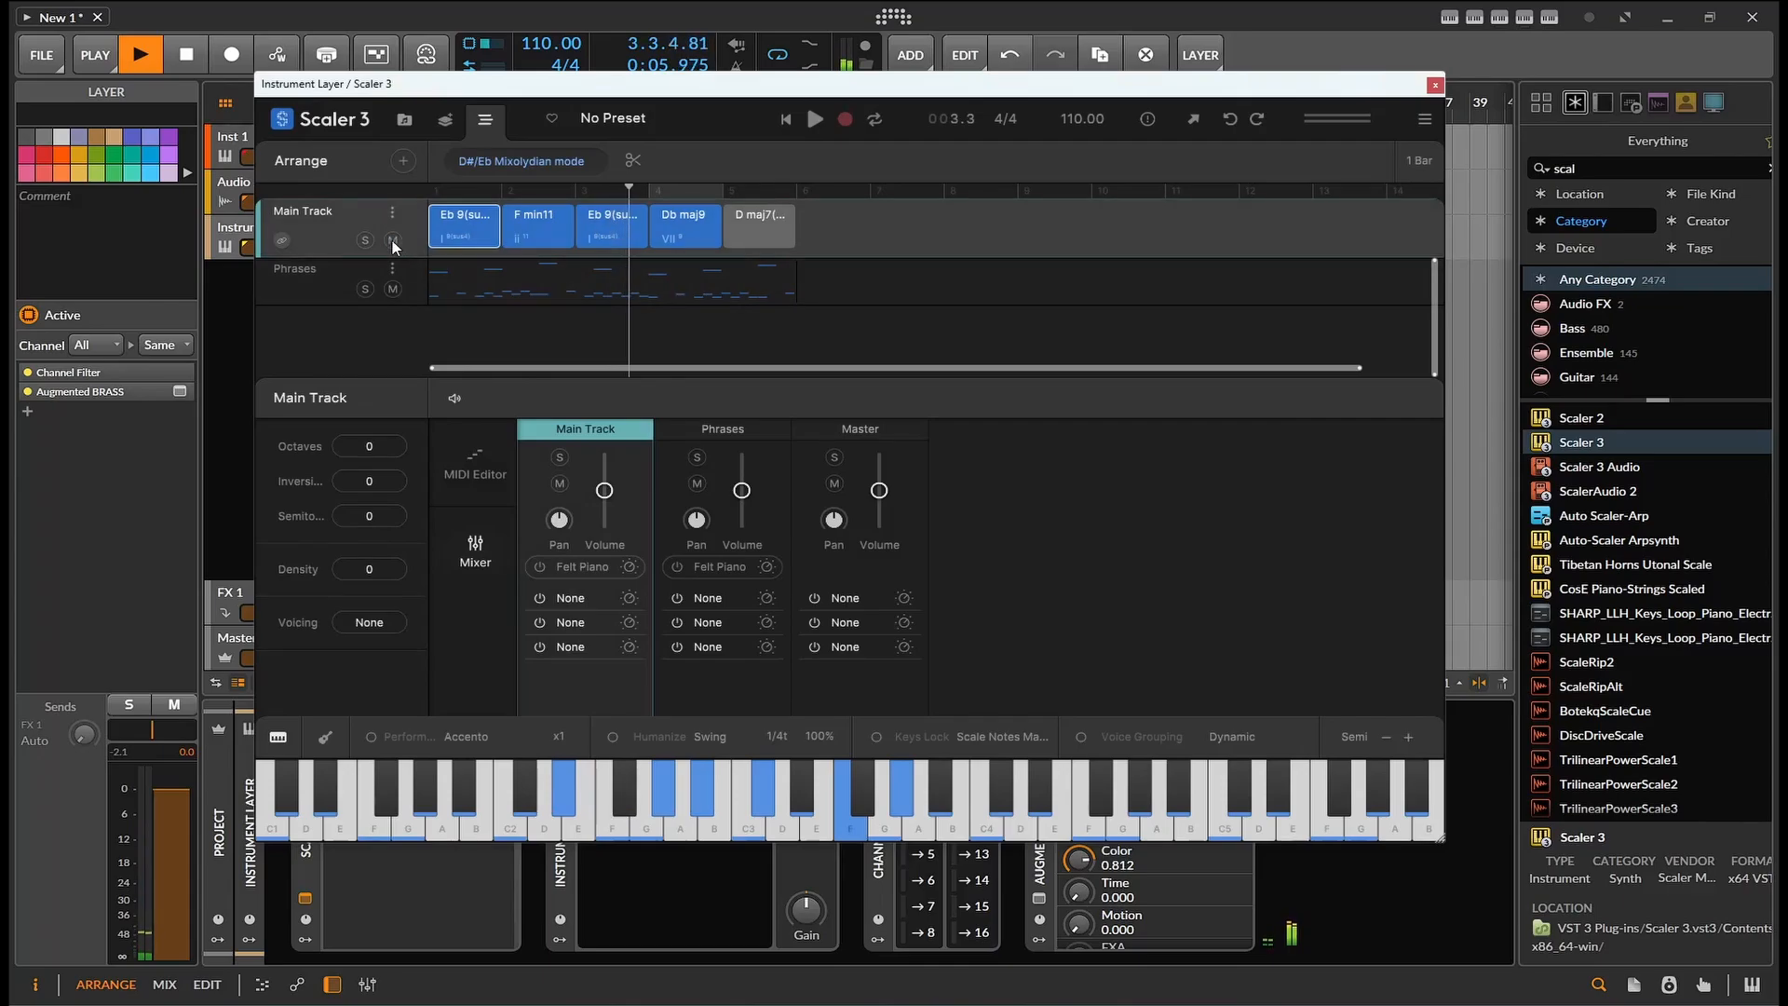
pyautogui.click(393, 240)
pyautogui.click(393, 290)
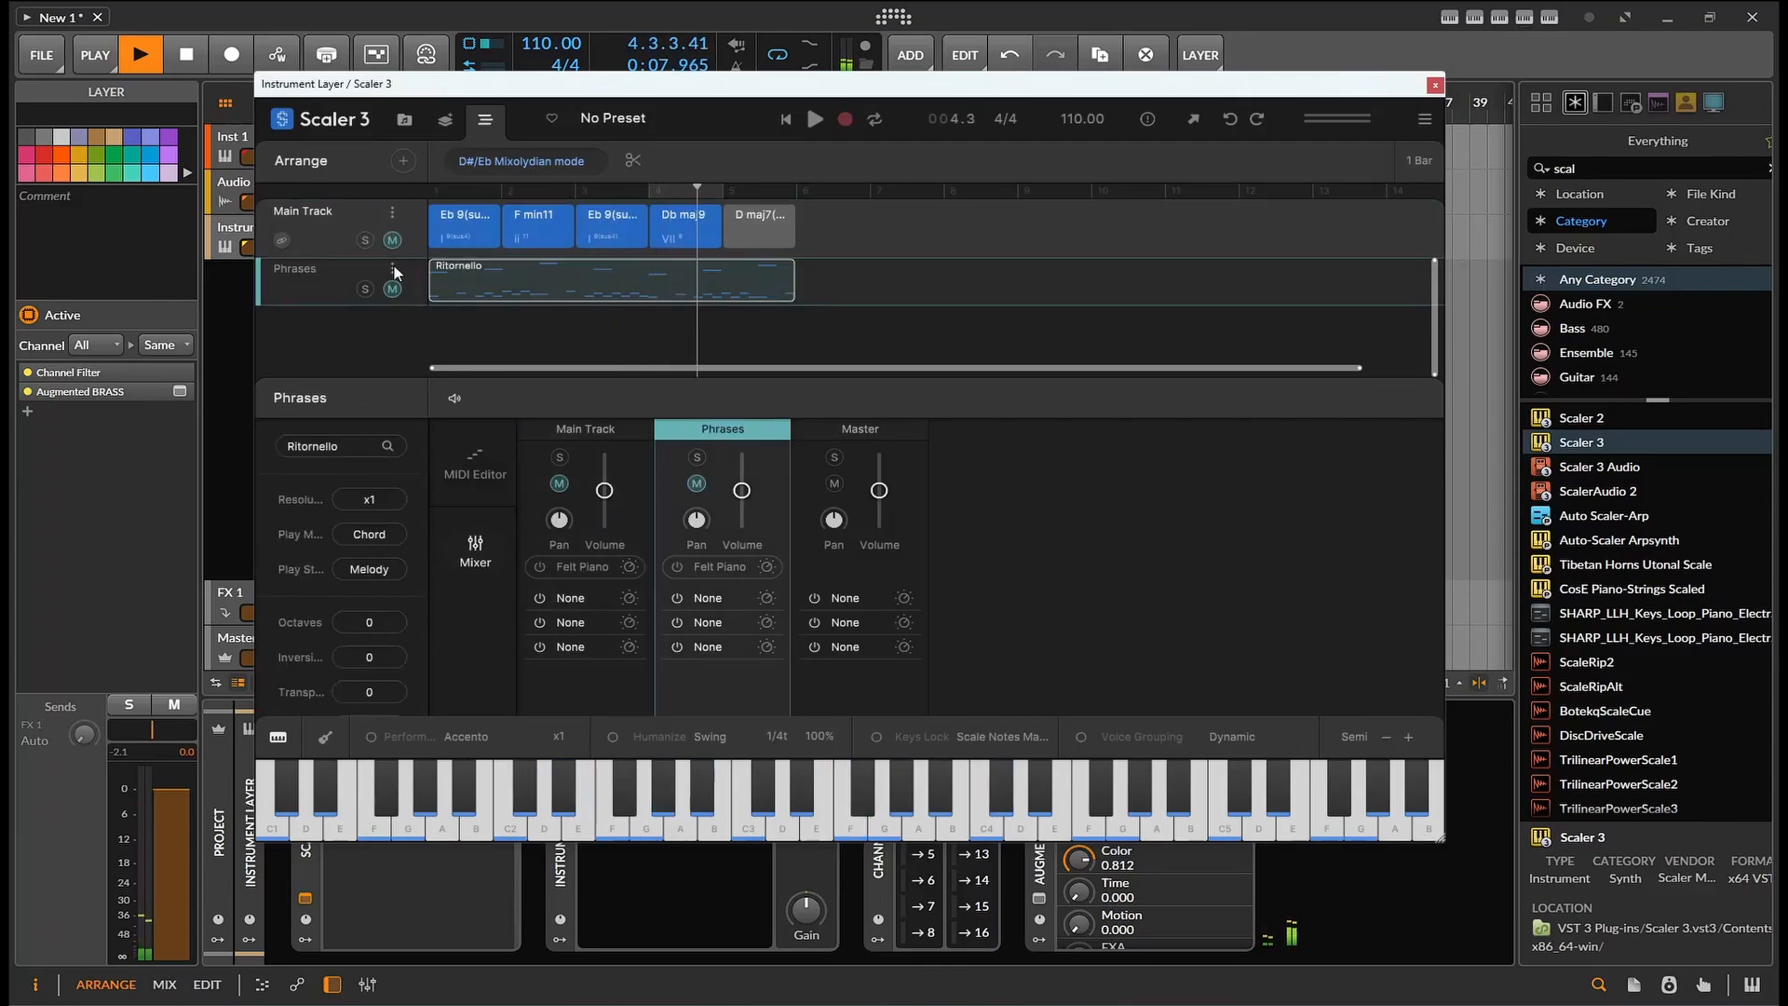
# Step: Examine the Play Mode choices and the remaining phrase settings of Scaler 3's Phrases track
pyautogui.click(394, 267)
pyautogui.click(337, 274)
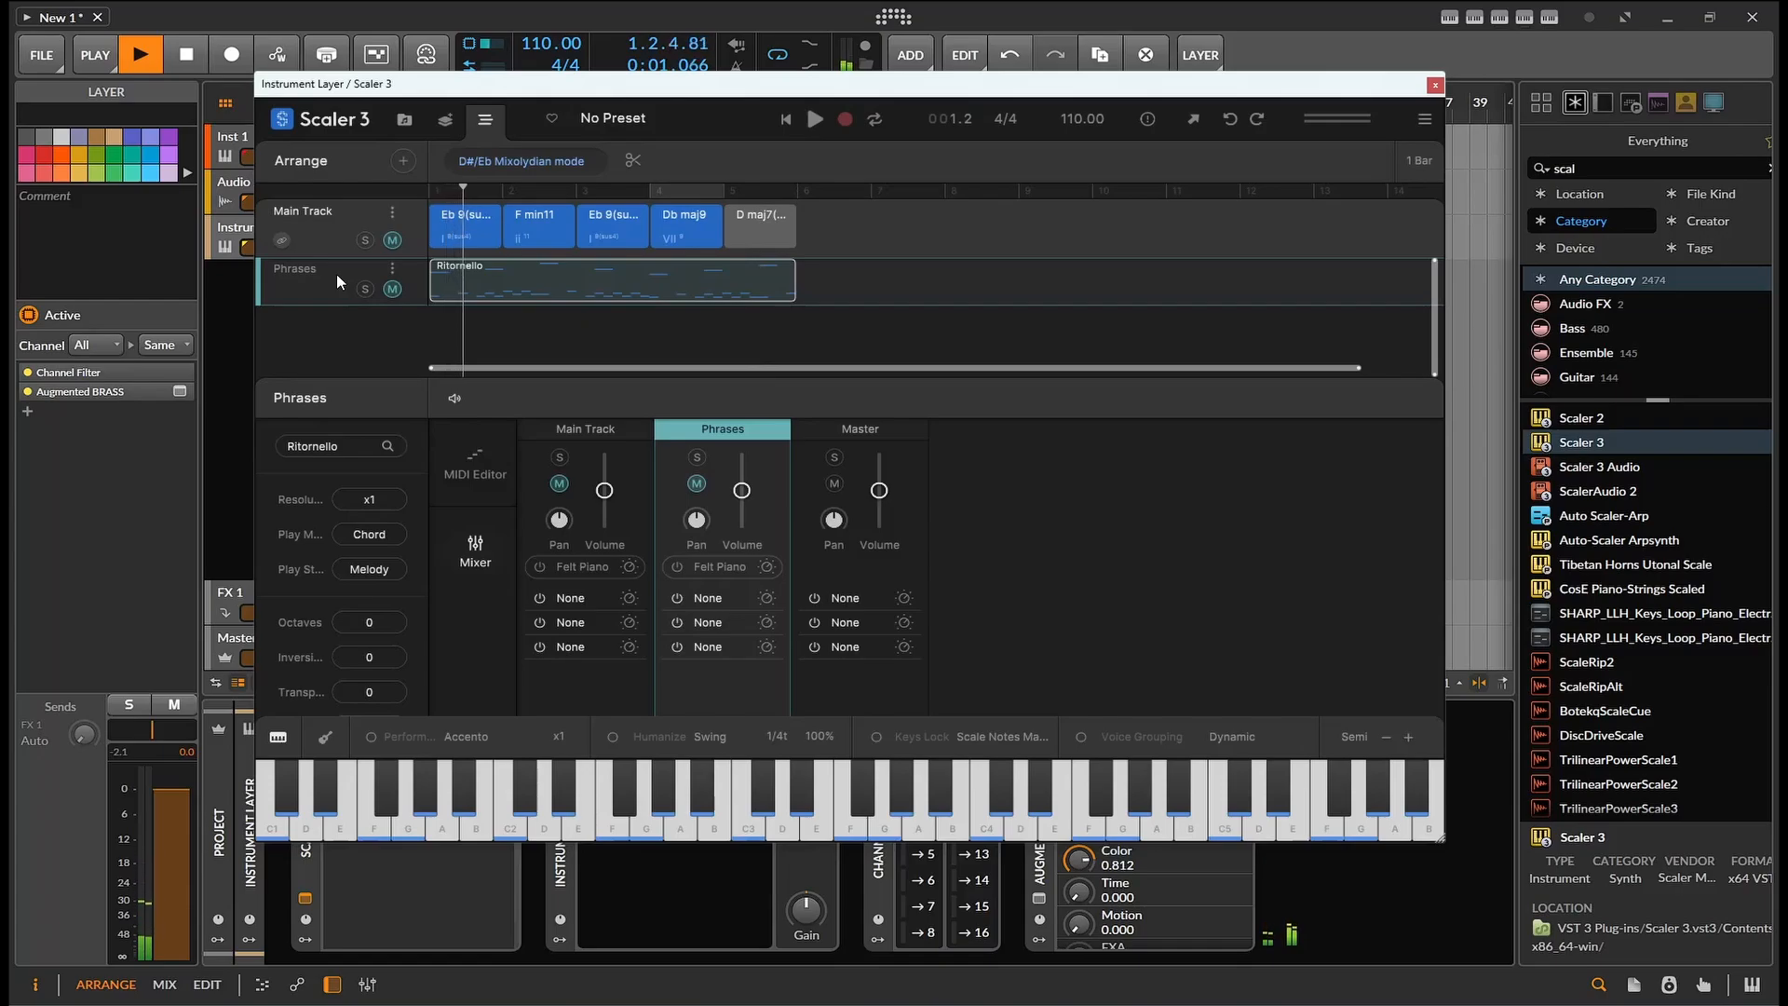
pyautogui.click(389, 534)
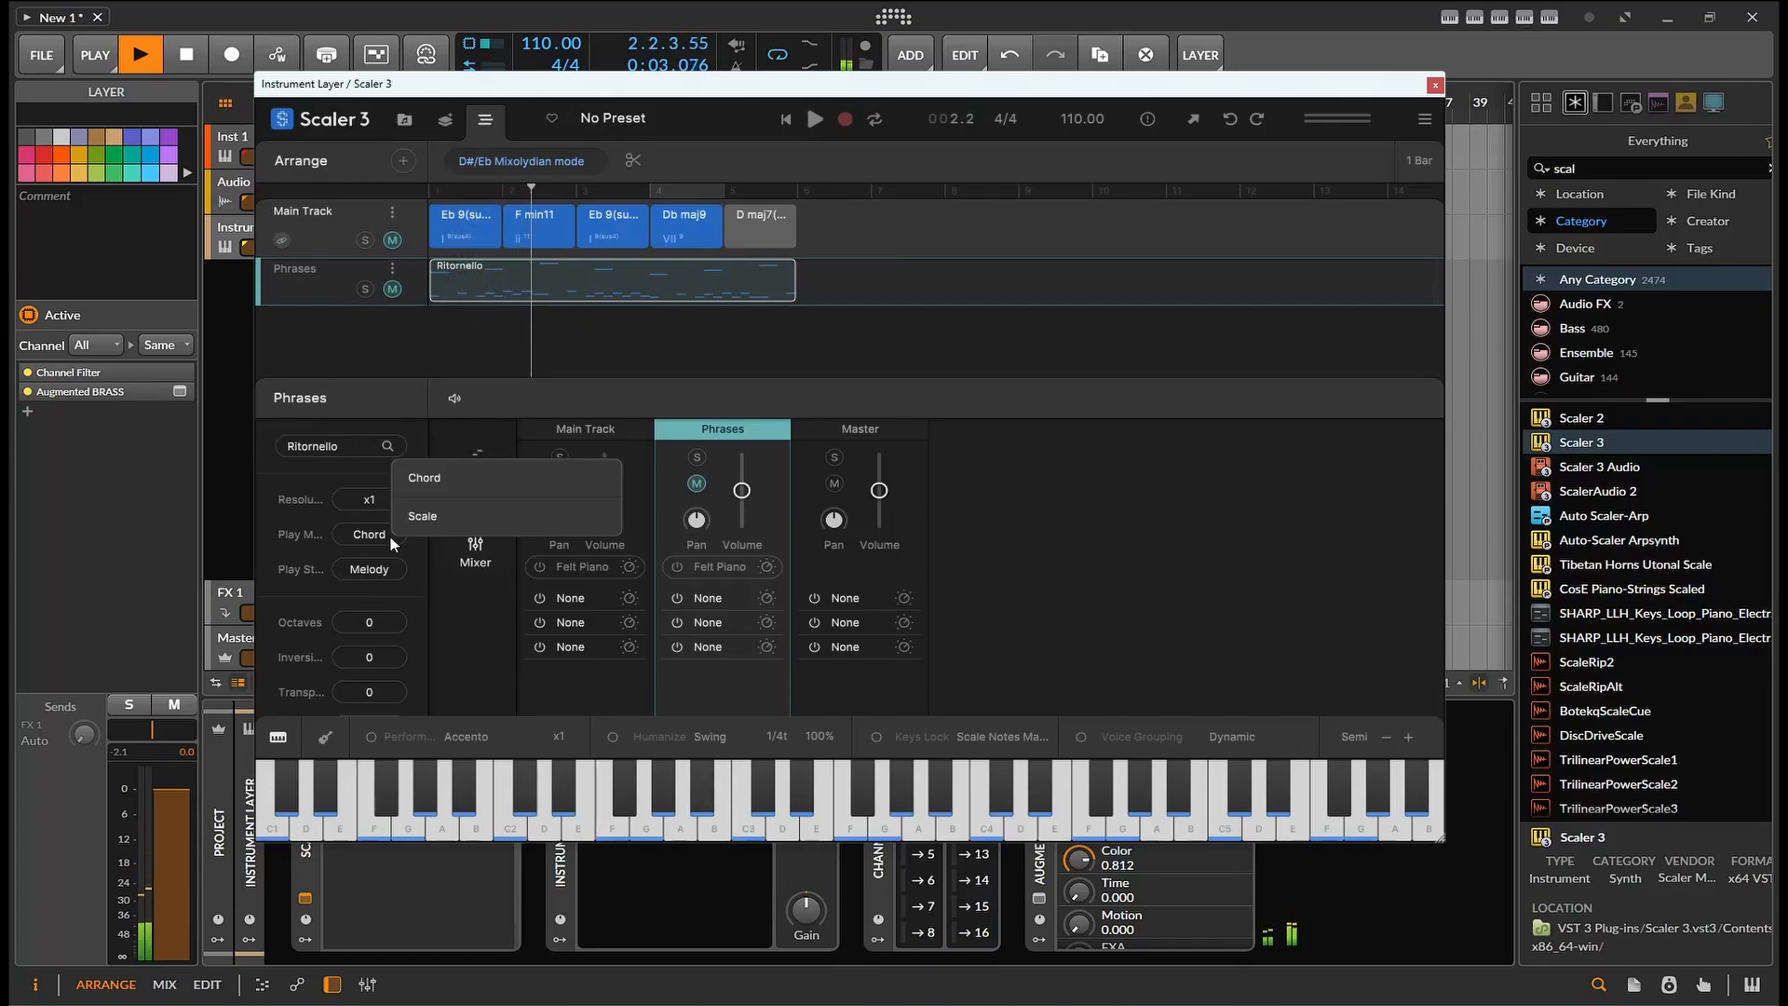
pyautogui.click(356, 500)
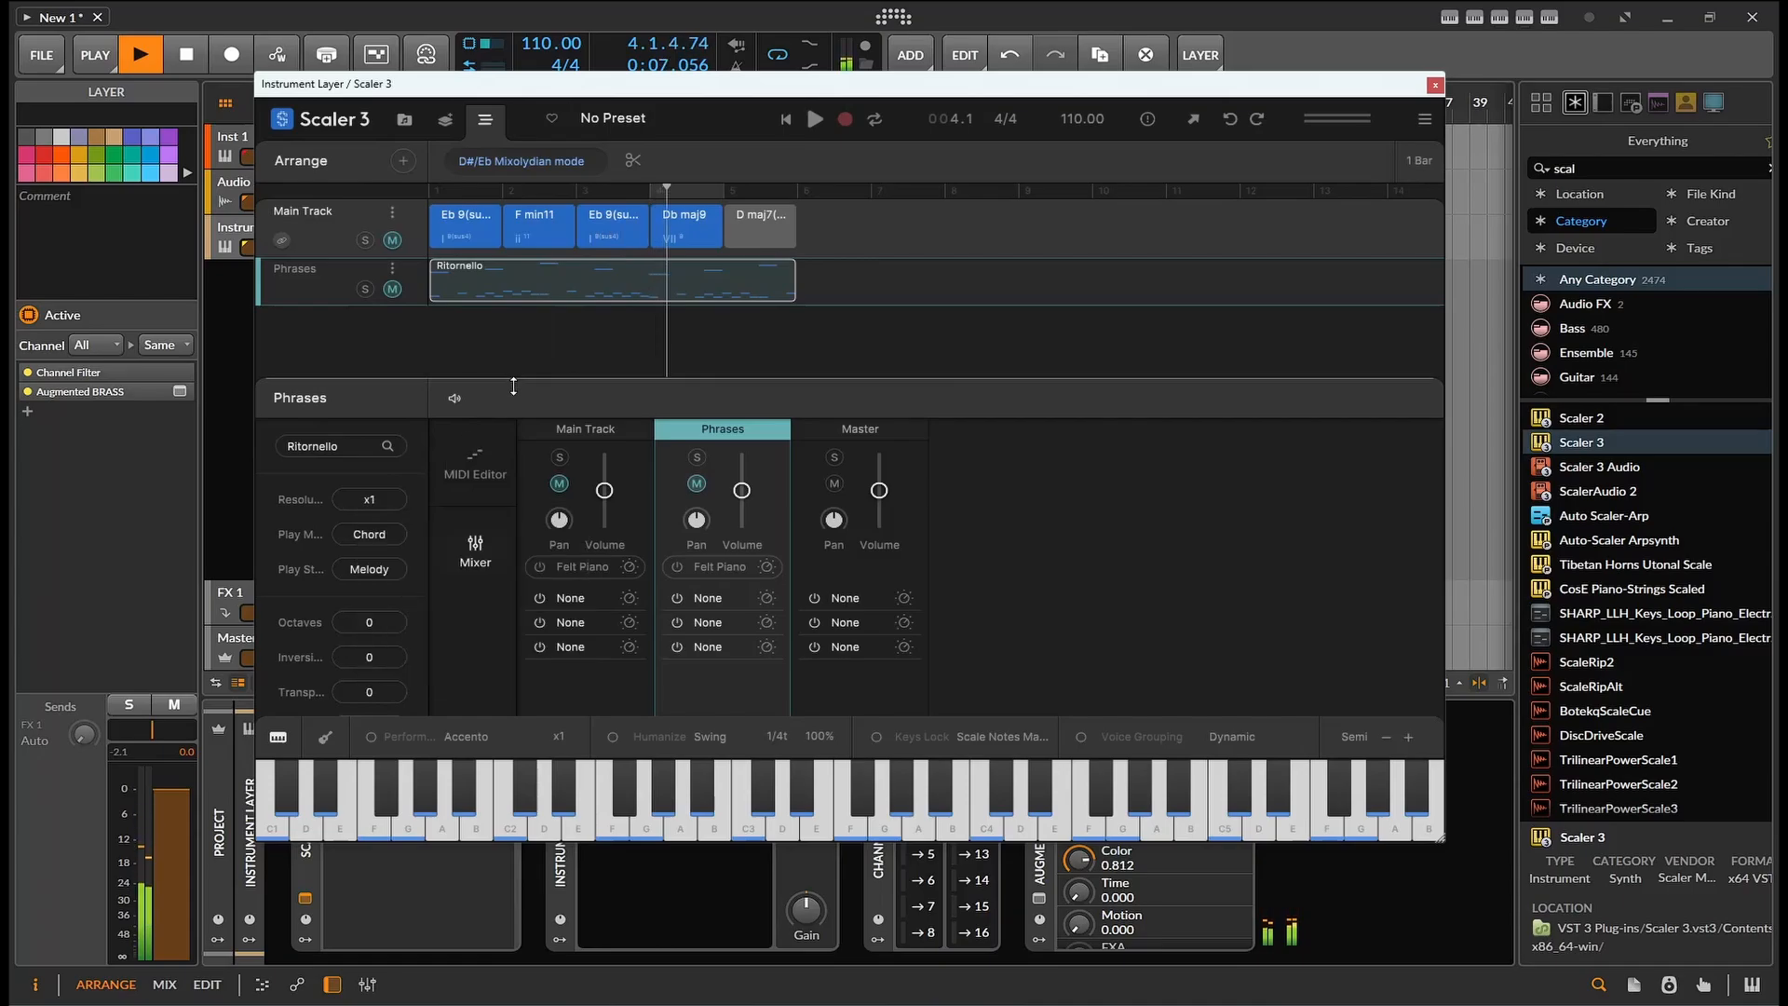
pyautogui.scroll(-3, 346, 512)
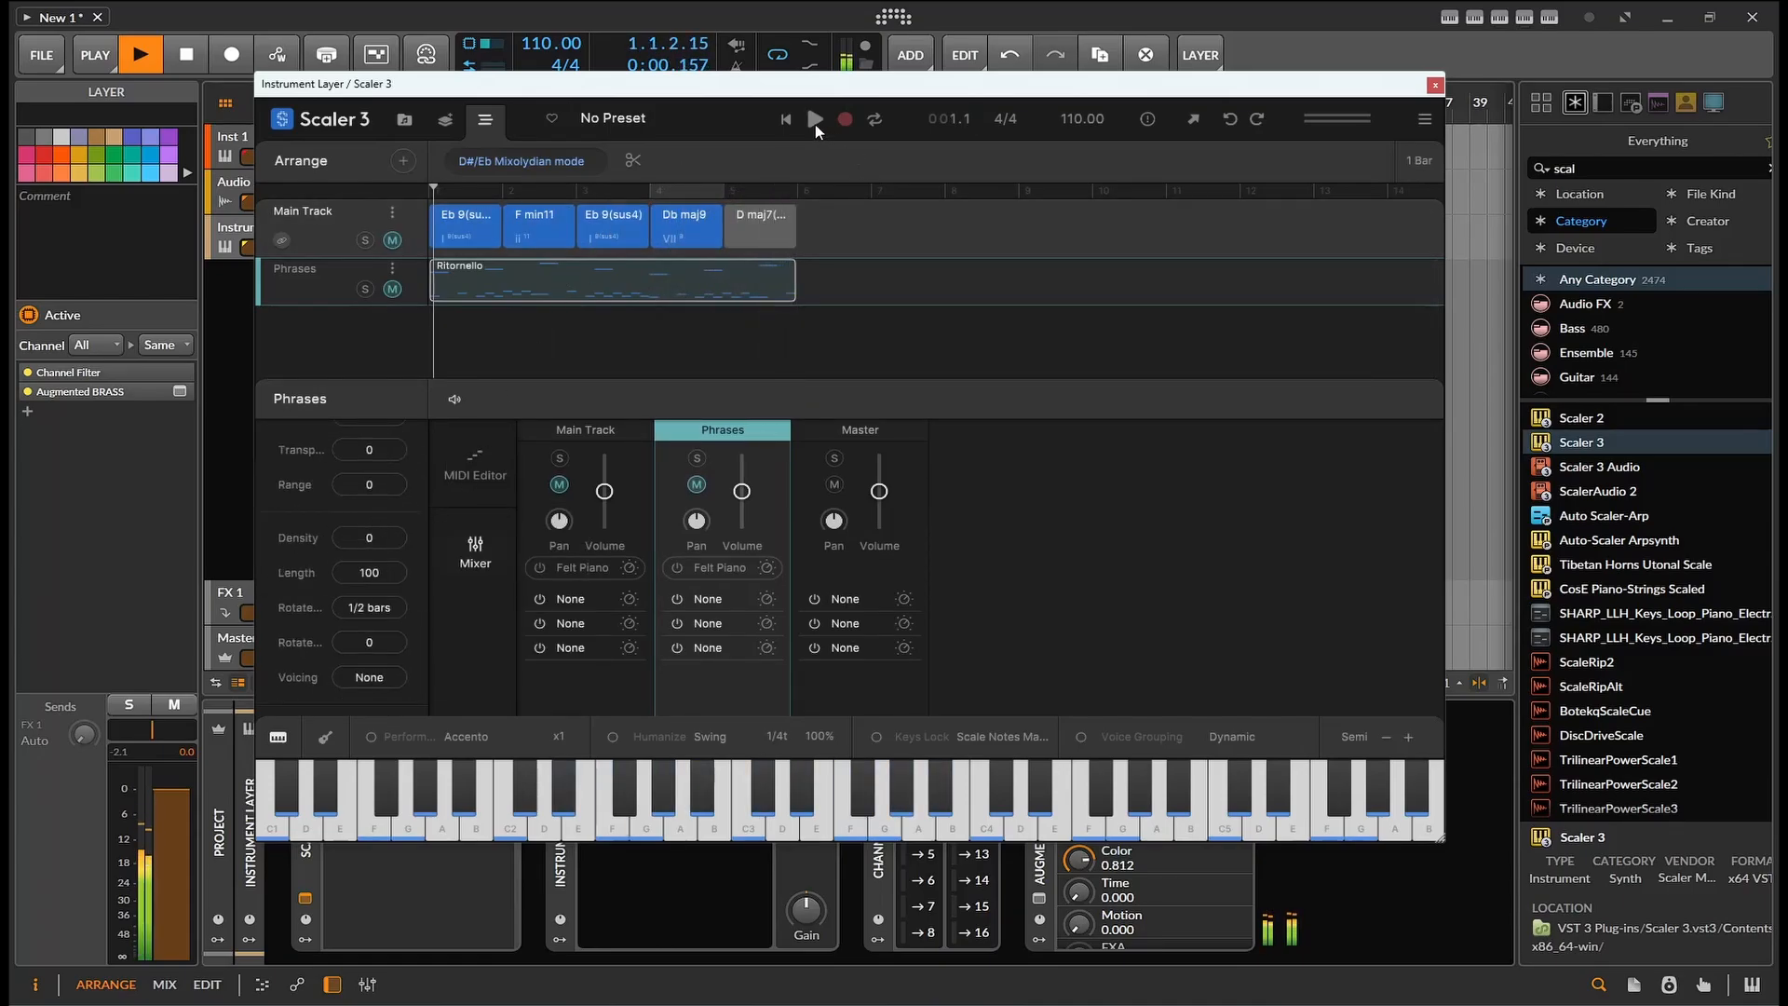
# Step: Stop and restart Bitwig's playback several times to listen to the muted arrangement, leaving it stopped with the Scaler 3 window closed
pyautogui.click(193, 52)
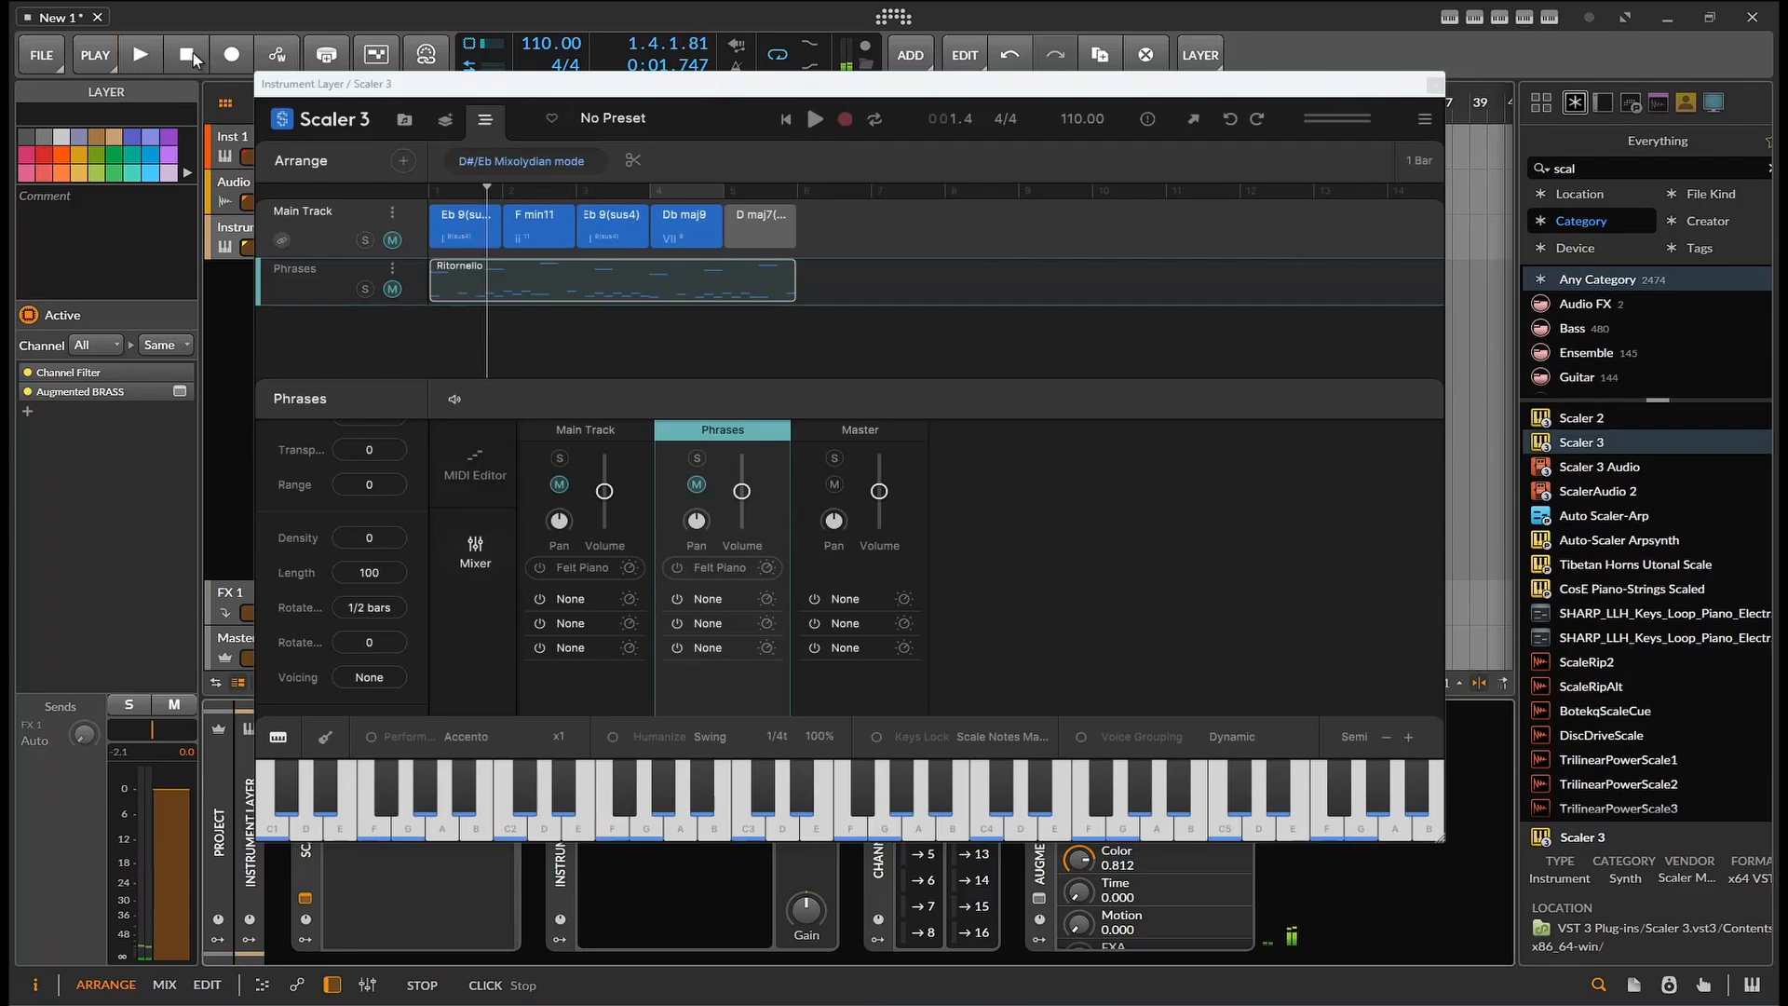
pyautogui.click(156, 54)
pyautogui.click(191, 55)
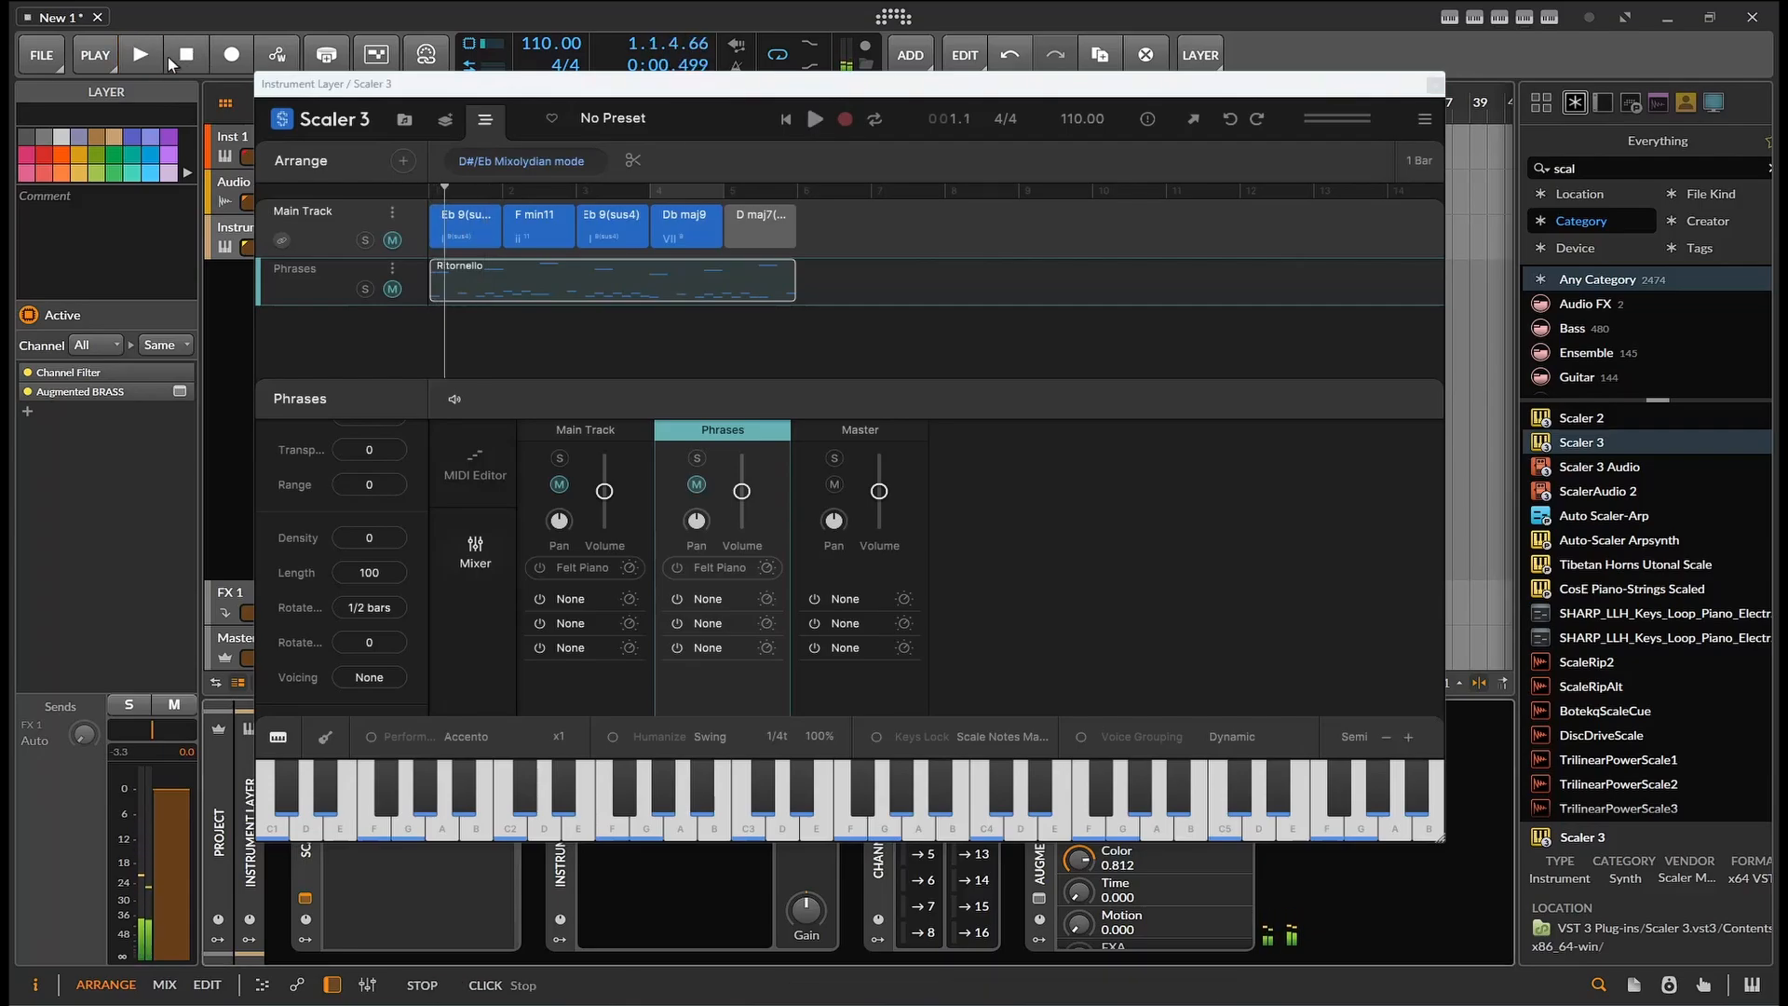
pyautogui.click(153, 59)
pyautogui.click(177, 59)
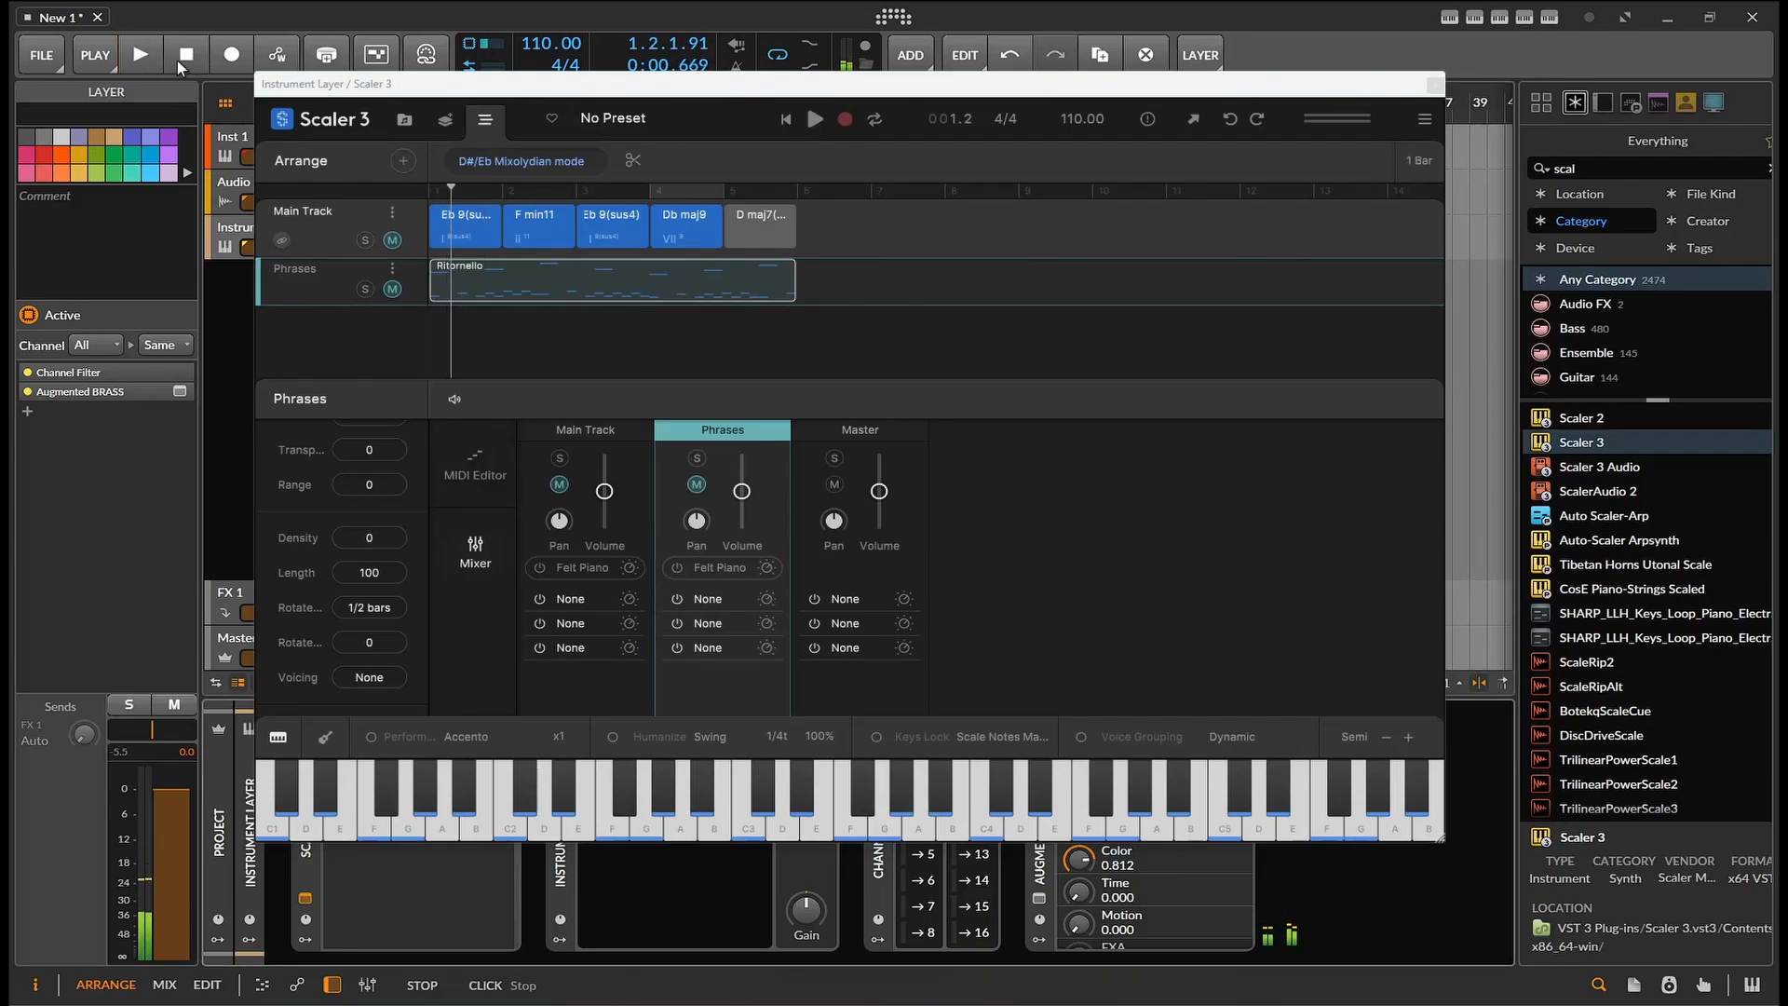
pyautogui.click(1435, 85)
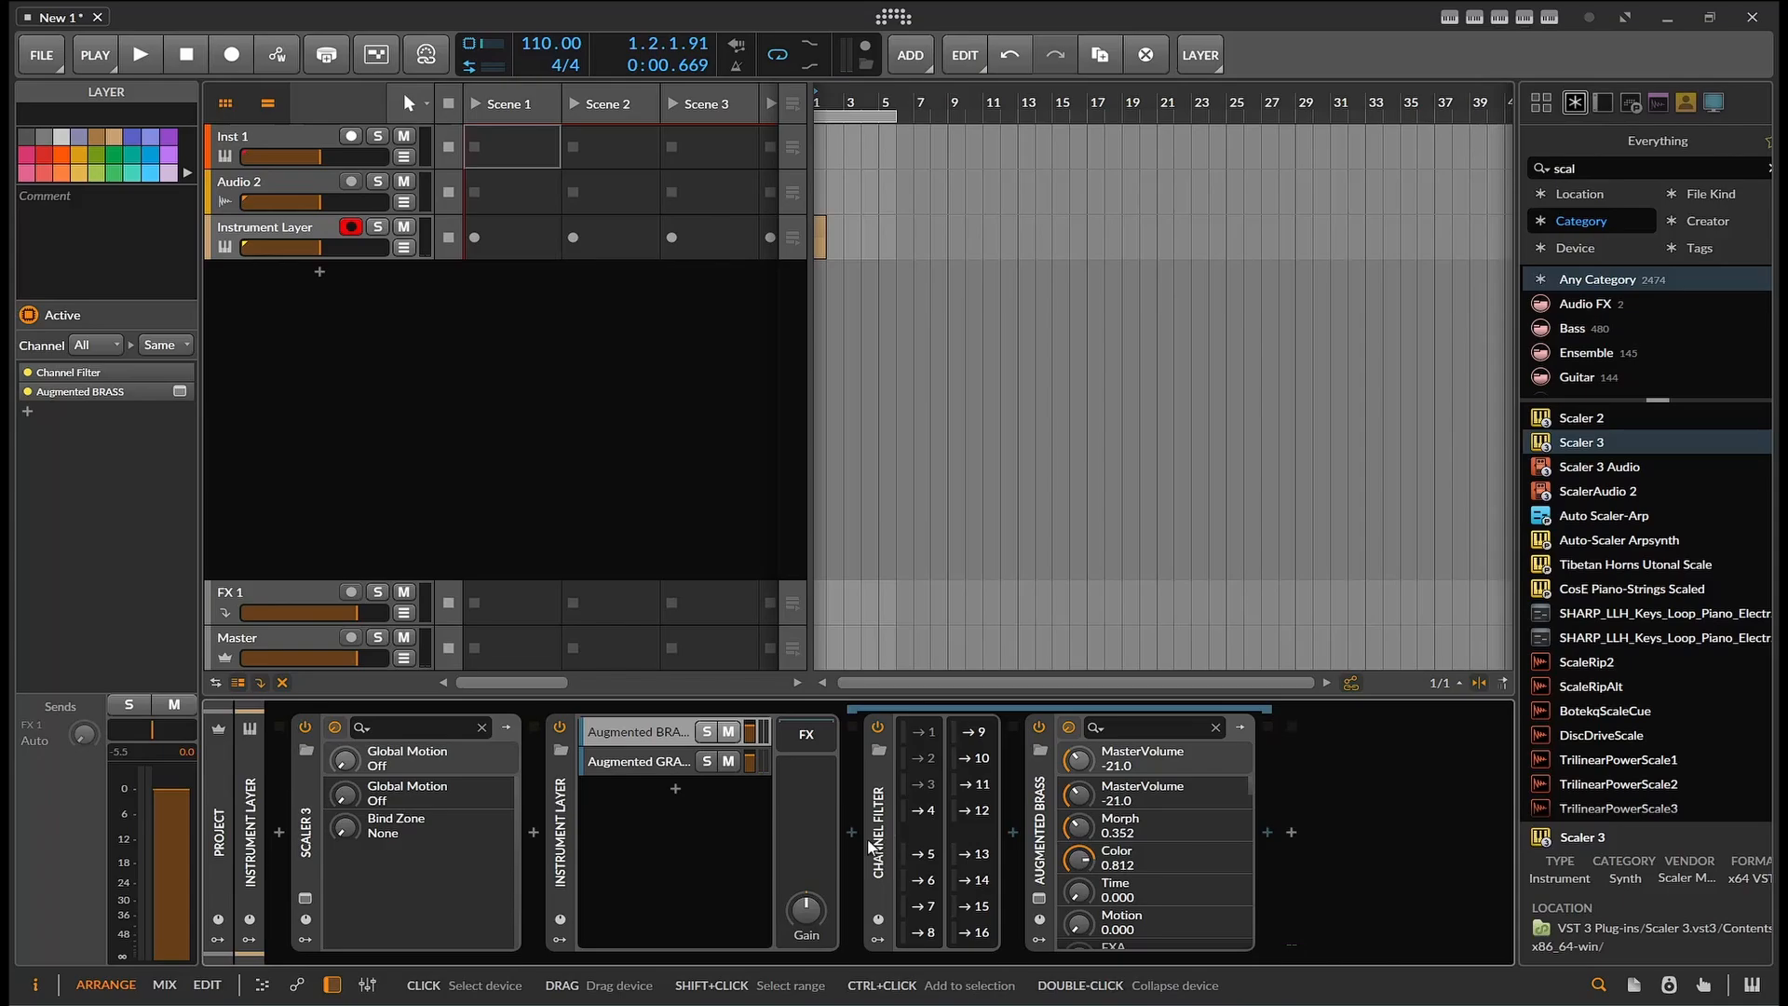
pyautogui.click(305, 897)
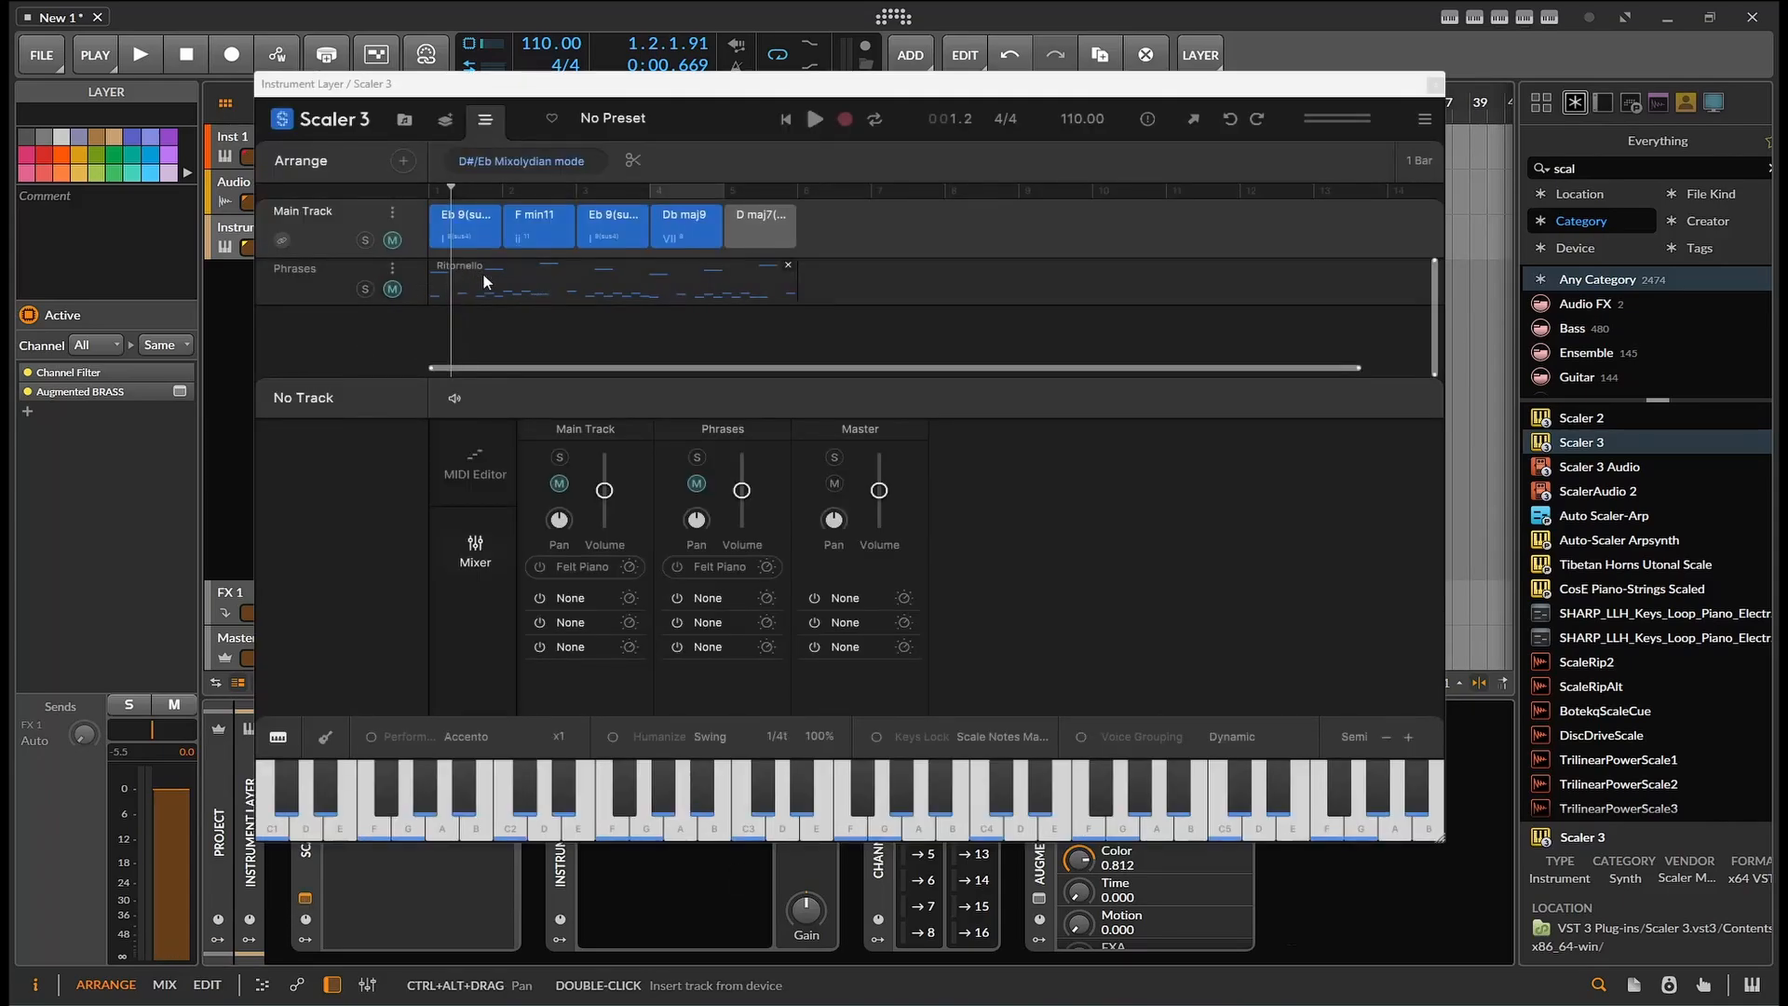
pyautogui.click(1434, 84)
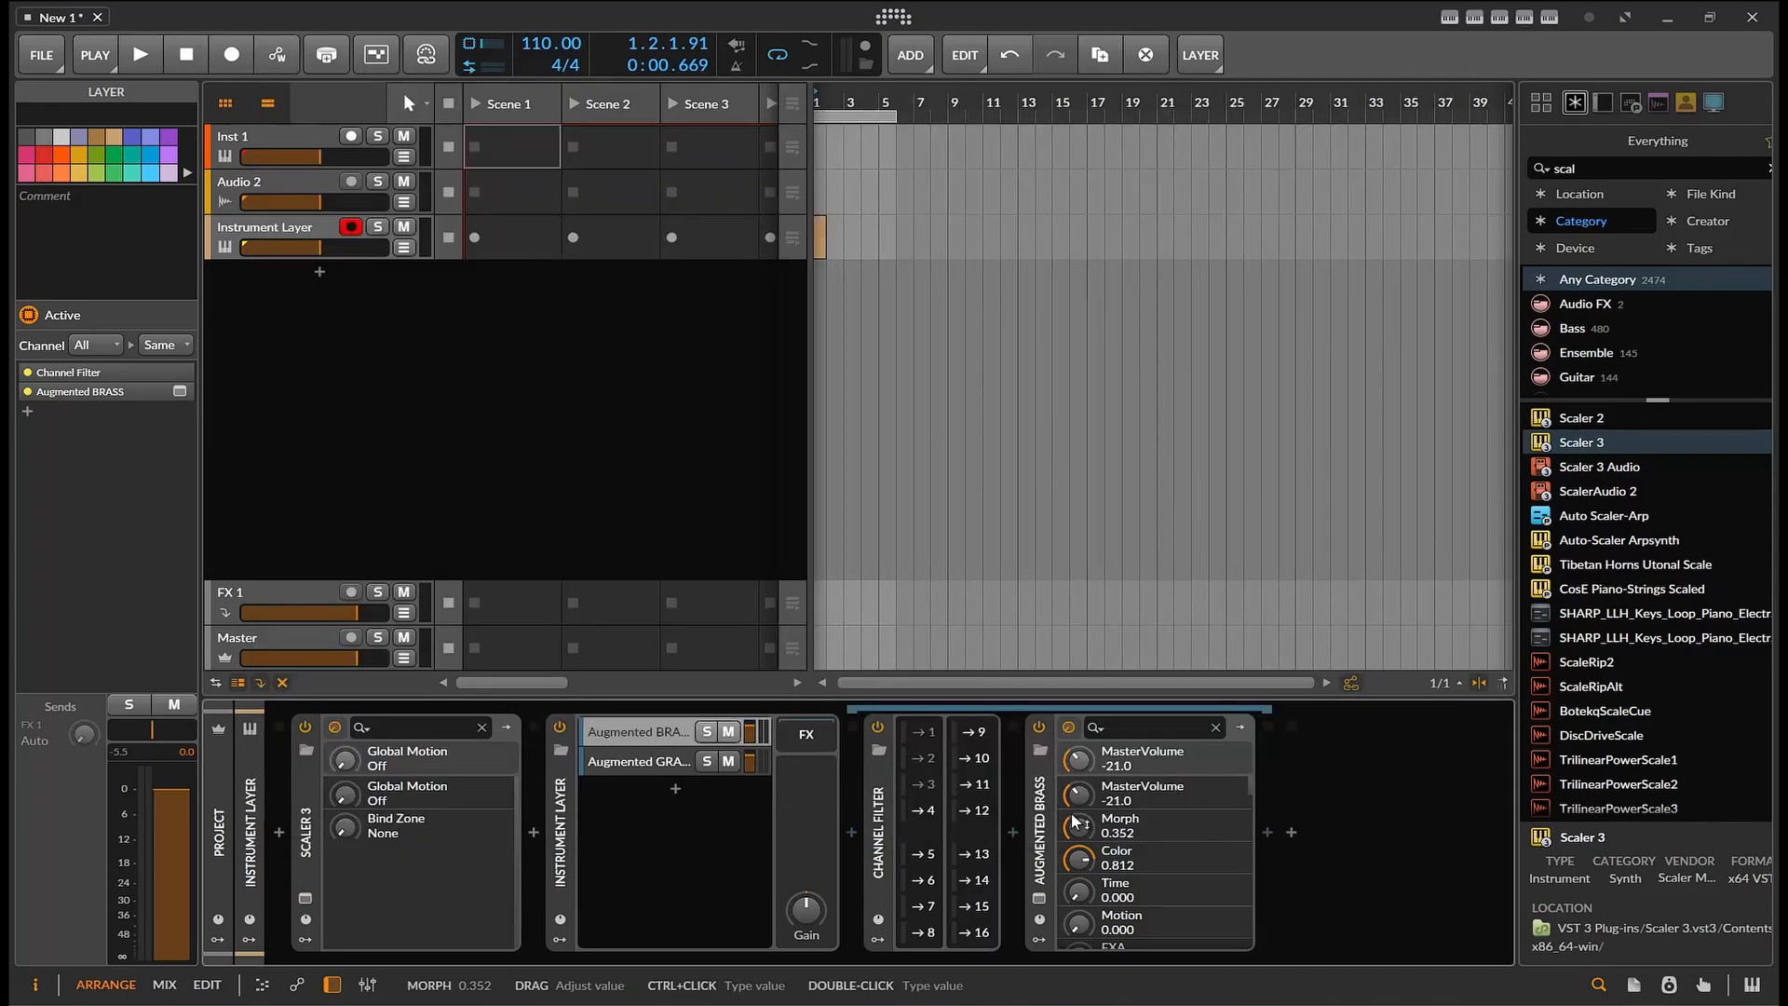
# Step: Move Augmented BRASS out of its layer to directly after Scaler 3, disable the Instrument Layer and start playback
pyautogui.moveTo(1050, 831); pyautogui.dragTo(532, 797)
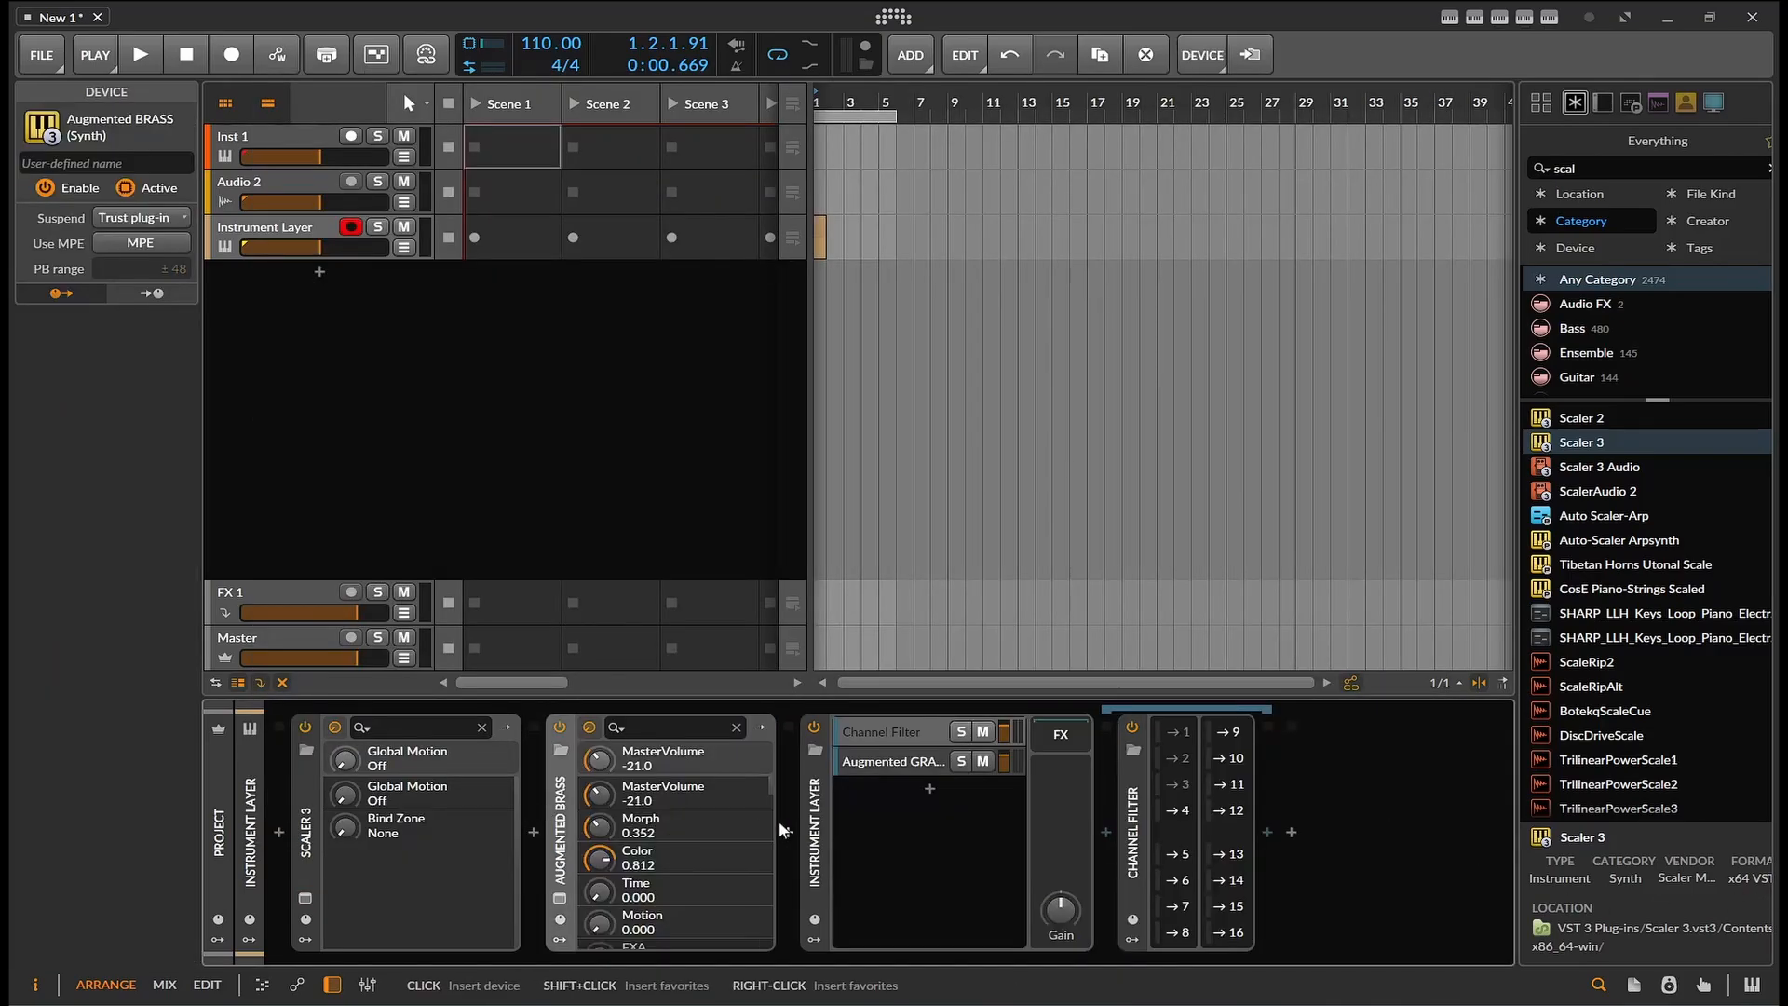
pyautogui.click(815, 727)
pyautogui.press('space')
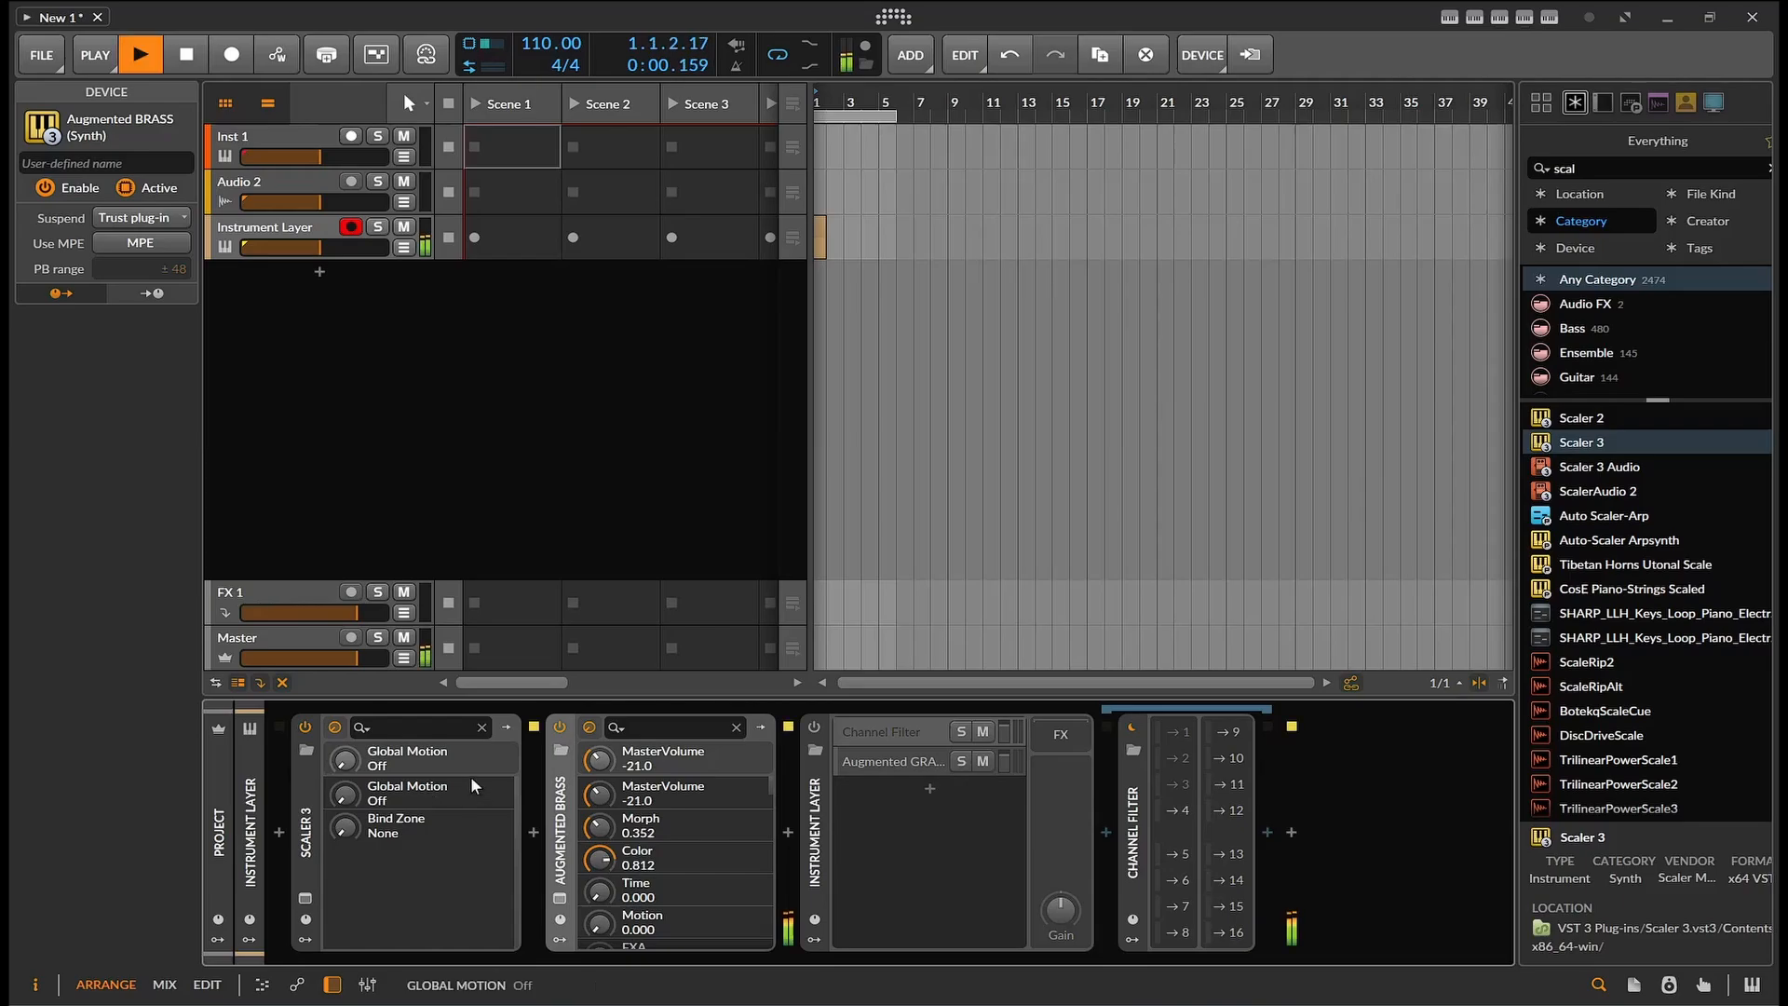
# Step: Load Acid V as the sound of Scaler 3's Phrases track and close both plug-in windows
pyautogui.click(305, 897)
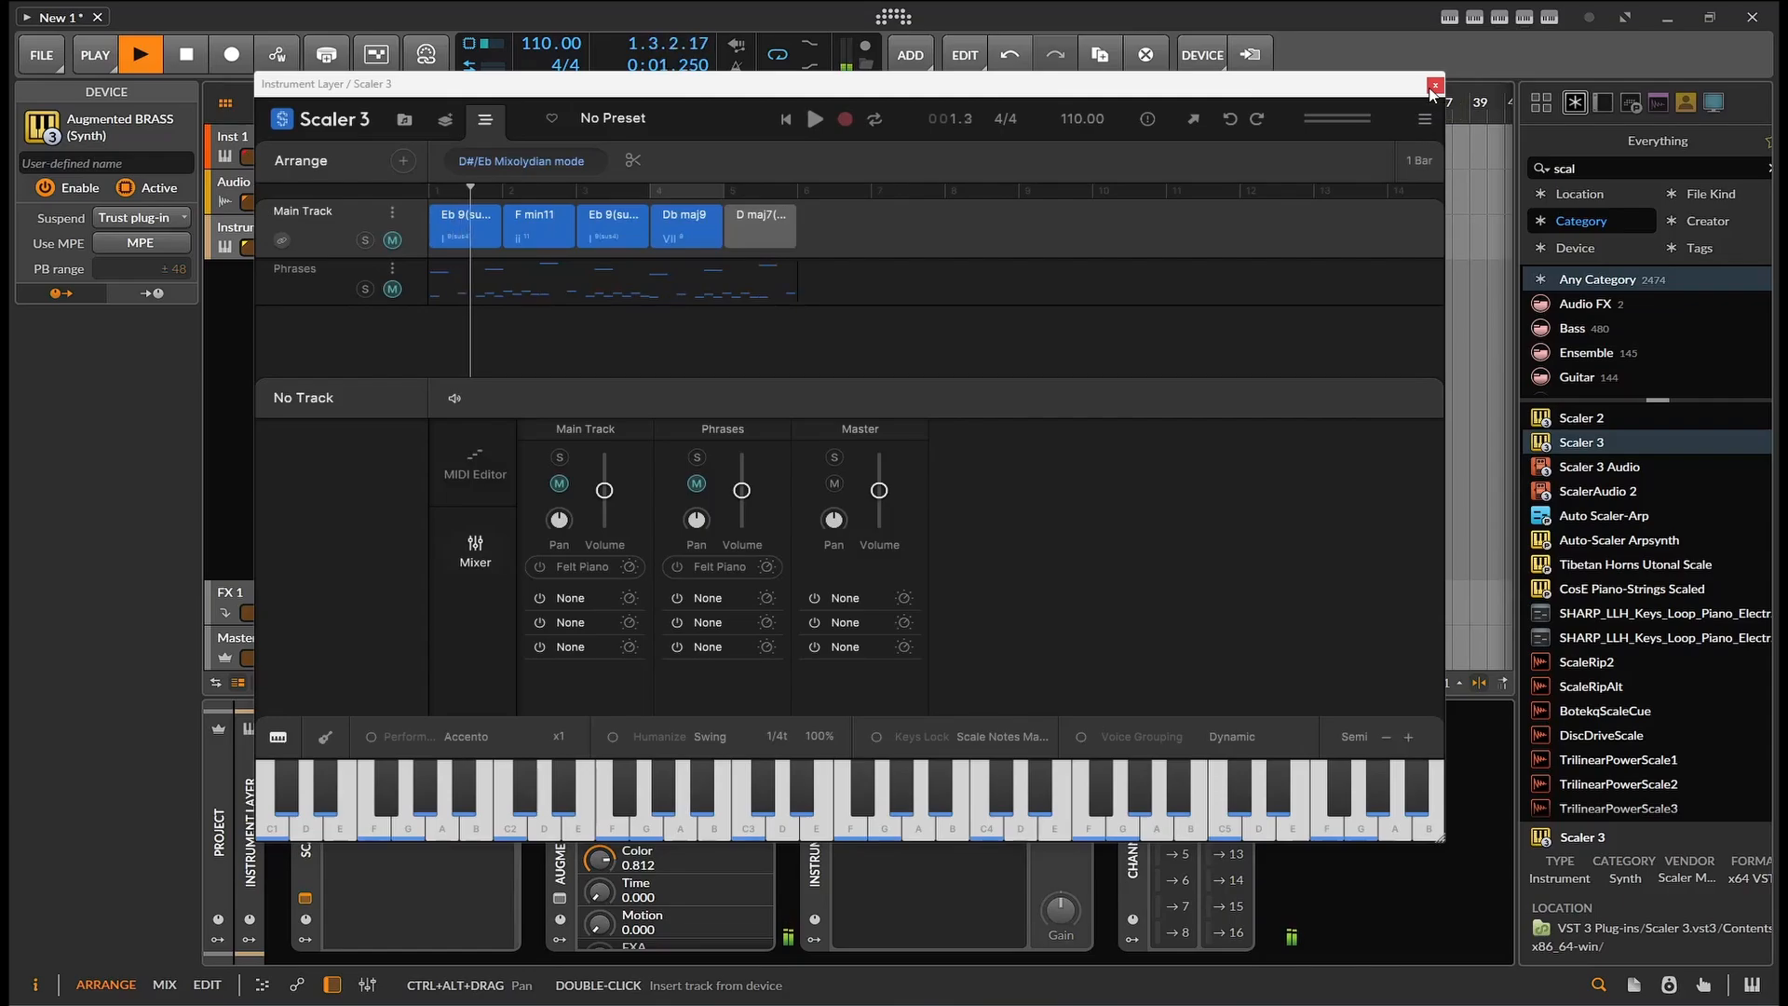
pyautogui.click(716, 568)
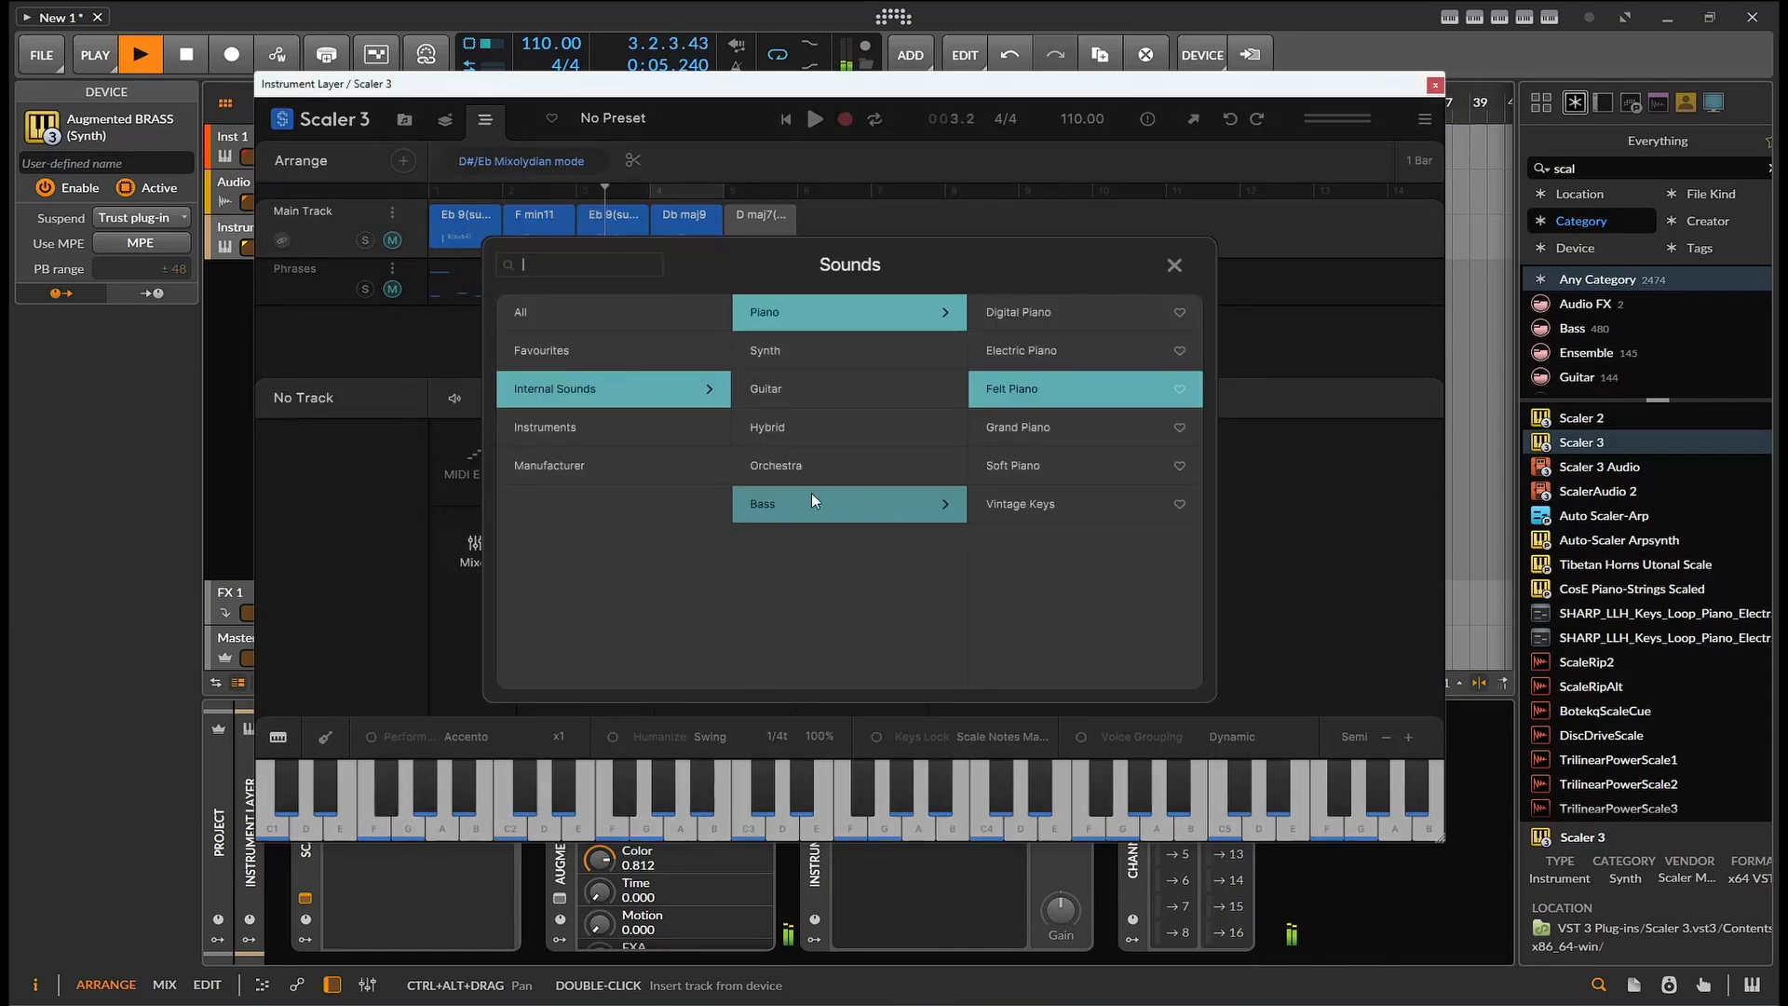
pyautogui.click(674, 430)
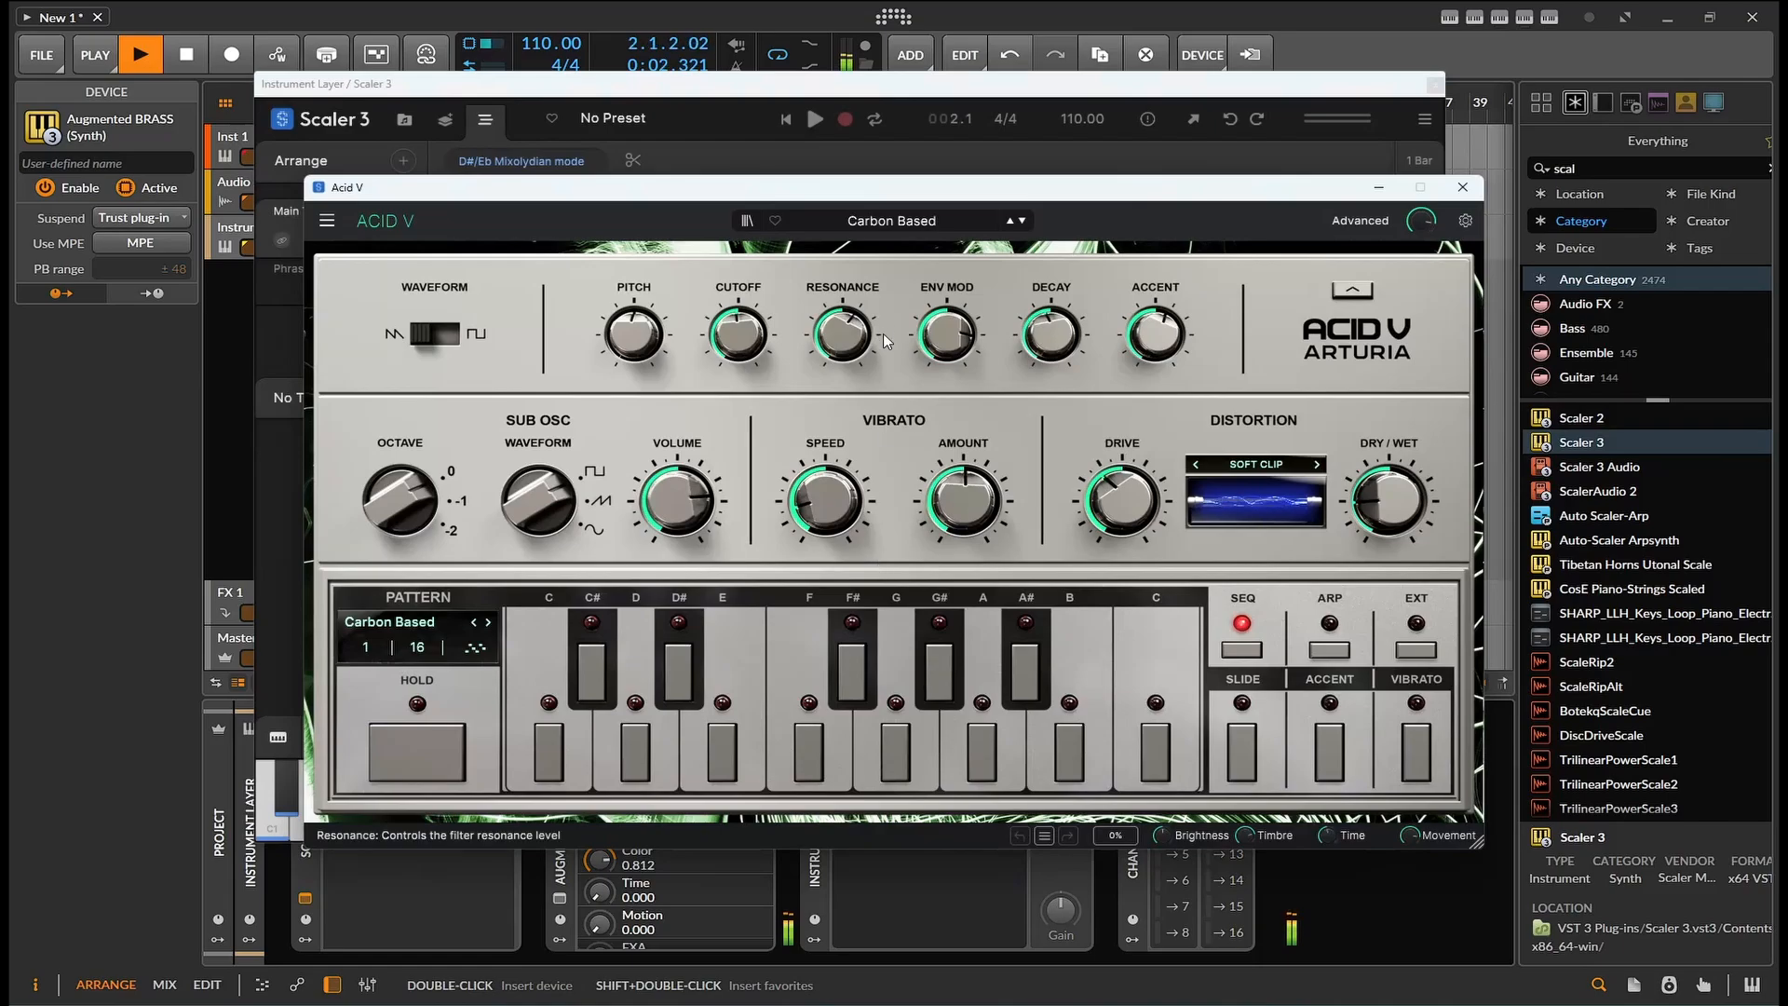
pyautogui.click(1465, 185)
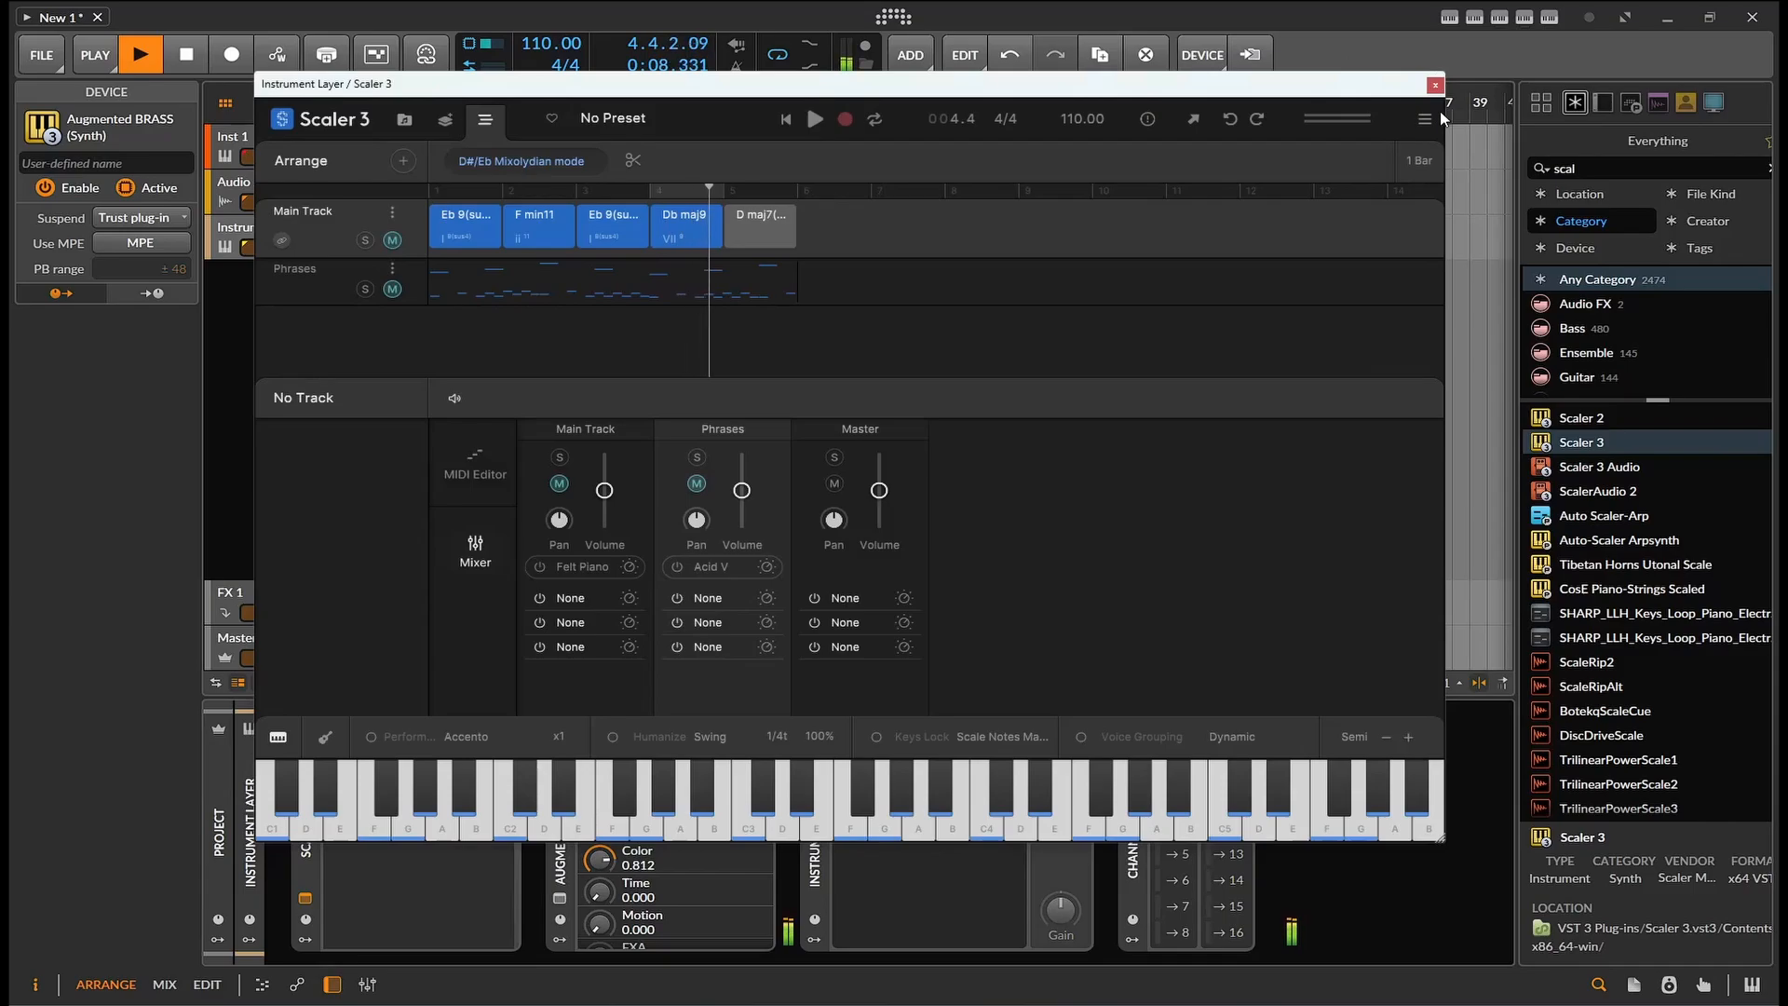
pyautogui.click(1435, 84)
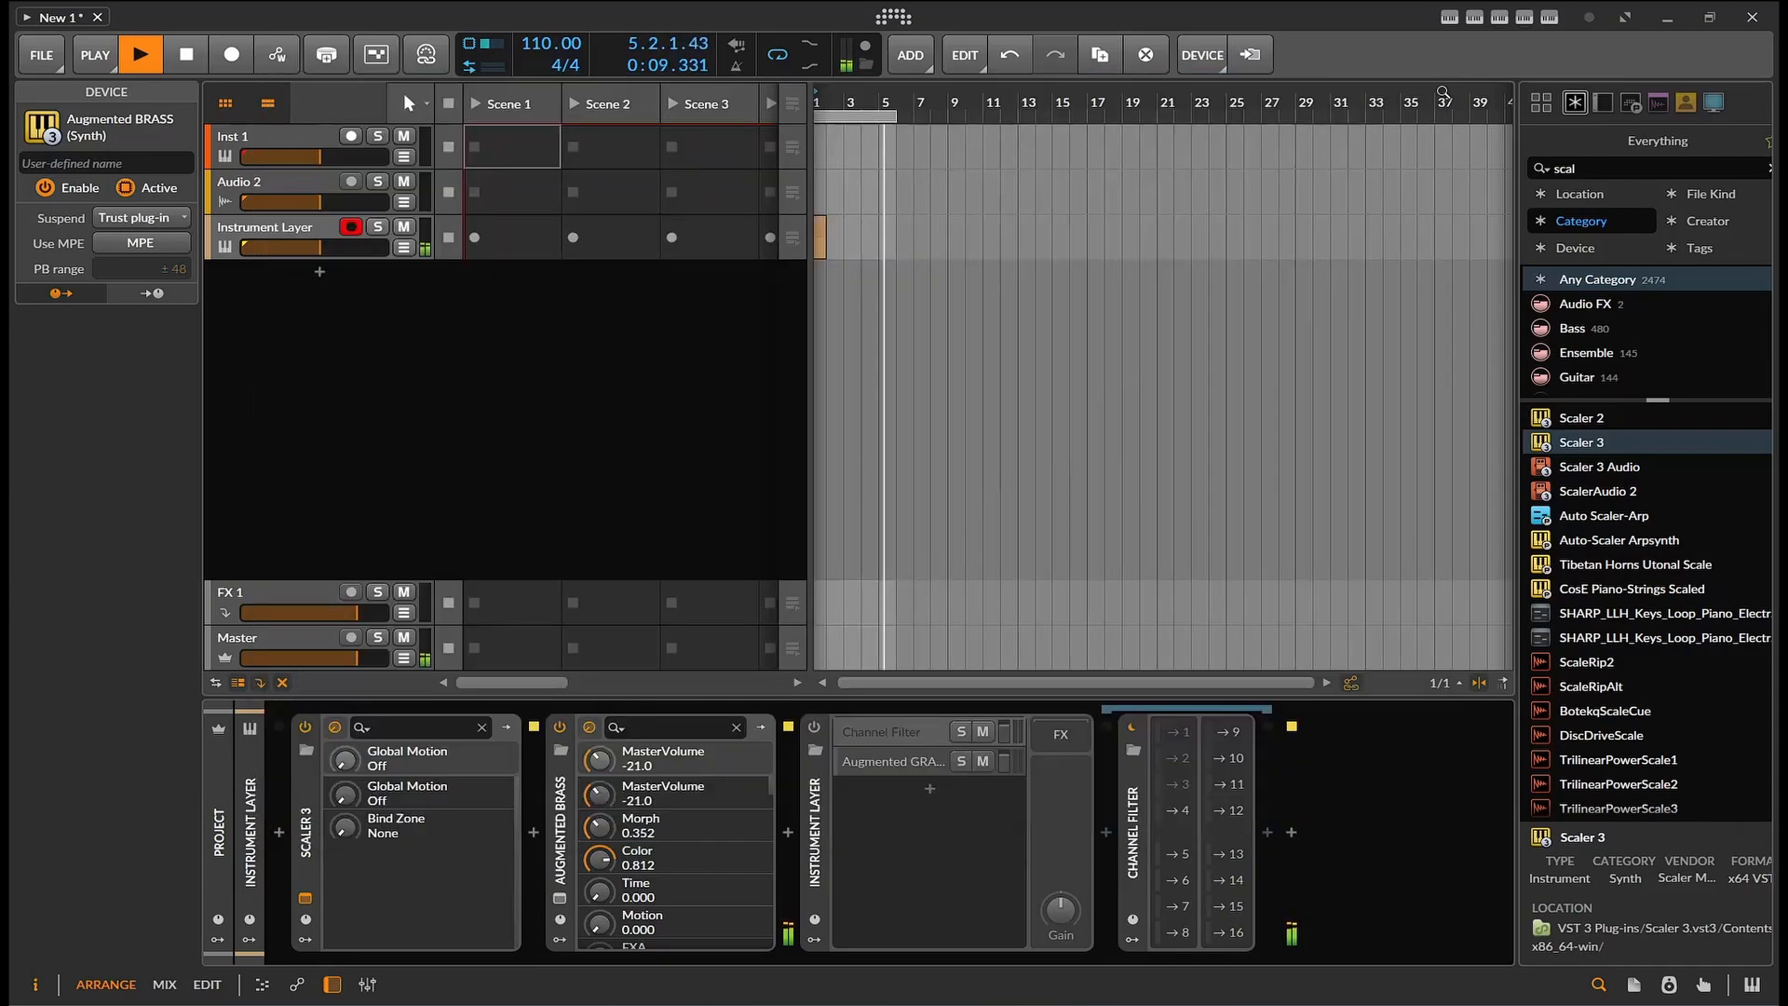
# Step: Switch off the Augmented BRASS device, reopen Scaler 3 and stop Bitwig's playback
pyautogui.click(560, 726)
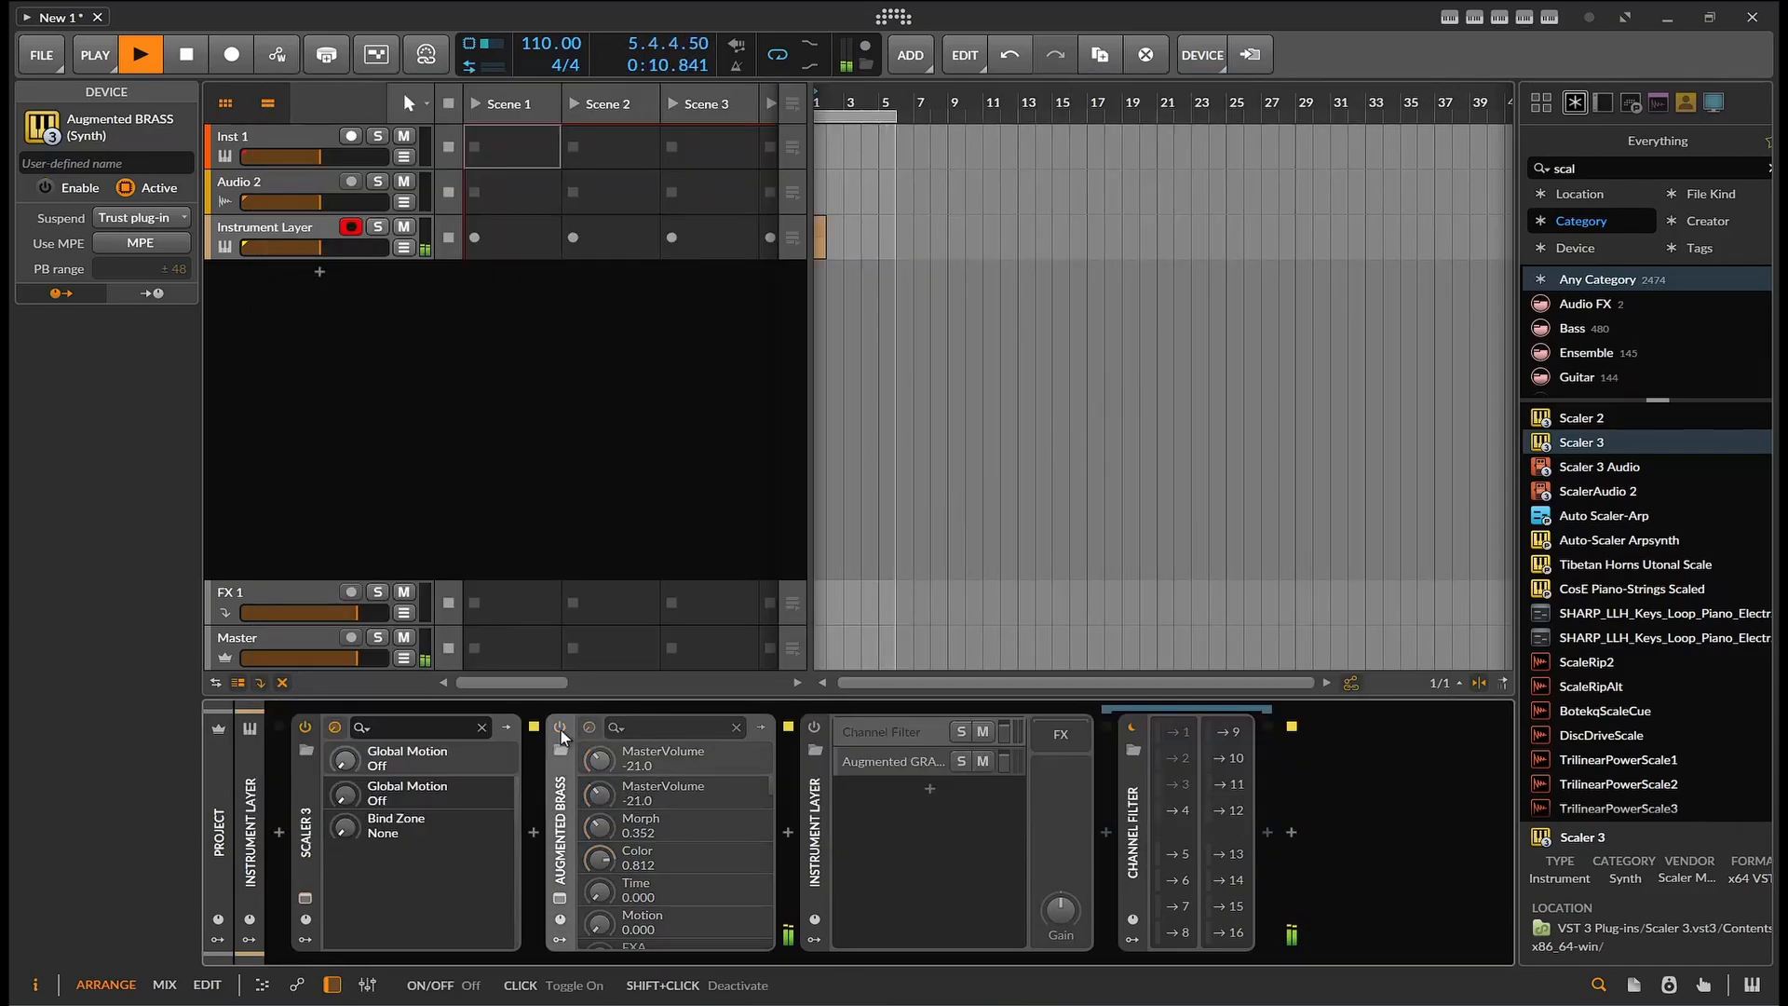
pyautogui.click(304, 898)
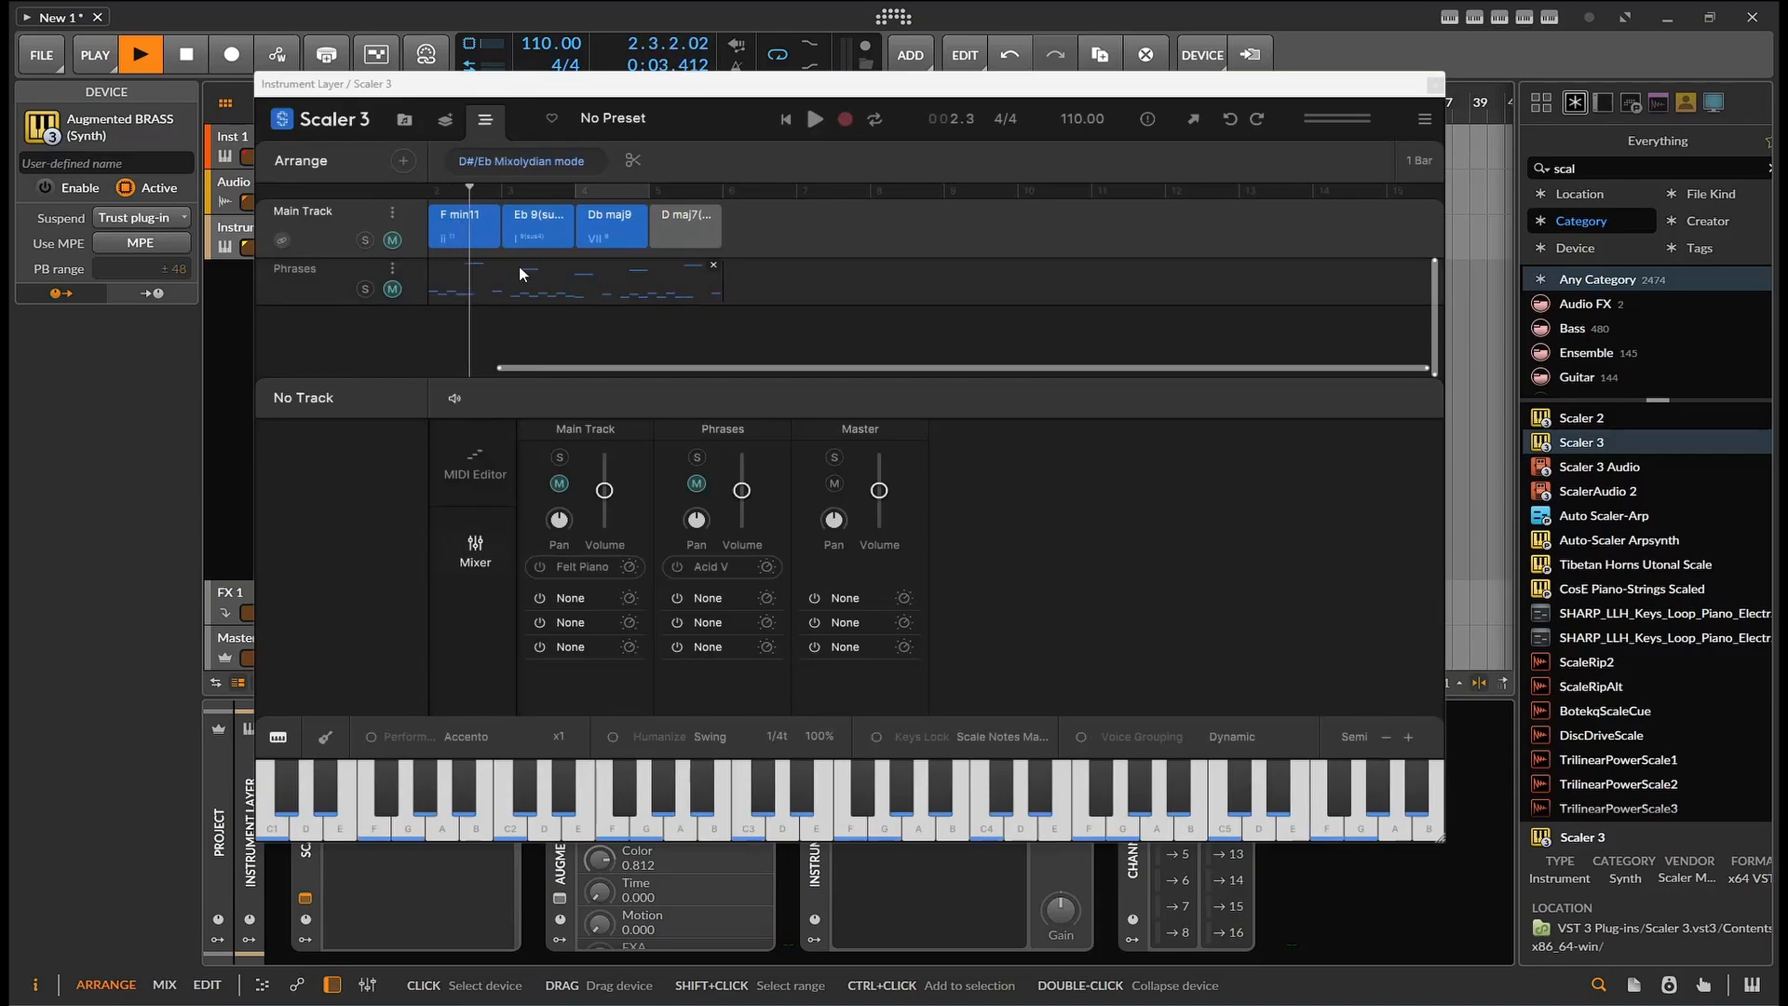
pyautogui.click(191, 58)
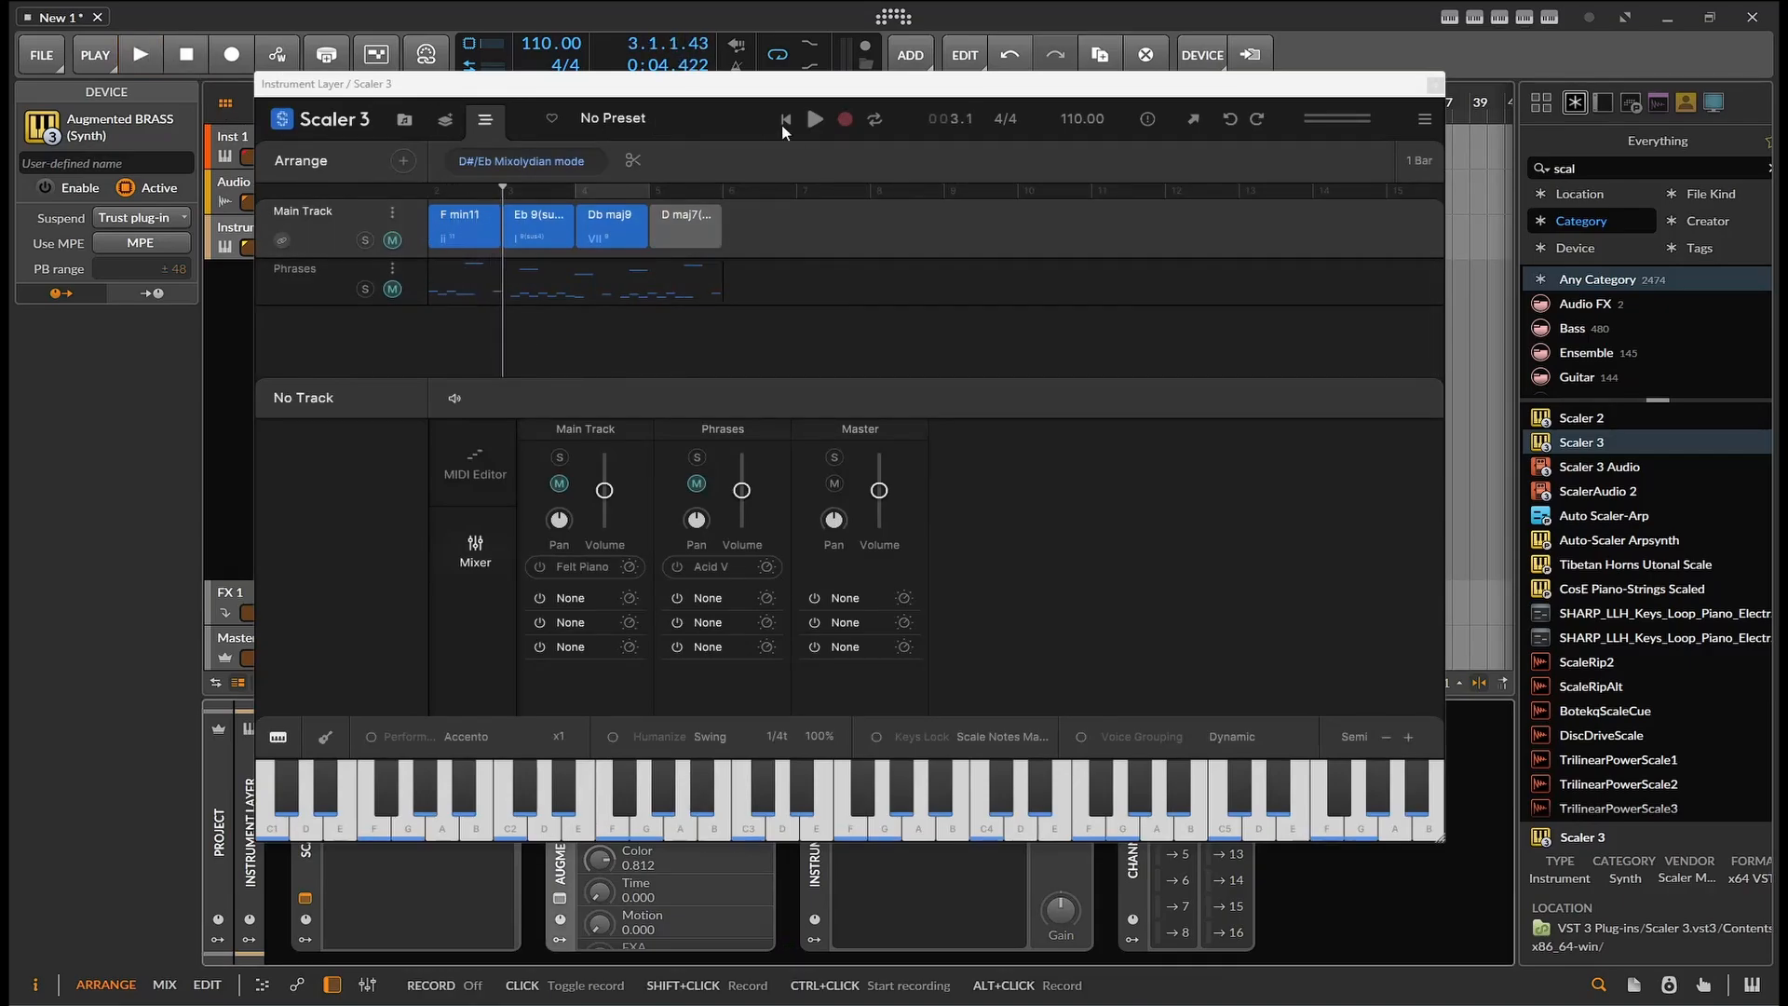
# Step: Start Scaler 3's own playback, unmute its Main Track and Phrases track, and close its window
pyautogui.click(815, 119)
pyautogui.click(814, 119)
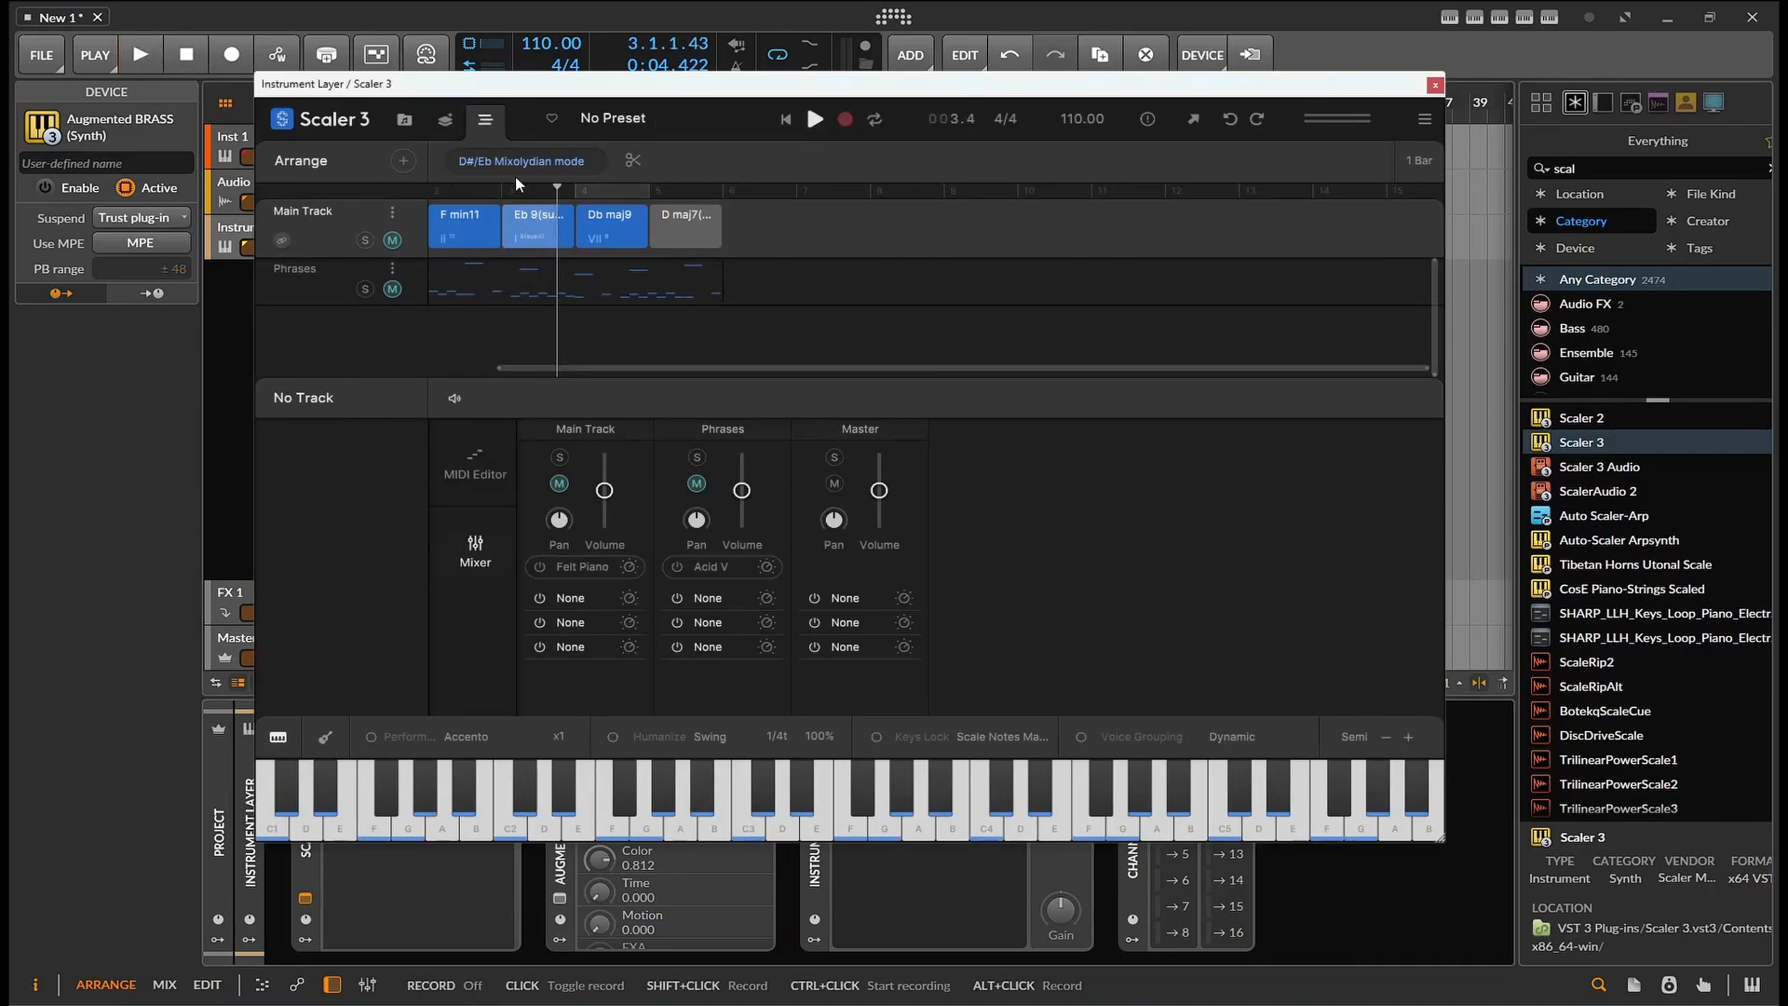
pyautogui.click(392, 240)
pyautogui.click(392, 290)
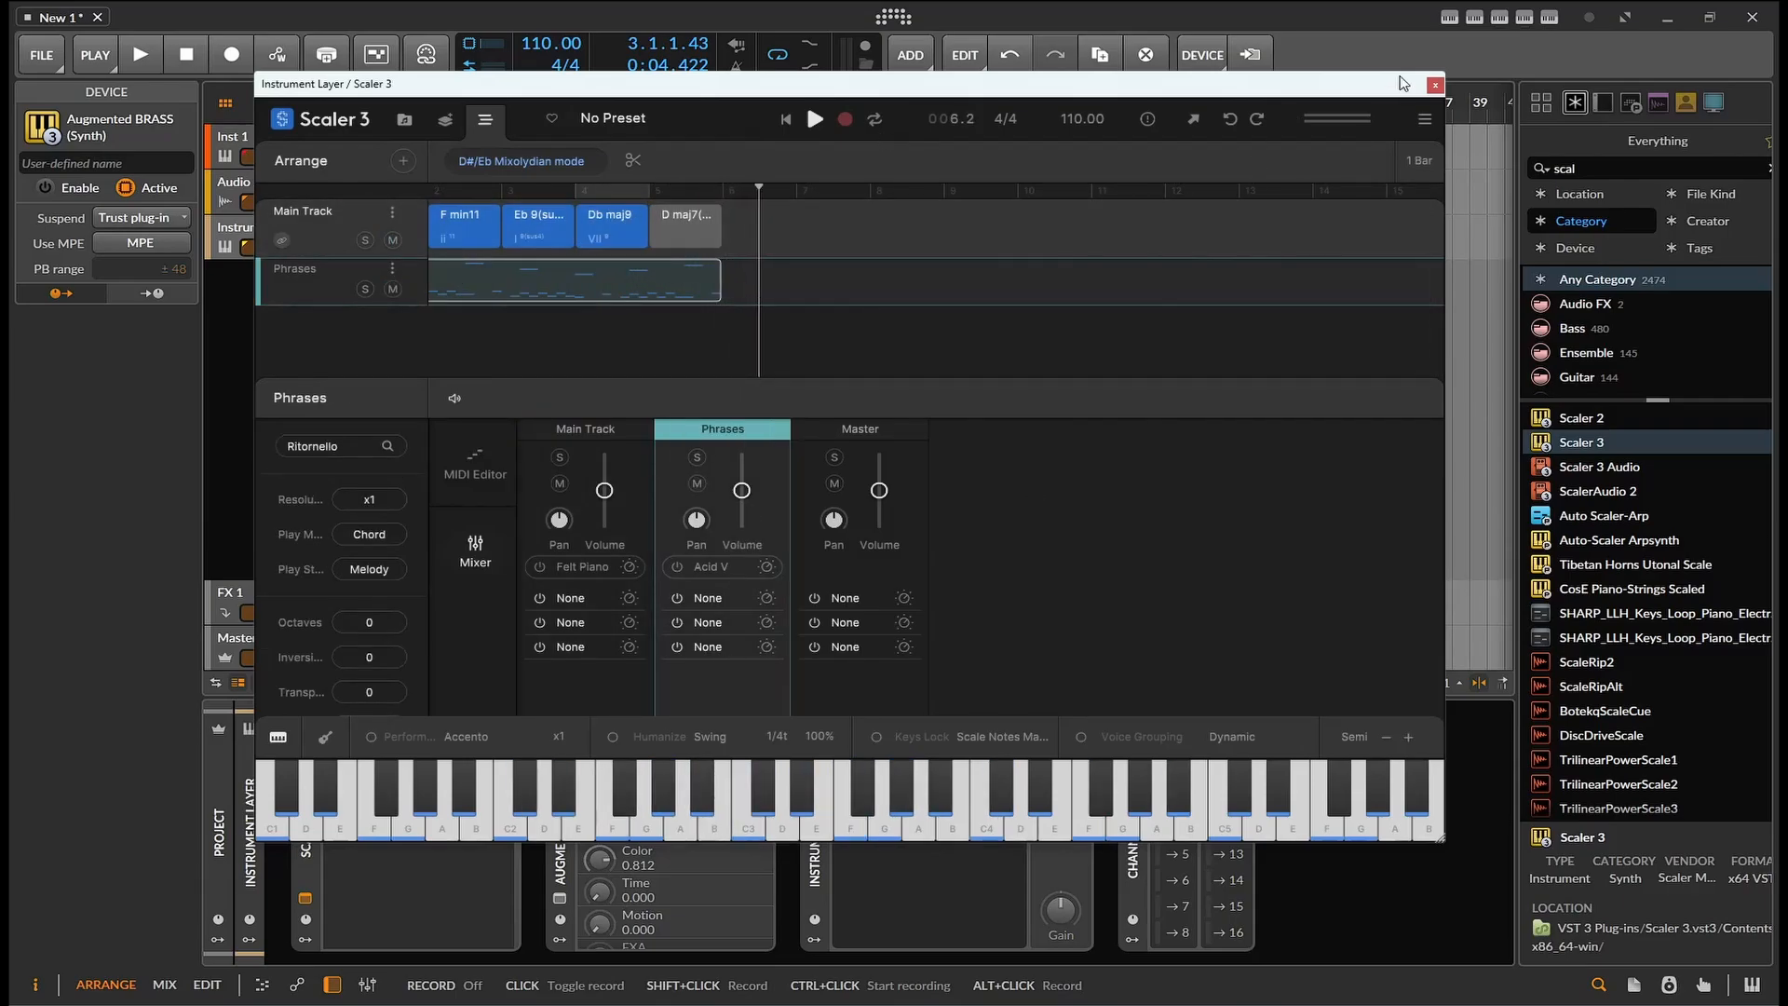
pyautogui.click(1435, 85)
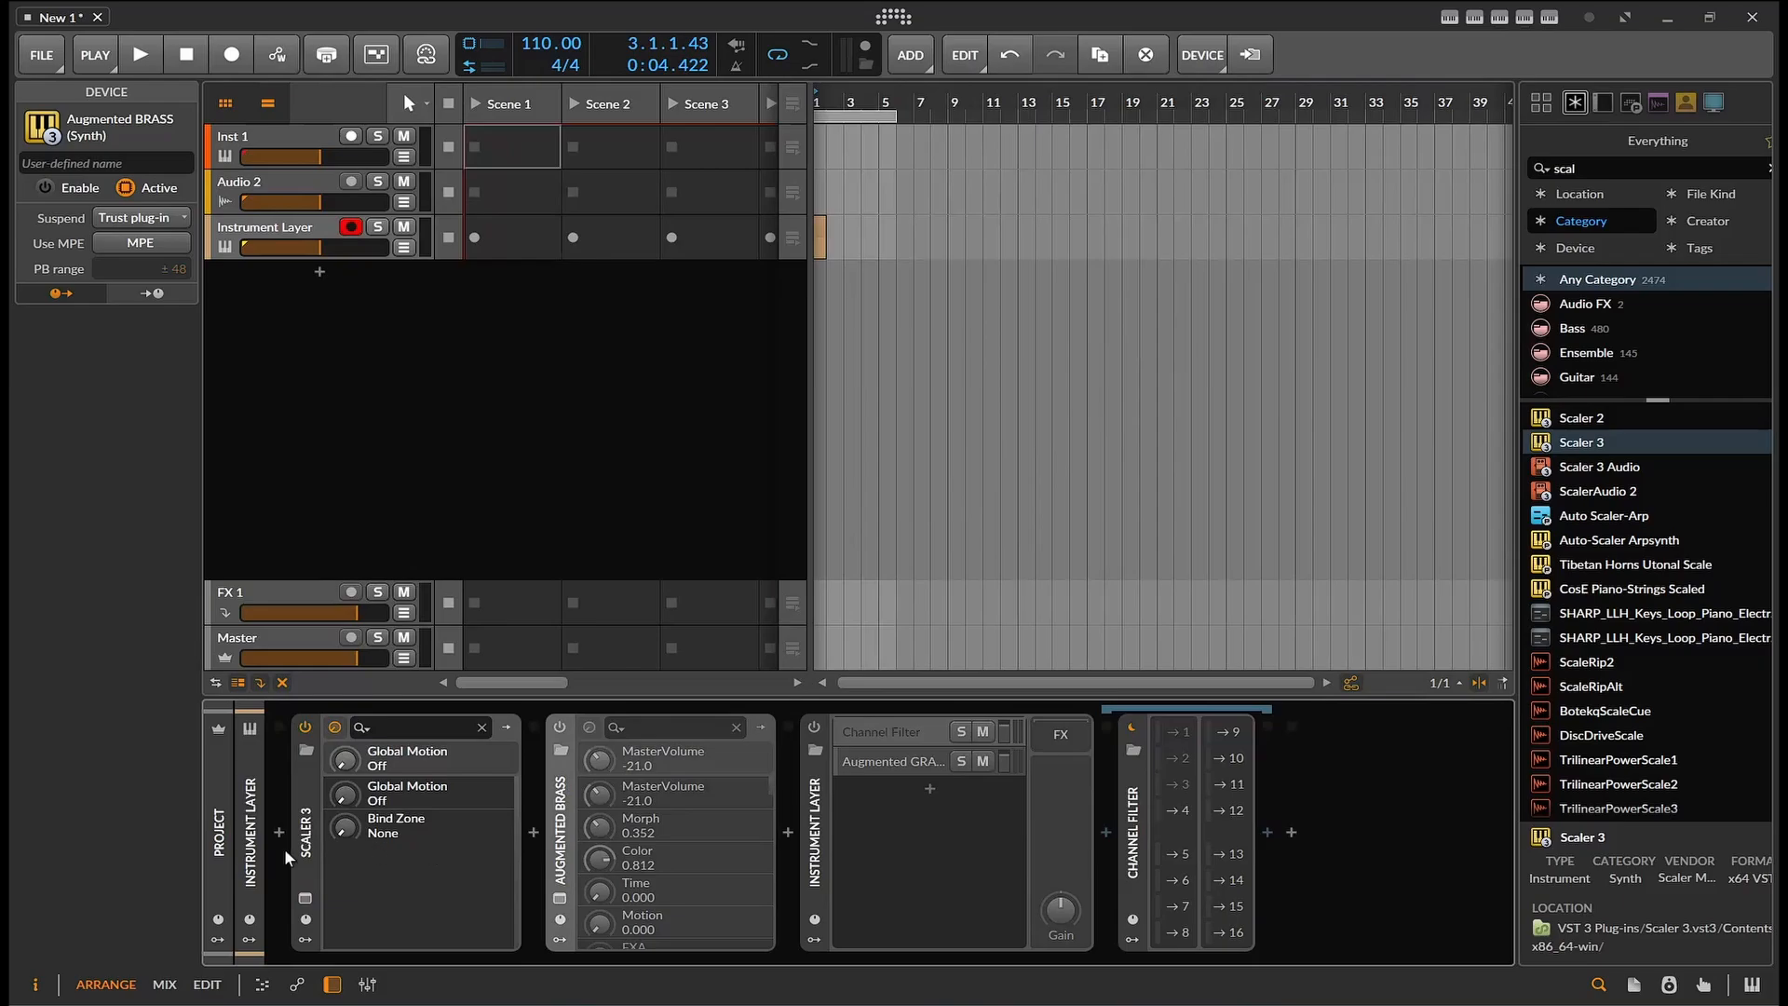
# Step: Reopen Scaler 3 and check the DAW Sync option of its playback control
pyautogui.click(305, 897)
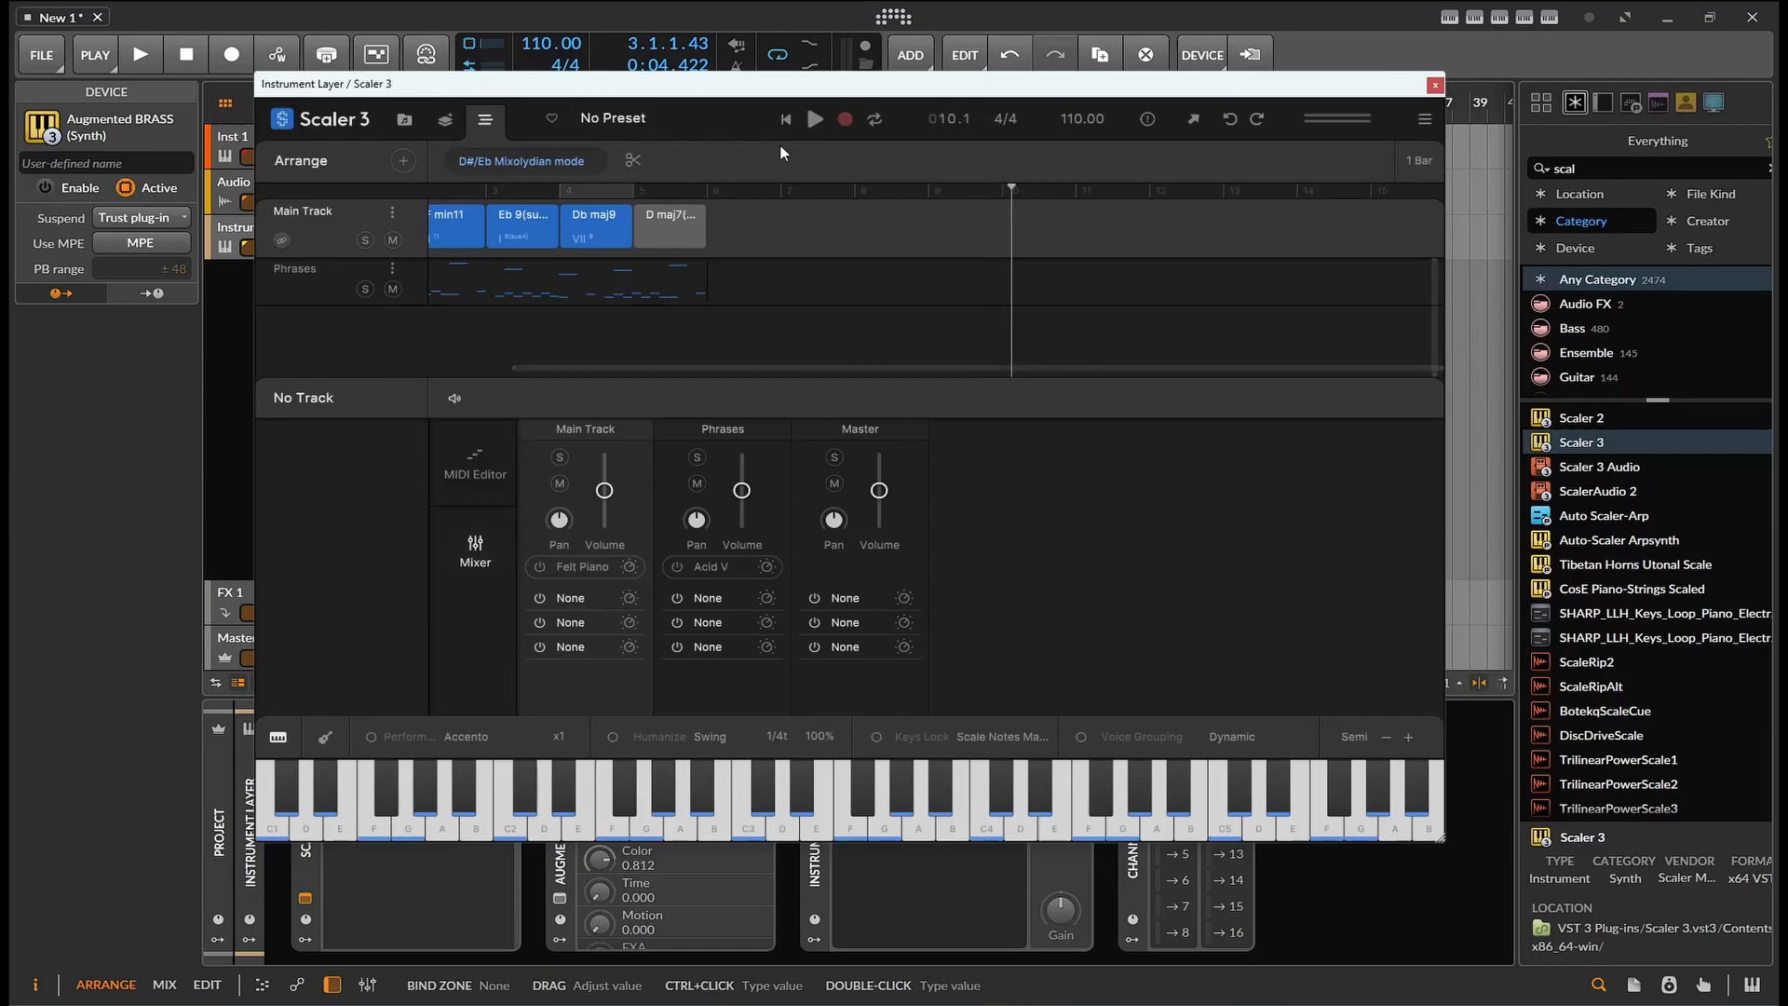
pyautogui.rightClick(815, 120)
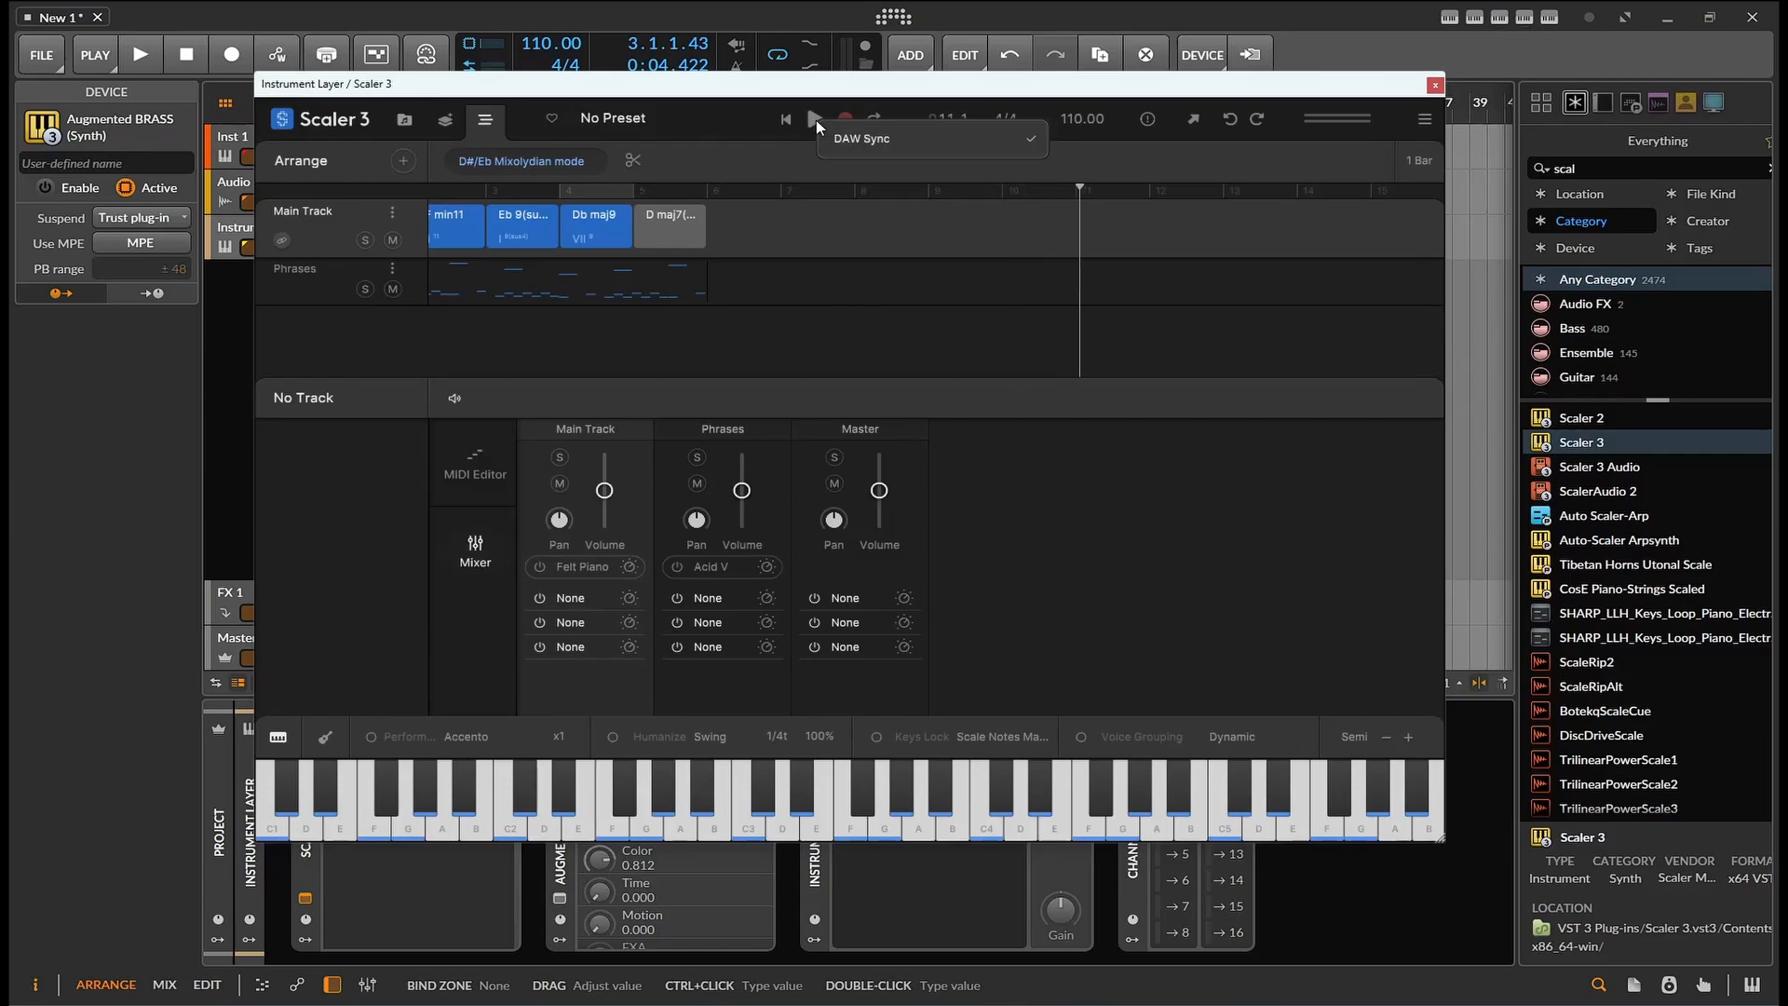
pyautogui.click(815, 121)
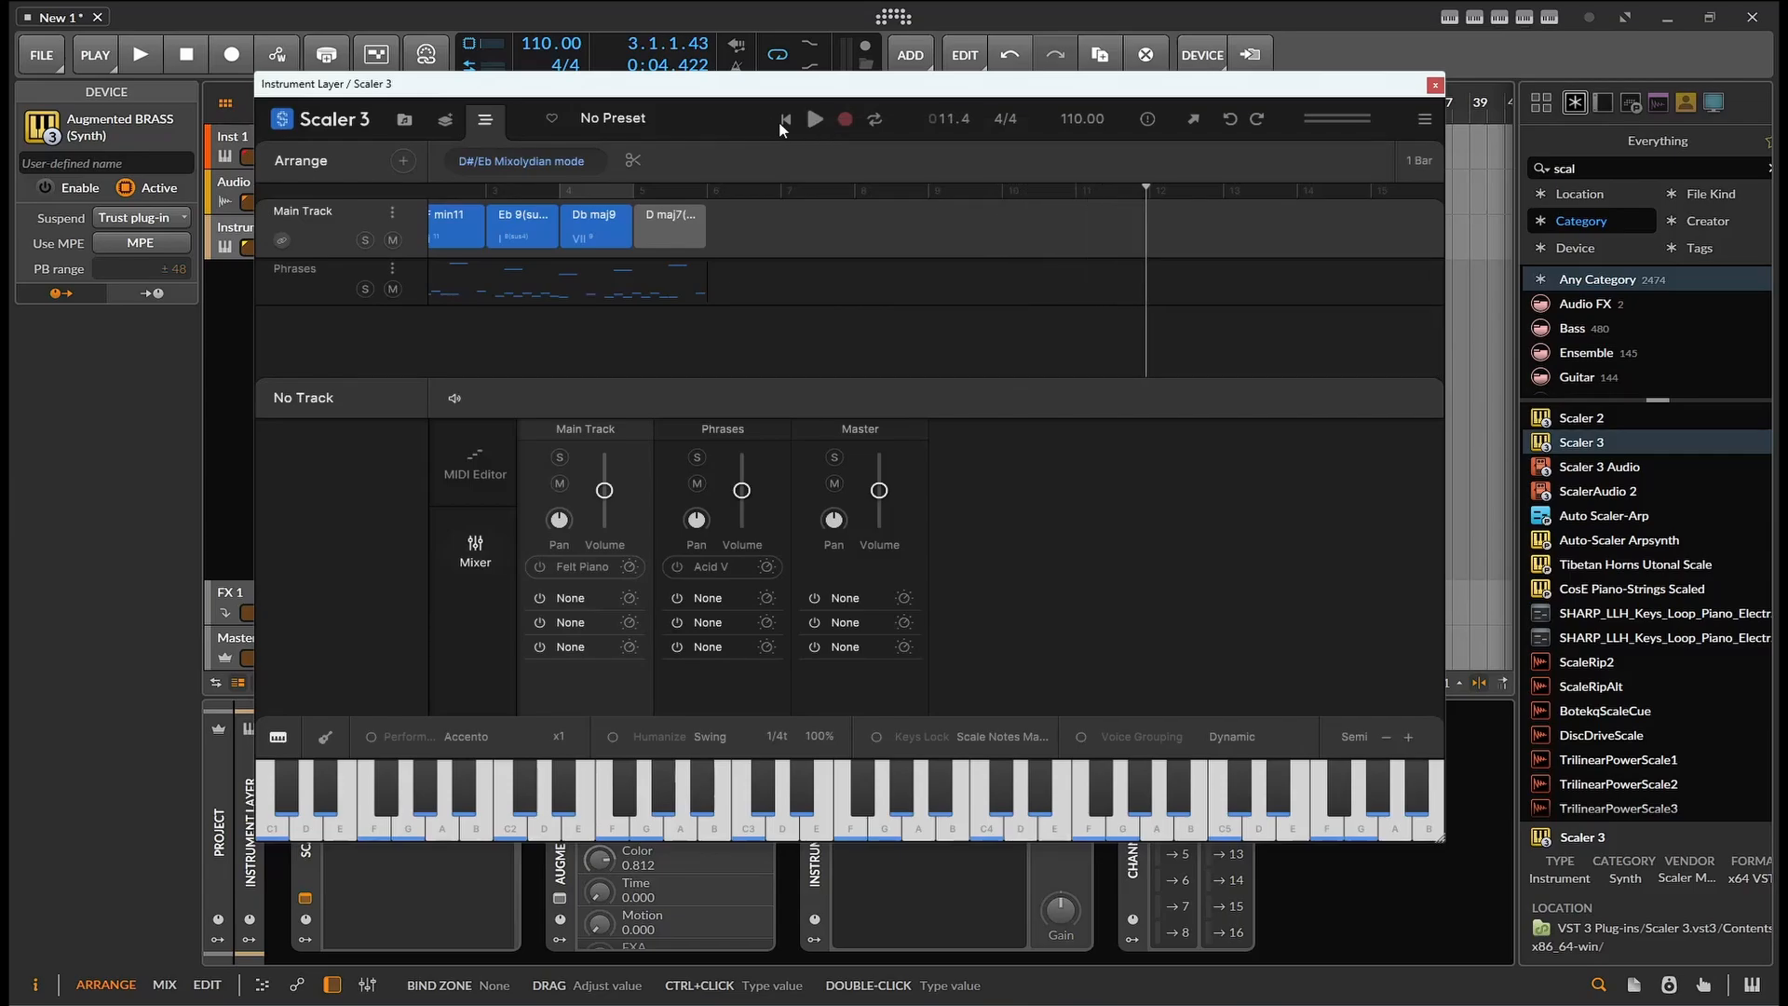
# Step: Start Bitwig's playback and raise the Main Track's volume slightly in Scaler 3's mixer
pyautogui.click(145, 53)
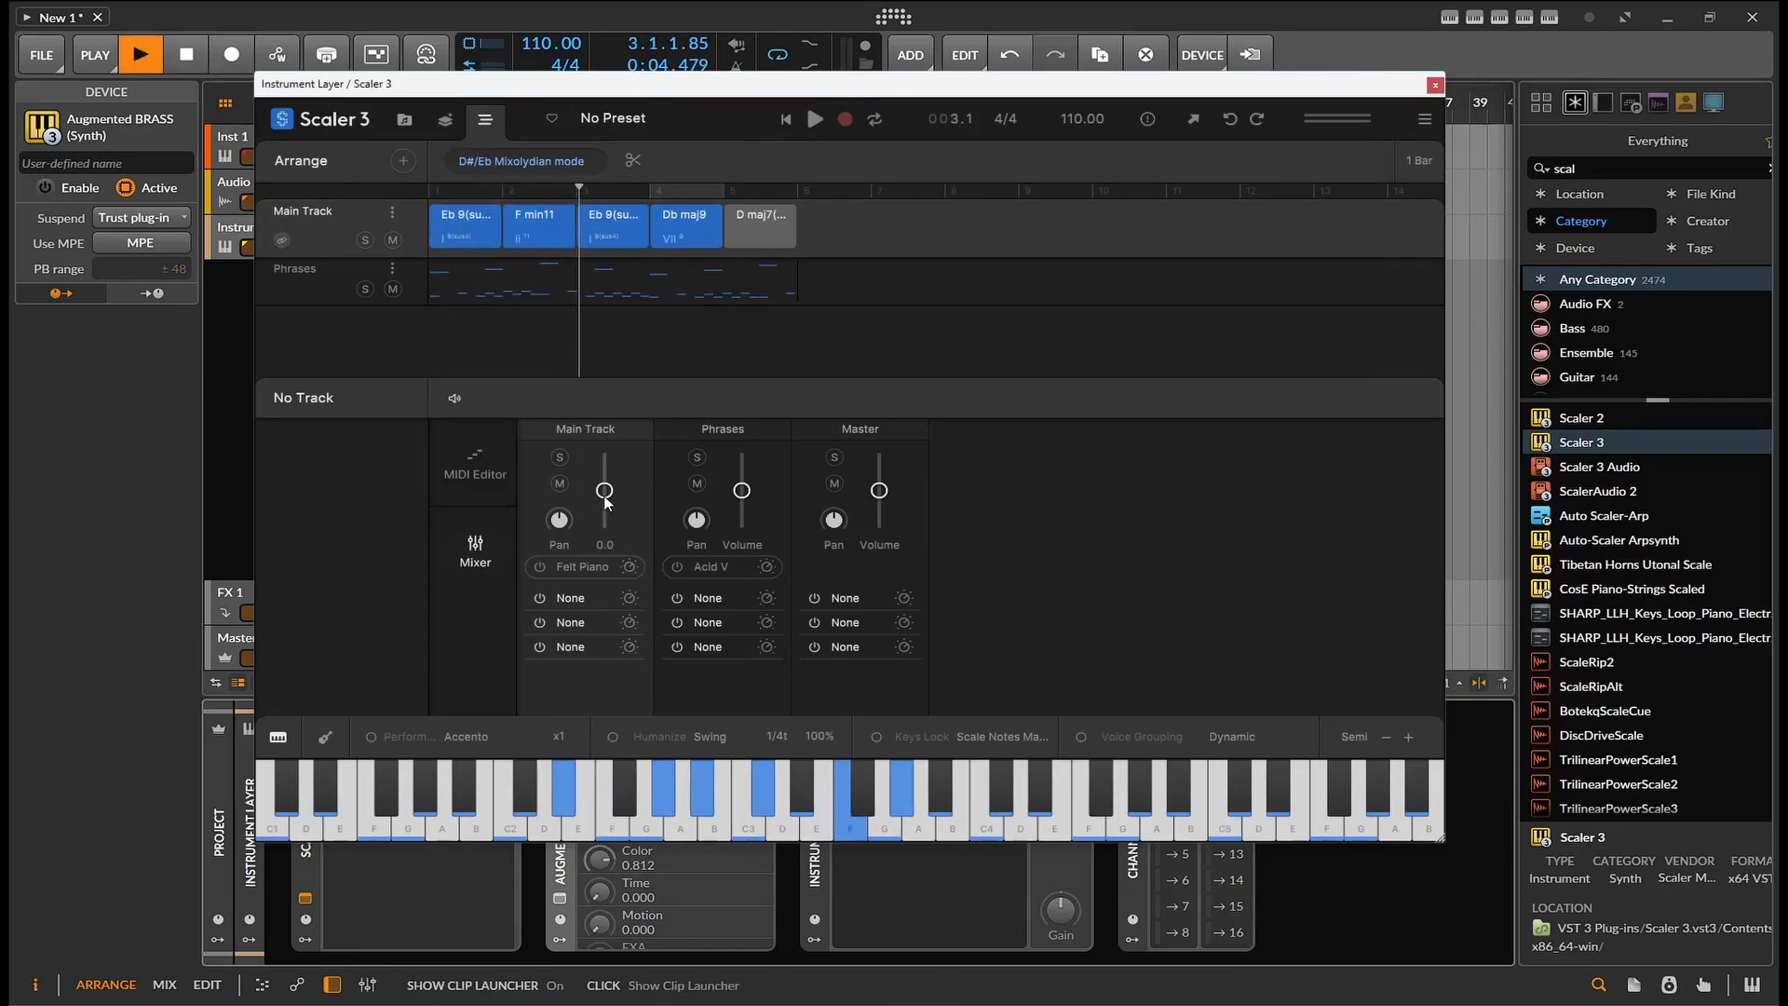
pyautogui.moveTo(604, 495); pyautogui.dragTo(605, 488)
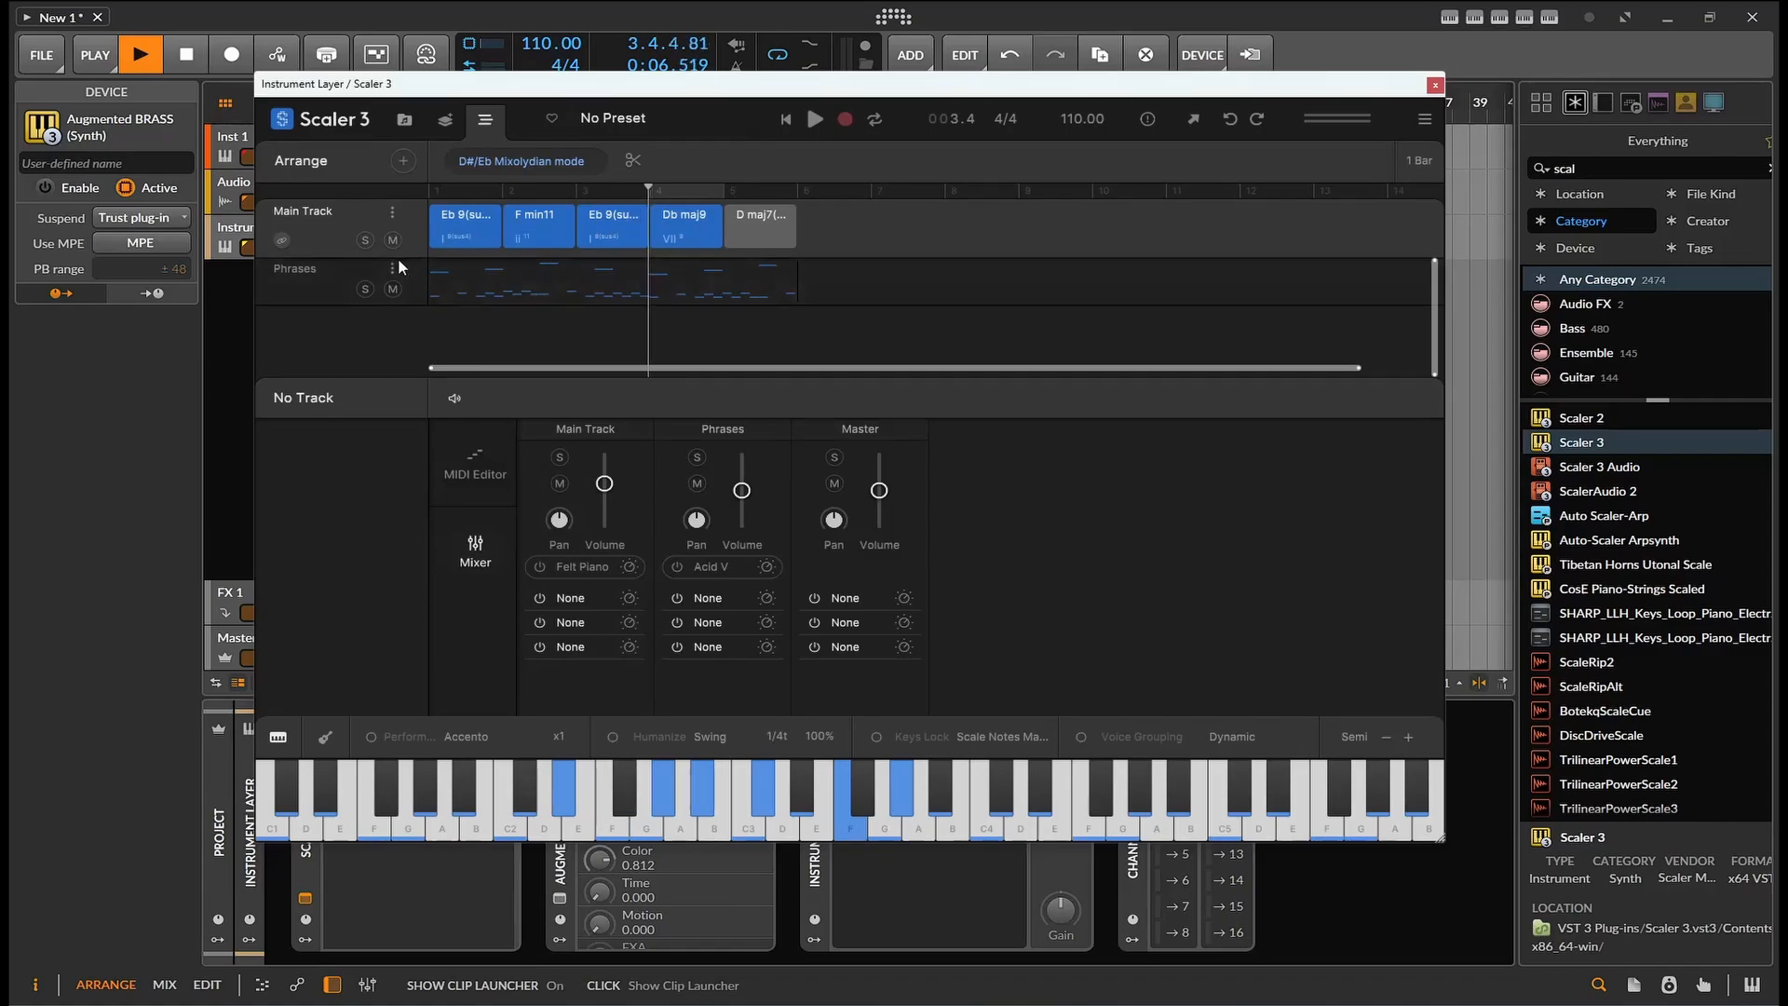
pyautogui.click(392, 214)
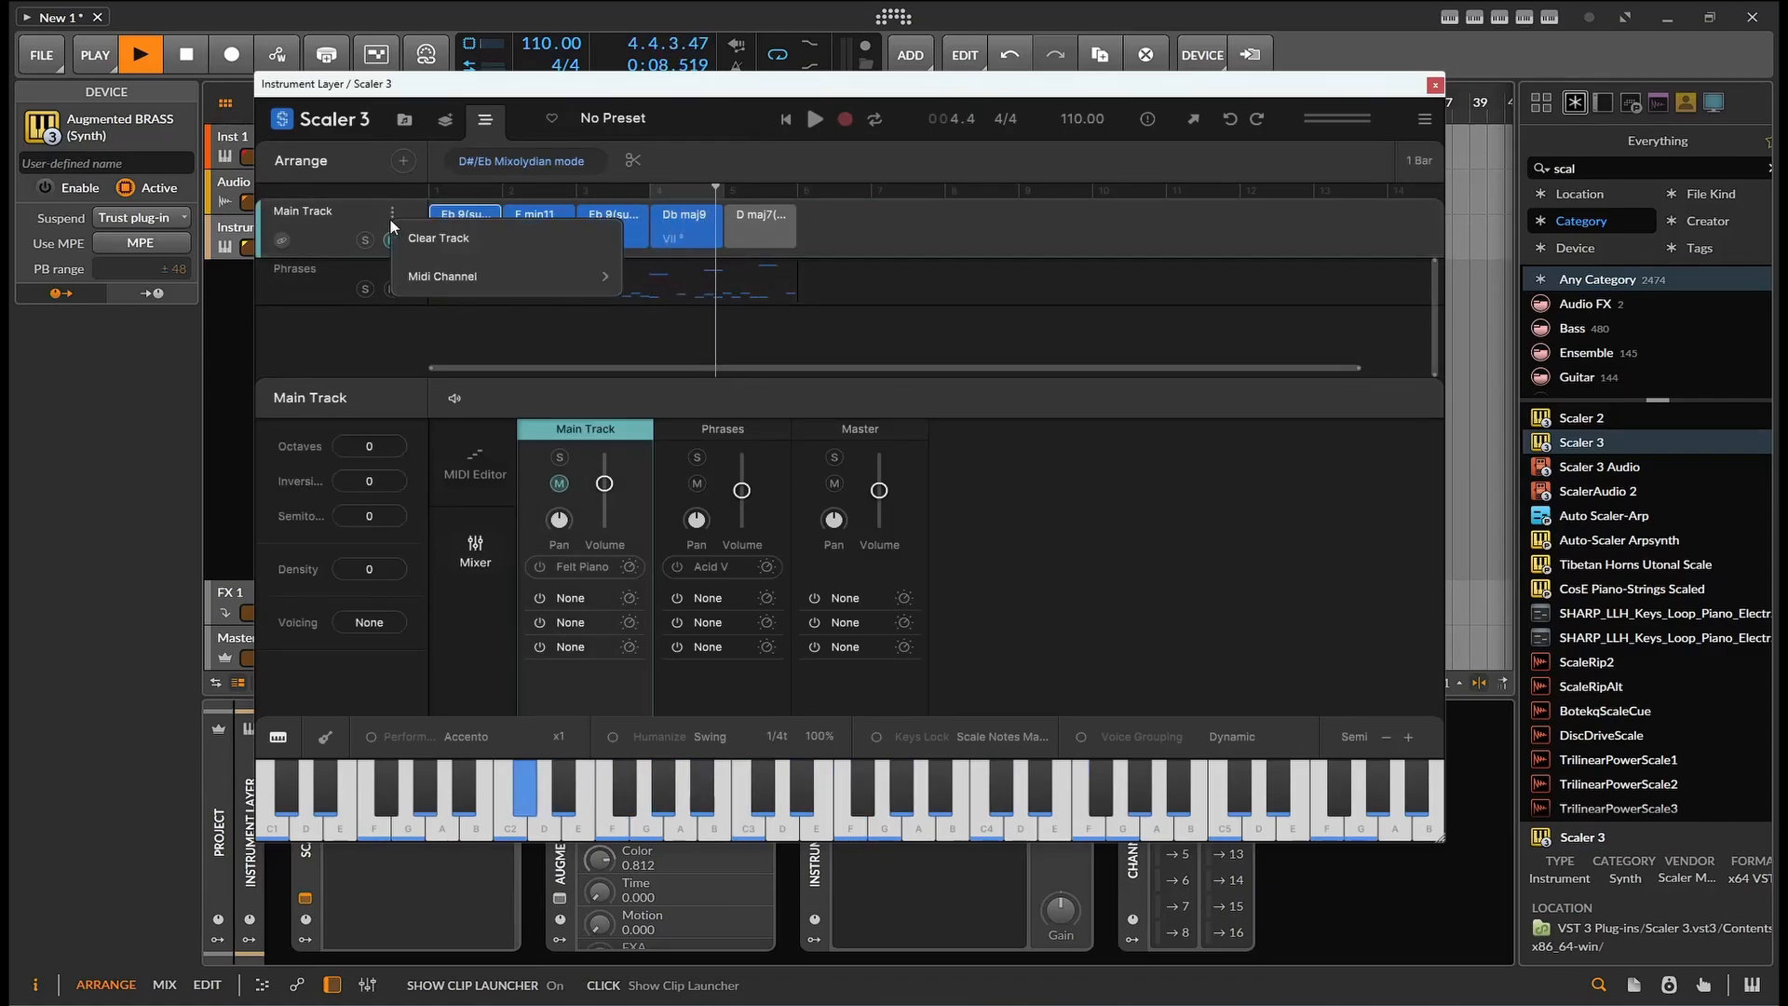
pyautogui.click(397, 237)
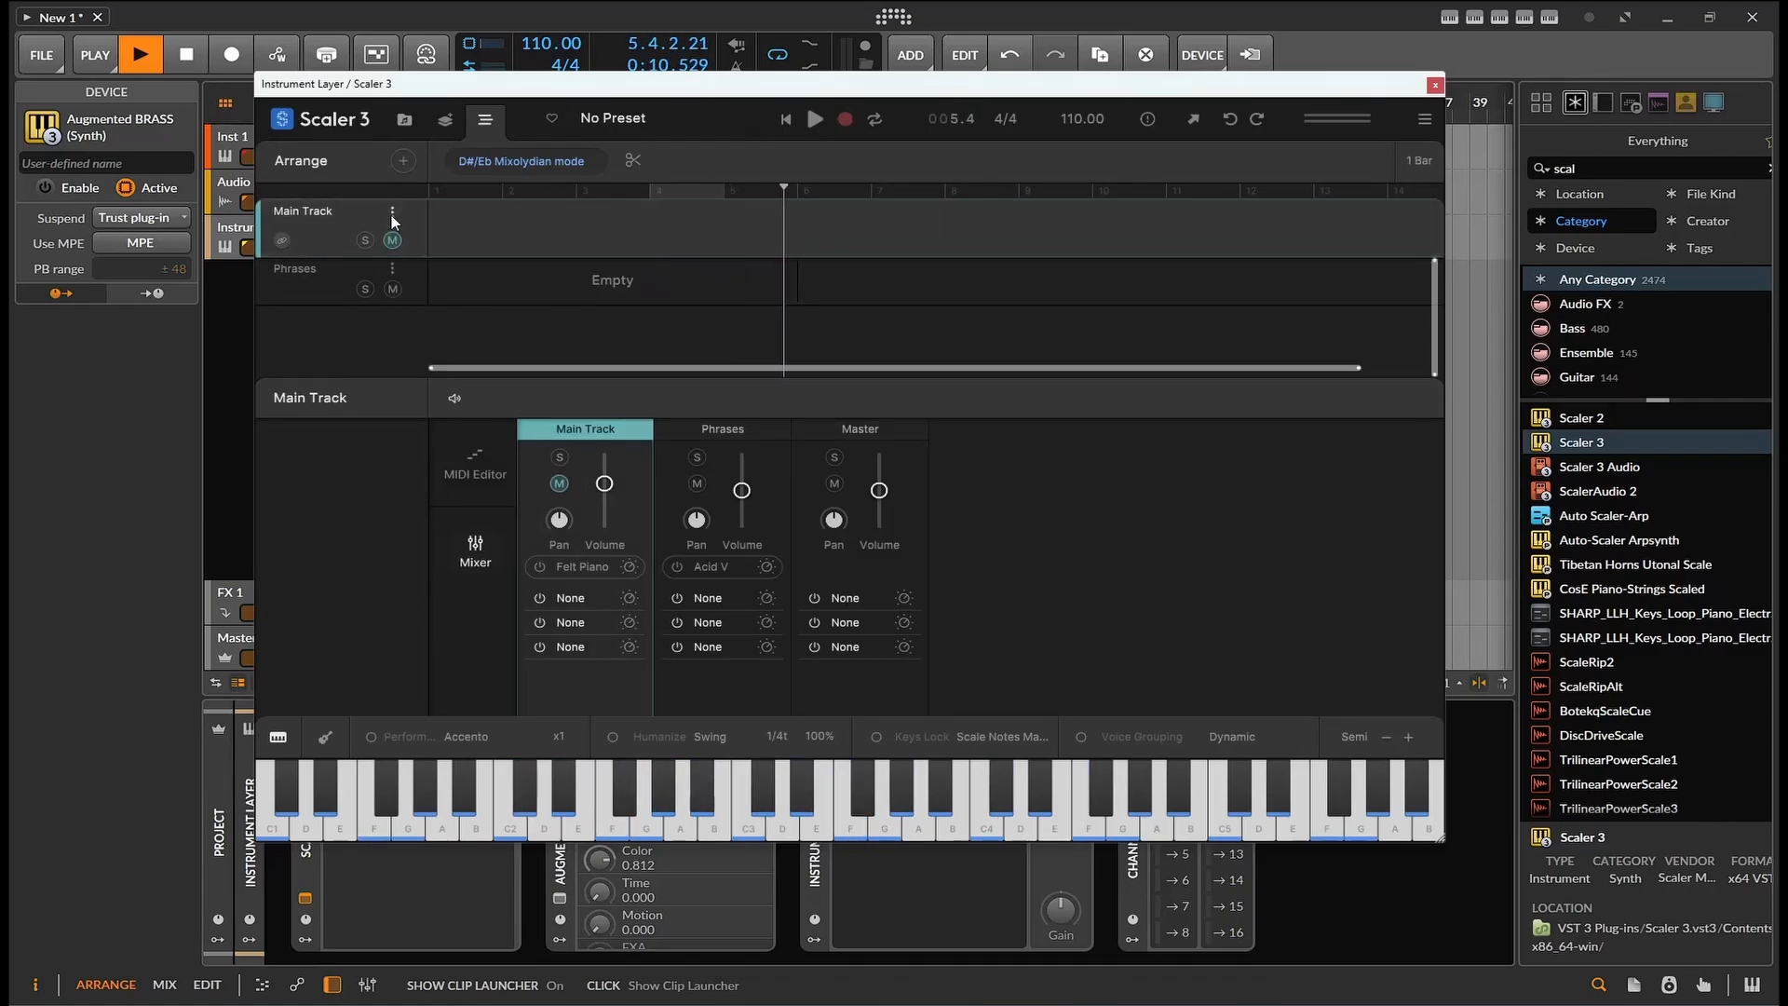
pyautogui.click(392, 217)
pyautogui.moveTo(483, 272)
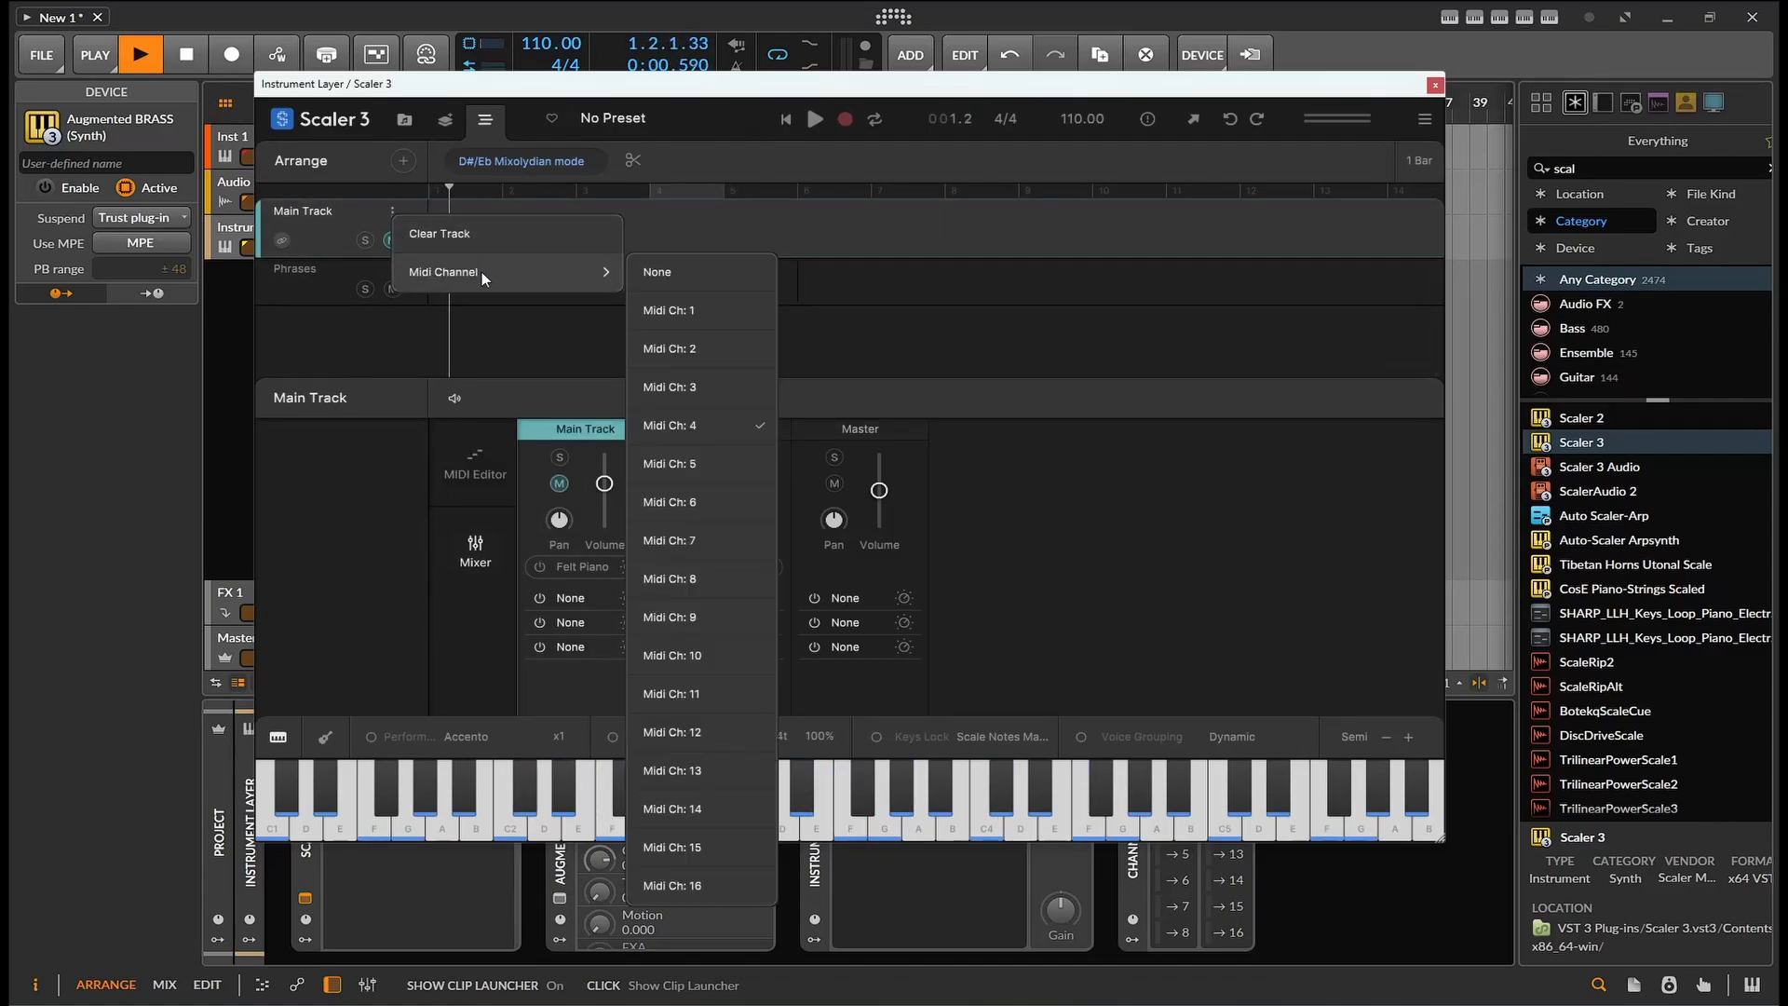
pyautogui.click(689, 277)
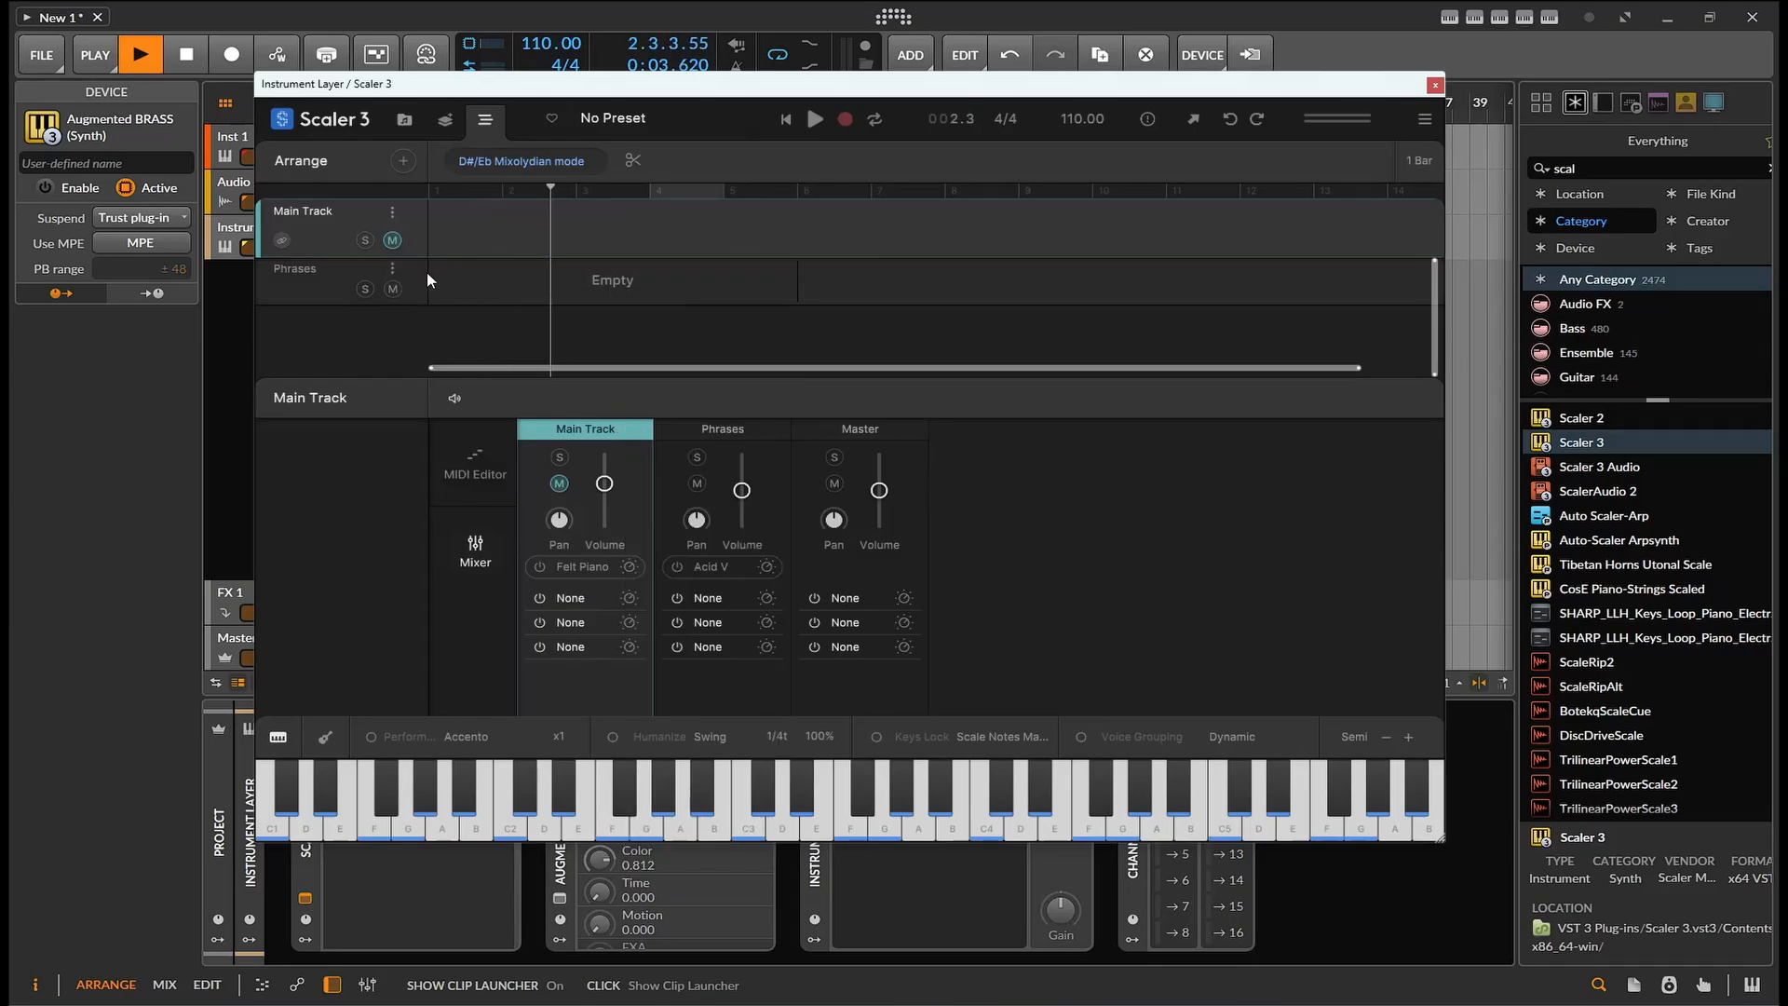
pyautogui.press('space')
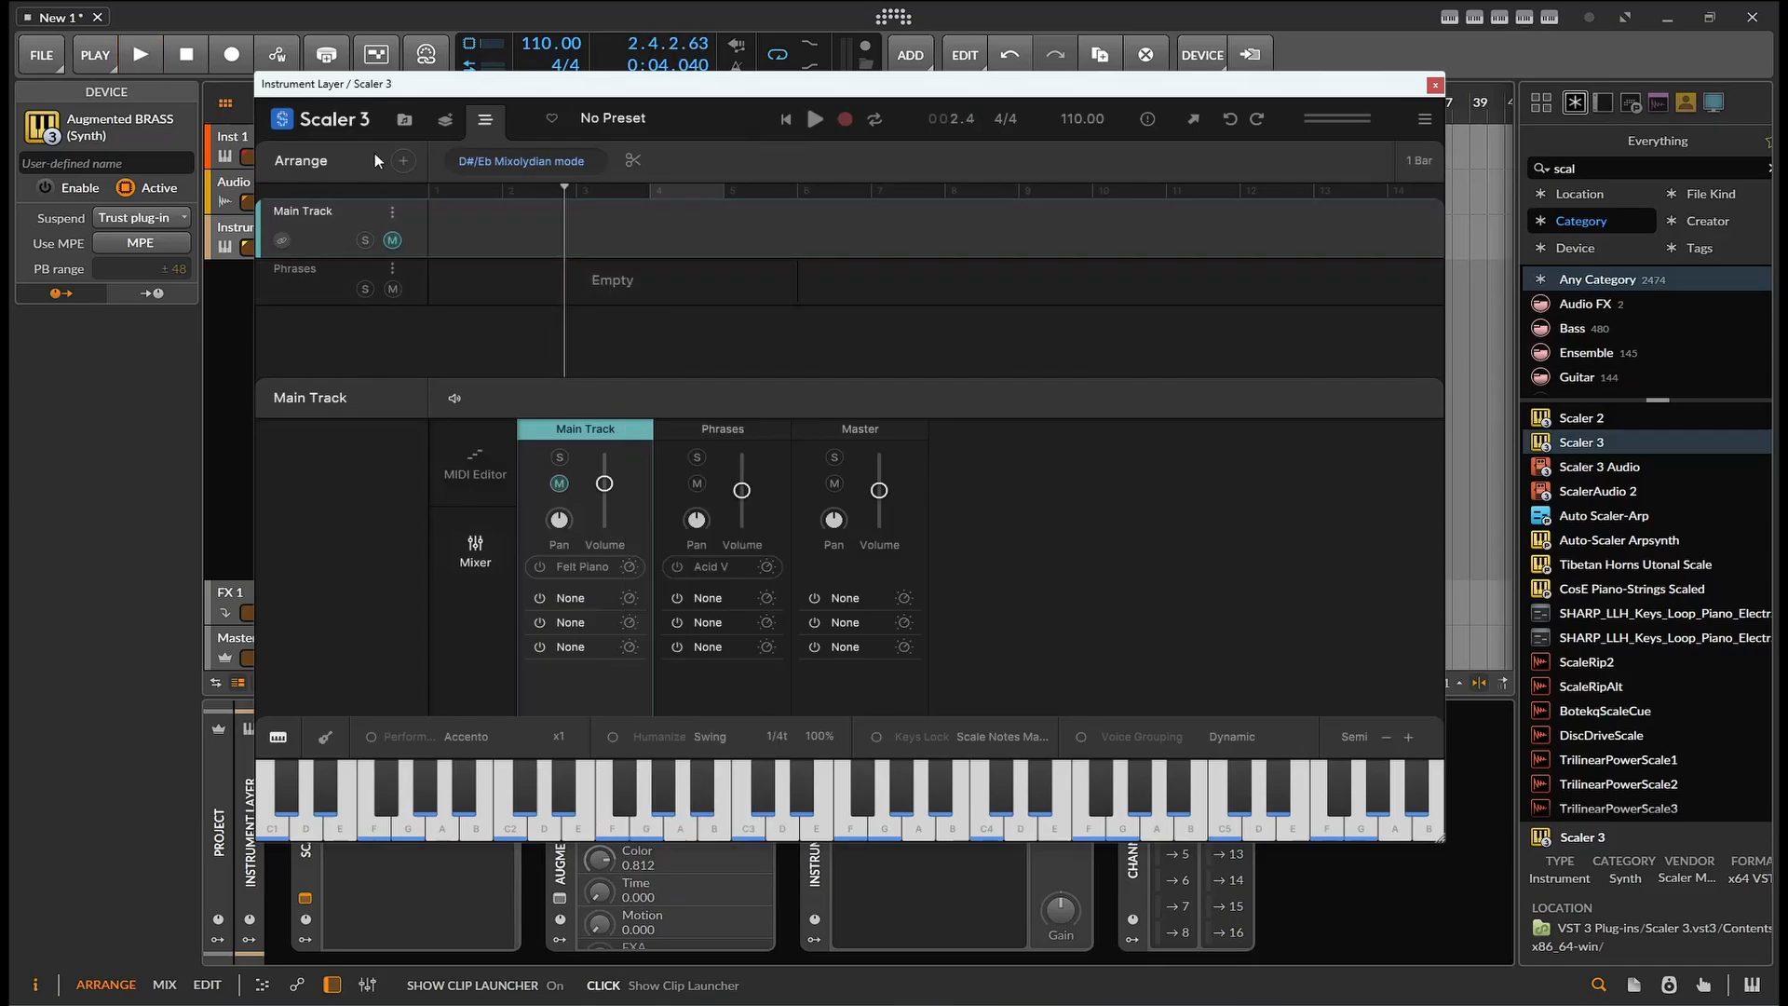
# Step: Undo the clearing of the Main Track until its chords and phrase clips are restored
pyautogui.hotkey('ctrl', 'z')
pyautogui.hotkey('ctrl', 'z')
pyautogui.hotkey('ctrl', 'z')
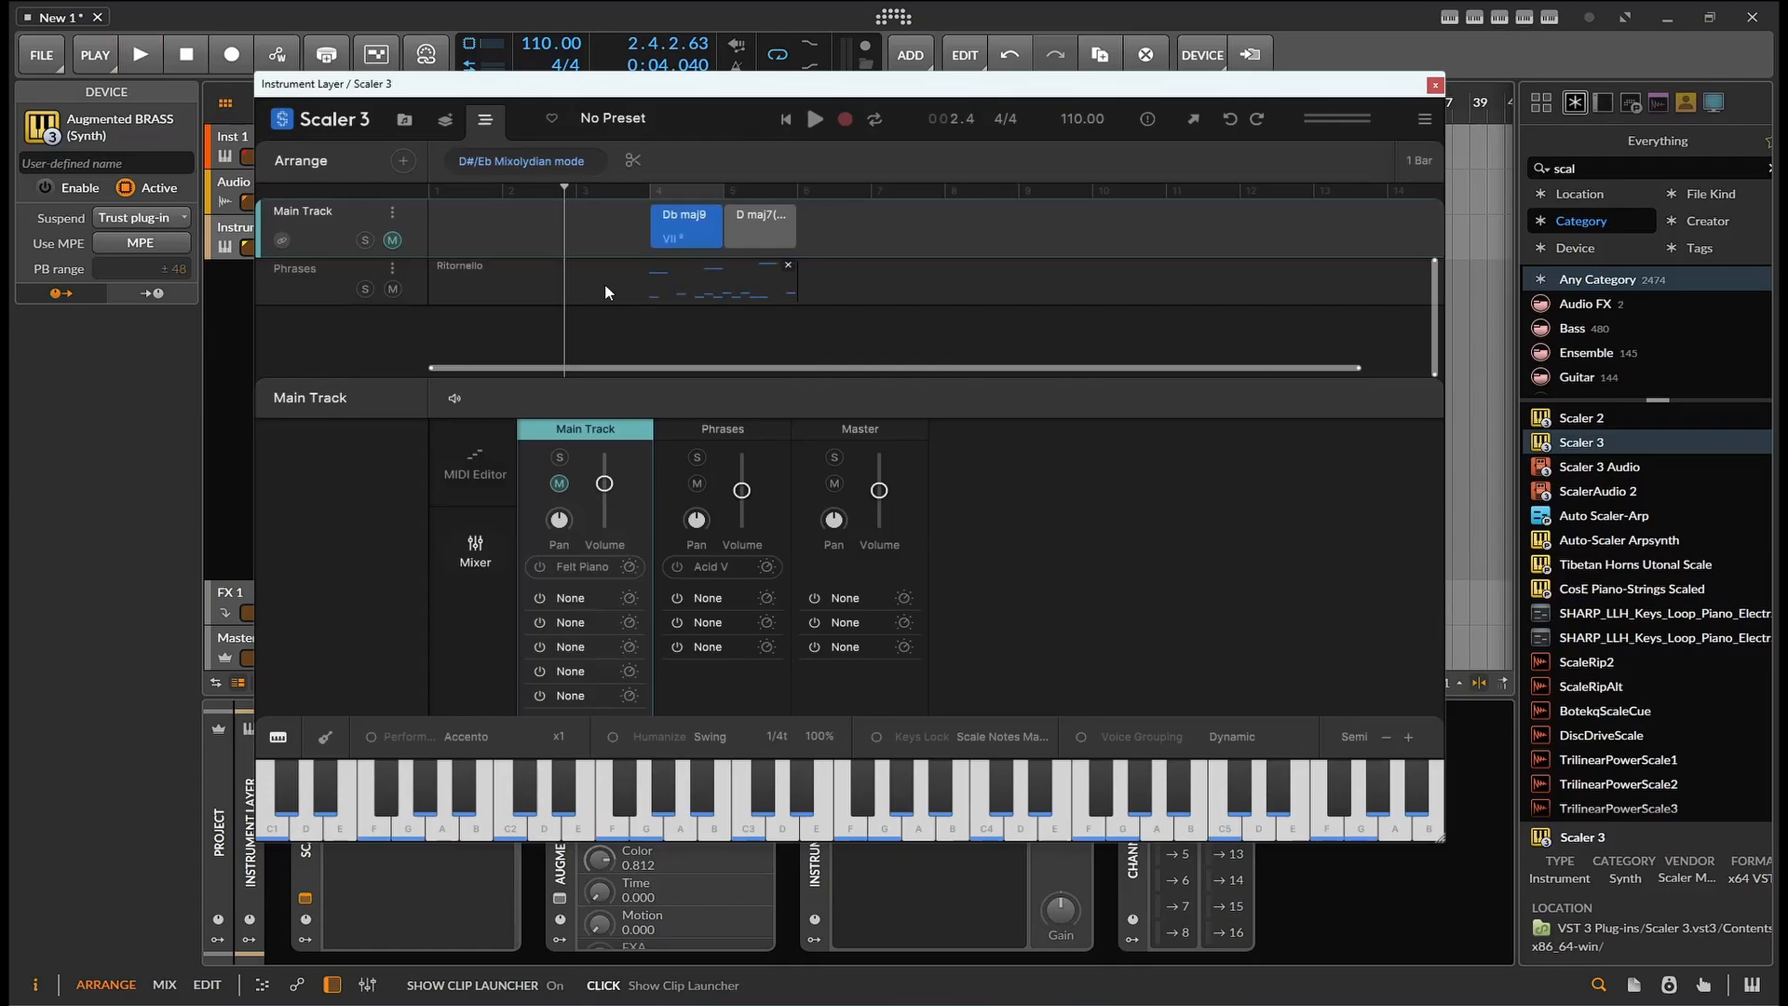
pyautogui.hotkey('ctrl', 'z')
pyautogui.hotkey('ctrl', 'z')
pyautogui.hotkey('ctrl', 'z')
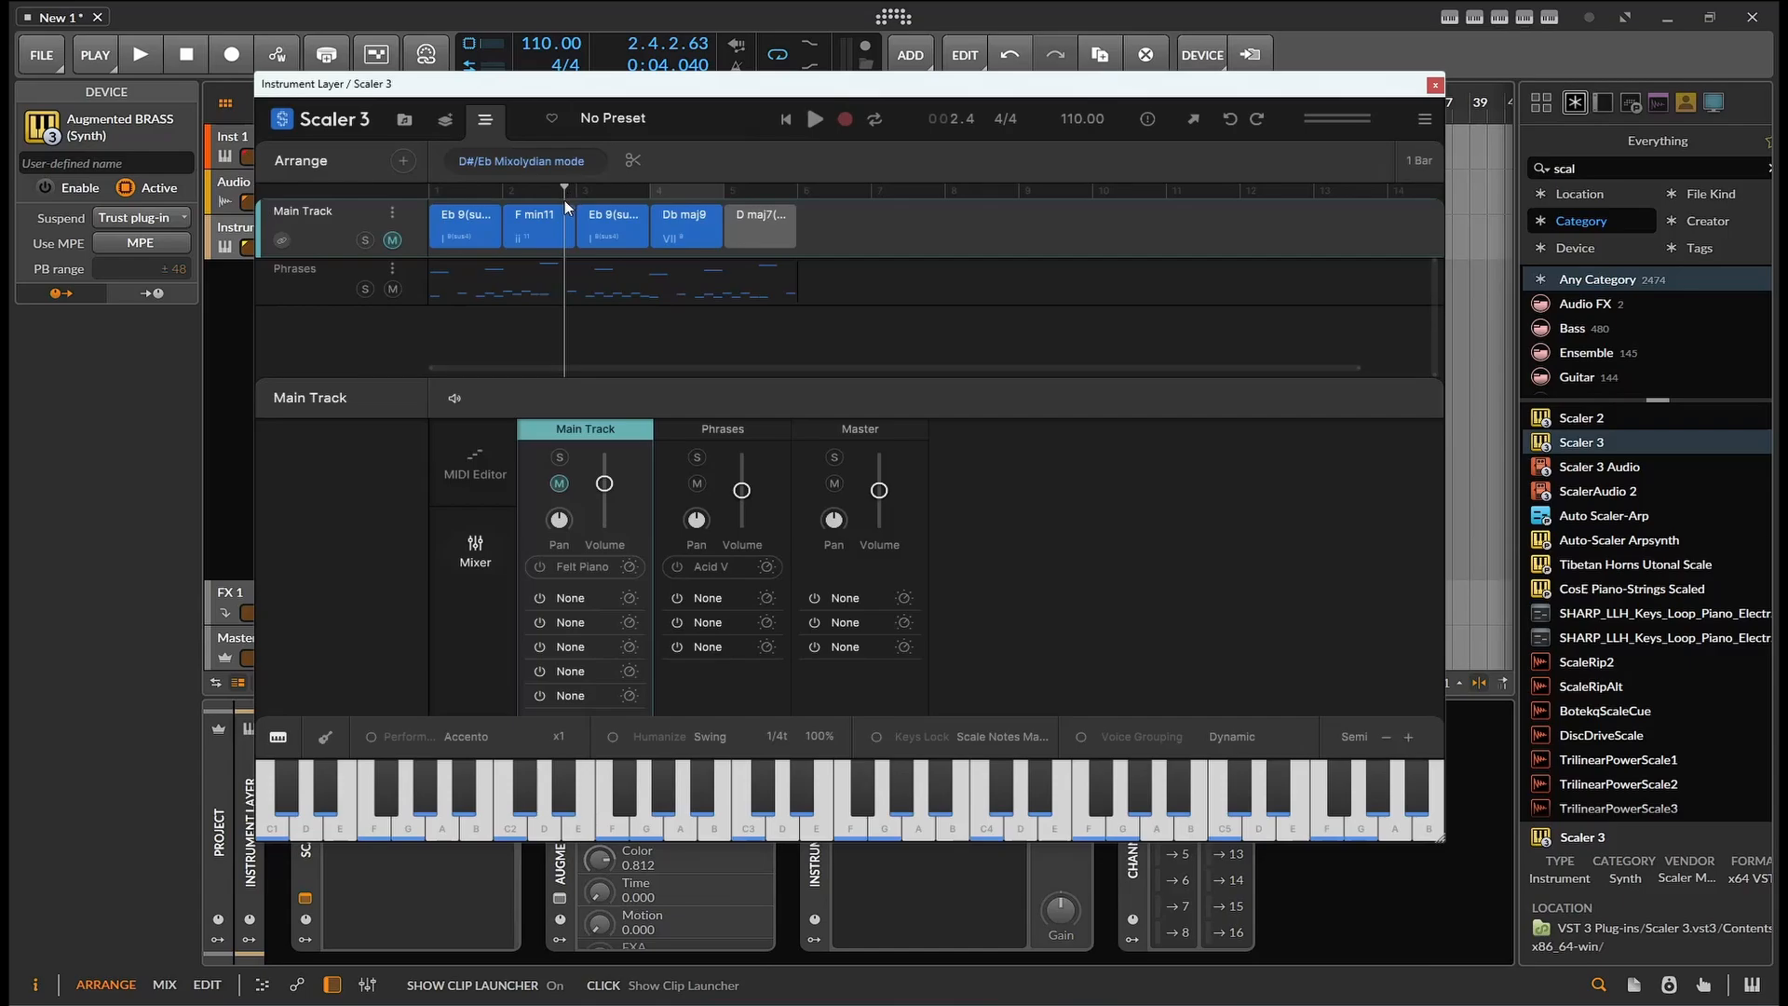
# Step: Restart playback from the first bar, unmute the Main Track and set its MIDI channel to None
pyautogui.click(449, 195)
pyautogui.press('space')
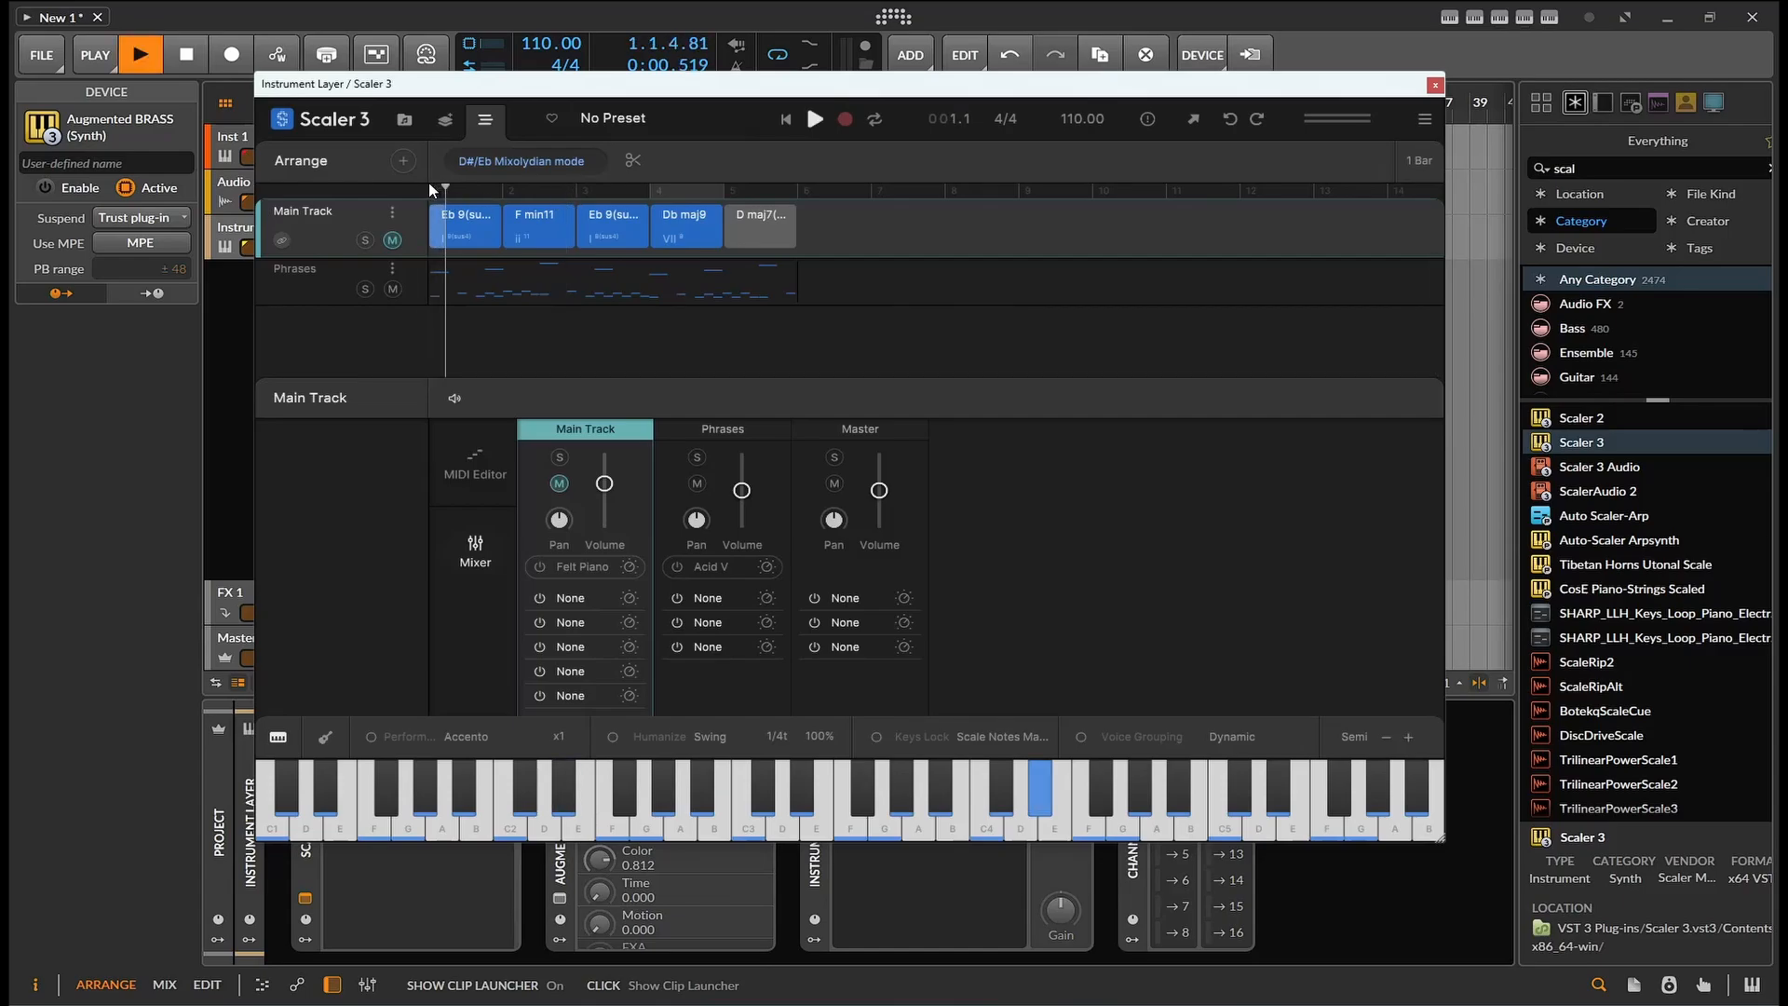
pyautogui.click(392, 240)
pyautogui.click(393, 216)
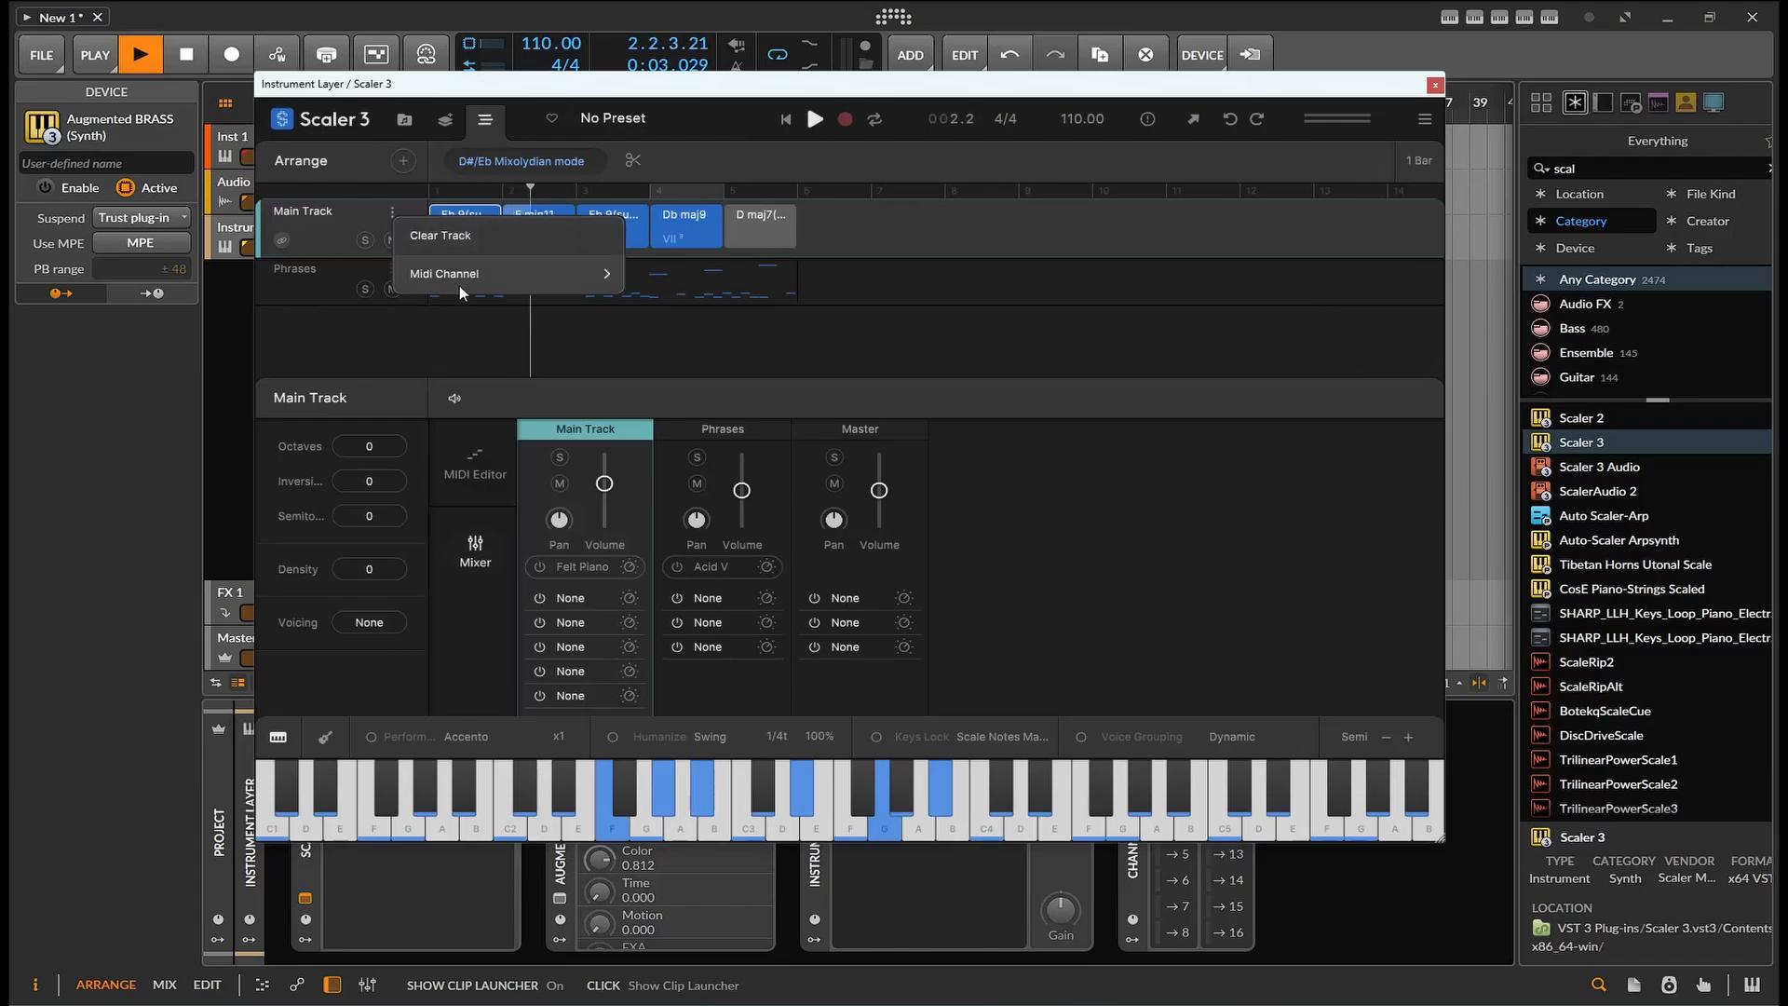
pyautogui.moveTo(460, 284)
pyautogui.click(684, 276)
# Step: Set the Phrases track's MIDI channel to None and close Scaler 3's window
pyautogui.click(392, 269)
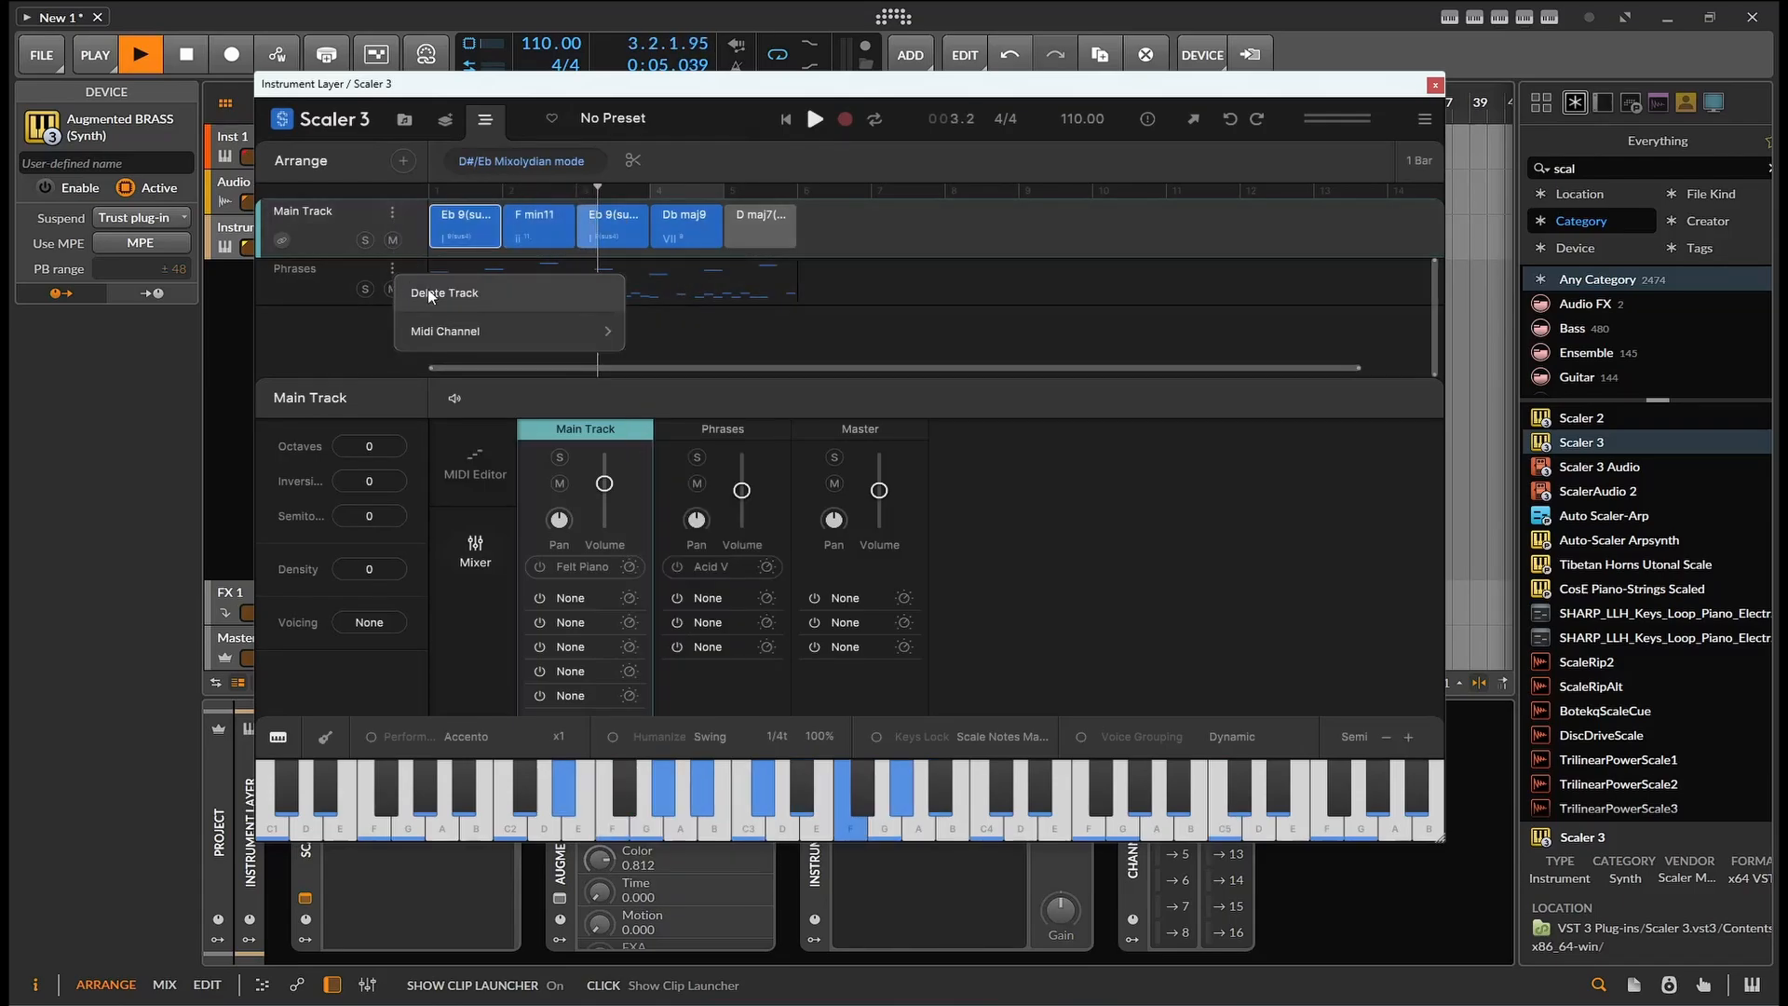
pyautogui.moveTo(558, 327)
pyautogui.click(631, 329)
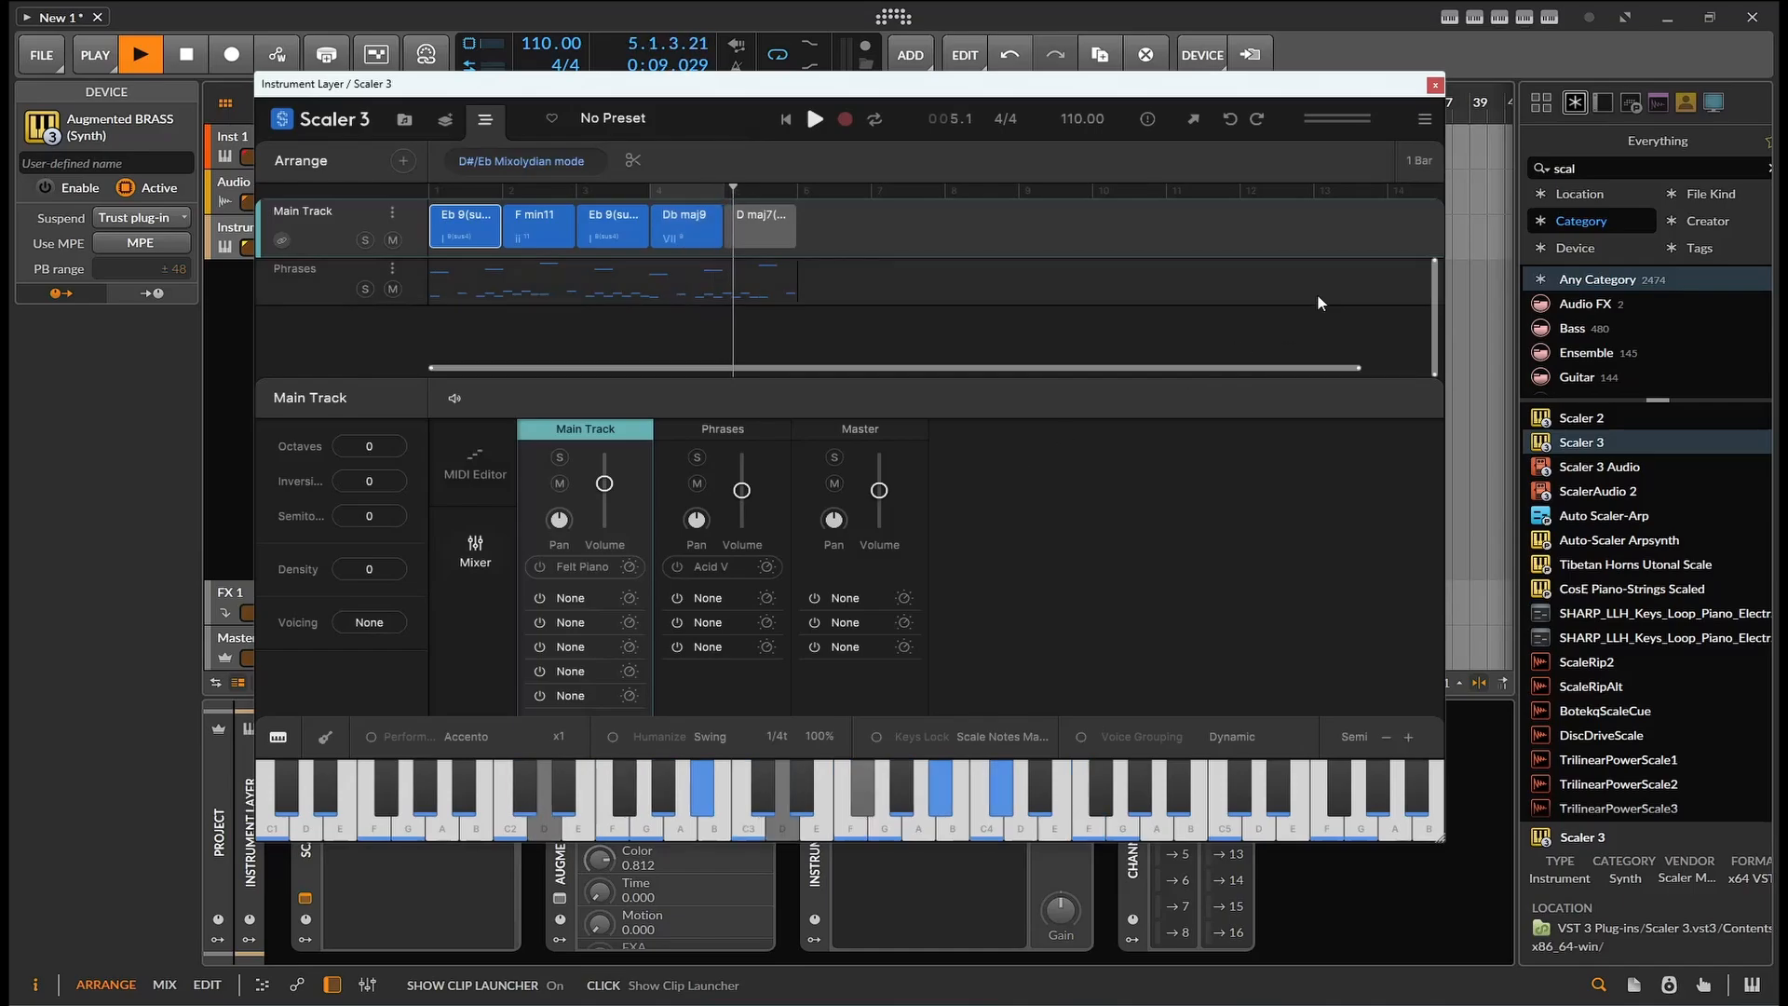
pyautogui.click(1433, 87)
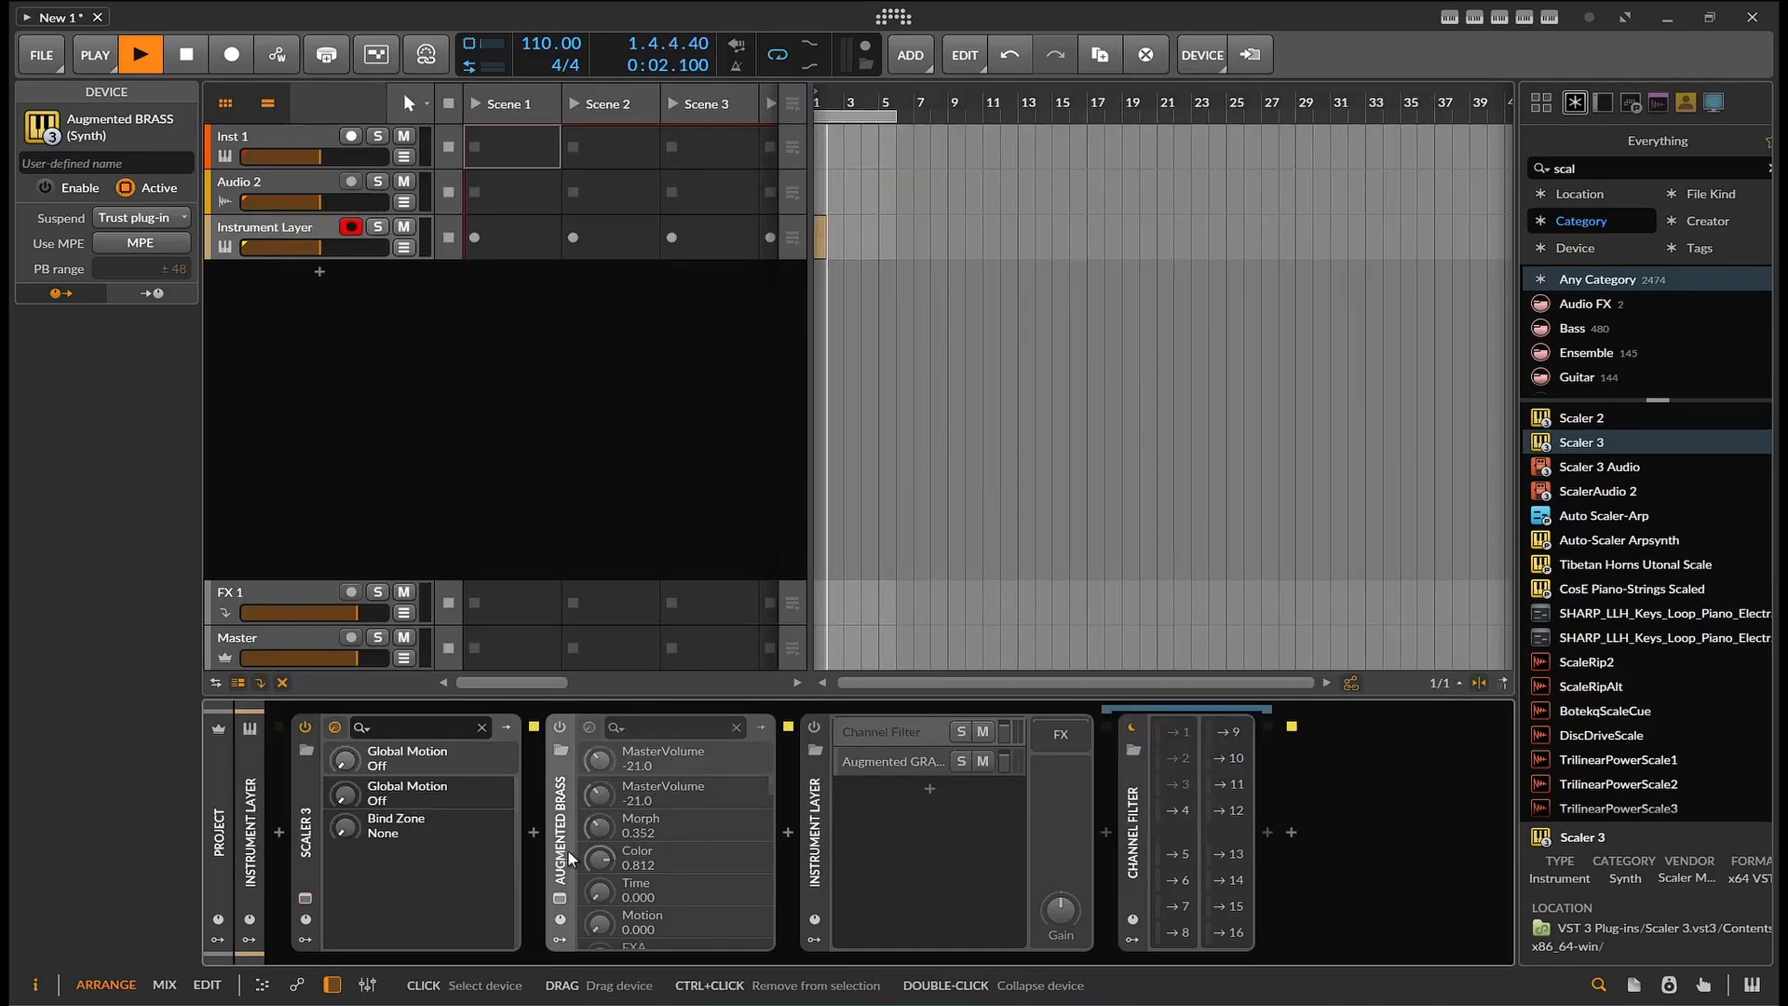
# Step: Delete the Augmented BRASS, Instrument Layer and Channel Filter devices that follow Scaler 3, and reopen Scaler 3's window
pyautogui.press('Delete')
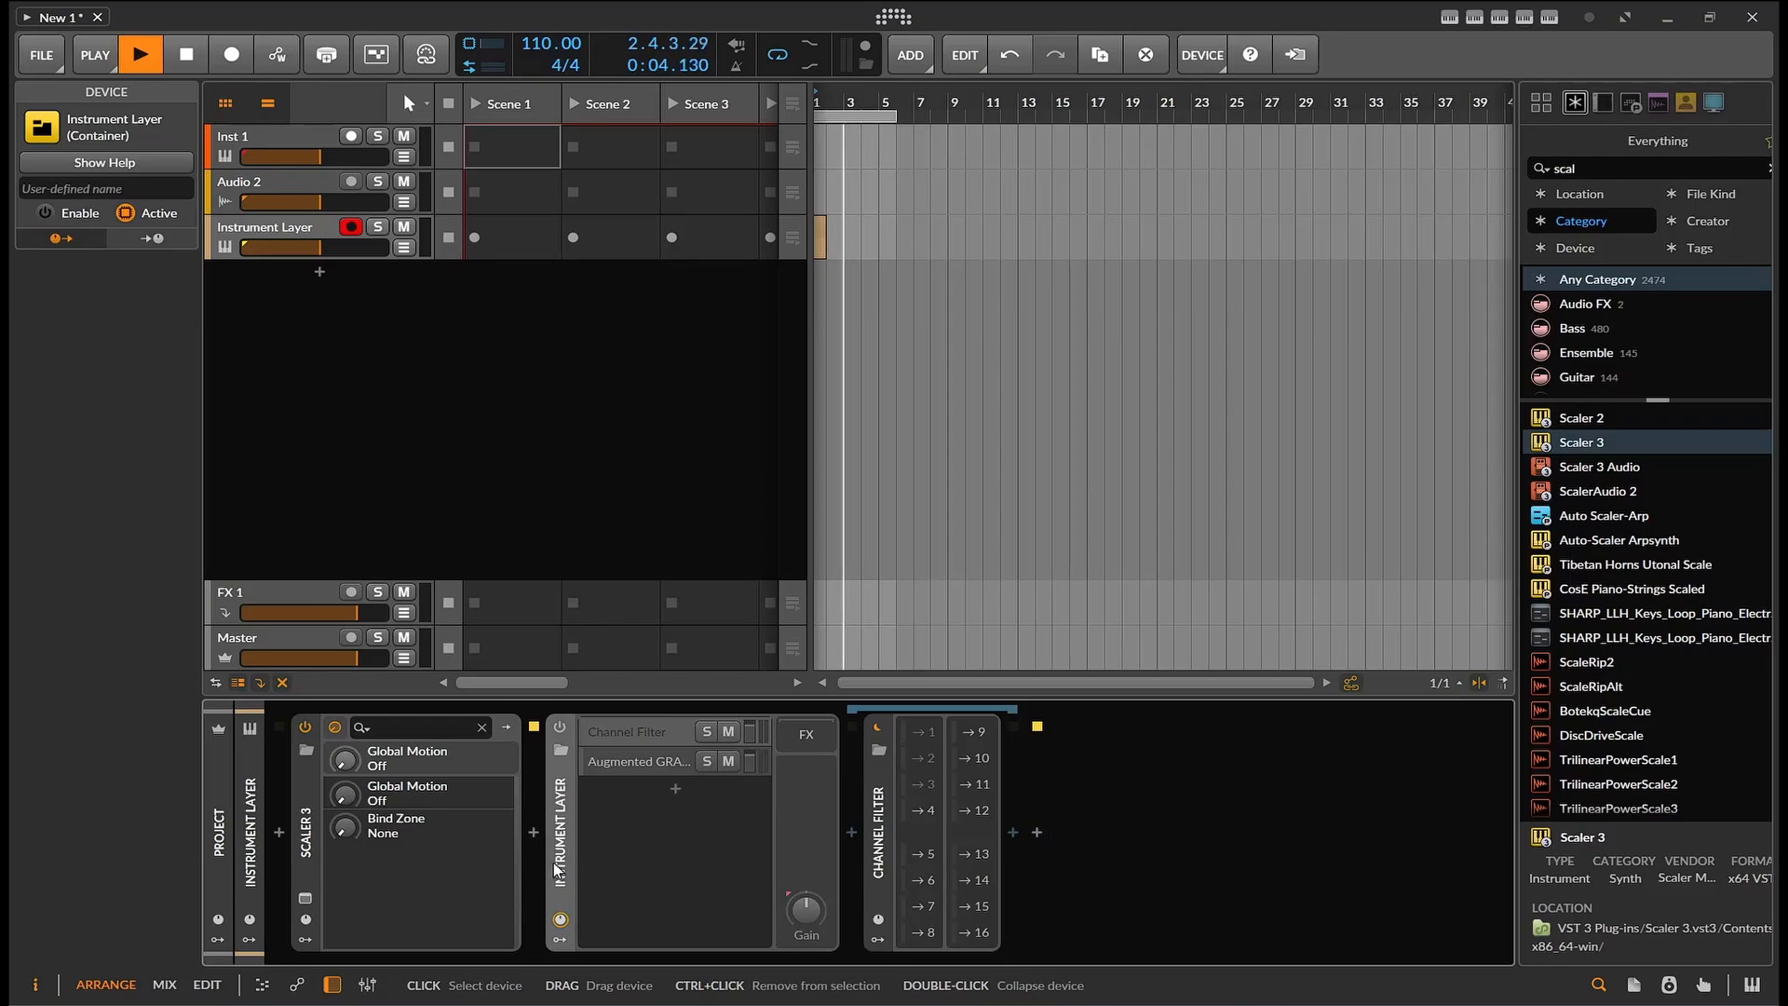
pyautogui.press('Delete')
pyautogui.click(306, 897)
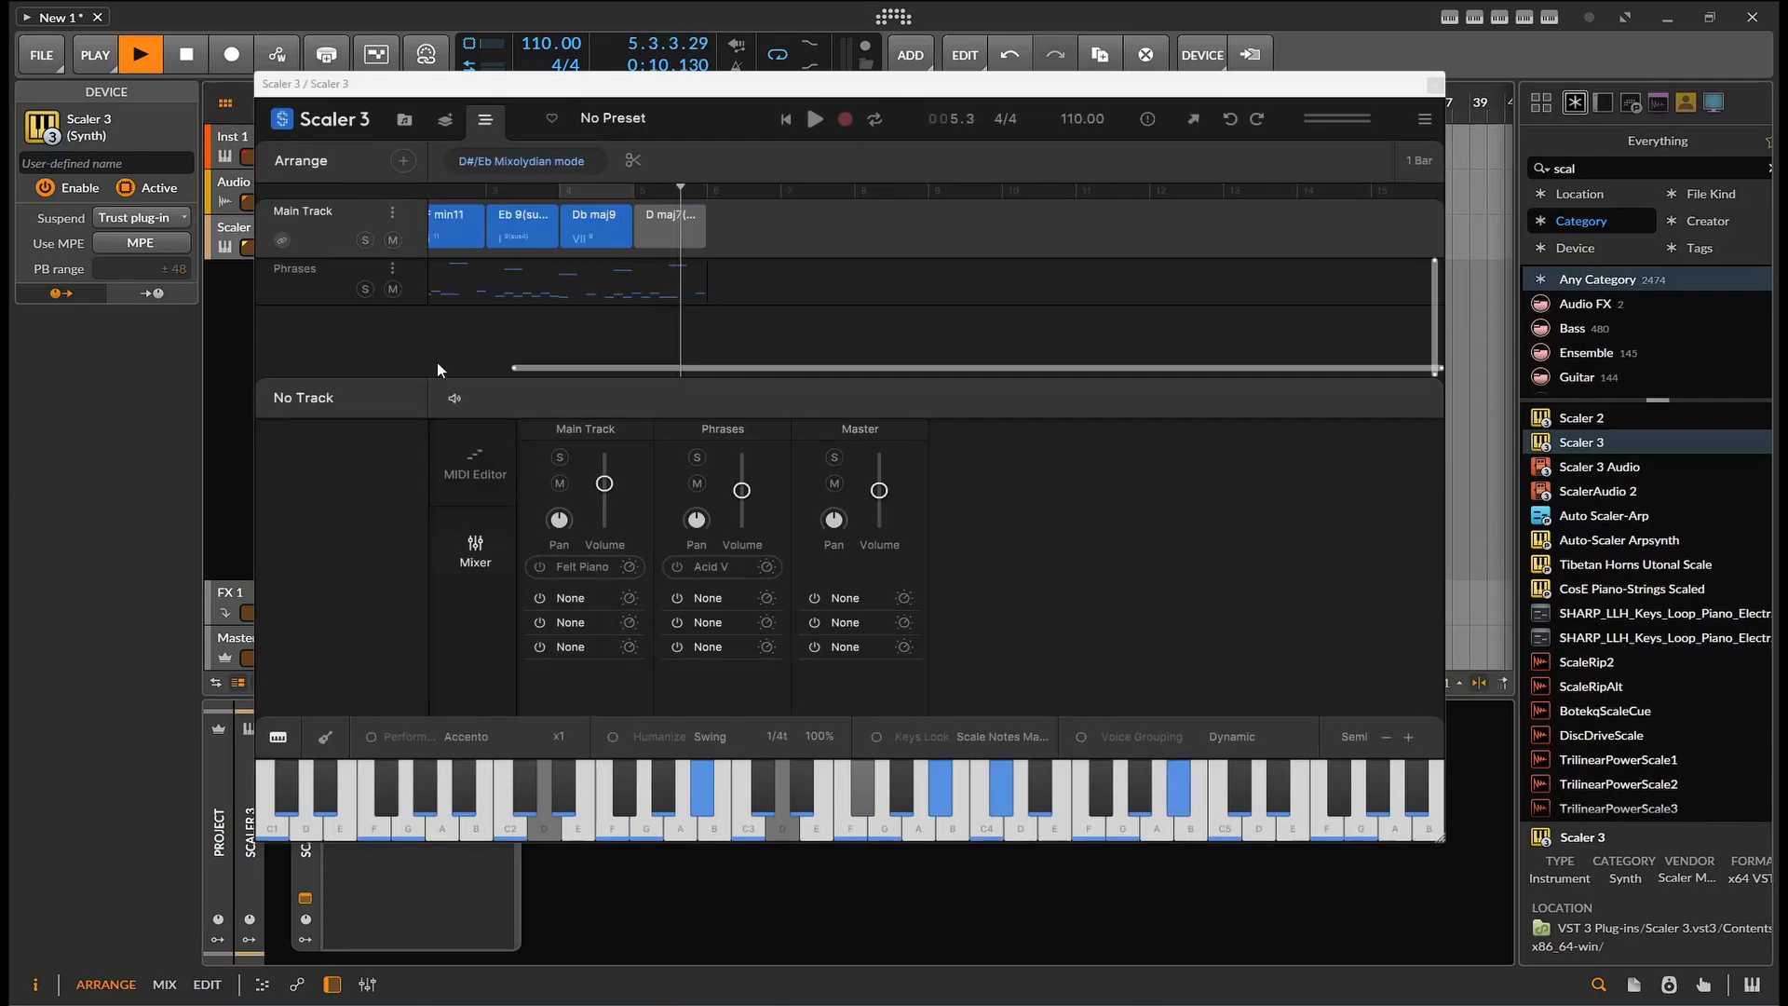
# Step: Briefly solo the Main Track, raise the Master volume in Scaler 3's mixer and stop Bitwig's playback
pyautogui.click(365, 241)
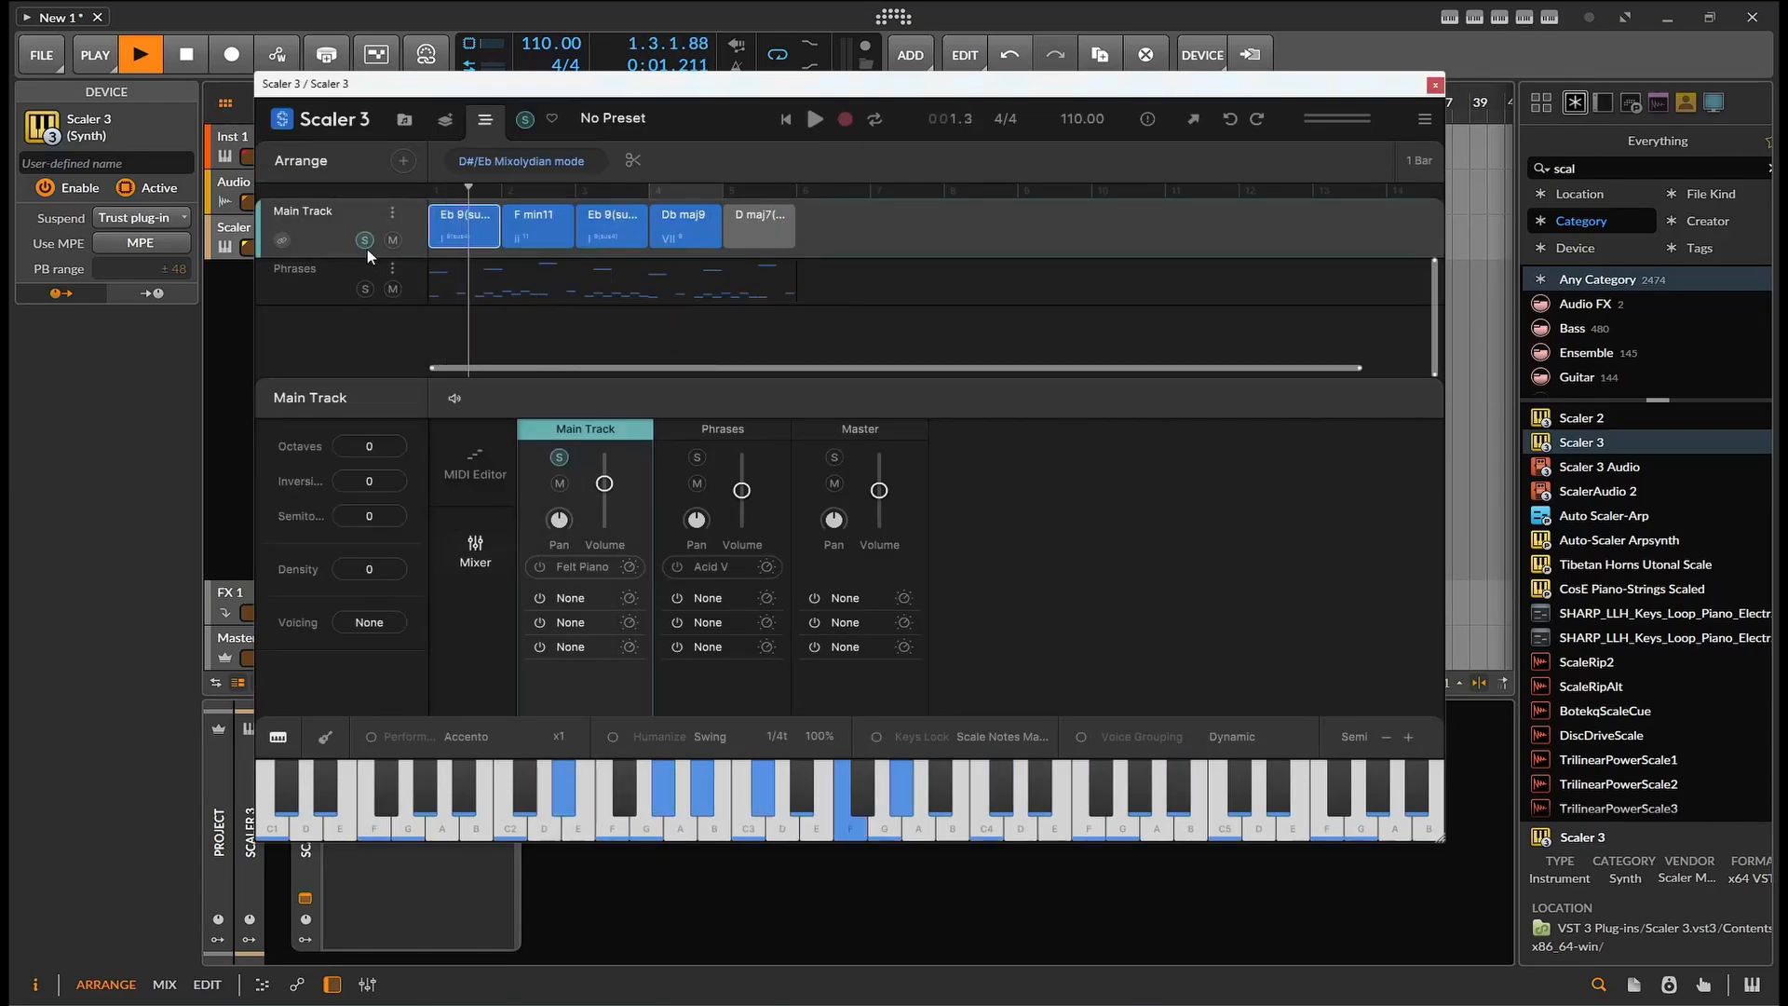
pyautogui.click(366, 244)
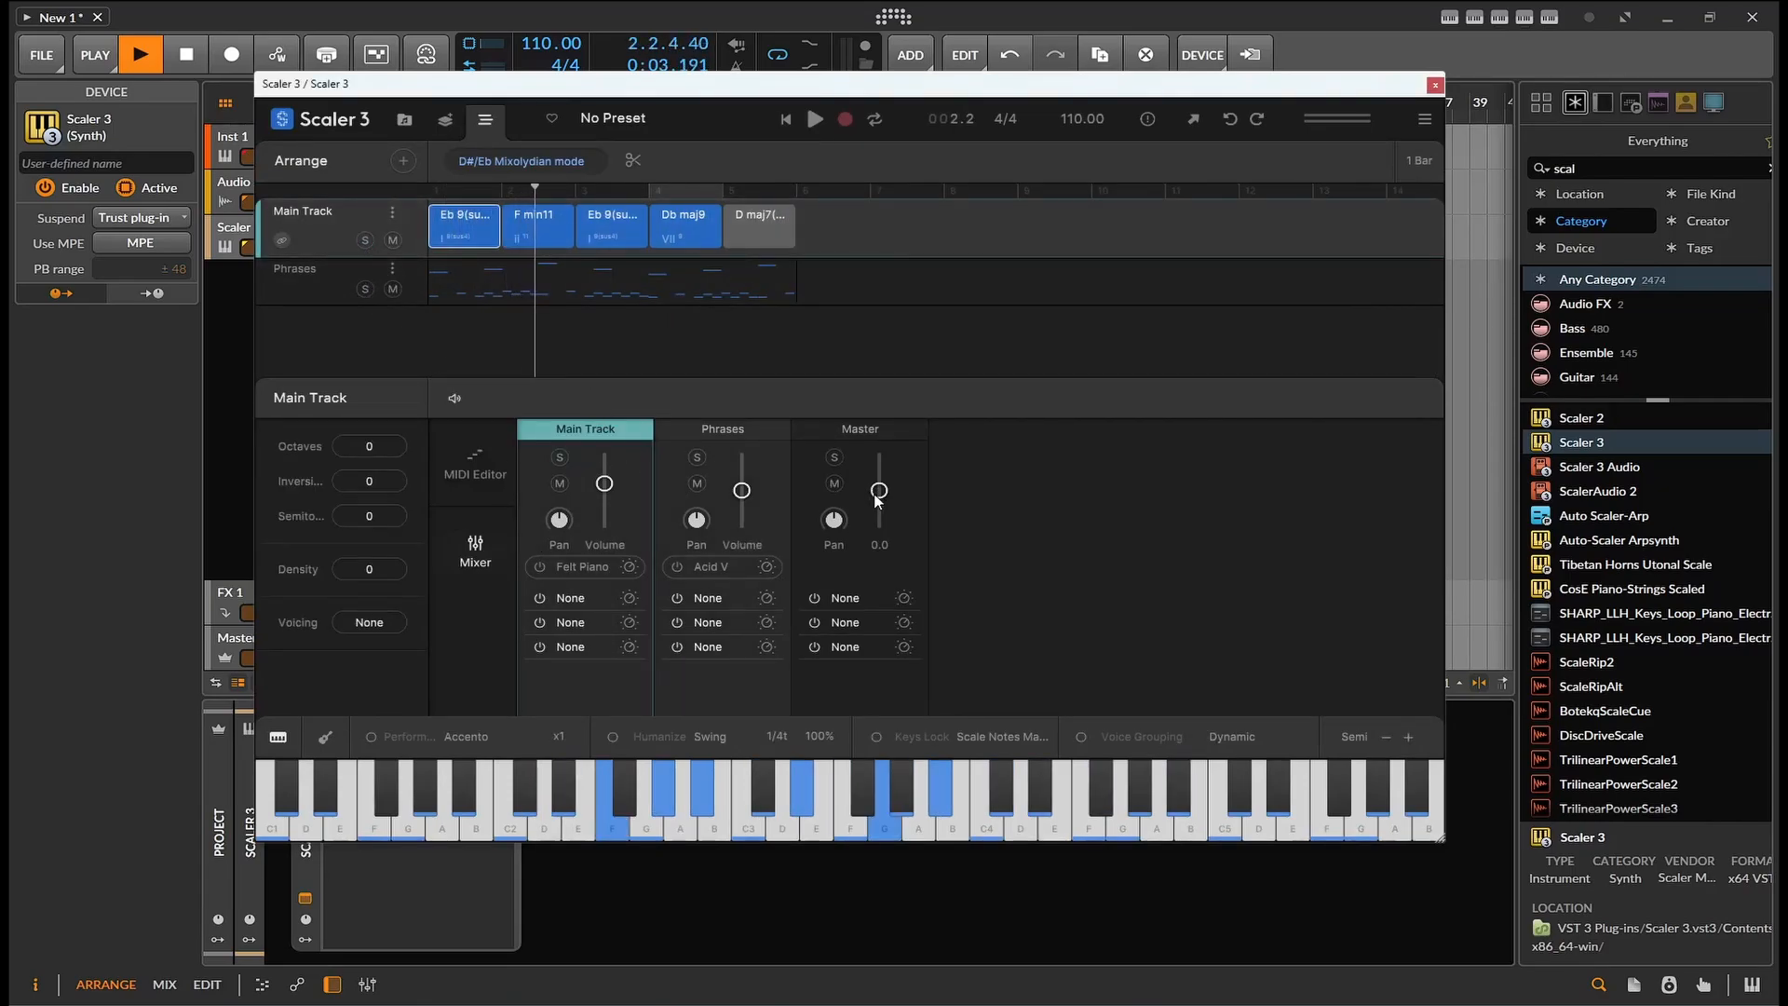
pyautogui.moveTo(879, 490); pyautogui.dragTo(879, 466)
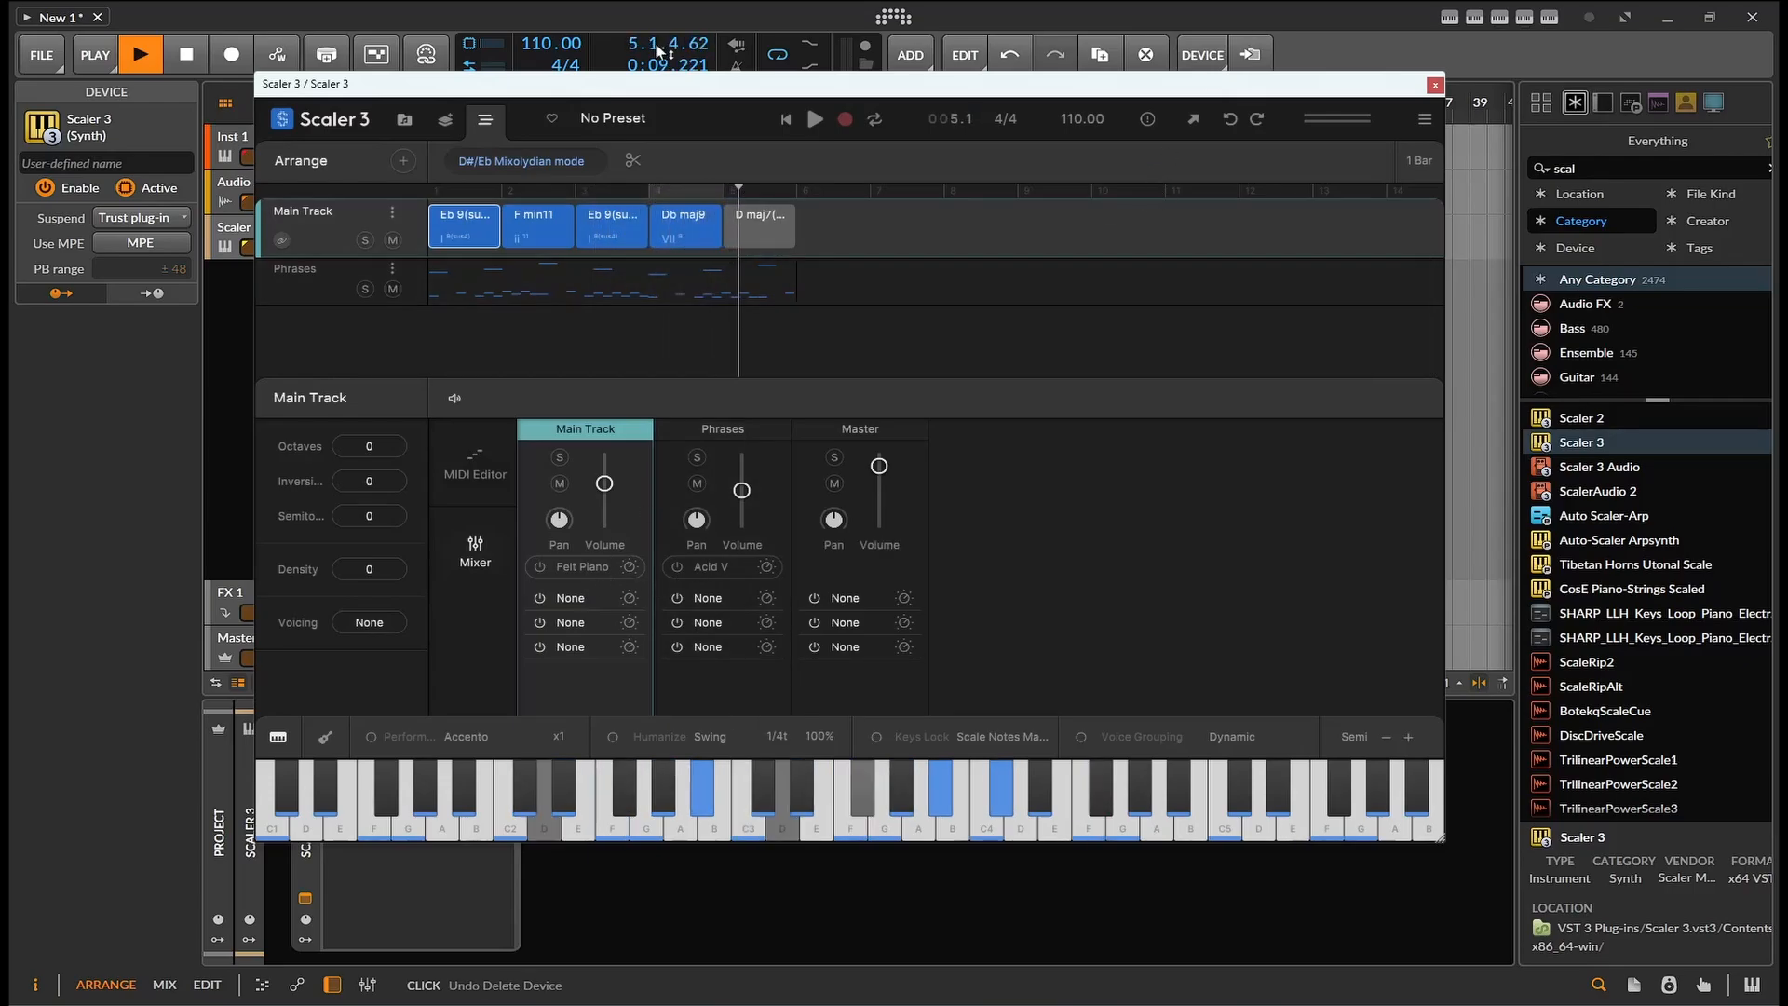
pyautogui.click(192, 58)
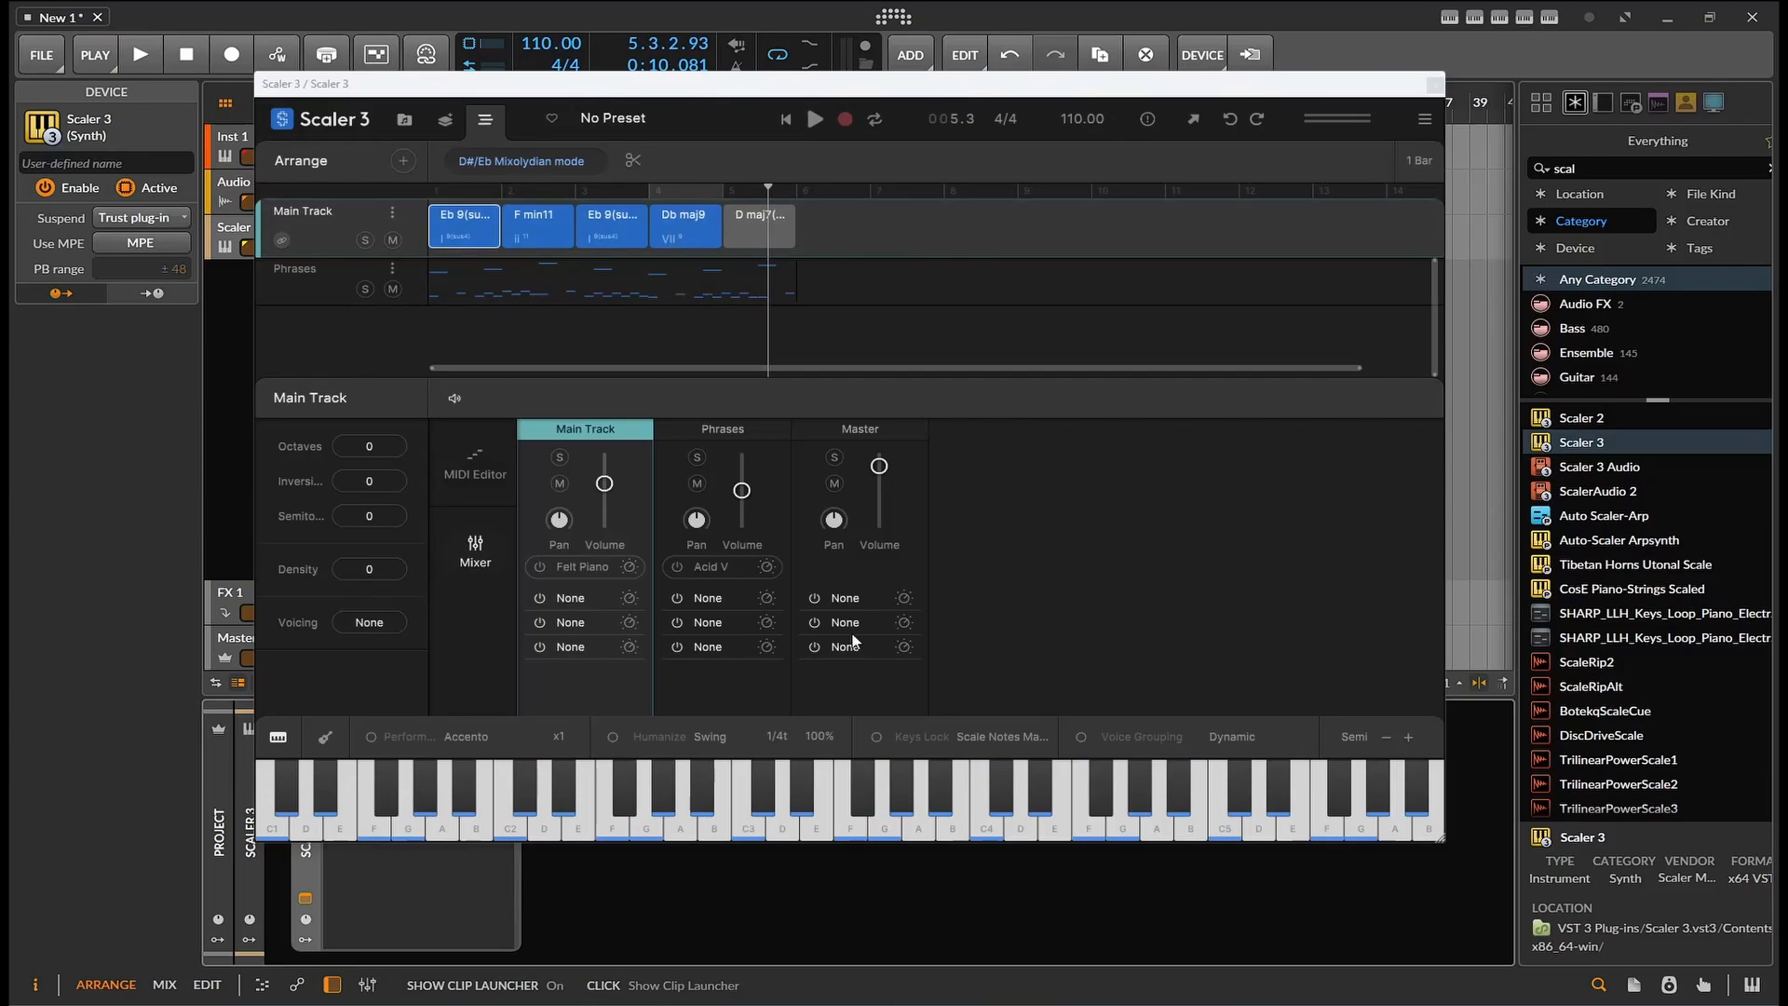
# Step: Show Scaler 3's chord set and scale browser, and audition the first four chords of the Main Track
pyautogui.click(804, 788)
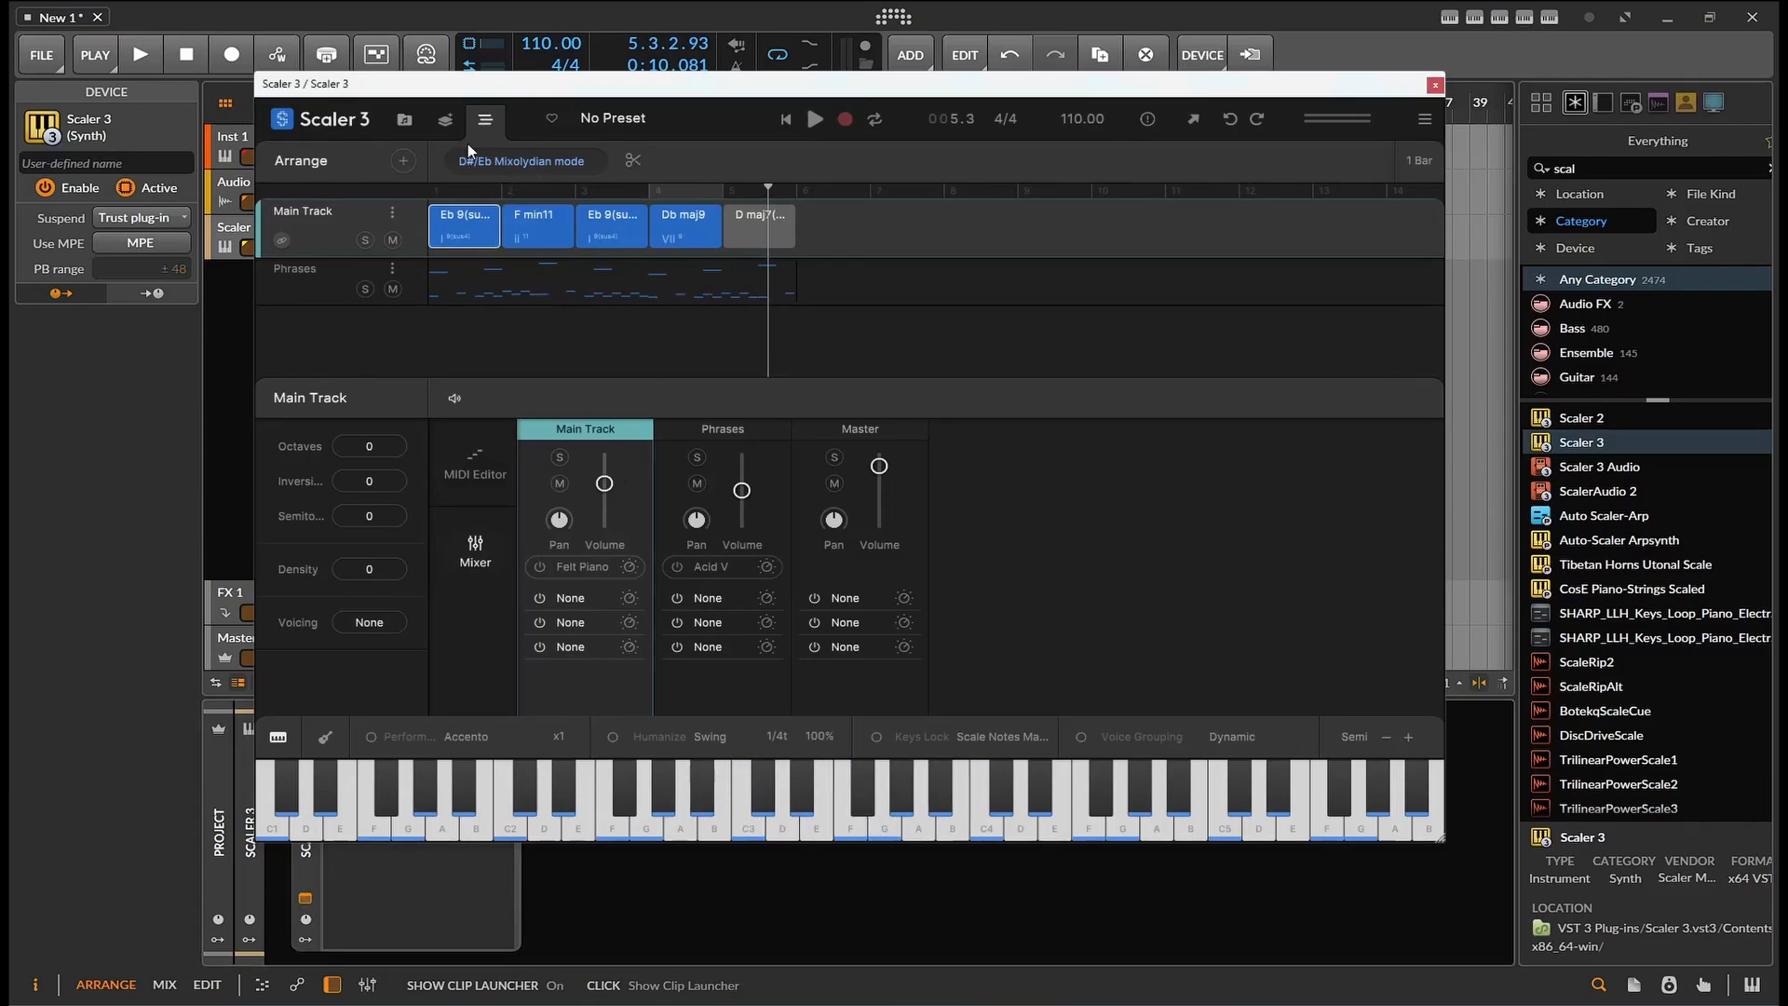
pyautogui.click(413, 123)
pyautogui.click(694, 684)
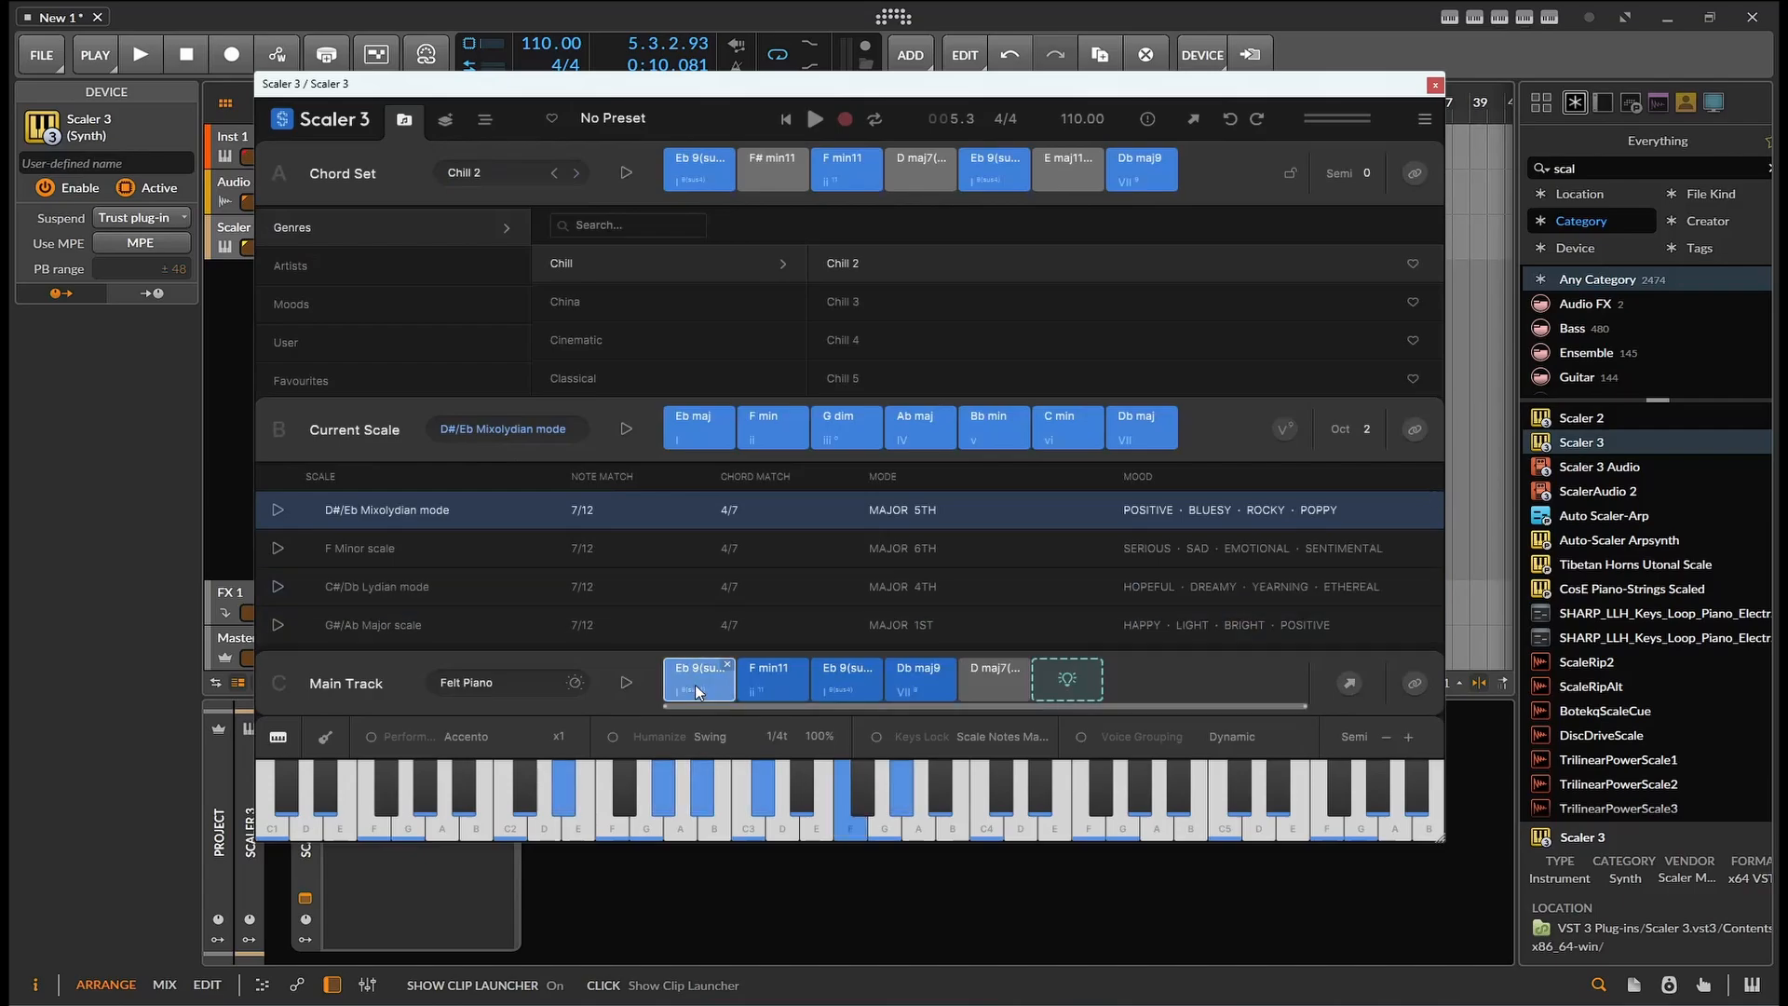
pyautogui.click(747, 693)
pyautogui.click(855, 693)
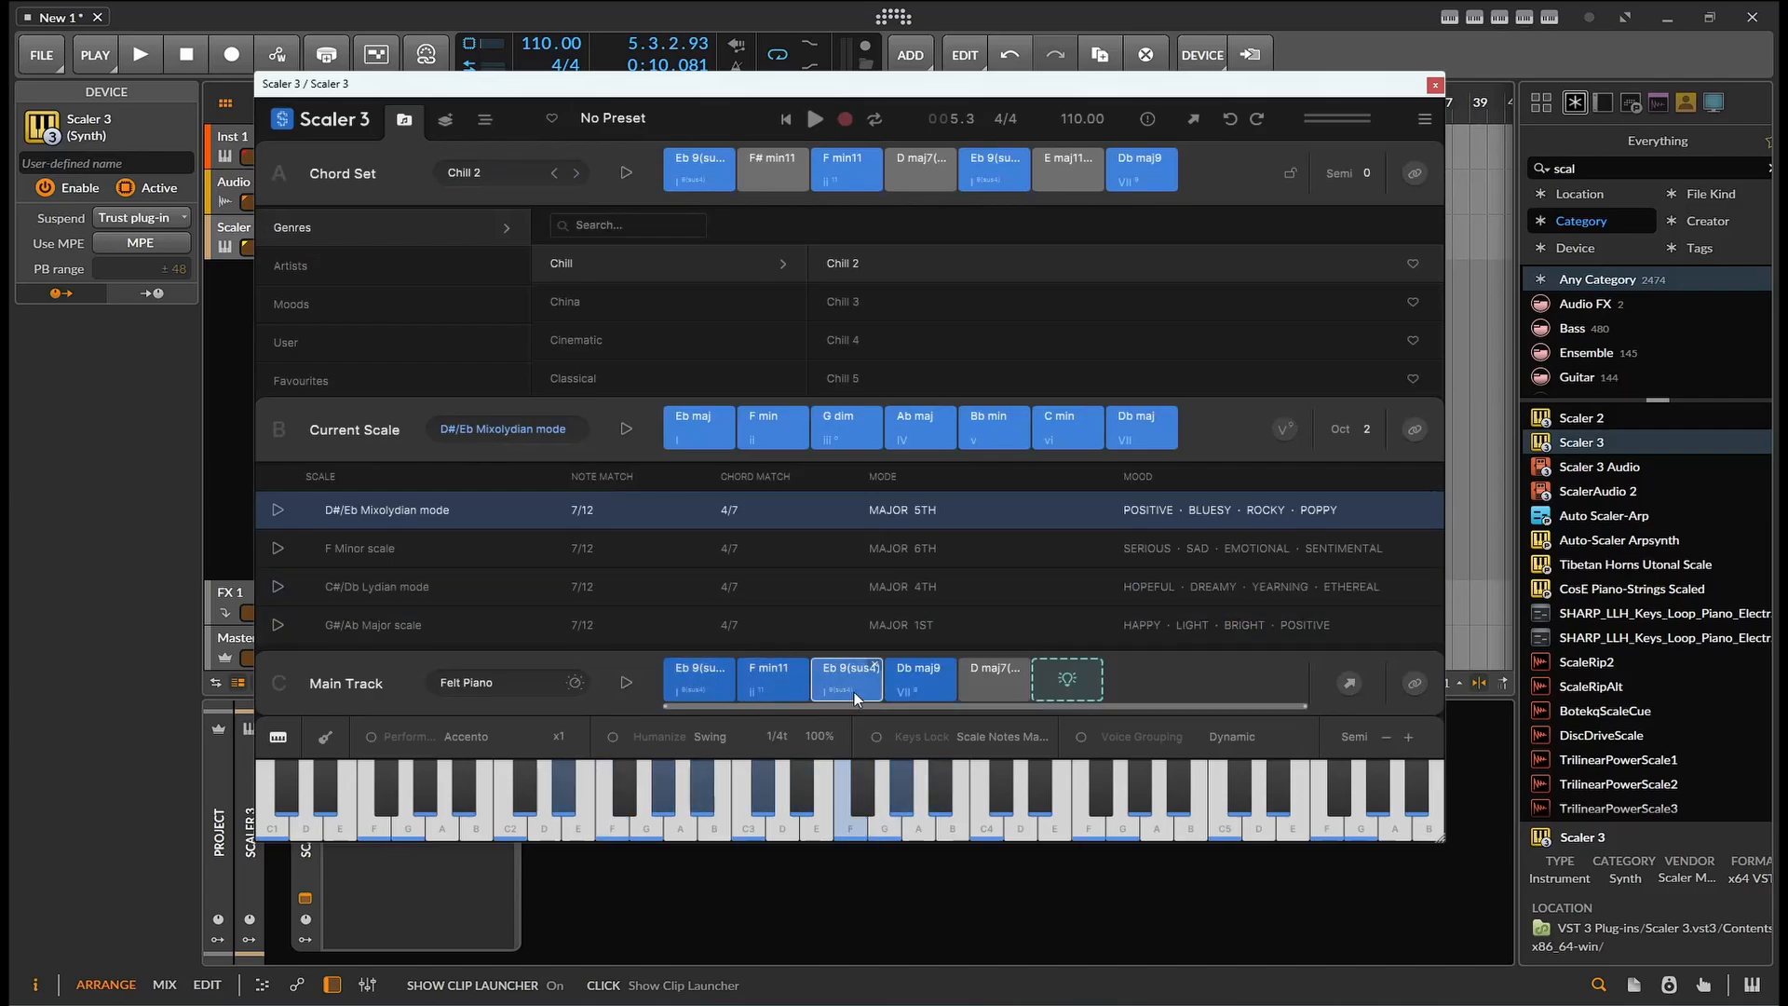
pyautogui.click(912, 688)
# Step: Look through Scaler 3's chord creation tools: Circle of Fifths, Sketch and Explore
pyautogui.click(444, 119)
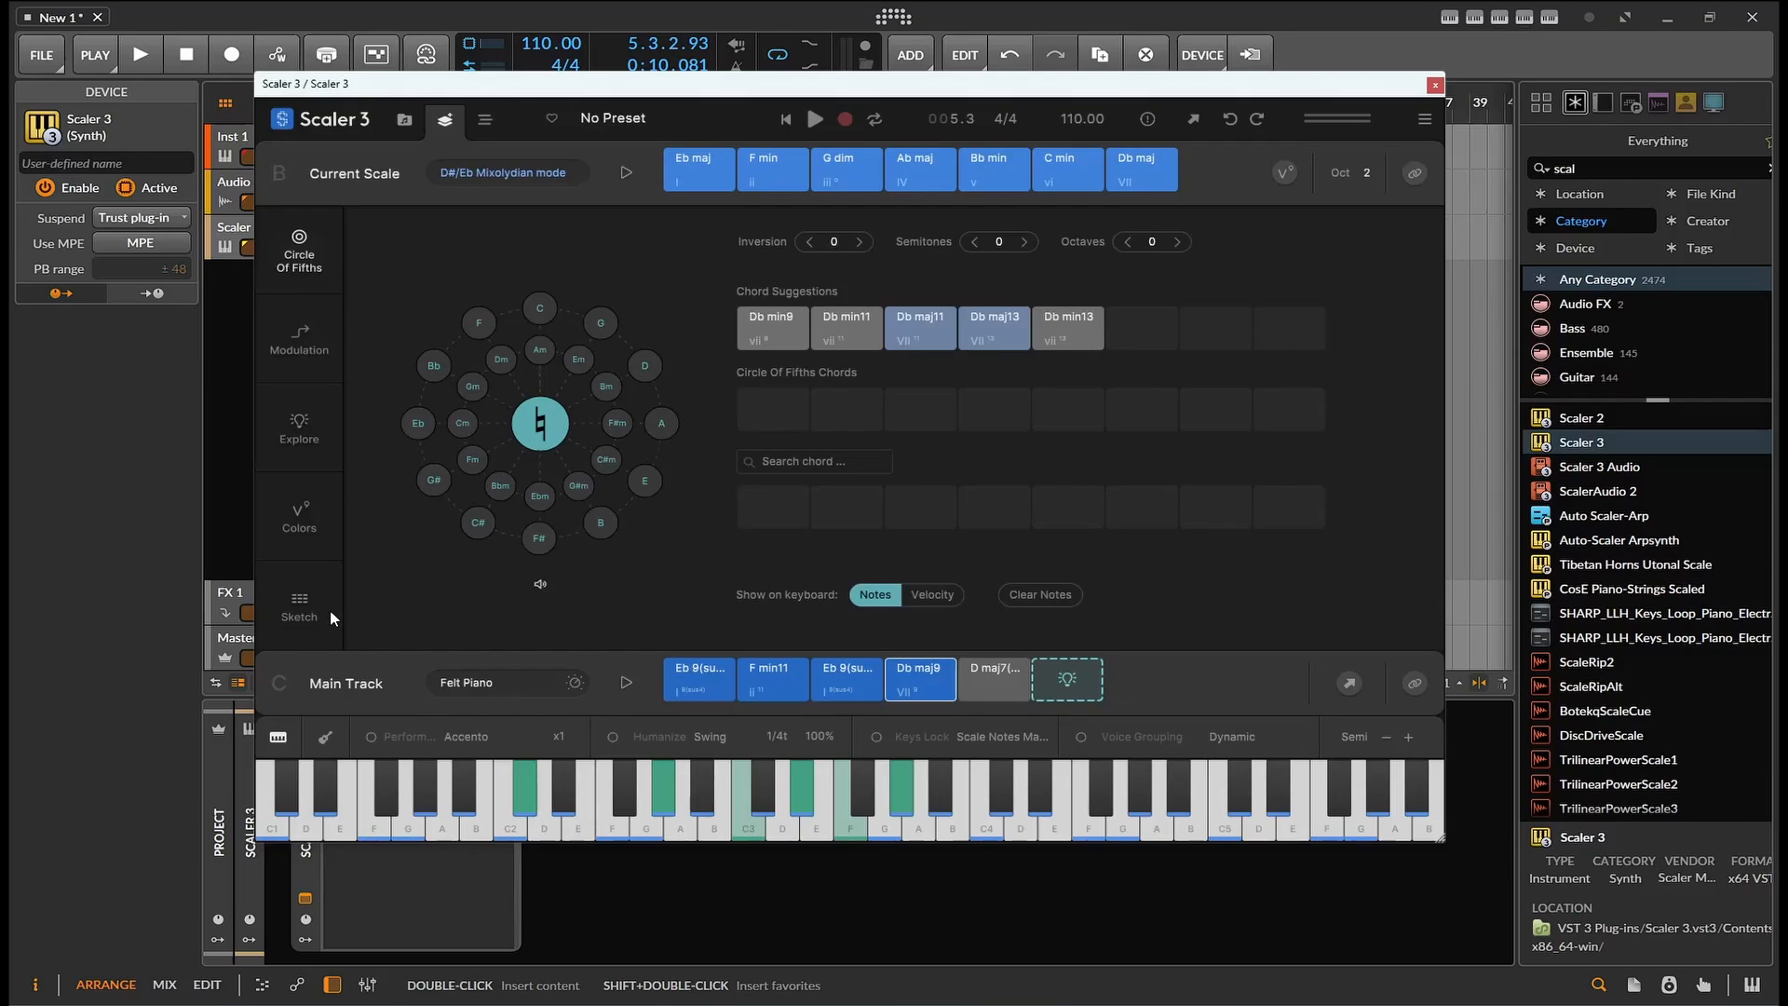
pyautogui.click(300, 607)
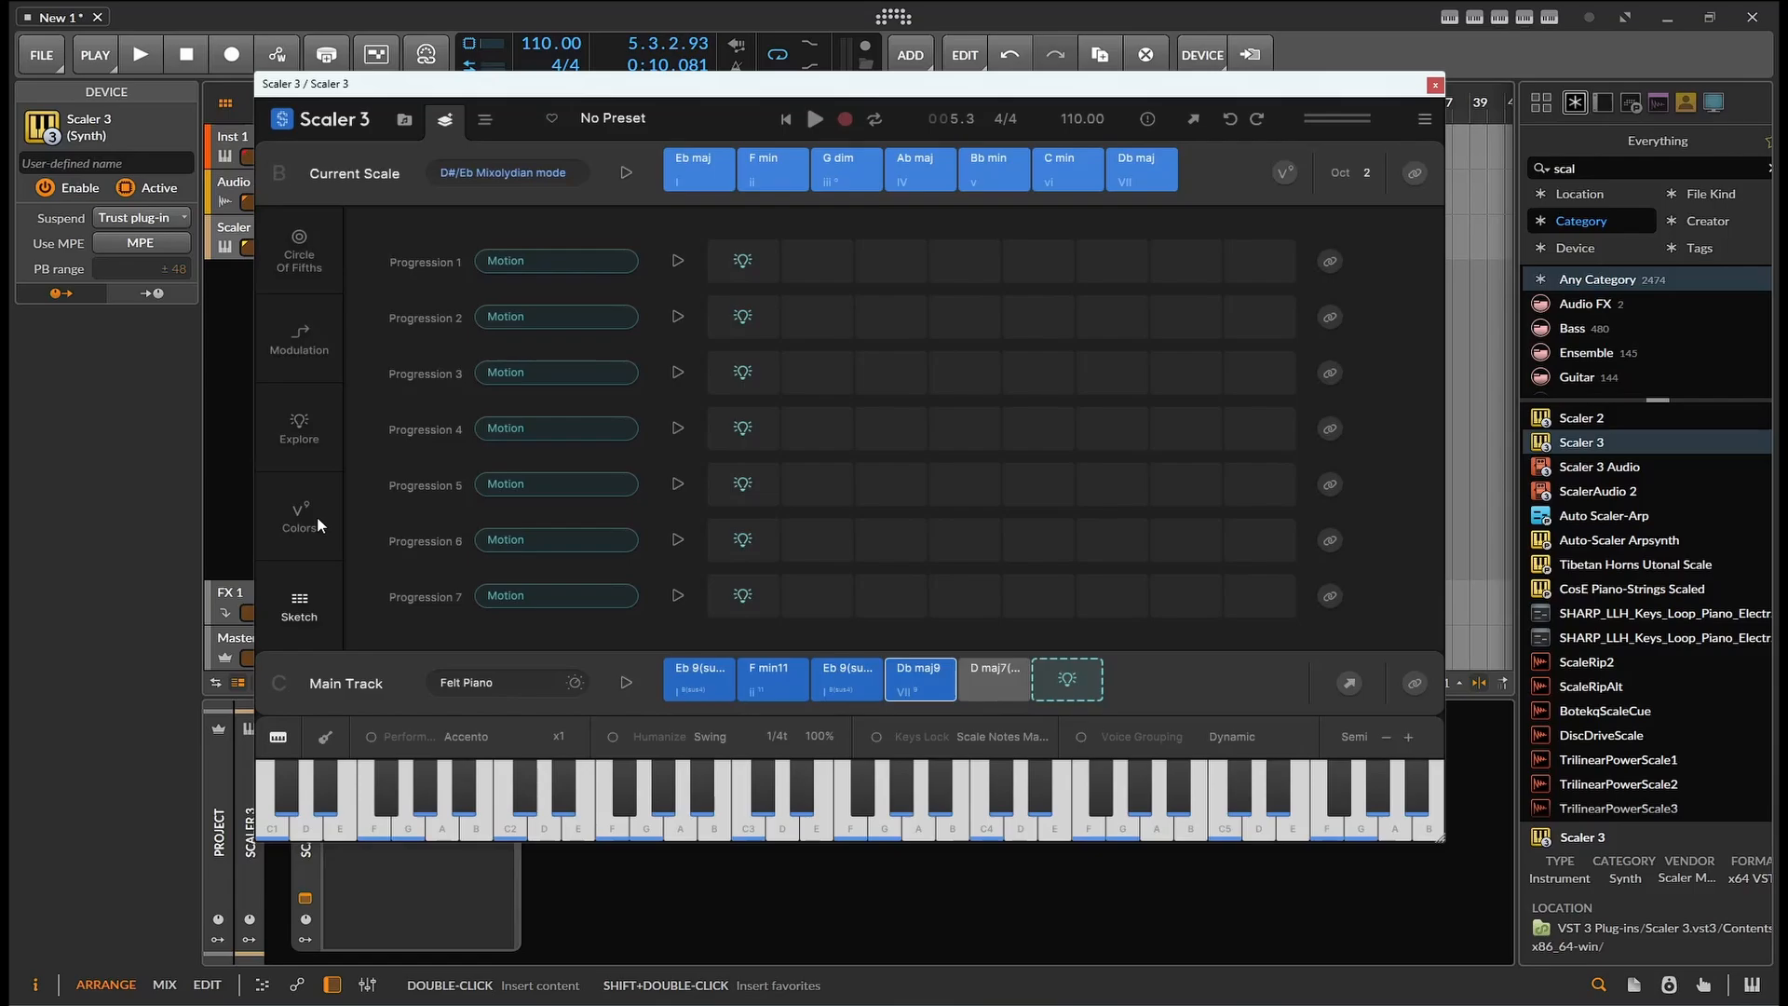
pyautogui.click(298, 429)
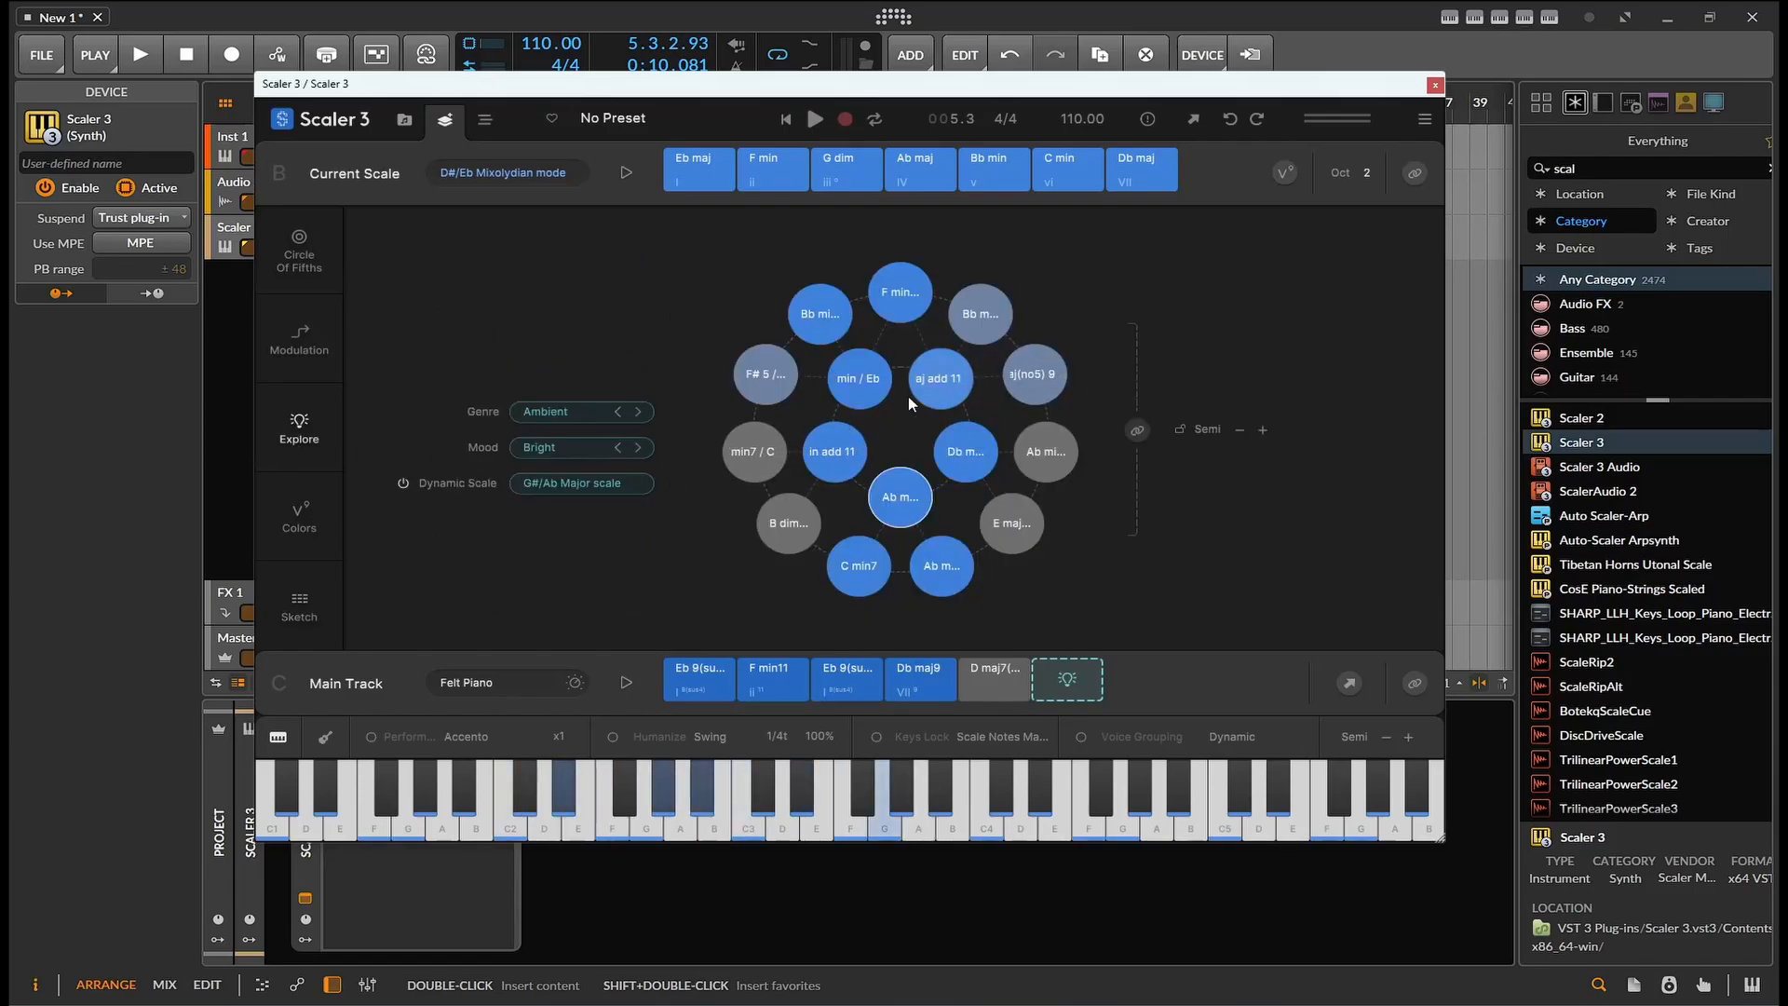
# Step: Return to the arrangement, play it briefly from the first bar with Scaler 3's own transport, and close the plug-in window
pyautogui.click(498, 133)
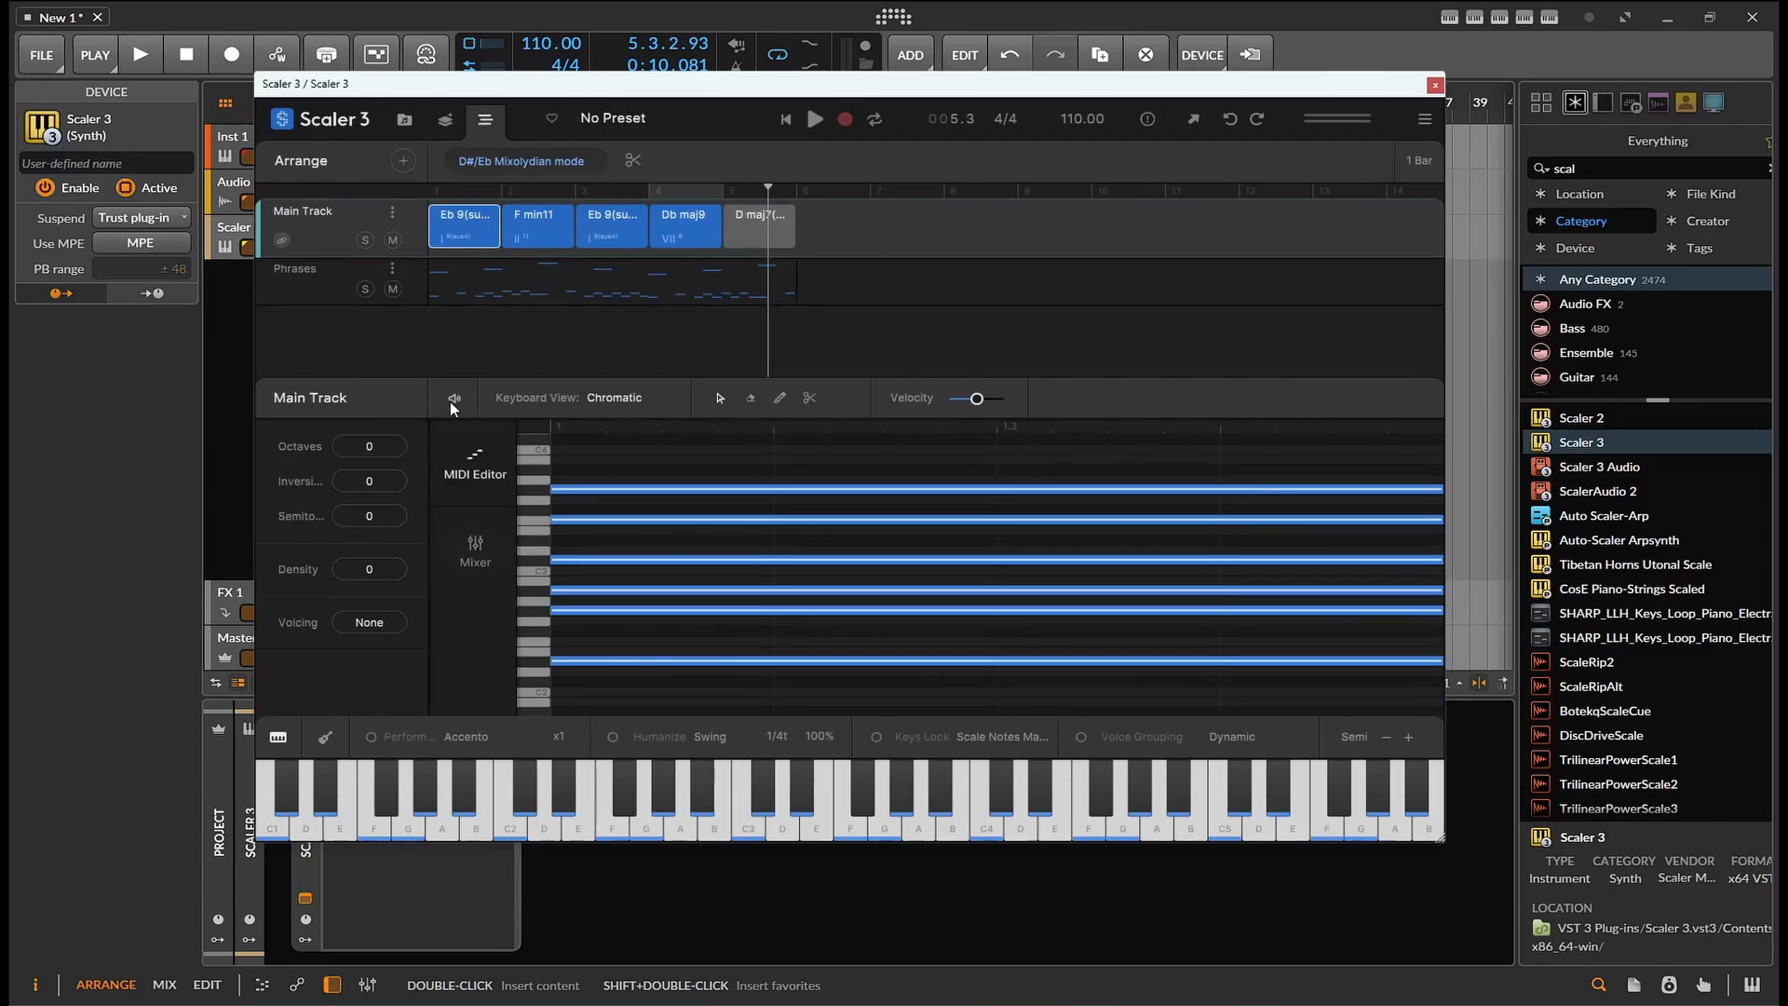
pyautogui.click(816, 120)
pyautogui.click(436, 191)
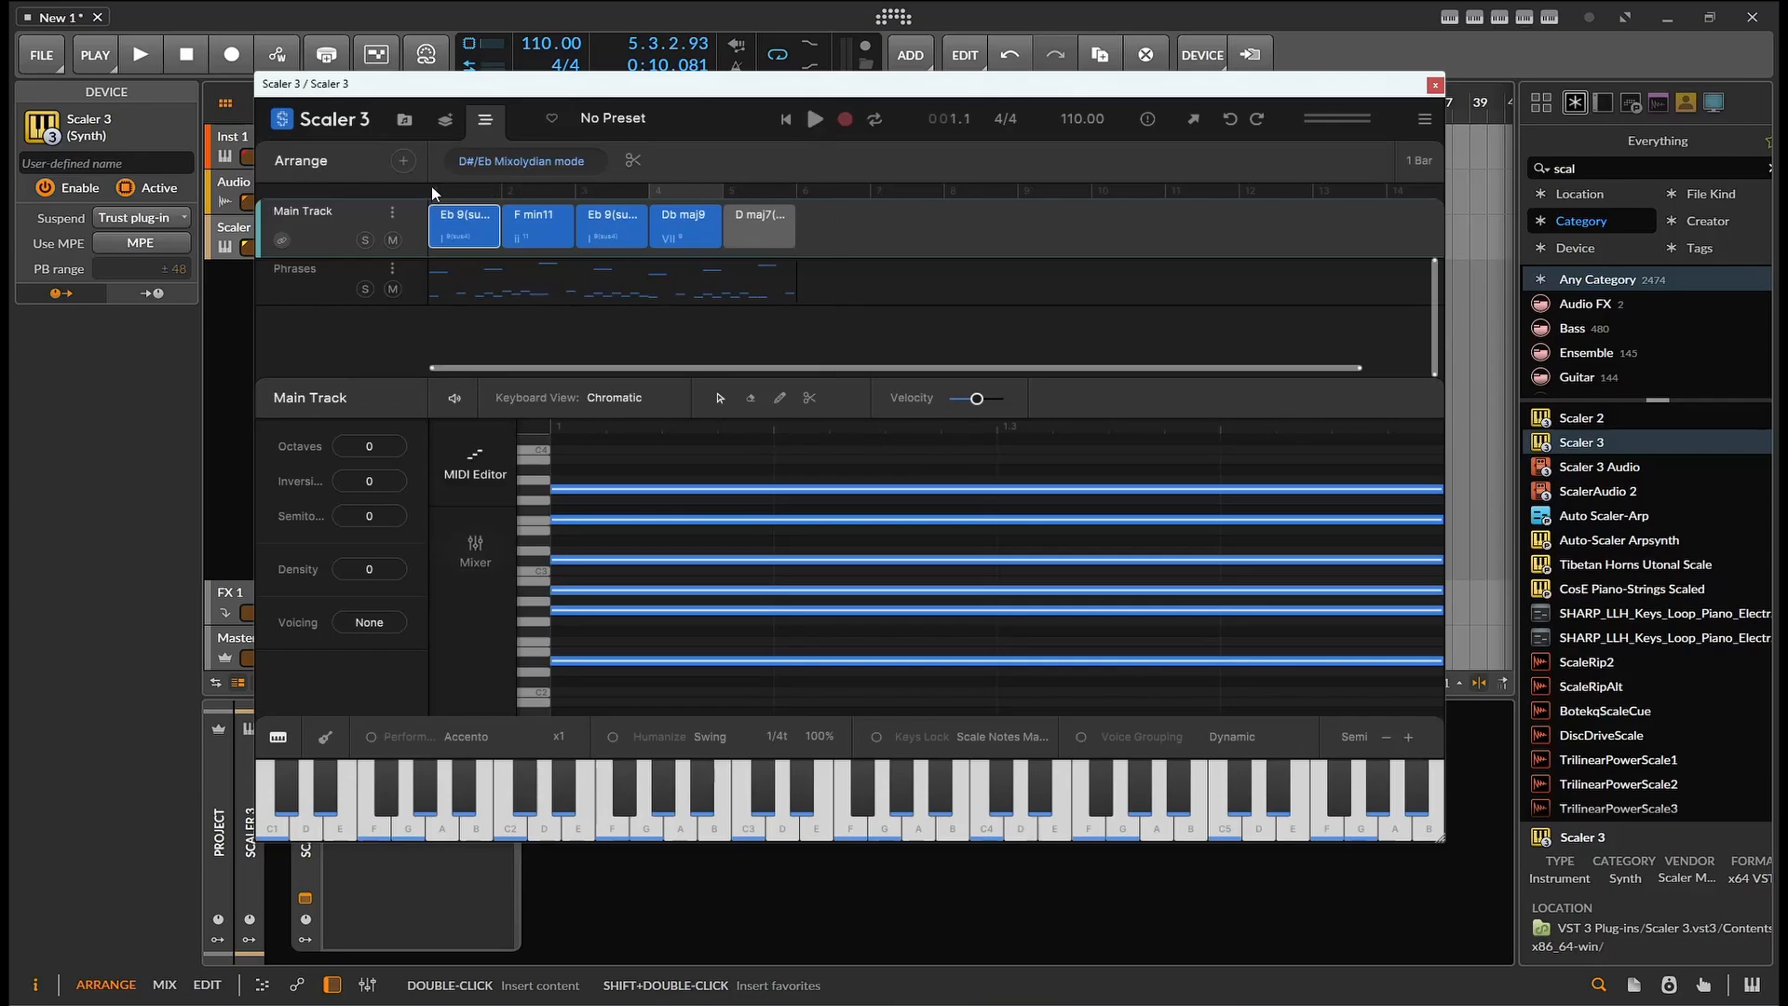
pyautogui.click(498, 193)
pyautogui.click(429, 192)
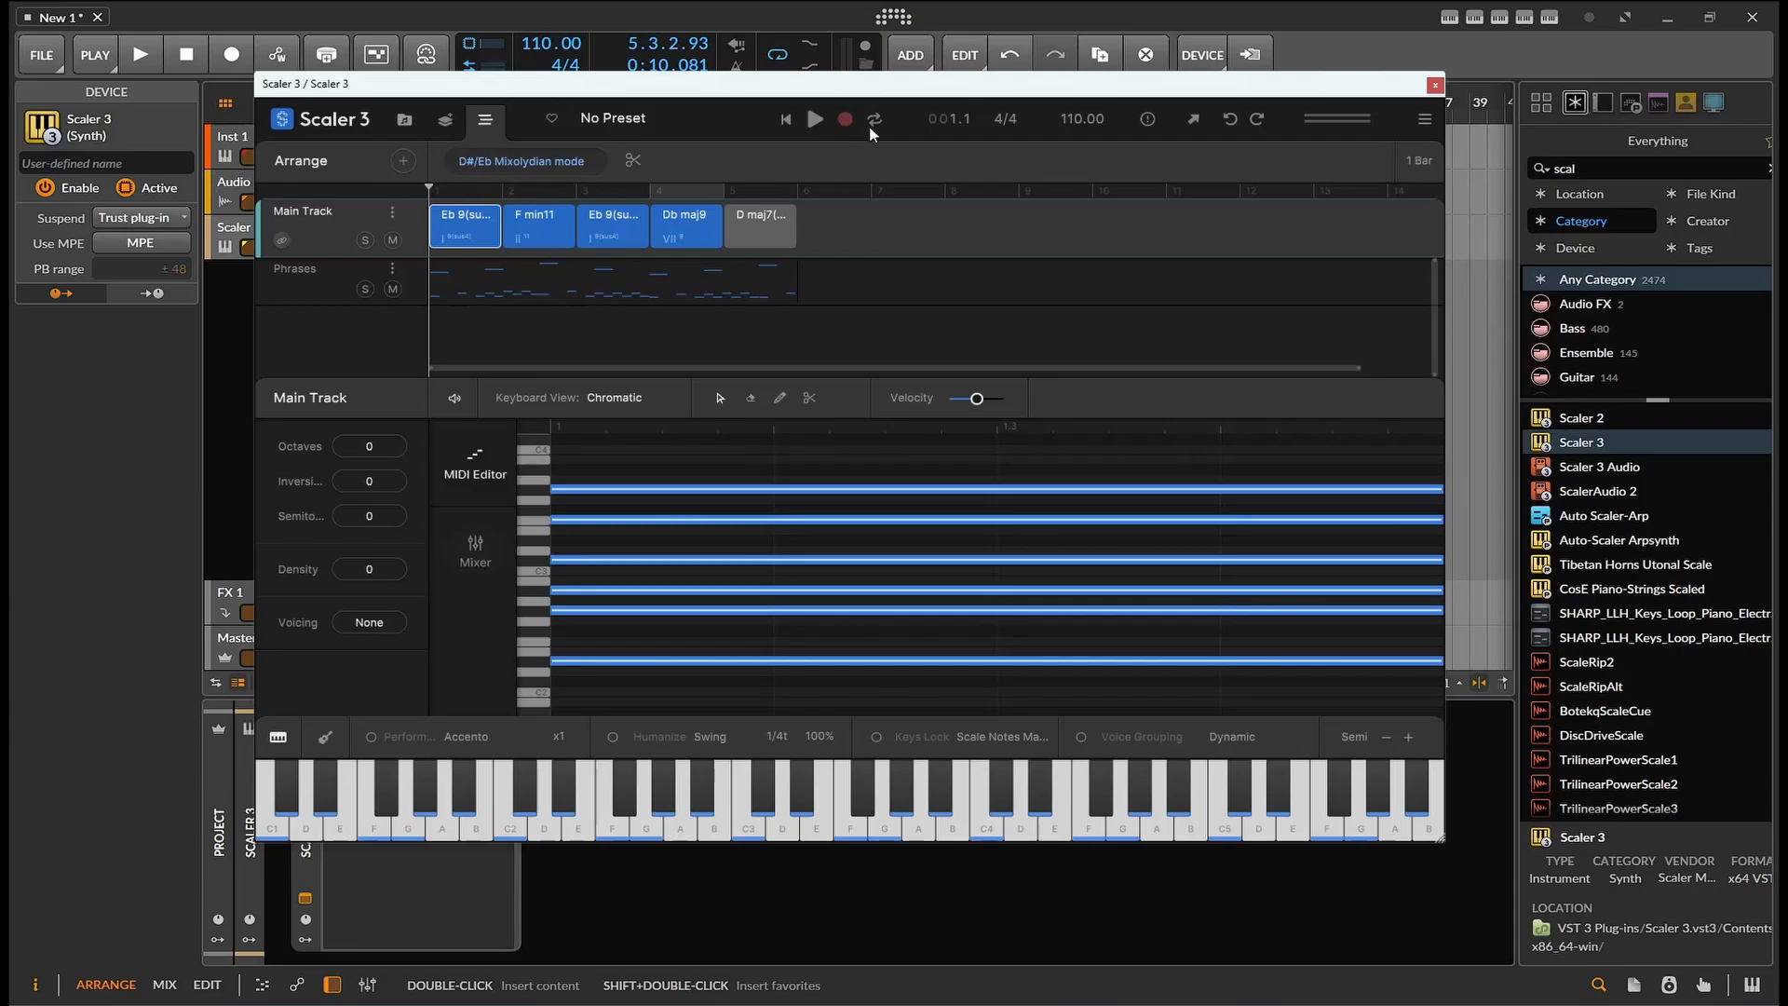
pyautogui.click(815, 121)
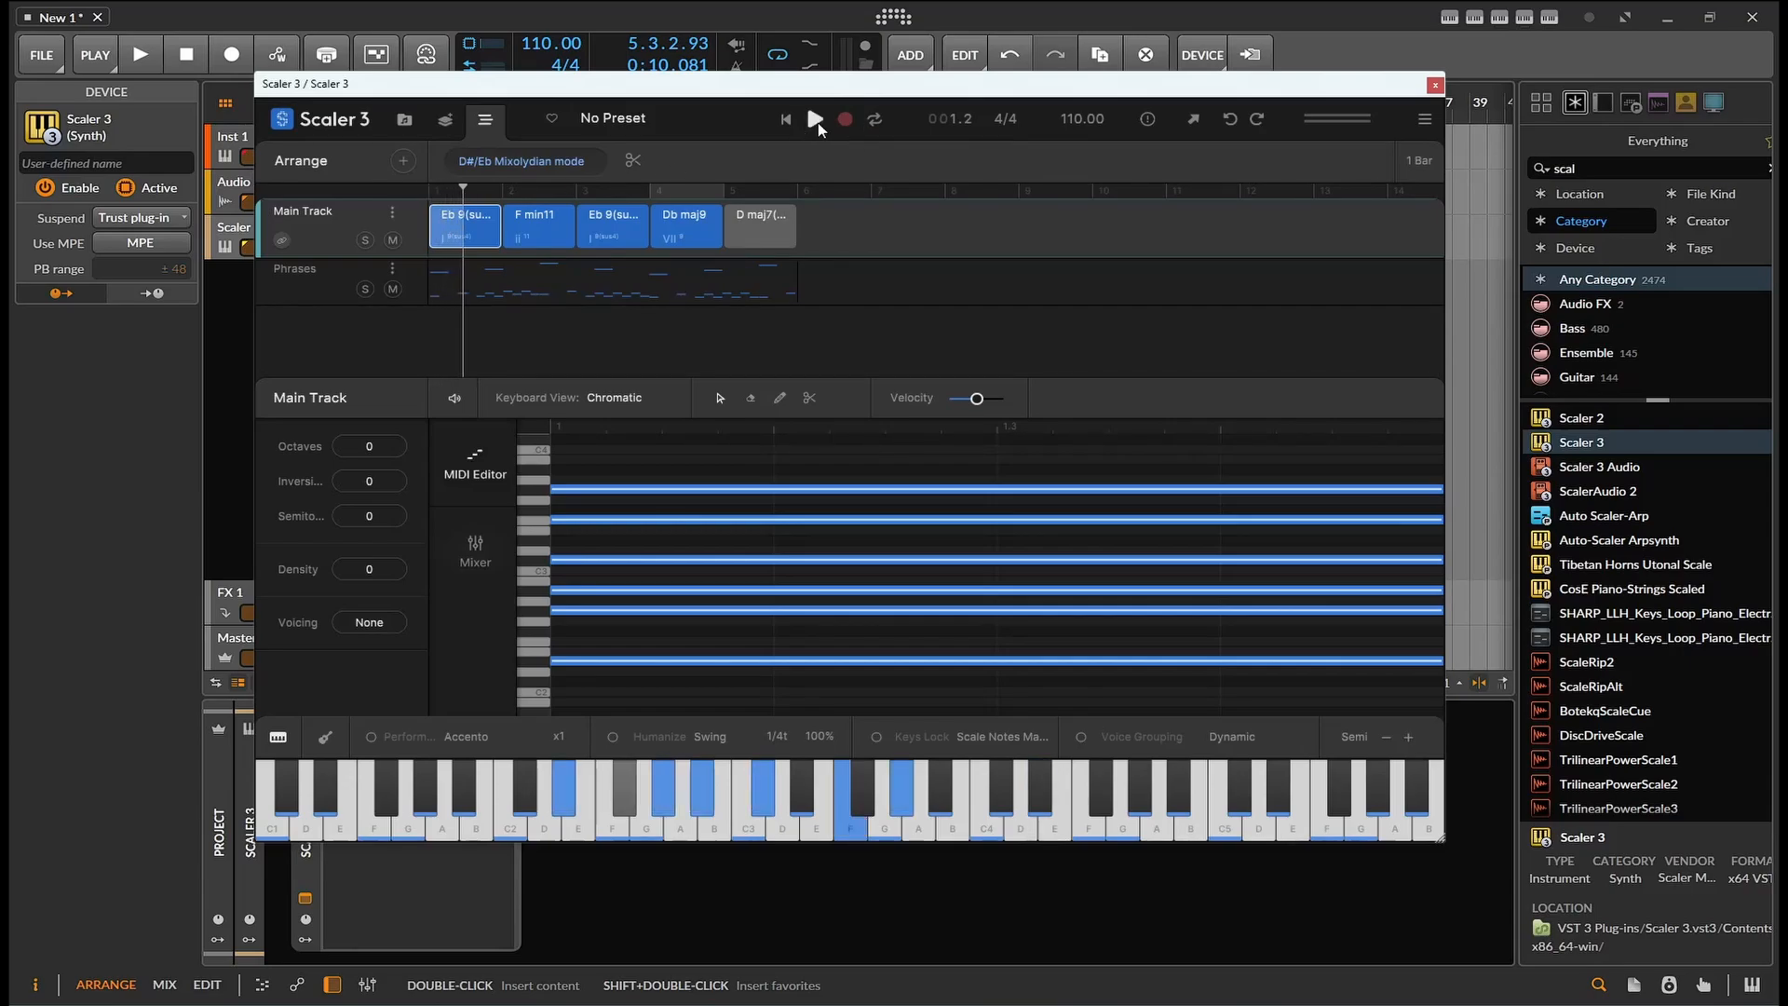
pyautogui.click(817, 121)
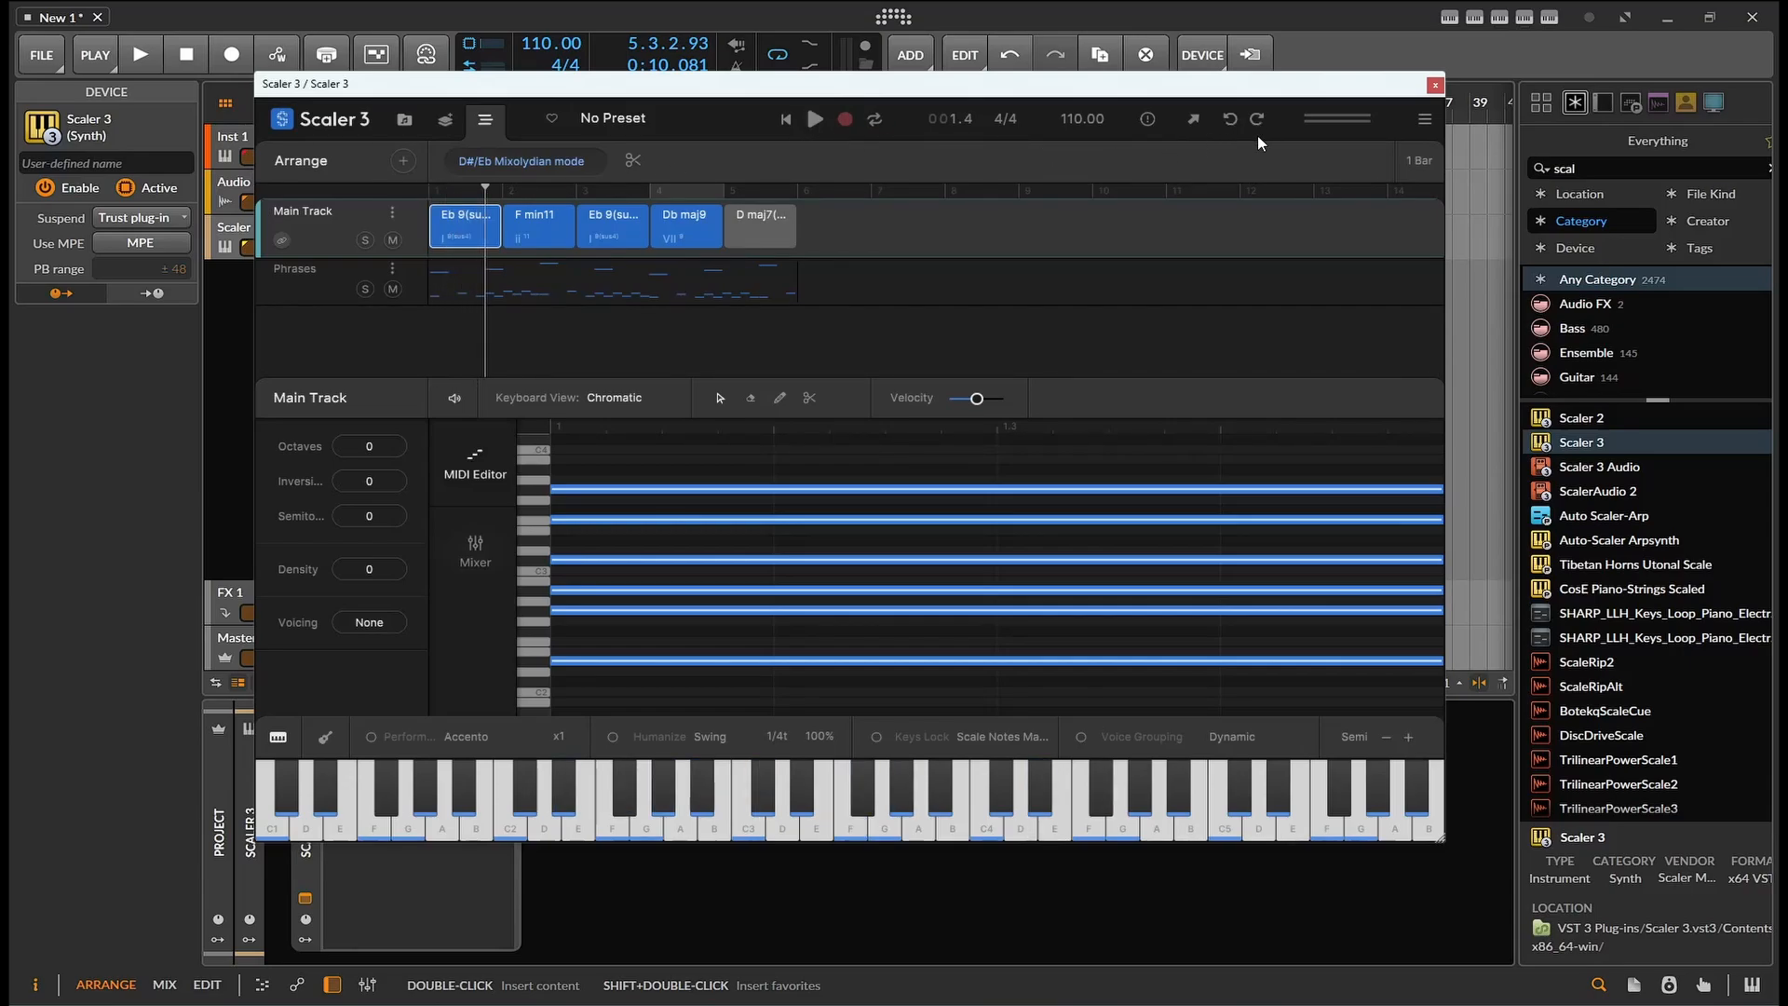
pyautogui.click(1434, 84)
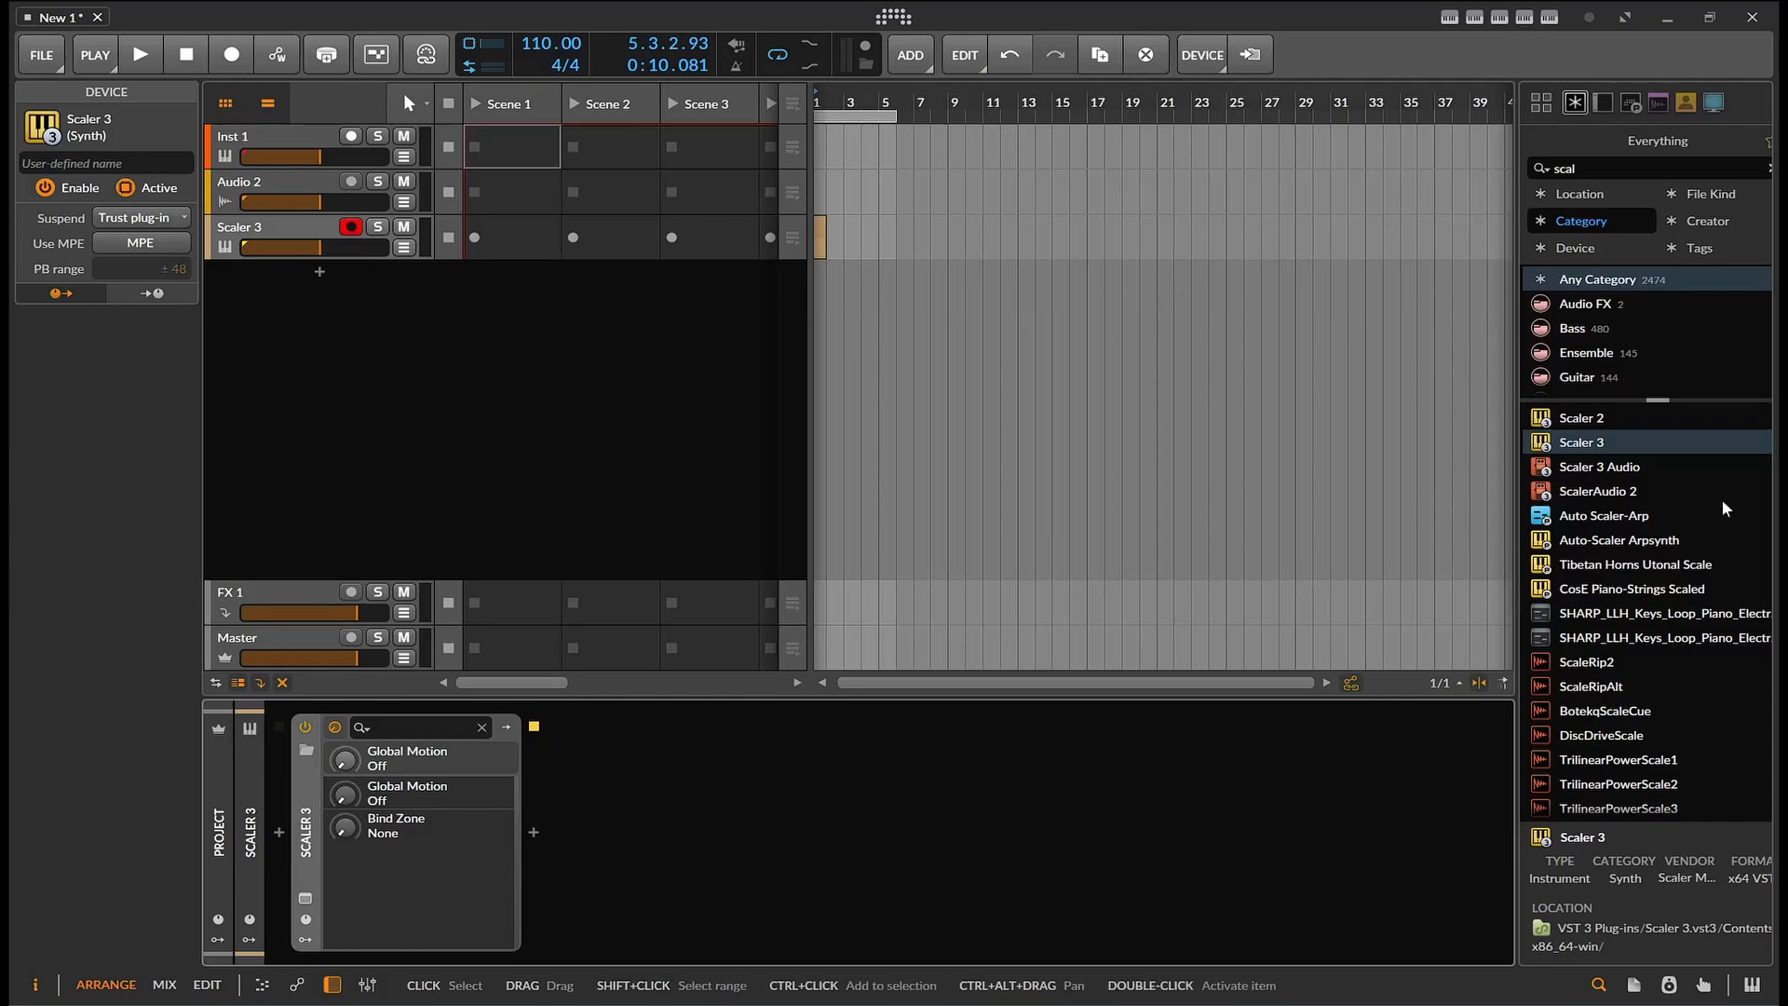
# Step: Search the device browser for "poly" and add the Polymer synth after Scaler 3 in the device chain
pyautogui.click(1583, 168)
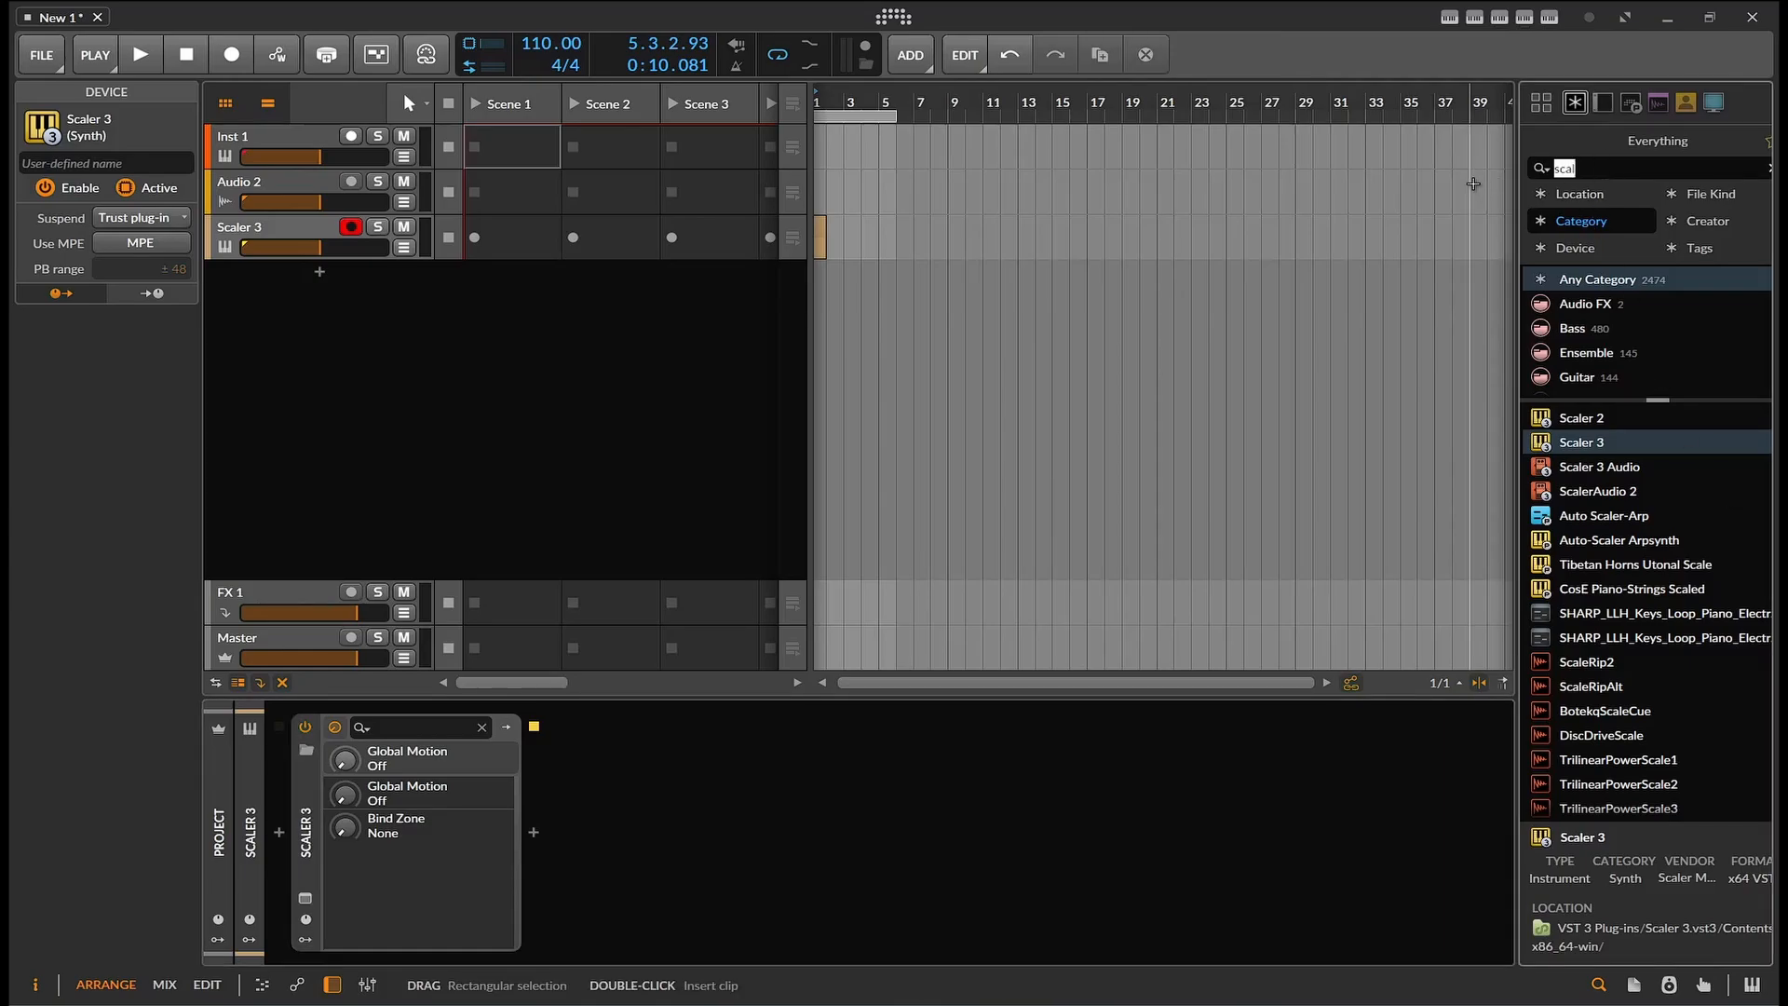
pyautogui.write('pol')
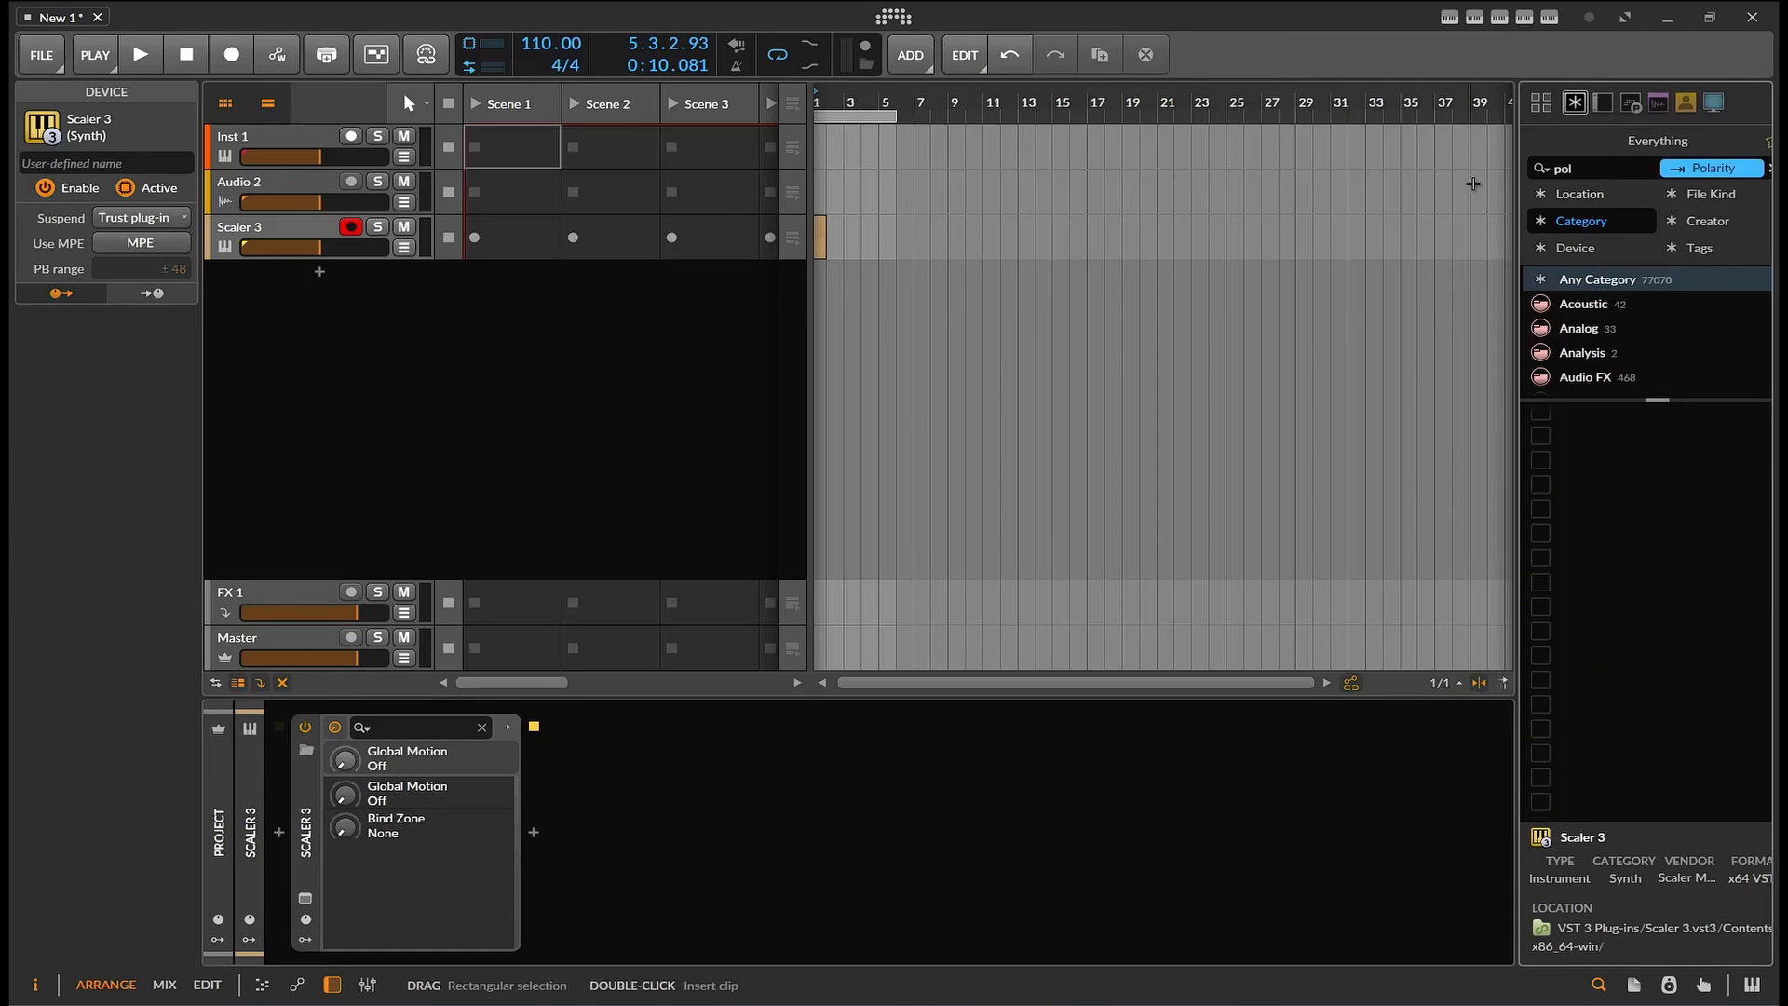
pyautogui.scroll(15, 1663, 475)
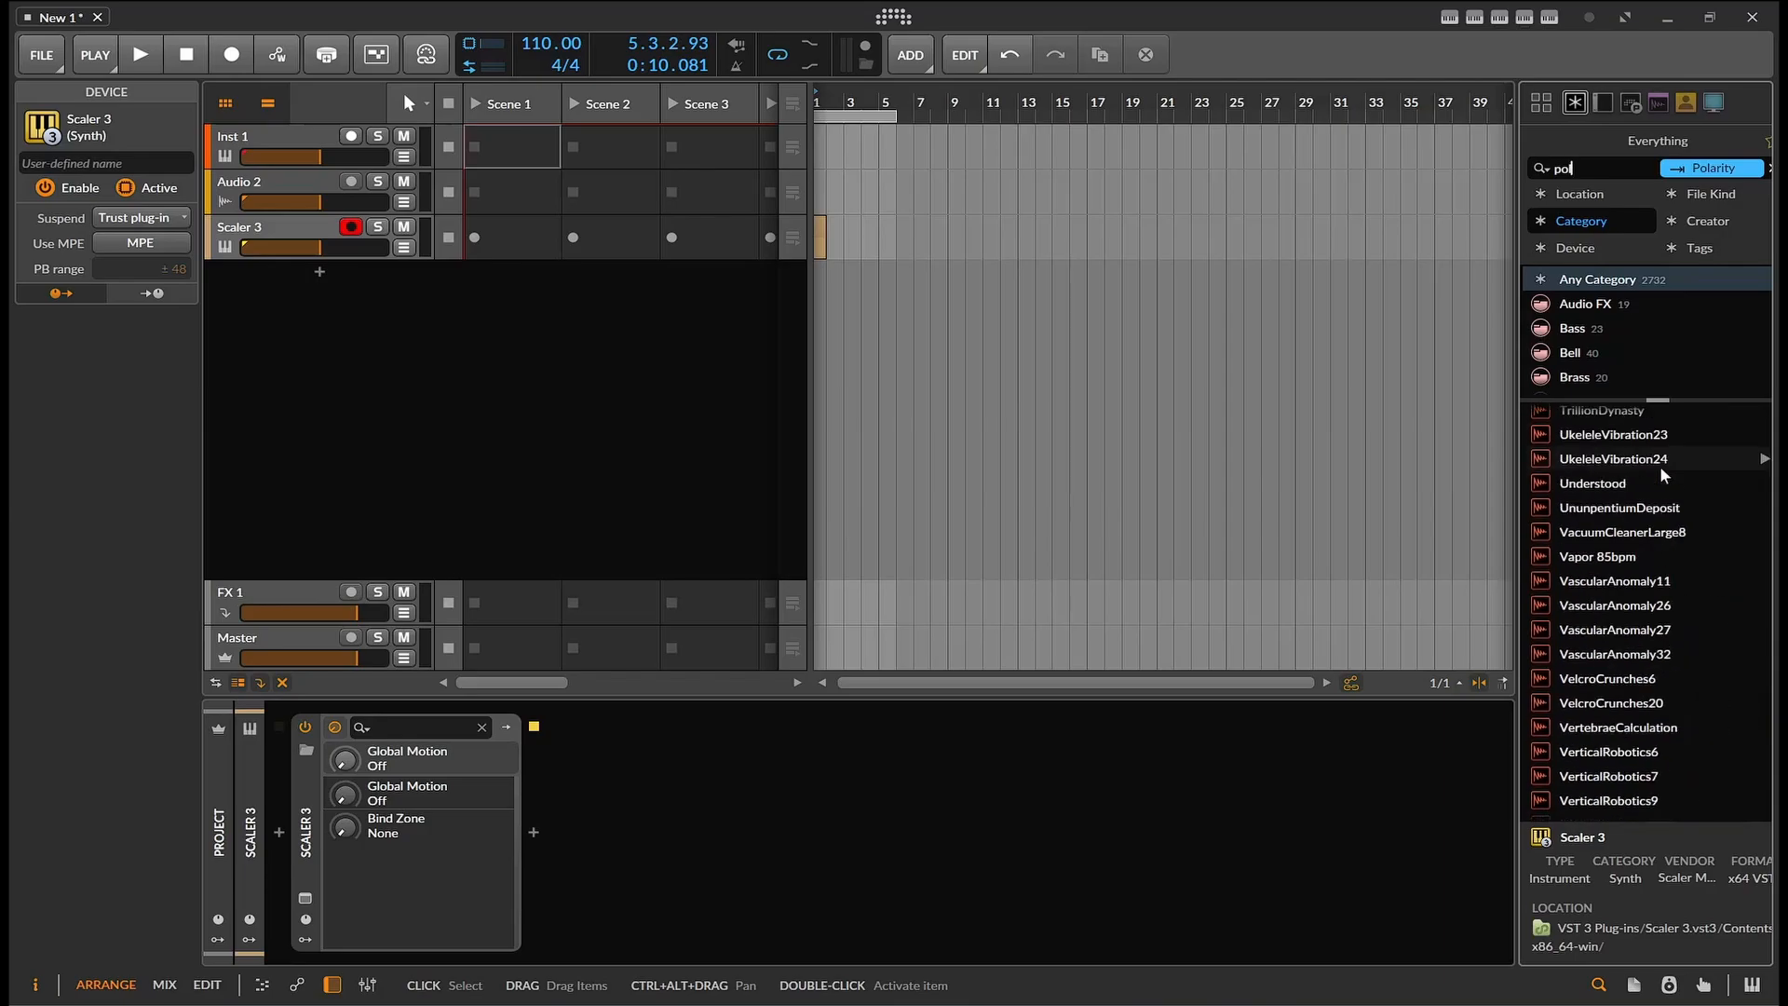
pyautogui.scroll(10, 1663, 475)
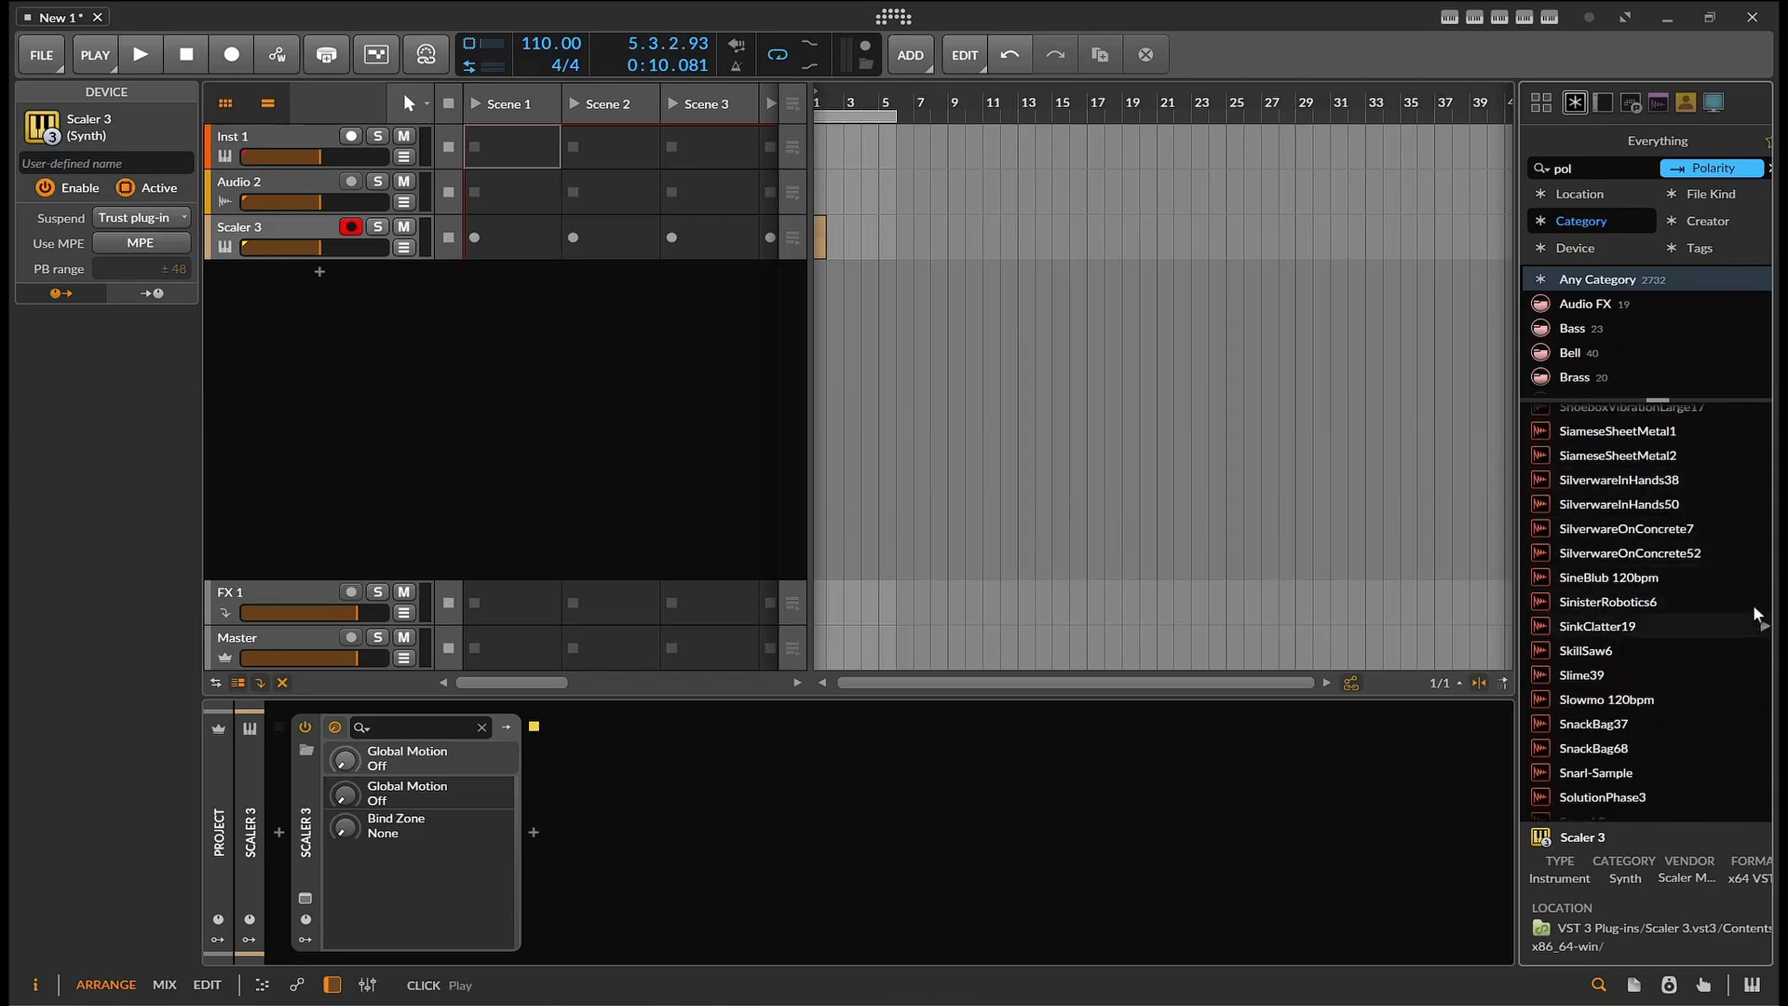
pyautogui.scroll(10, 1746, 563)
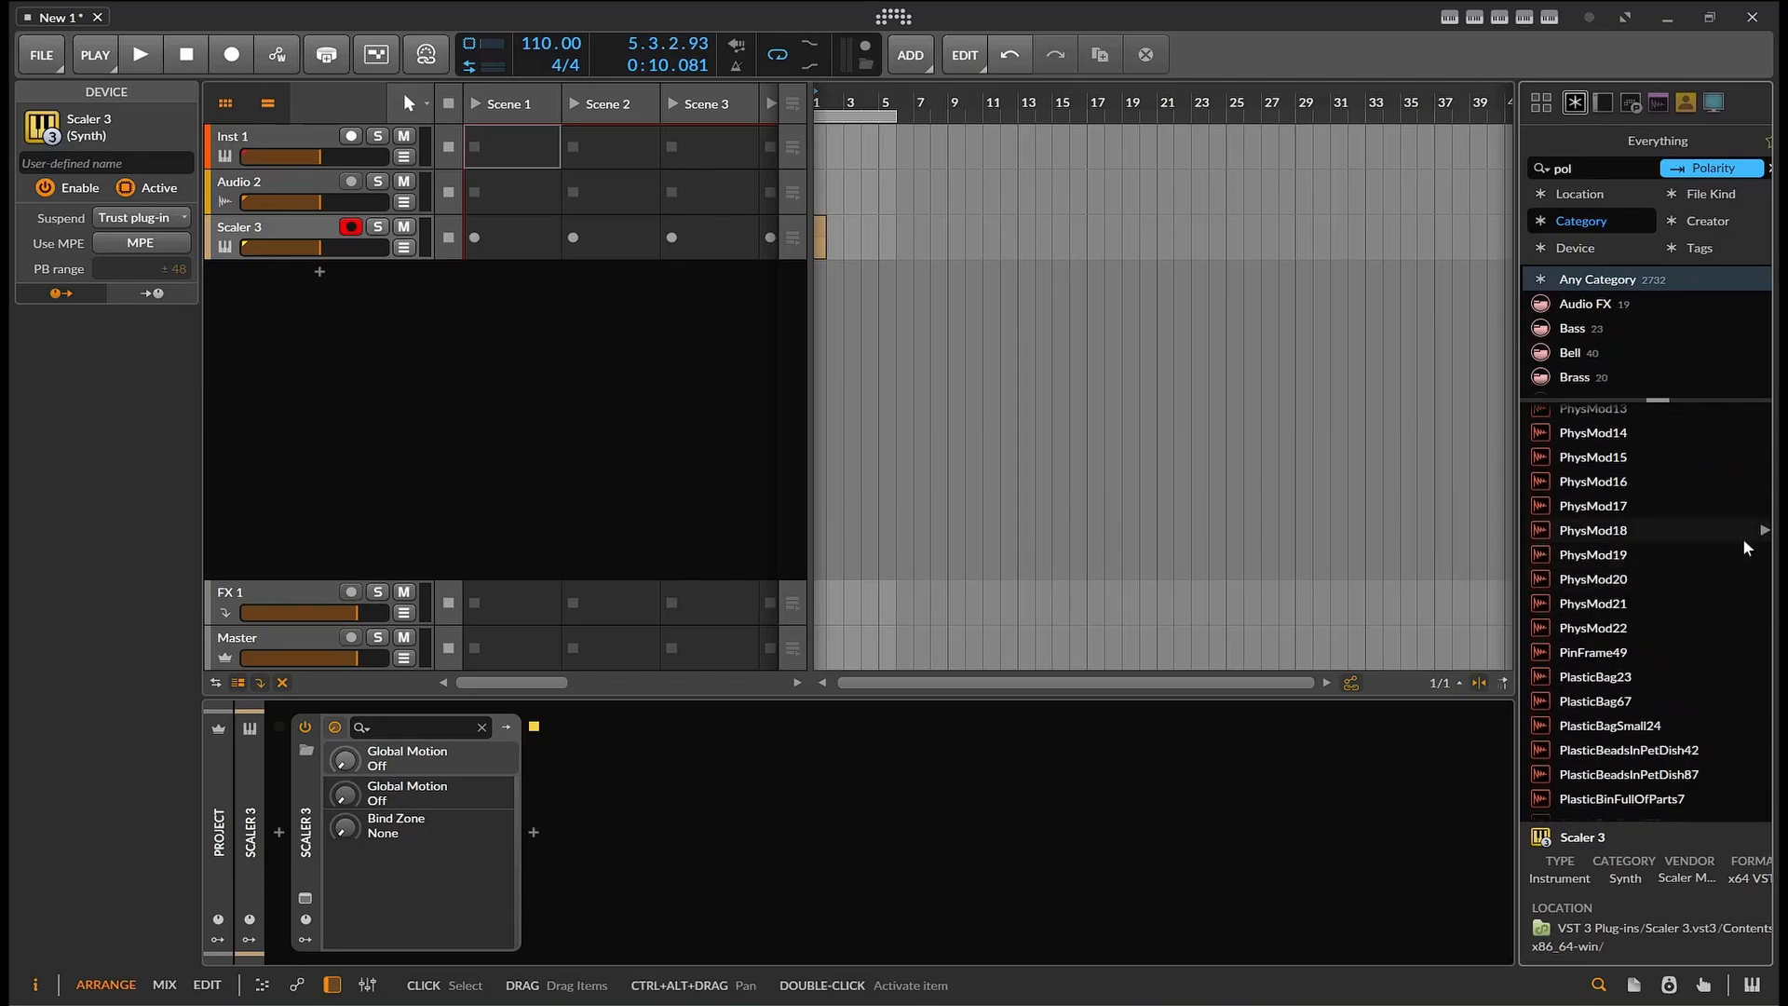
pyautogui.scroll(5, 1745, 547)
pyautogui.write('y')
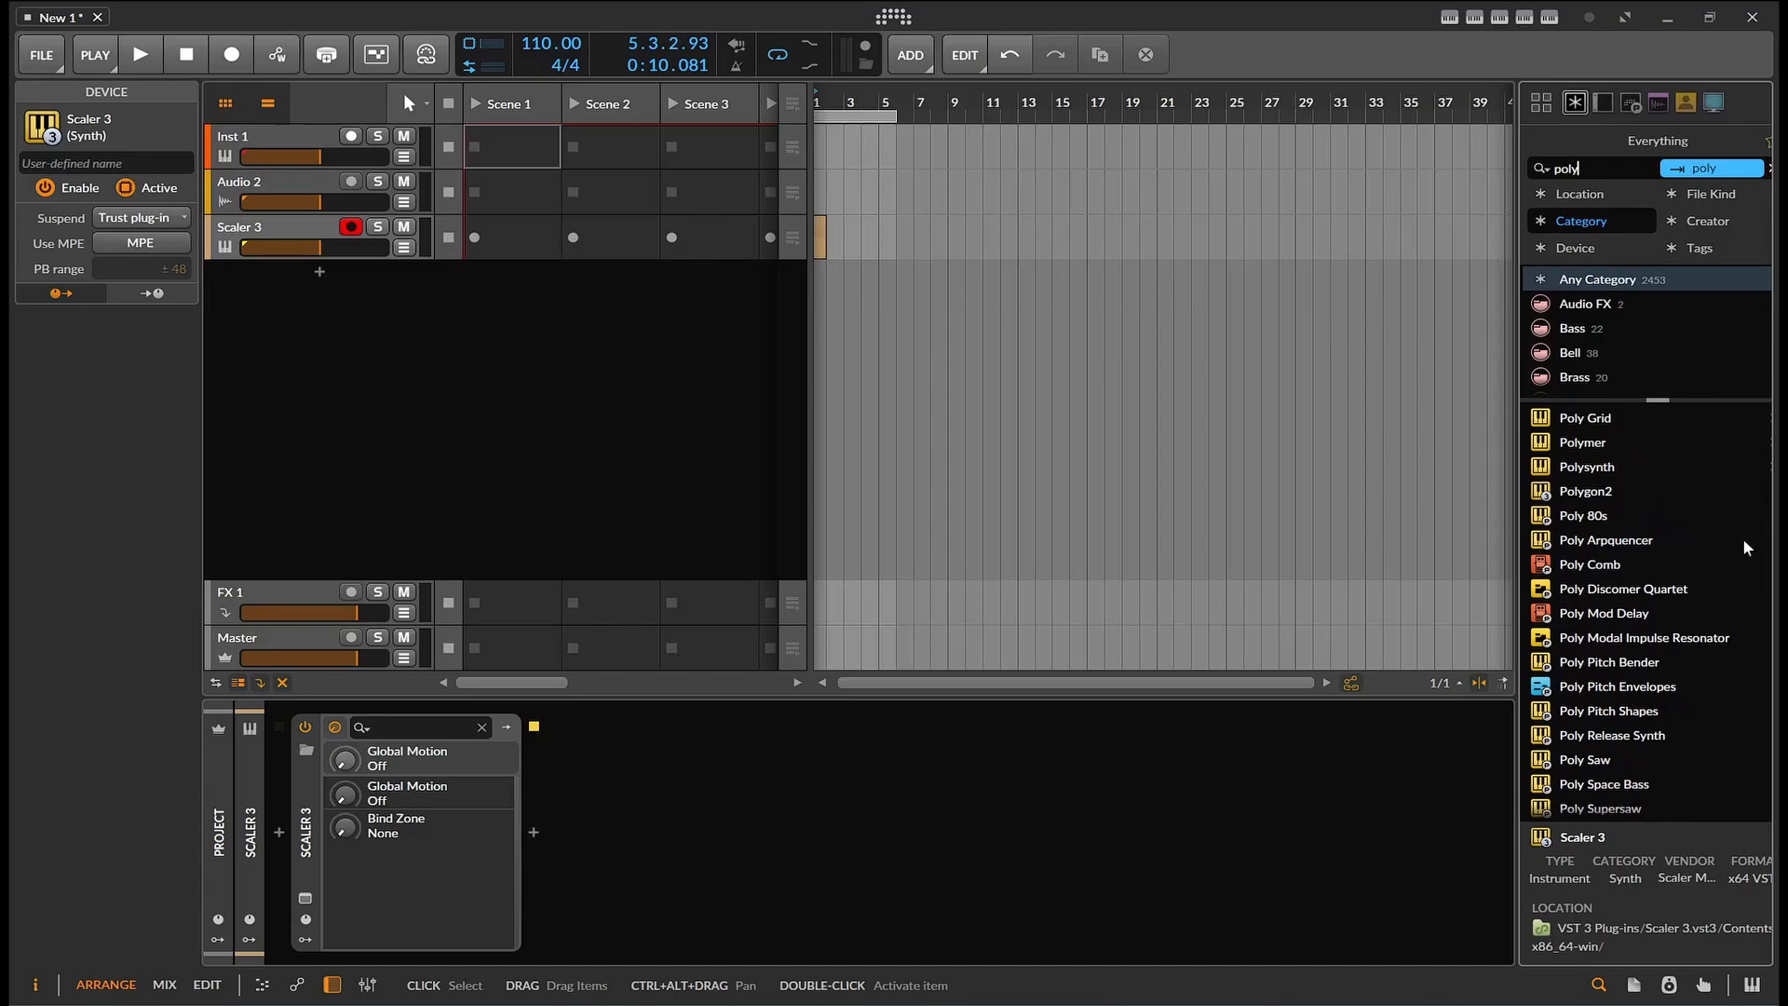
pyautogui.click(1598, 445)
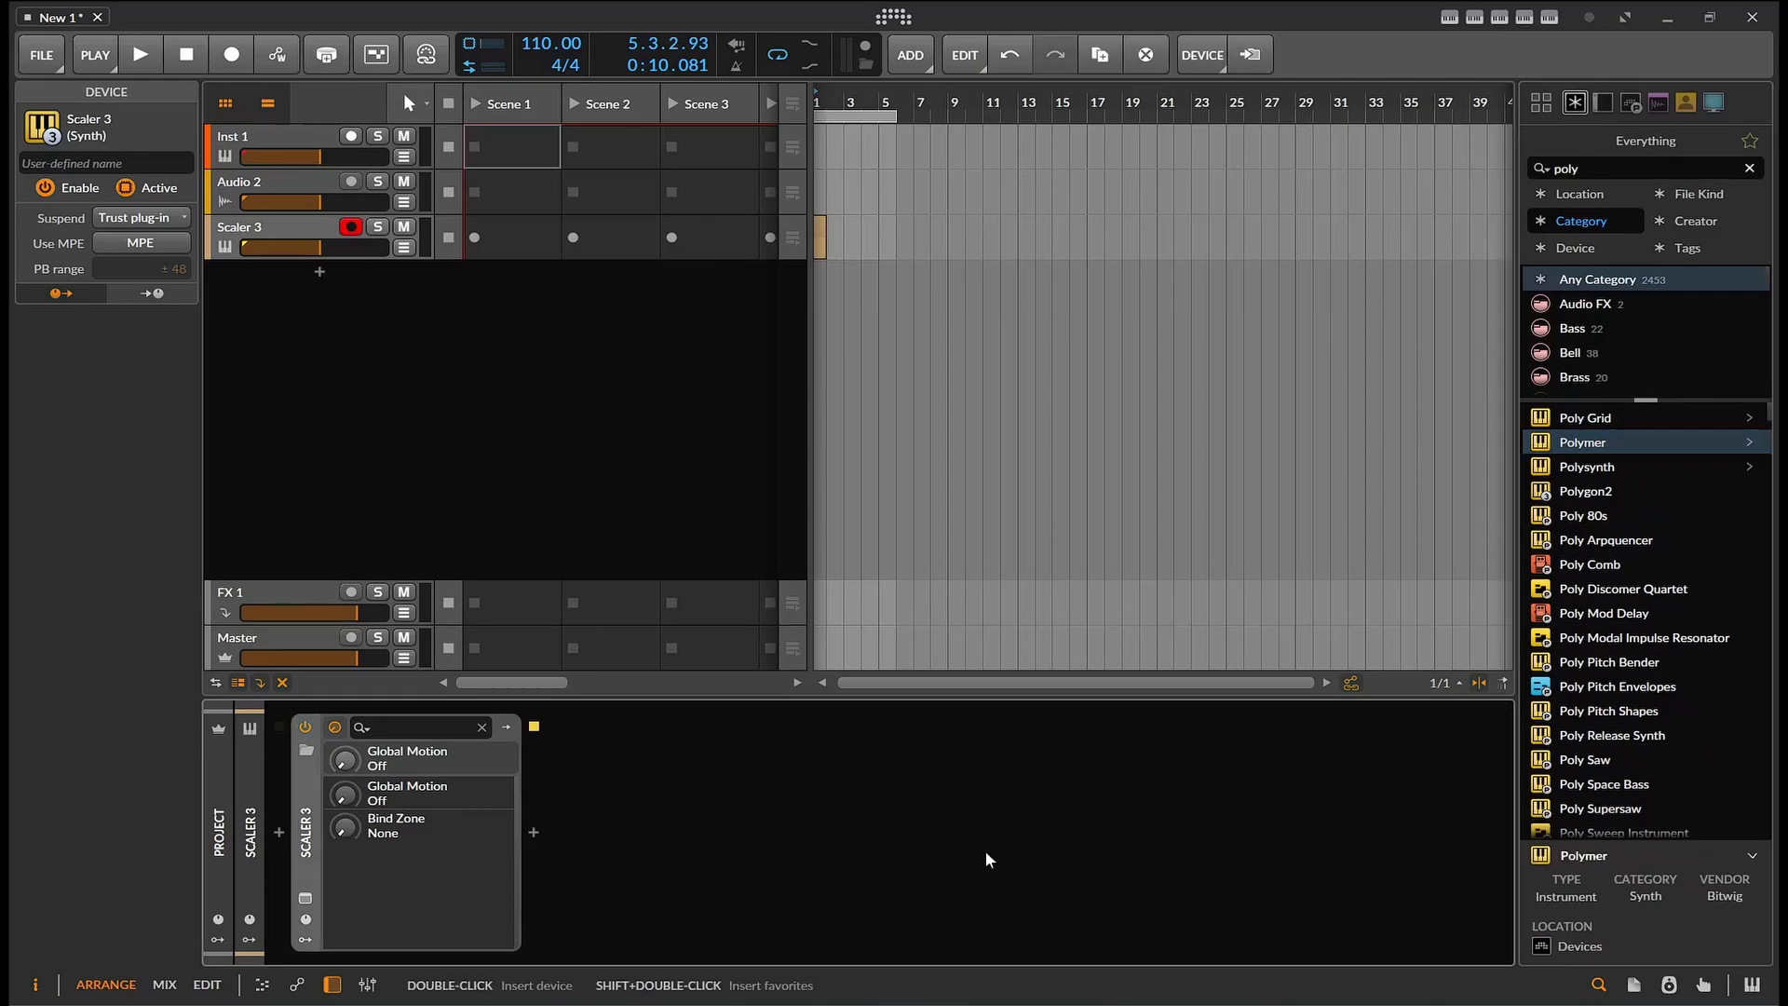
pyautogui.press('Return')
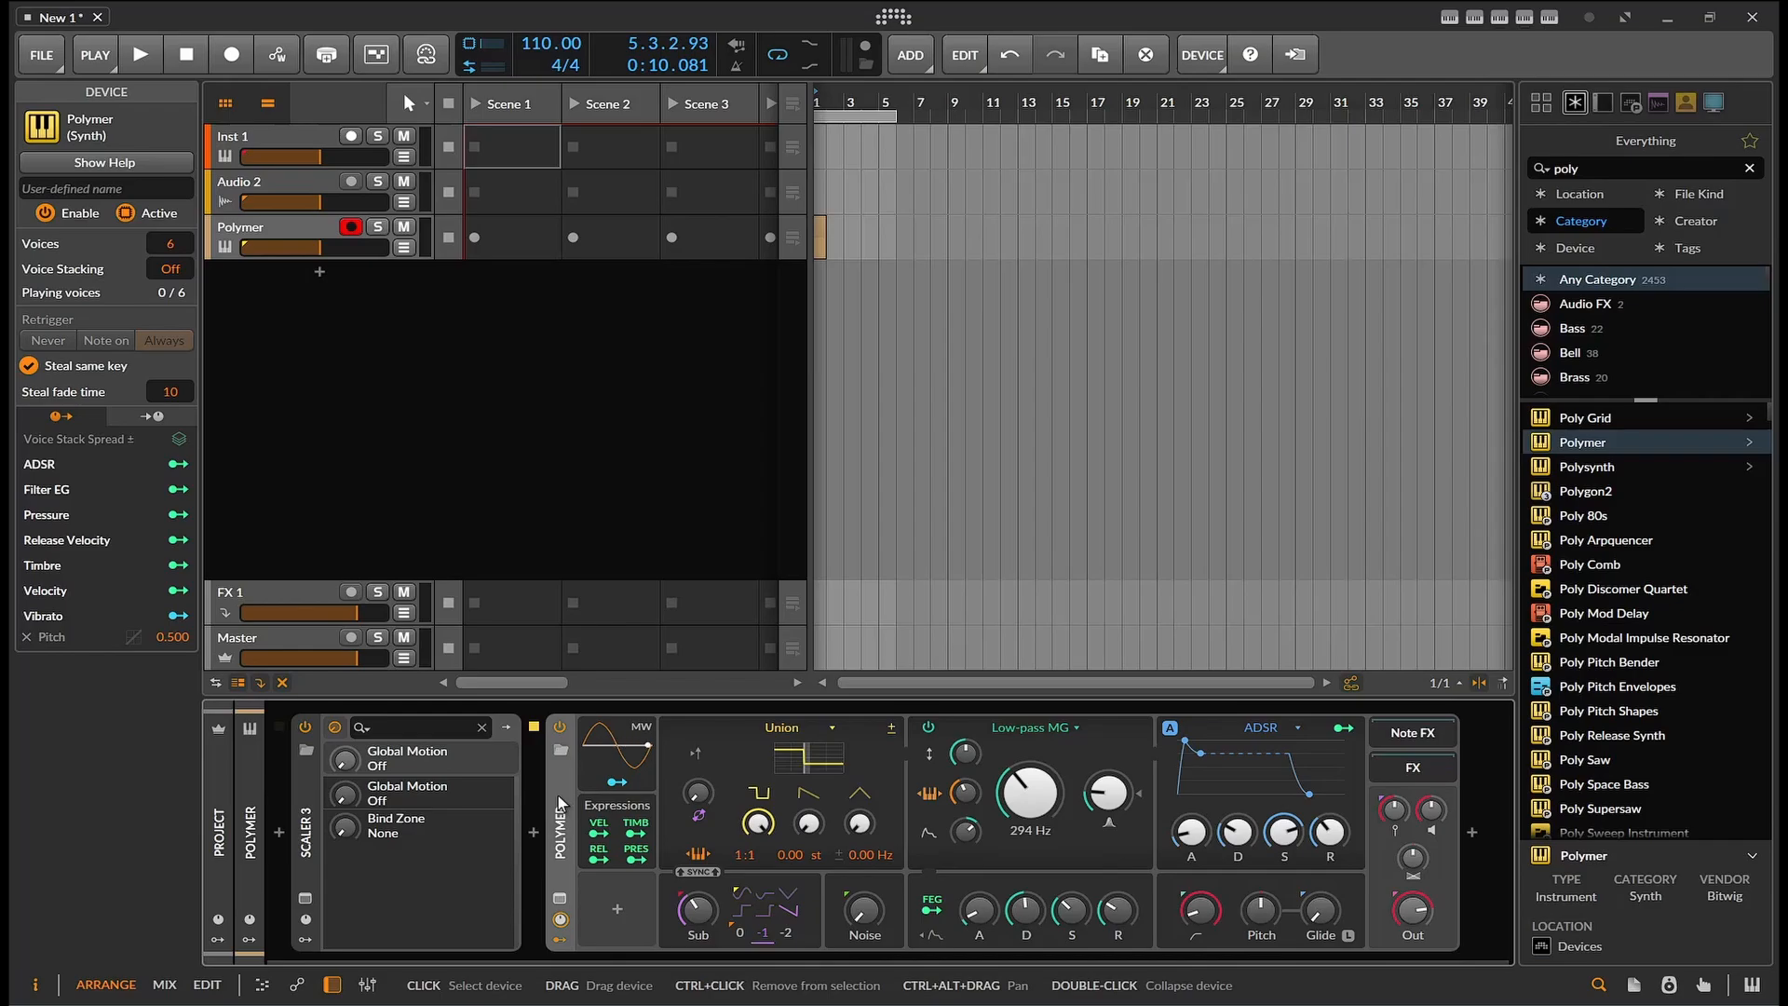
# Step: Show the Scaler 3 plug-in window, set the Main Track's MIDI channel to 1, audition a few keys and close the window
pyautogui.click(306, 898)
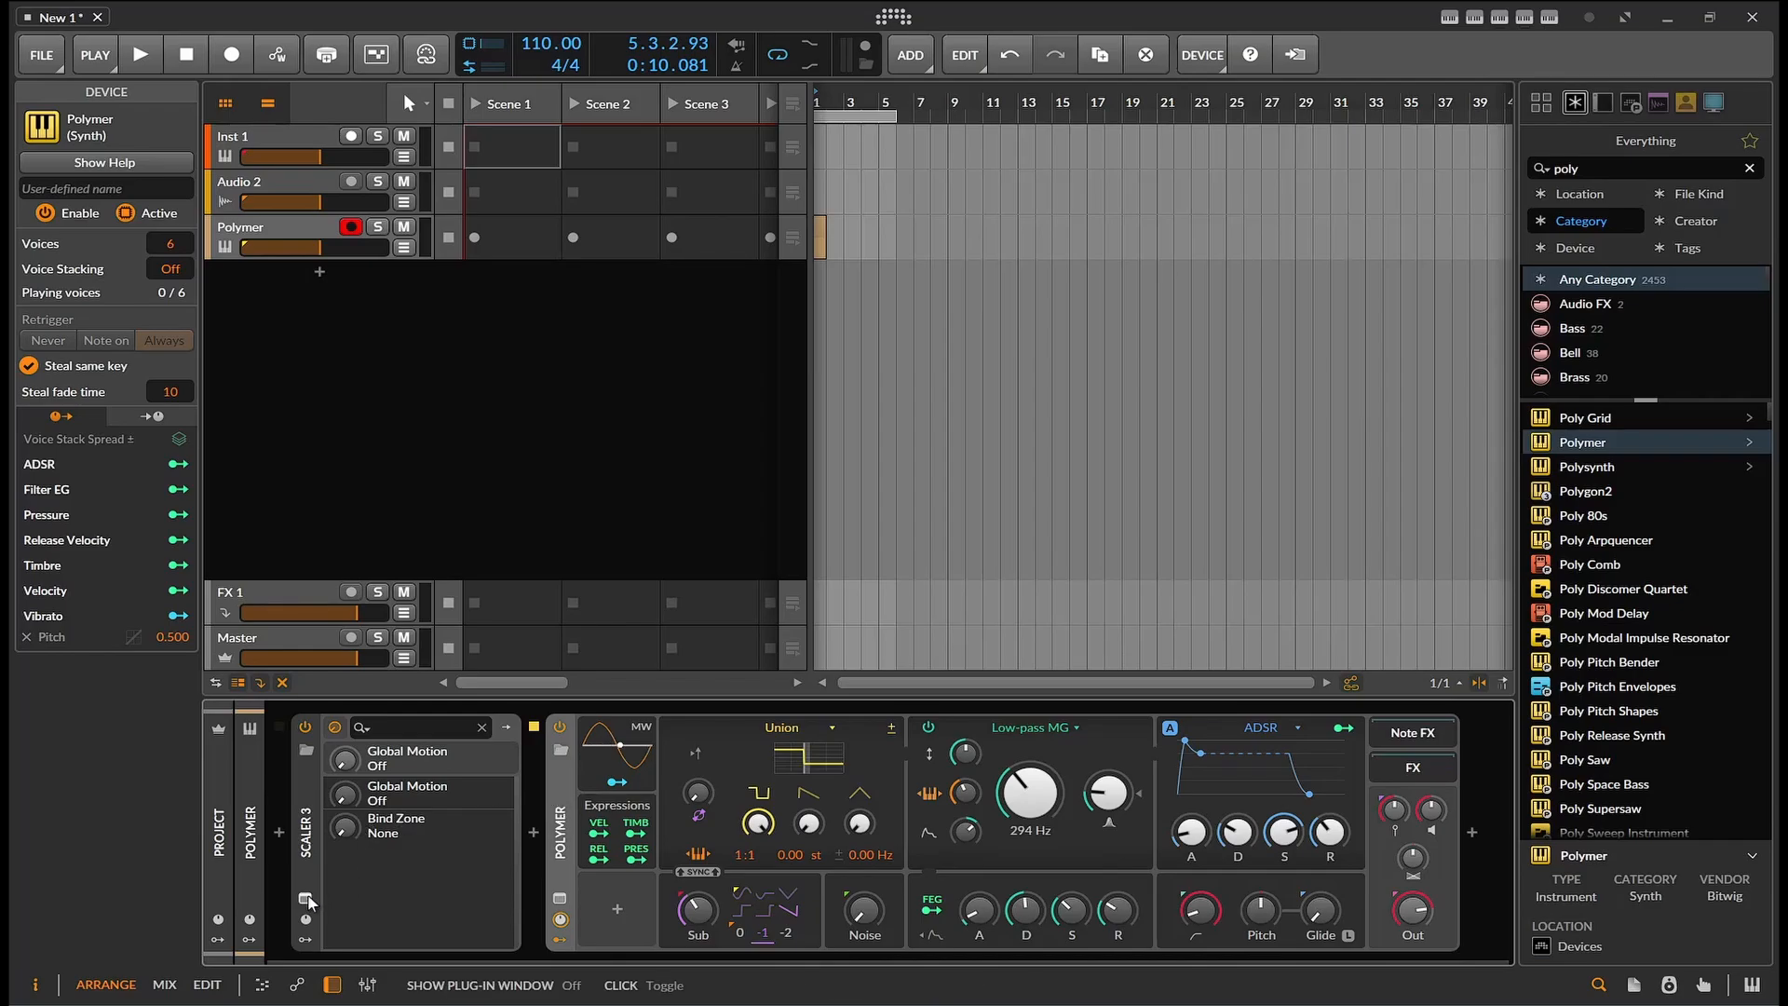
pyautogui.click(557, 802)
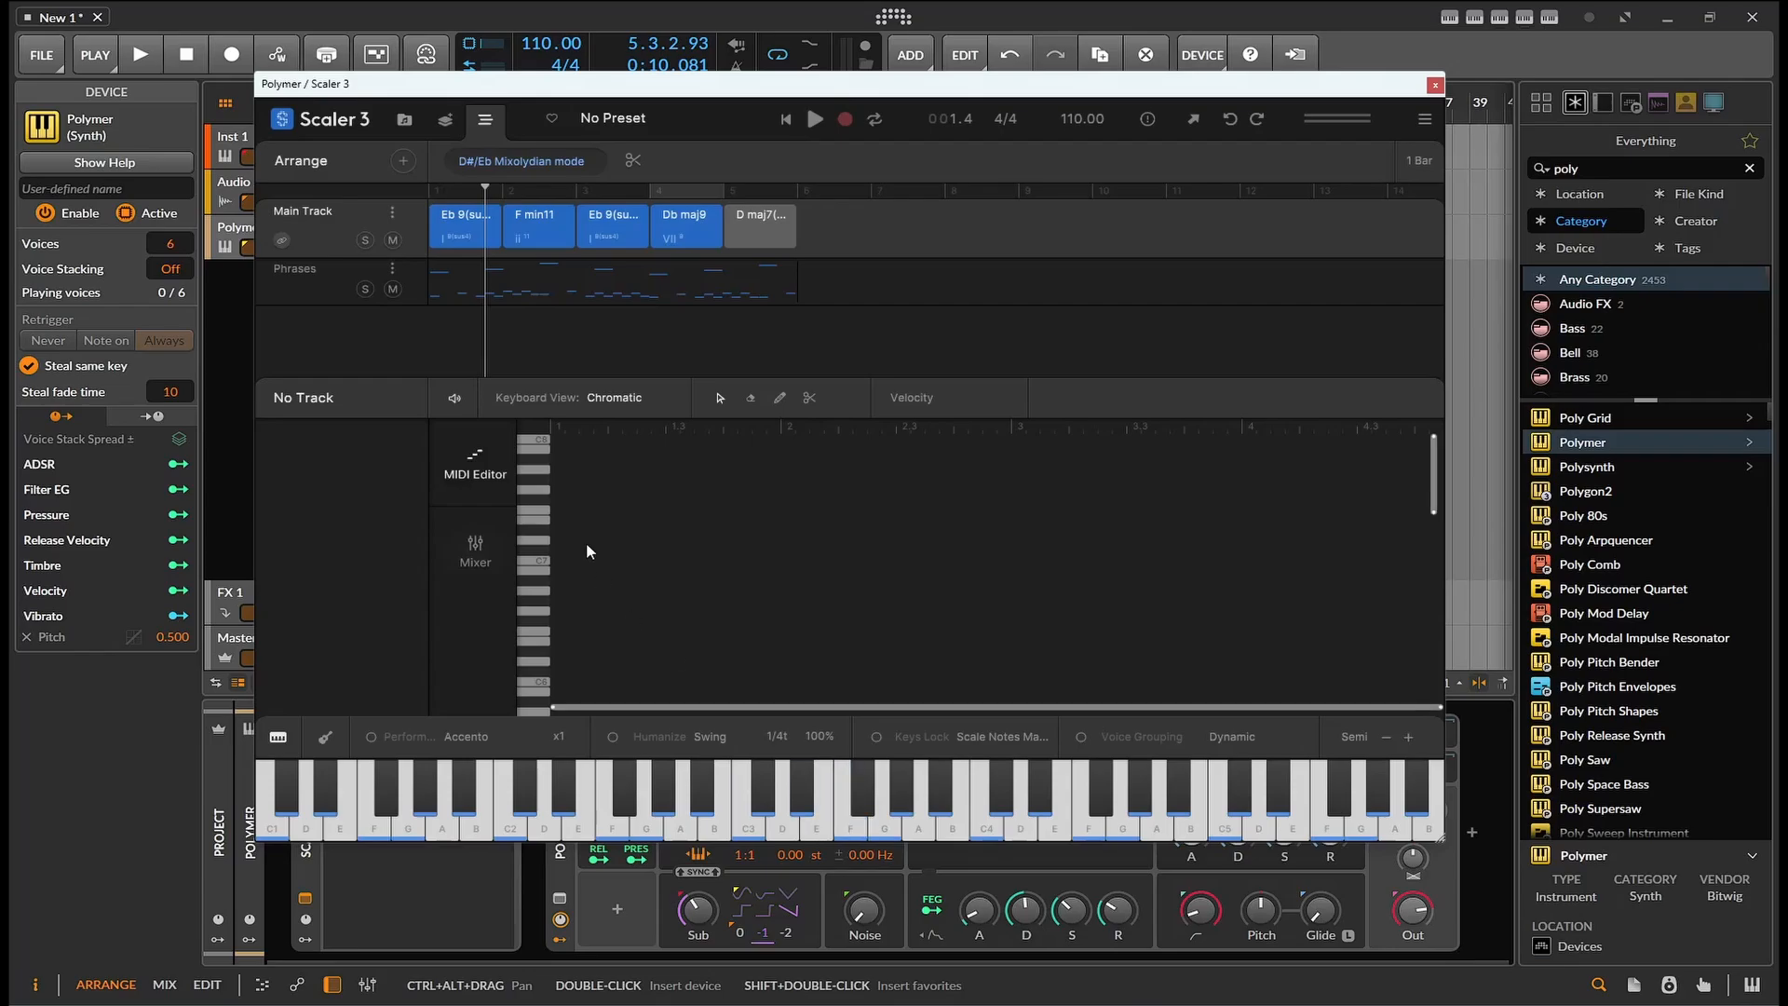
pyautogui.click(395, 214)
pyautogui.moveTo(449, 277)
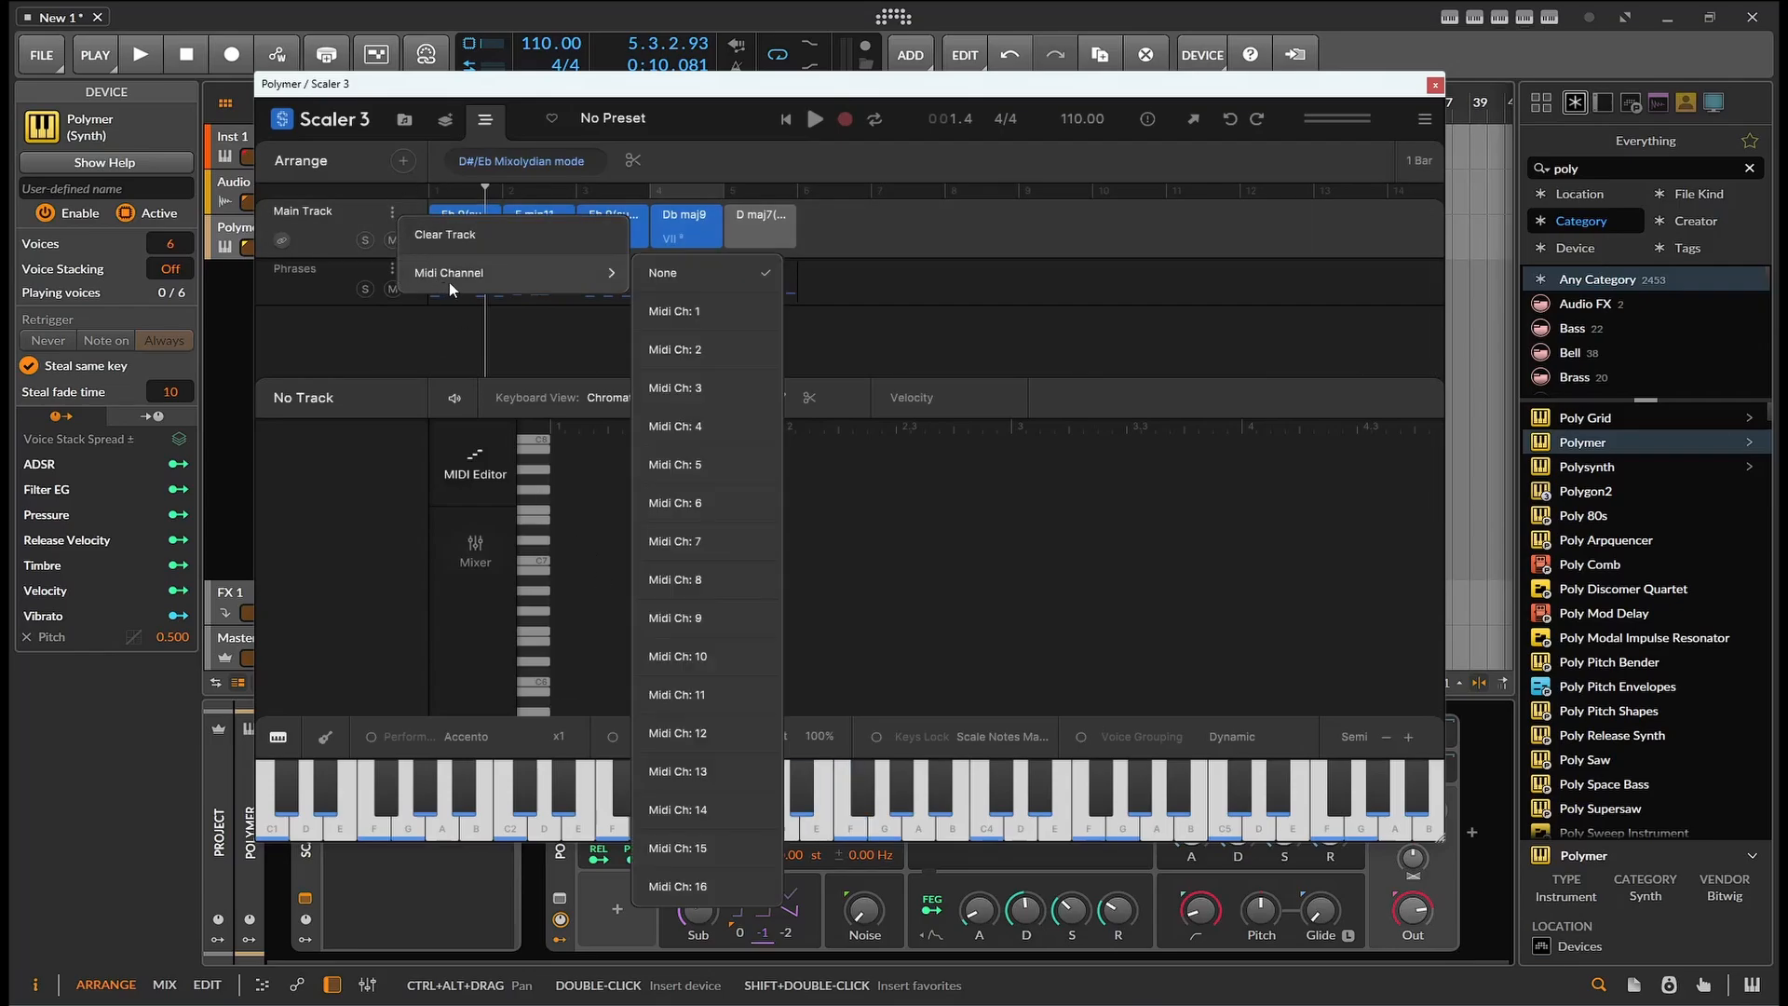
pyautogui.click(671, 310)
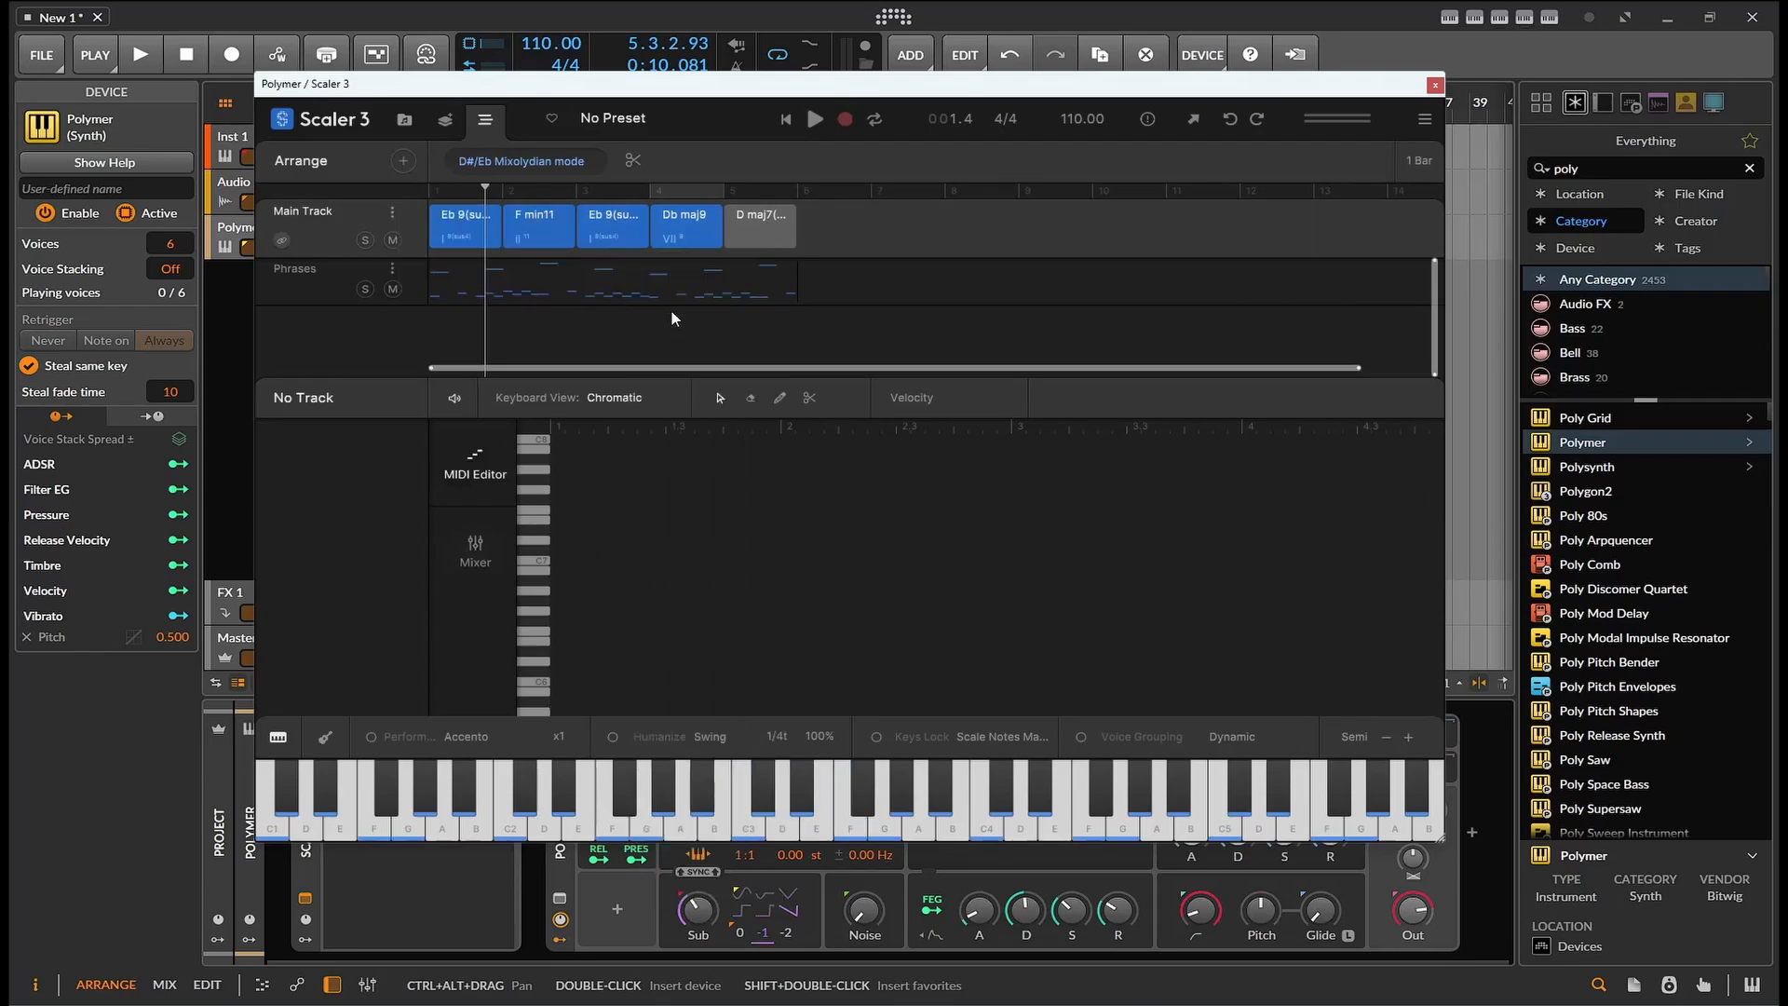
pyautogui.click(727, 818)
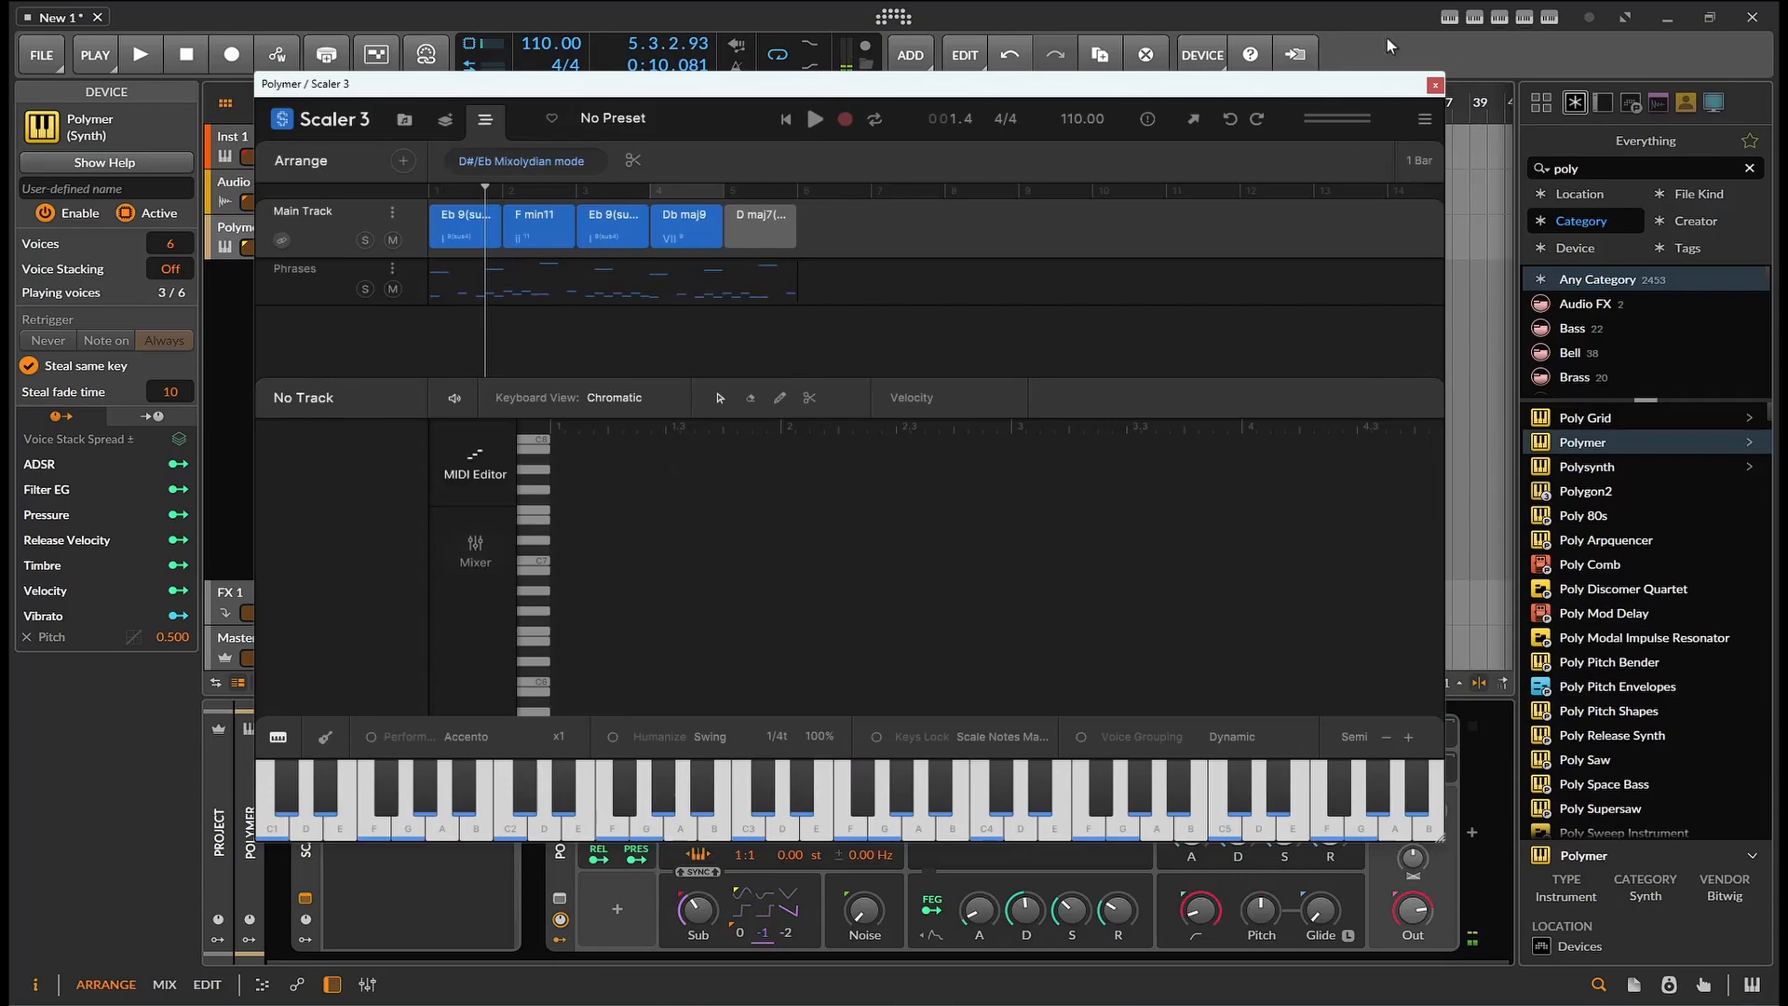
pyautogui.click(1435, 90)
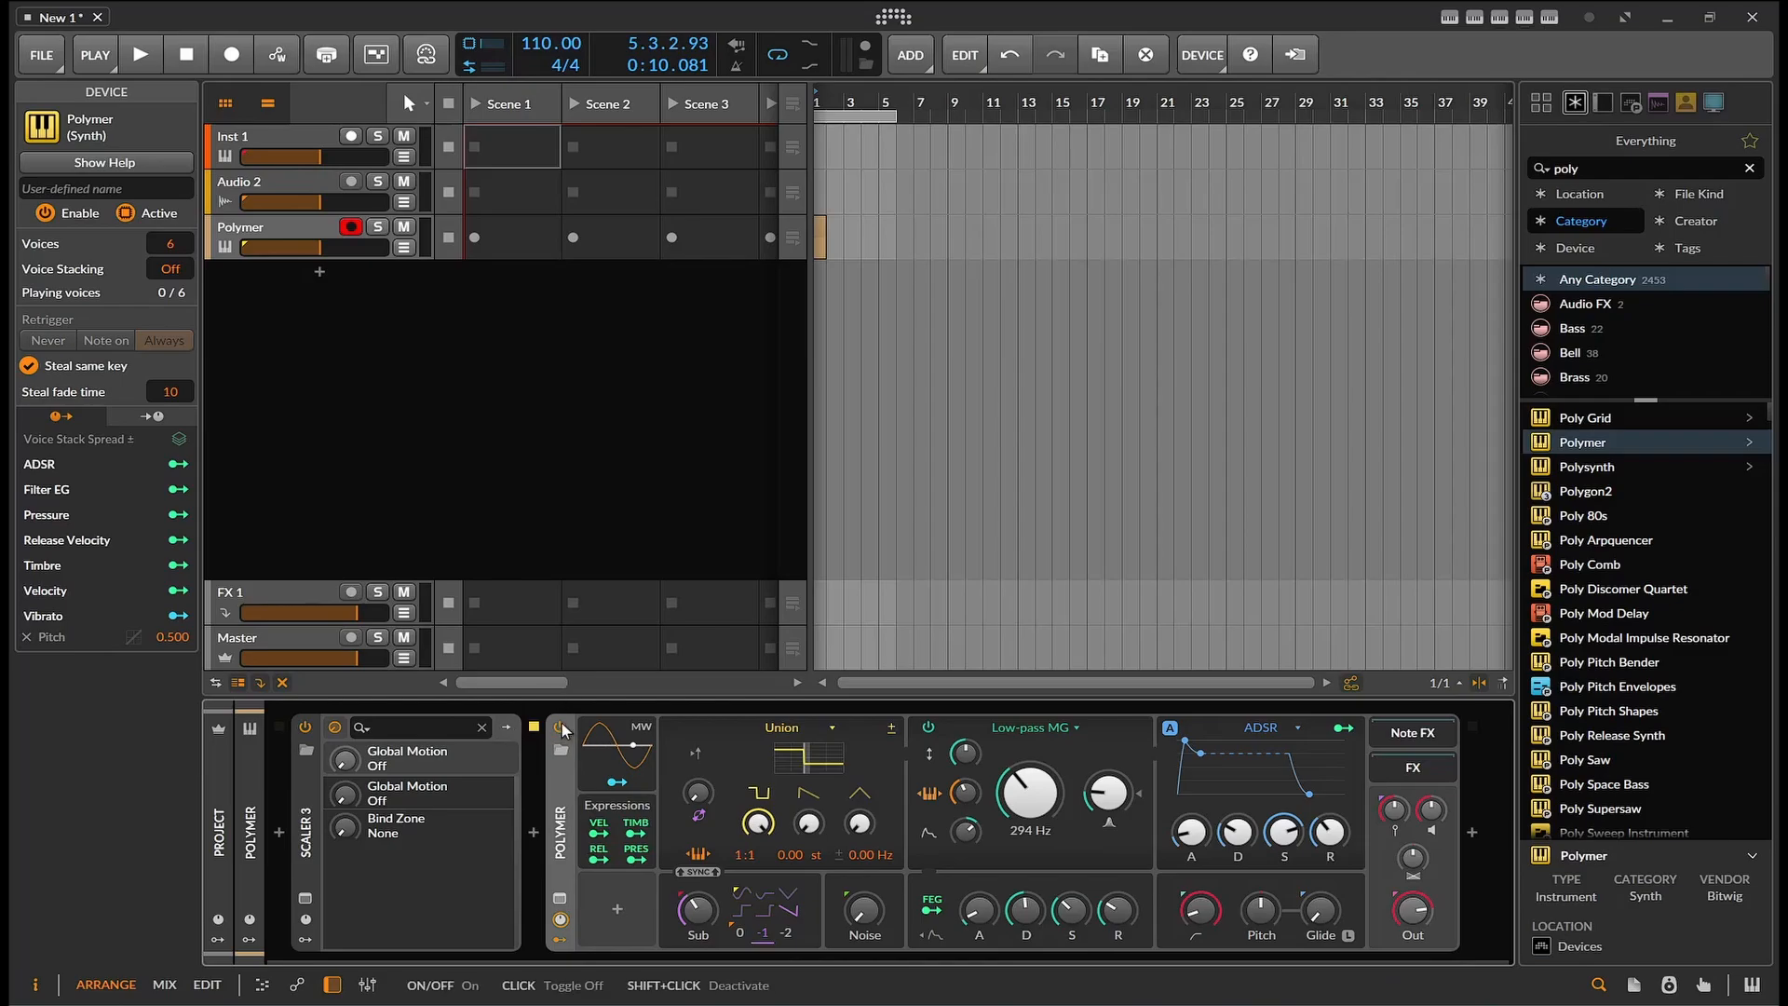
# Step: Switch the Scaler 3 device off and on again, and audition its keyboard and arrangement briefly through Polymer
pyautogui.click(305, 726)
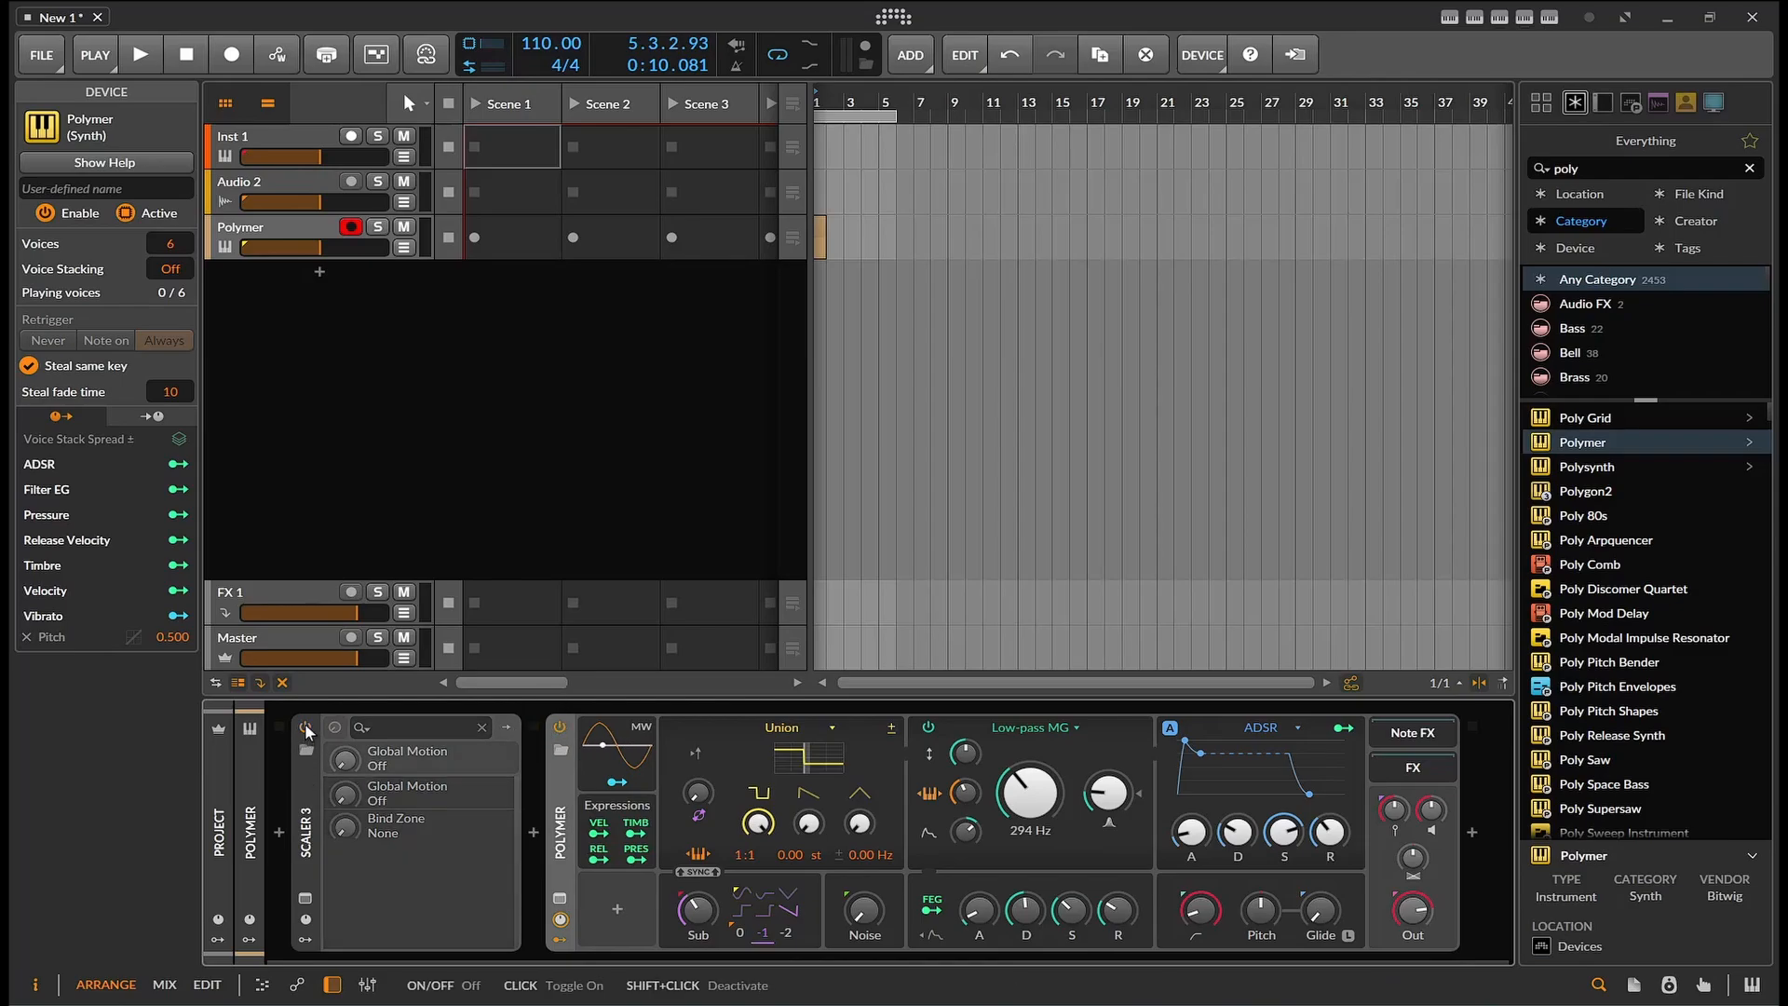
pyautogui.click(305, 725)
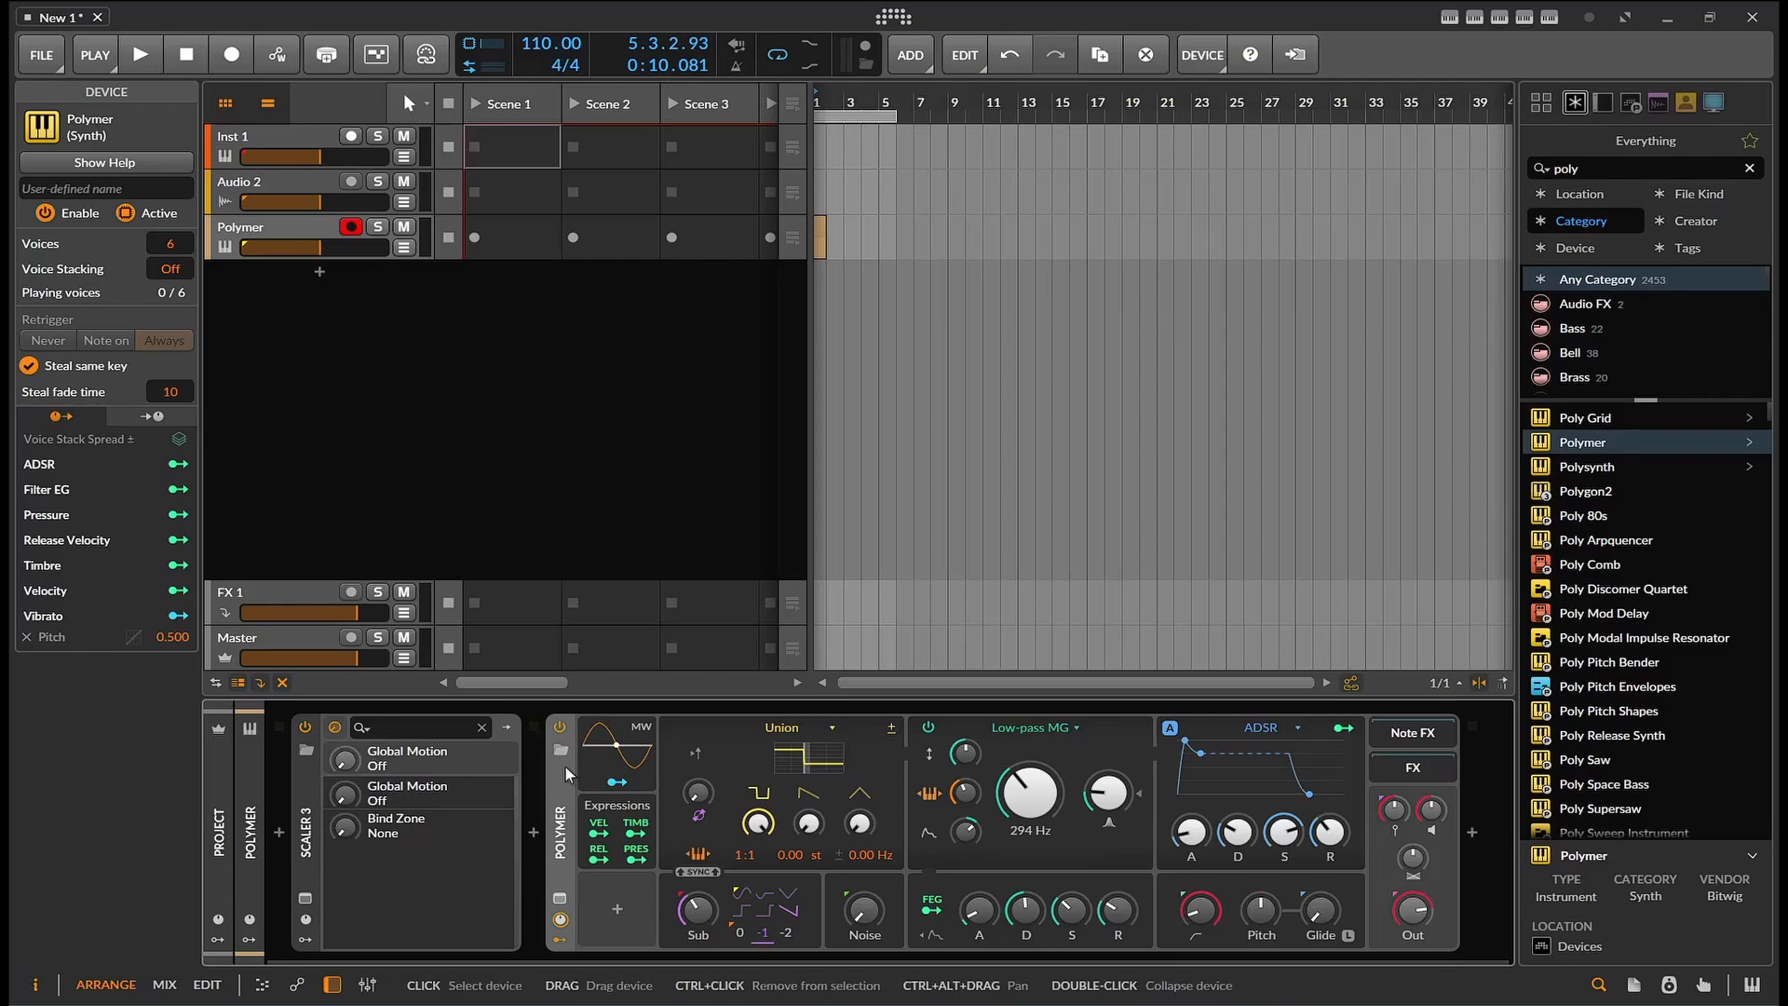
pyautogui.click(304, 897)
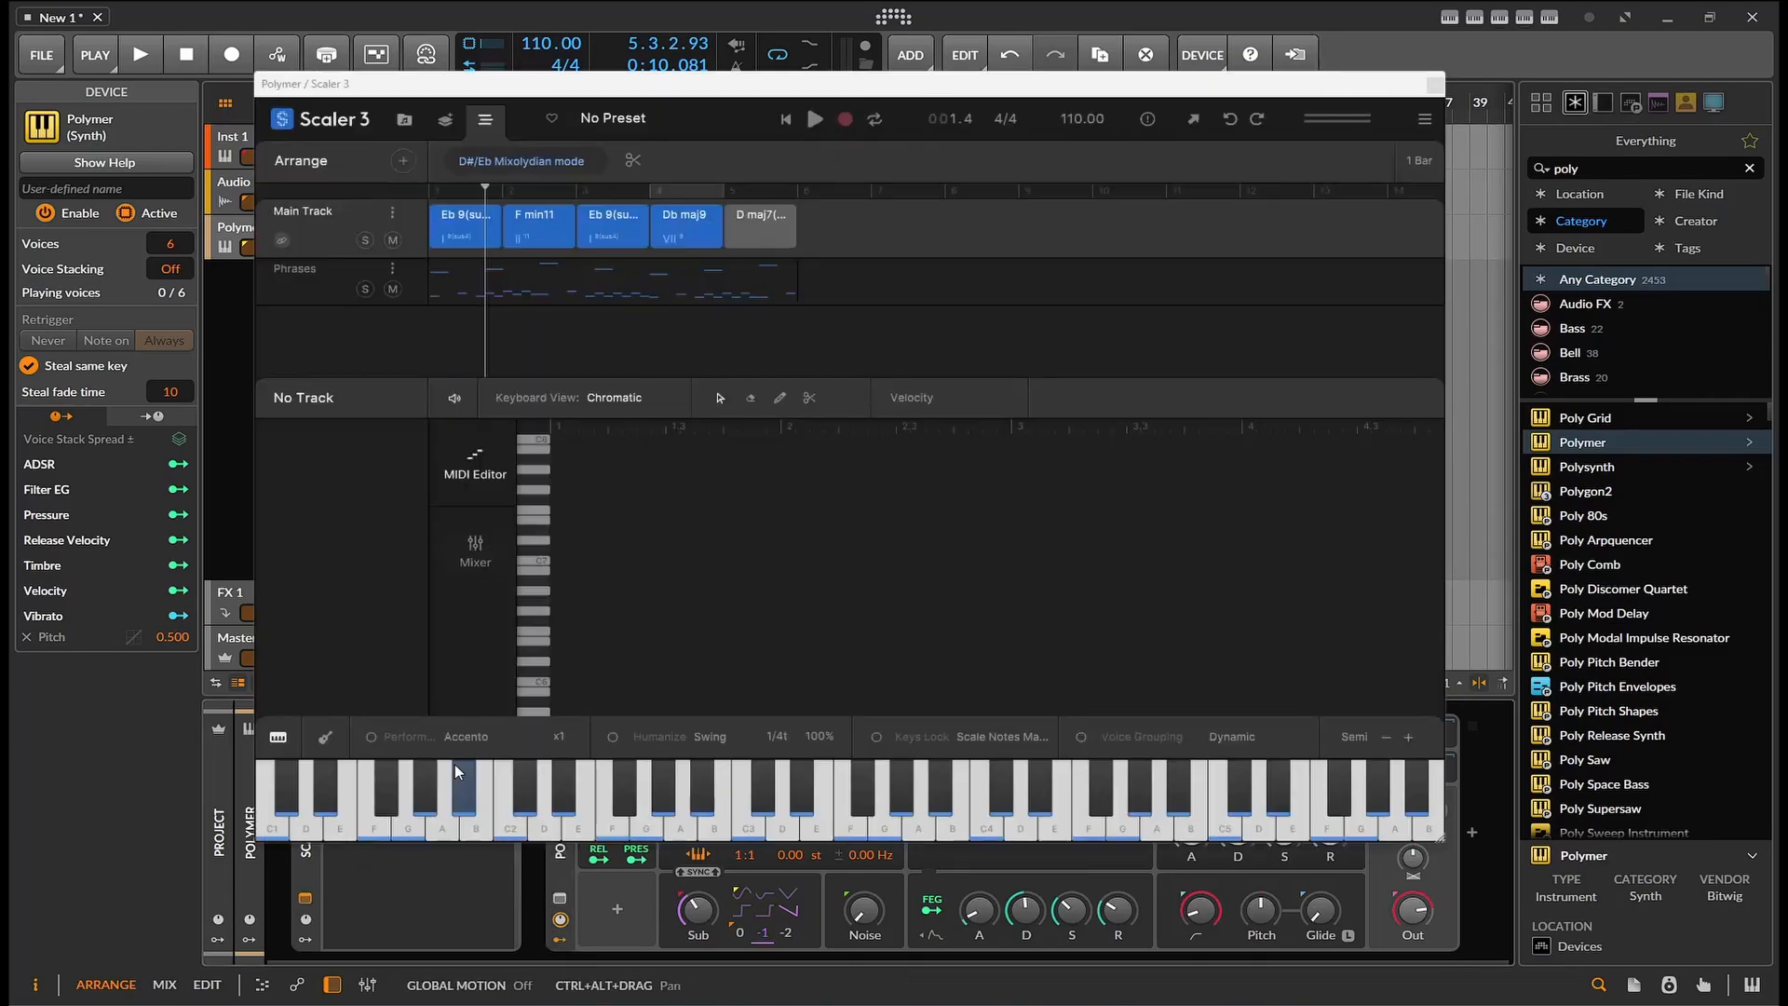
pyautogui.moveTo(554, 786)
pyautogui.mouseDown()
pyautogui.moveTo(582, 806)
pyautogui.moveTo(649, 799)
pyautogui.mouseUp()
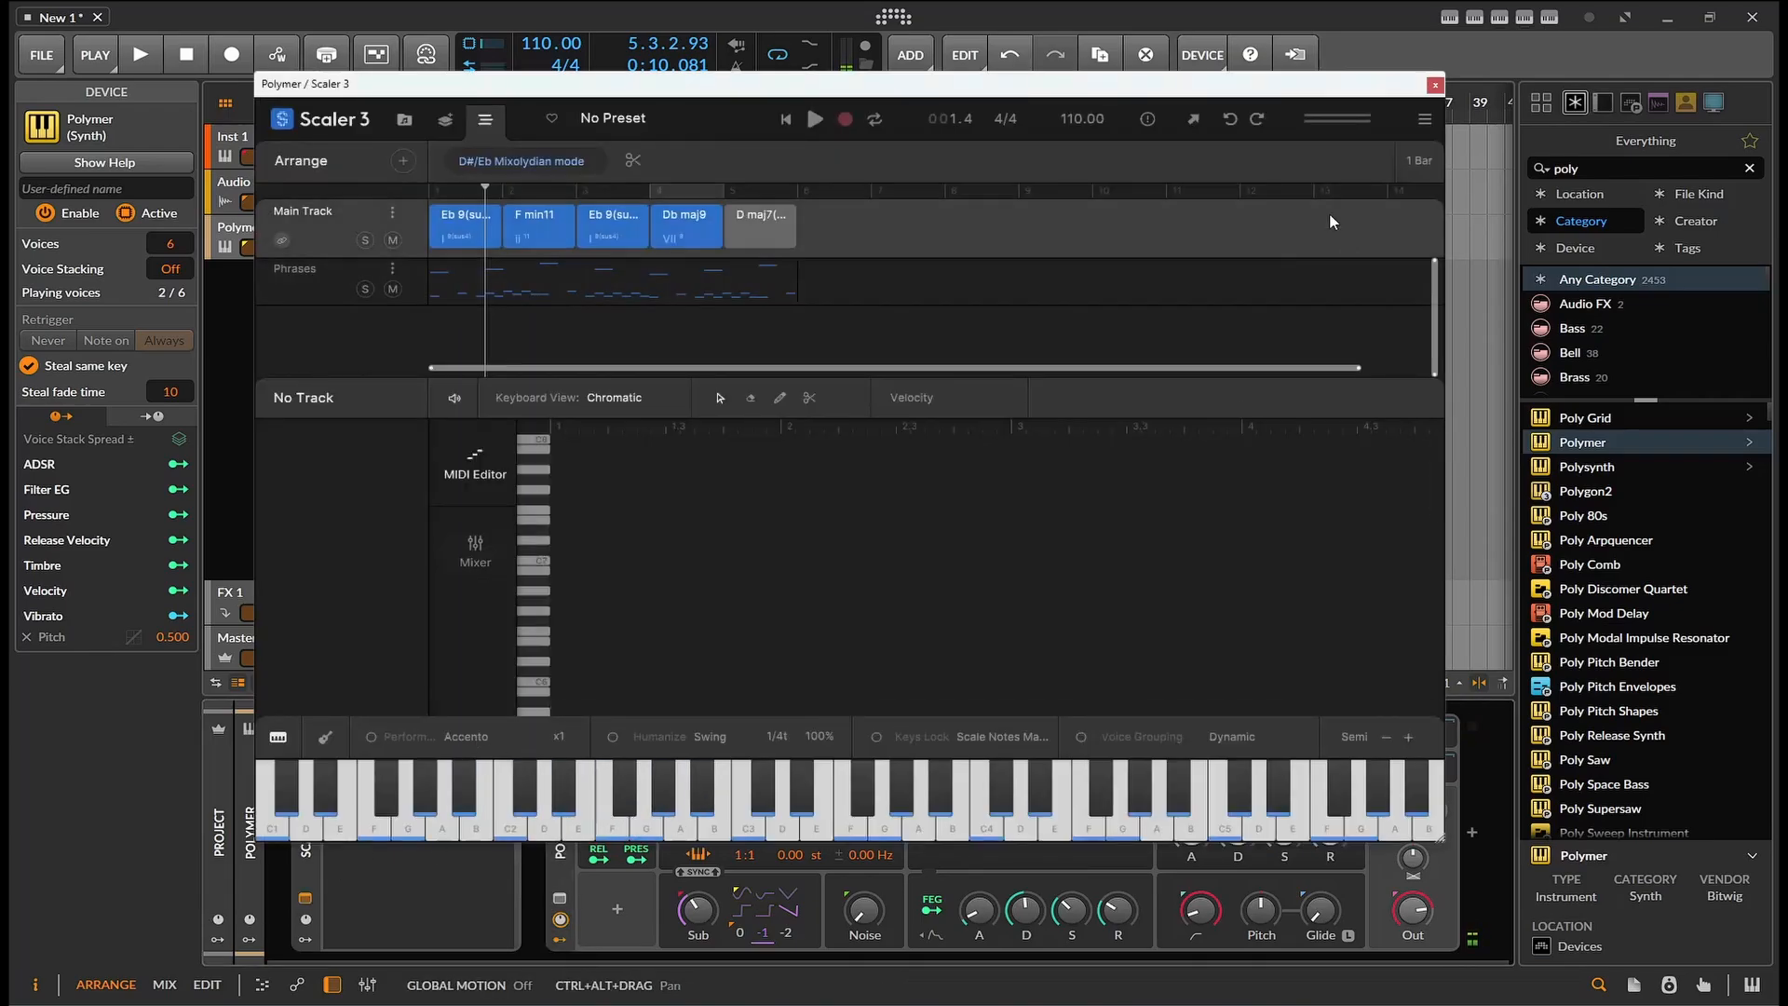
pyautogui.click(816, 120)
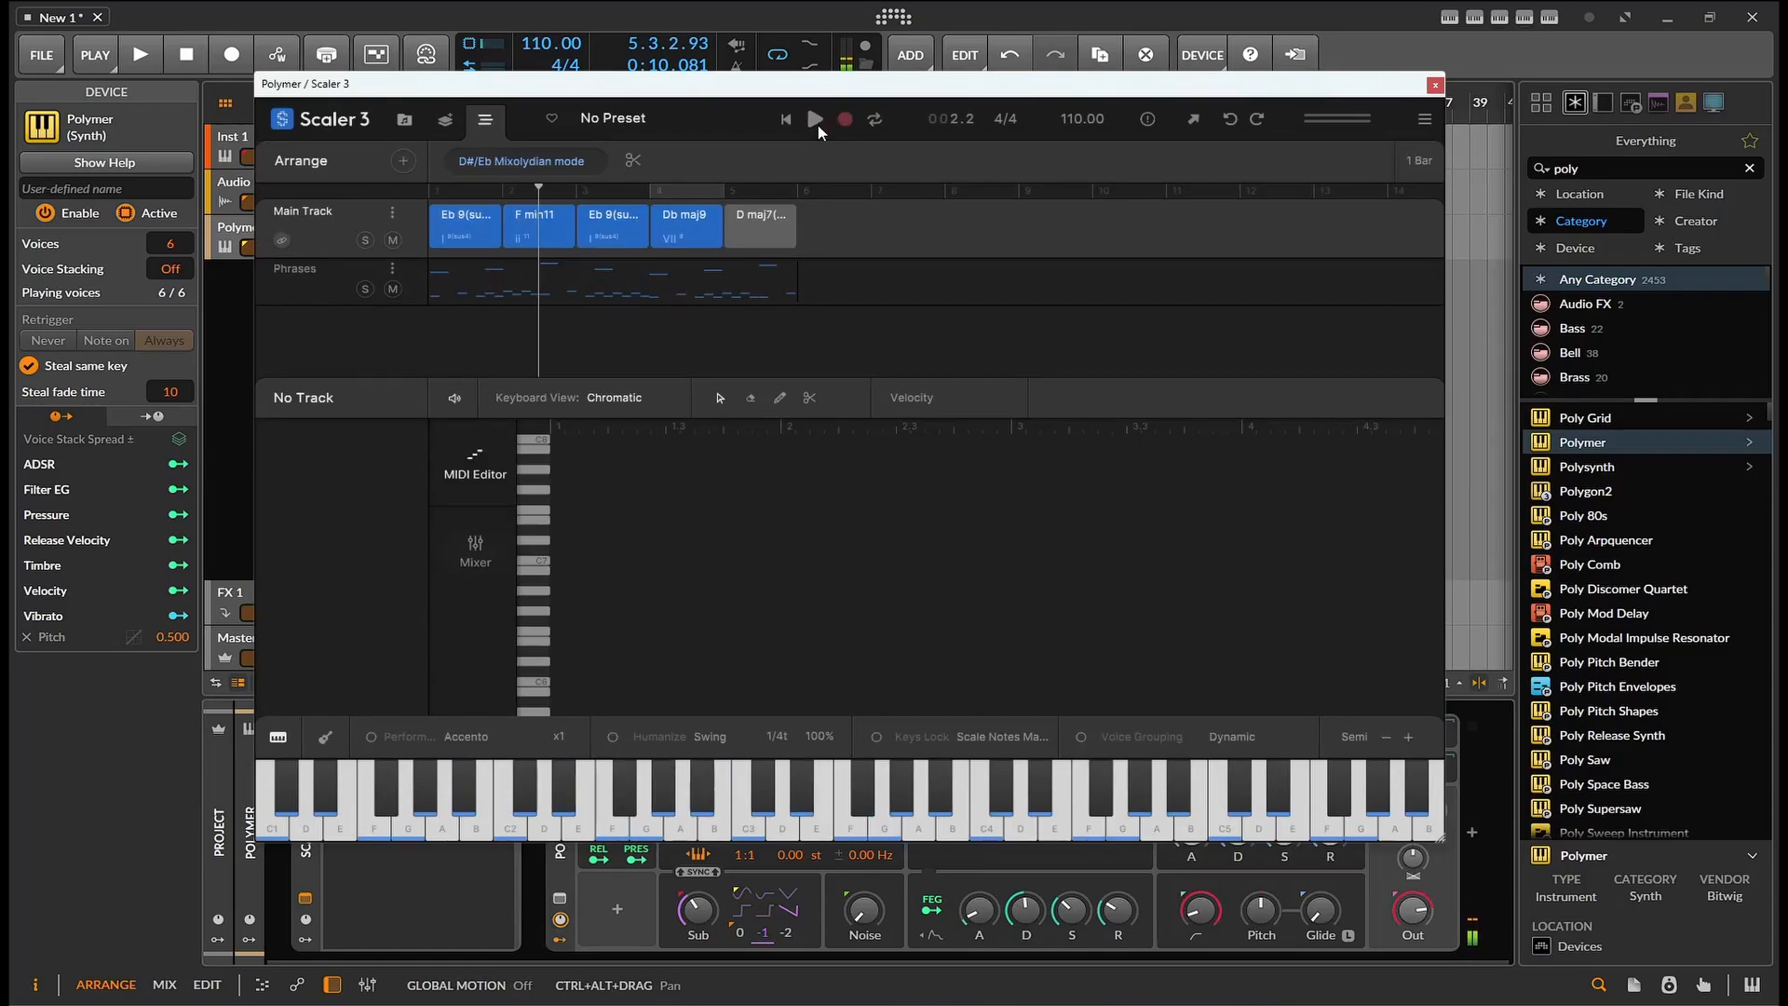
pyautogui.click(1435, 86)
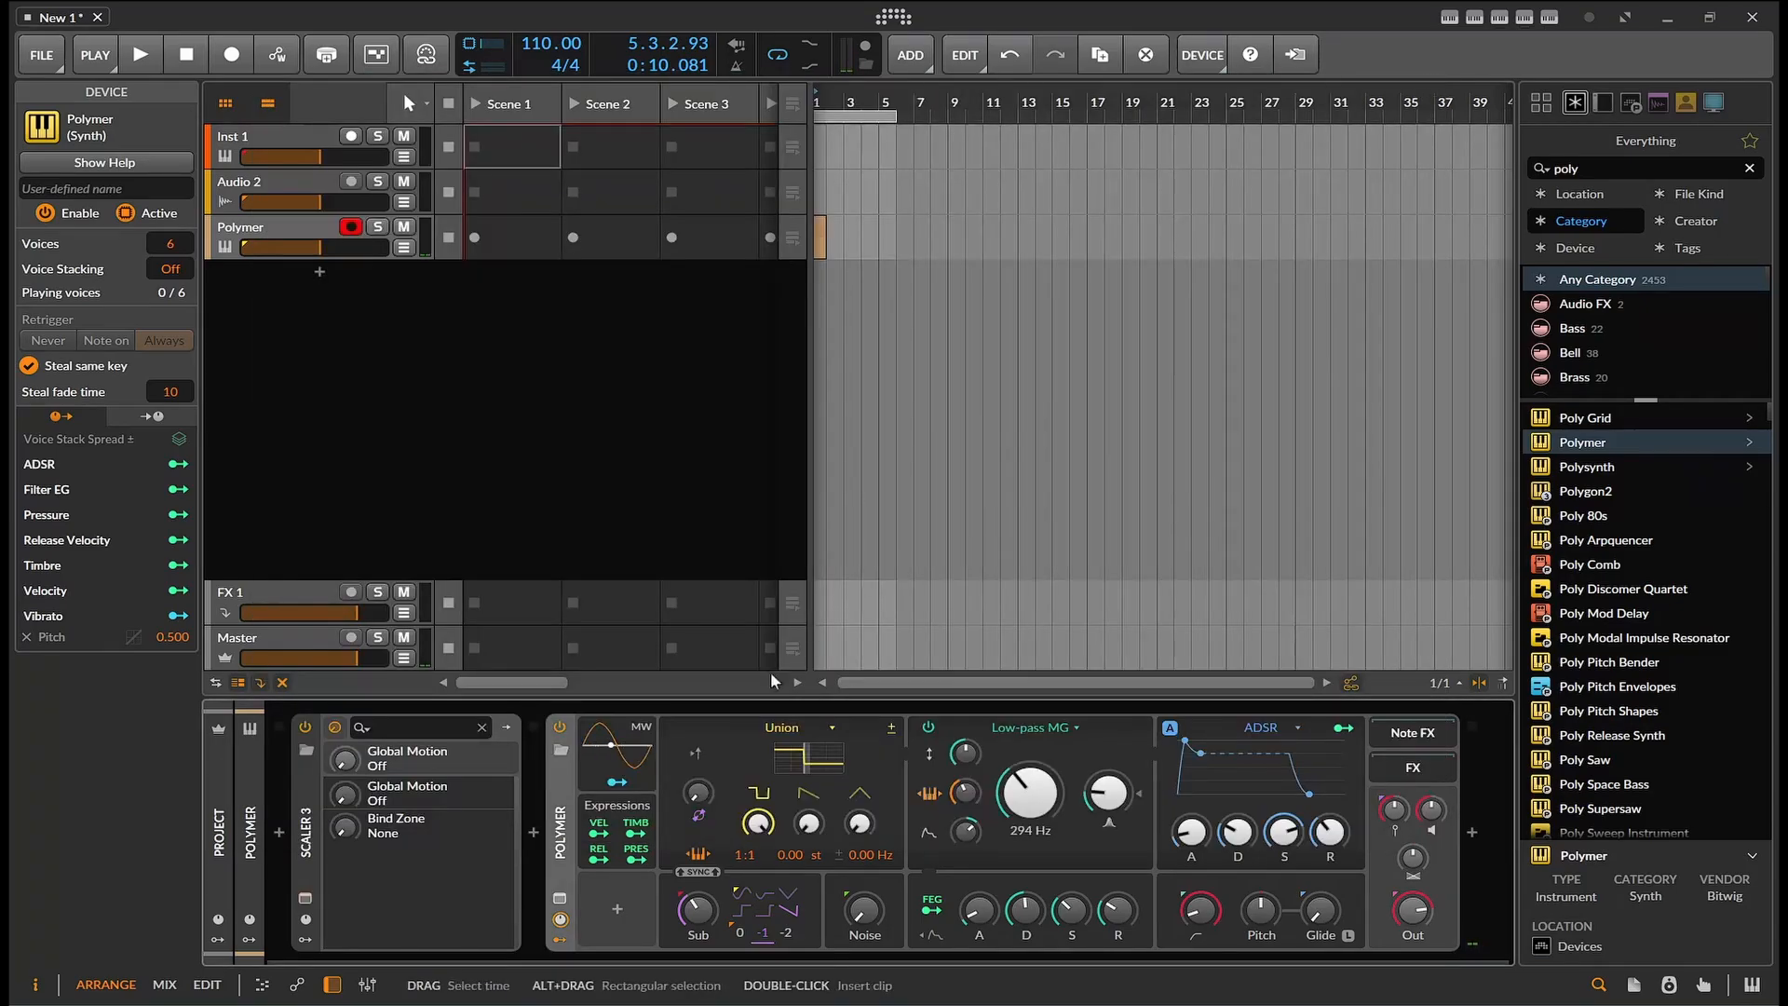
# Step: Change Polymer's oscillator from Union to Swarm and audition the sound with notes on Scaler 3's keyboard
pyautogui.click(800, 733)
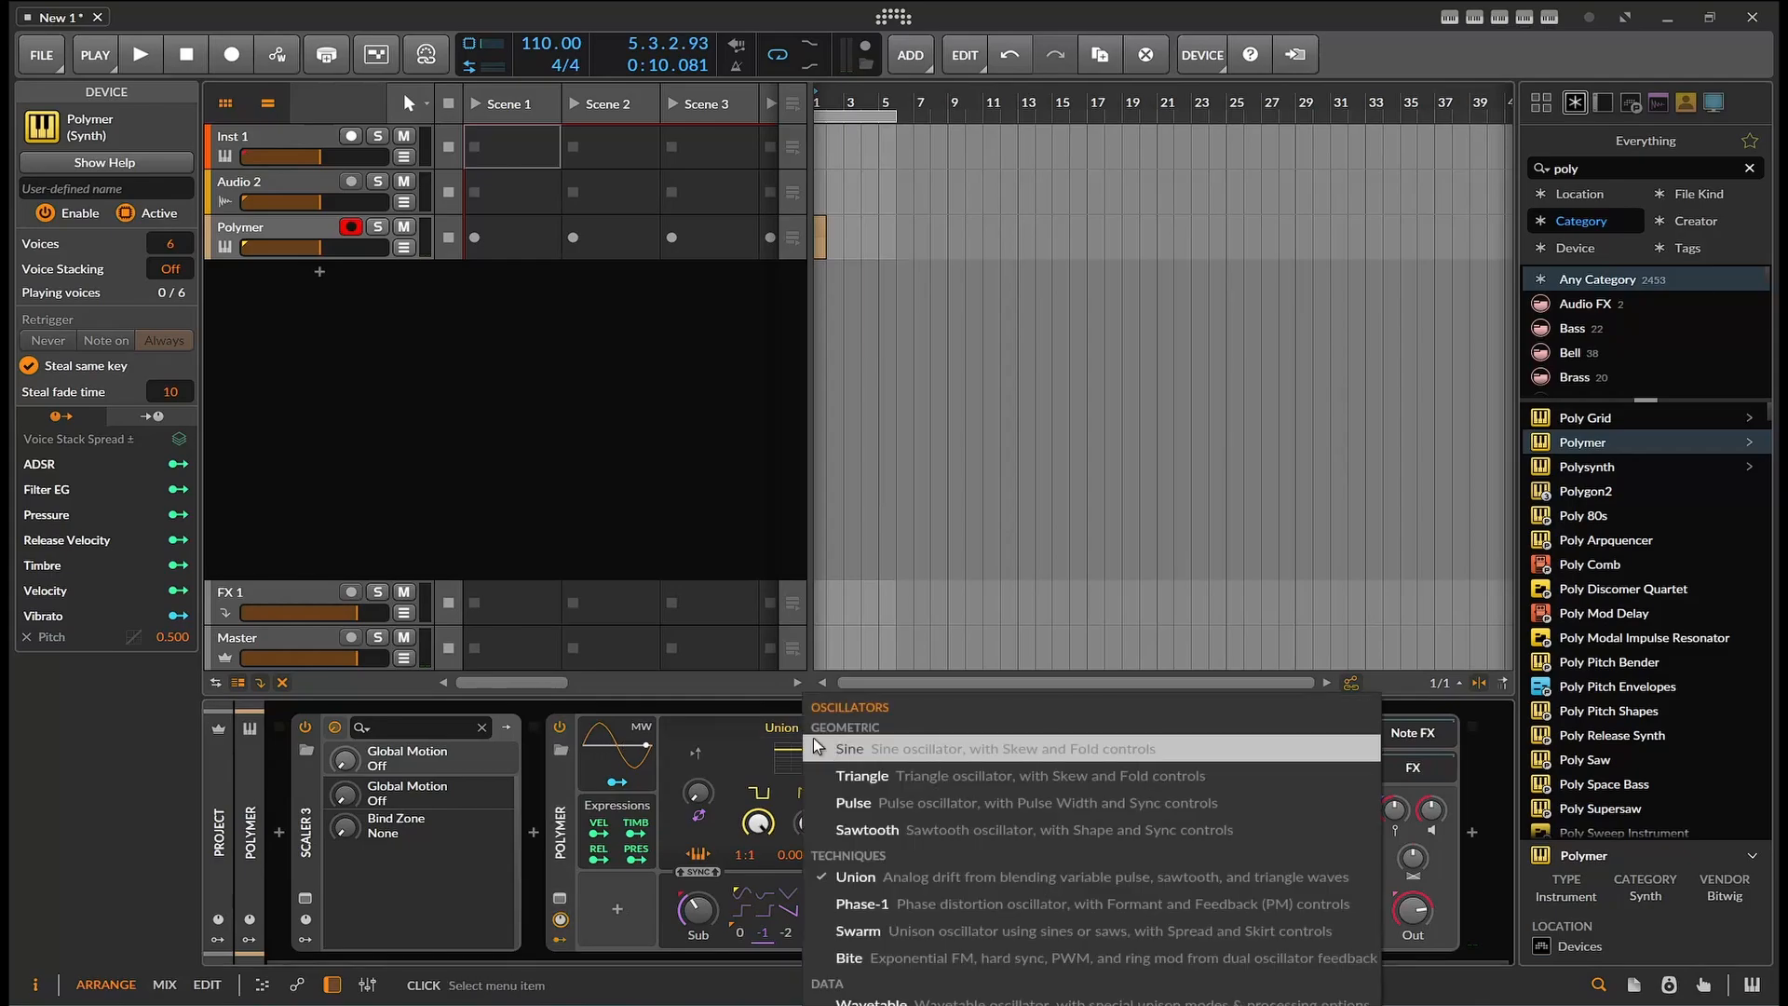
pyautogui.click(877, 927)
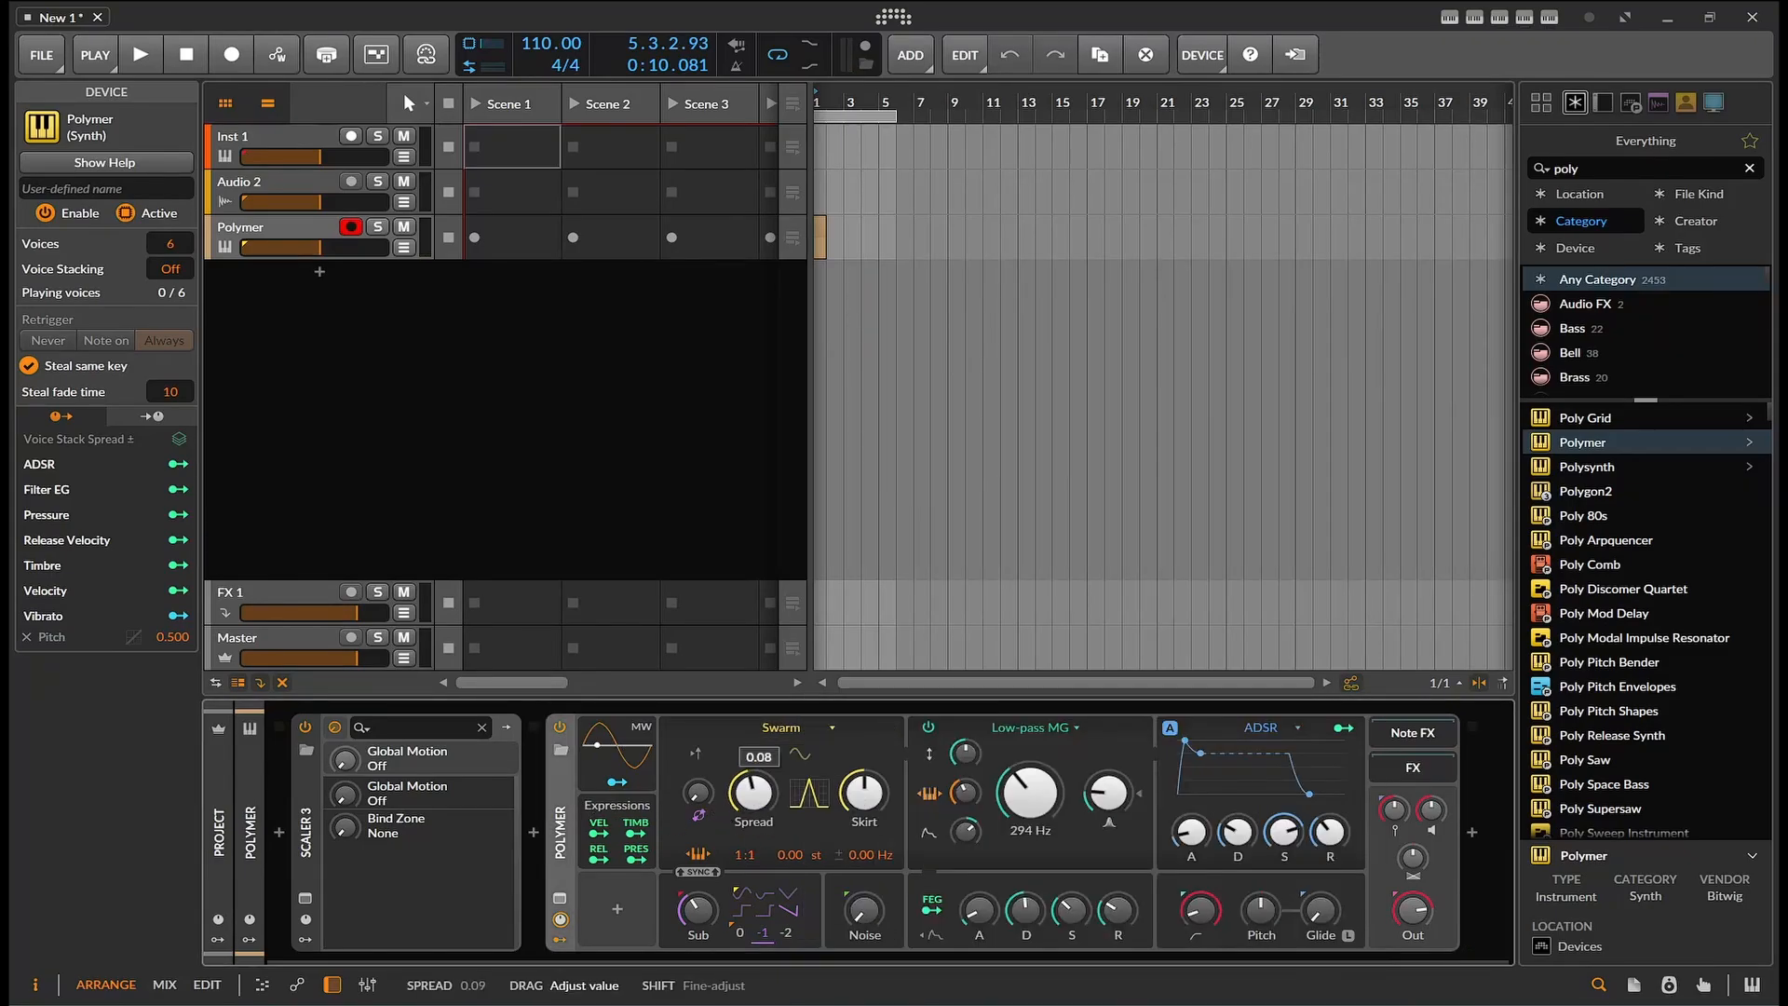
pyautogui.click(305, 897)
pyautogui.click(683, 810)
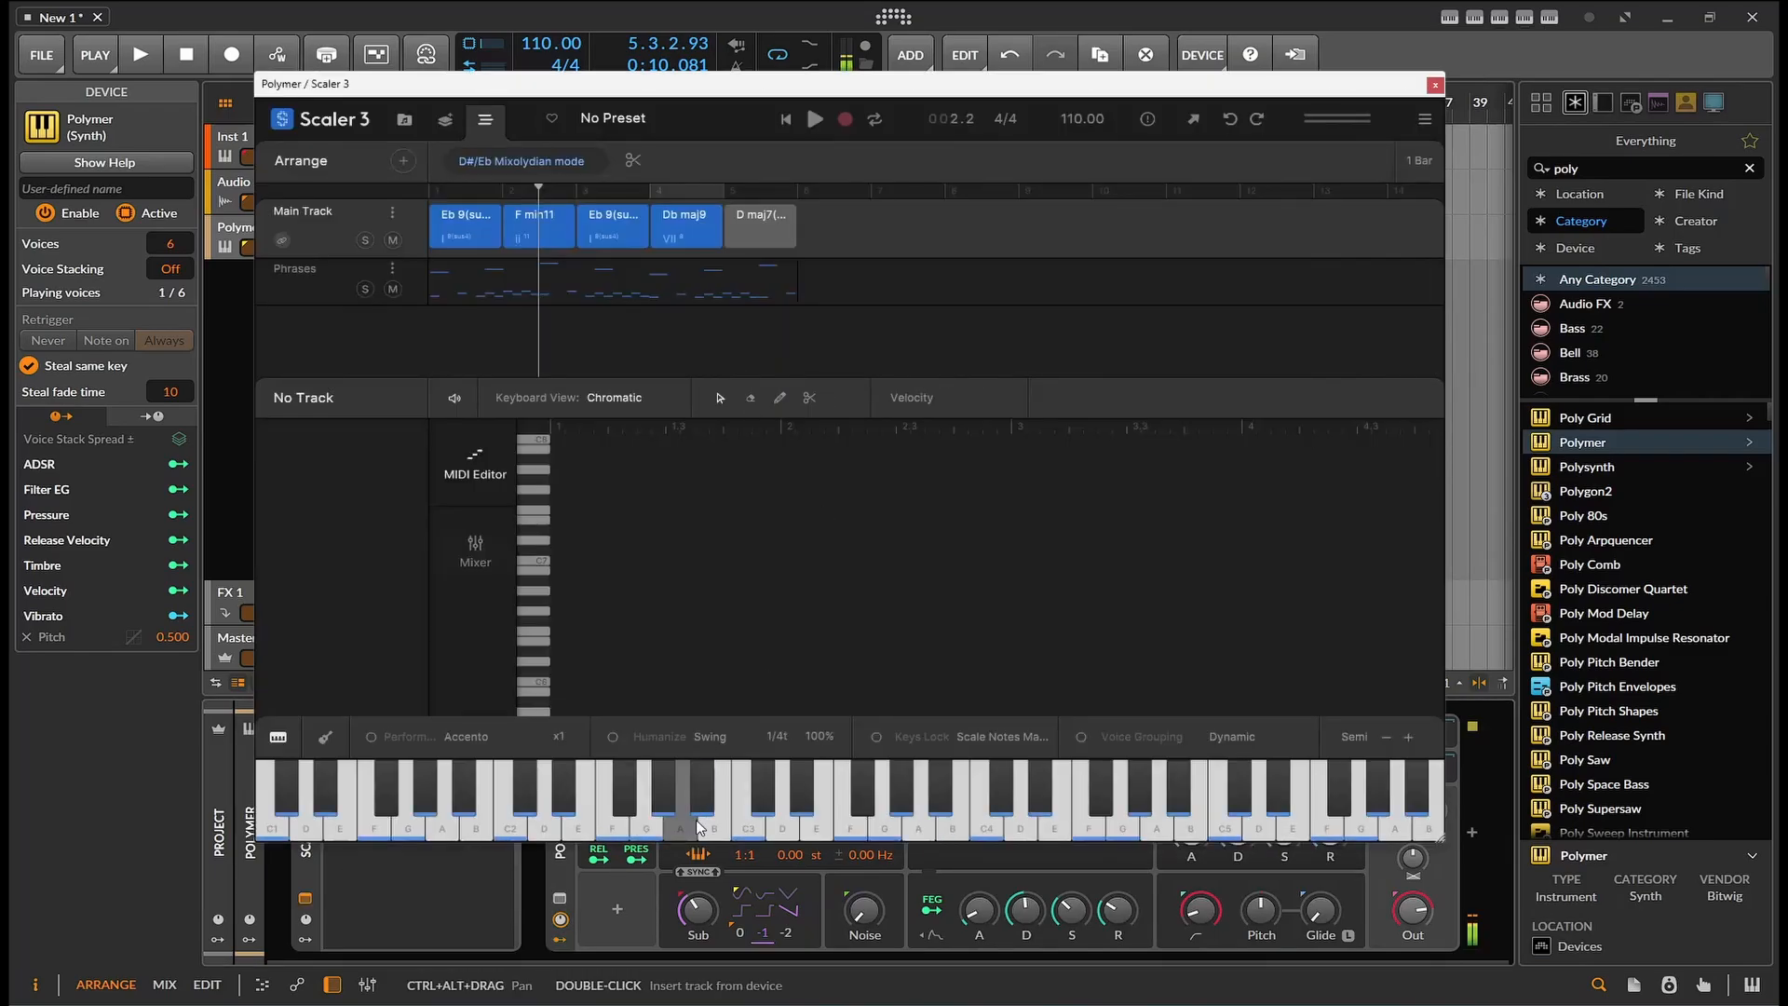
pyautogui.click(682, 810)
pyautogui.click(749, 810)
pyautogui.click(816, 819)
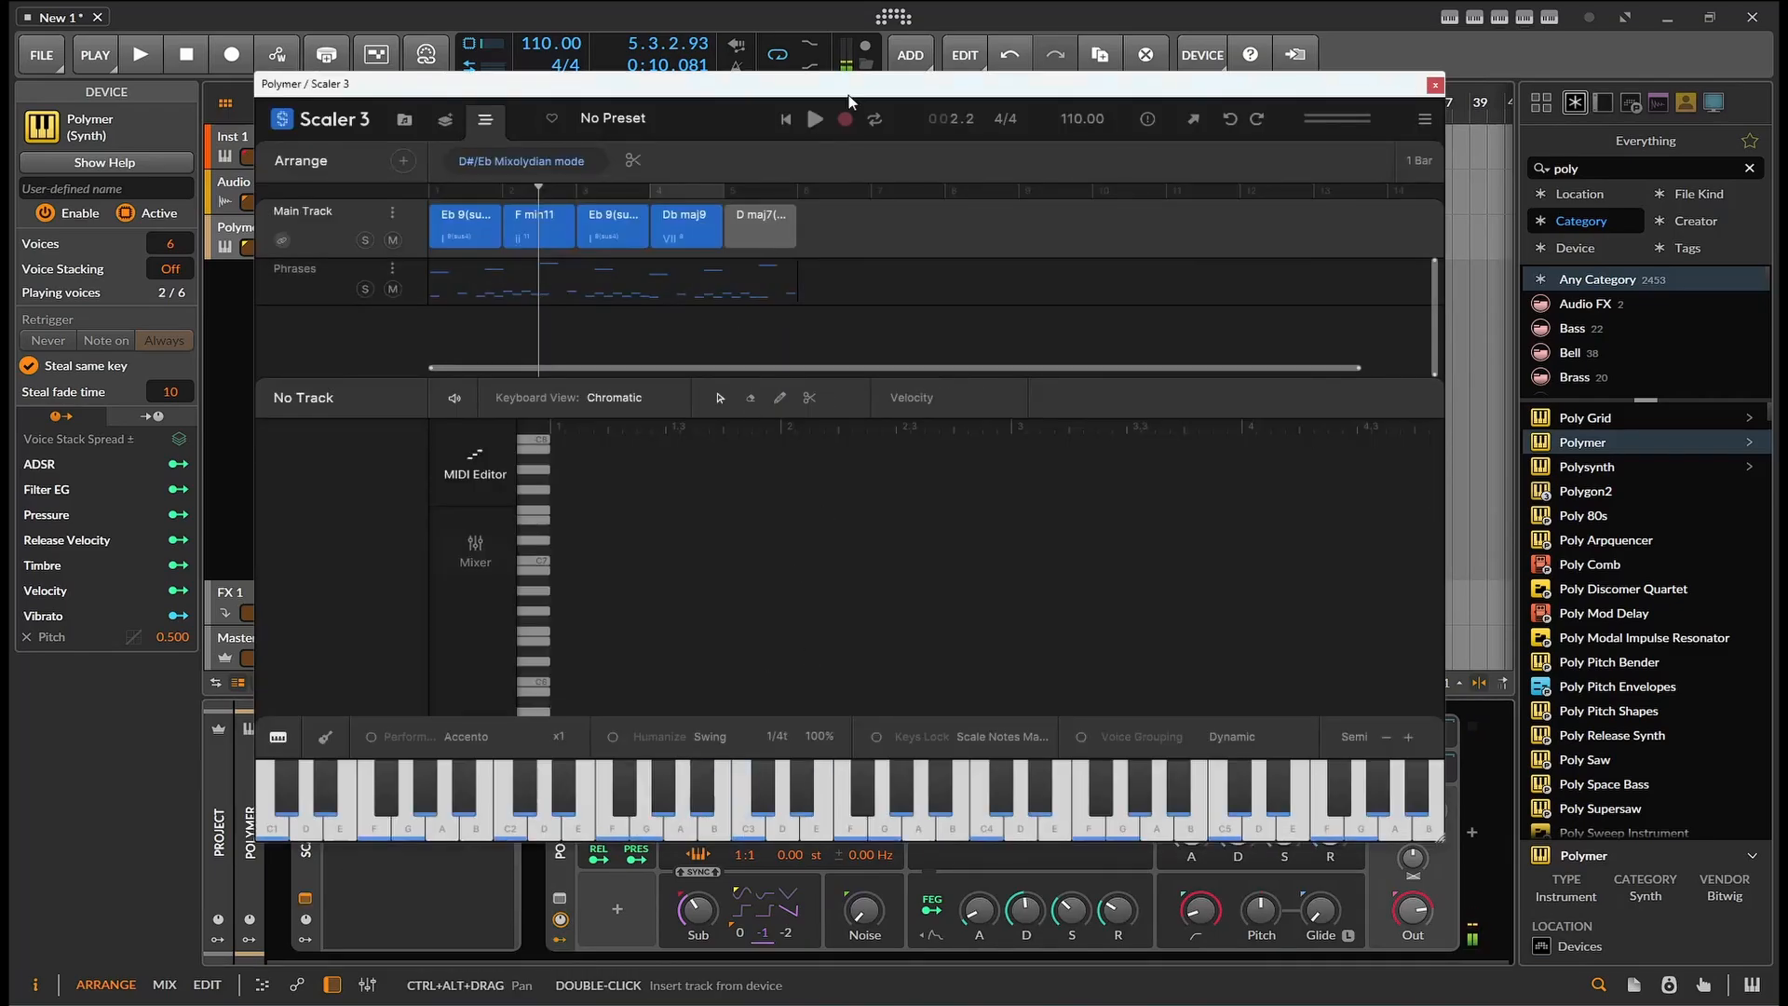
# Step: Start Scaler 3's playback and set the Phrases track's MIDI channel to 1 while the arrangement plays
pyautogui.click(817, 128)
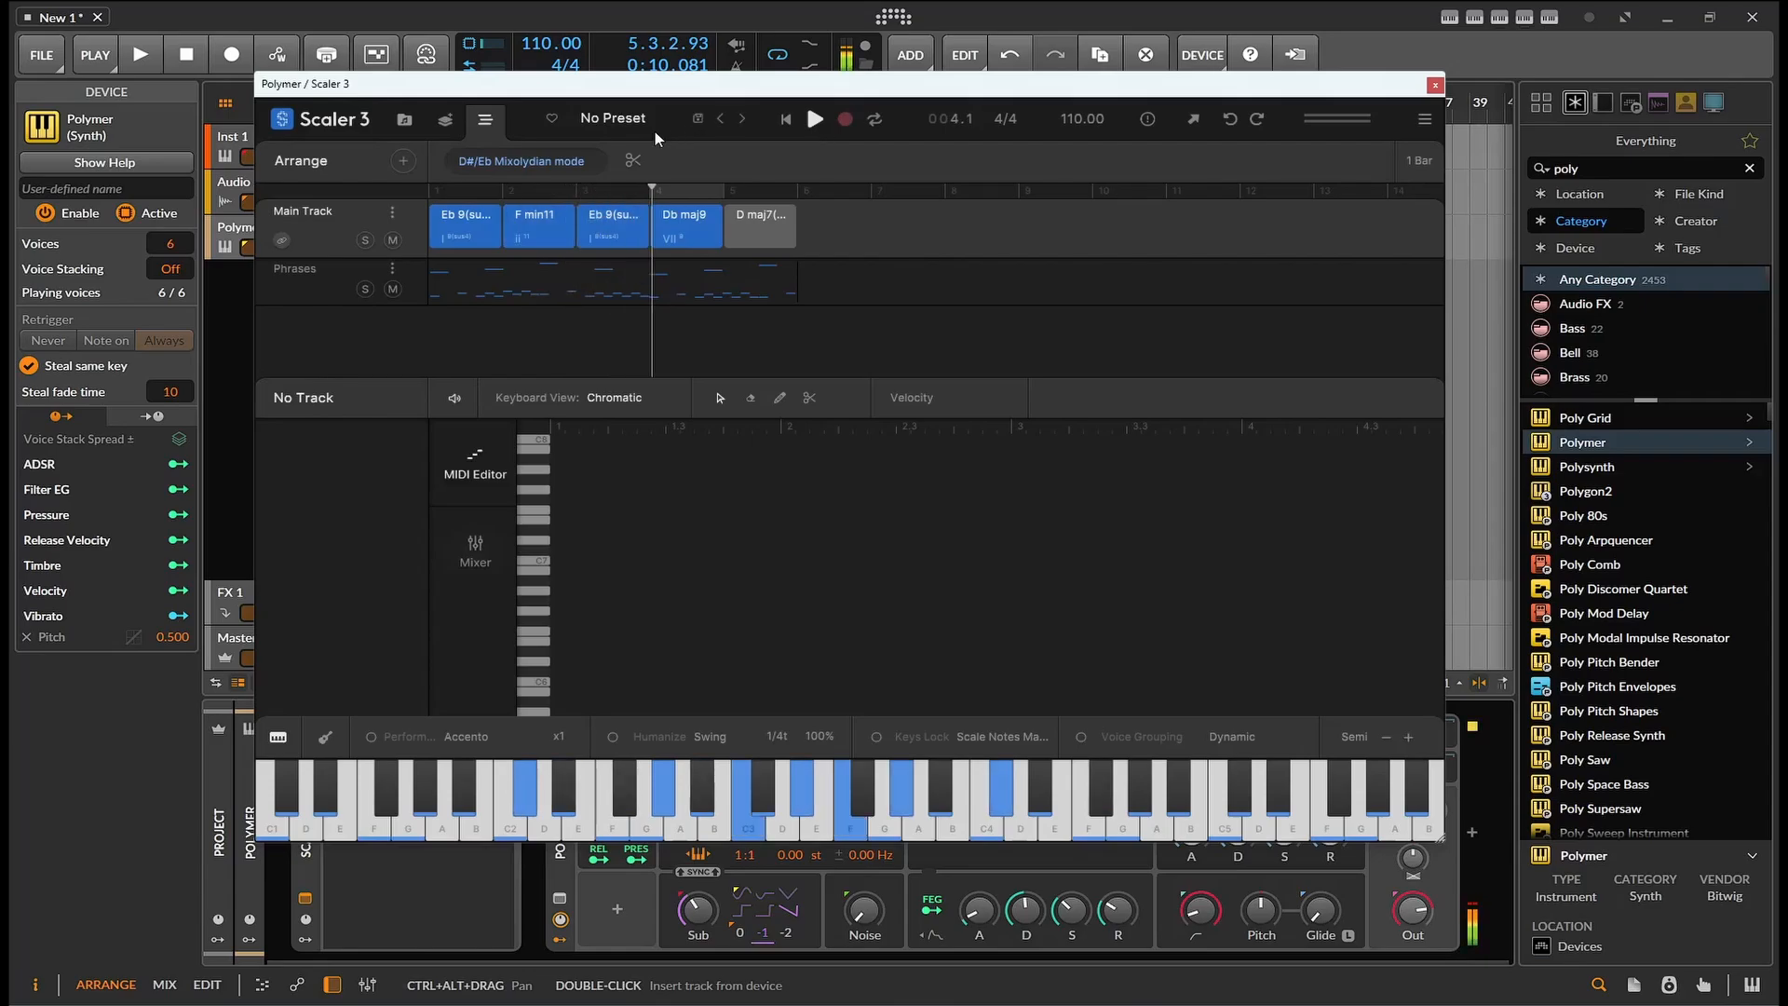
pyautogui.click(393, 268)
pyautogui.moveTo(514, 321)
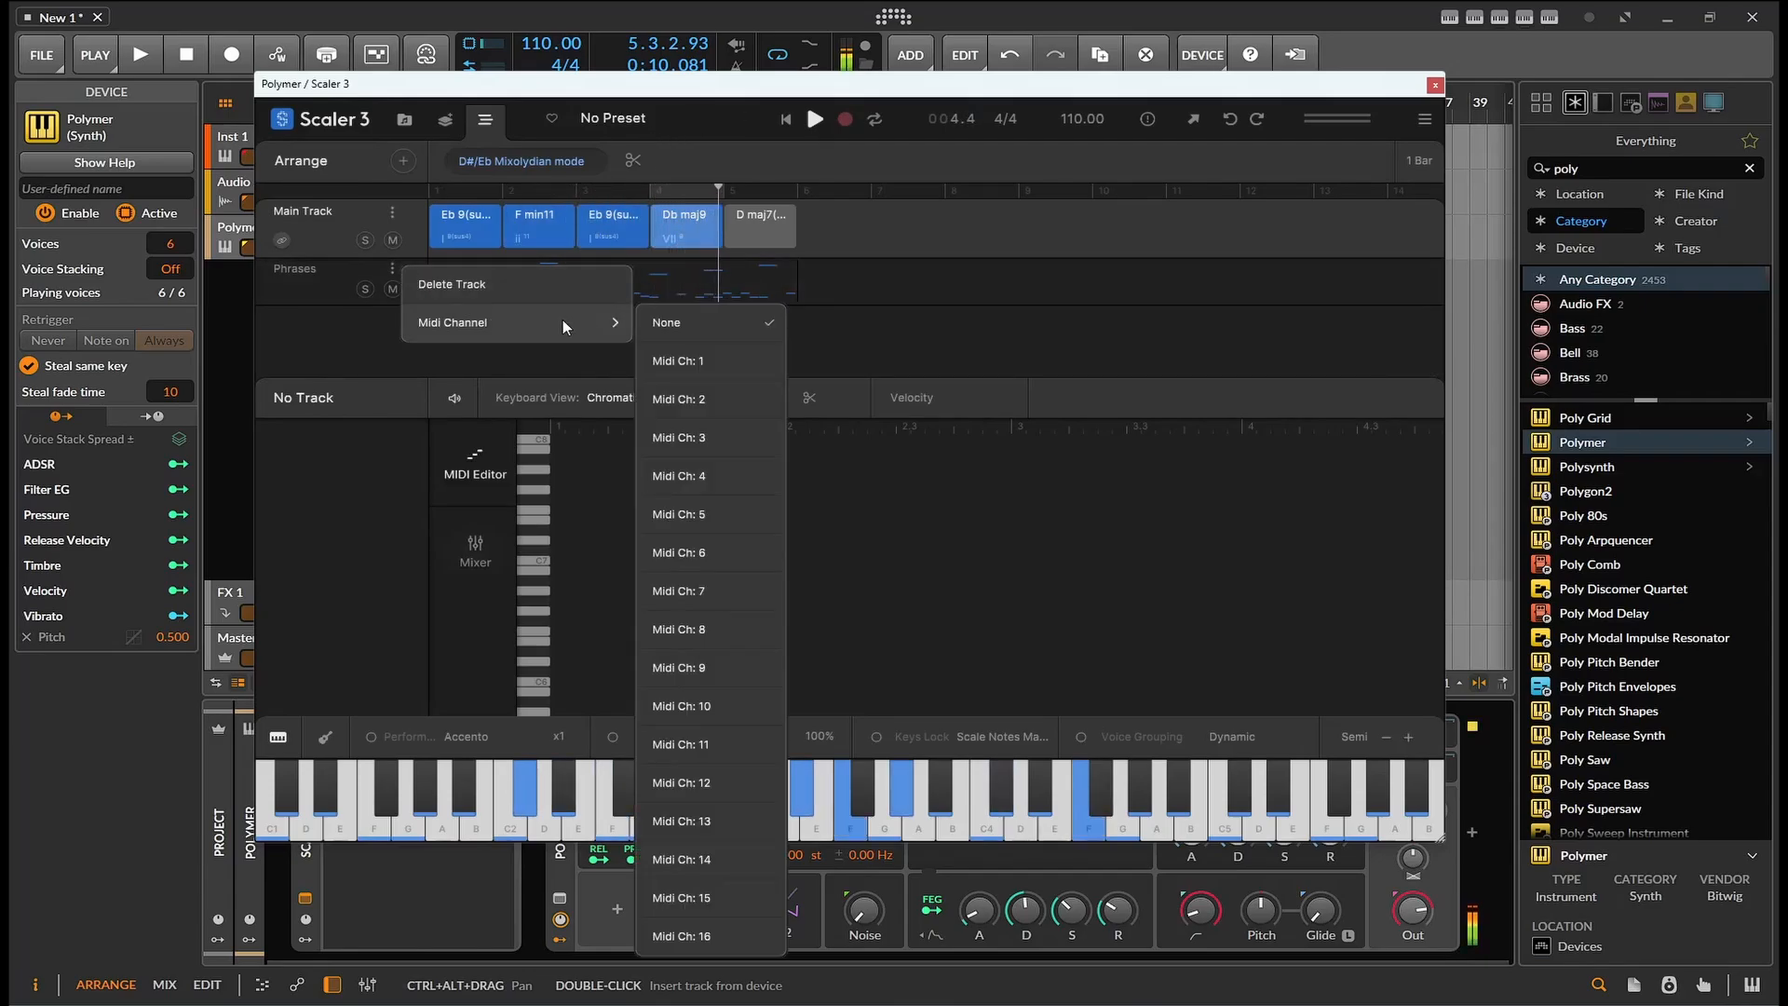
pyautogui.click(705, 372)
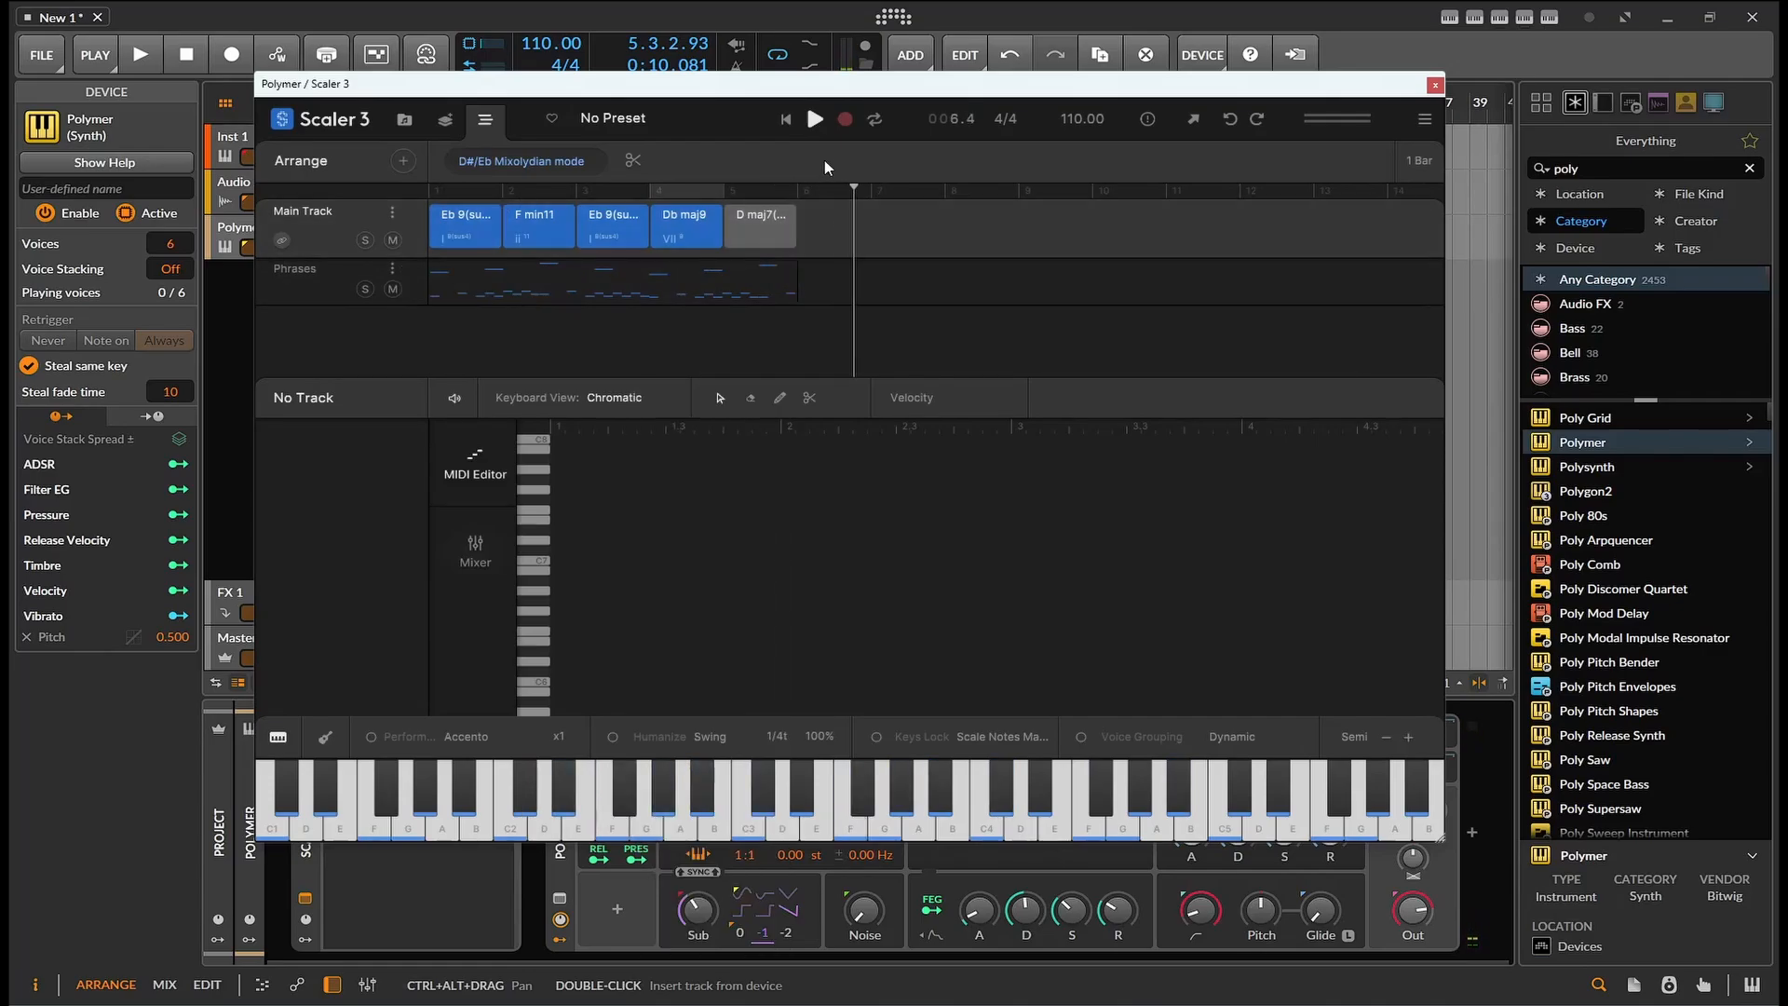
# Step: Stop playback, replay the Scaler 3 arrangement briefly from the first bar, and close the plug-in window
pyautogui.click(812, 119)
pyautogui.click(438, 194)
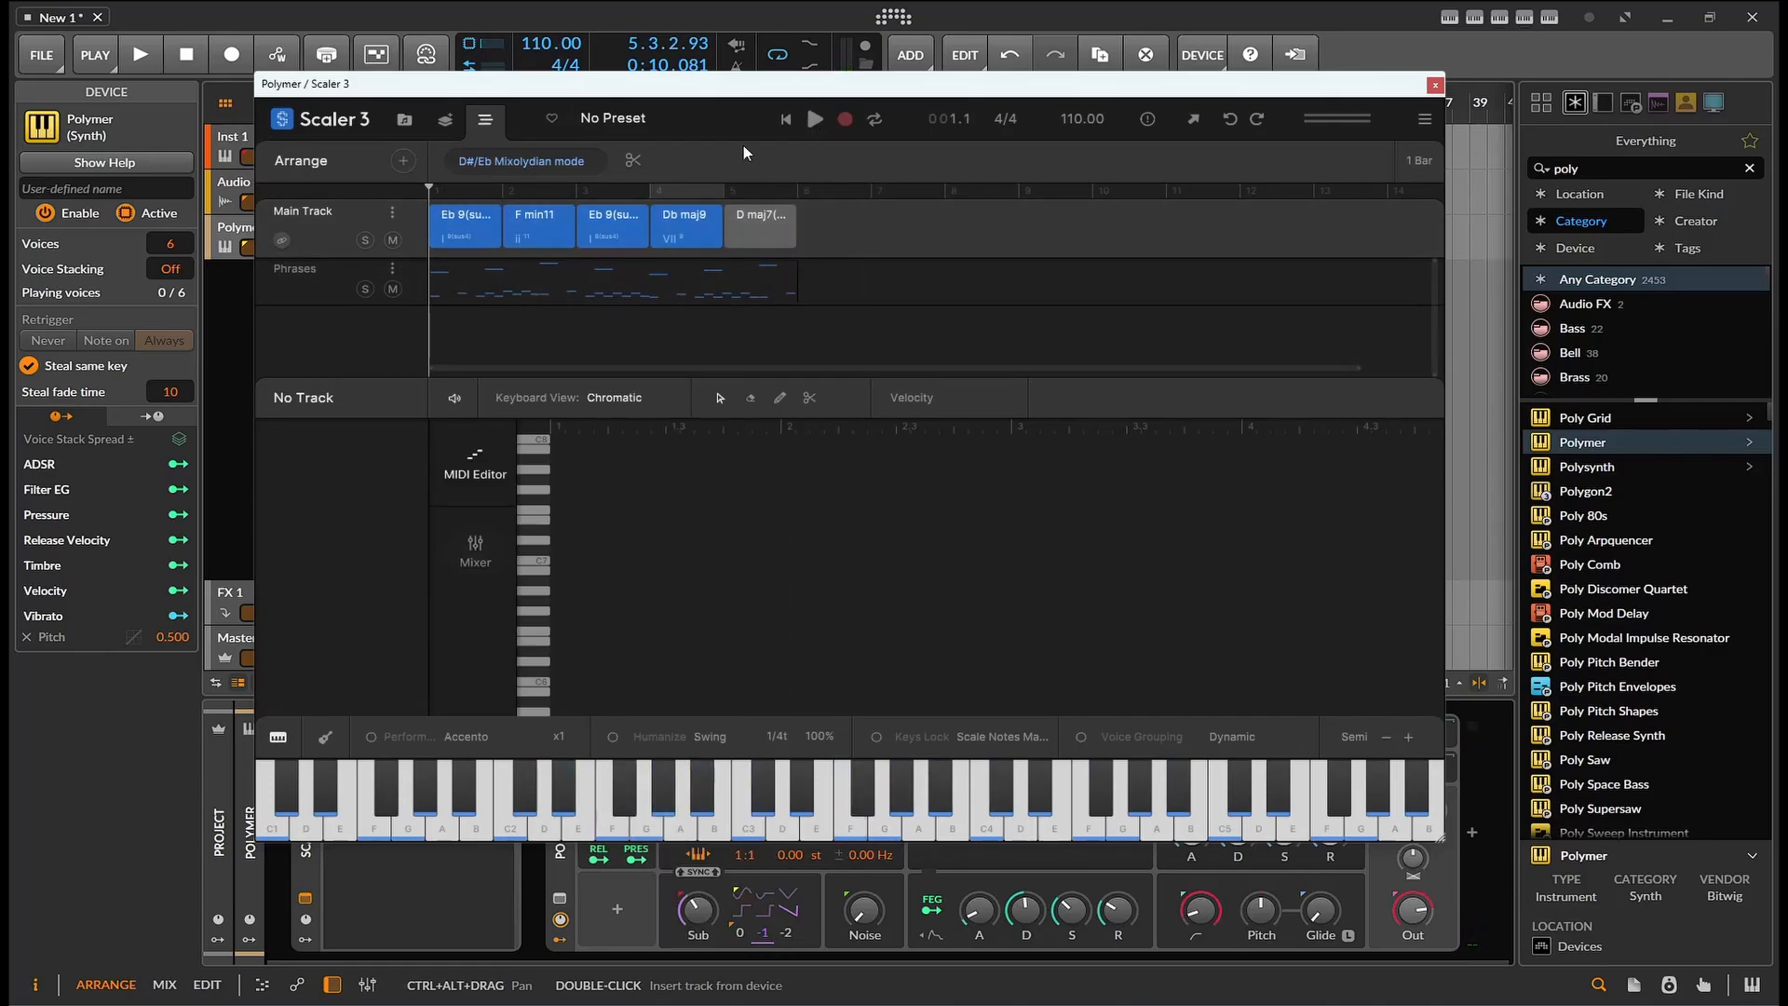
pyautogui.click(815, 119)
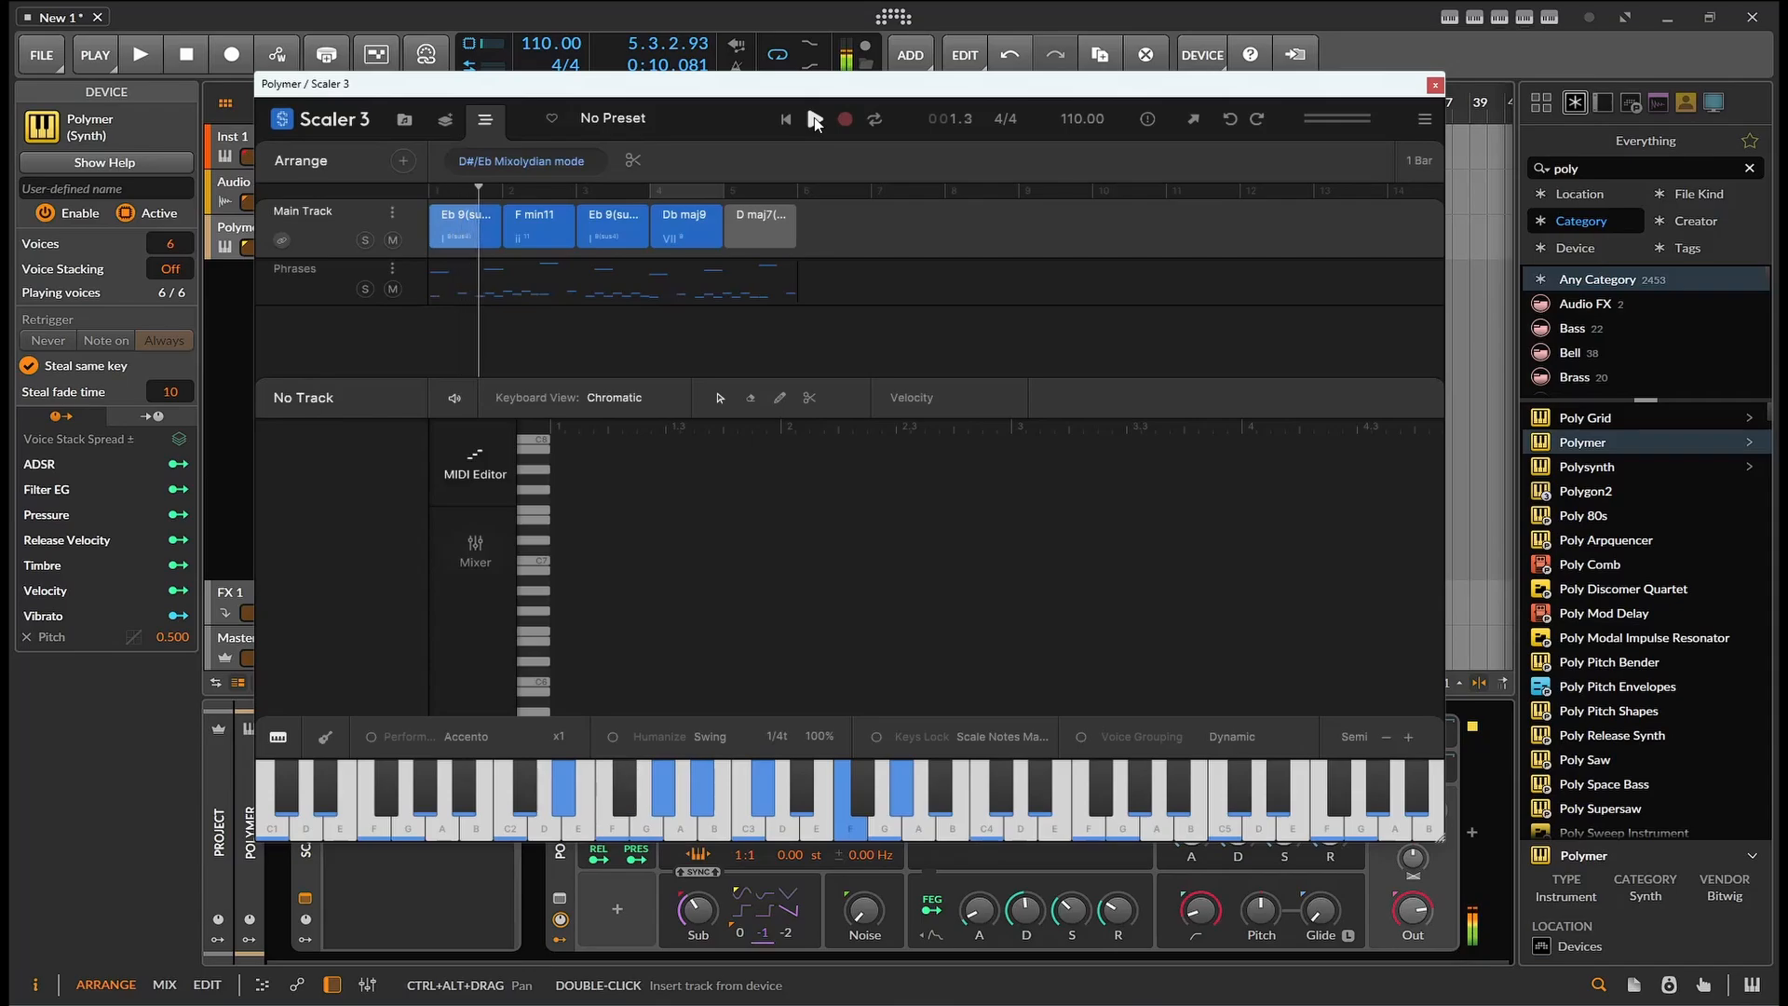
pyautogui.click(813, 118)
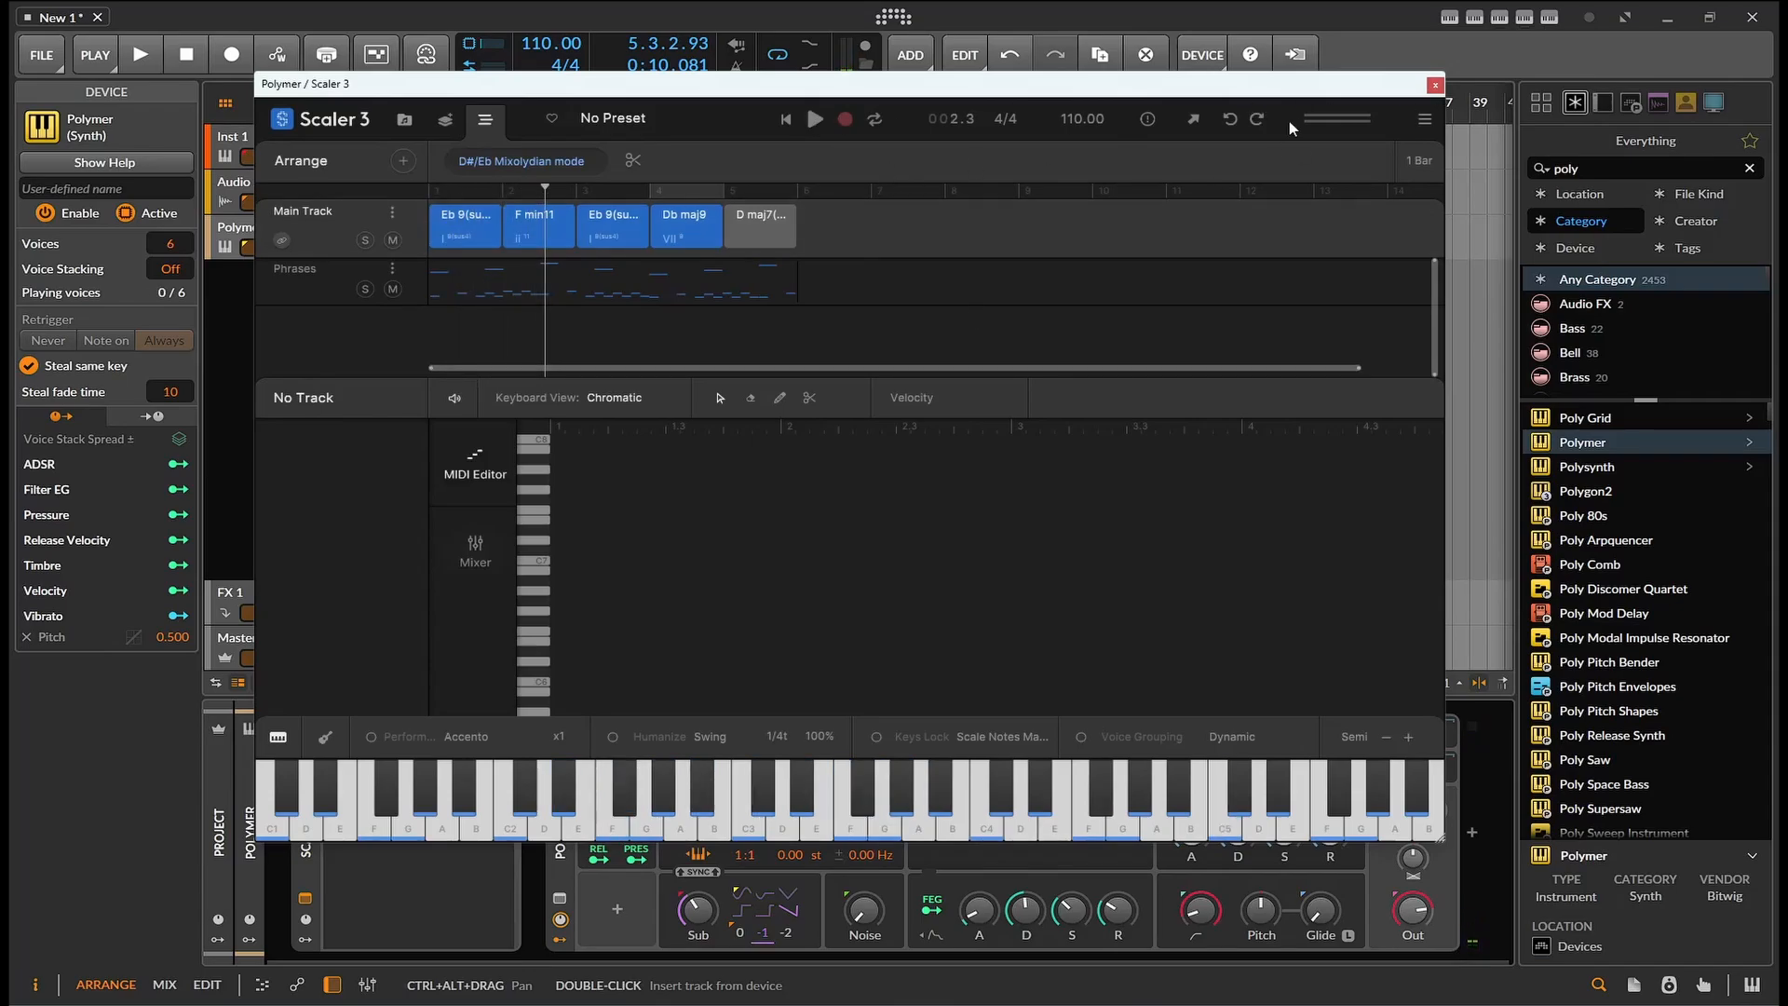
pyautogui.click(1435, 84)
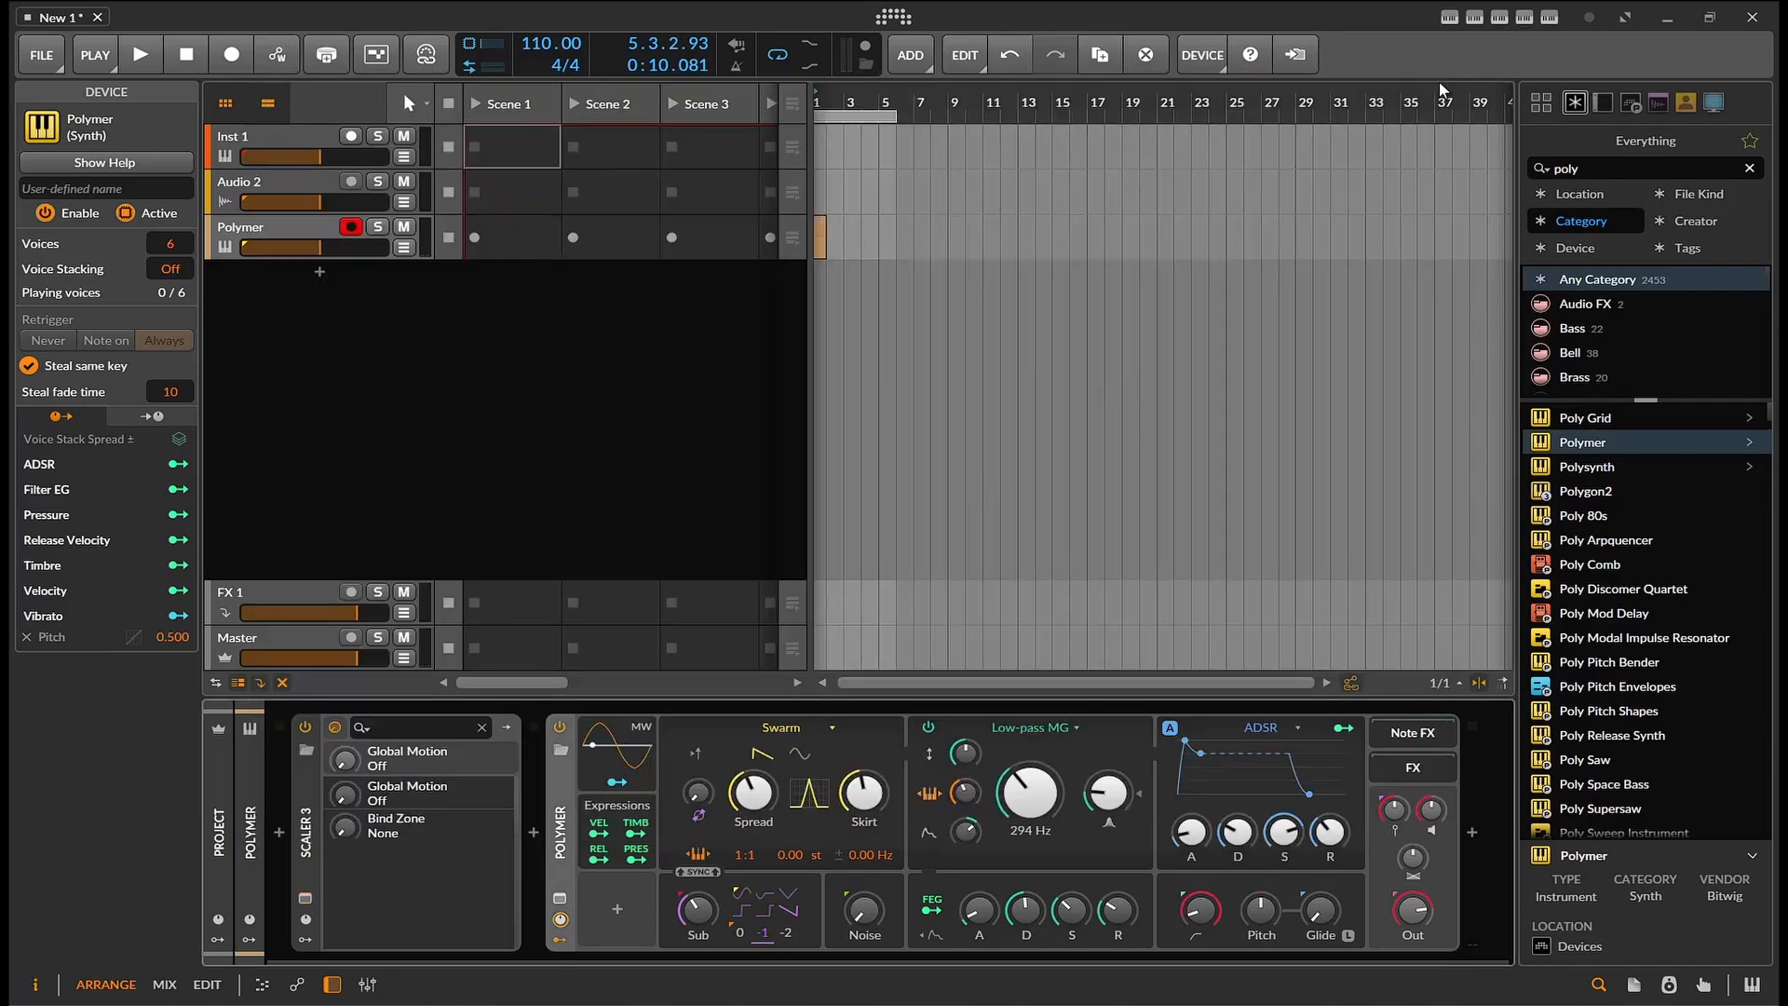